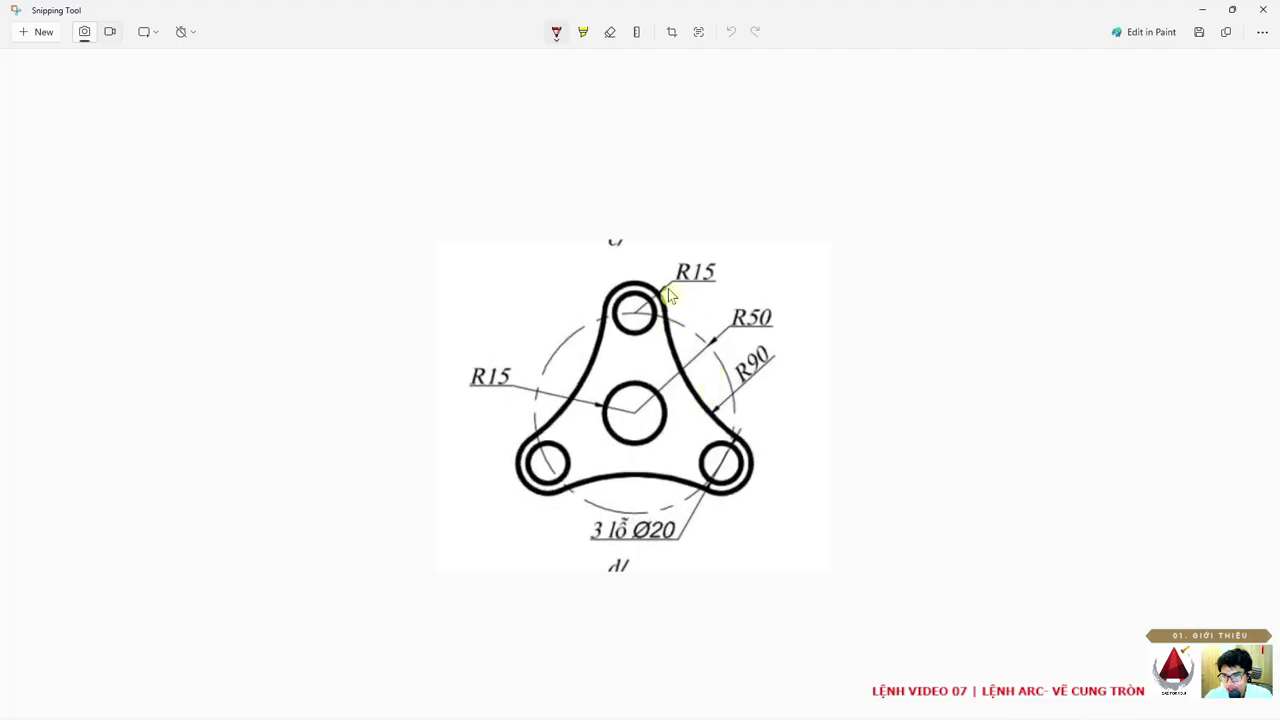
# - Circle the R90 outer arc on the snip with red pen strokes
pyautogui.moveTo(667, 300)
pyautogui.mouseDown()
pyautogui.moveTo(746, 206)
pyautogui.moveTo(937, 309)
pyautogui.moveTo(837, 460)
pyautogui.moveTo(740, 445)
pyautogui.mouseUp()
pyautogui.moveTo(663, 296)
pyautogui.mouseDown()
pyautogui.moveTo(697, 398)
pyautogui.moveTo(728, 430)
pyautogui.moveTo(666, 347)
pyautogui.moveTo(743, 452)
pyautogui.mouseUp()
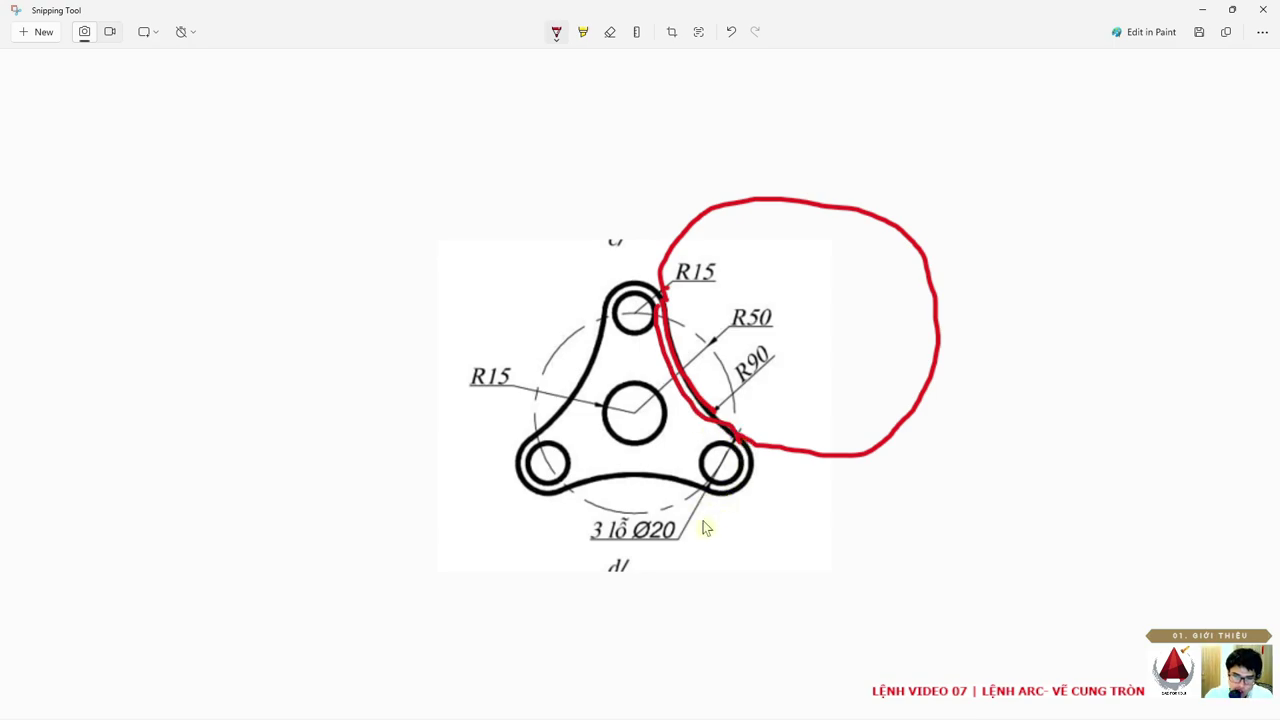
# - Put the snip away and zoom in on the three-hole part in AutoCAD
pyautogui.click(1202, 9)
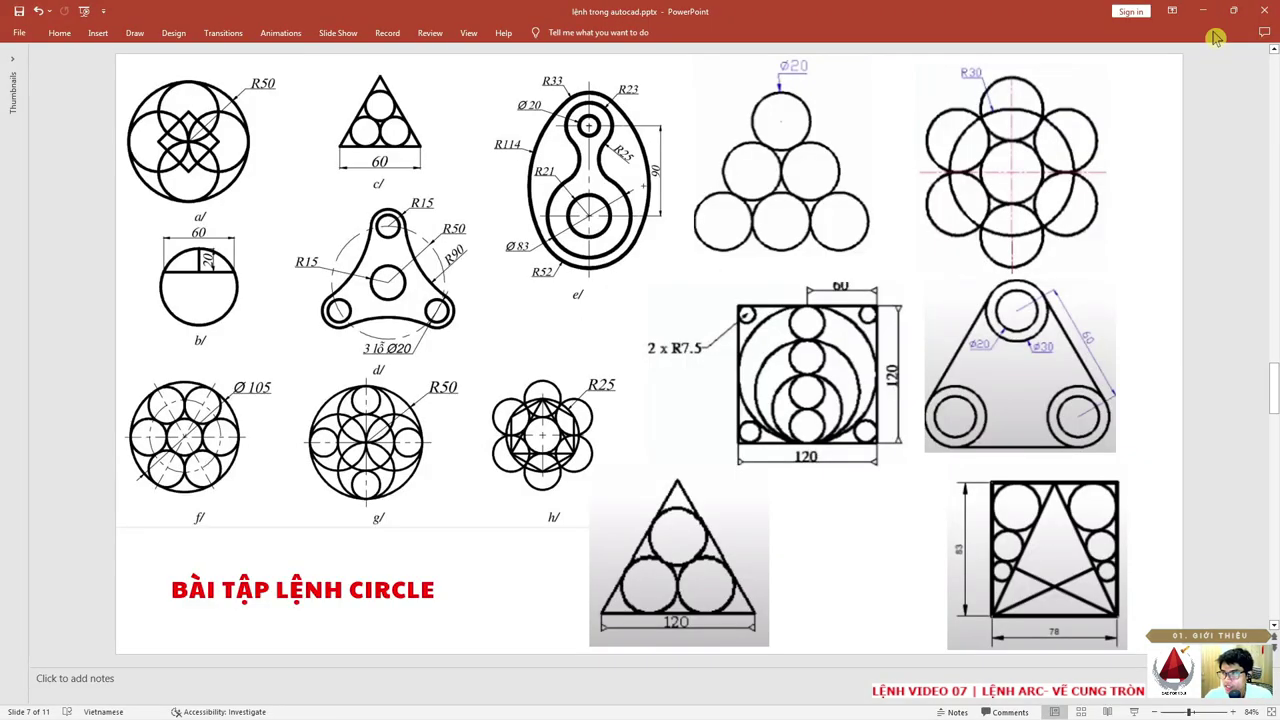
pyautogui.click(1202, 7)
pyautogui.scroll(2, 266, 323)
pyautogui.scroll(1, 289, 343)
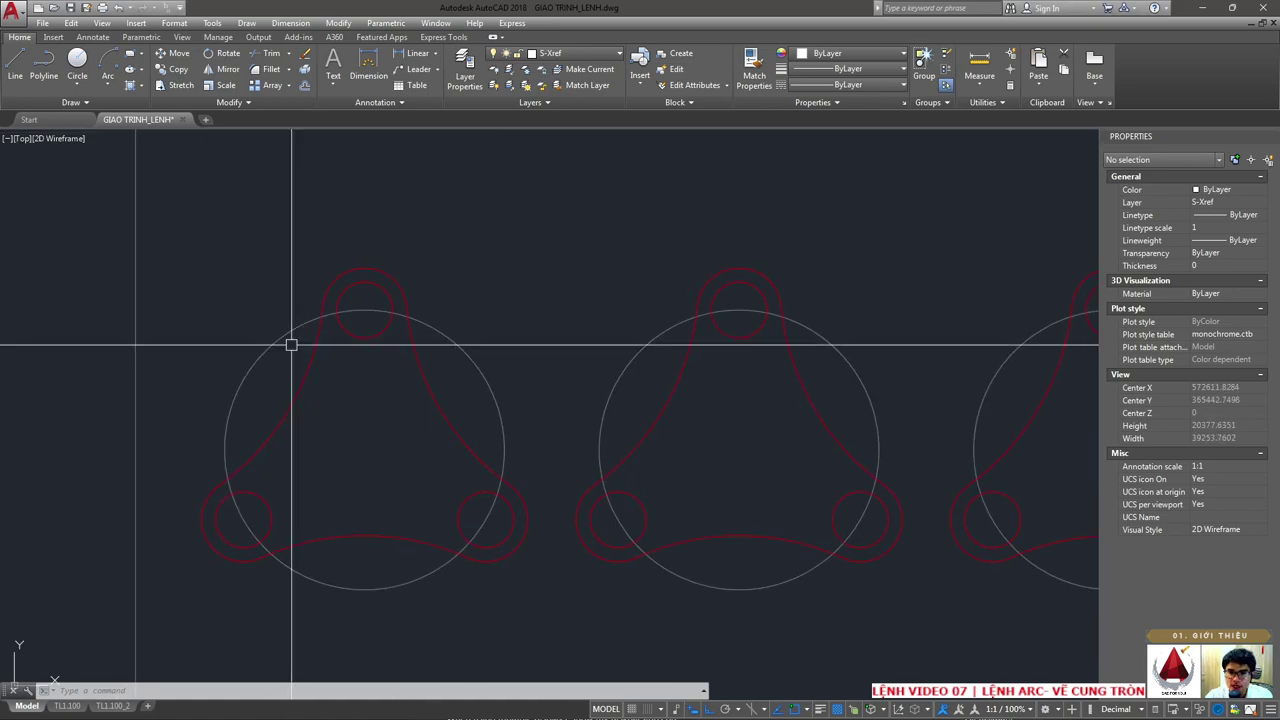
pyautogui.scroll(2, 392, 476)
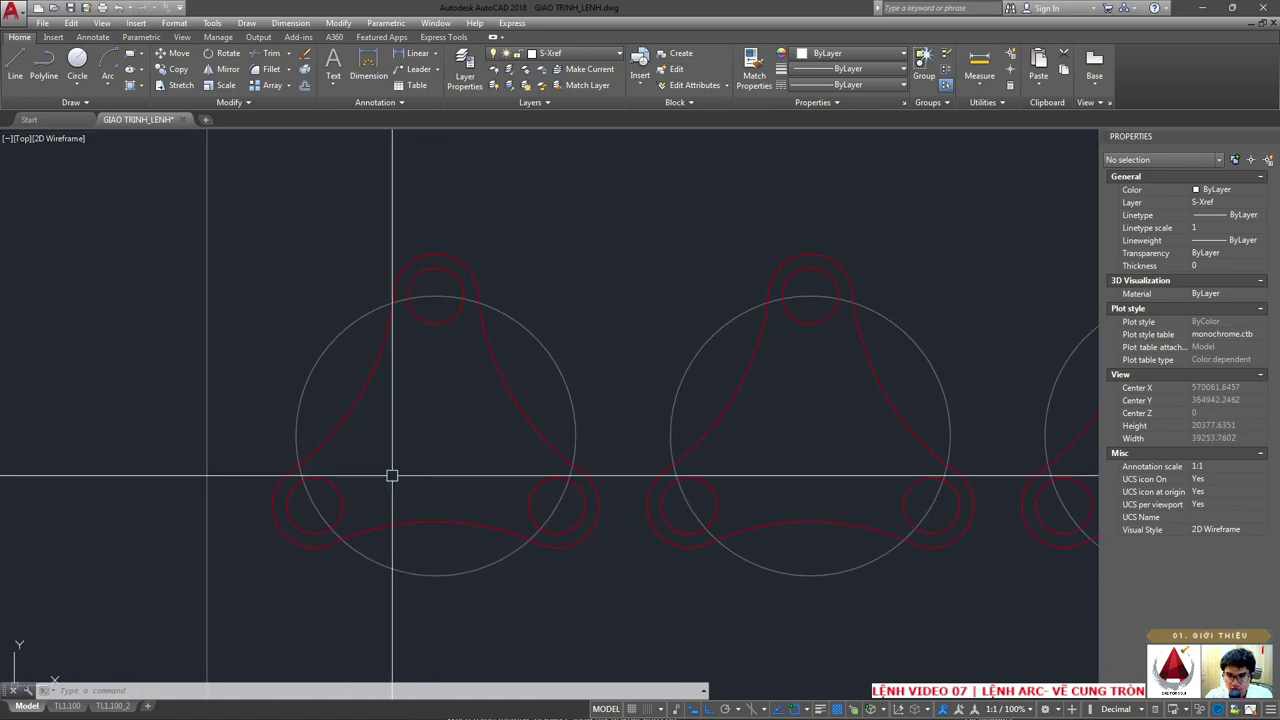
# - Draw a large helper circle with C that runs along the R90 arc
pyautogui.click(494, 355)
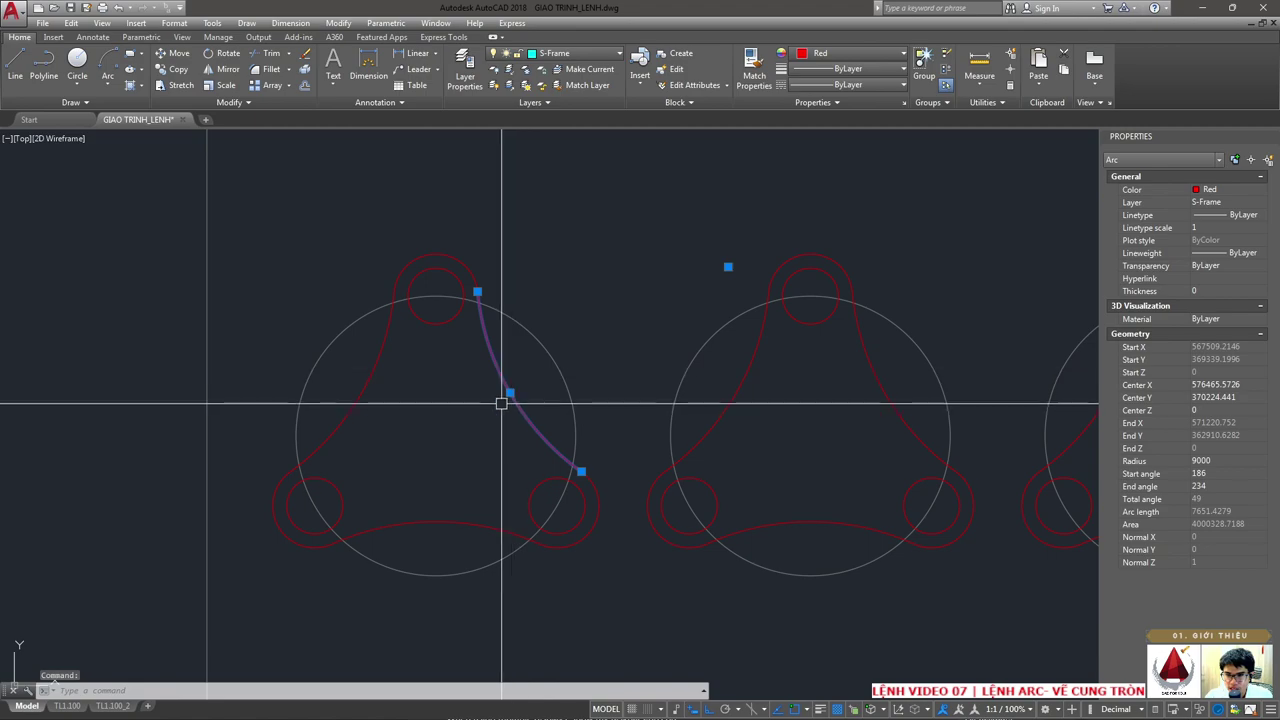
pyautogui.press('Delete')
pyautogui.write('c')
pyautogui.press('Return')
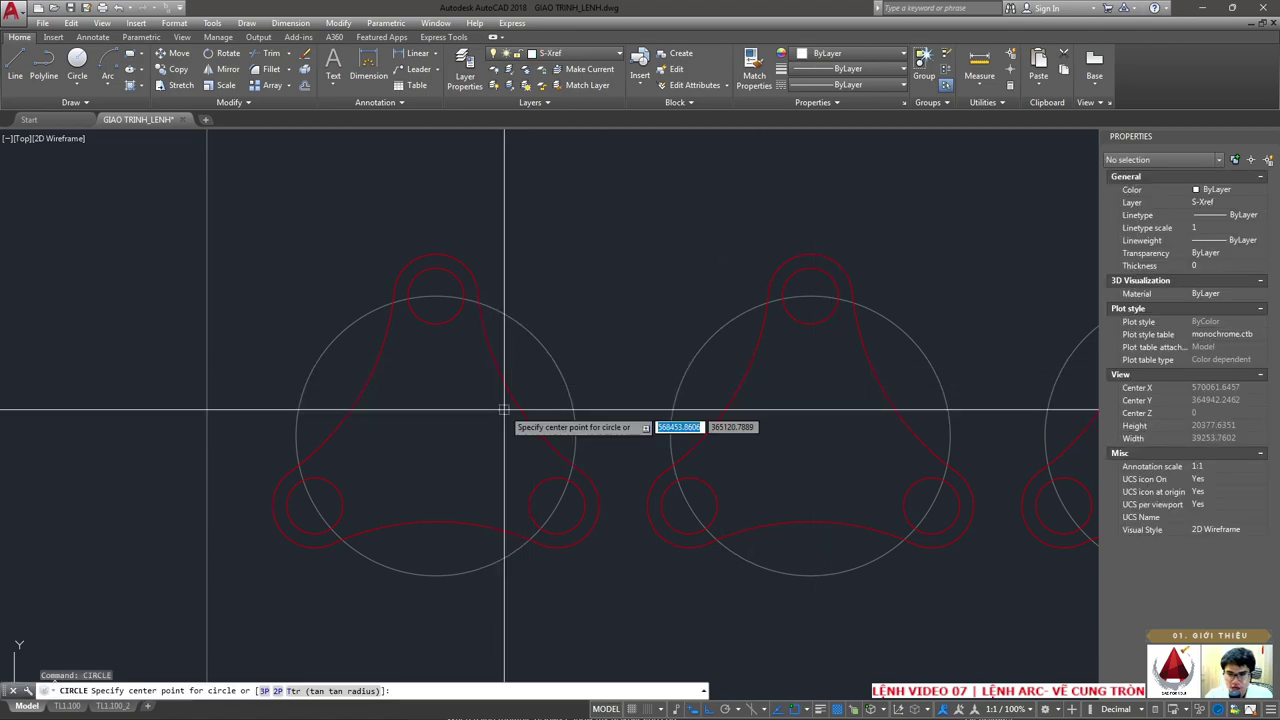
pyautogui.click(743, 266)
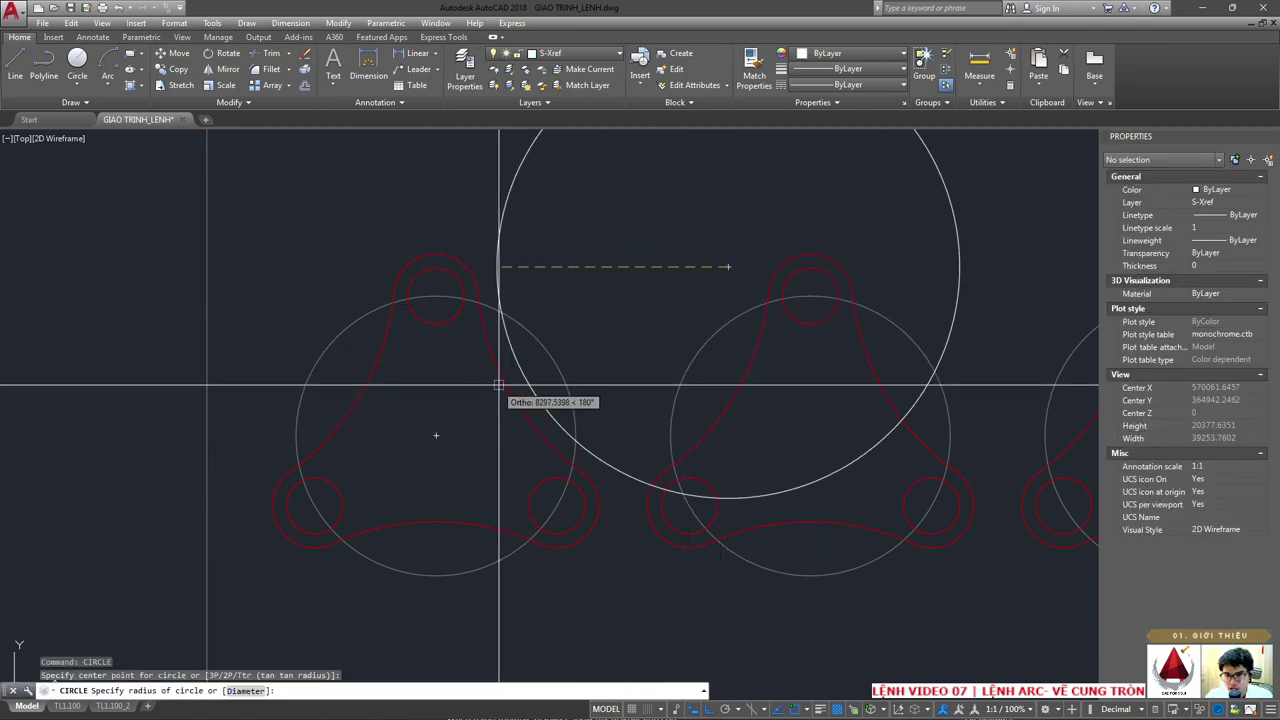
pyautogui.click(529, 400)
# - Erase the large helper circle
pyautogui.click(449, 322)
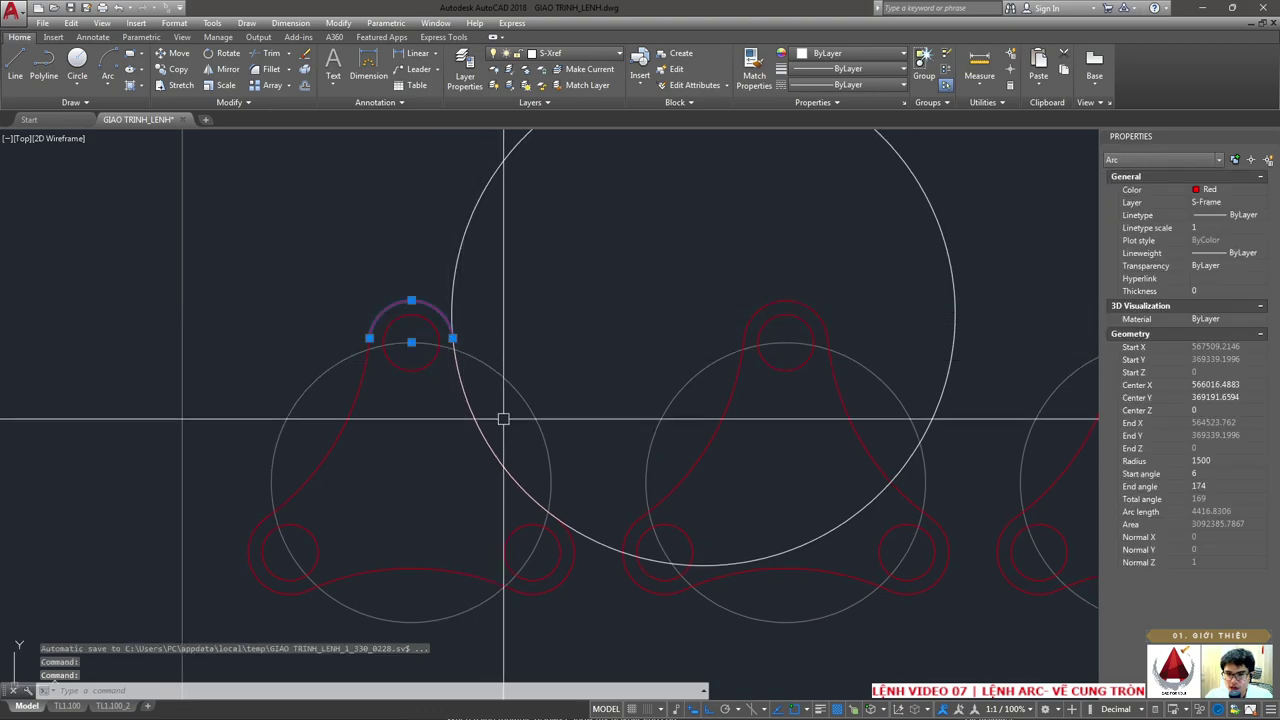
pyautogui.click(568, 550)
pyautogui.press('Escape')
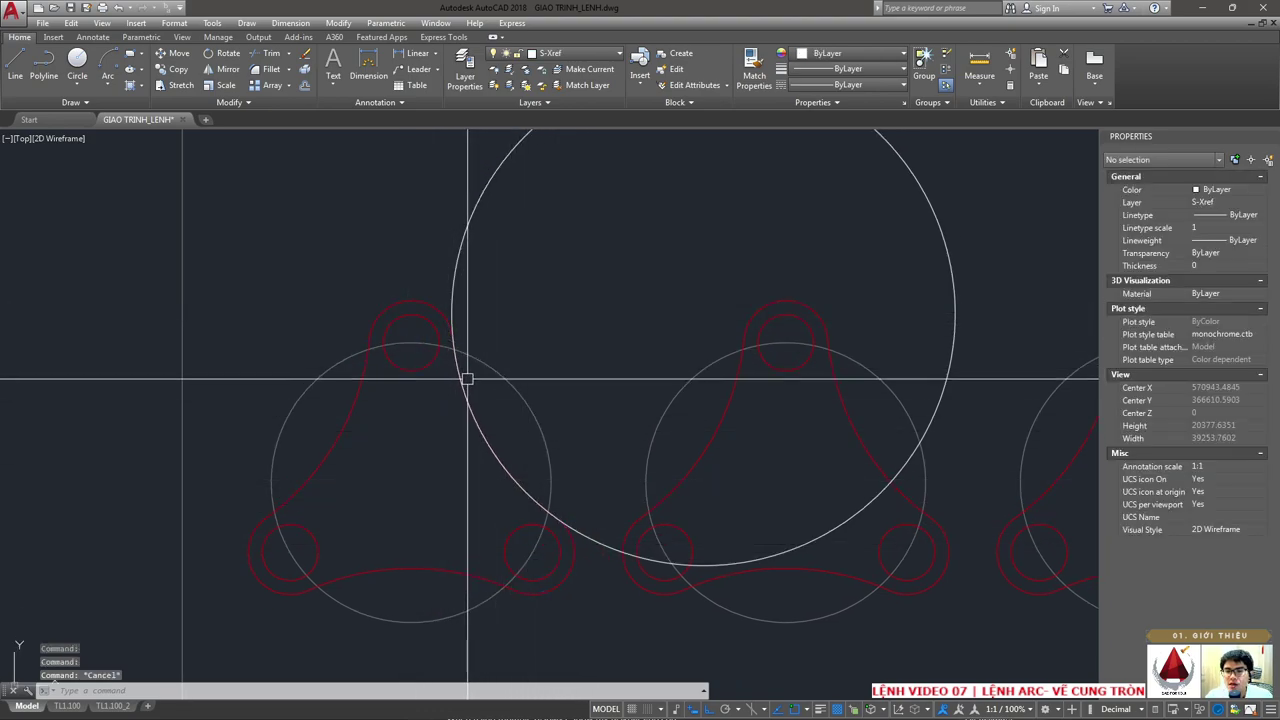
pyautogui.click(452, 300)
pyautogui.press('Return')
# - Select the R90 arc of the left part with a selection window
pyautogui.click(471, 397)
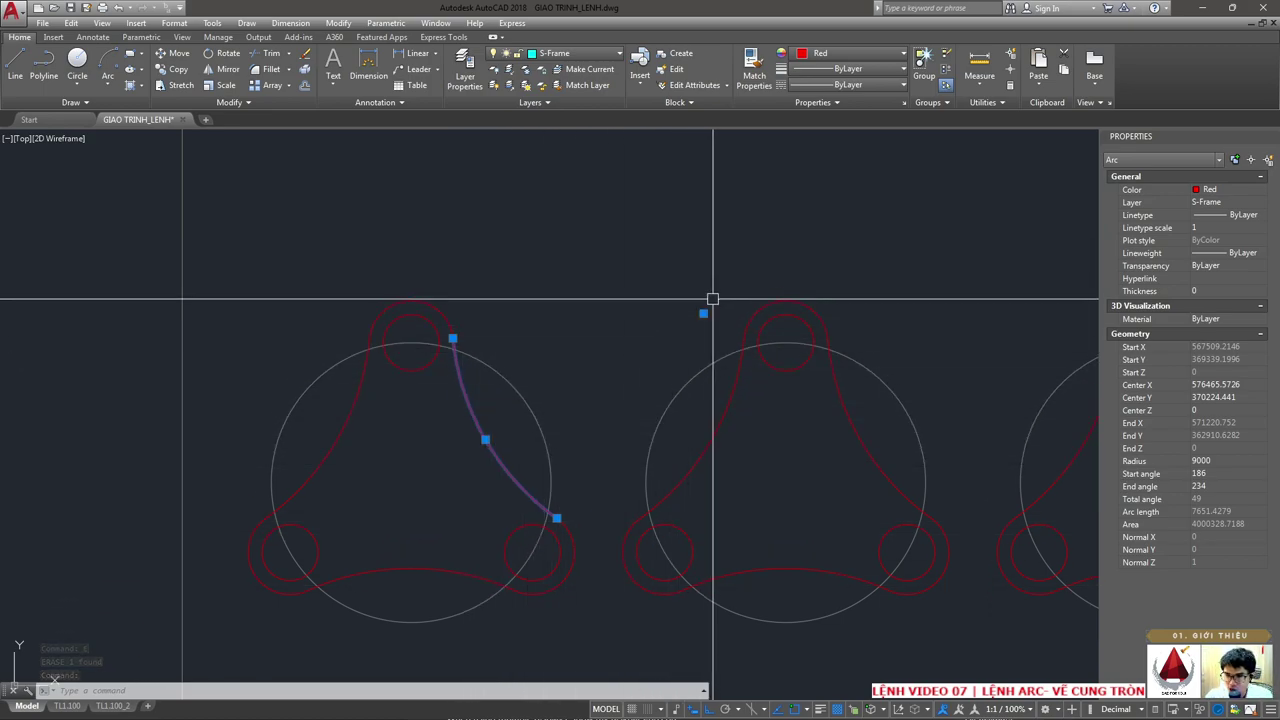
pyautogui.click(709, 297)
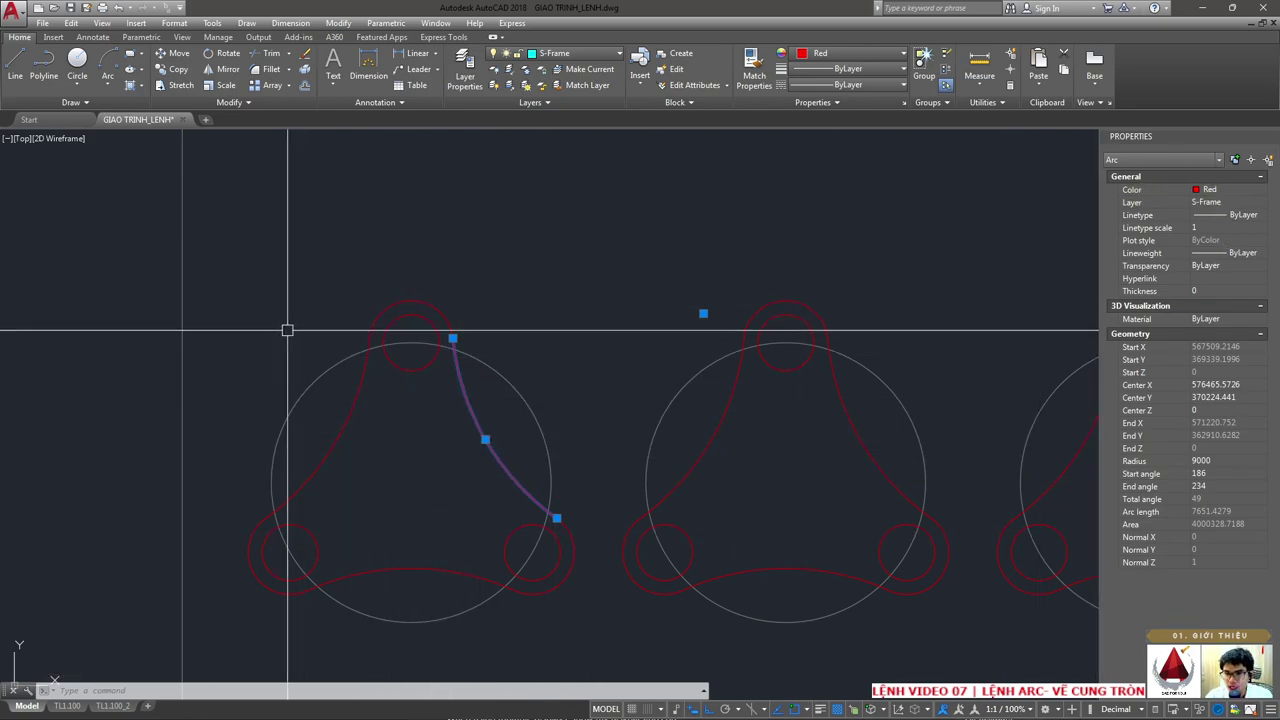
pyautogui.click(423, 257)
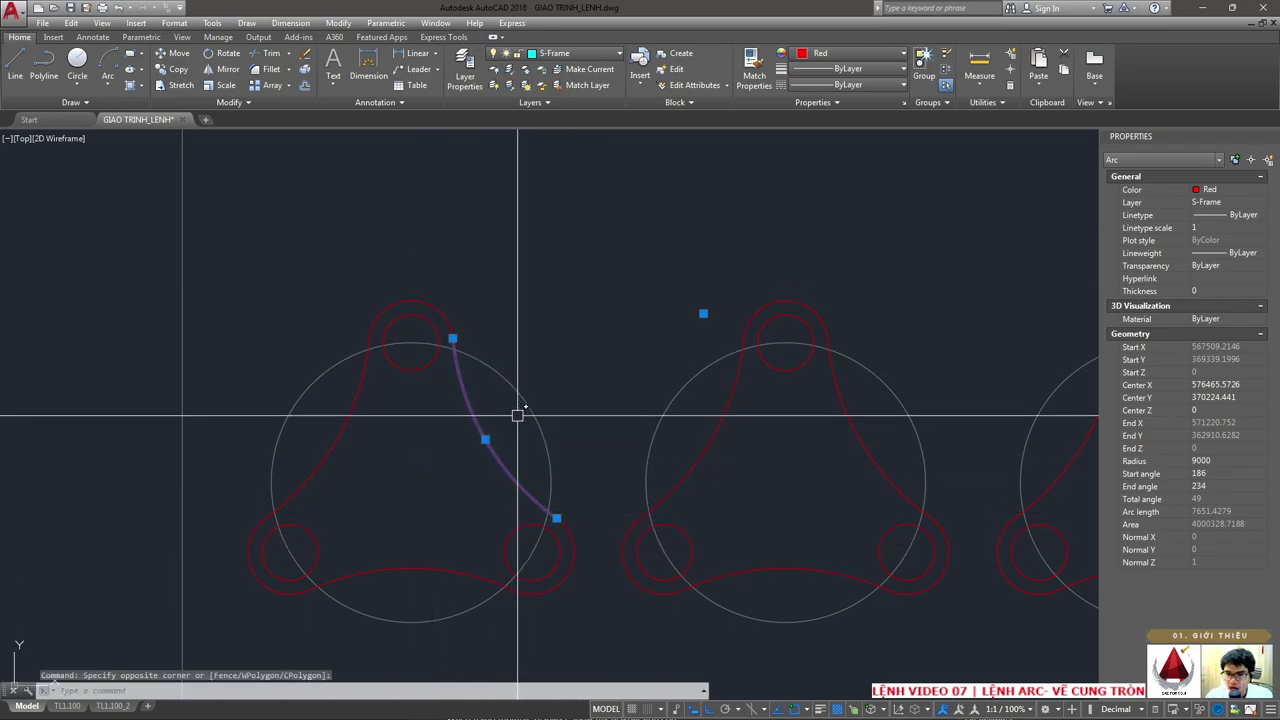
pyautogui.click(474, 406)
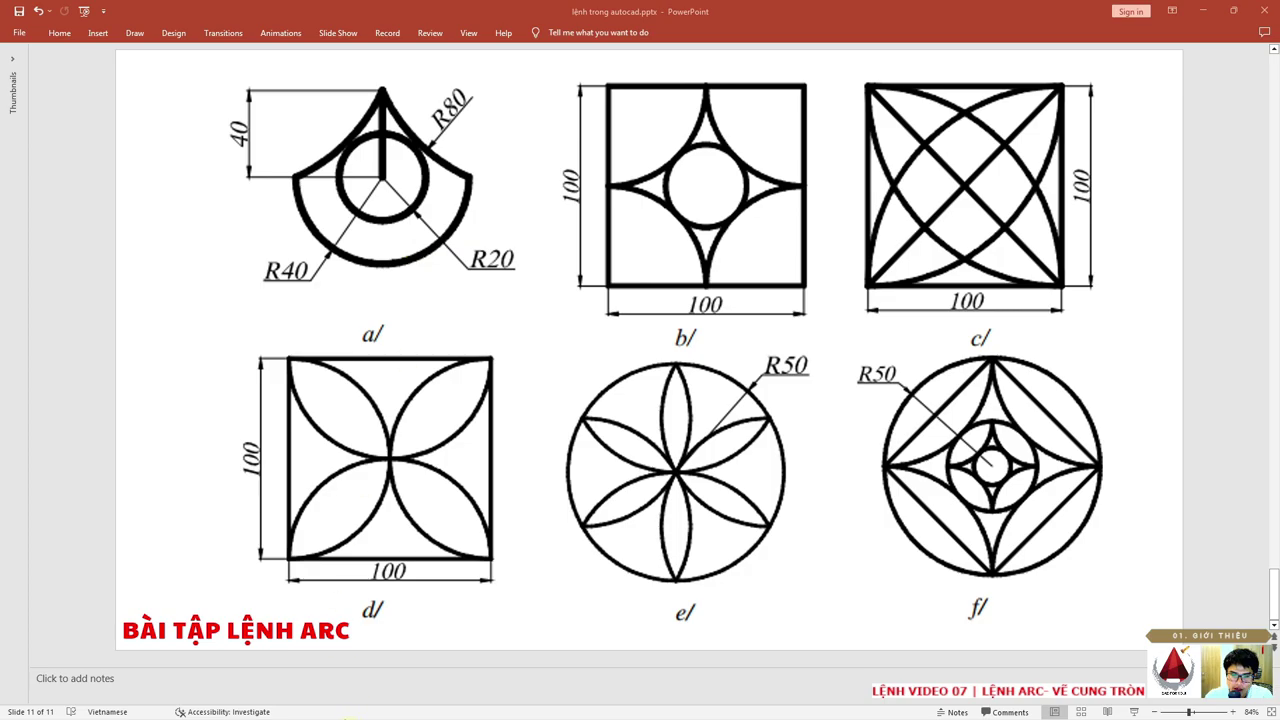
# - Take a new snip of the ARC exercises slide and maximize it
pyautogui.click(373, 704)
pyautogui.click(46, 37)
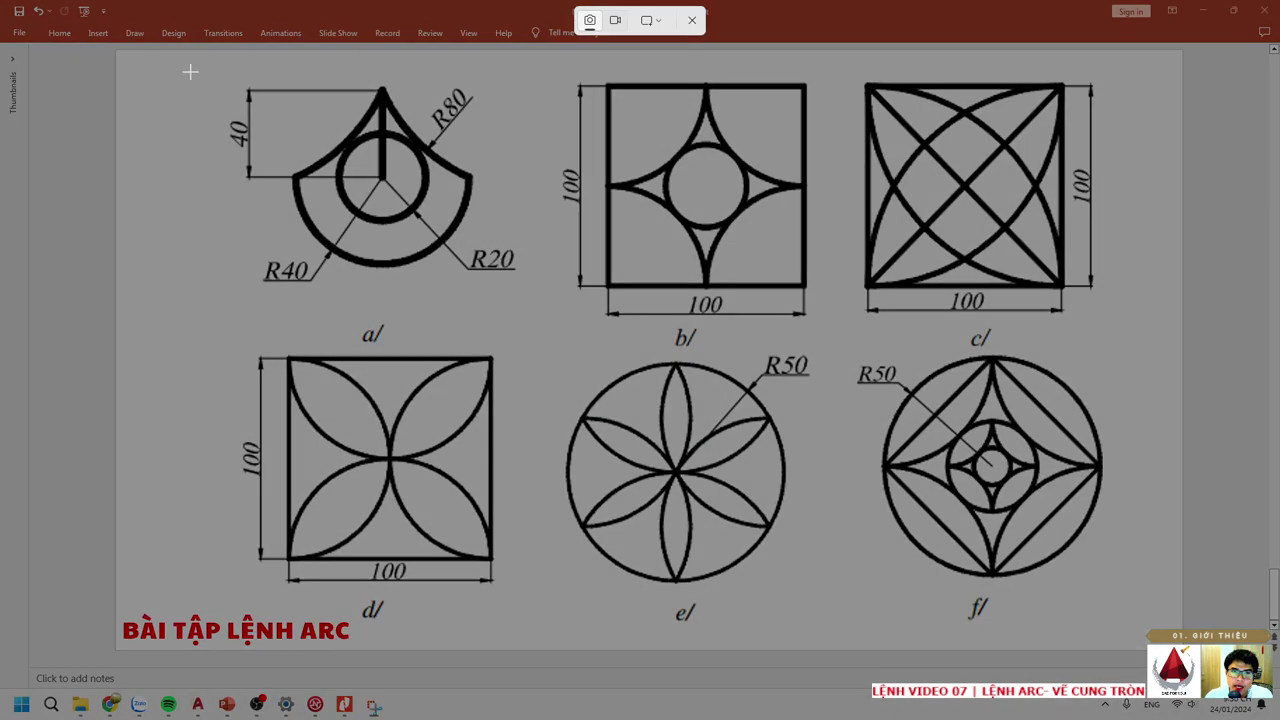
pyautogui.moveTo(153, 52)
pyautogui.mouseDown()
pyautogui.moveTo(815, 483)
pyautogui.moveTo(1128, 660)
pyautogui.mouseUp()
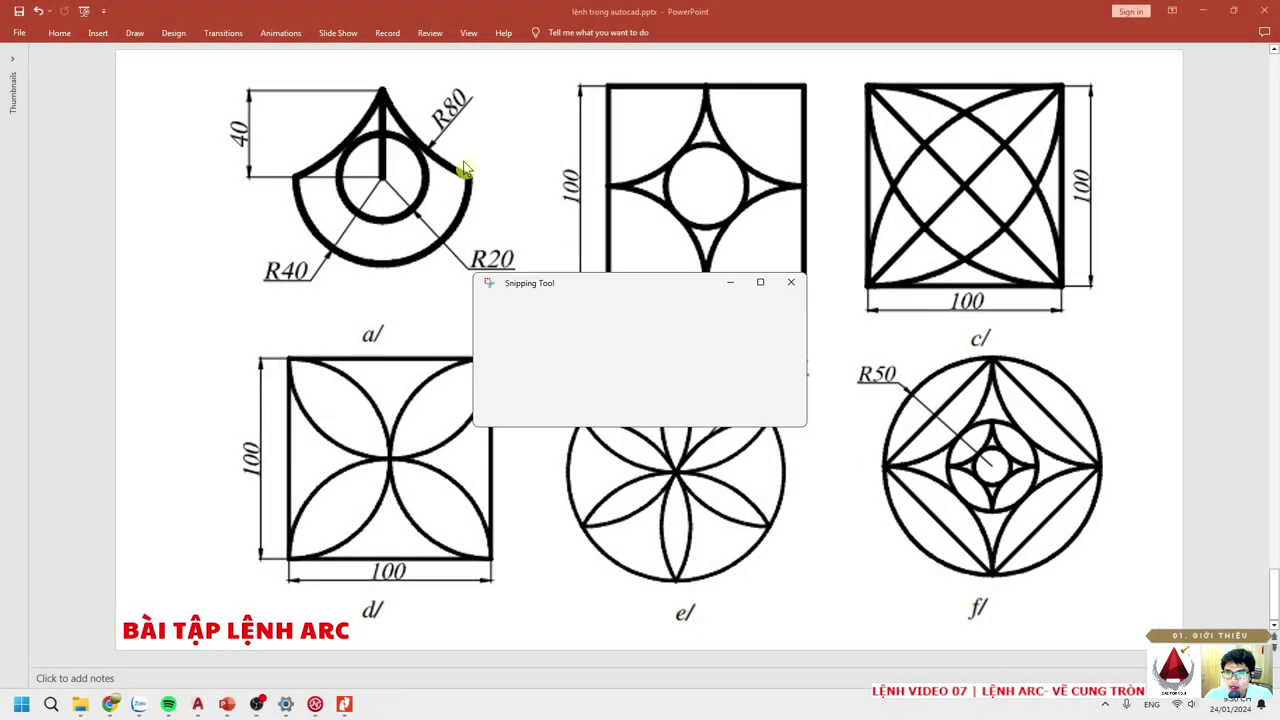
pyautogui.click(1216, 282)
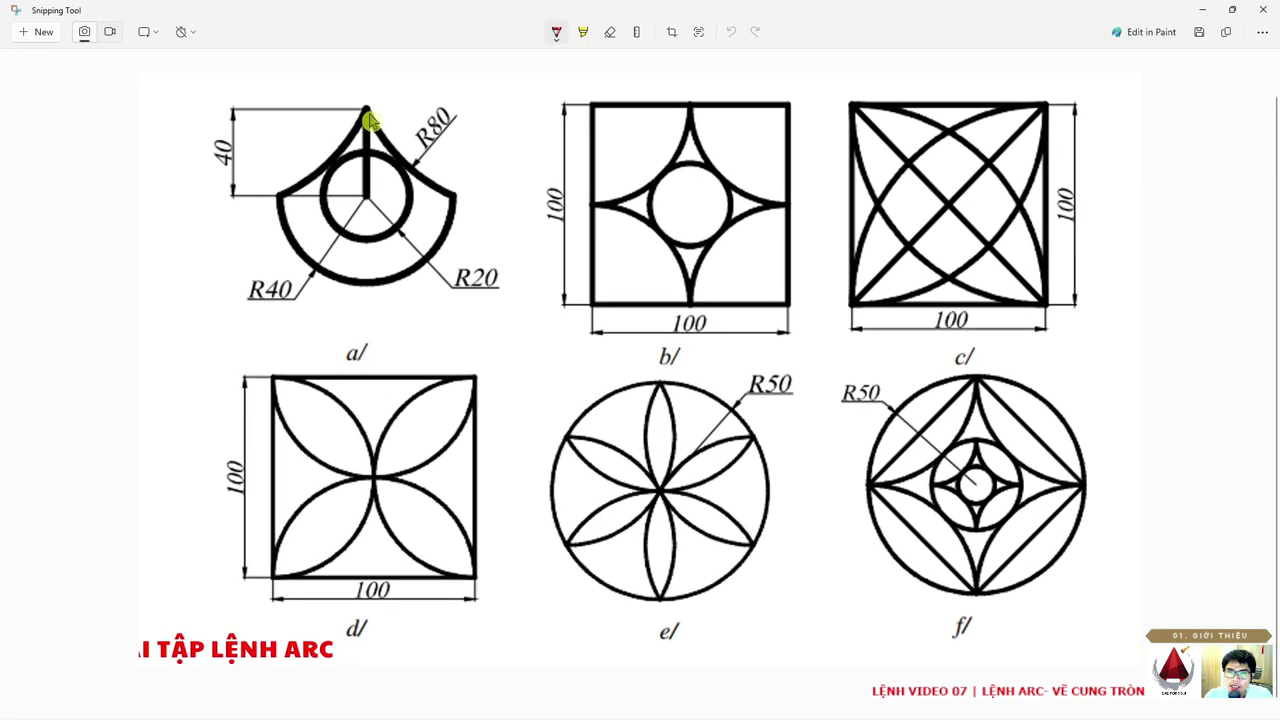
# - Trace in red the R80 arc of figure a, figure b's upper-right arc and figure c's diagonal arc
pyautogui.moveTo(367, 116); pyautogui.dragTo(453, 186)
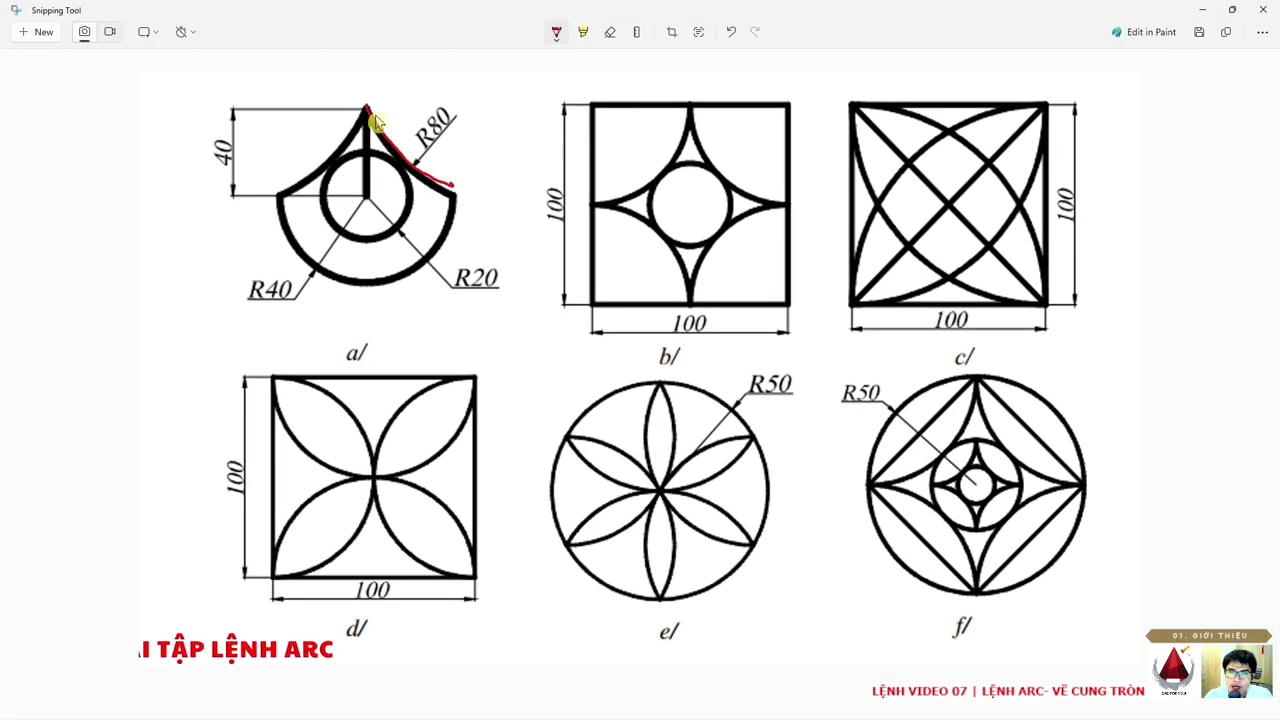
pyautogui.moveTo(370, 118)
pyautogui.mouseDown()
pyautogui.moveTo(275, 194)
pyautogui.moveTo(454, 205)
pyautogui.mouseUp()
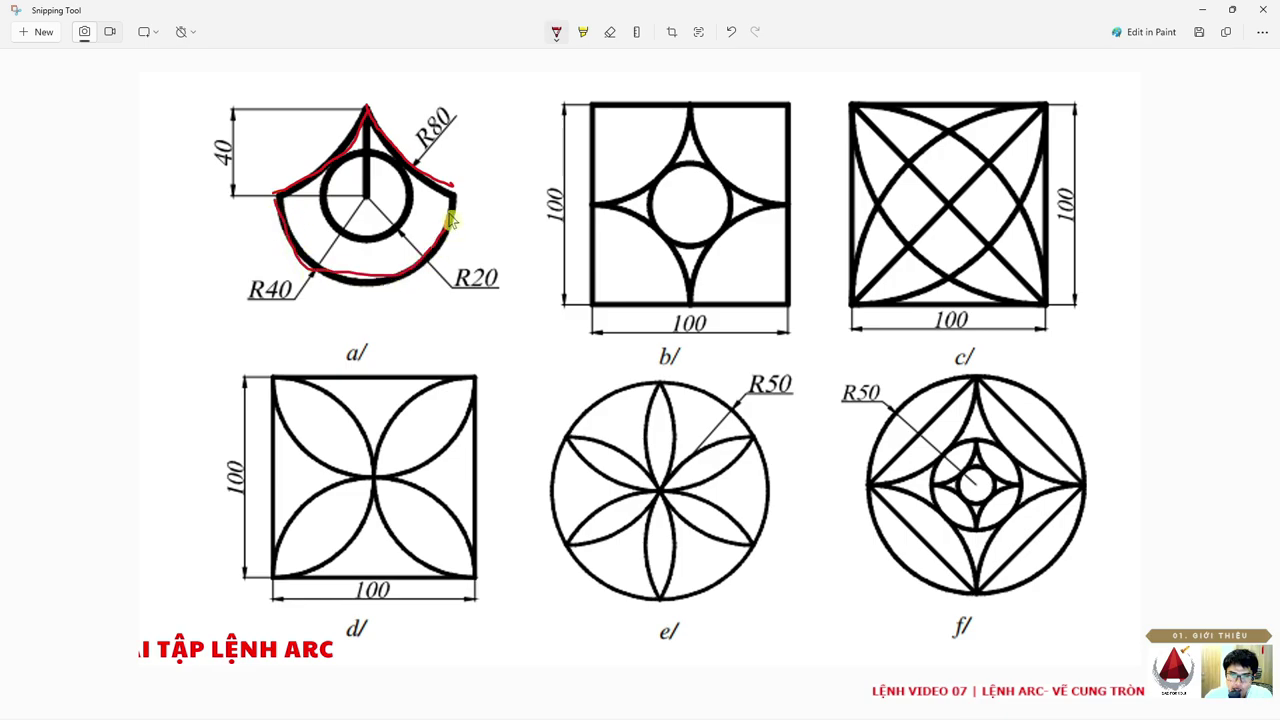
pyautogui.moveTo(453, 205)
pyautogui.mouseDown()
pyautogui.moveTo(316, 121)
pyautogui.moveTo(280, 222)
pyautogui.mouseUp()
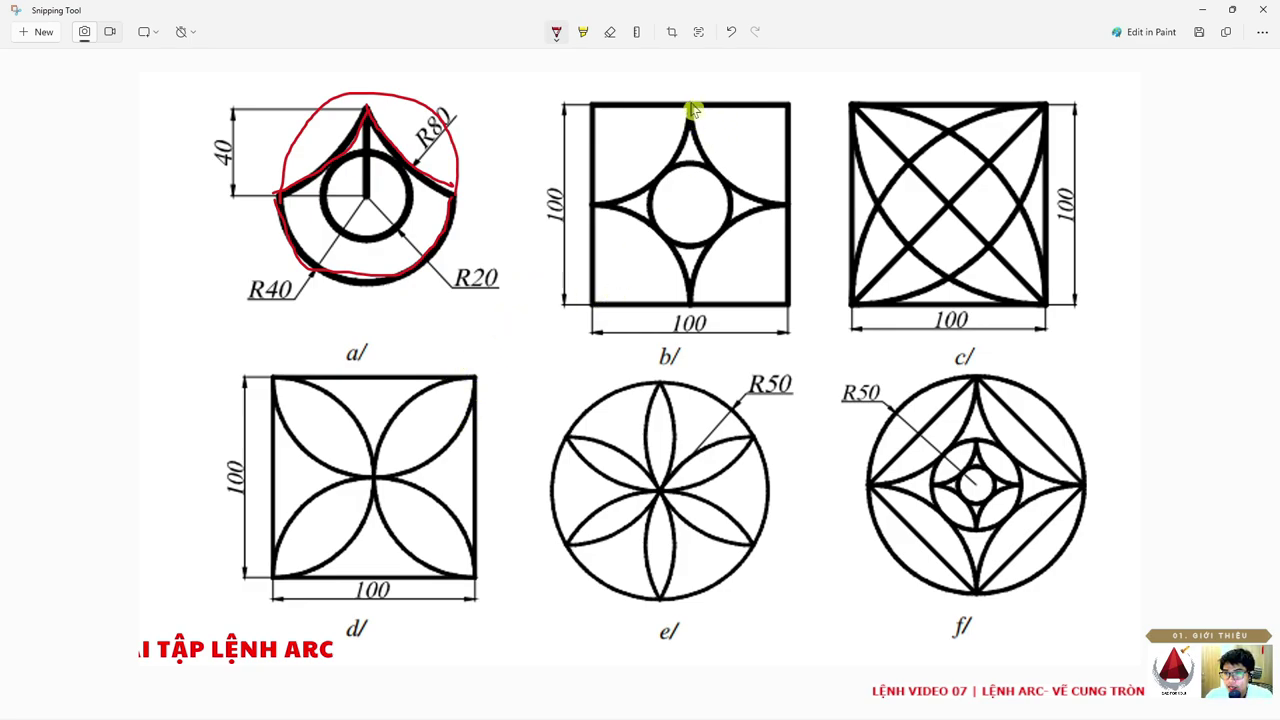
pyautogui.moveTo(689, 108); pyautogui.dragTo(790, 200)
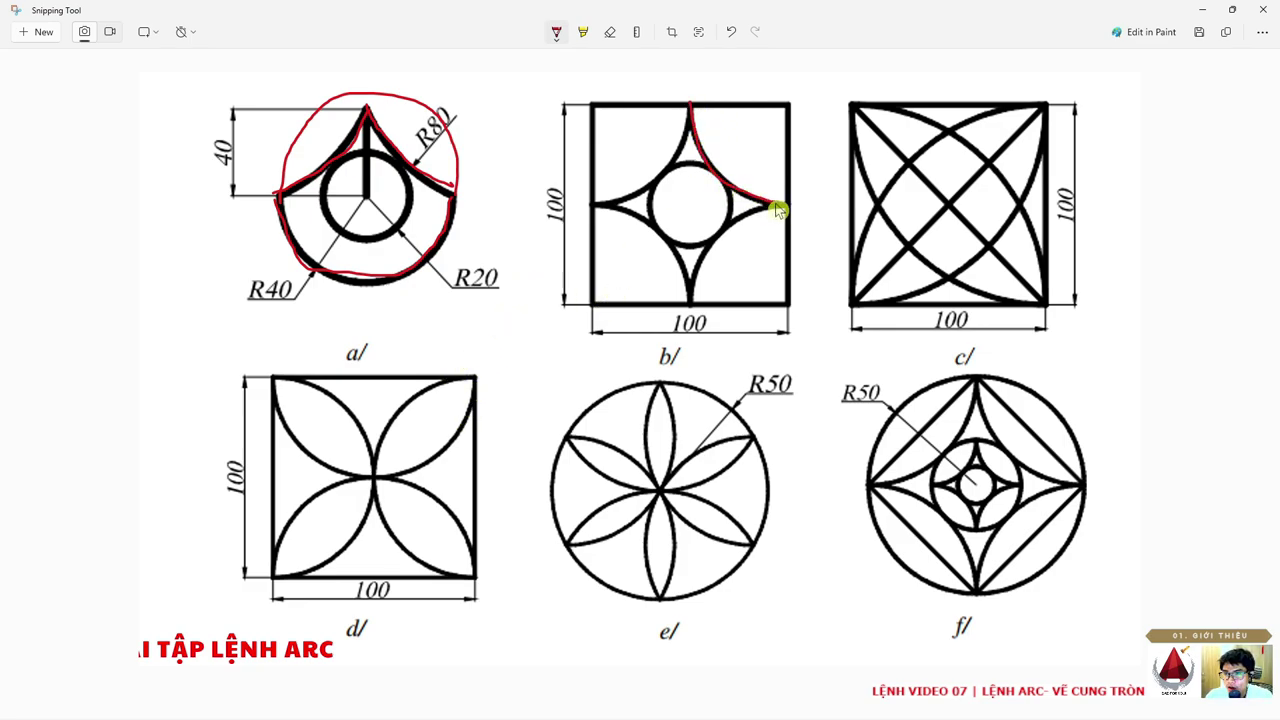
pyautogui.moveTo(779, 101); pyautogui.dragTo(795, 115)
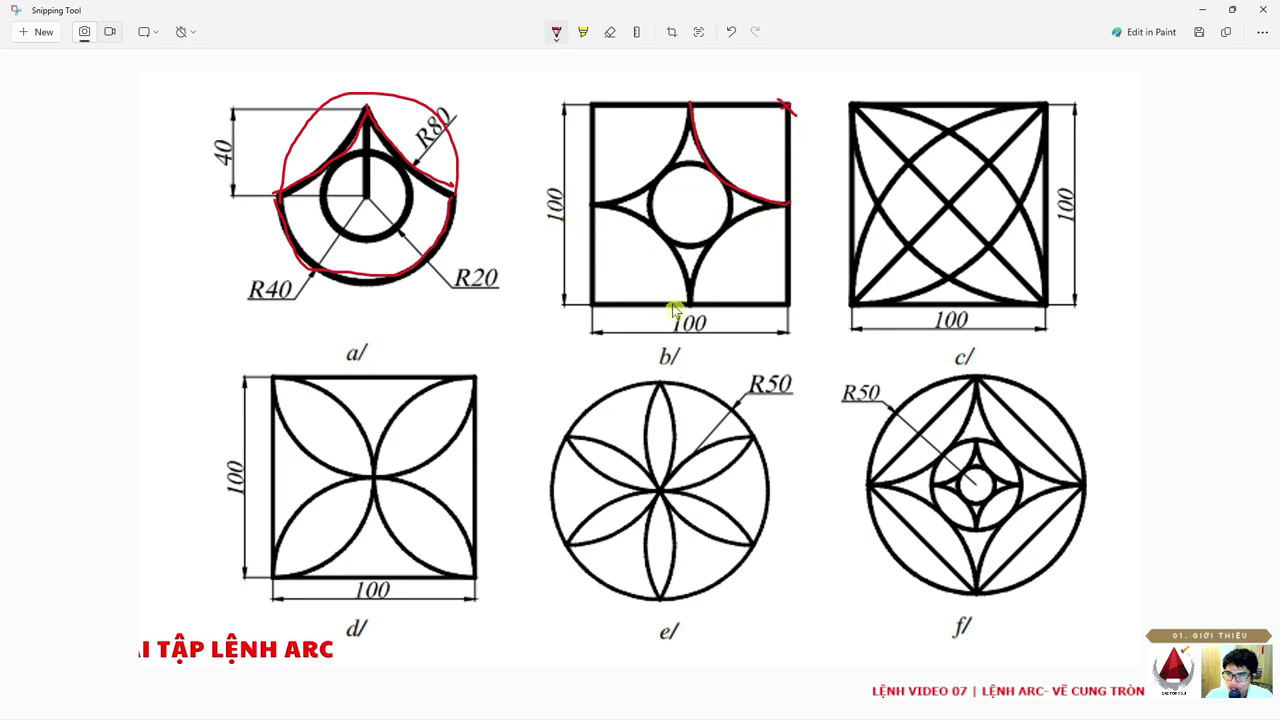
pyautogui.moveTo(1030, 107)
pyautogui.mouseDown()
pyautogui.moveTo(885, 210)
pyautogui.moveTo(857, 286)
pyautogui.moveTo(925, 296)
pyautogui.mouseUp()
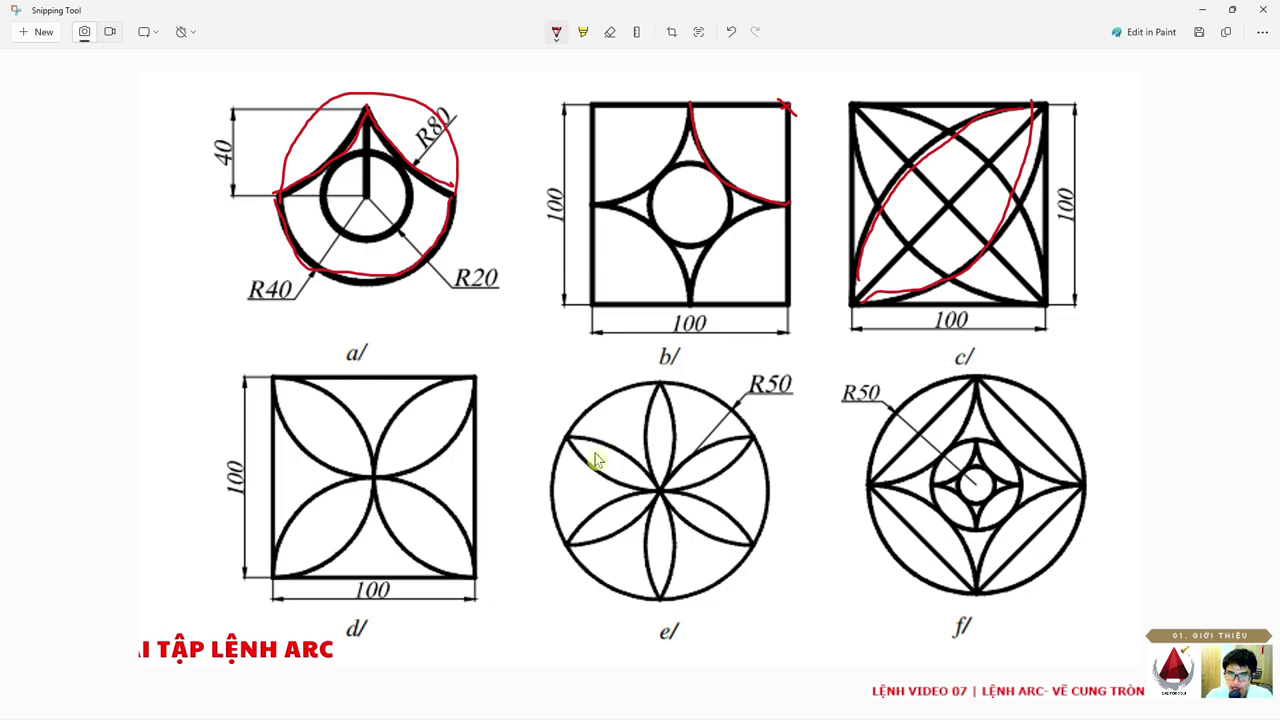
pyautogui.click(1205, 12)
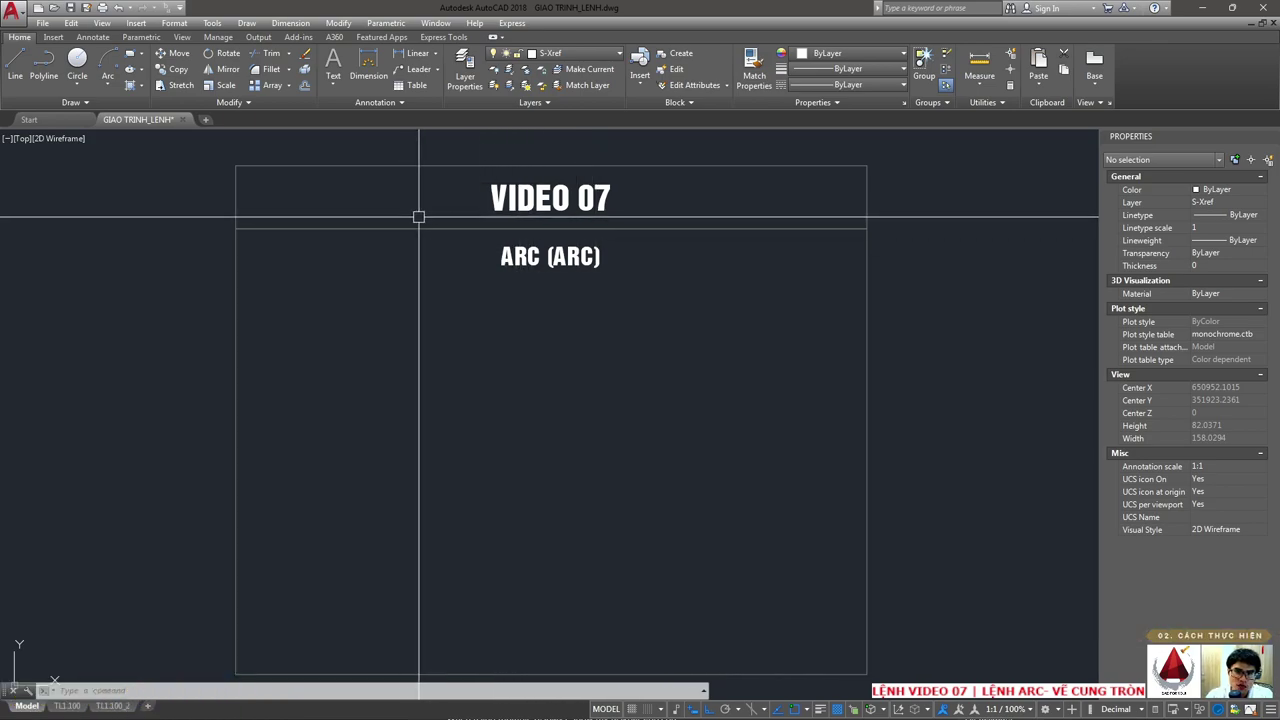
pyautogui.click(248, 24)
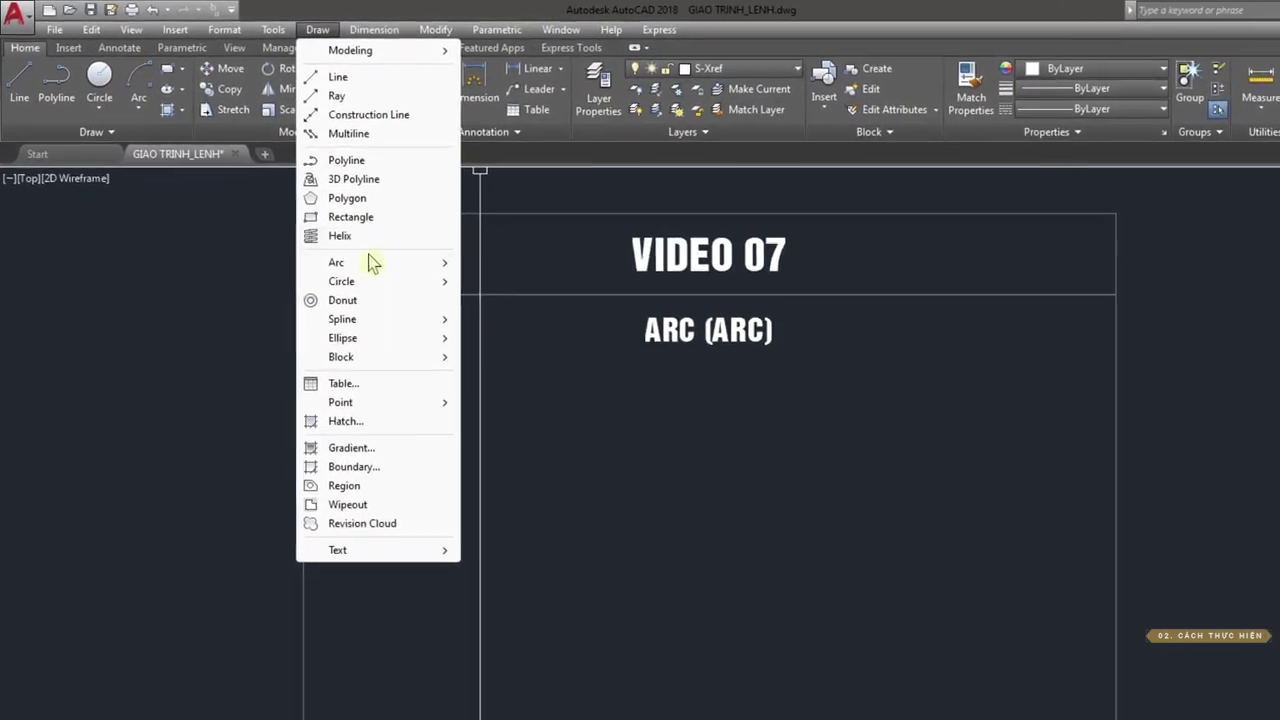
pyautogui.moveTo(406, 316)
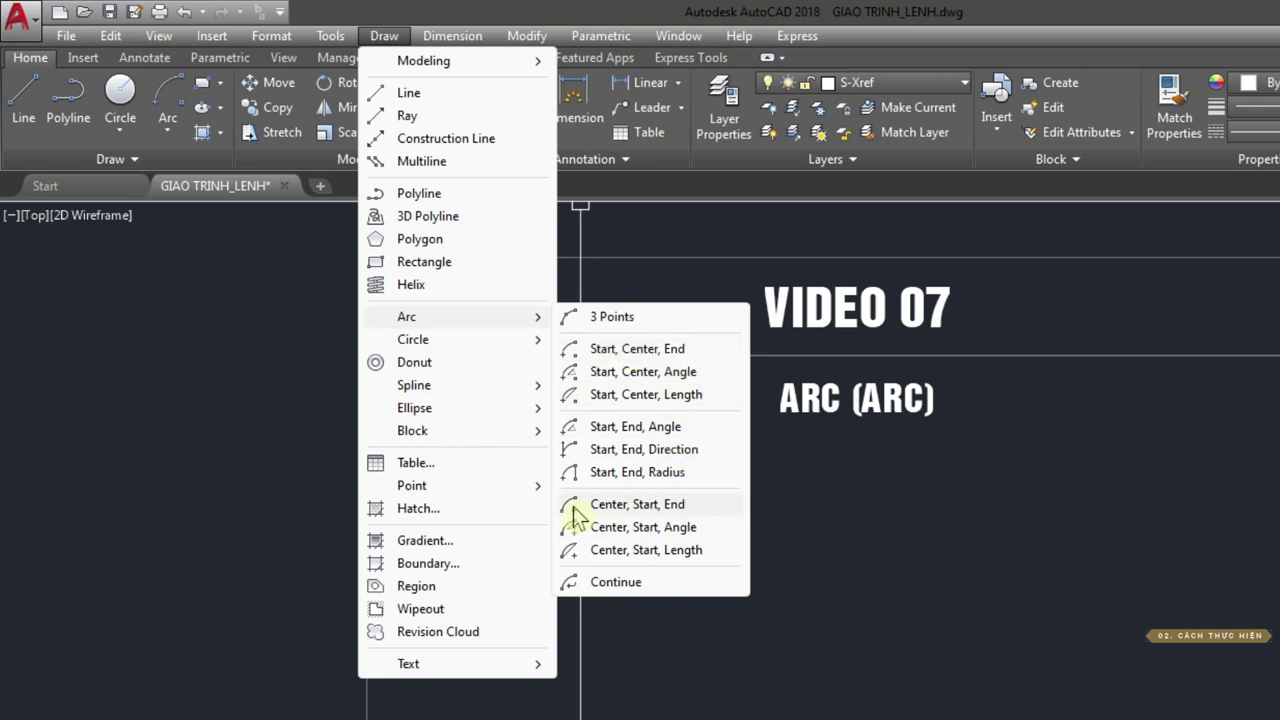
pyautogui.click(871, 474)
pyautogui.click(863, 584)
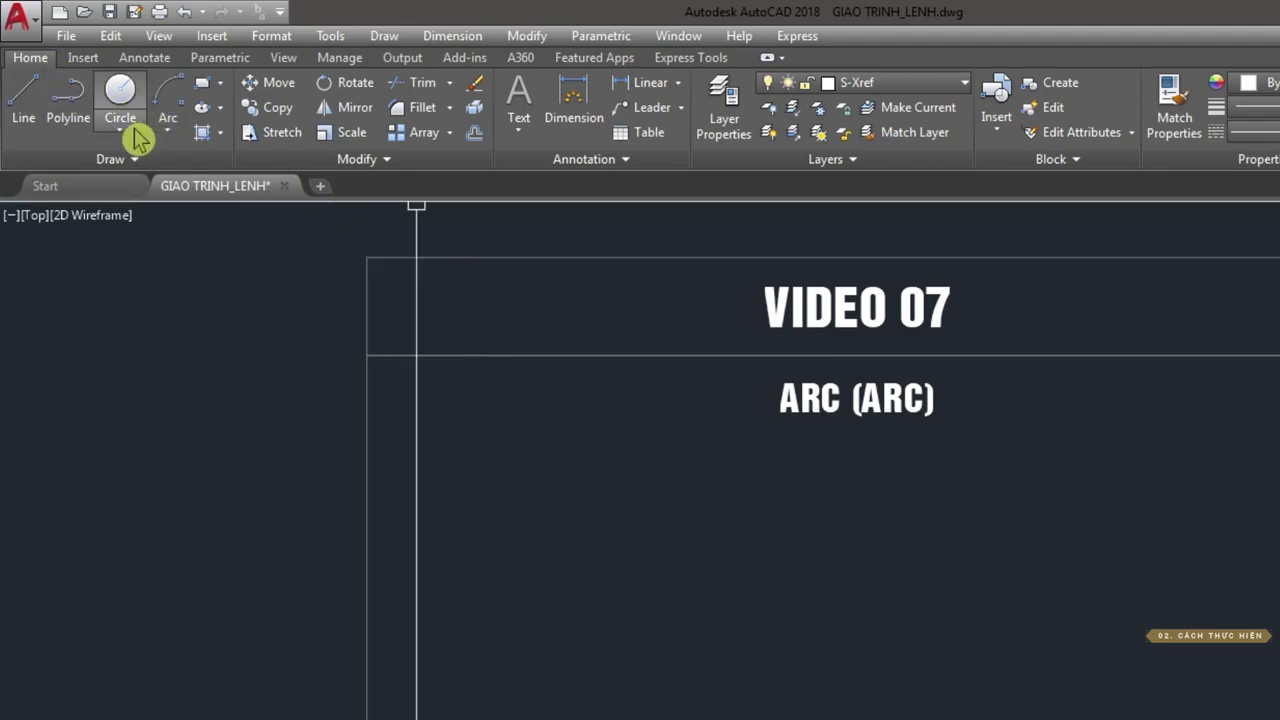
pyautogui.click(164, 132)
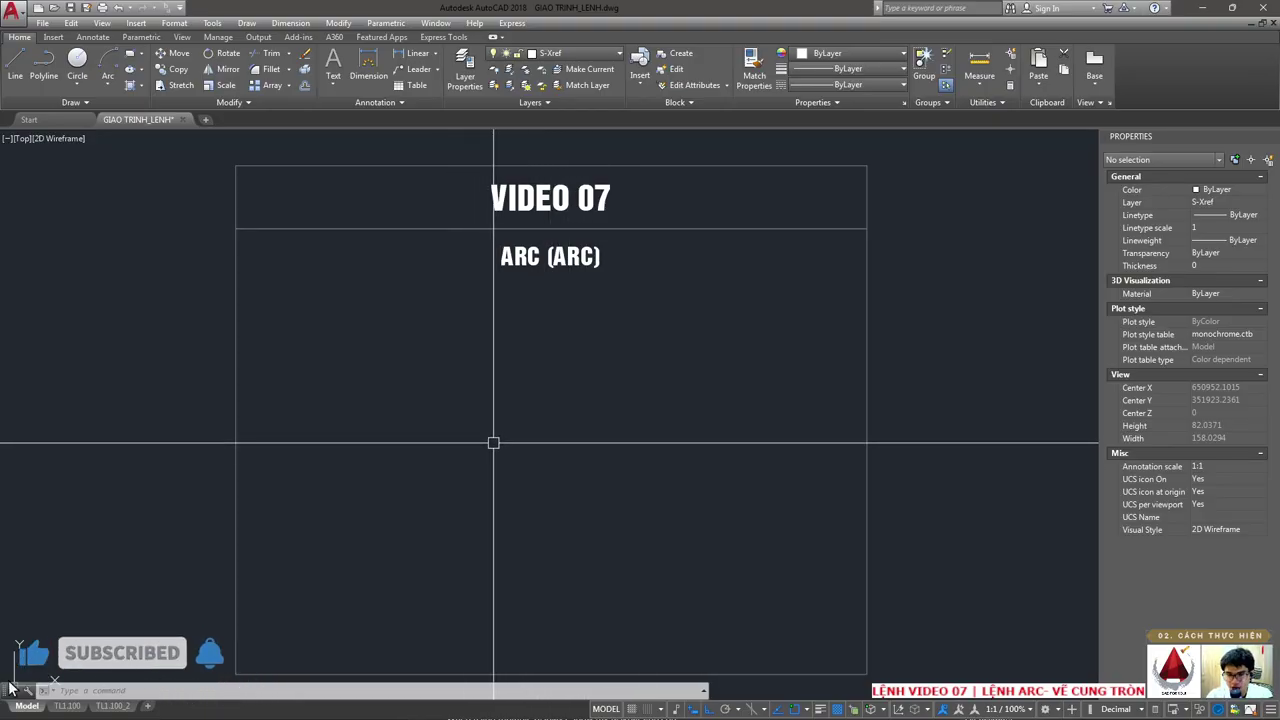
# - Cancel the started ARC command and stray selection, then show the Arc methods dropdown
pyautogui.write('ARC')
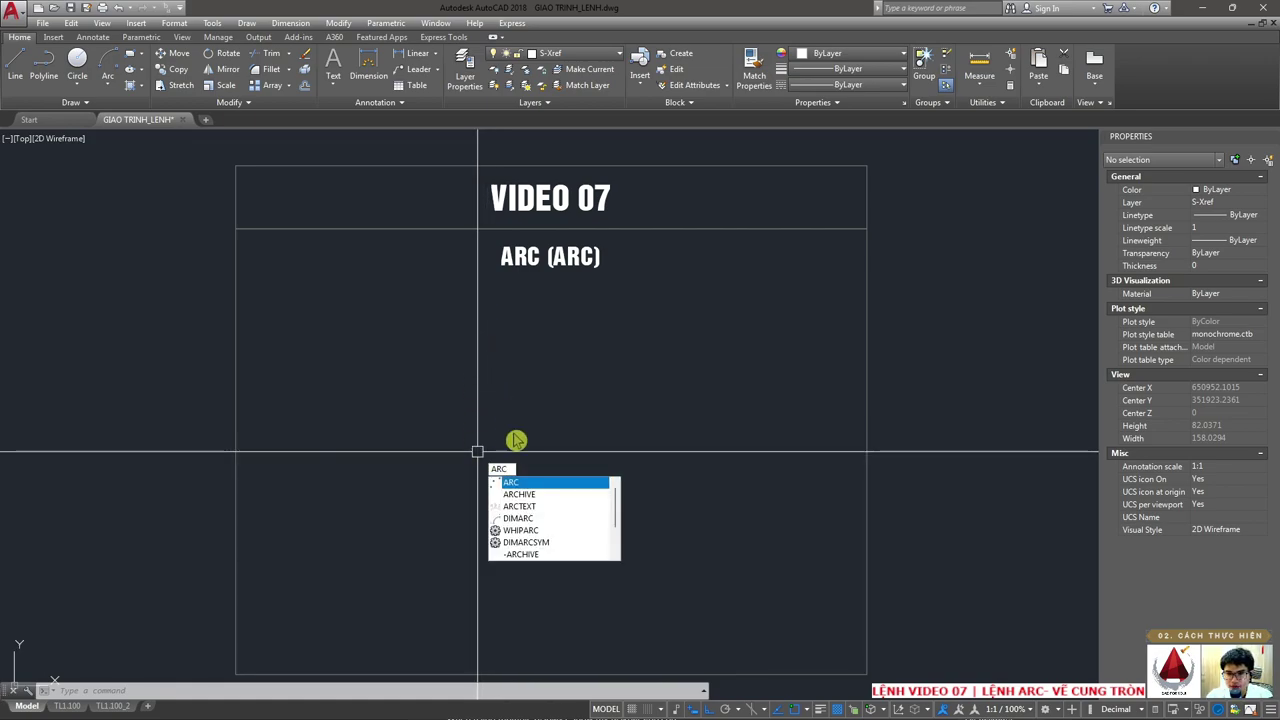
pyautogui.click(495, 483)
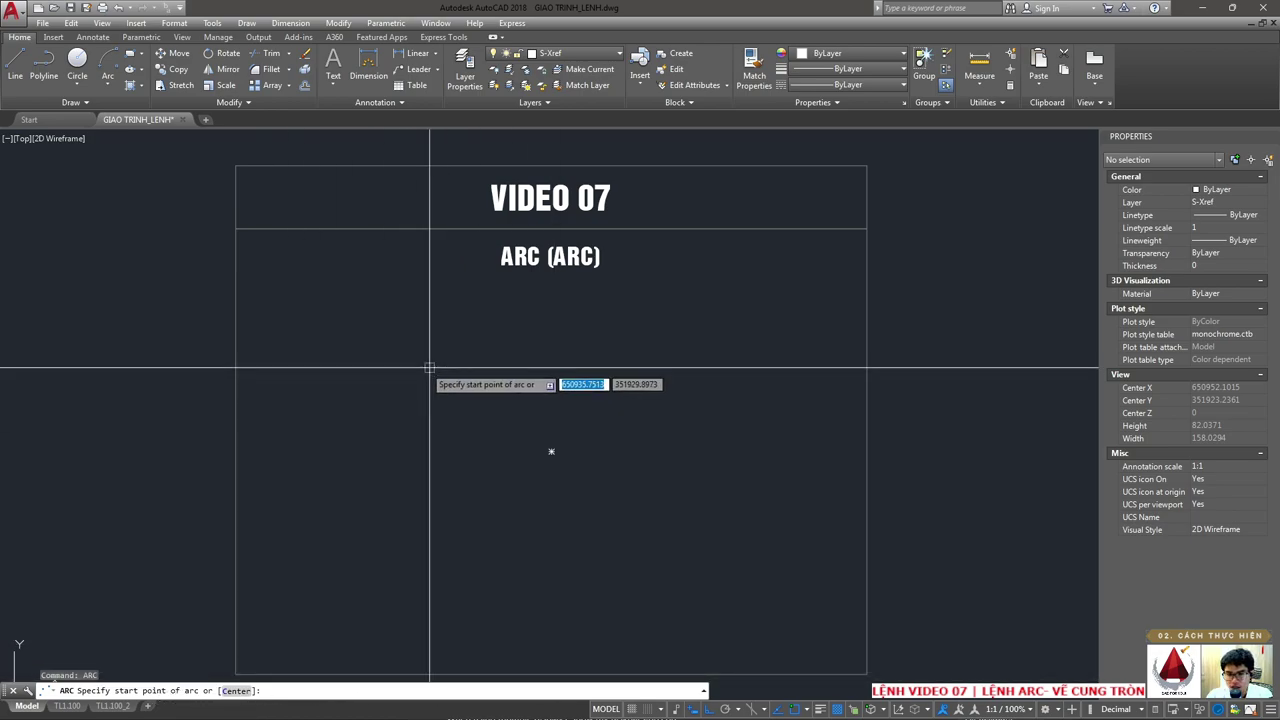
pyautogui.press('Escape')
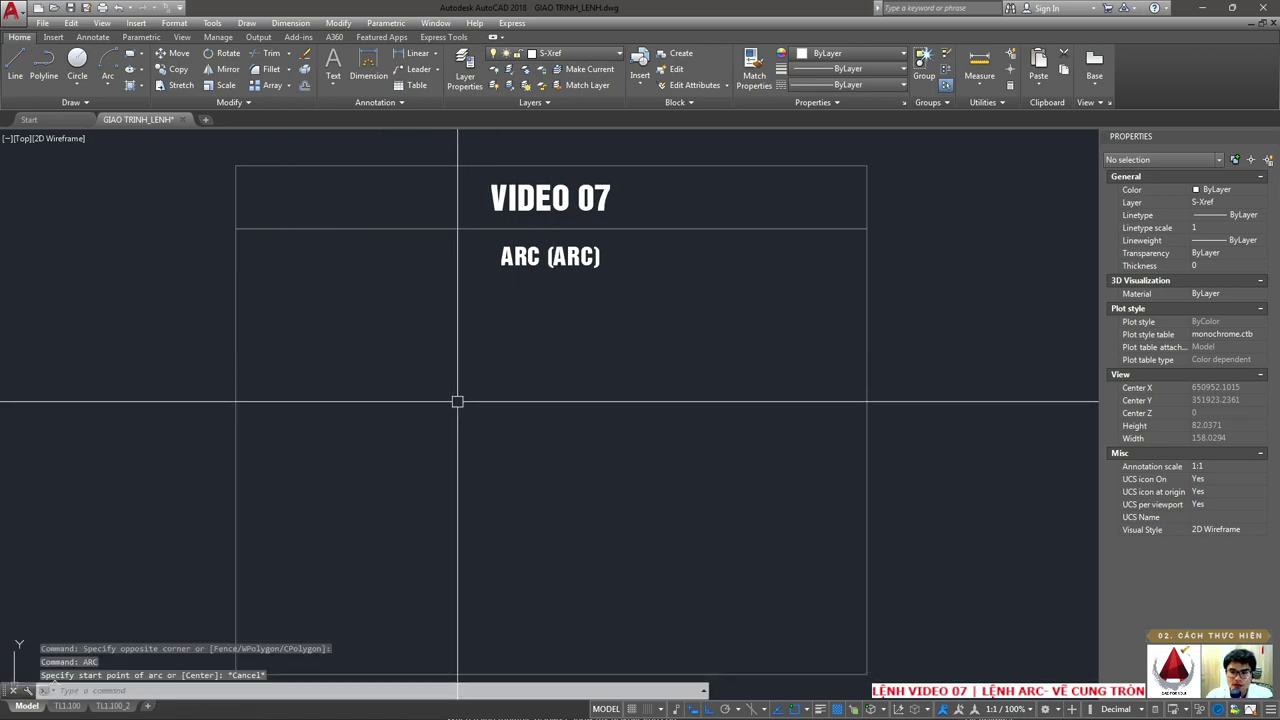
pyautogui.click(422, 354)
pyautogui.press('Escape')
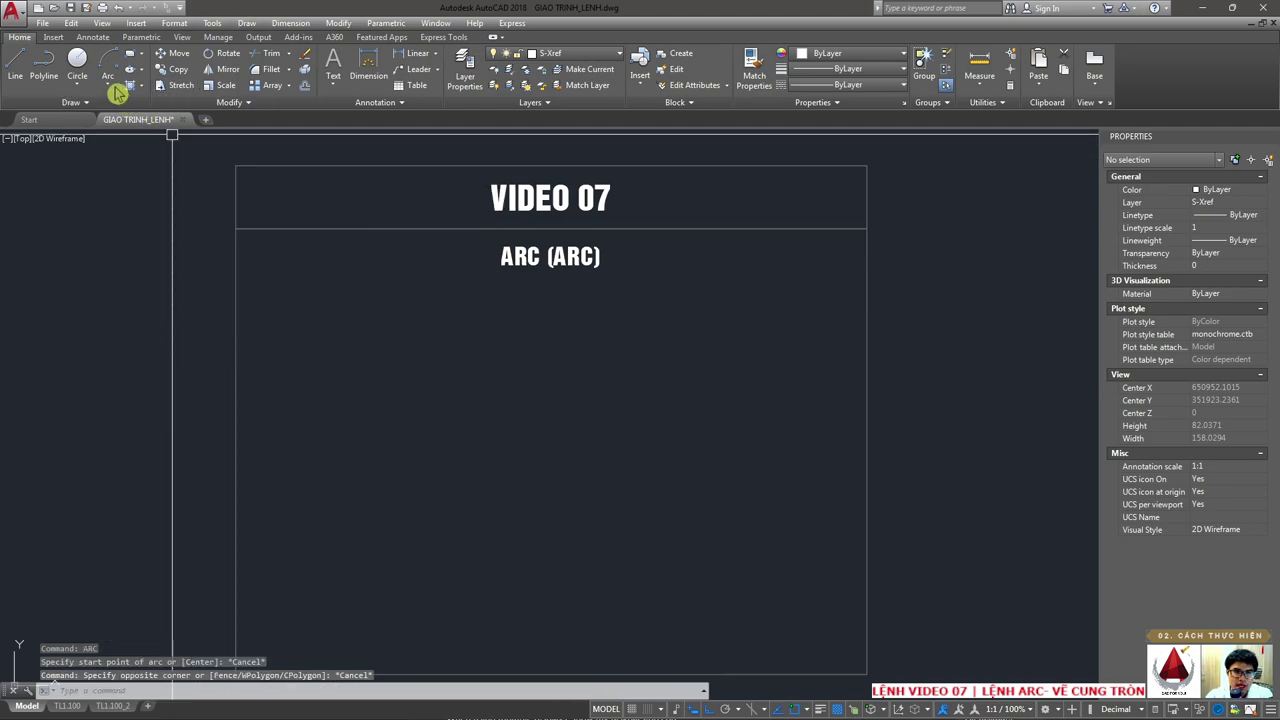
pyautogui.click(108, 86)
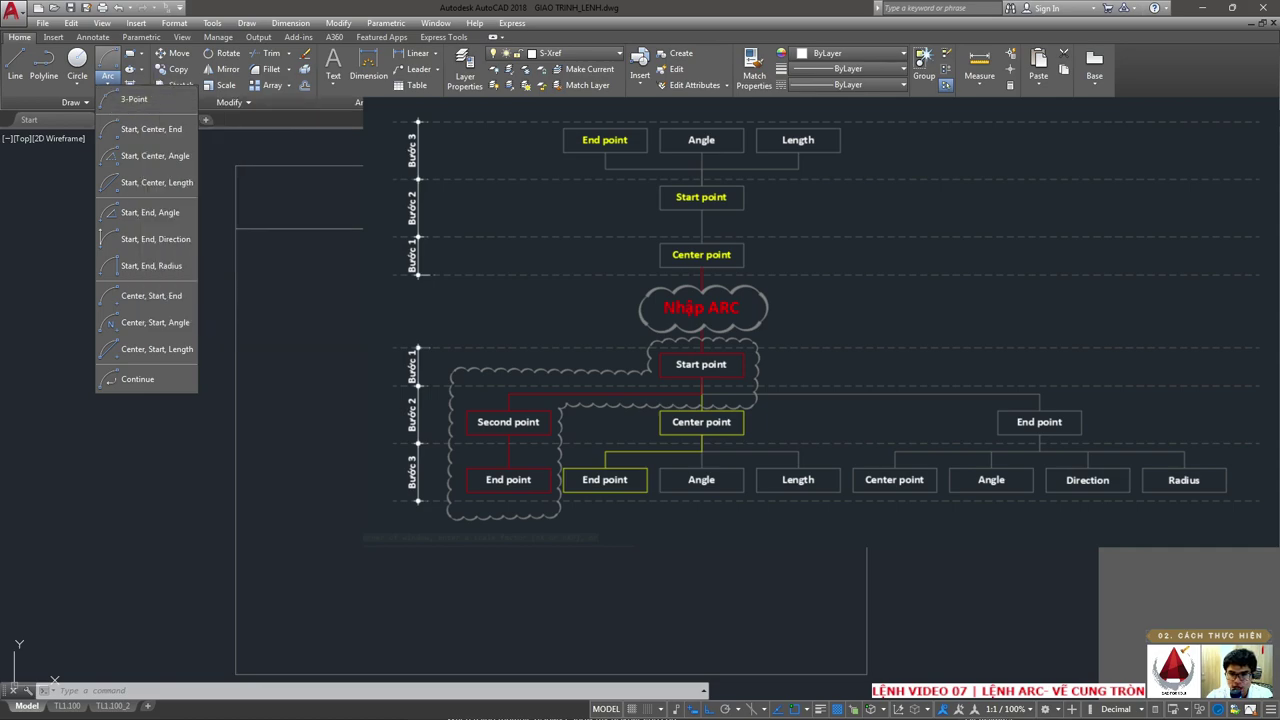
# - Draw a three-point arc (radius 27.233, 142°) below the ARC title
pyautogui.write('AR')
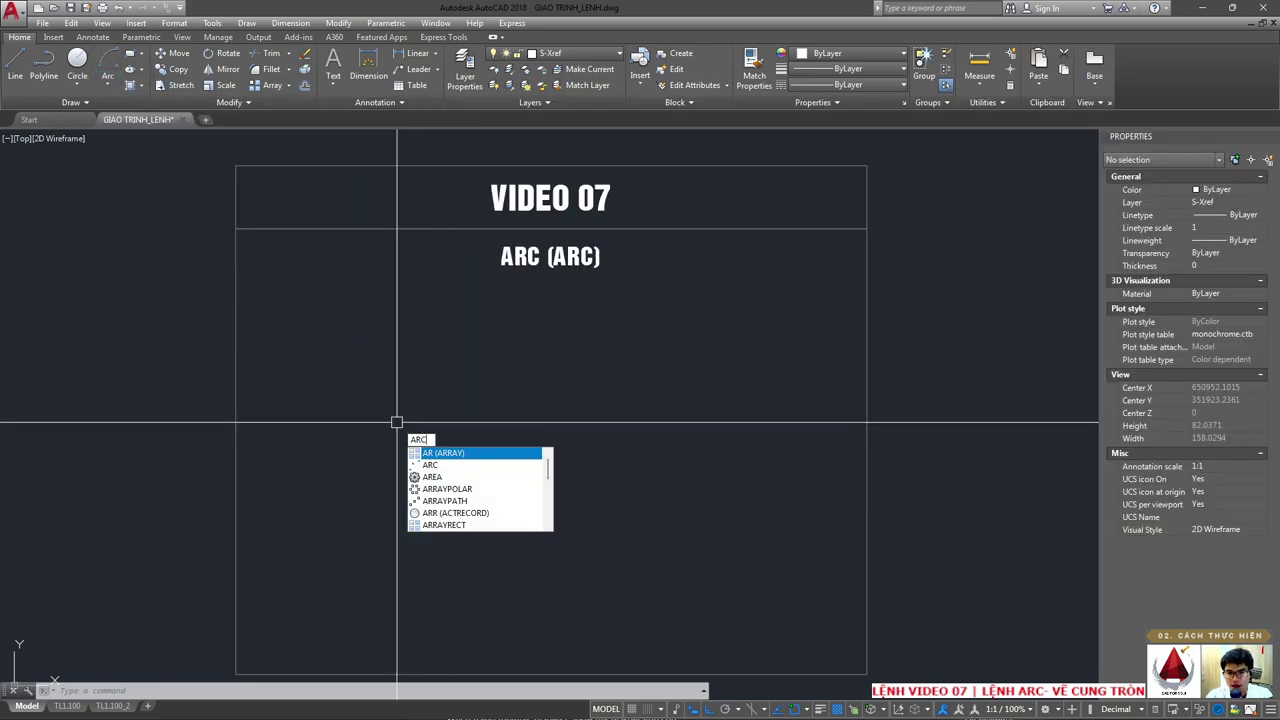
pyautogui.write('C')
pyautogui.click(428, 455)
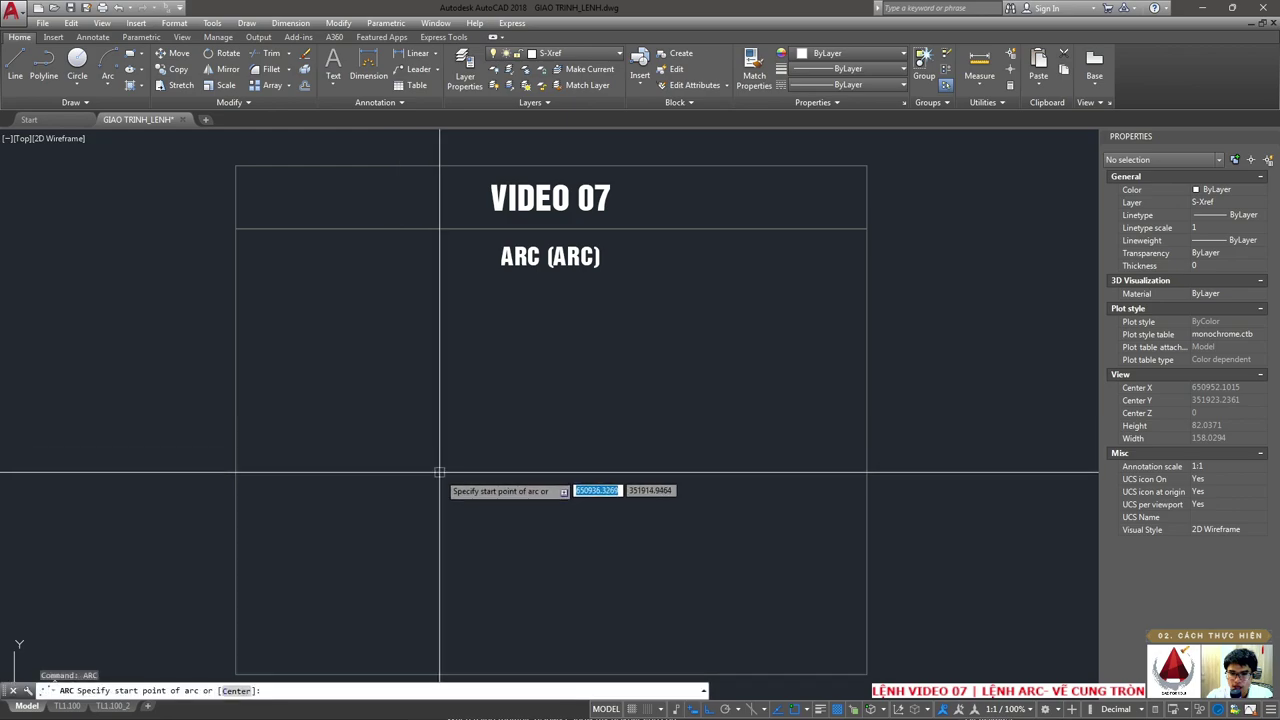
pyautogui.click(375, 483)
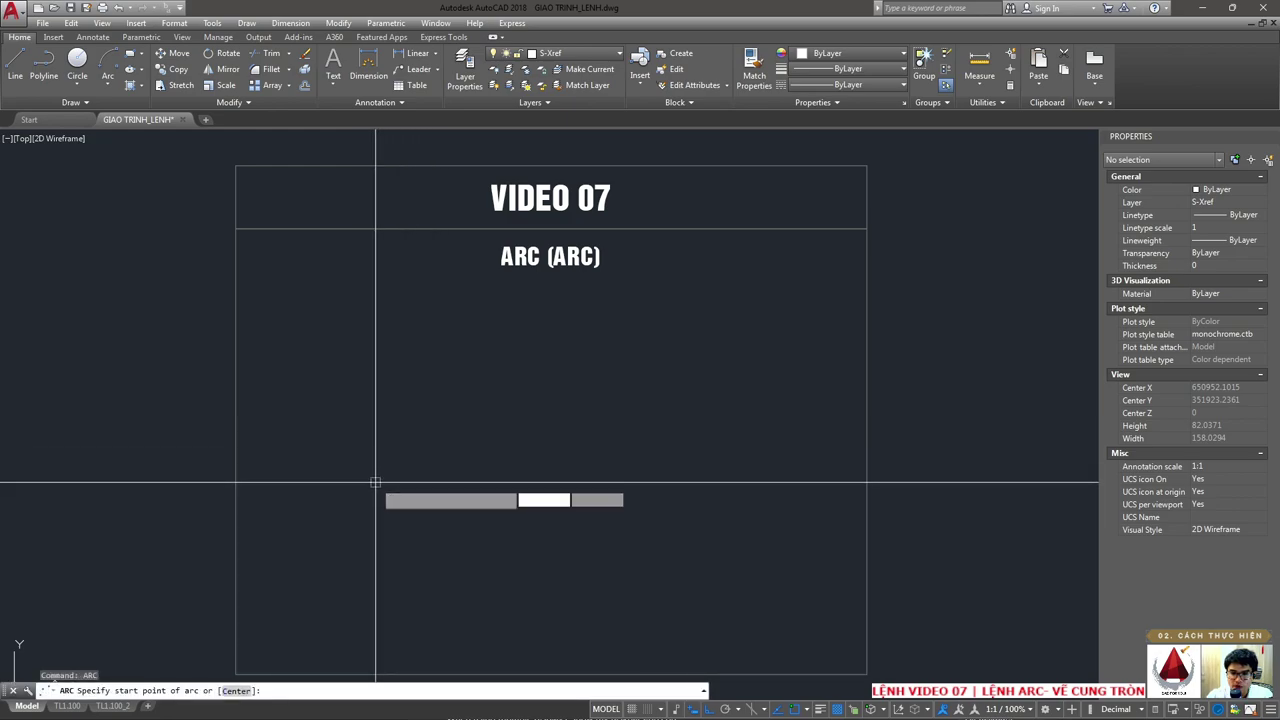
pyautogui.click(455, 378)
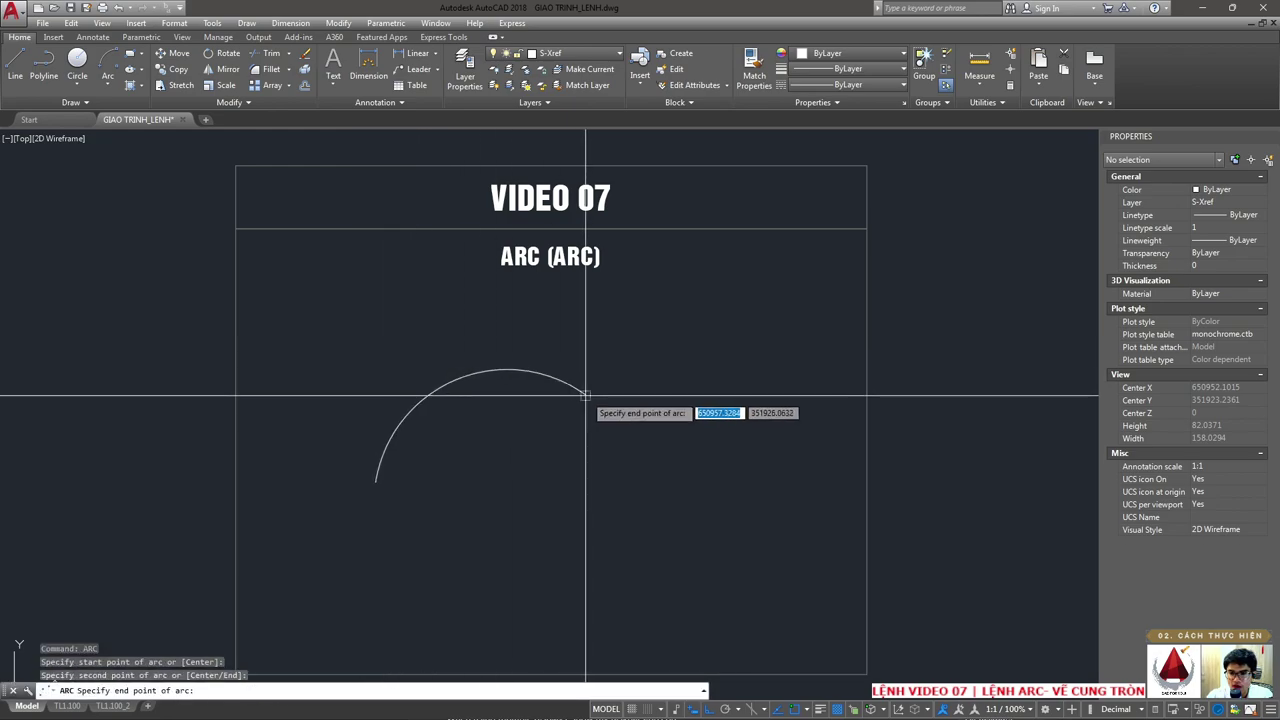
pyautogui.click(731, 463)
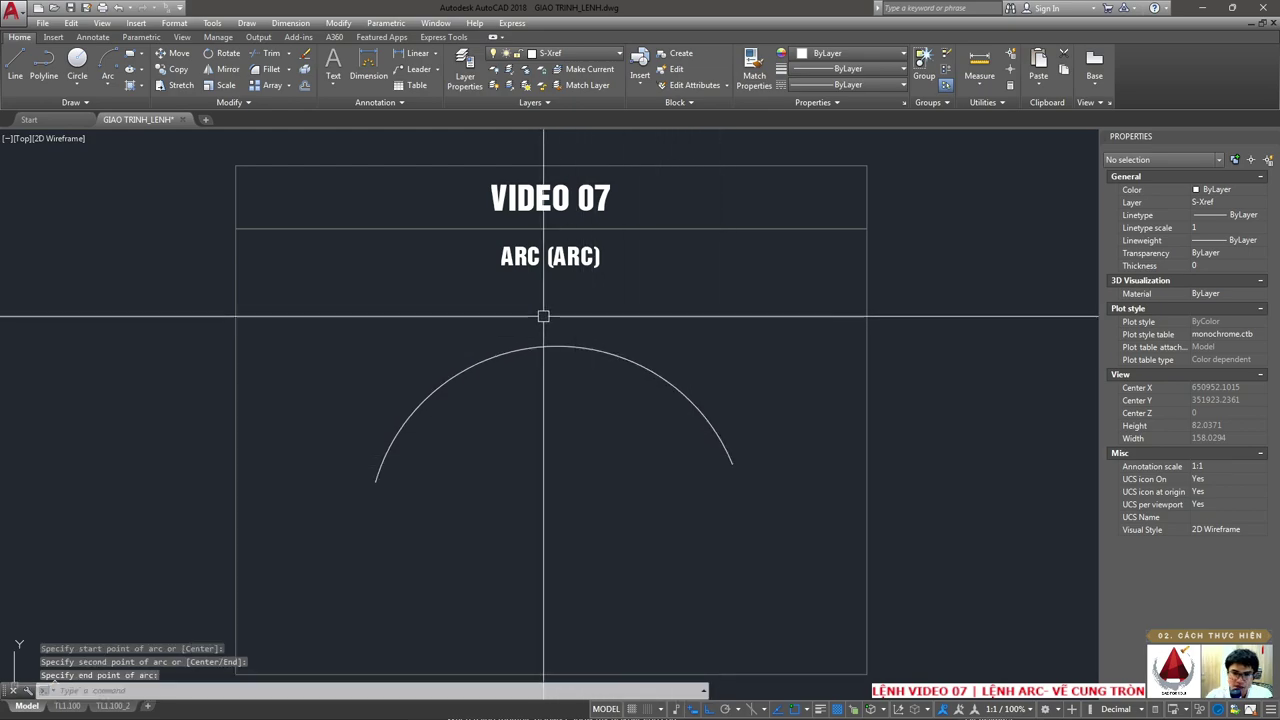
# - Select the new arc and review the arc methods slide in PowerPoint
pyautogui.click(562, 342)
pyautogui.click(471, 434)
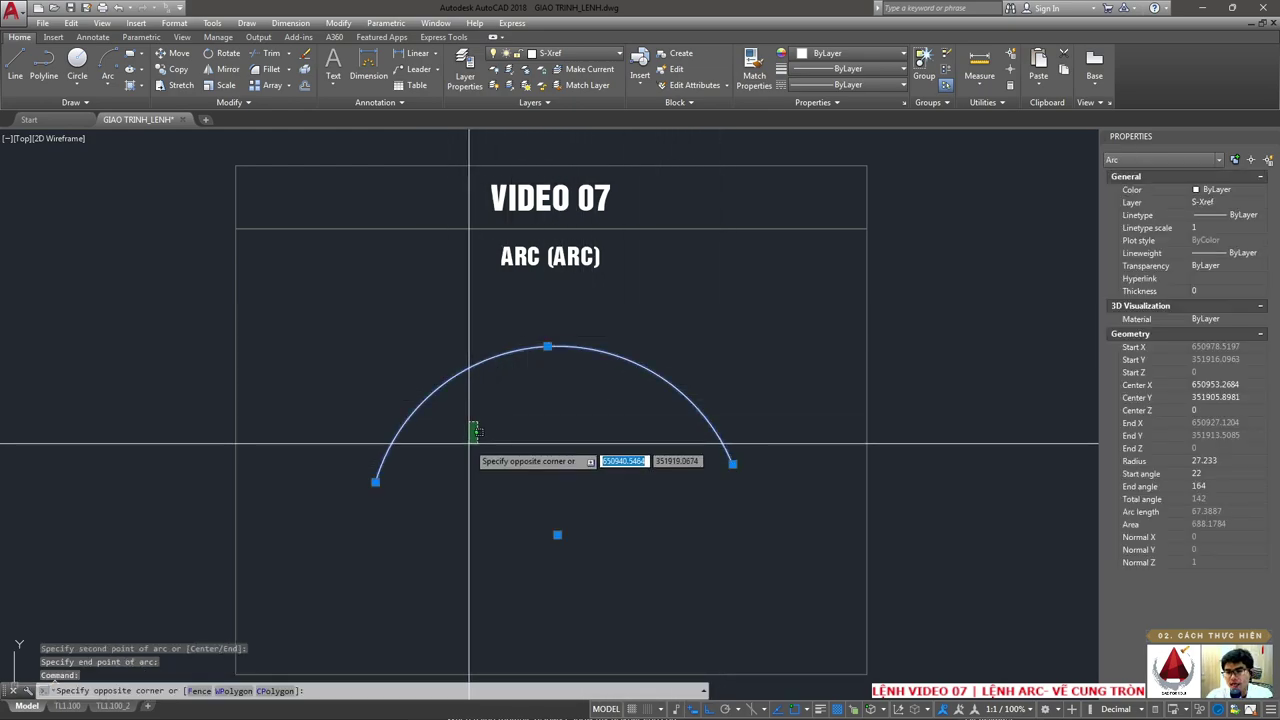
pyautogui.click(463, 380)
pyautogui.click(463, 346)
pyautogui.click(637, 454)
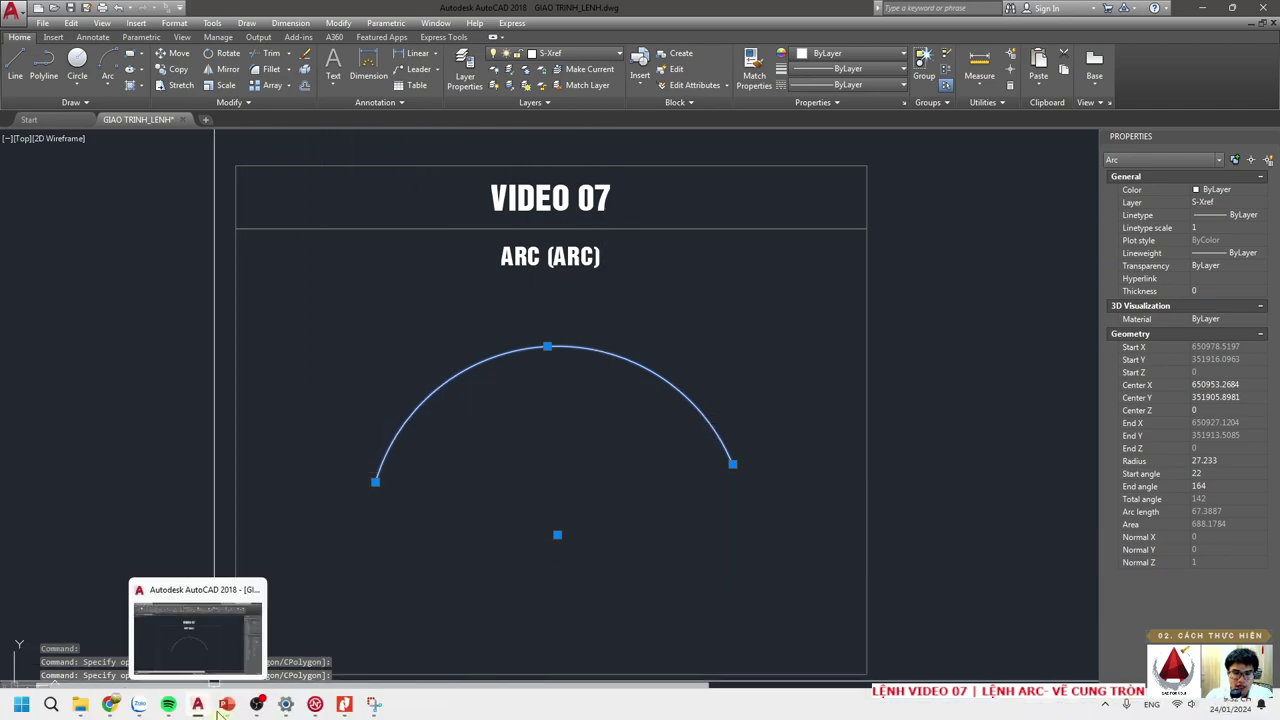
pyautogui.click(227, 704)
pyautogui.scroll(1, 441, 403)
pyautogui.scroll(1, 441, 403)
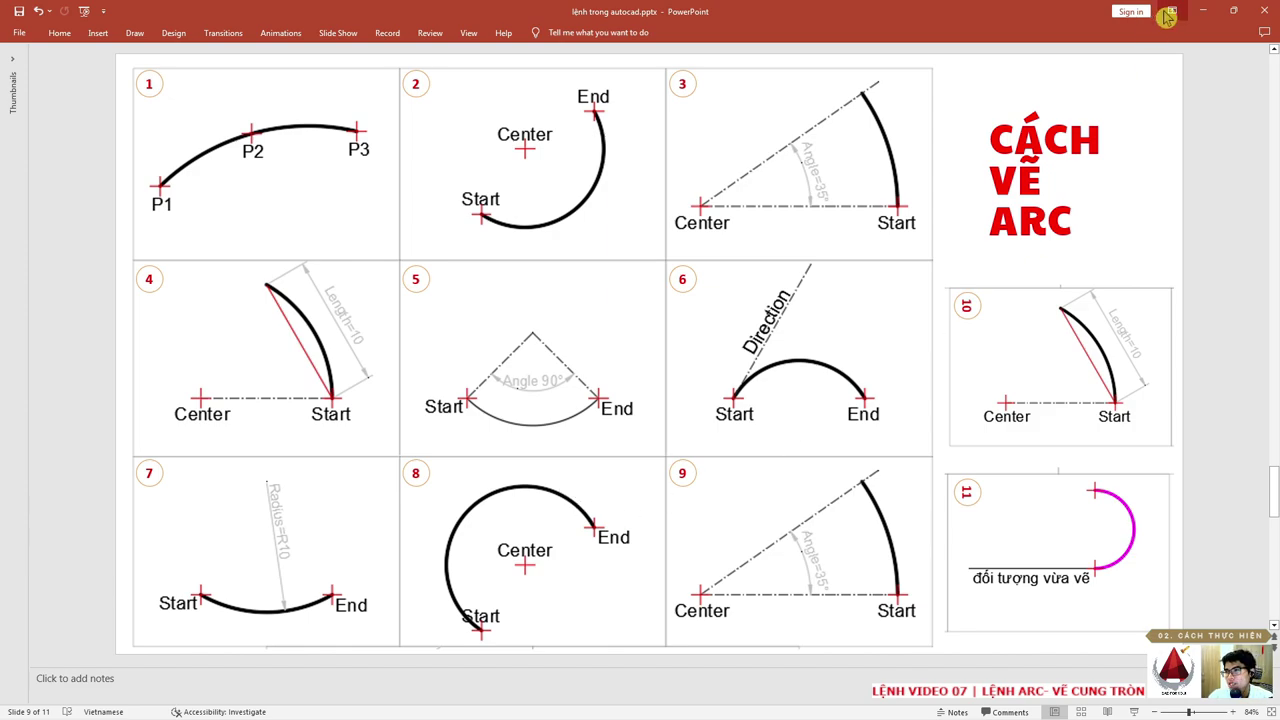
pyautogui.click(1205, 12)
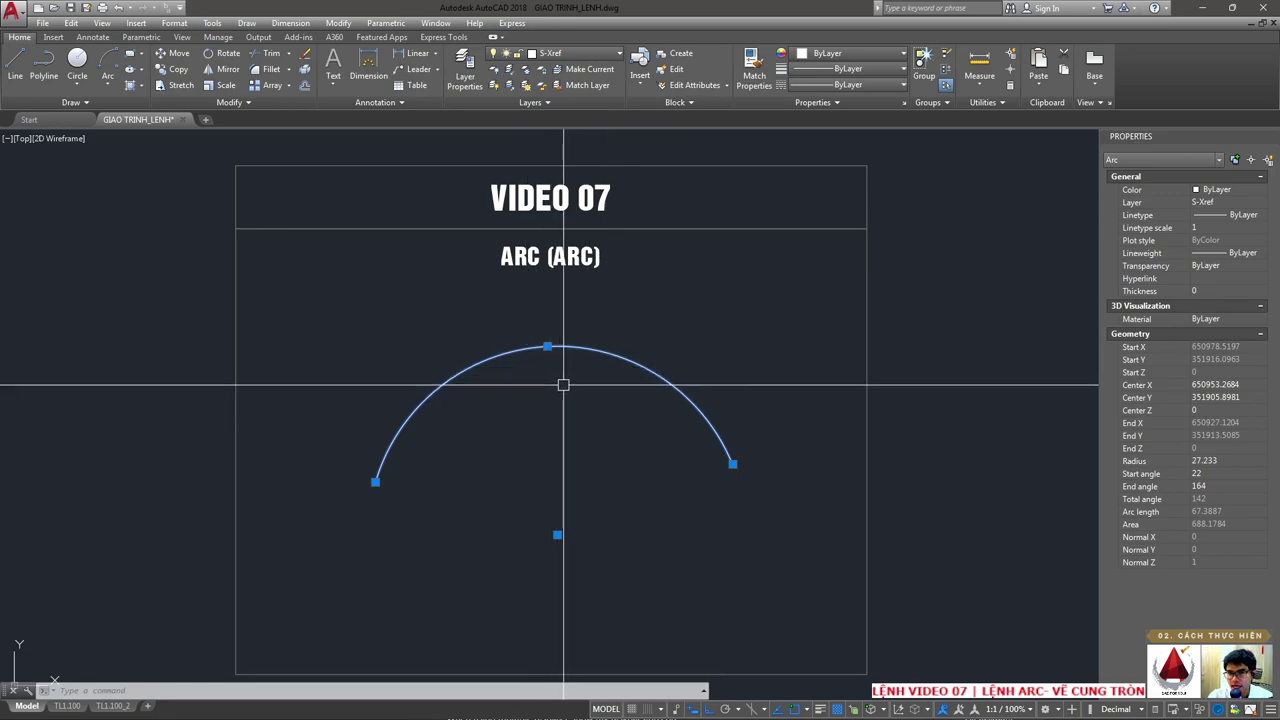
# - Delete the three-point arc and look through the Arc methods dropdown again
pyautogui.click(108, 90)
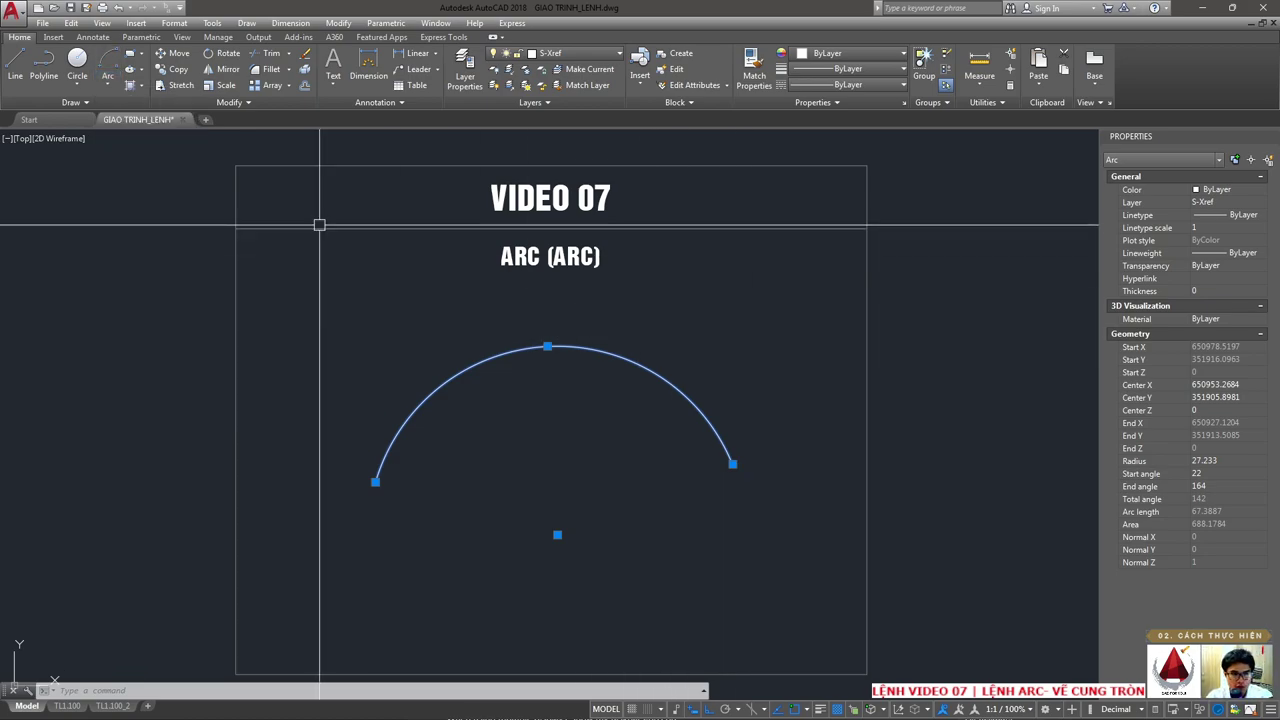
pyautogui.press('Delete')
pyautogui.click(109, 86)
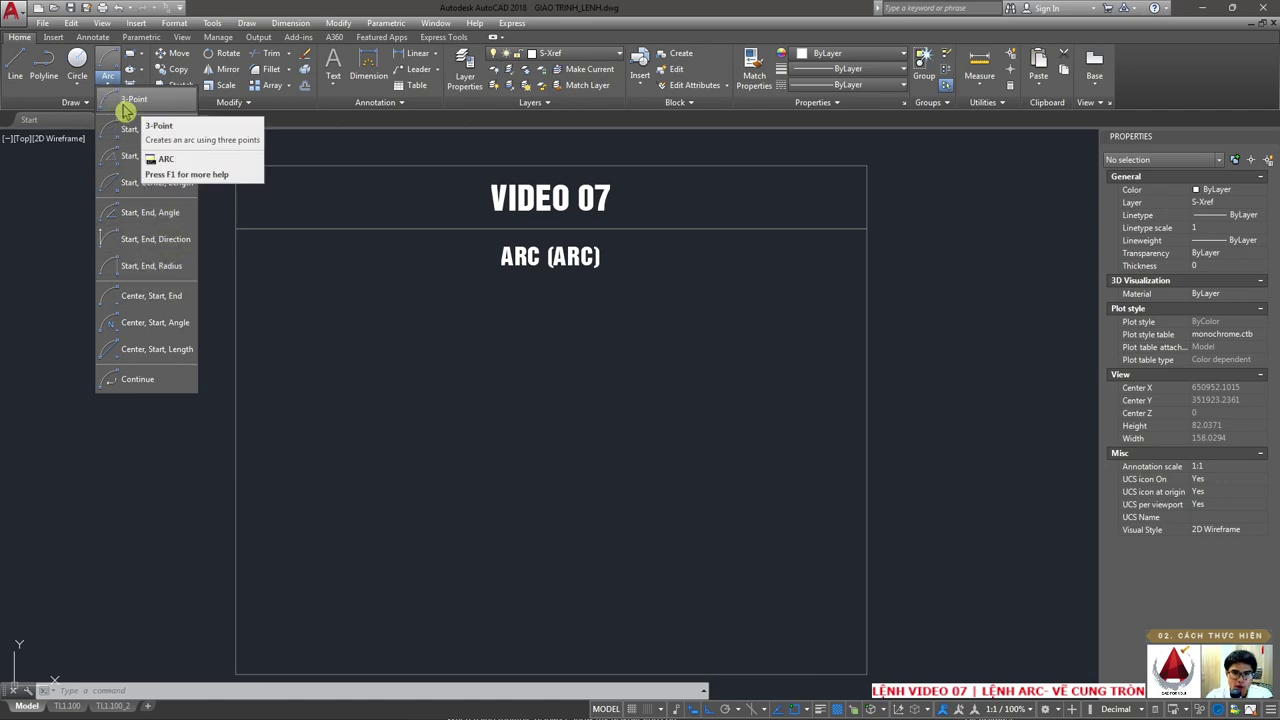
pyautogui.click(209, 140)
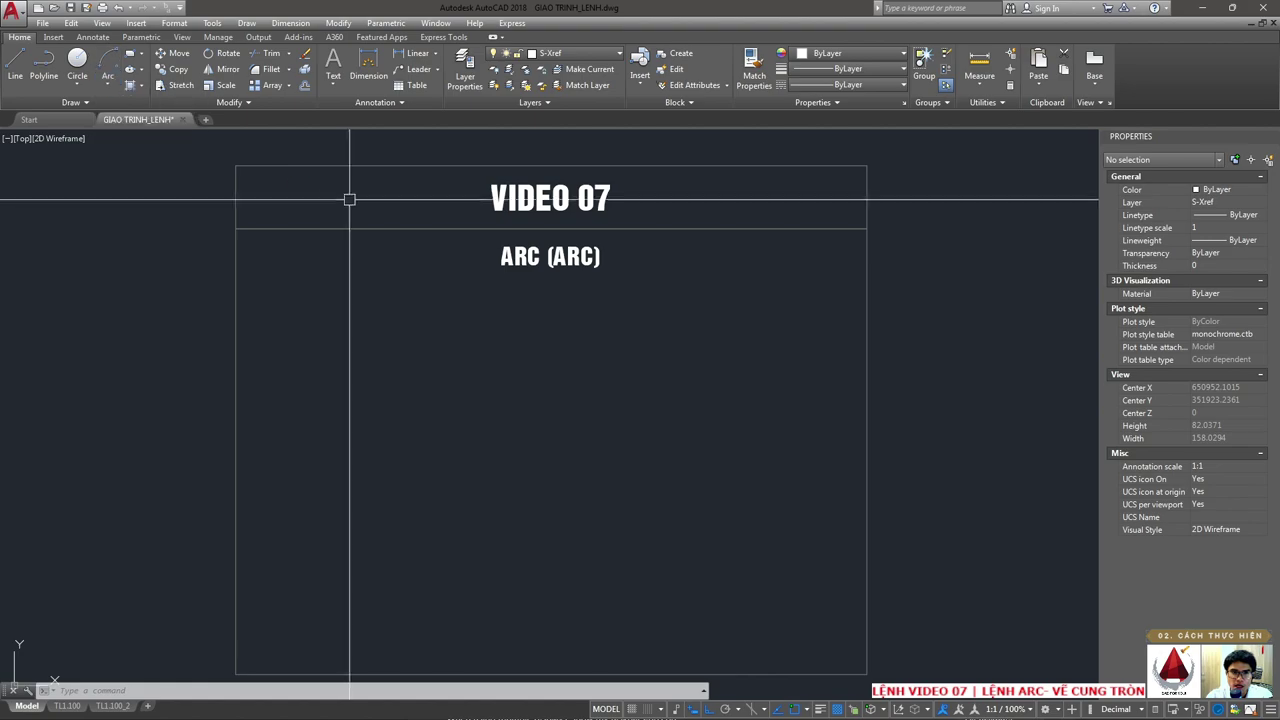
pyautogui.click(108, 85)
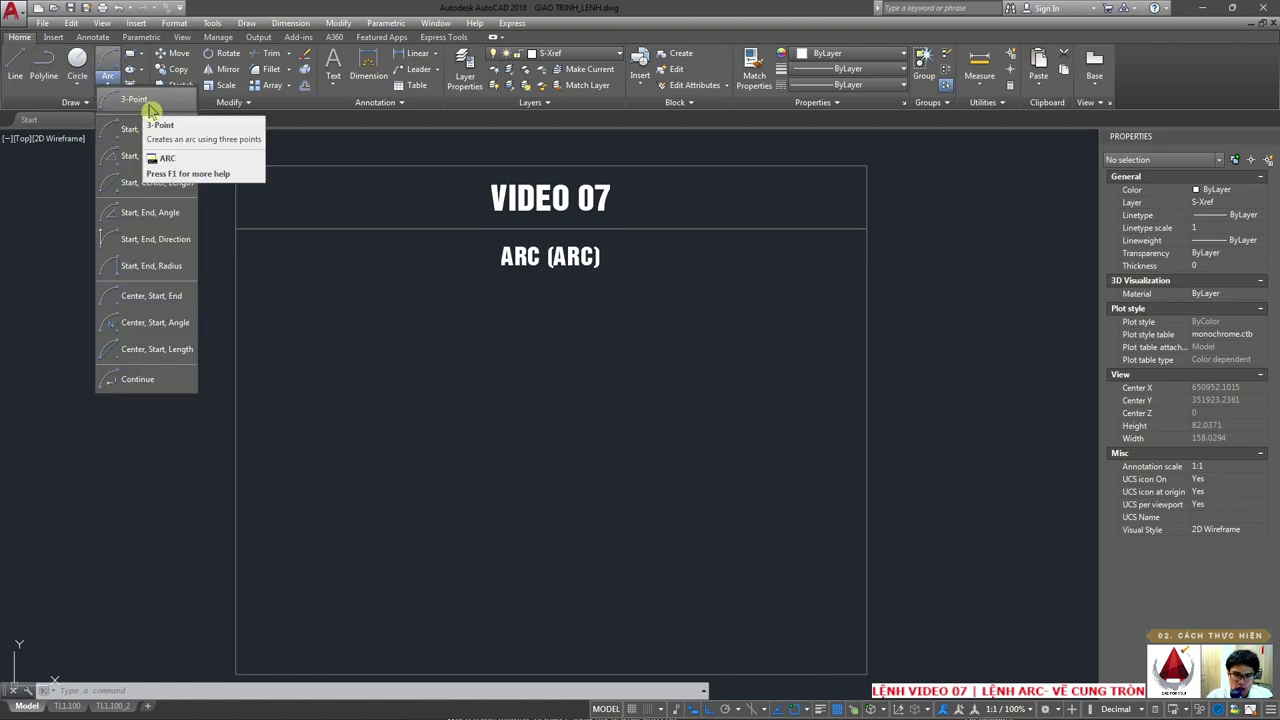
pyautogui.moveTo(134, 99)
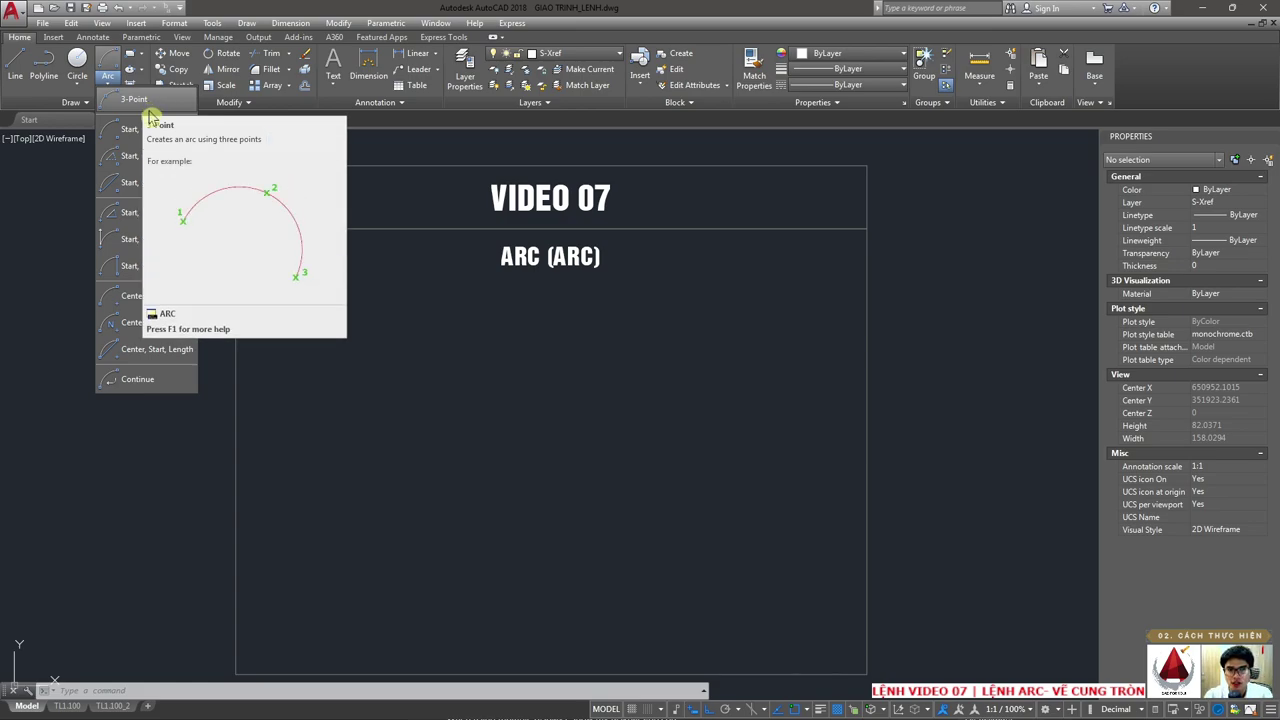
pyautogui.click(432, 413)
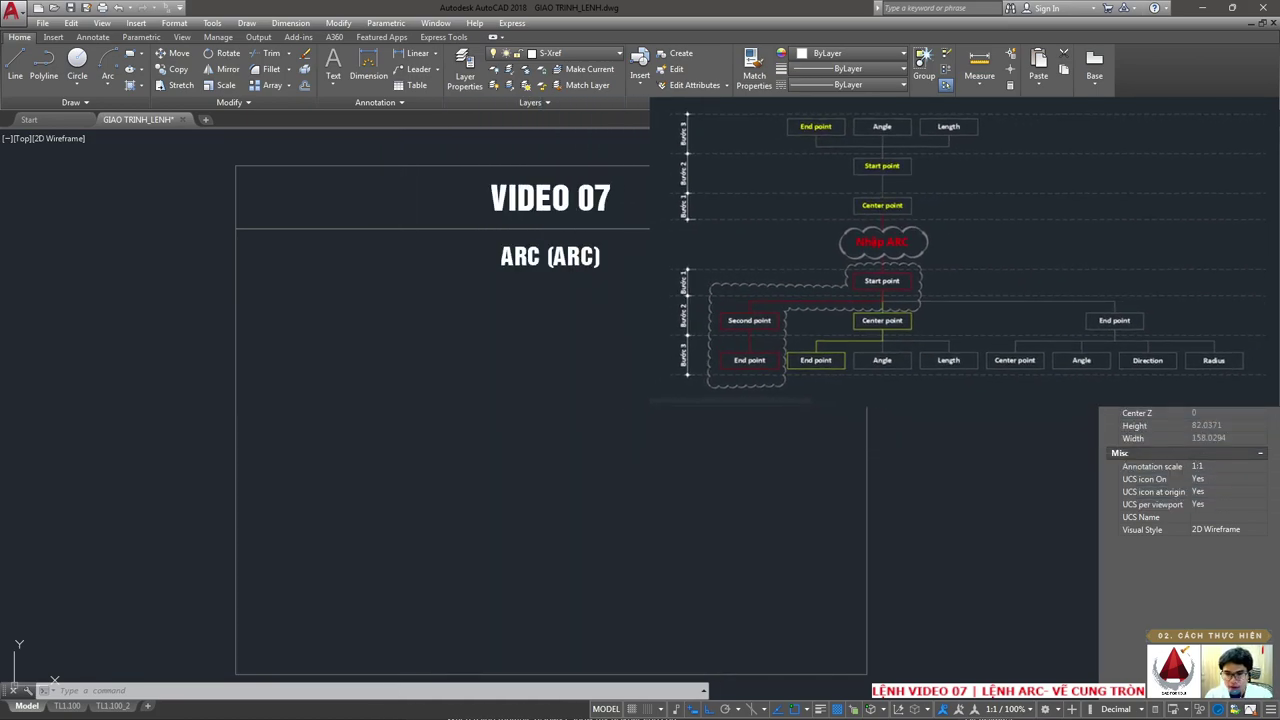
# - Place three point markers in the frame with the POINT command
pyautogui.write('po')
pyautogui.press('Return')
pyautogui.press('Escape')
pyautogui.write('p')
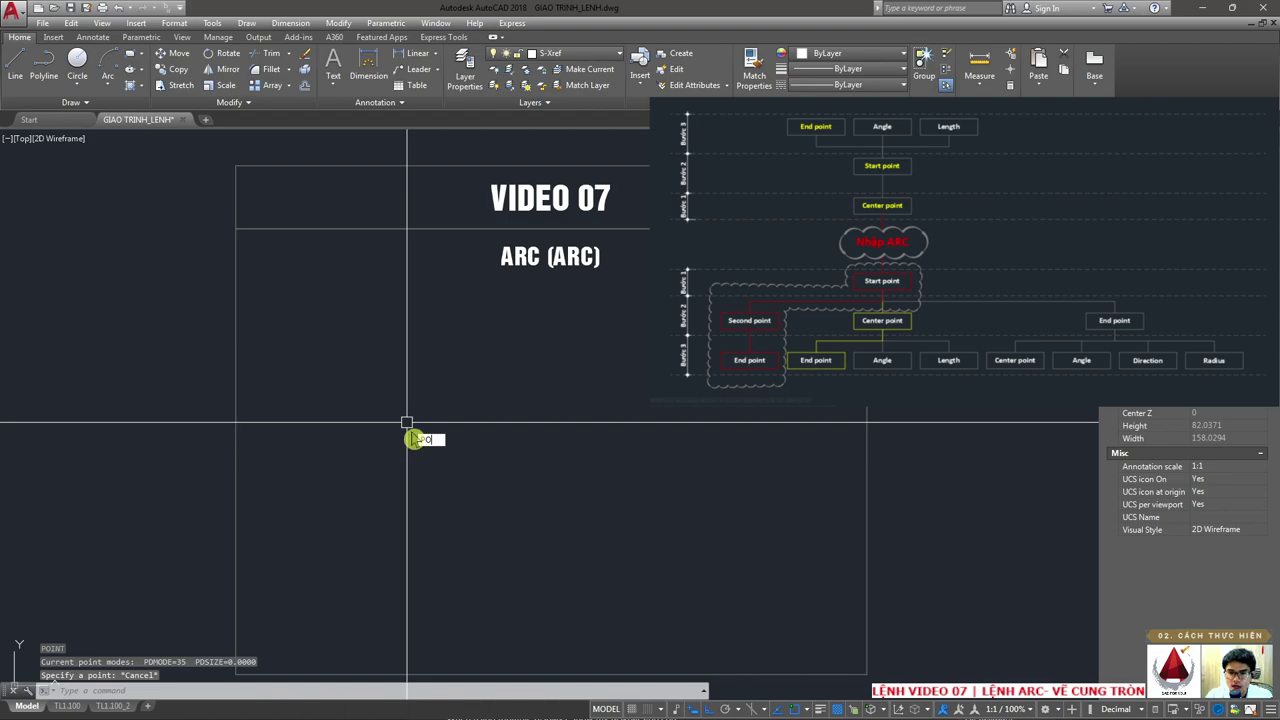
pyautogui.press('Return')
pyautogui.click(396, 391)
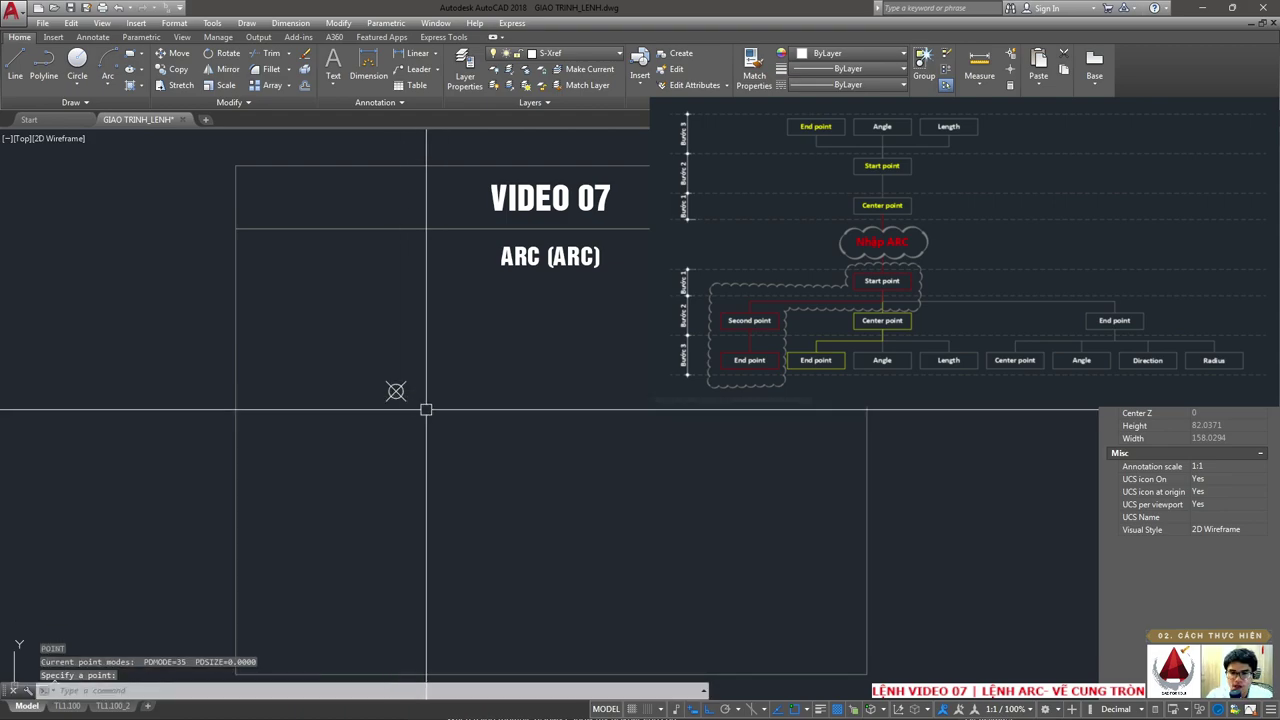
pyautogui.press('Return')
pyautogui.click(540, 450)
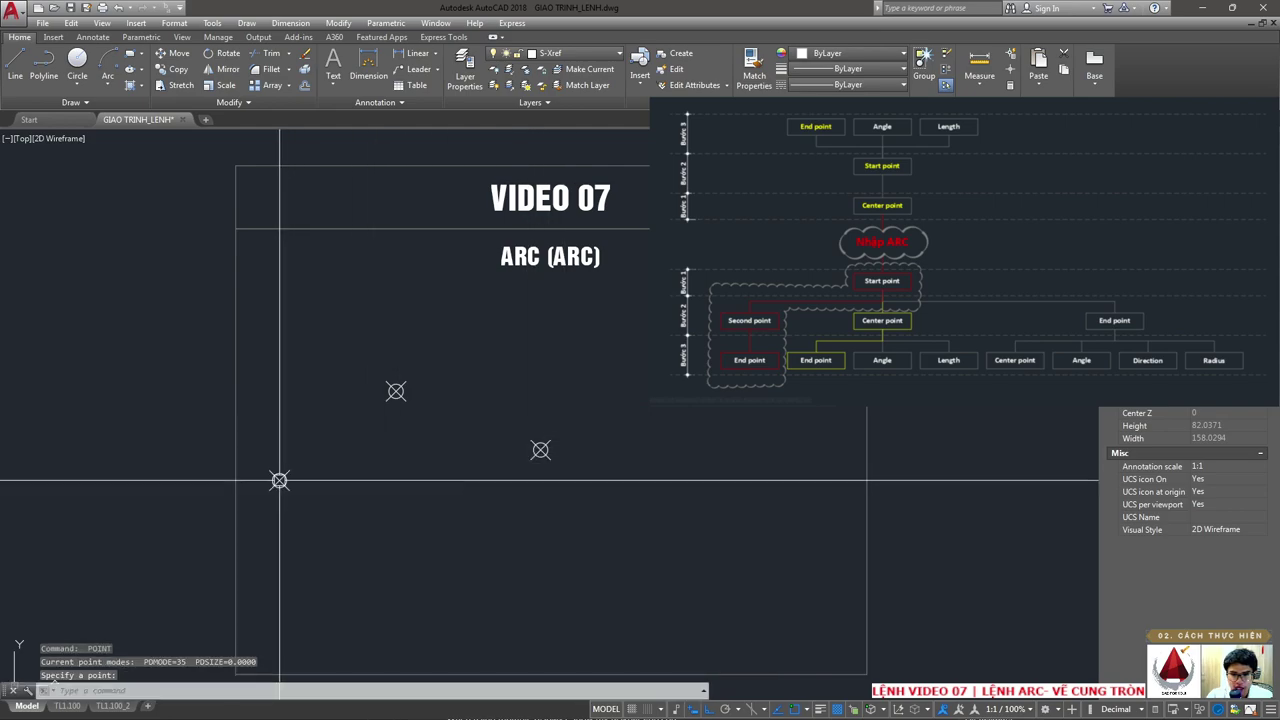
pyautogui.click(279, 481)
pyautogui.click(381, 434)
# - Draw an arc snapped through the three node markers (radius 21.965, 119°) and select it
pyautogui.write('ARC')
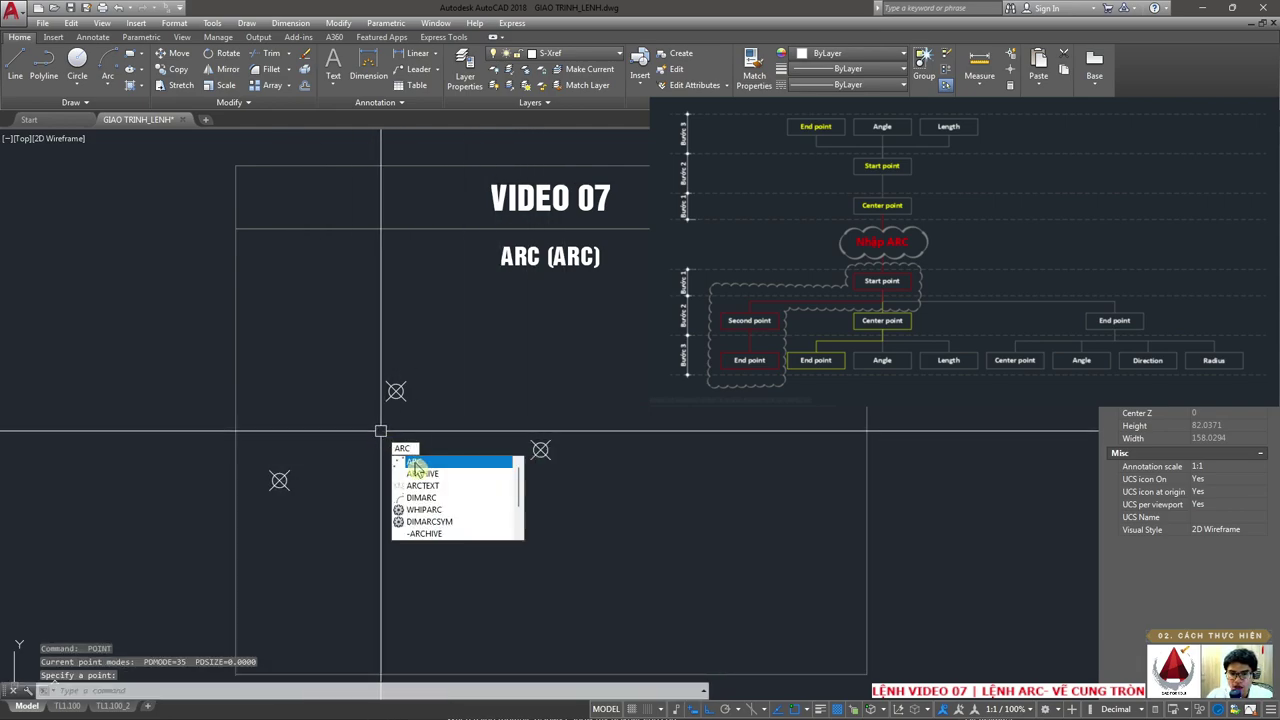
pyautogui.click(414, 463)
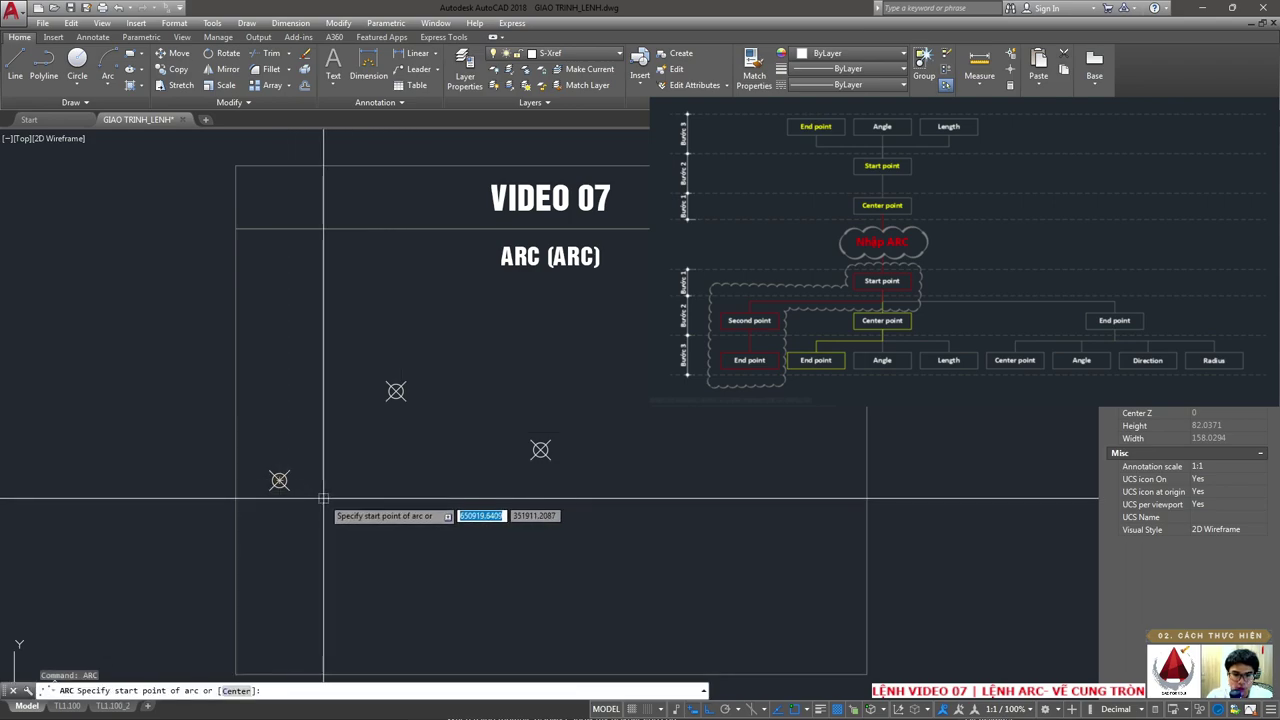
pyautogui.click(279, 480)
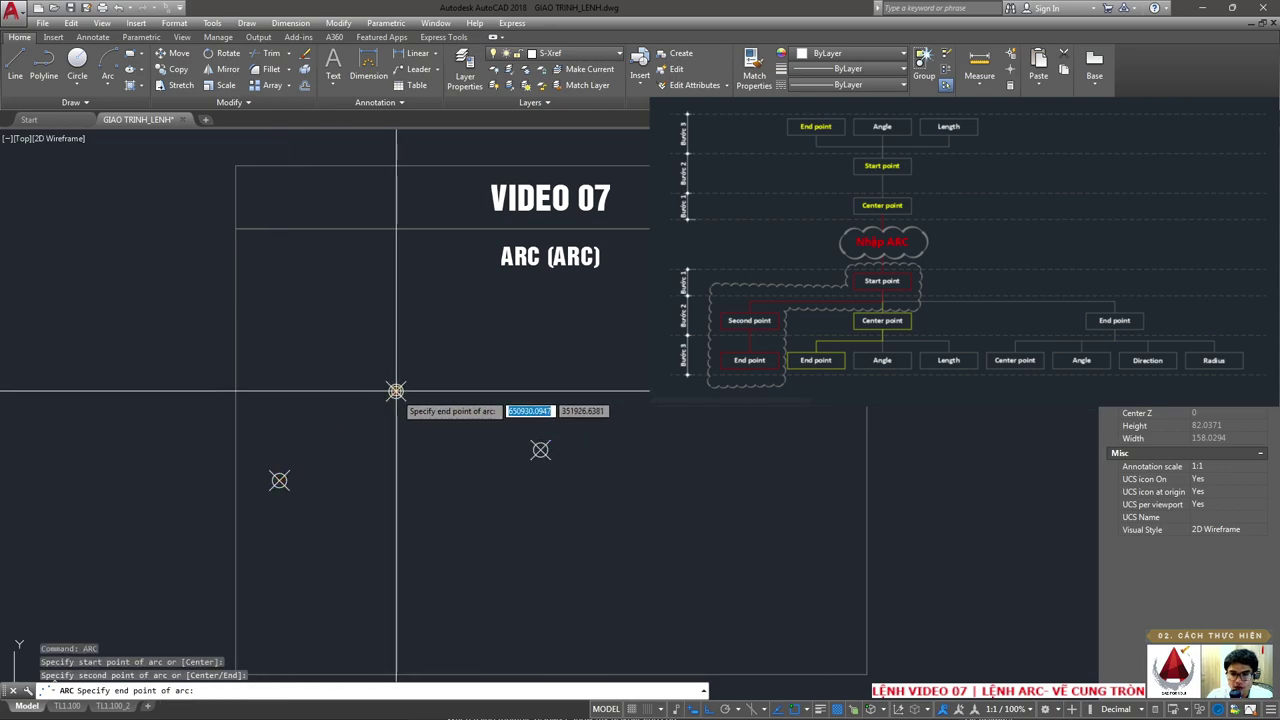
pyautogui.click(540, 450)
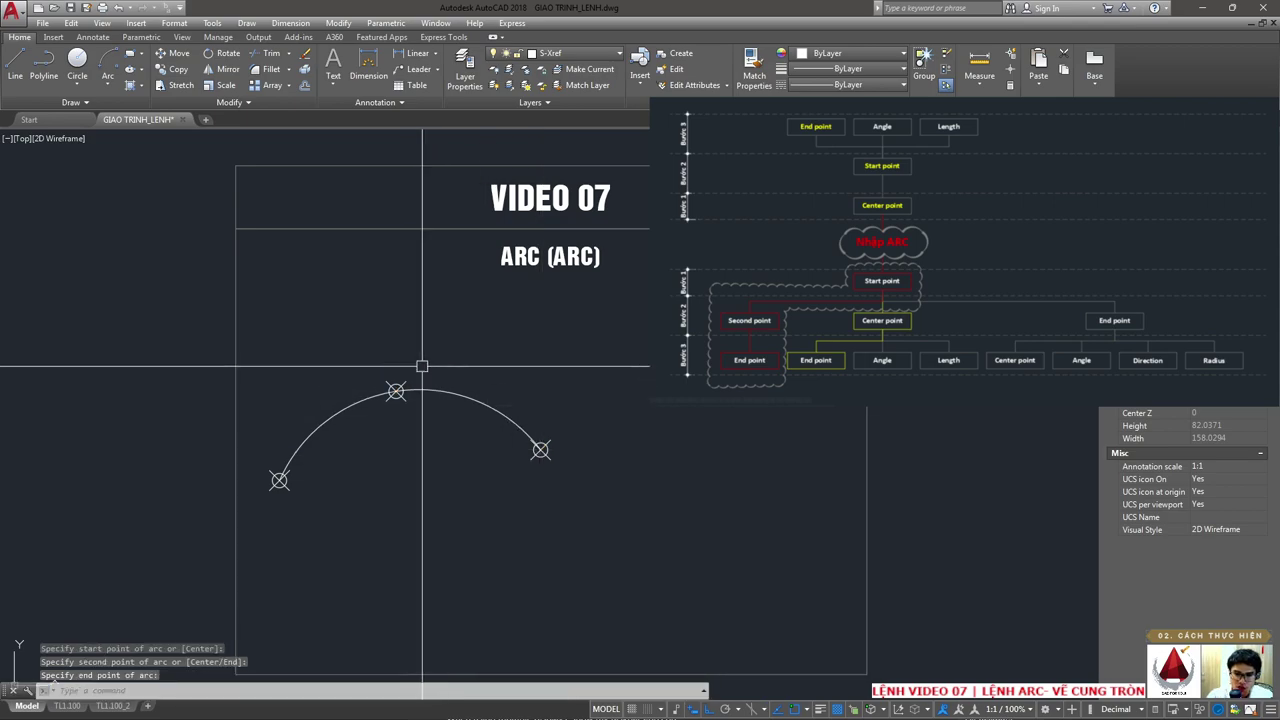
pyautogui.moveTo(474, 437); pyautogui.dragTo(391, 486)
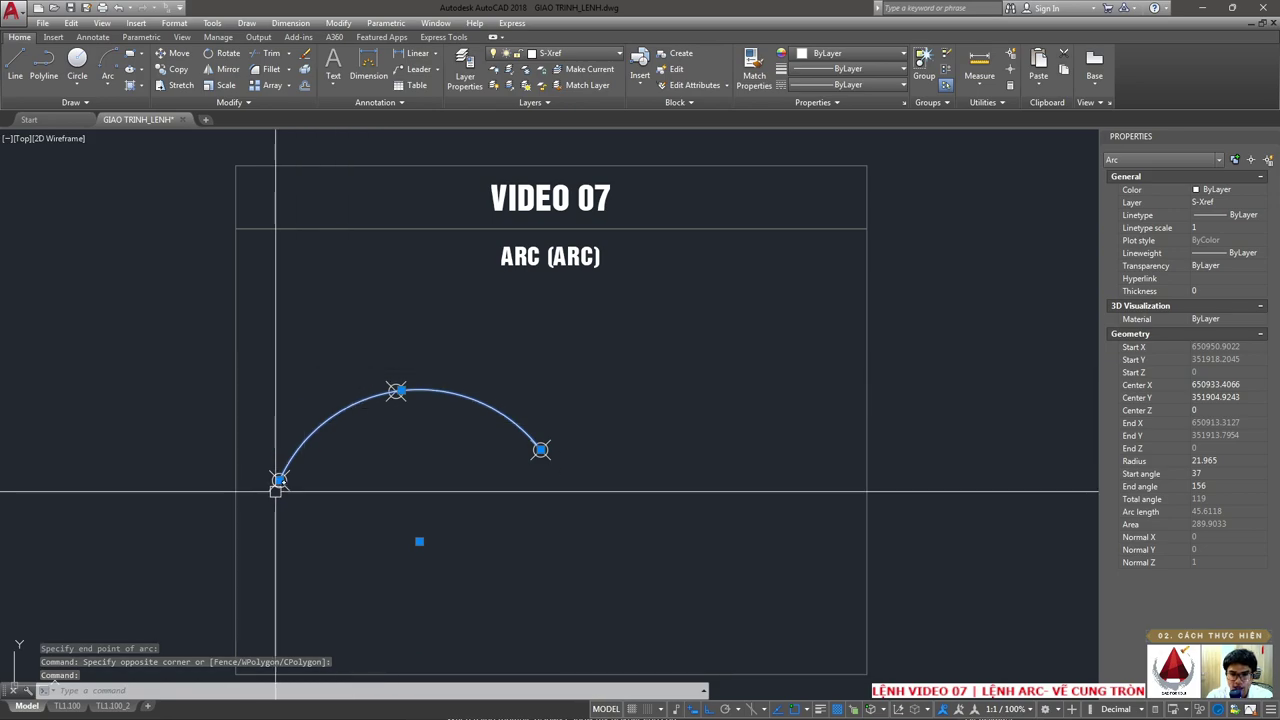
# - Inspect the three-point arc and its point markers by selecting them
pyautogui.press('Escape')
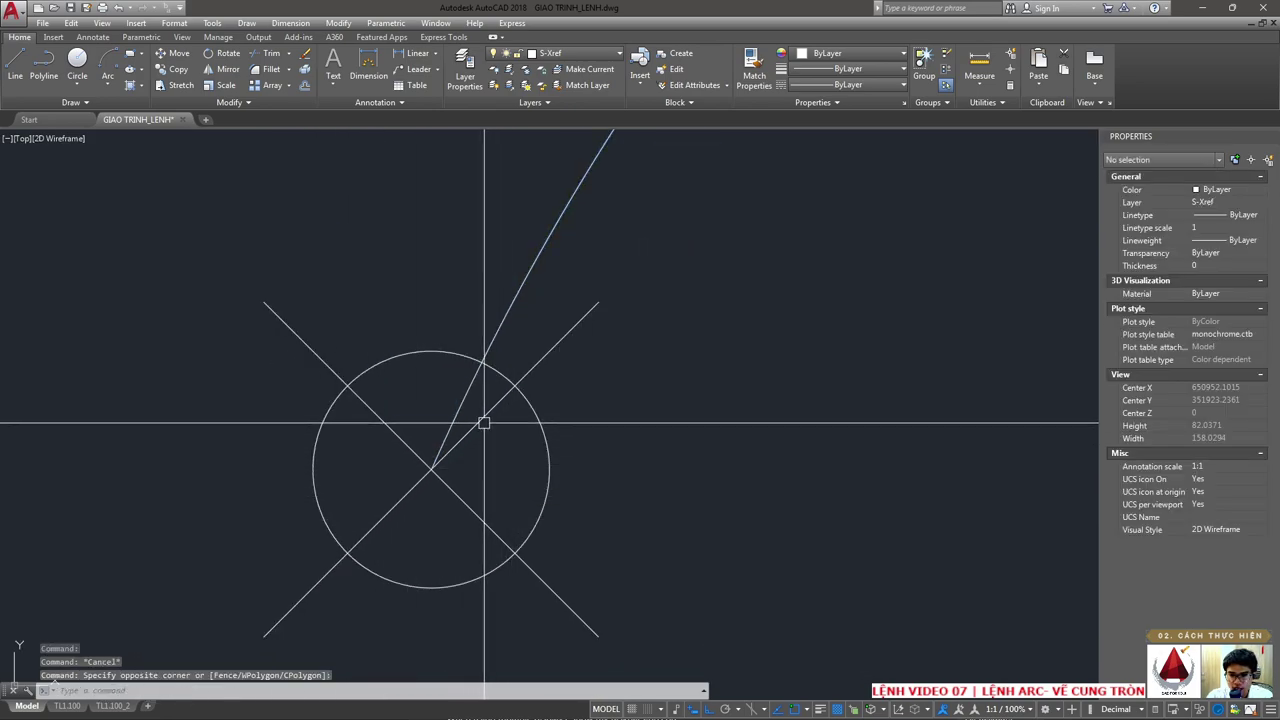
pyautogui.scroll(5, 391, 459)
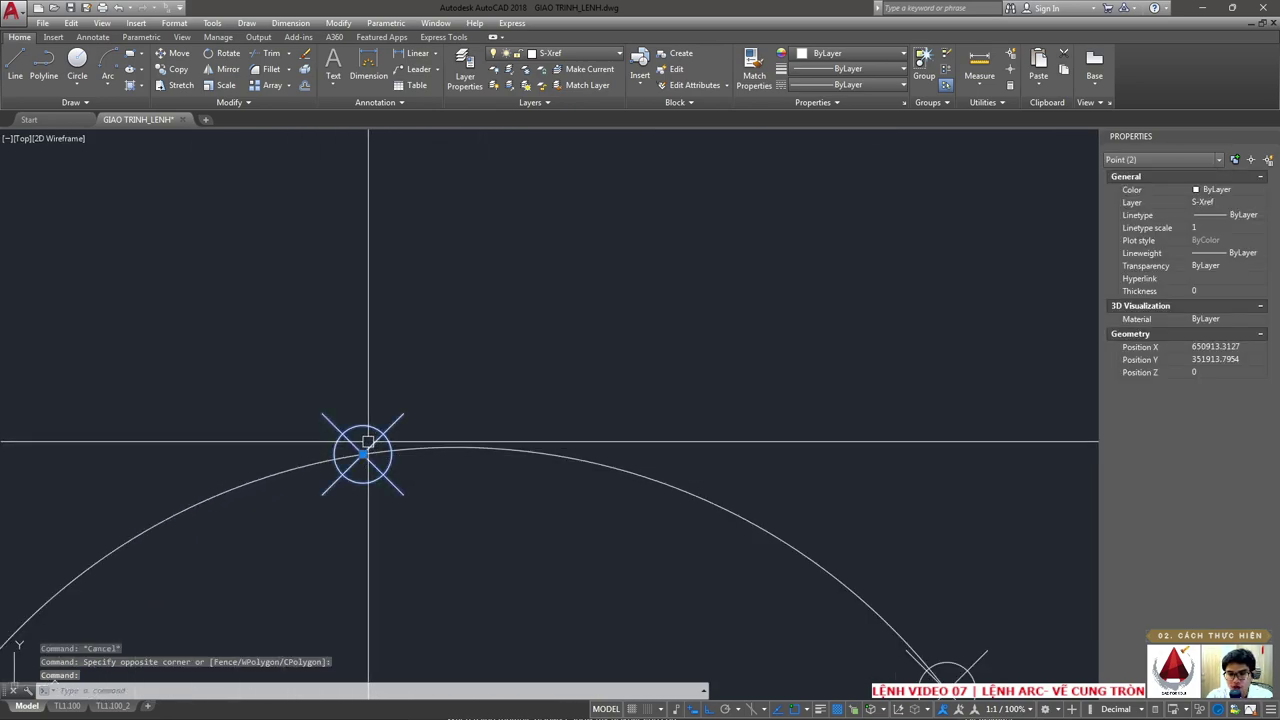
pyautogui.click(362, 454)
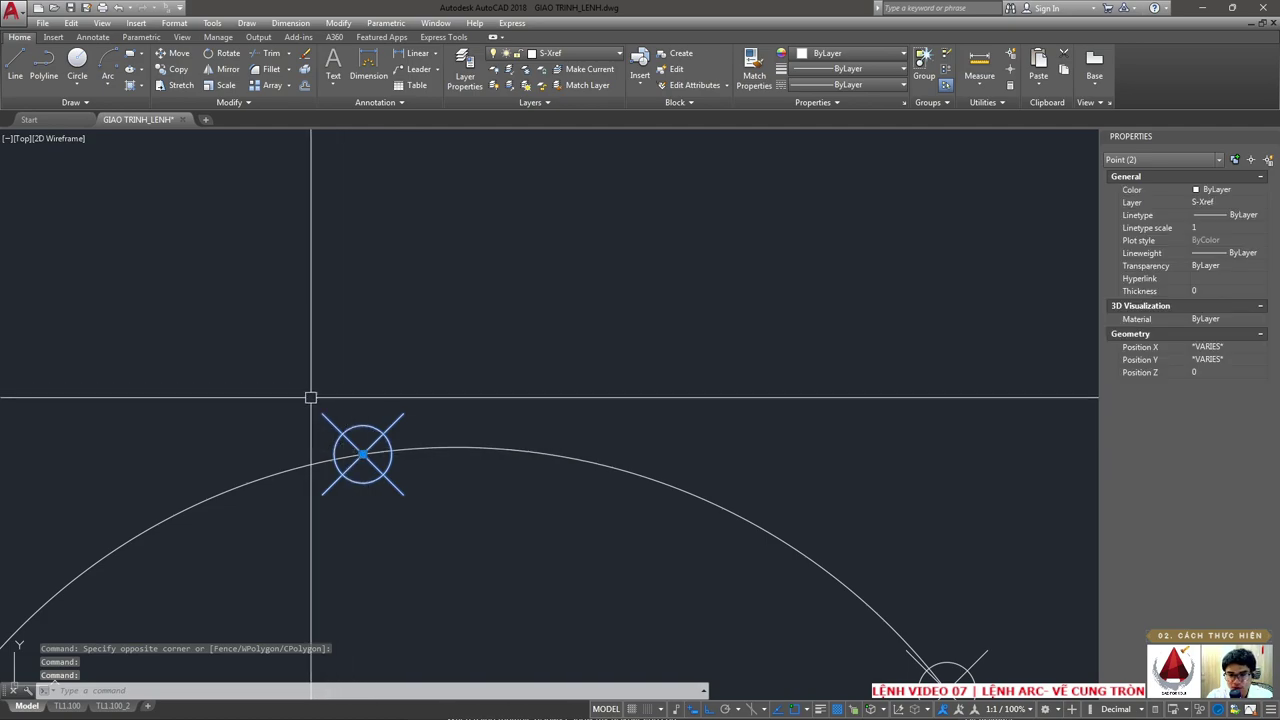
pyautogui.press('Escape')
pyautogui.moveTo(465, 455); pyautogui.dragTo(573, 536)
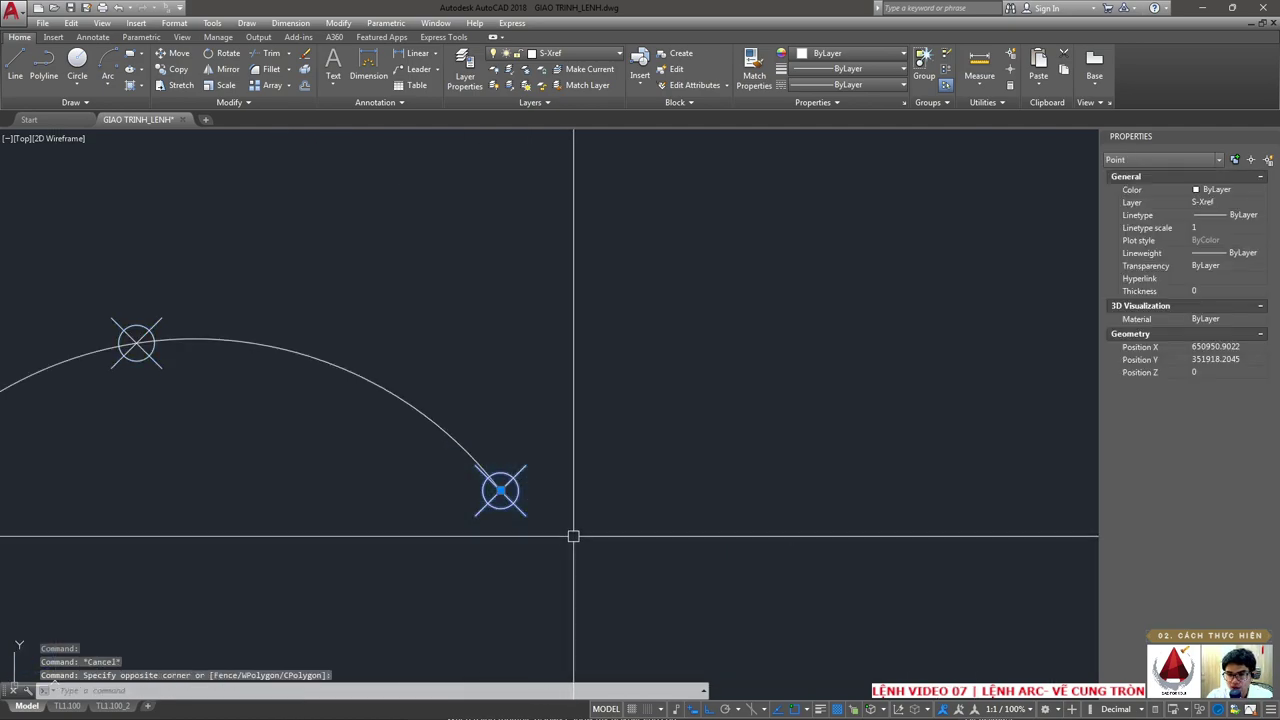
pyautogui.scroll(-2, 584, 413)
pyautogui.moveTo(202, 360); pyautogui.dragTo(266, 386, button='middle')
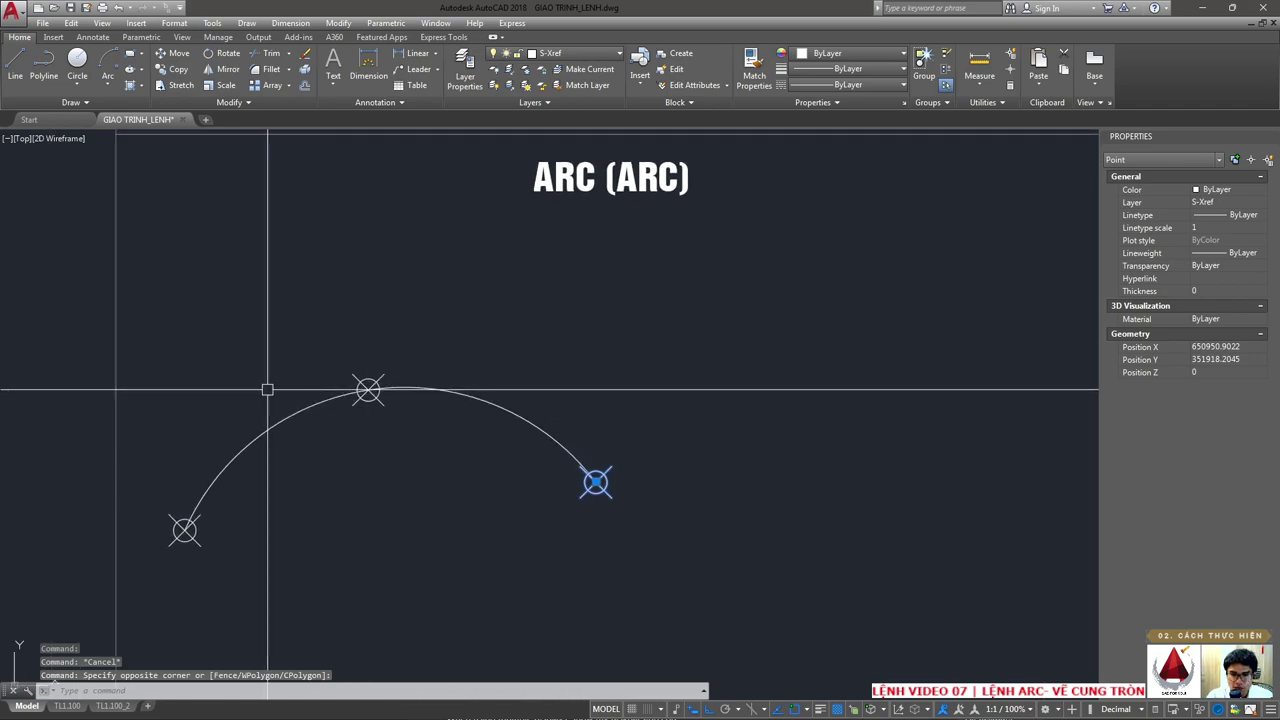
pyautogui.click(157, 354)
pyautogui.click(629, 606)
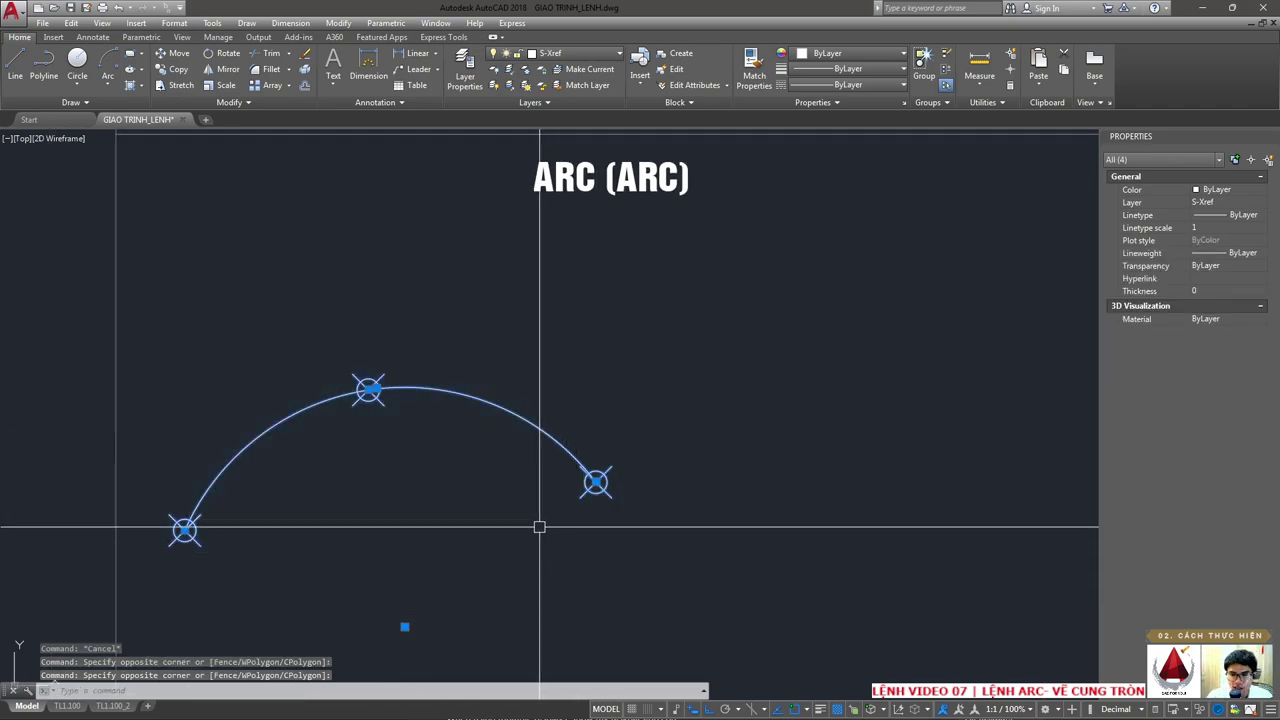
# - Zoom out, check the arc-methods slide, and open the Arc dropdown list
pyautogui.scroll(-2, 506, 460)
pyautogui.scroll(-2, 494, 517)
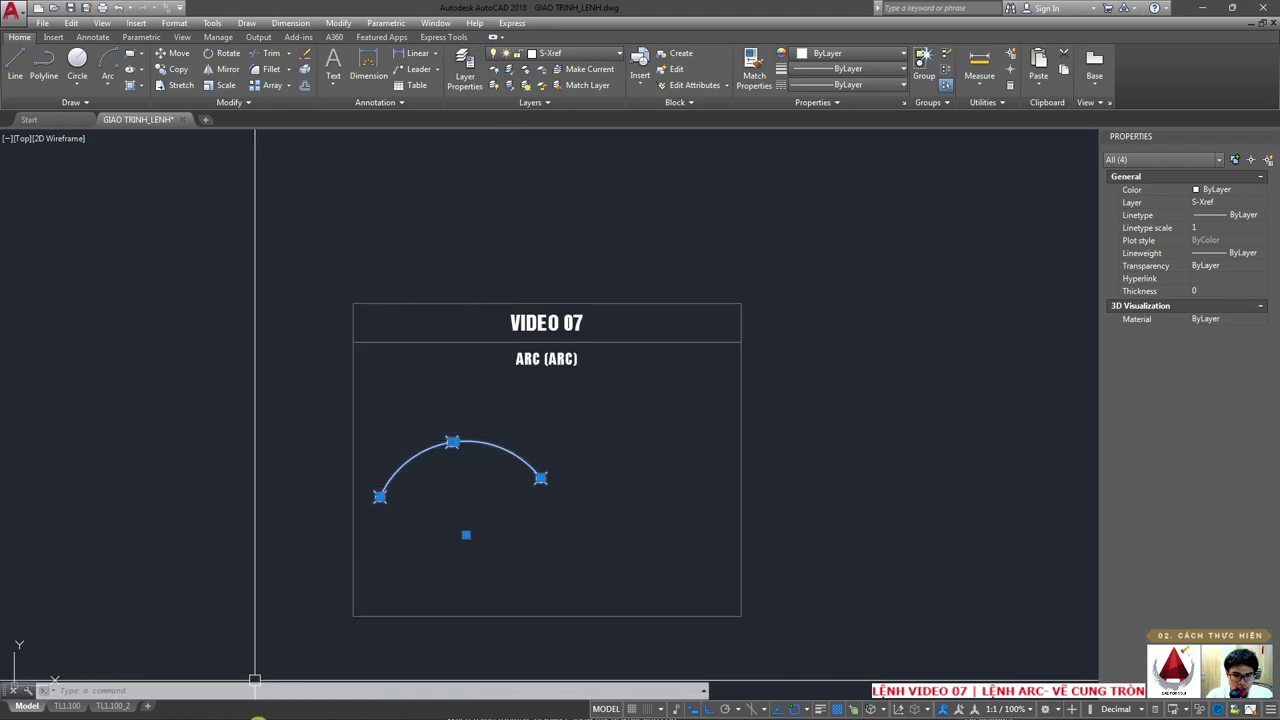
pyautogui.click(227, 704)
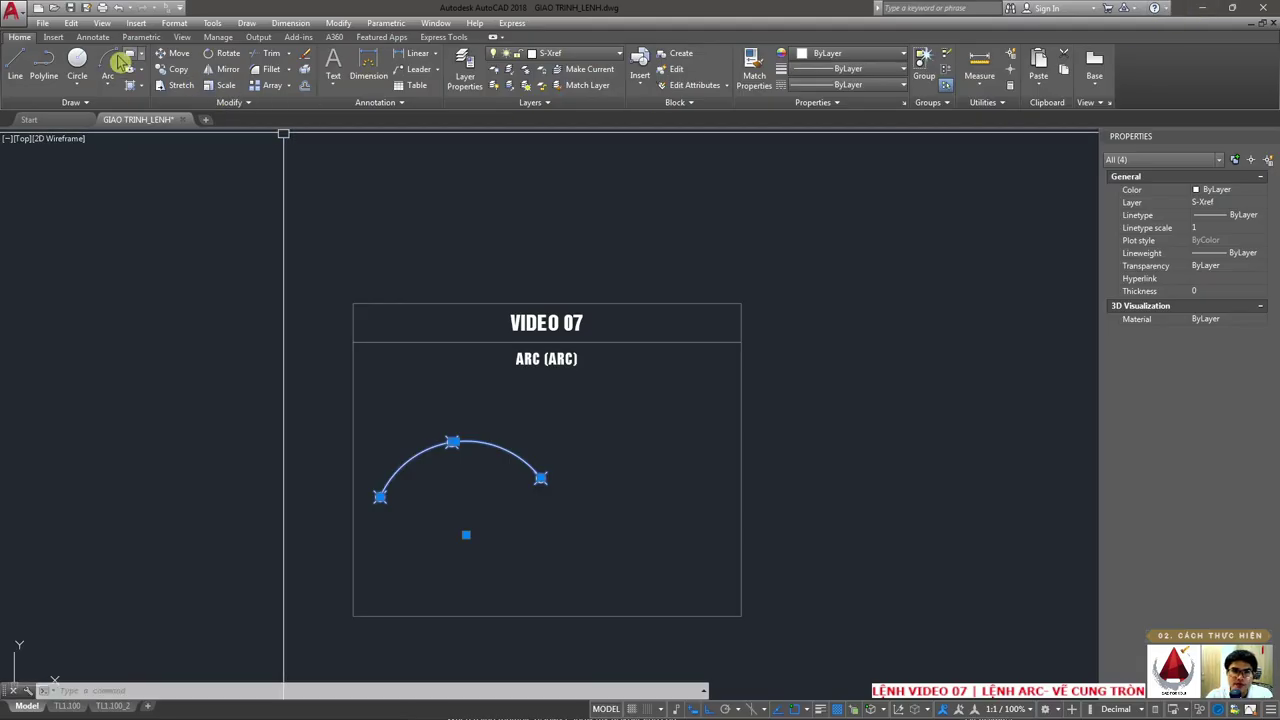
pyautogui.click(110, 86)
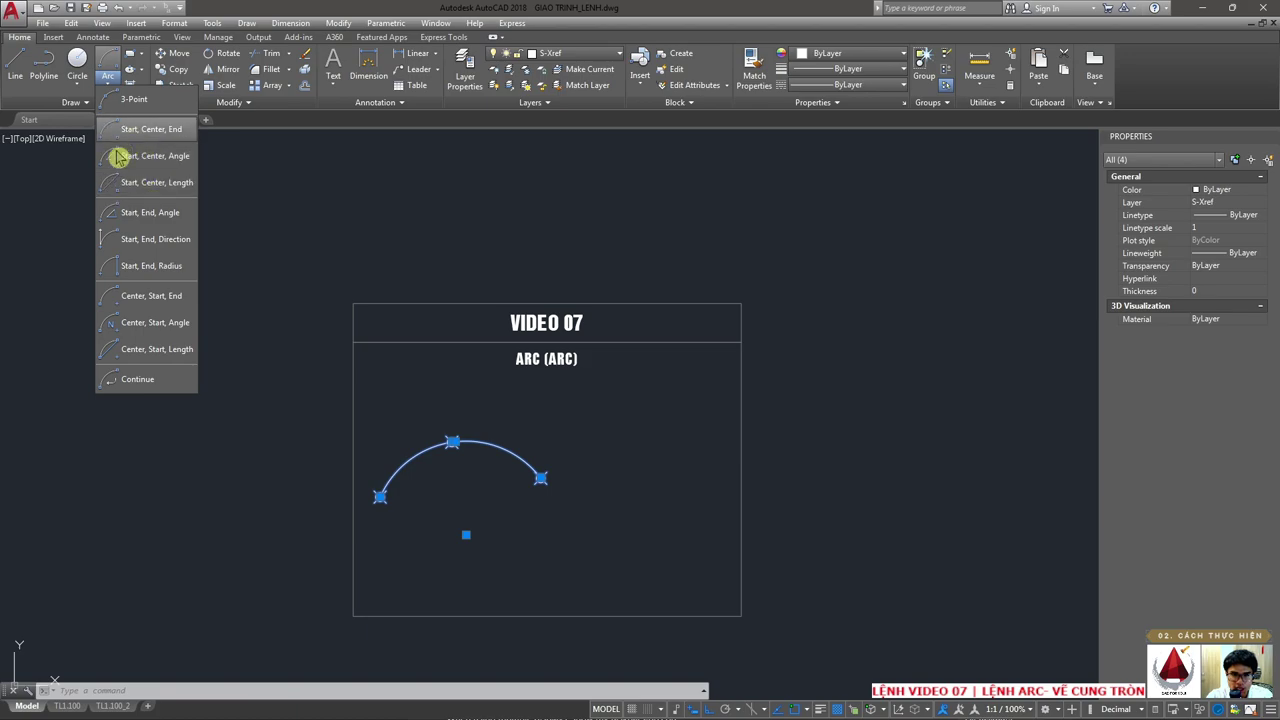
# - Erase the windowed objects with E, regenerate with RE, and bring the VIDEO 07 title into view
pyautogui.click(147, 151)
pyautogui.click(563, 523)
pyautogui.click(480, 483)
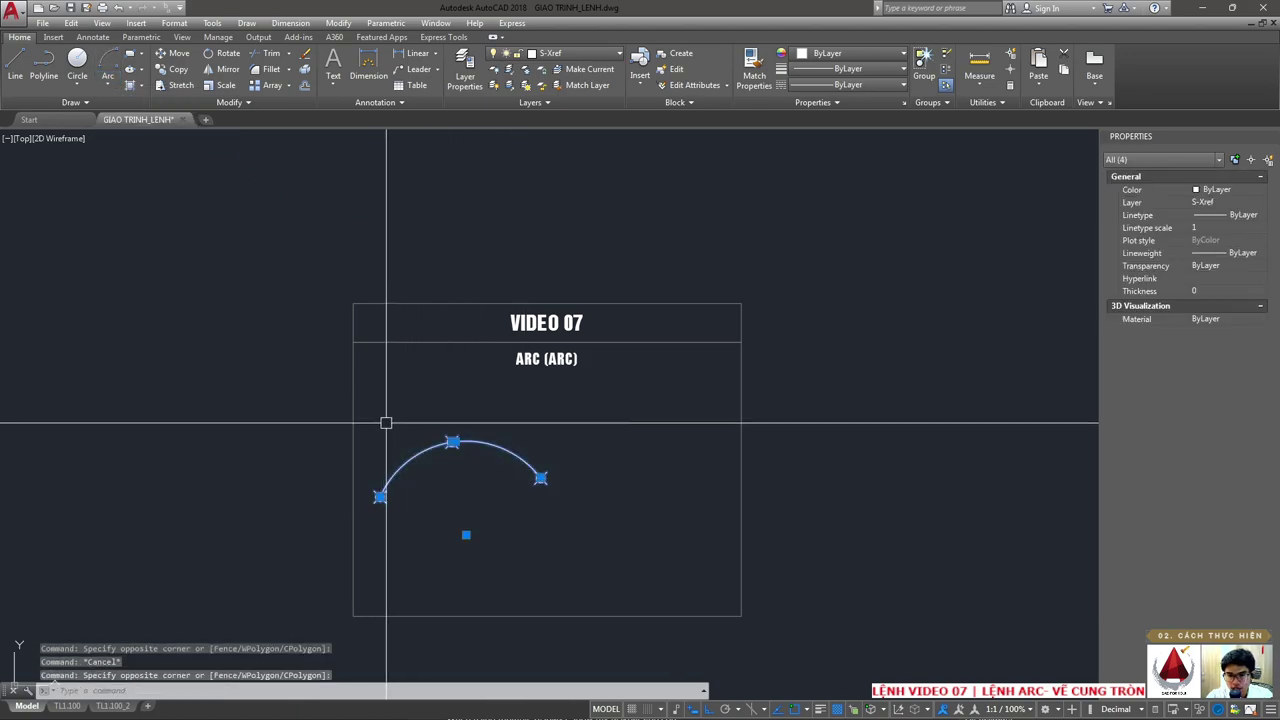
pyautogui.write('E')
pyautogui.press('Return')
pyautogui.write('RE')
pyautogui.press('Return')
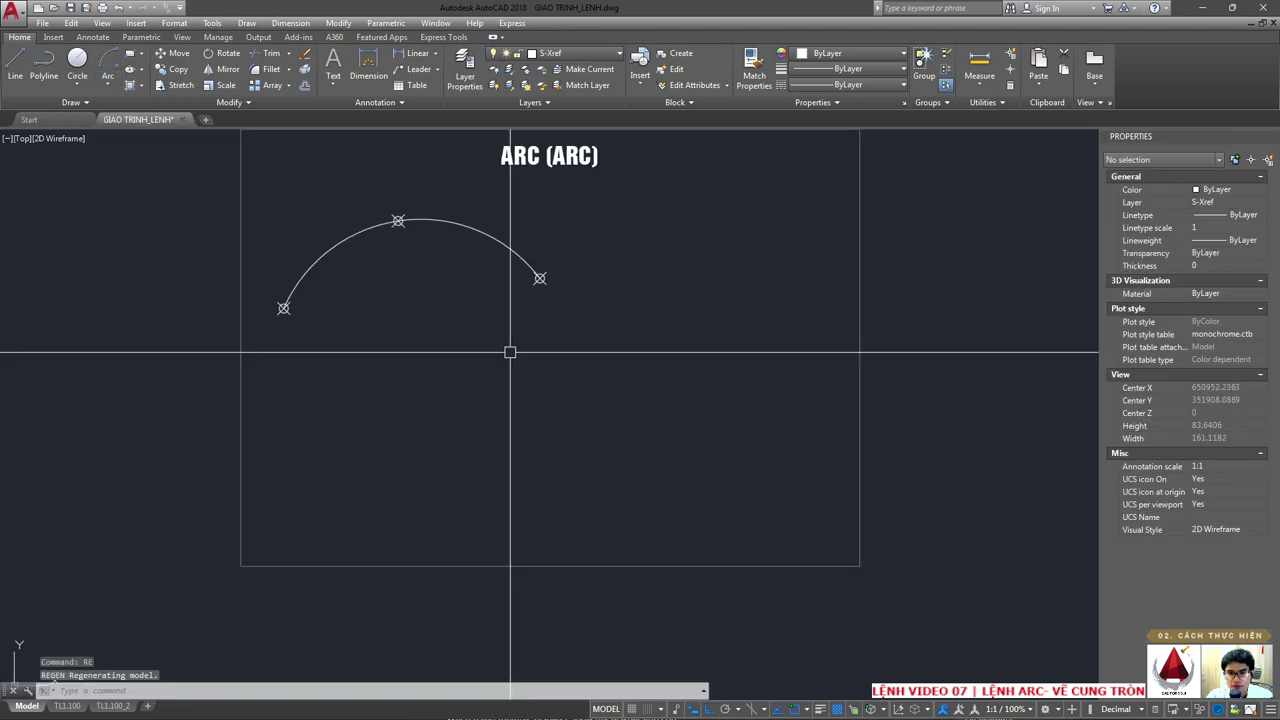
pyautogui.moveTo(456, 332); pyautogui.dragTo(458, 384, button='middle')
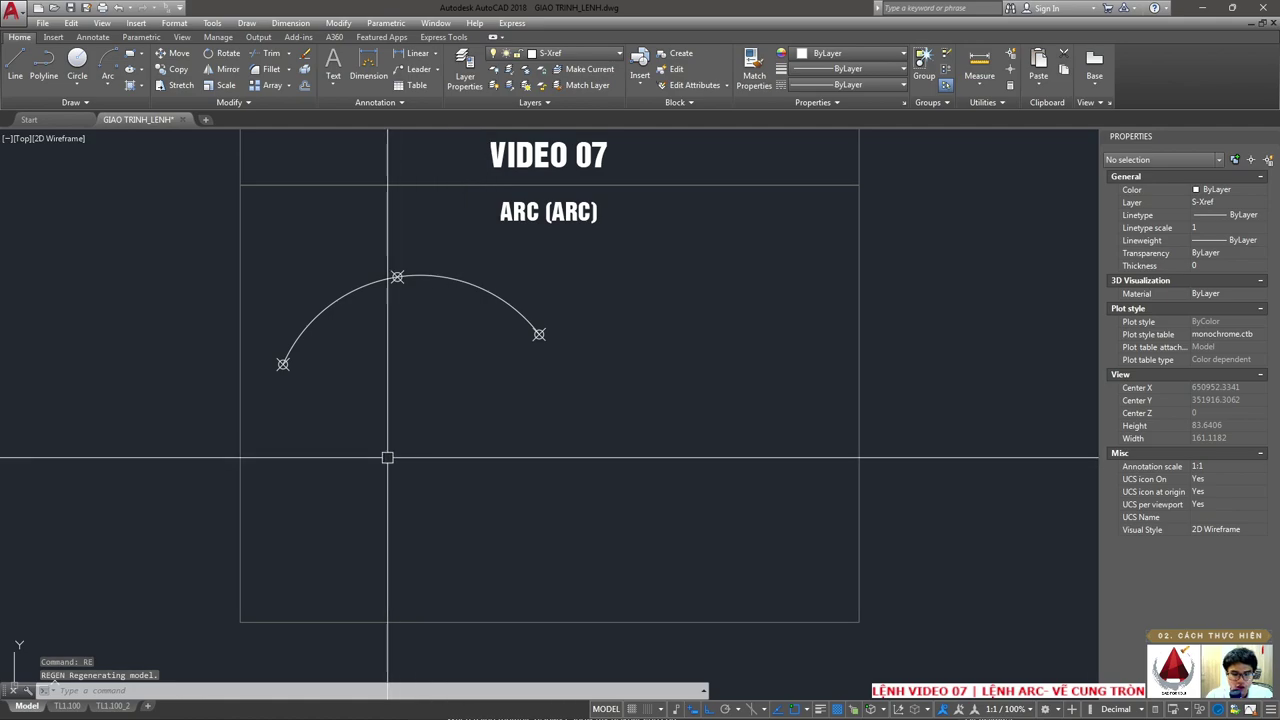
# - Draw a start–center–end arc of radius 17.0035 spanning 148° below the three-point arc
pyautogui.write('ARC')
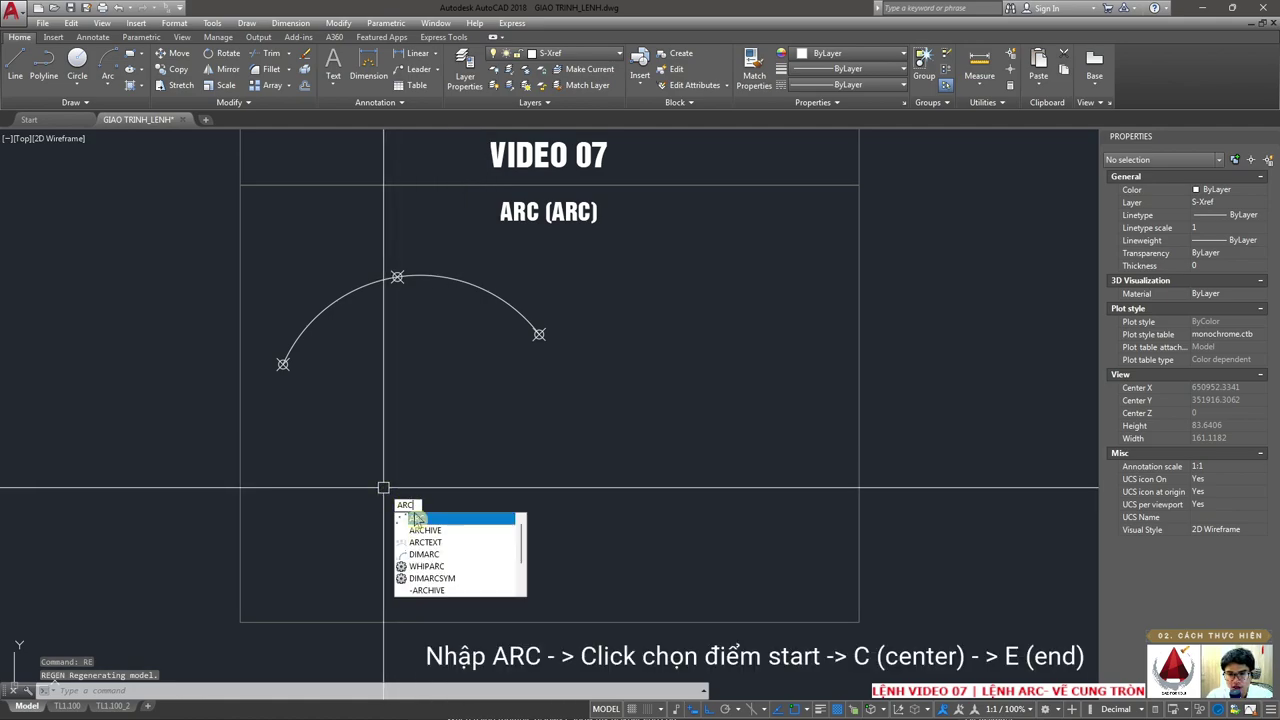
pyautogui.press('Return')
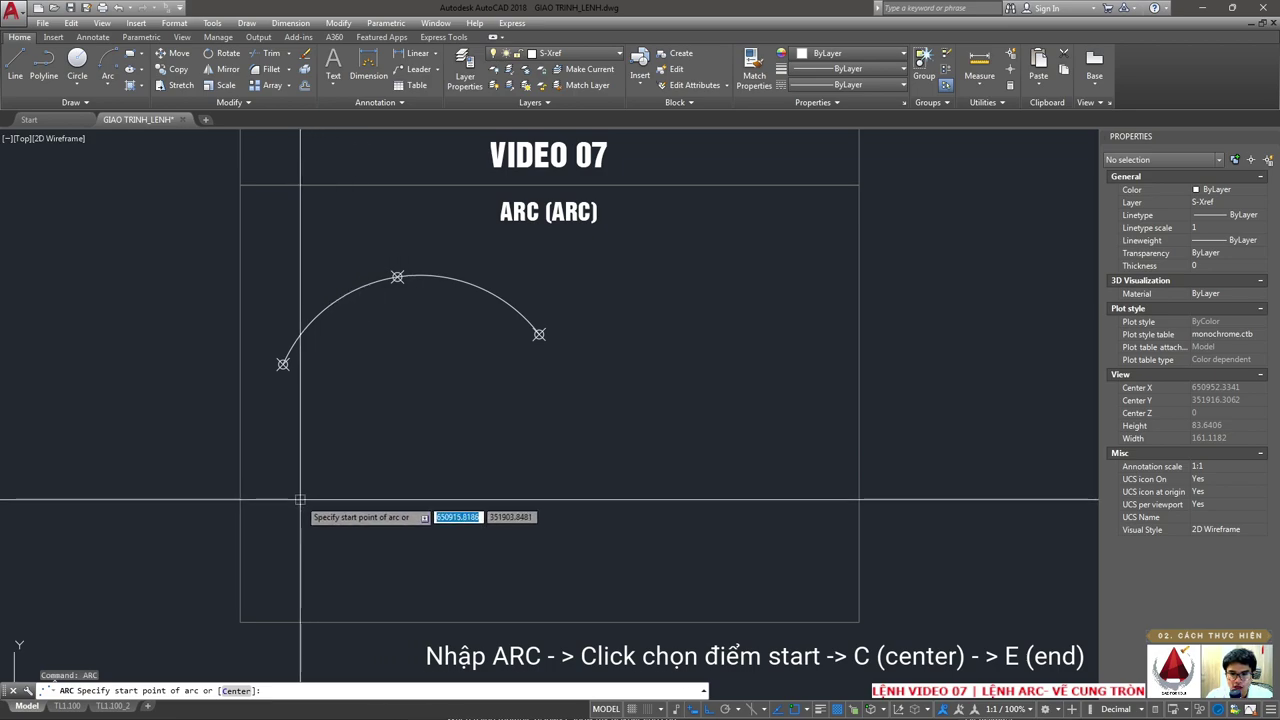
pyautogui.click(295, 502)
pyautogui.write('C')
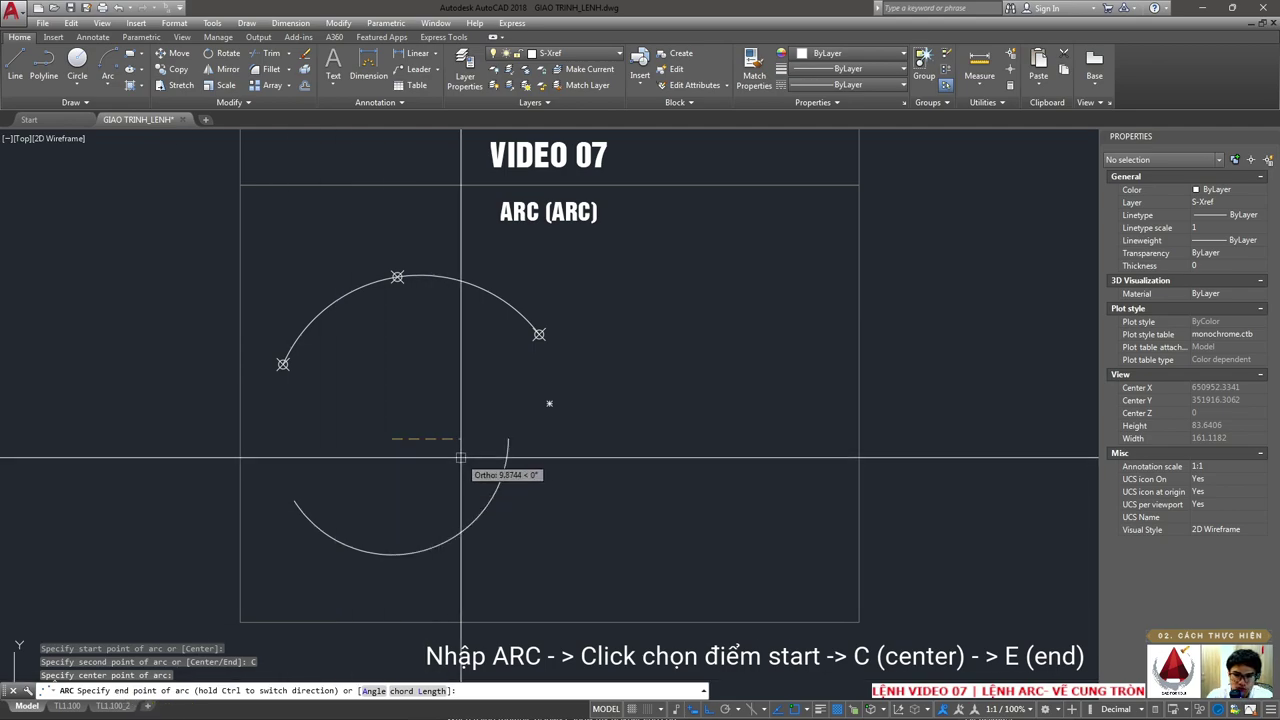
pyautogui.click(508, 438)
pyautogui.click(418, 493)
# - Select the new lower arc to check its radius in Properties
pyautogui.click(329, 454)
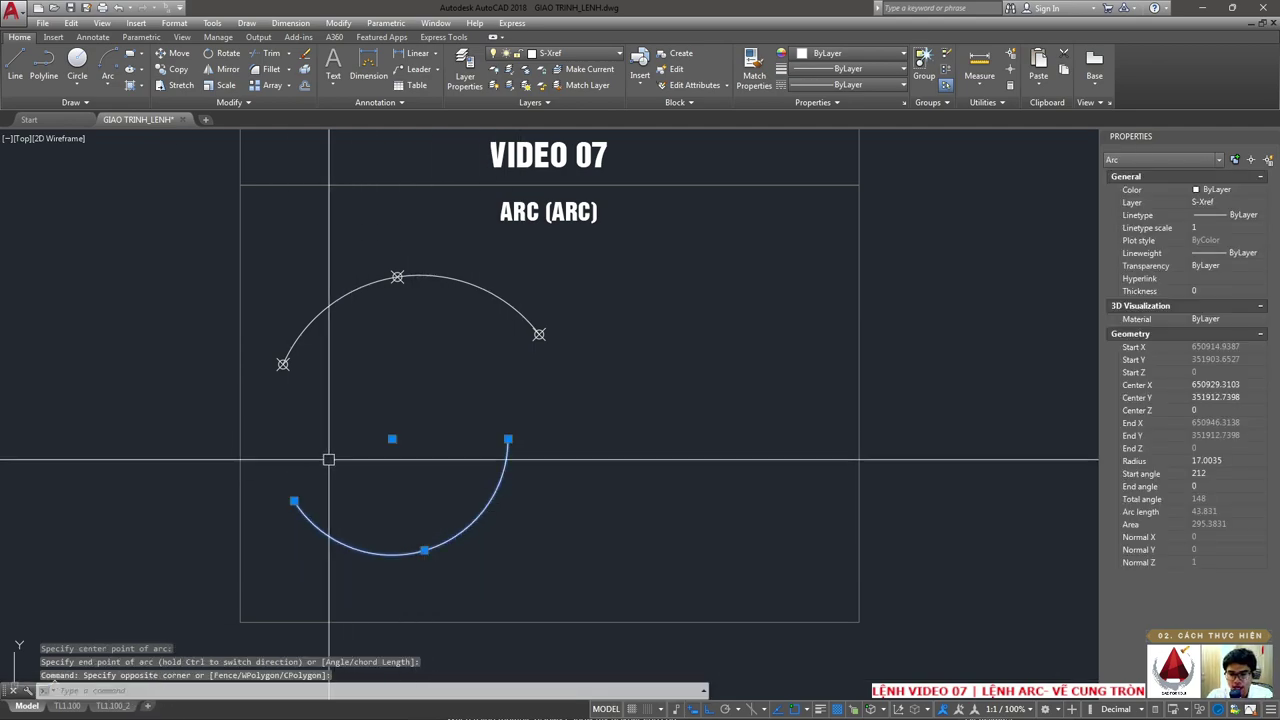
pyautogui.click(294, 408)
pyautogui.click(508, 508)
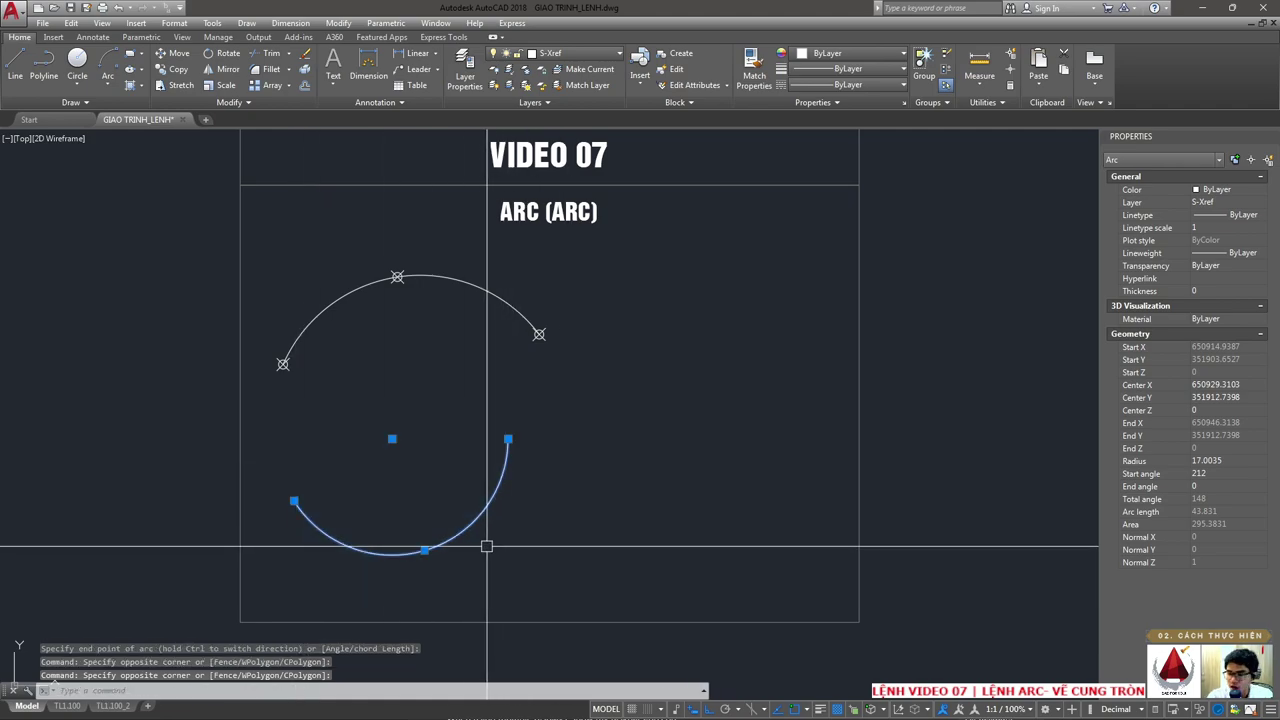
pyautogui.press('Escape')
pyautogui.click(290, 497)
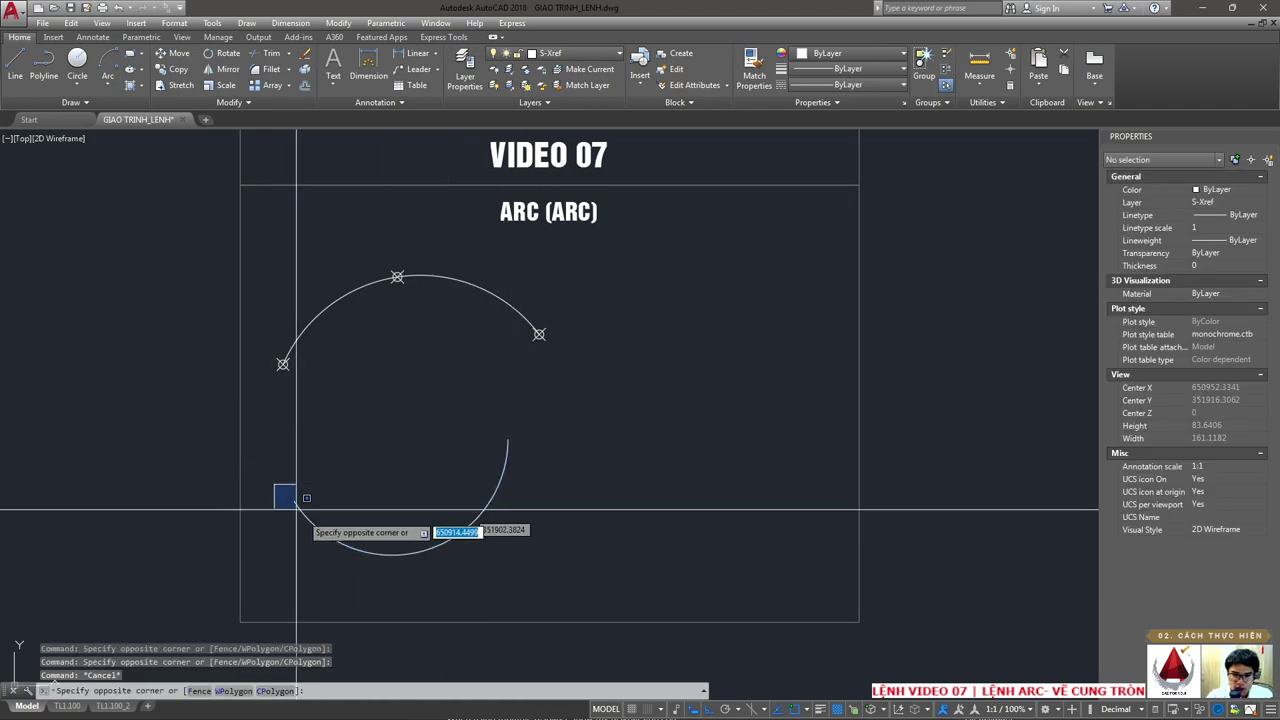
pyautogui.click(370, 460)
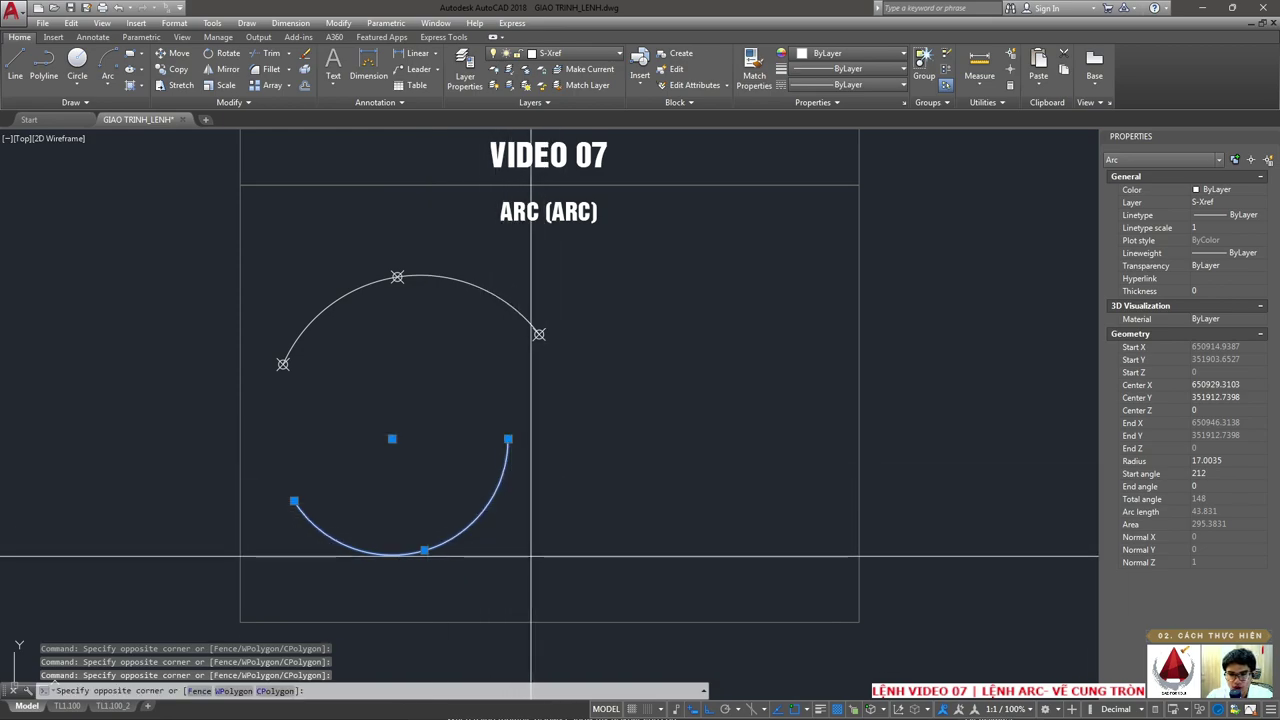
pyautogui.scroll(-2, 450, 460)
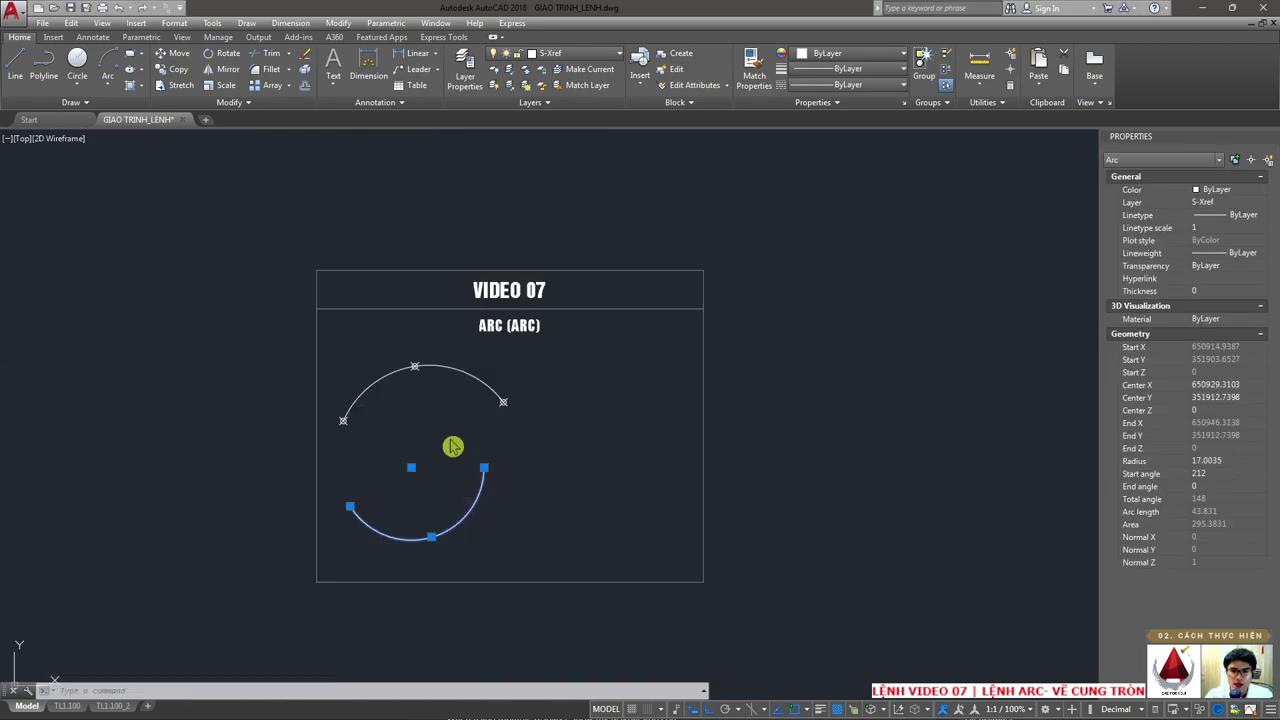
pyautogui.press('Escape')
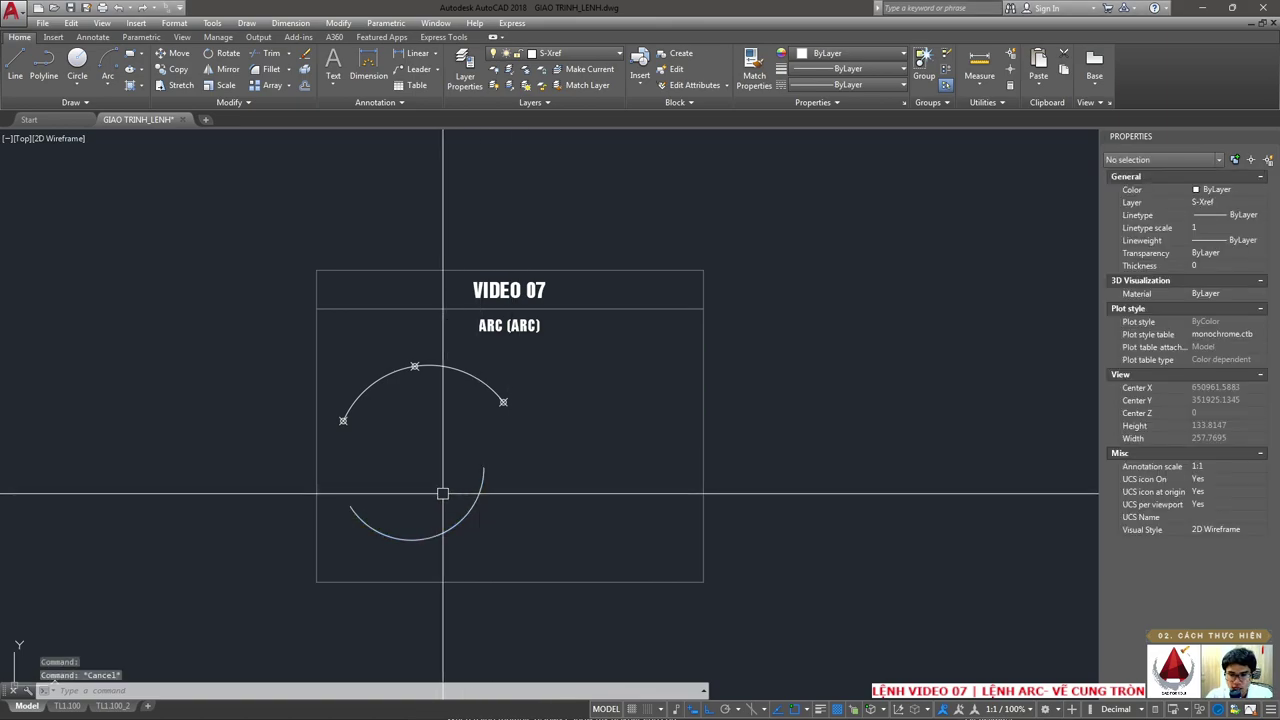
# - Draw a start–center–end arc of radius 27.0116, using Ctrl to sweep 287° the long way
pyautogui.click(371, 459)
pyautogui.click(495, 549)
pyautogui.write('ARC')
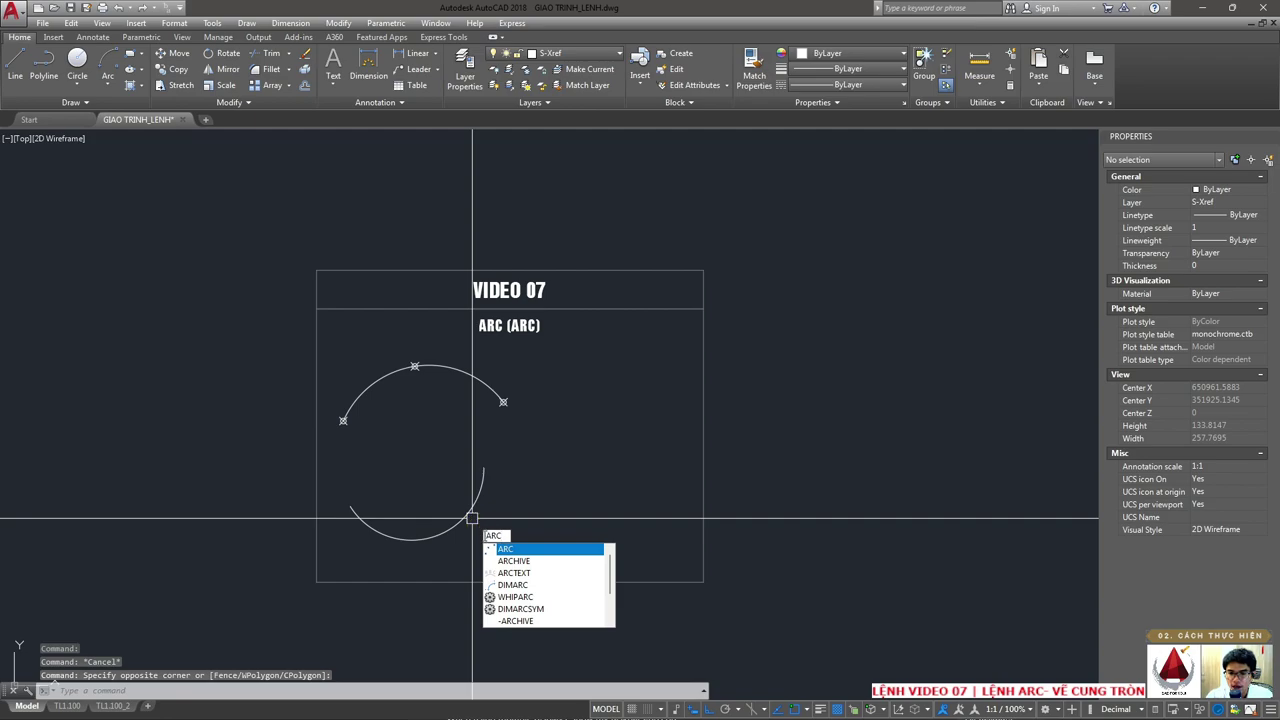
pyautogui.click(505, 551)
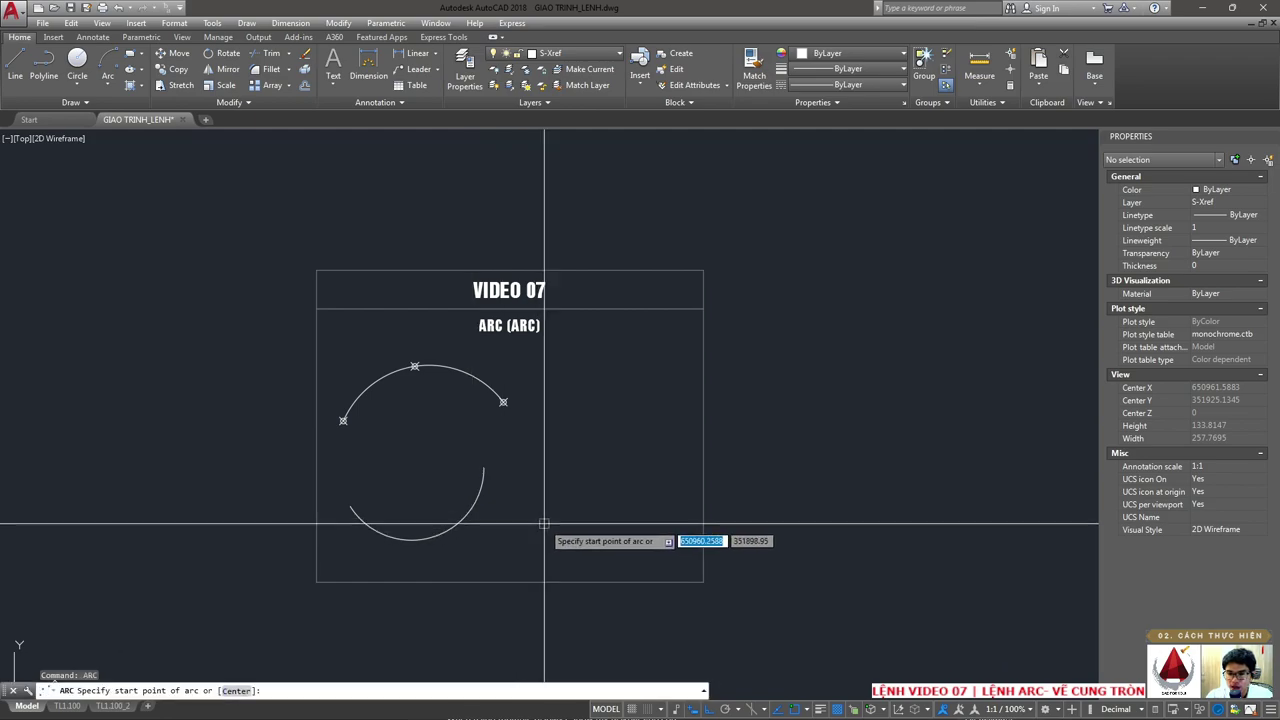
pyautogui.click(543, 466)
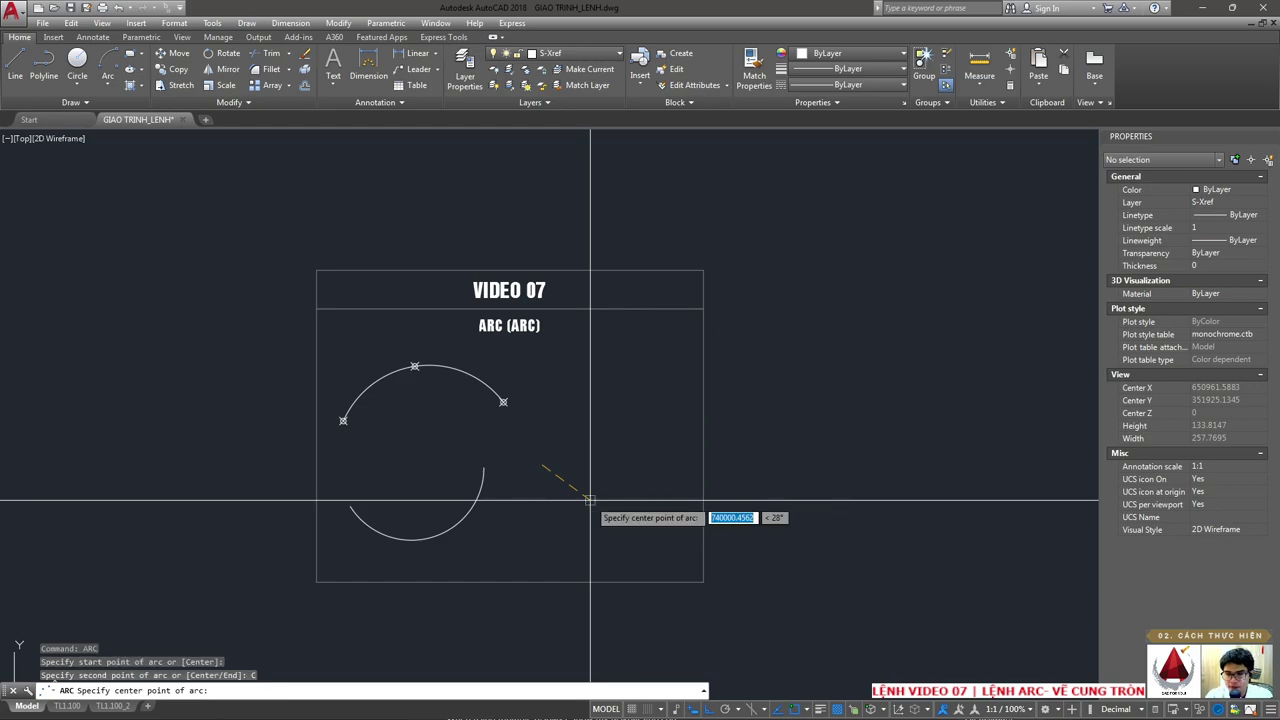
pyautogui.click(652, 431)
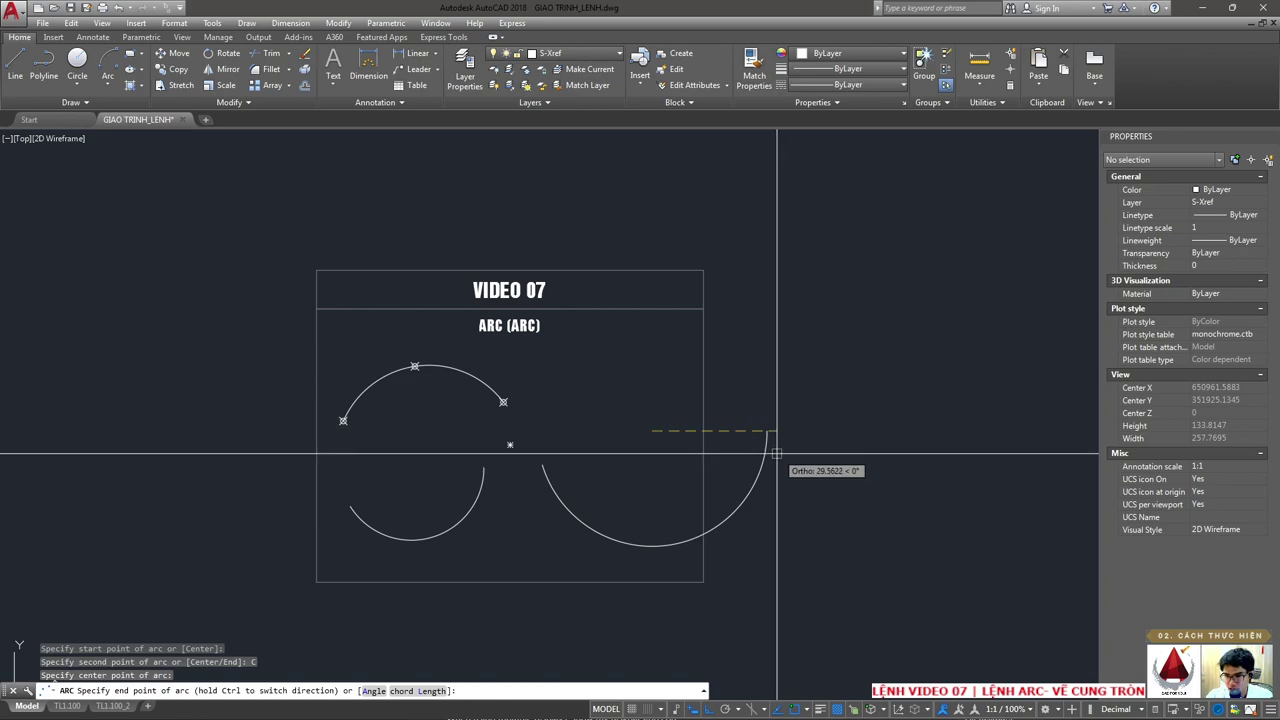
pyautogui.scroll(2, 764, 460)
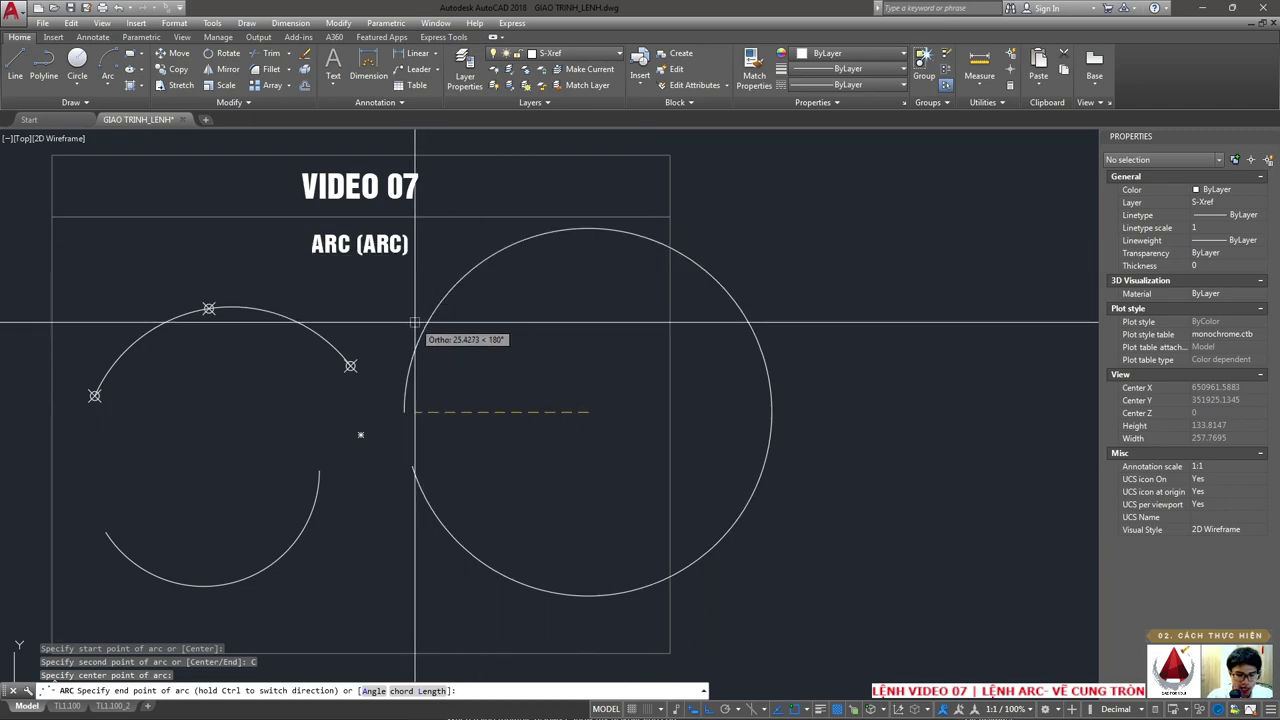
pyautogui.press('ctrl')
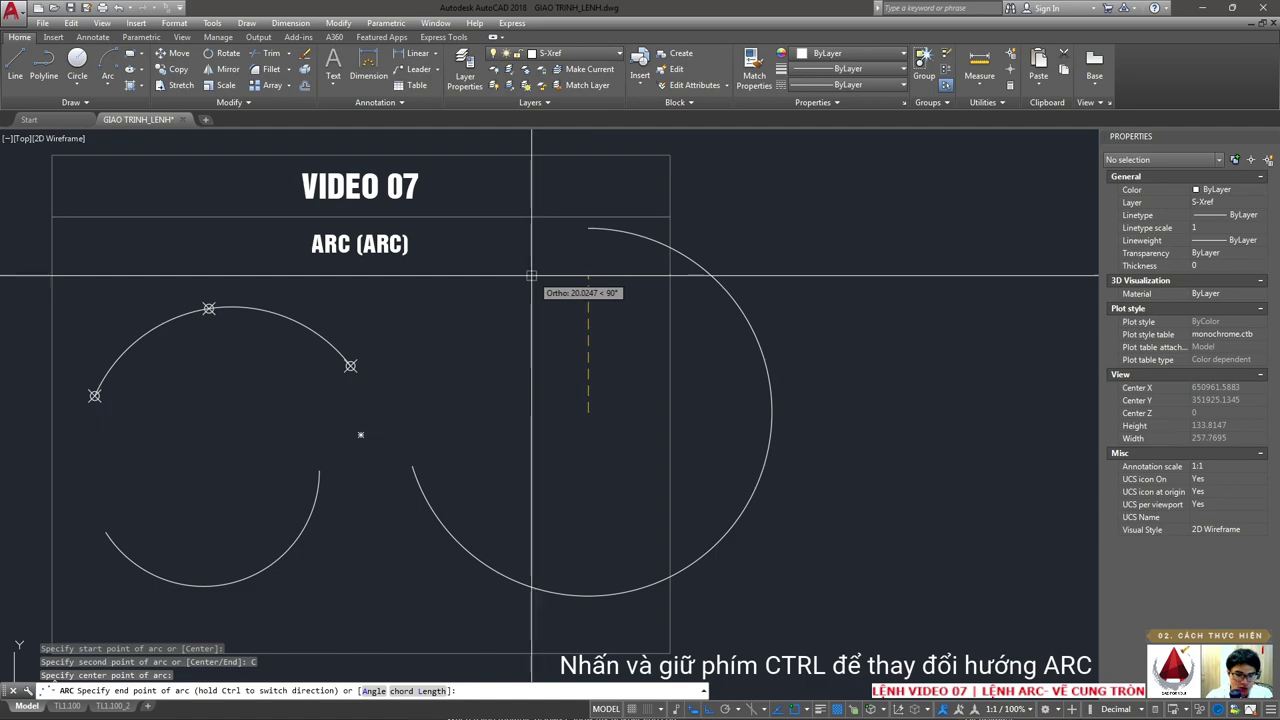
pyautogui.press('ctrl')
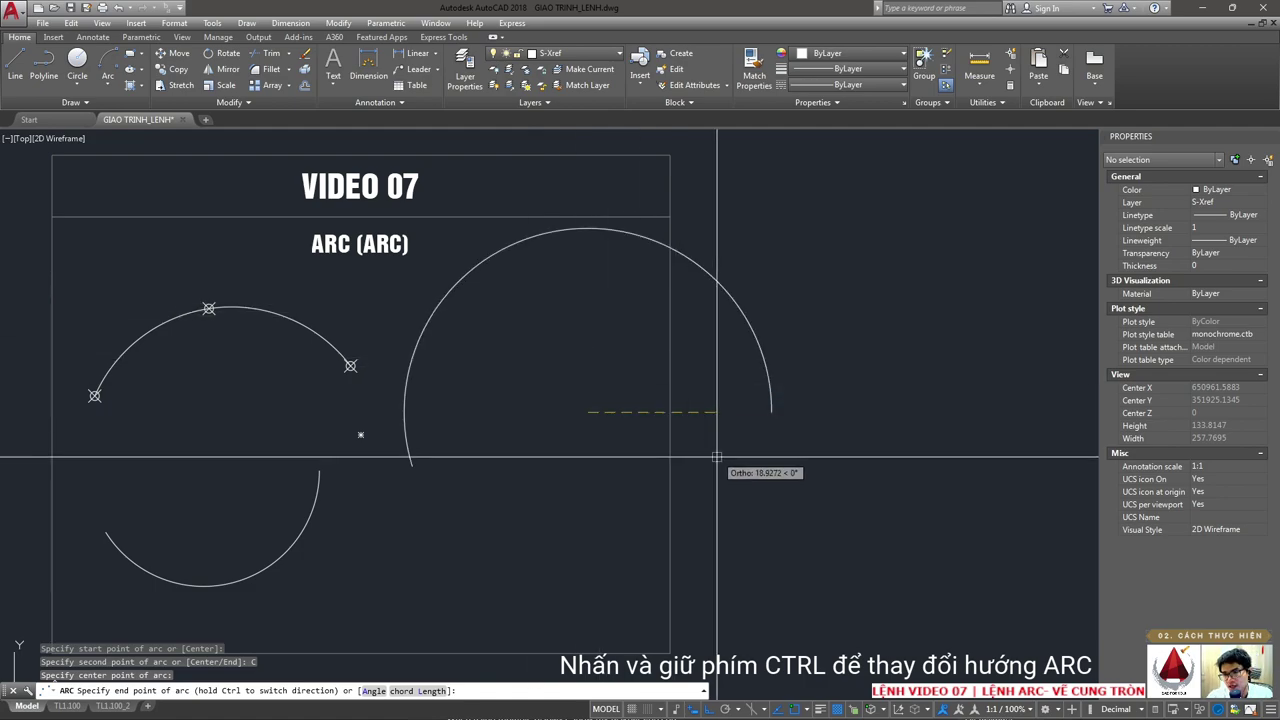
pyautogui.click(584, 605)
# - Select the large arc and the lower arc to inspect their properties
pyautogui.click(604, 600)
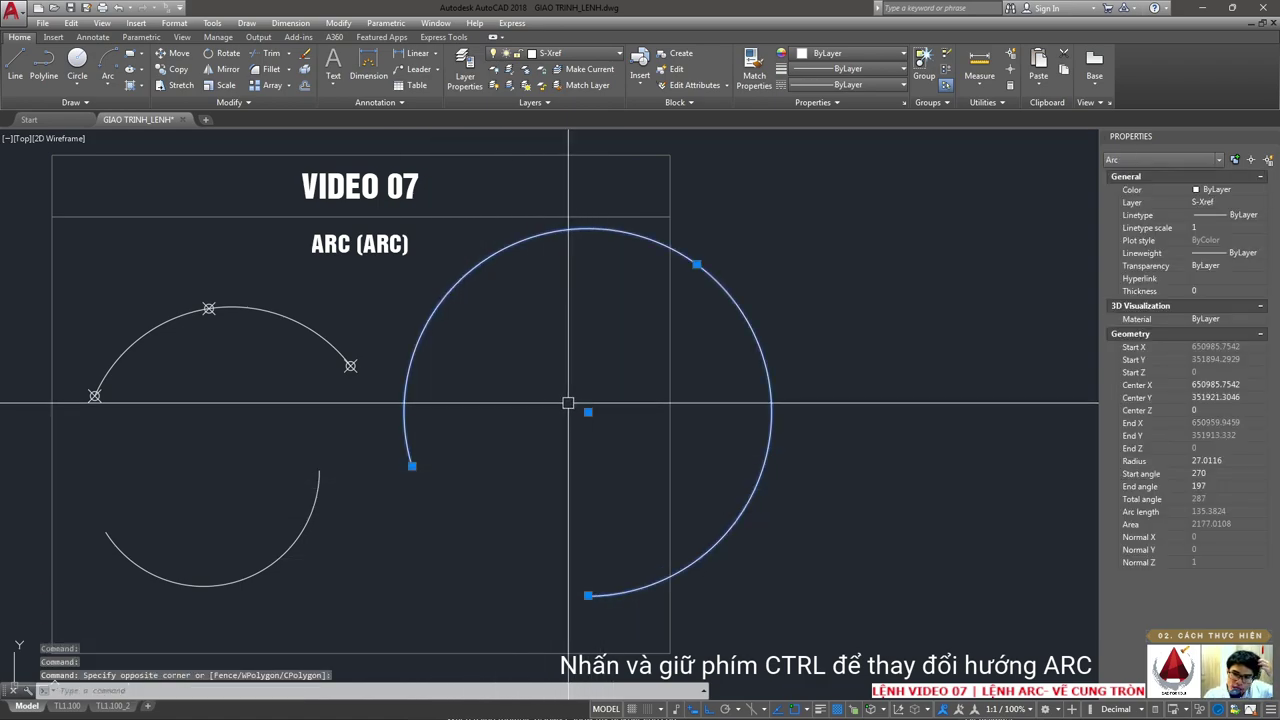
pyautogui.click(575, 402)
pyautogui.click(614, 449)
pyautogui.doubleClick(610, 451)
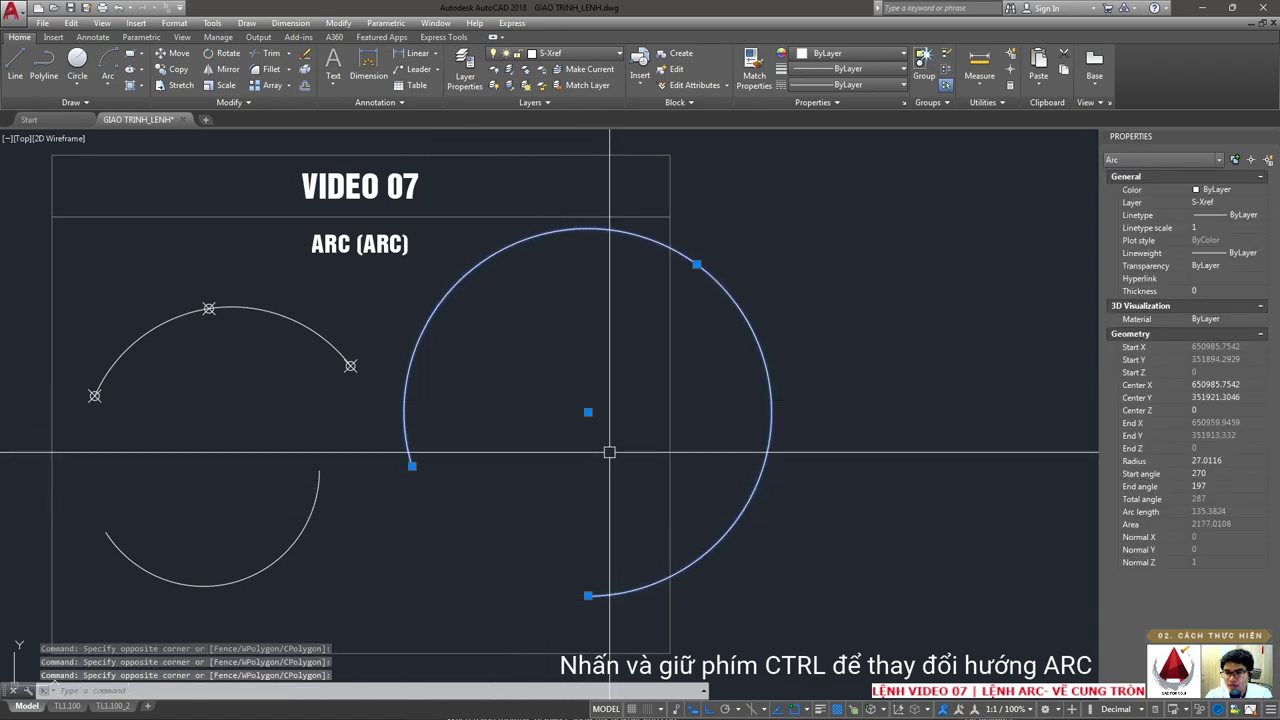
pyautogui.click(578, 586)
pyautogui.click(607, 603)
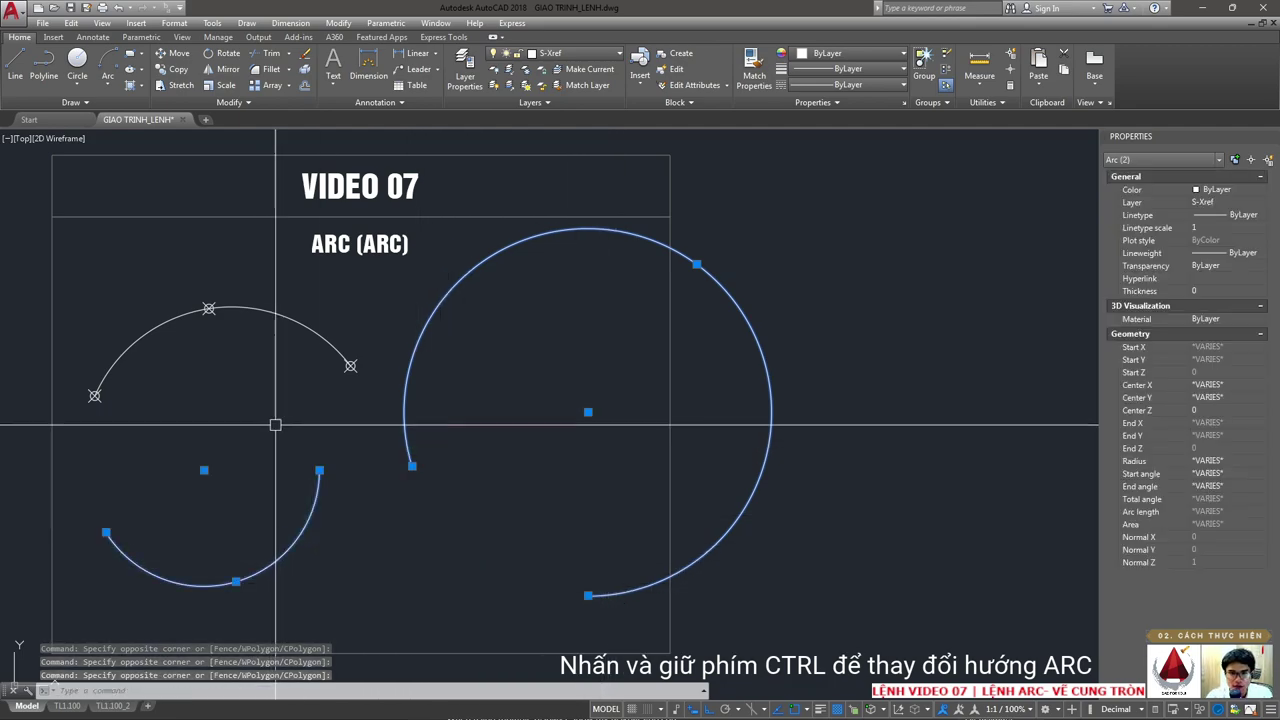
# - Delete the large arc and briefly open the list of arc methods
pyautogui.press('Delete')
pyautogui.click(108, 86)
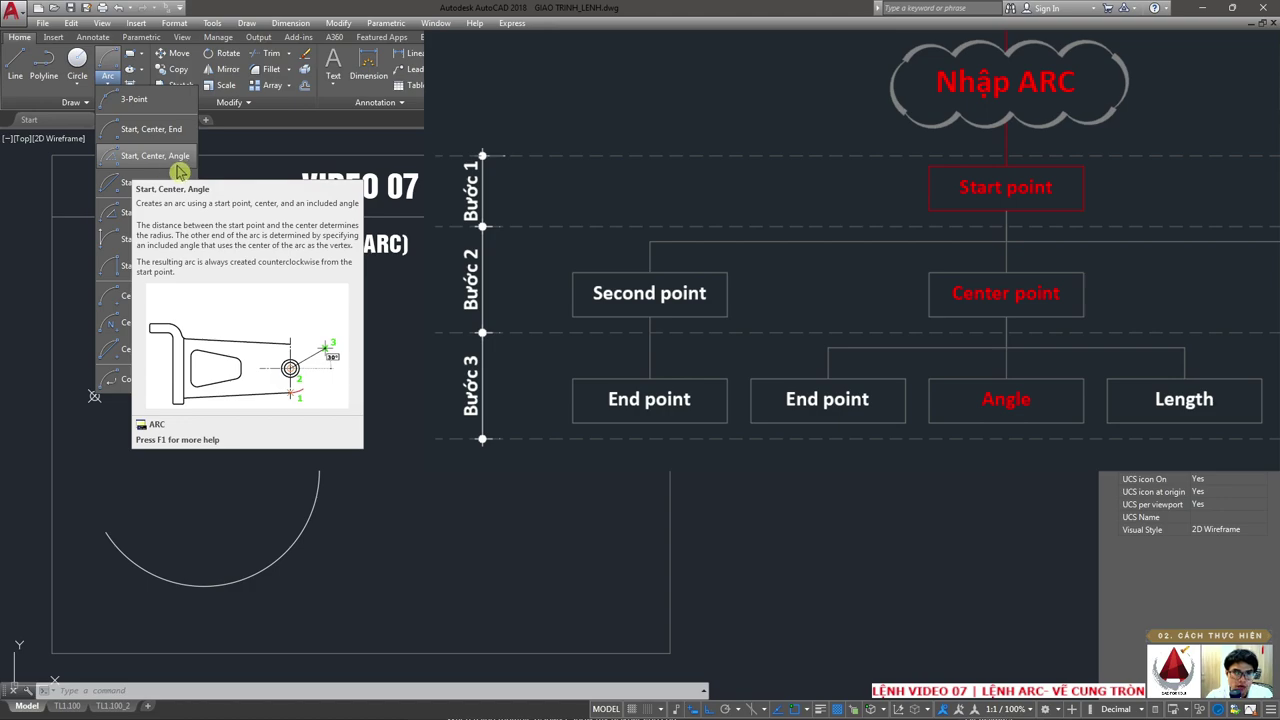
pyautogui.click(179, 172)
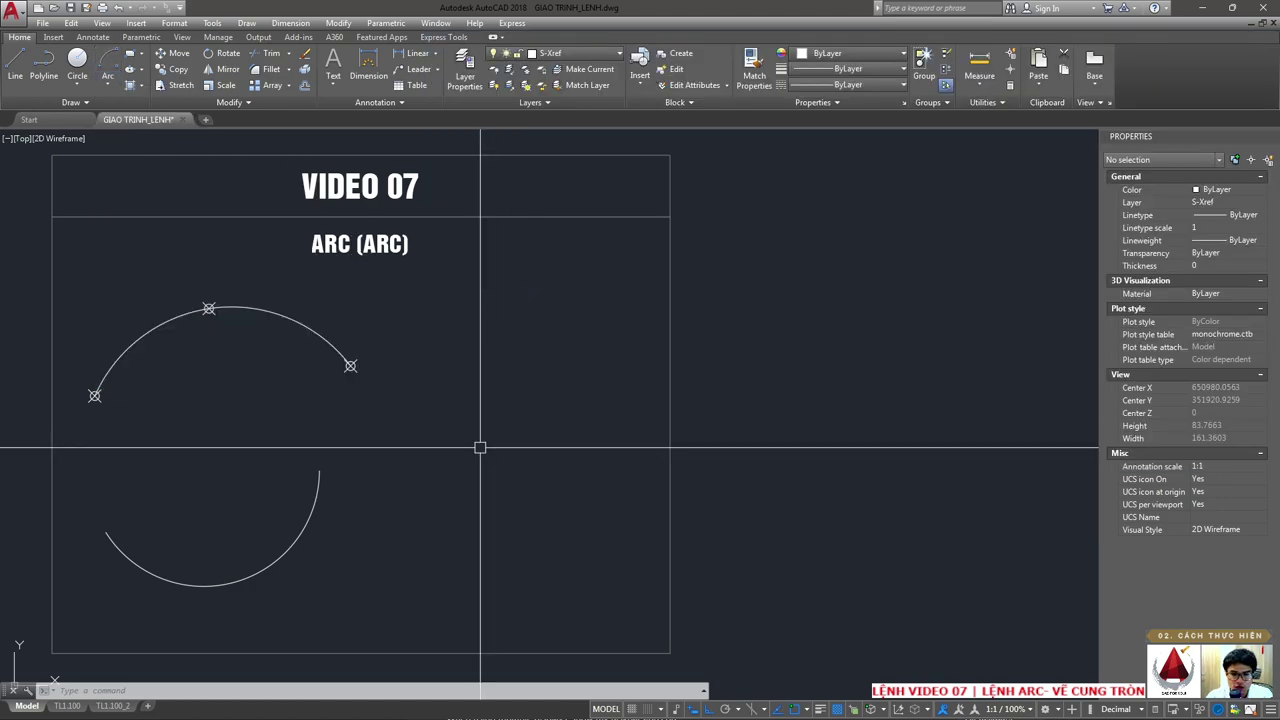
# - Bring up the 'CÁCH VẼ ARC' slide and start a new Snipping Tool capture
pyautogui.click(228, 705)
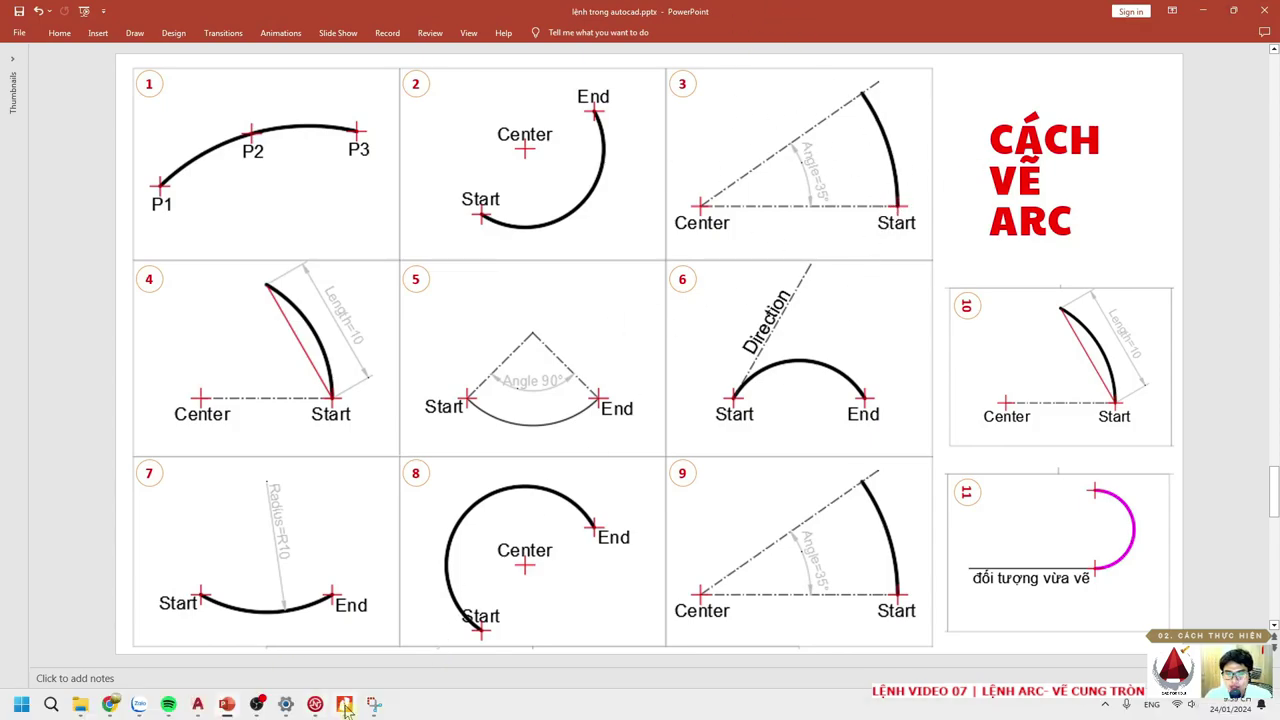
pyautogui.click(345, 708)
pyautogui.click(29, 32)
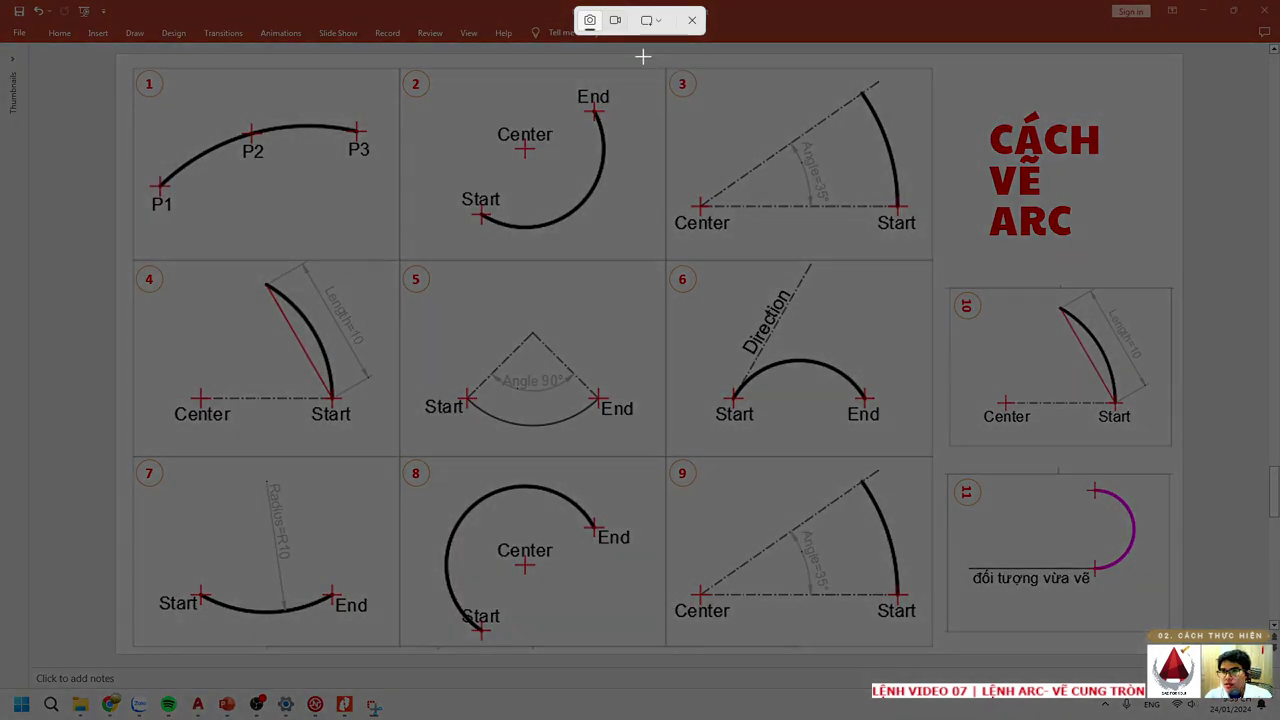
# - Snip arc panel 3, enlarge and zoom it, and circle its Start point in red
pyautogui.moveTo(643, 57); pyautogui.dragTo(944, 276)
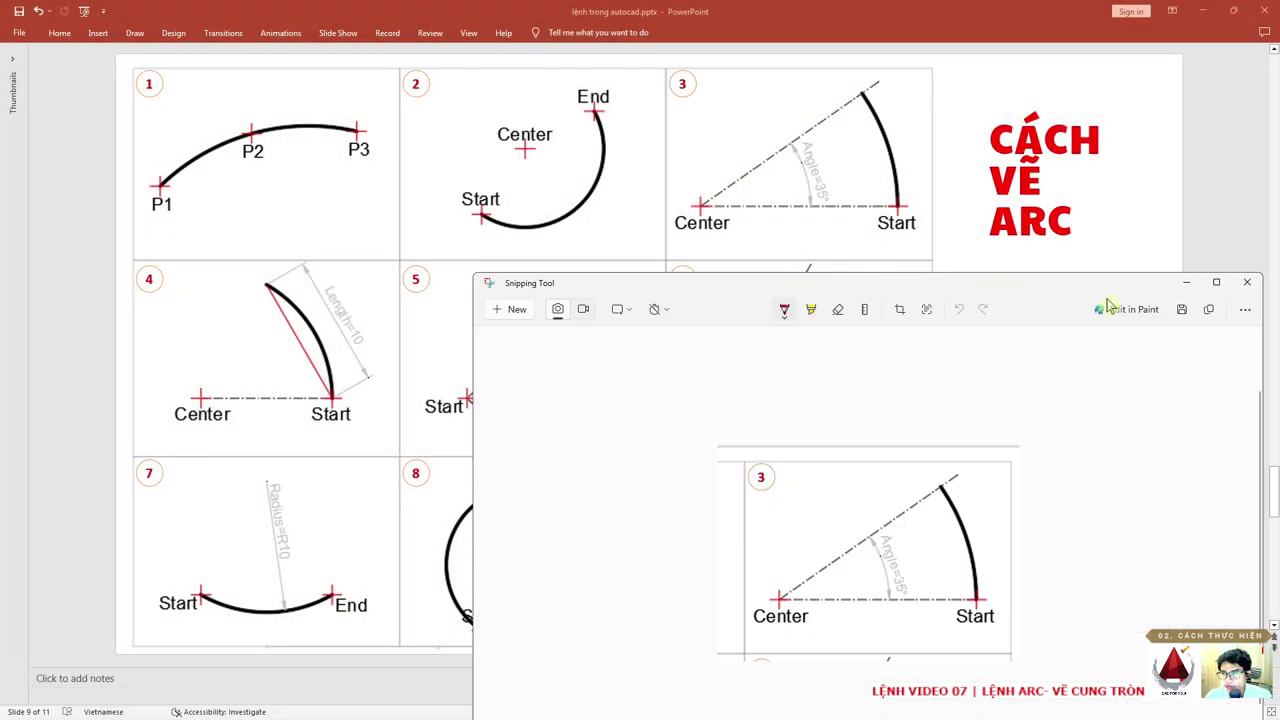
pyautogui.click(1217, 283)
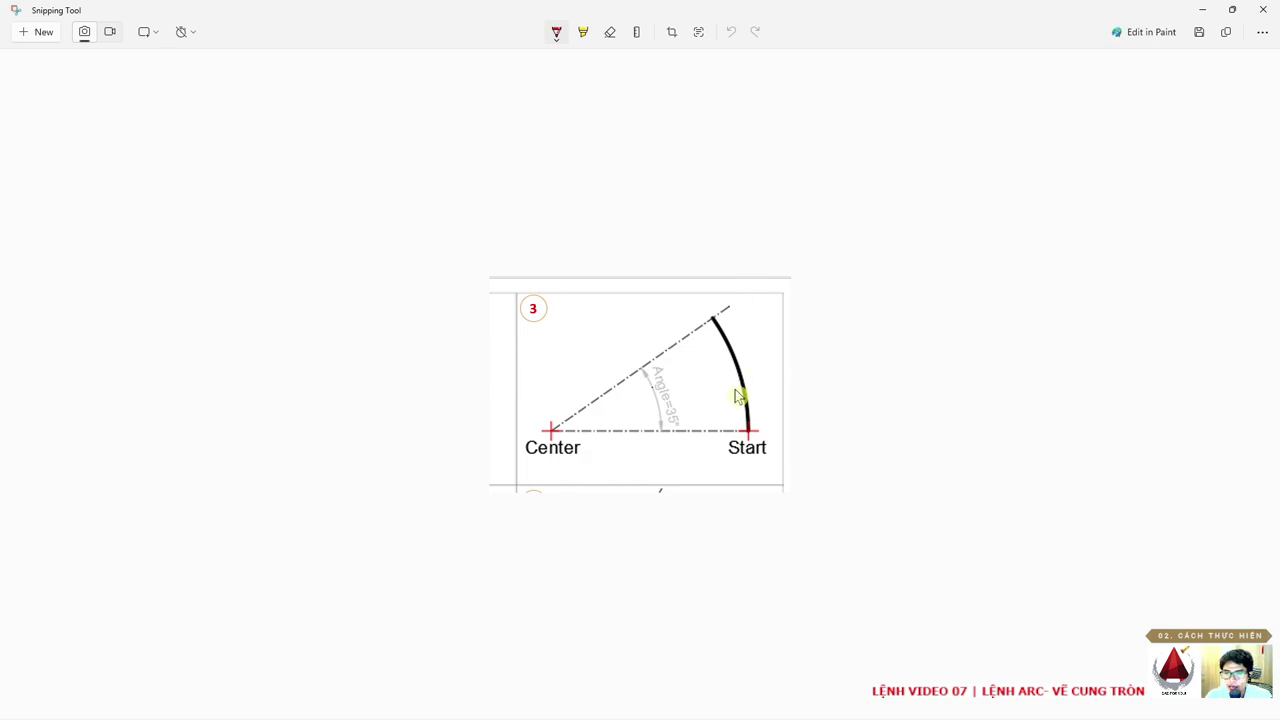
pyautogui.keyDown('ctrl'); pyautogui.scroll(1, 701, 404); pyautogui.keyUp('ctrl')
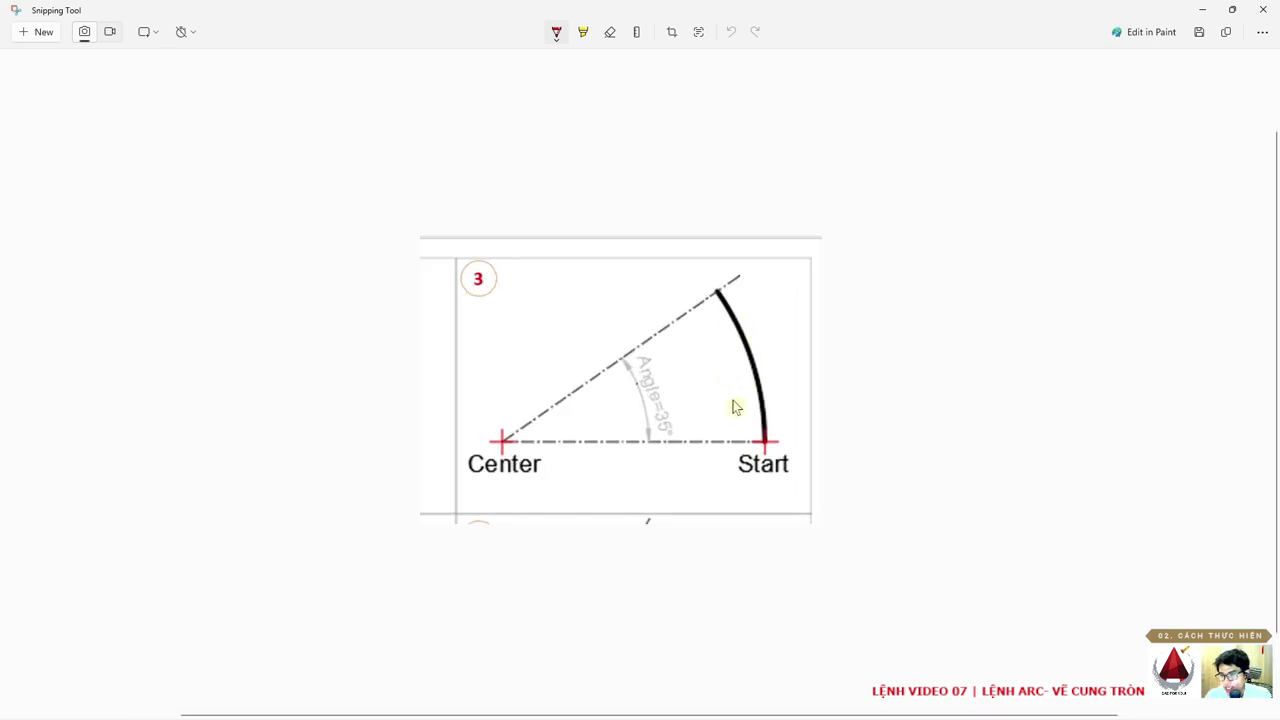
pyautogui.moveTo(775, 438); pyautogui.dragTo(752, 450)
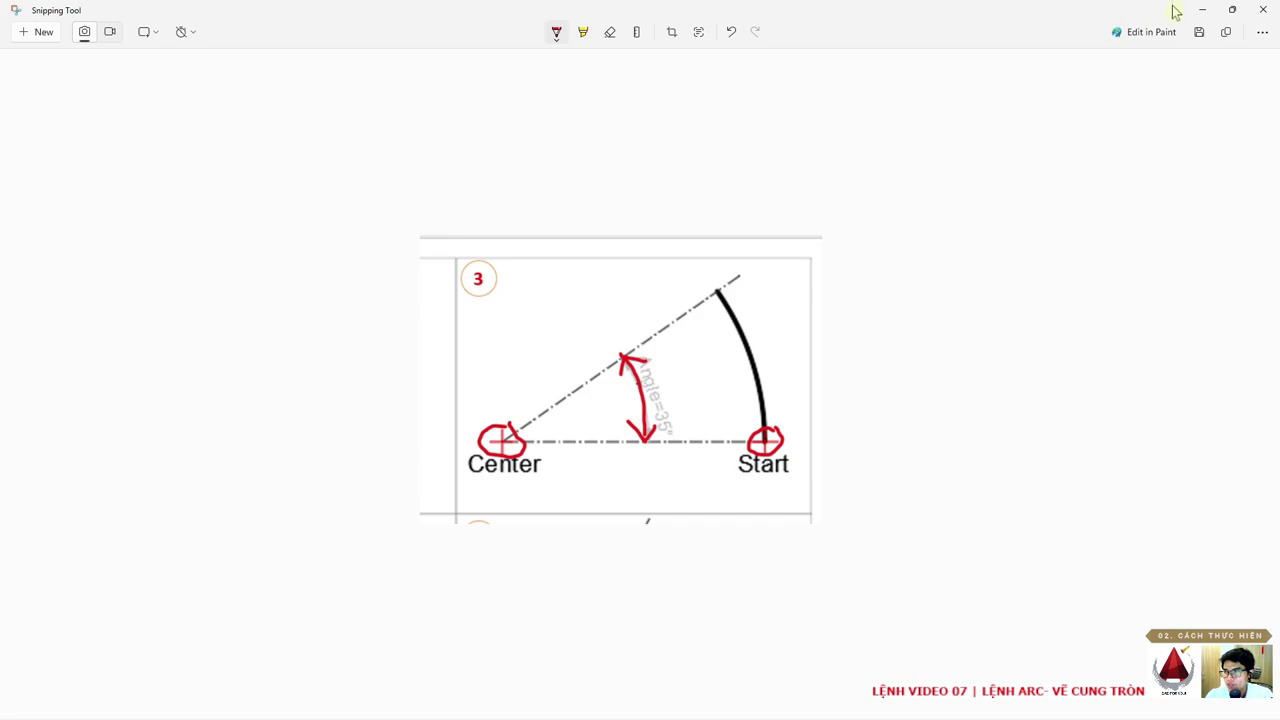
pyautogui.click(1204, 12)
pyautogui.click(1208, 16)
pyautogui.write('ARC')
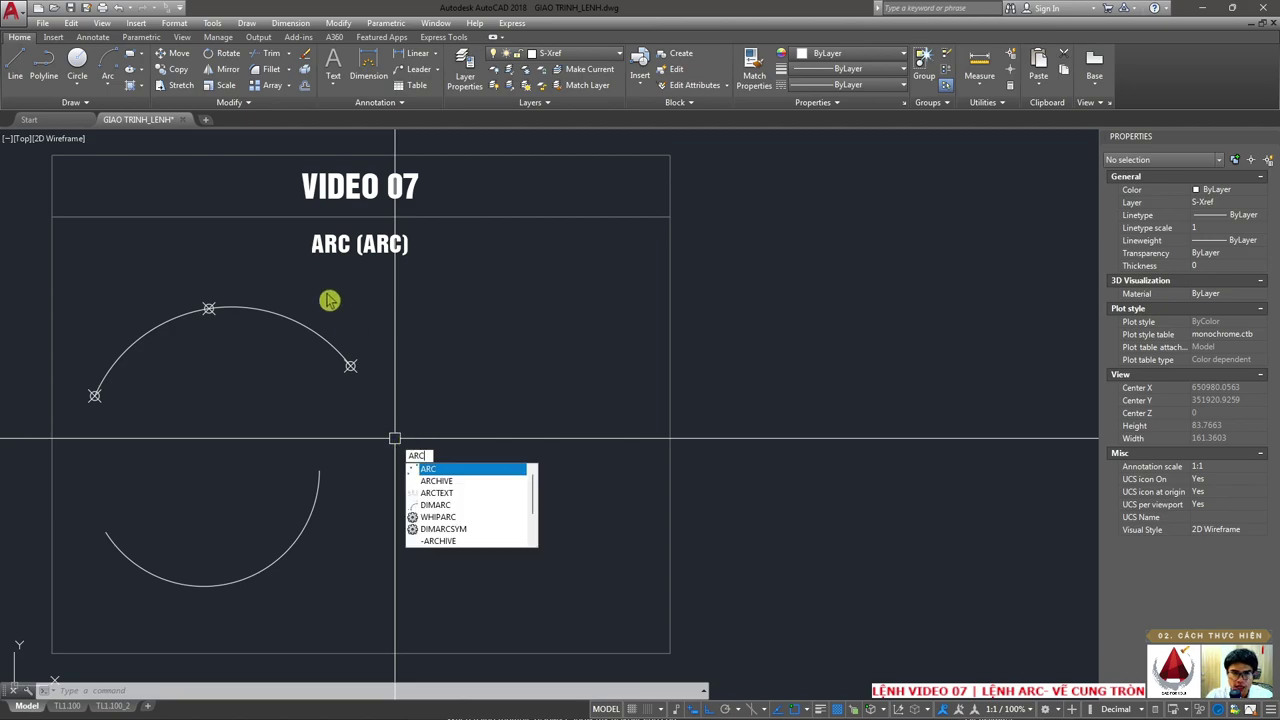
pyautogui.press('Escape')
pyautogui.click(108, 82)
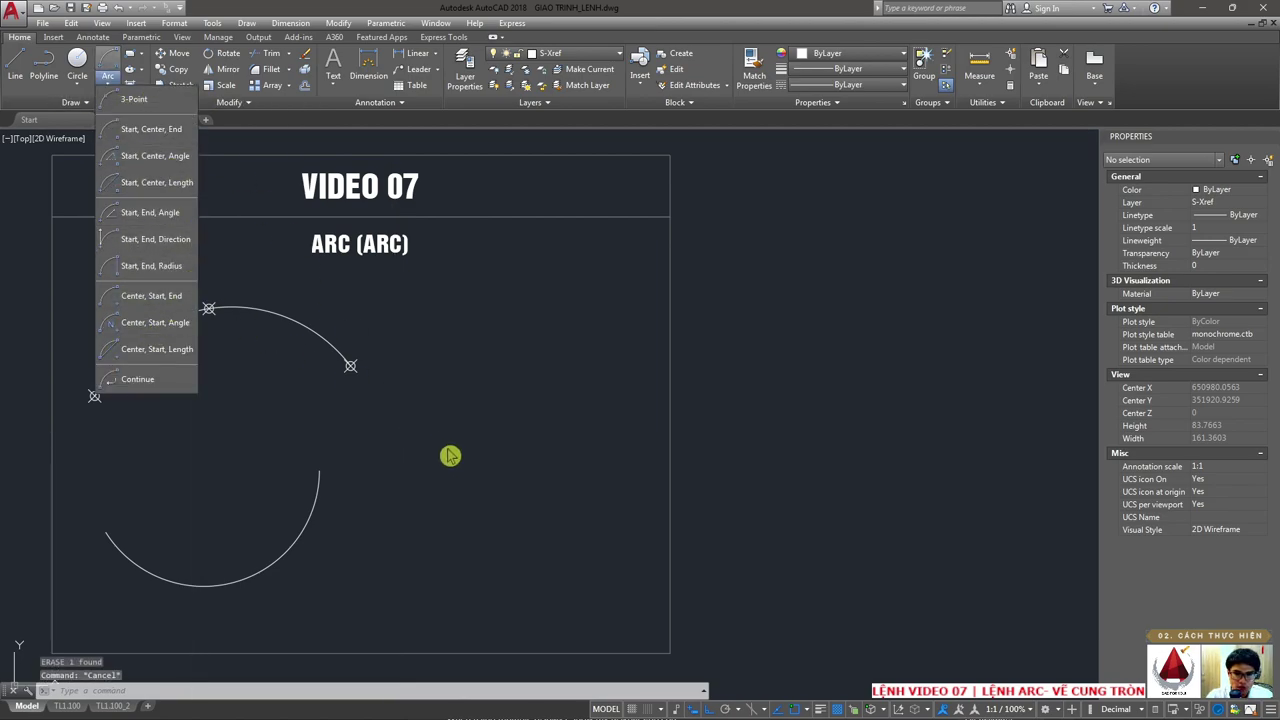
pyautogui.press('Escape')
pyautogui.write('A')
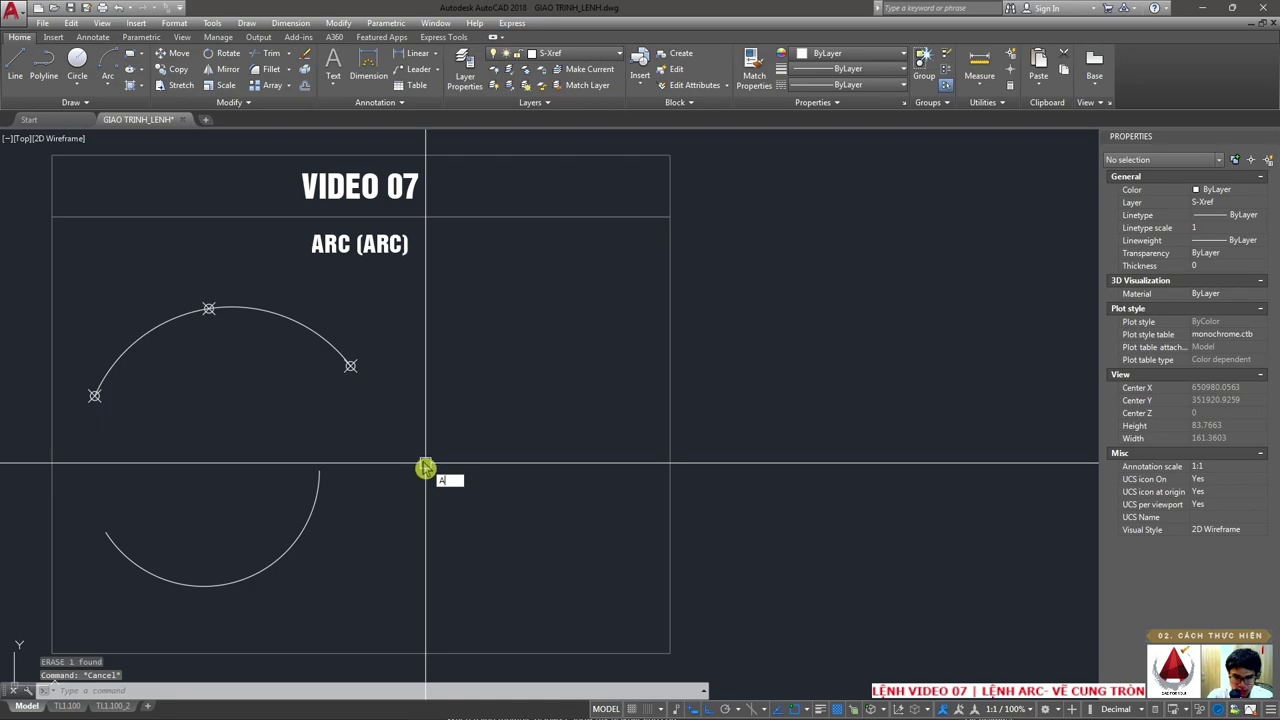
pyautogui.write('R')
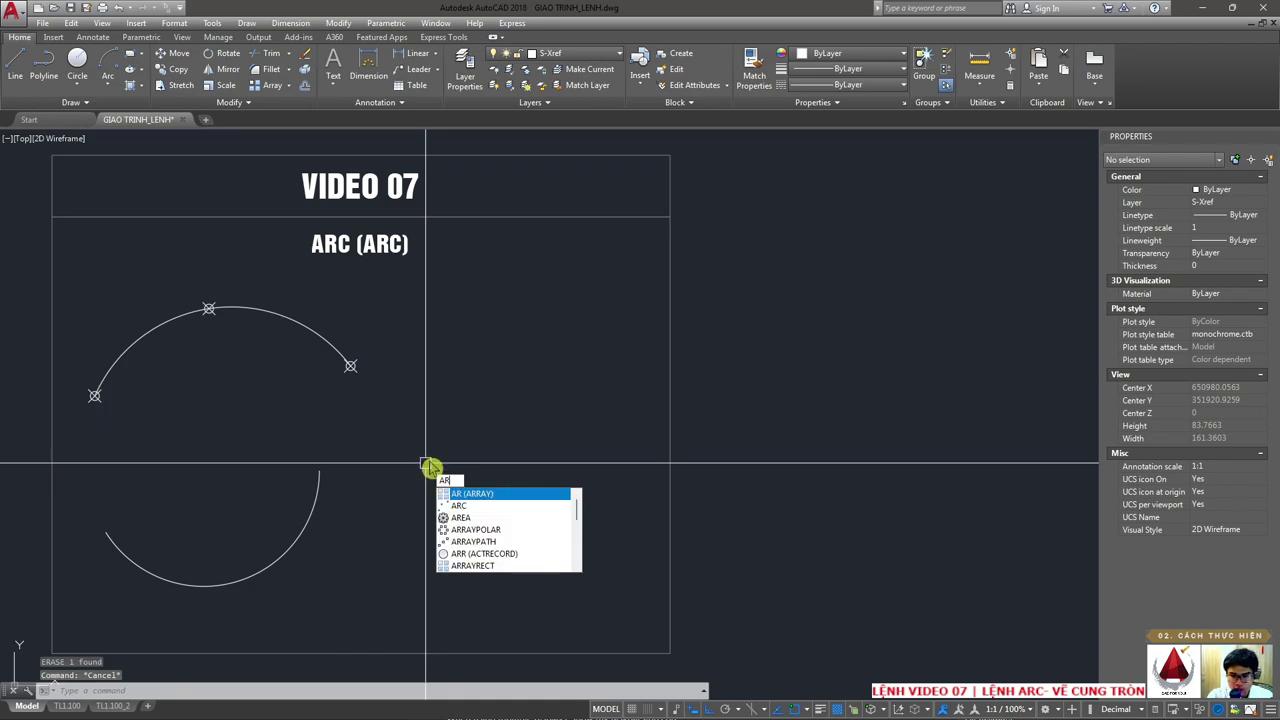
pyautogui.write('C')
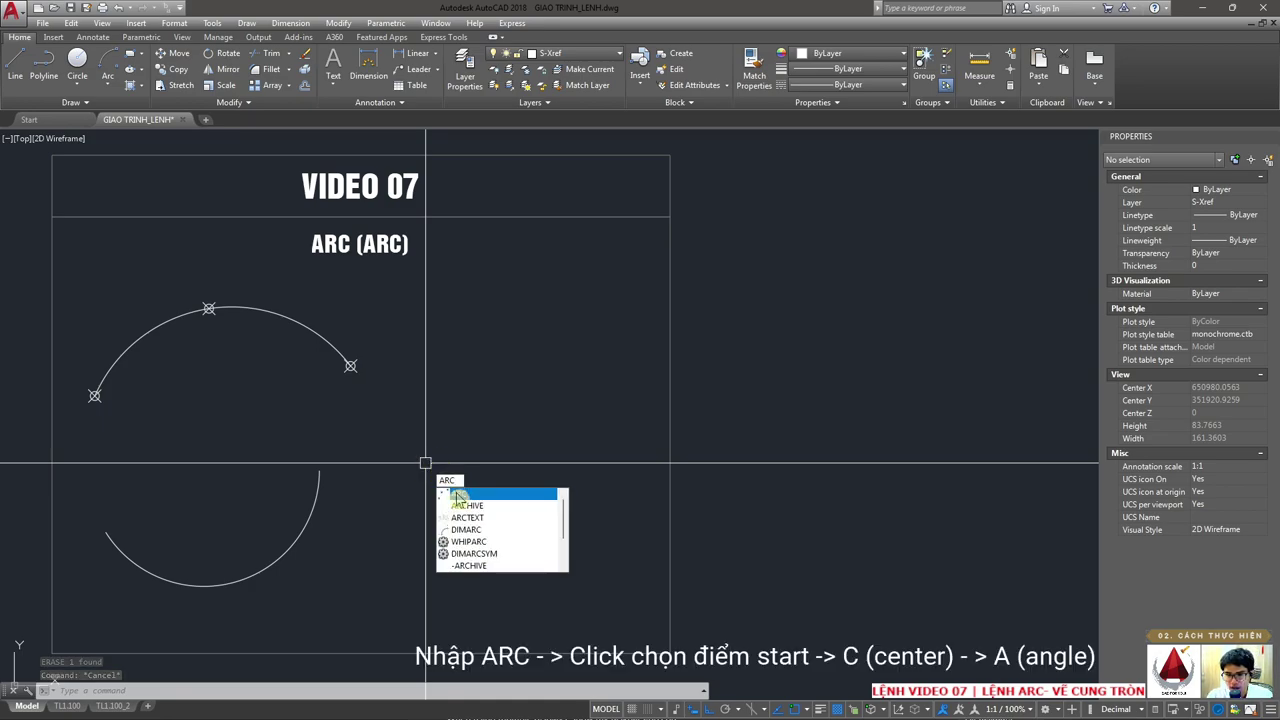
pyautogui.press('Return')
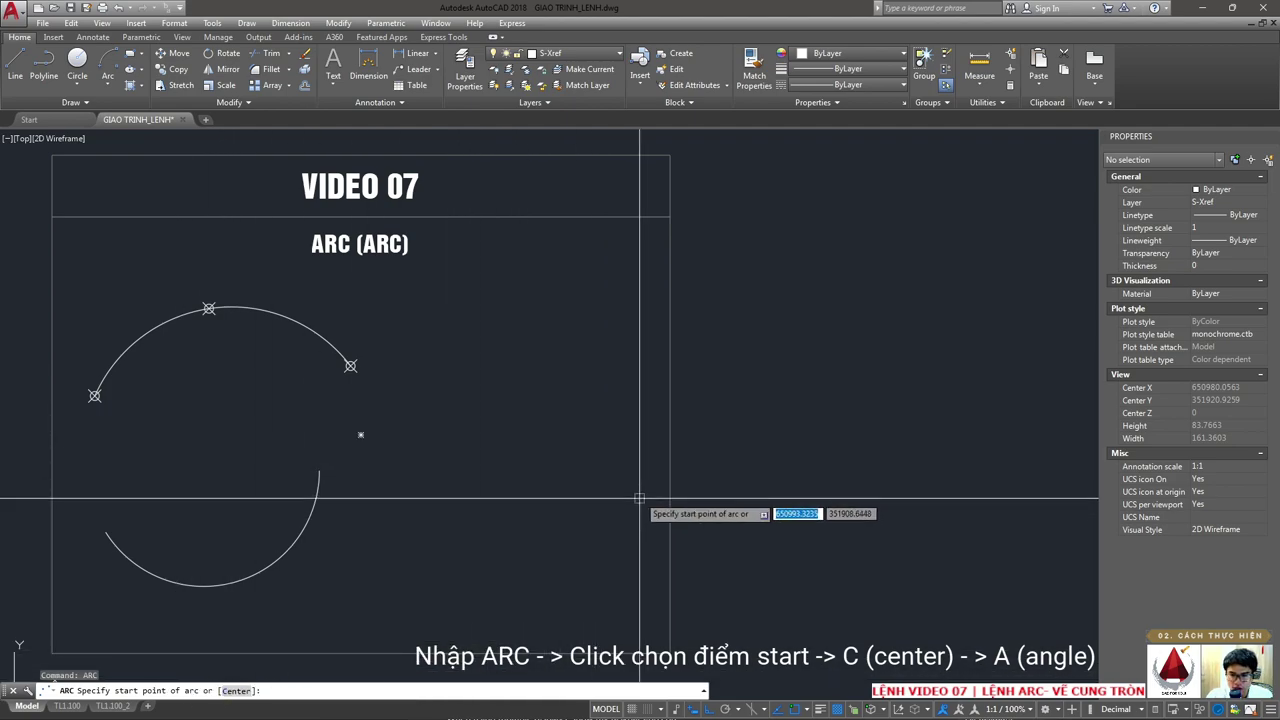
pyautogui.click(615, 464)
pyautogui.press('F8')
pyautogui.write('C')
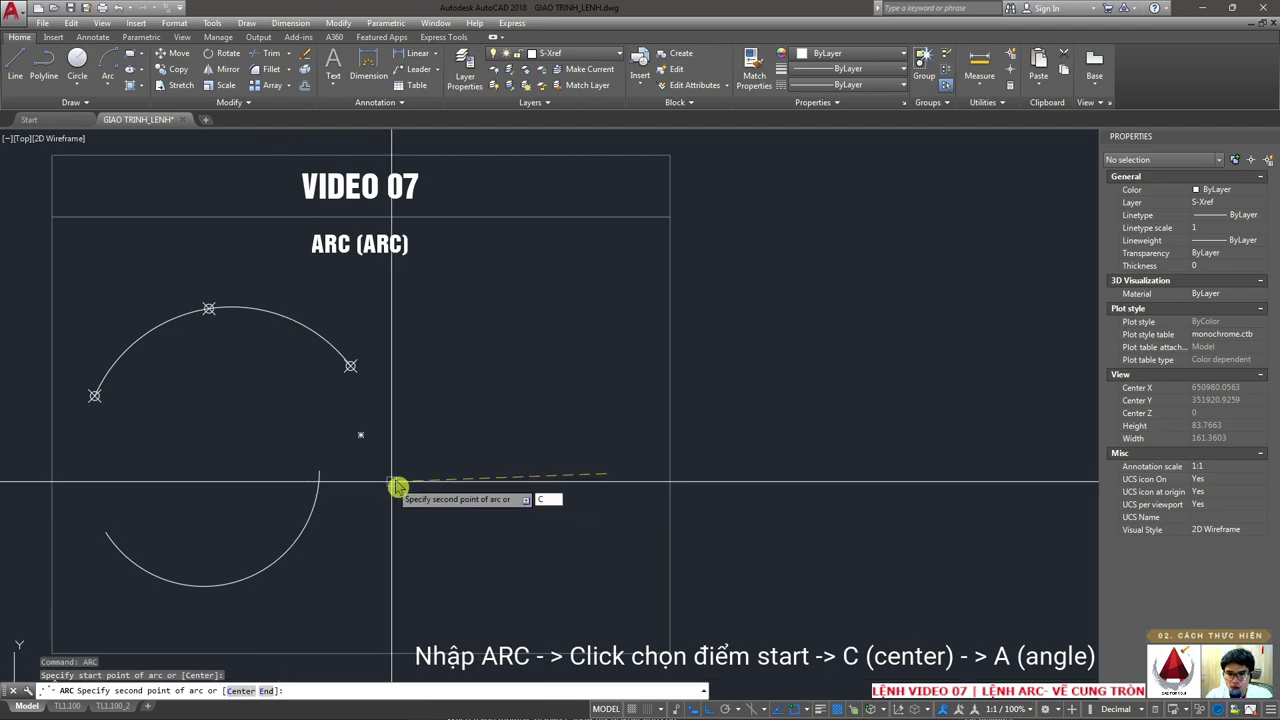
pyautogui.press('Return')
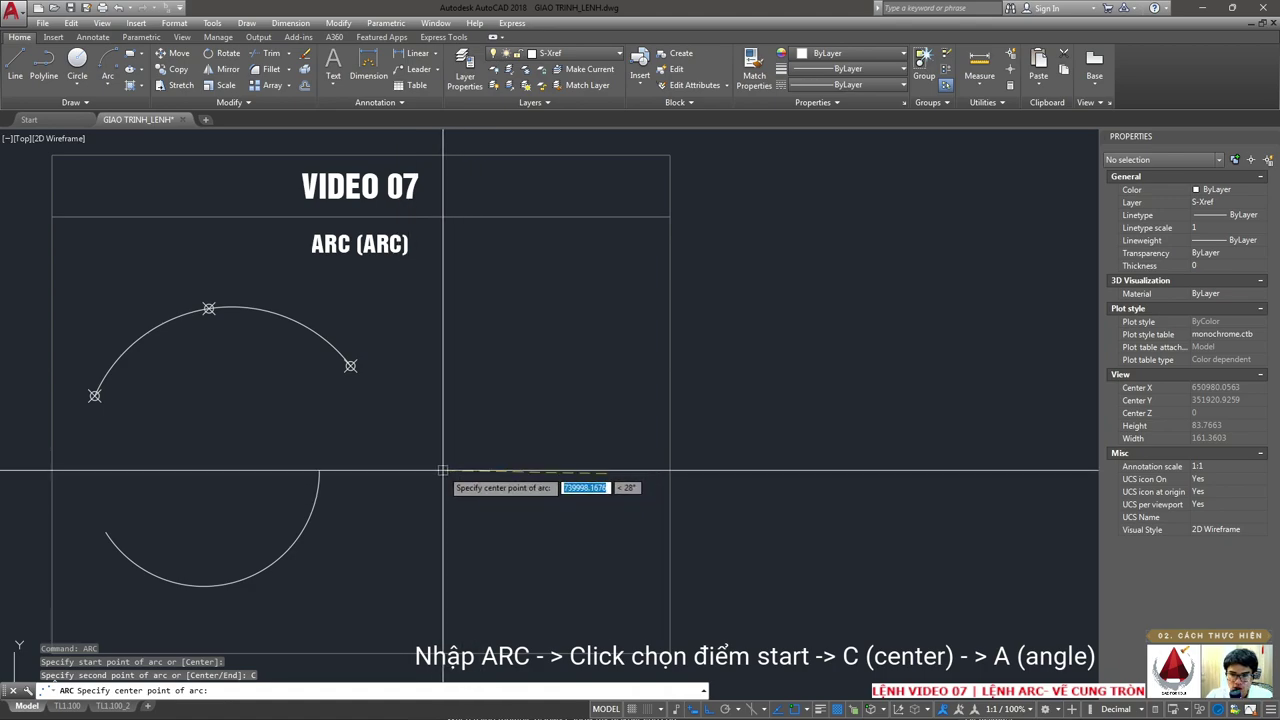
pyautogui.click(440, 474)
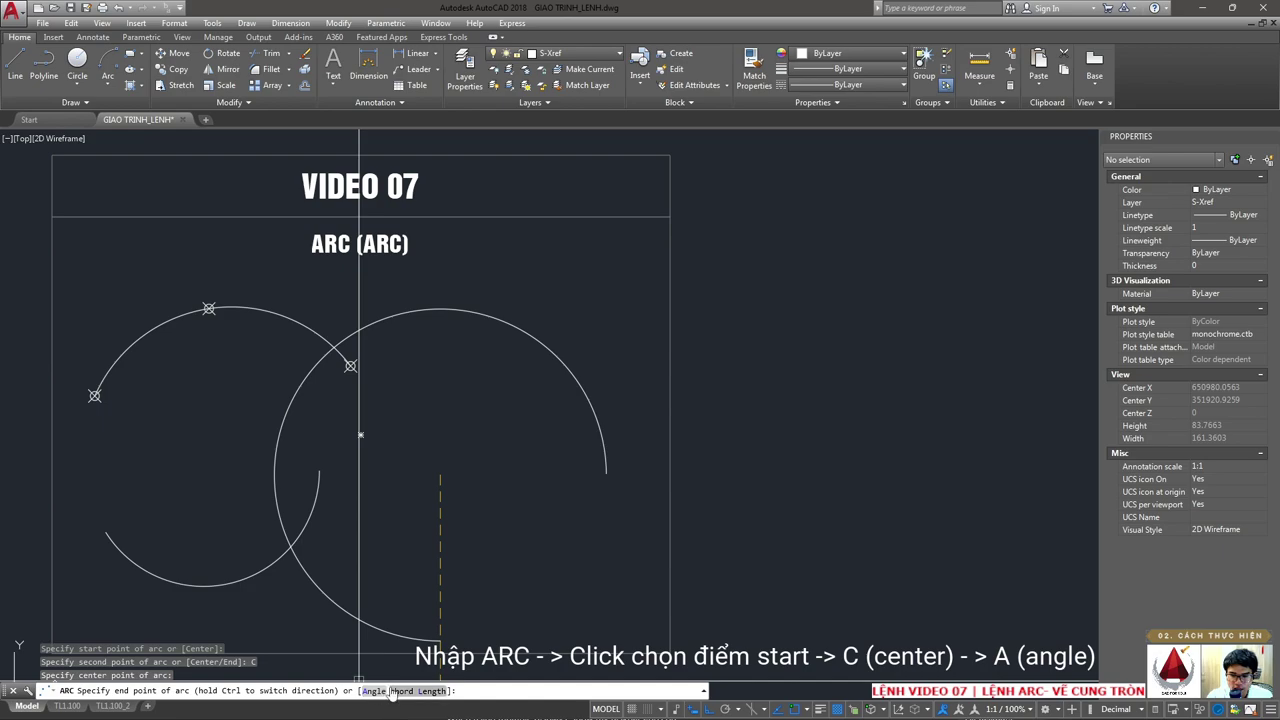
pyautogui.press('F8')
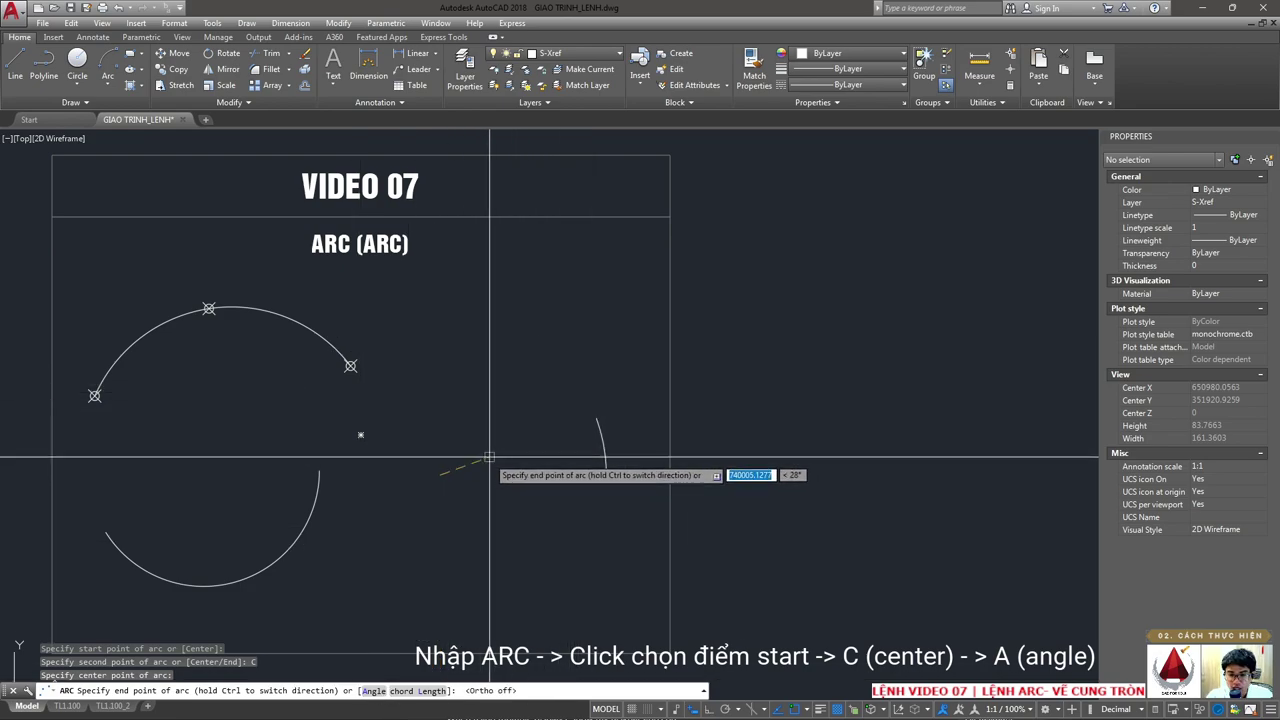
pyautogui.write('A')
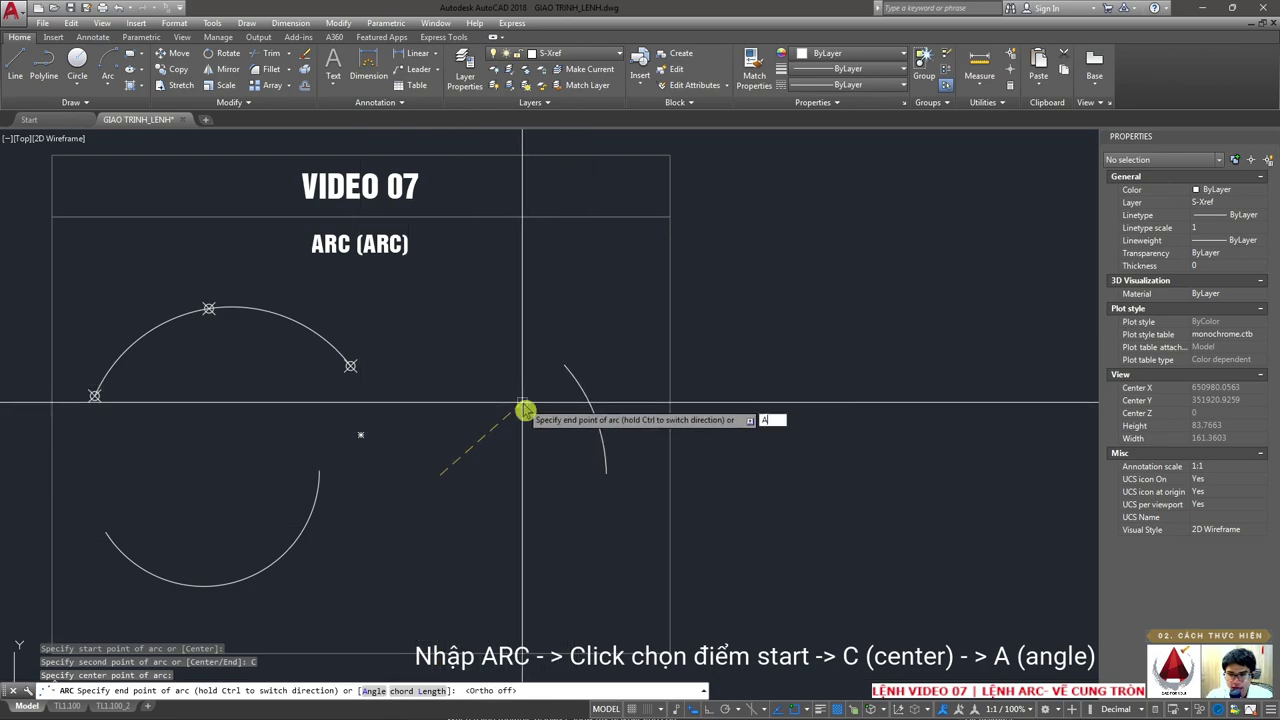
pyautogui.press('Return')
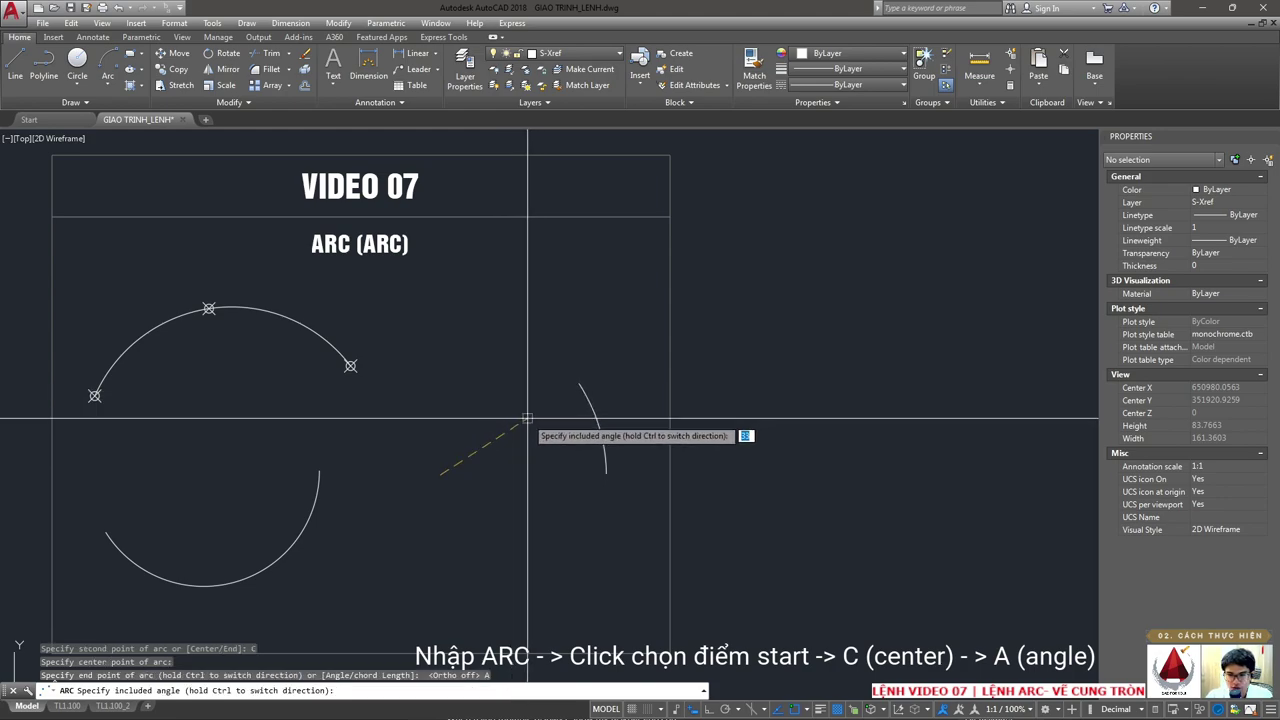
pyautogui.press('Escape')
pyautogui.write('AR')
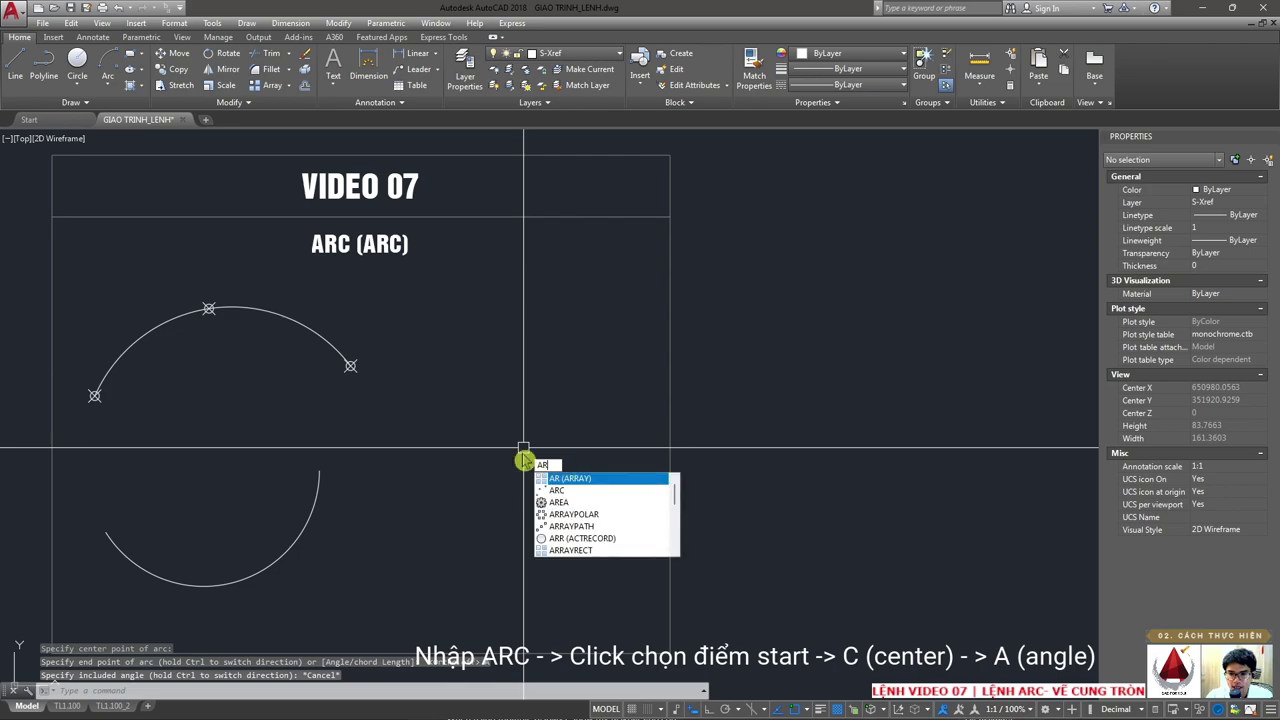
pyautogui.write('C')
# - Draw a start–center–angle arc with a 45° included angle, center left of the start point
pyautogui.press('Return')
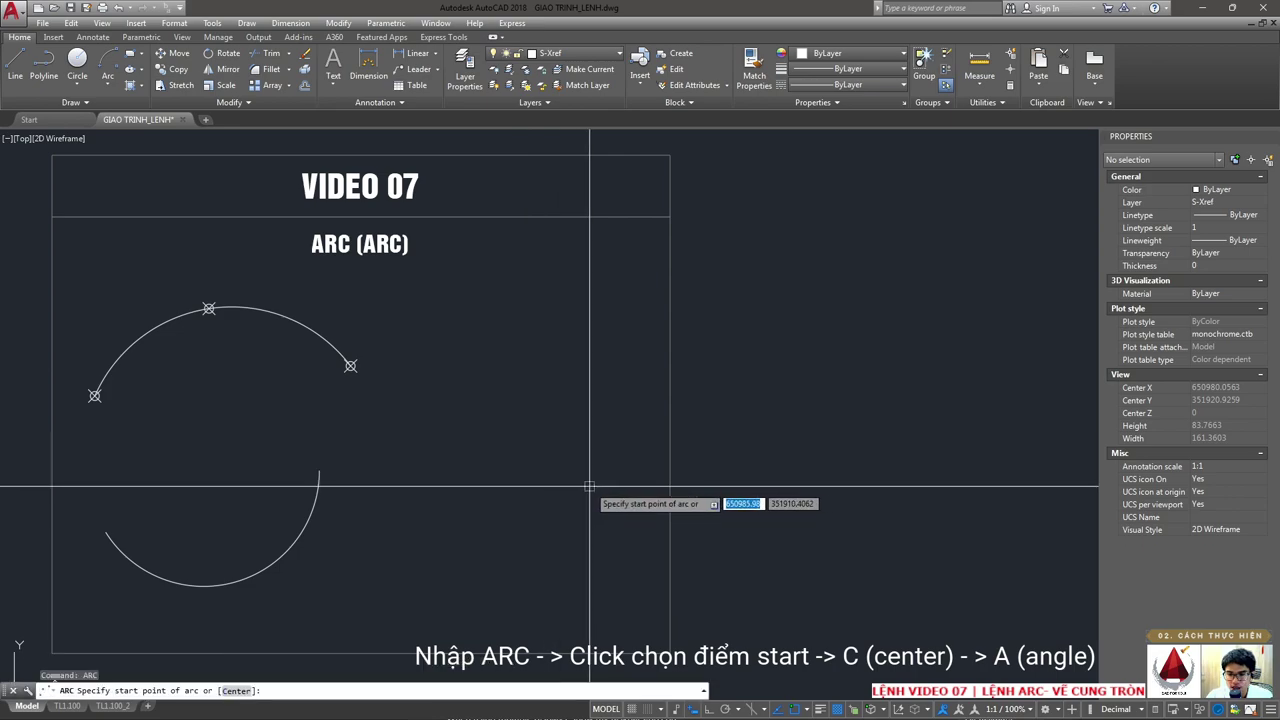
pyautogui.click(597, 481)
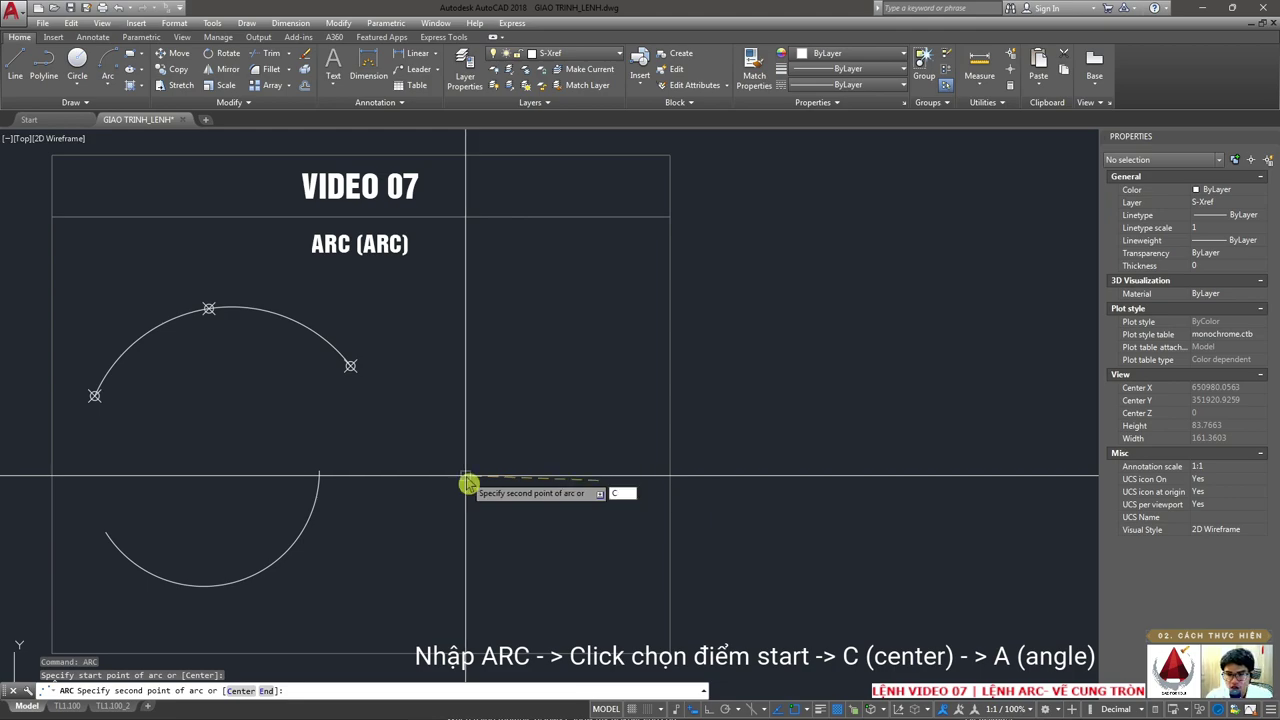
pyautogui.write('C')
pyautogui.press('Return')
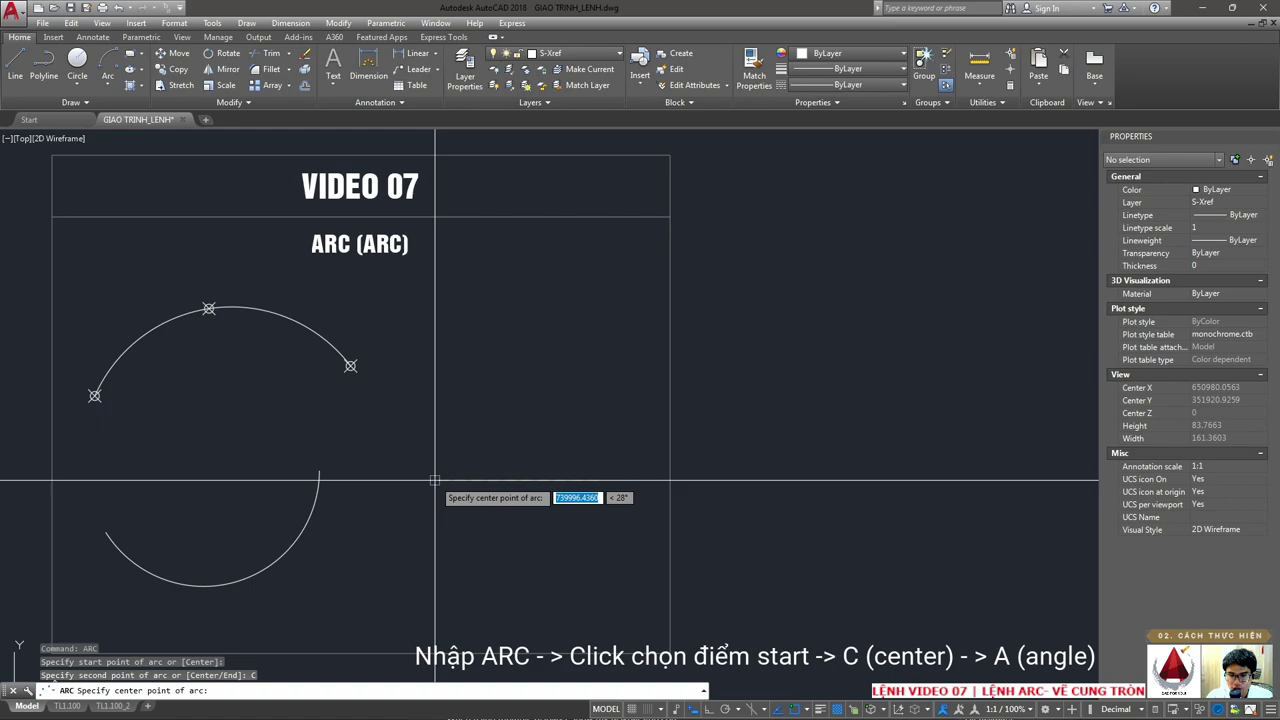
pyautogui.click(435, 480)
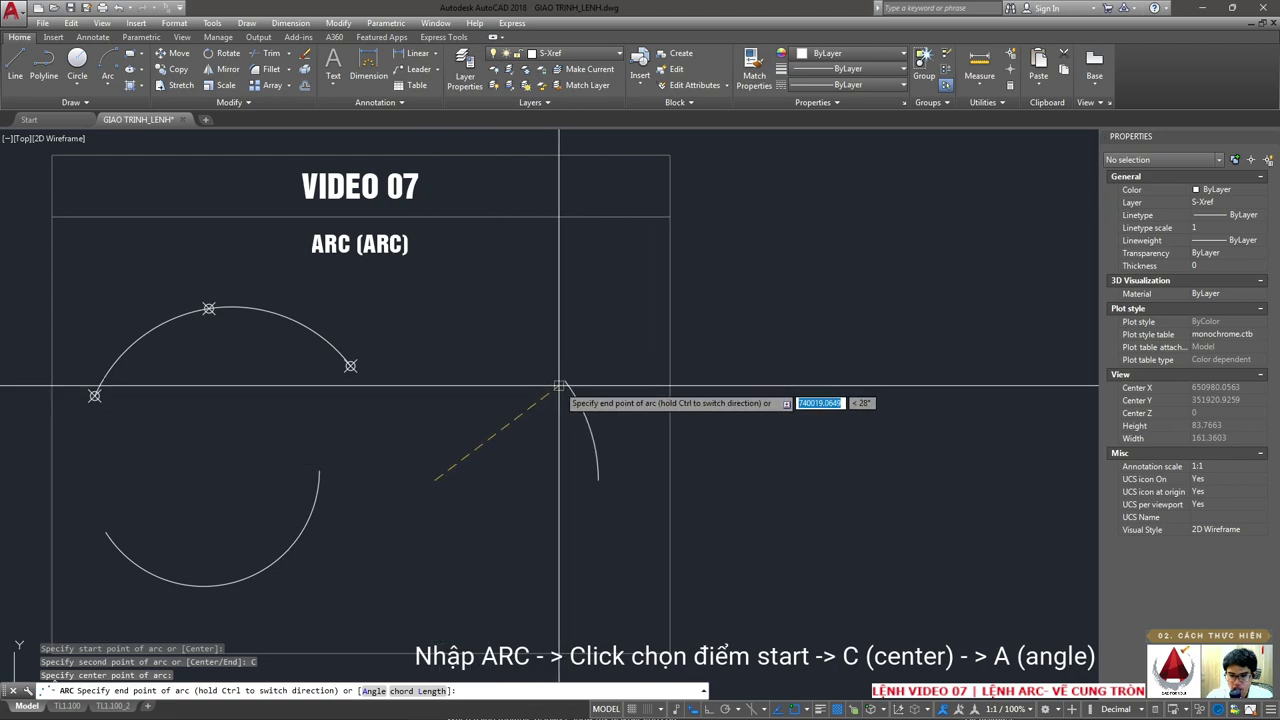
pyautogui.write('A')
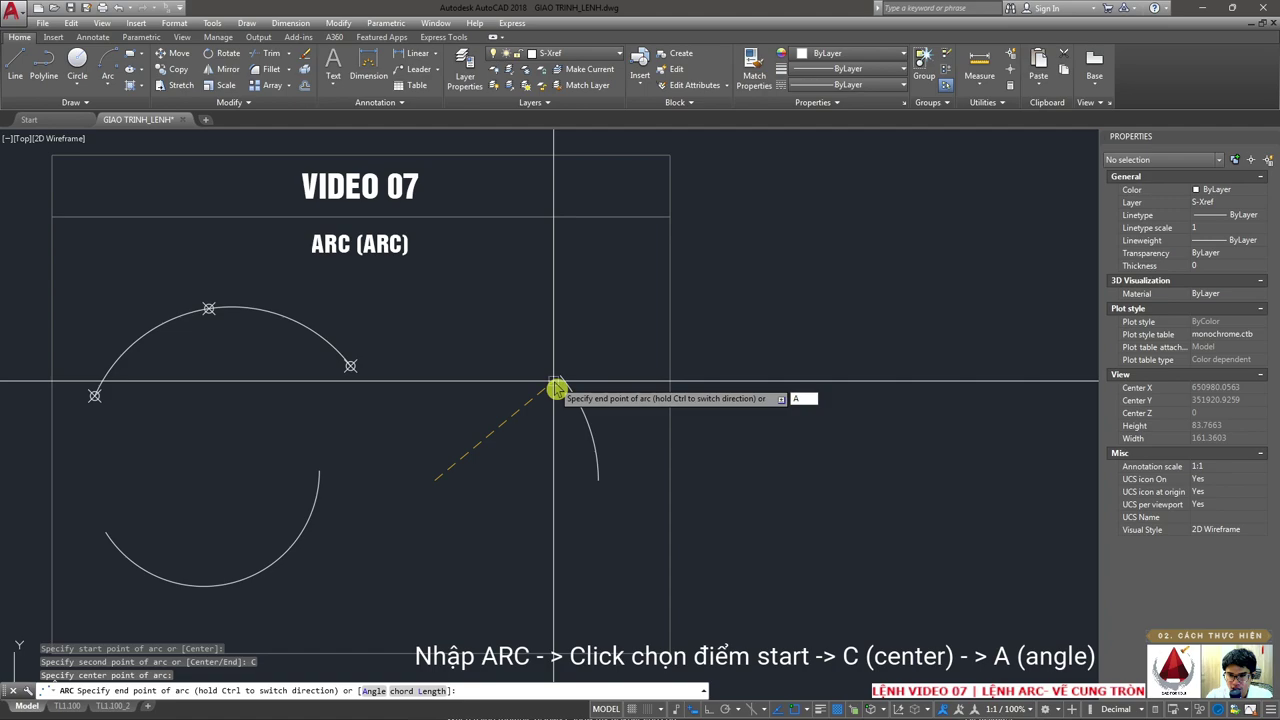
pyautogui.press('Return')
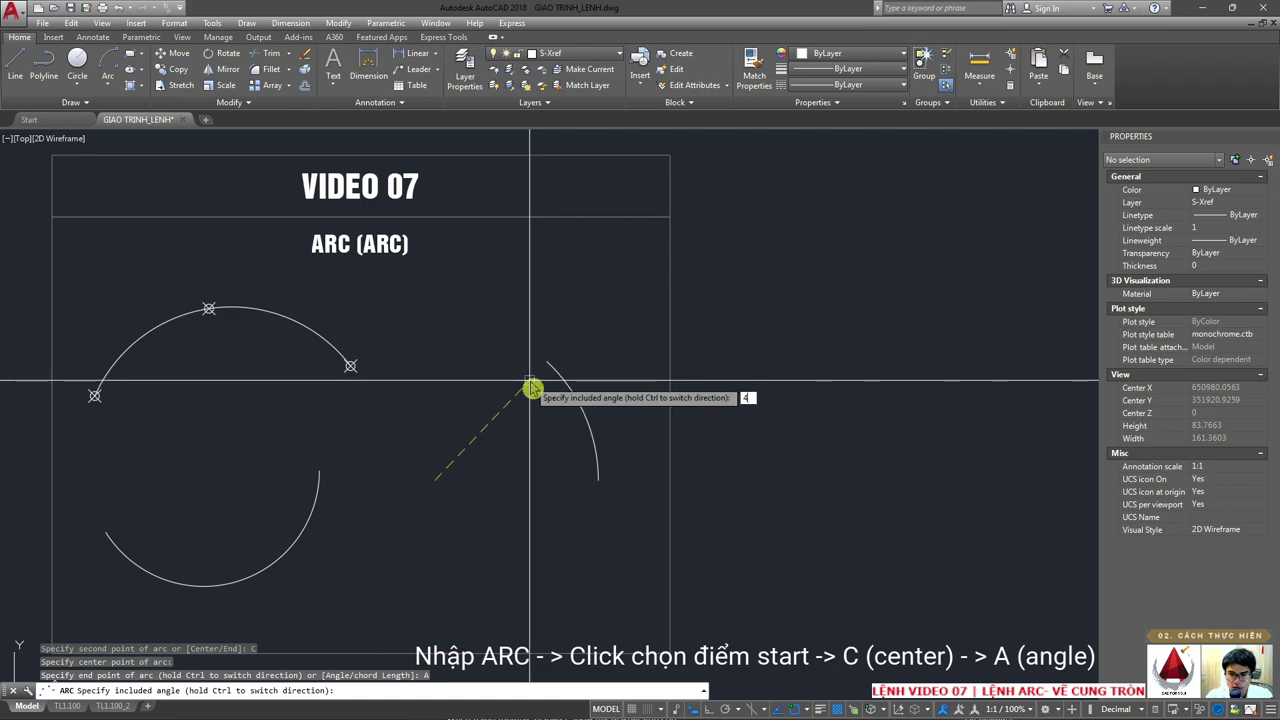
pyautogui.press('Return')
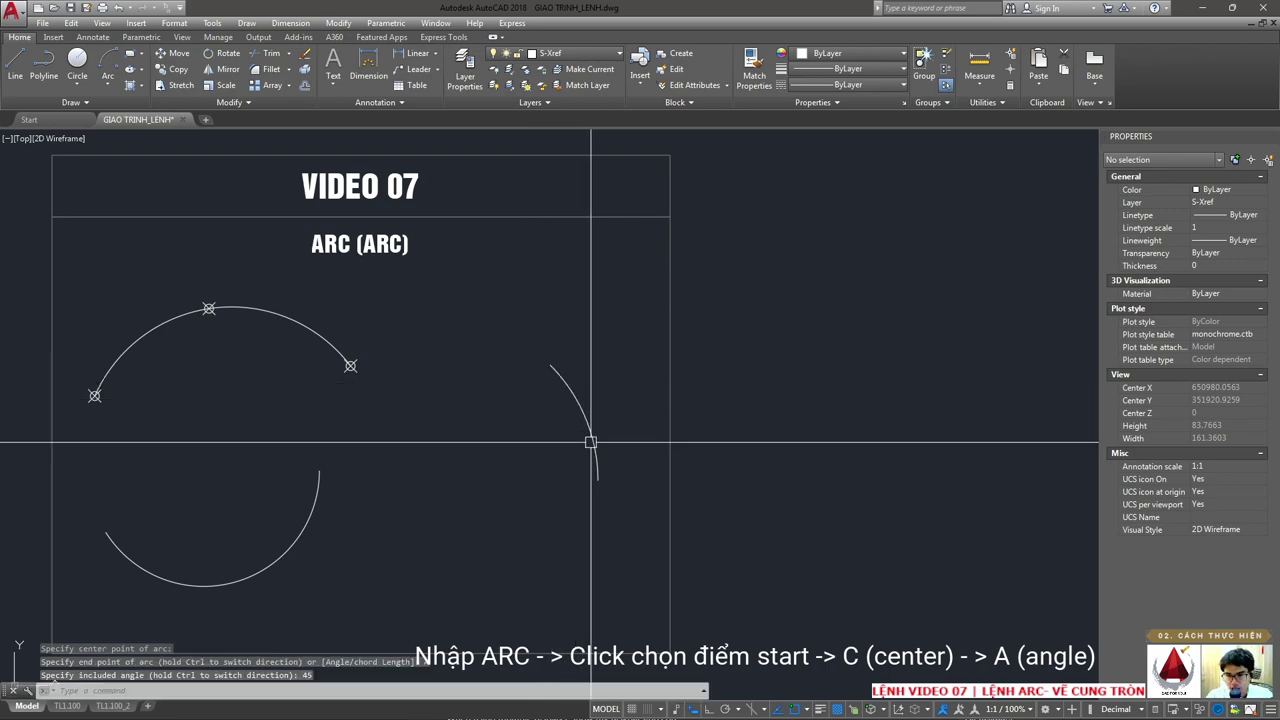
# - Draw a red polyline from the arc's end to its center and back to the start point
pyautogui.write('pl')
pyautogui.press('Return')
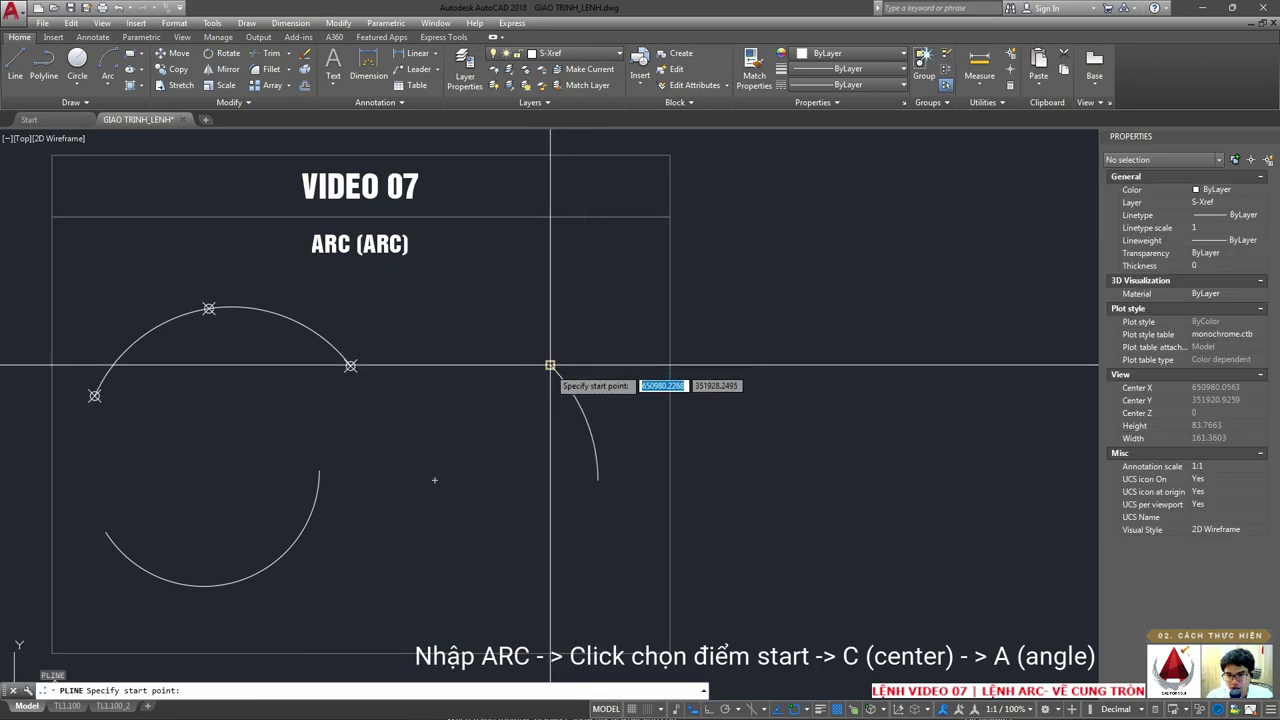
pyautogui.click(549, 366)
pyautogui.click(435, 480)
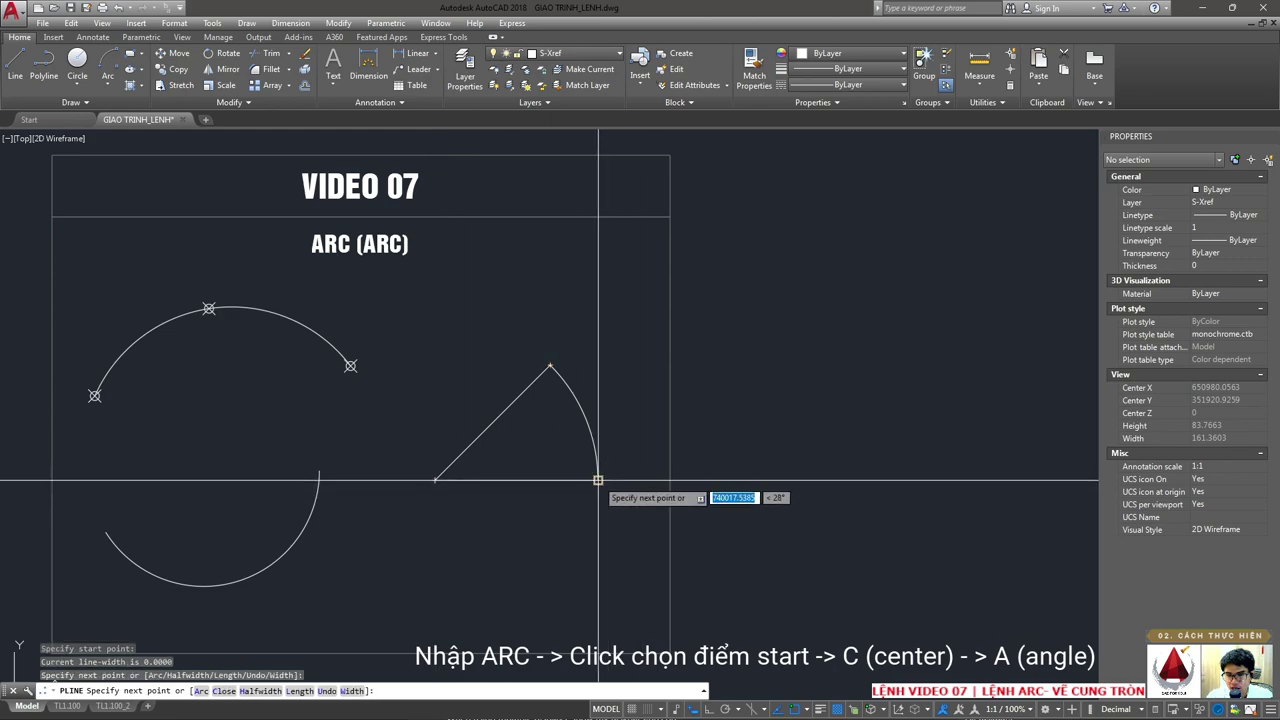
pyautogui.click(598, 480)
pyautogui.press('Escape')
pyautogui.click(488, 510)
pyautogui.click(460, 450)
pyautogui.click(1215, 189)
pyautogui.click(1215, 228)
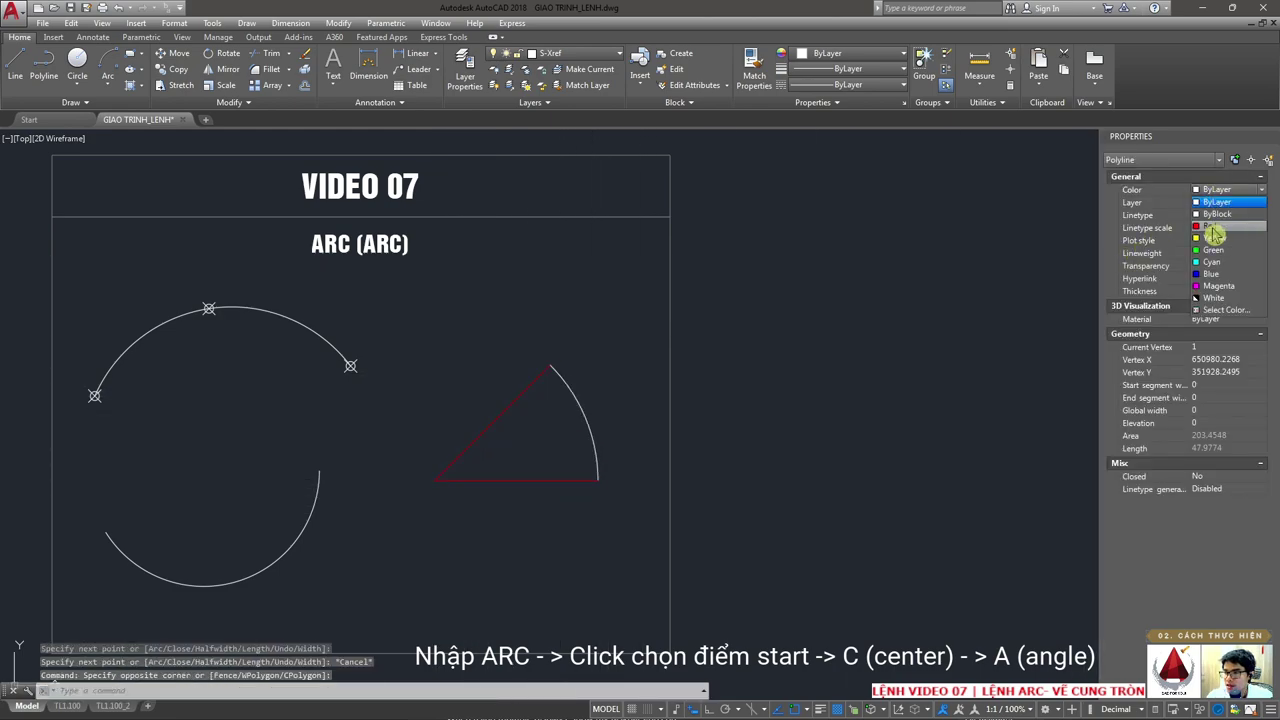
pyautogui.press('Escape')
# - Set the red radius lines' linetype to CENTER
pyautogui.click(491, 380)
pyautogui.click(451, 471)
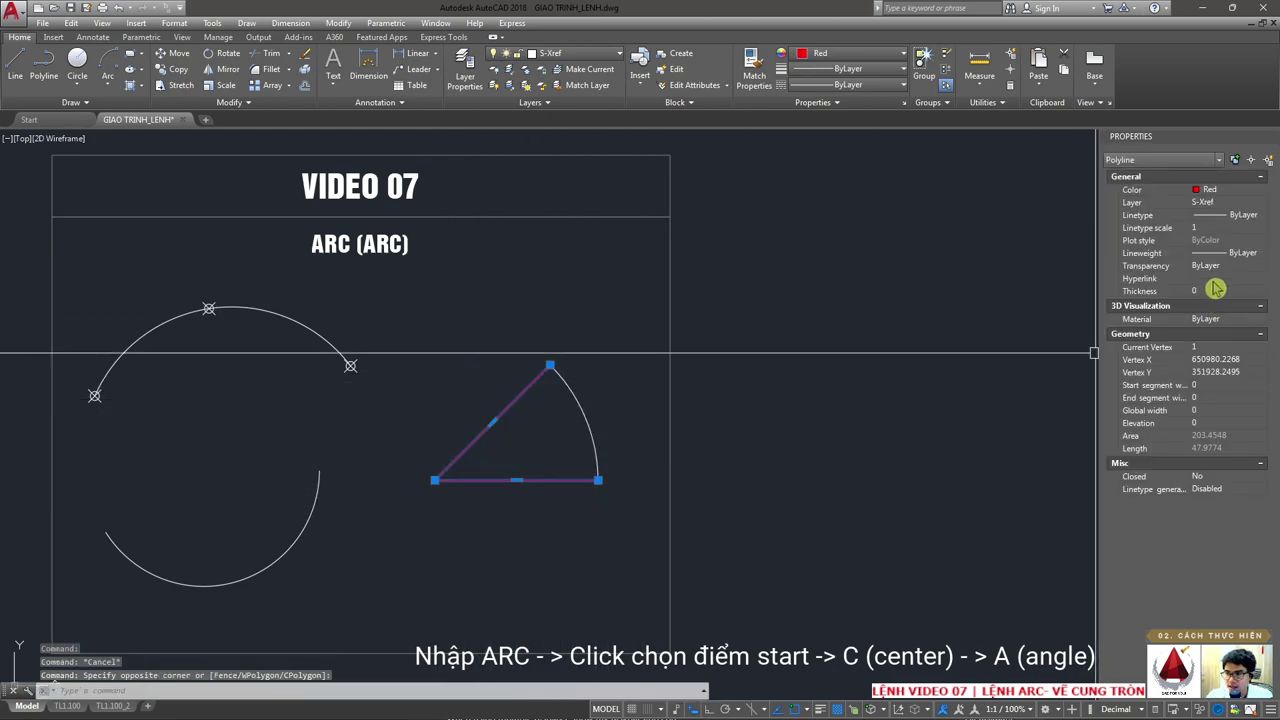
pyautogui.click(1231, 226)
pyautogui.press('Return')
pyautogui.press('Escape')
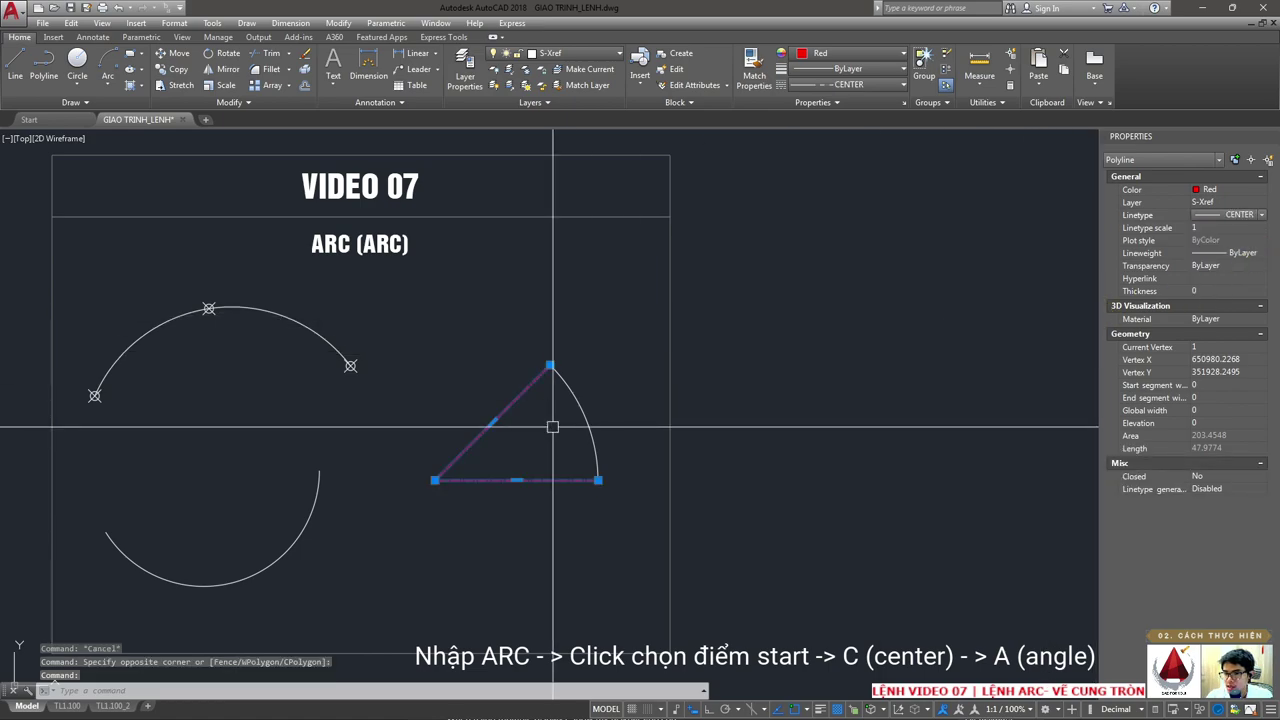
pyautogui.click(572, 394)
pyautogui.click(537, 343)
pyautogui.press('Escape')
pyautogui.press('Escape')
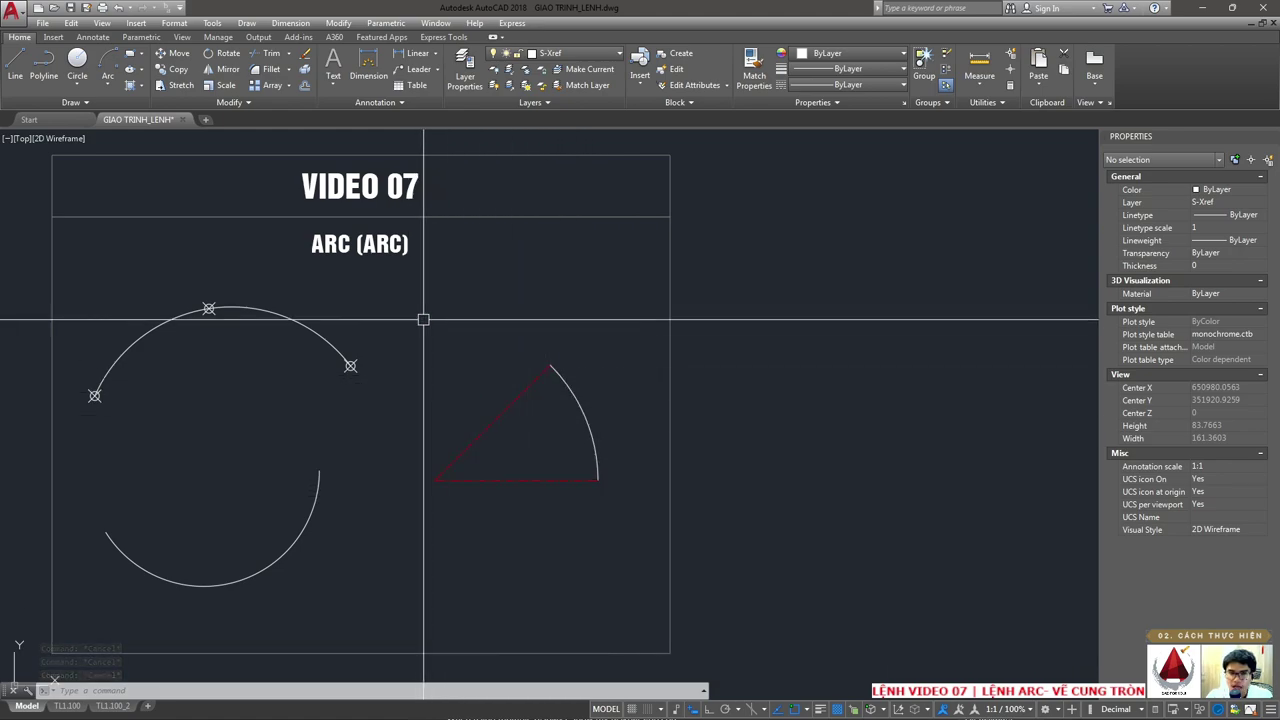
# - Dimension the 45° angle between the upper and lower radius lines, placed inside the sector
pyautogui.click(246, 22)
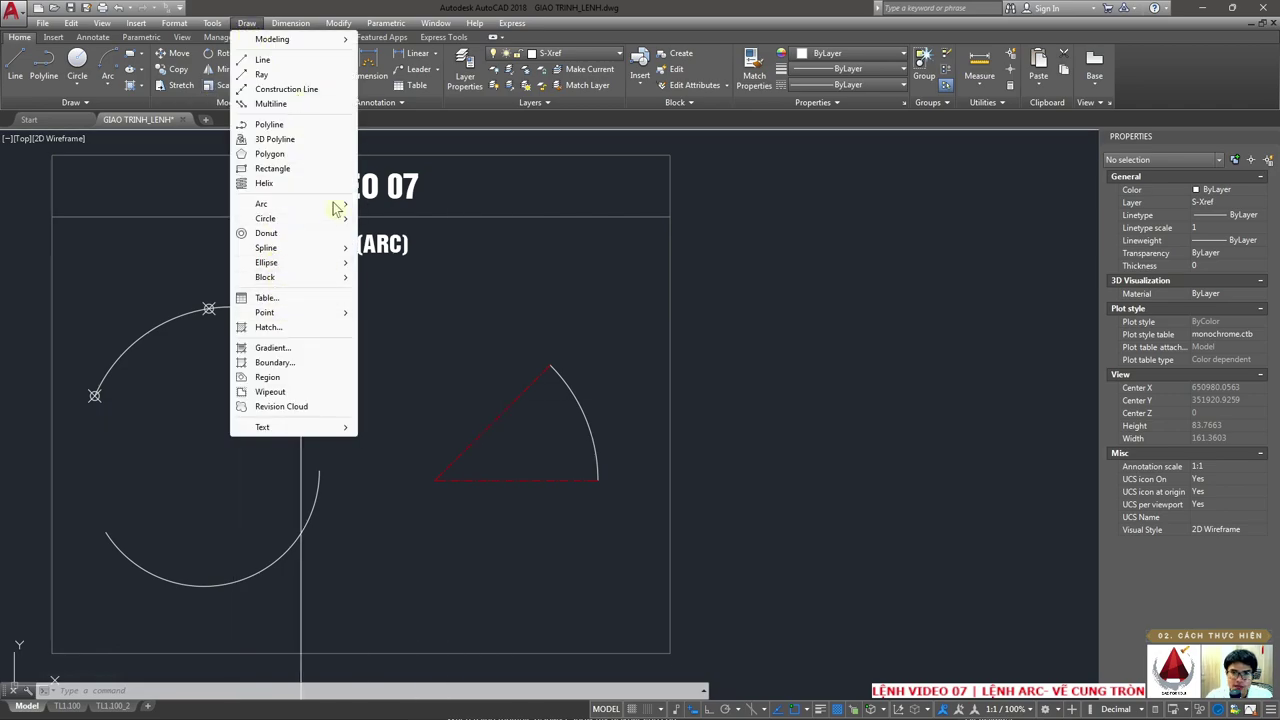
pyautogui.click(300, 168)
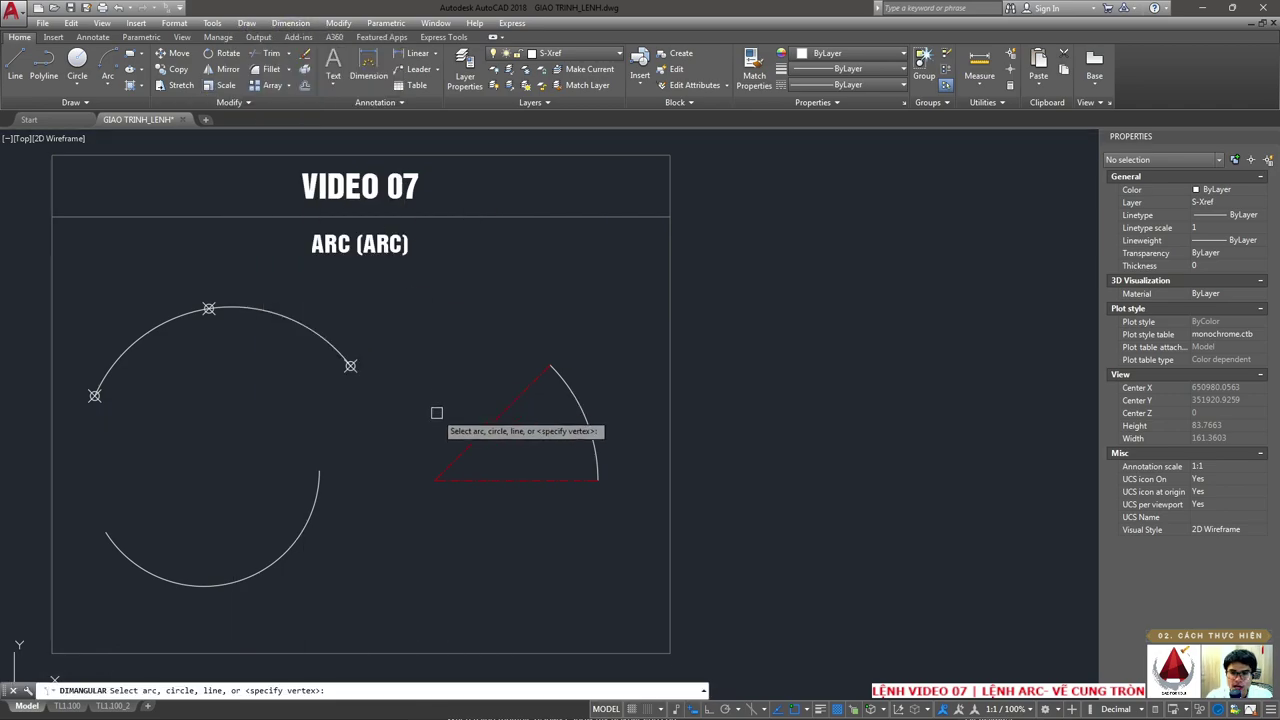
pyautogui.click(482, 481)
pyautogui.click(482, 481)
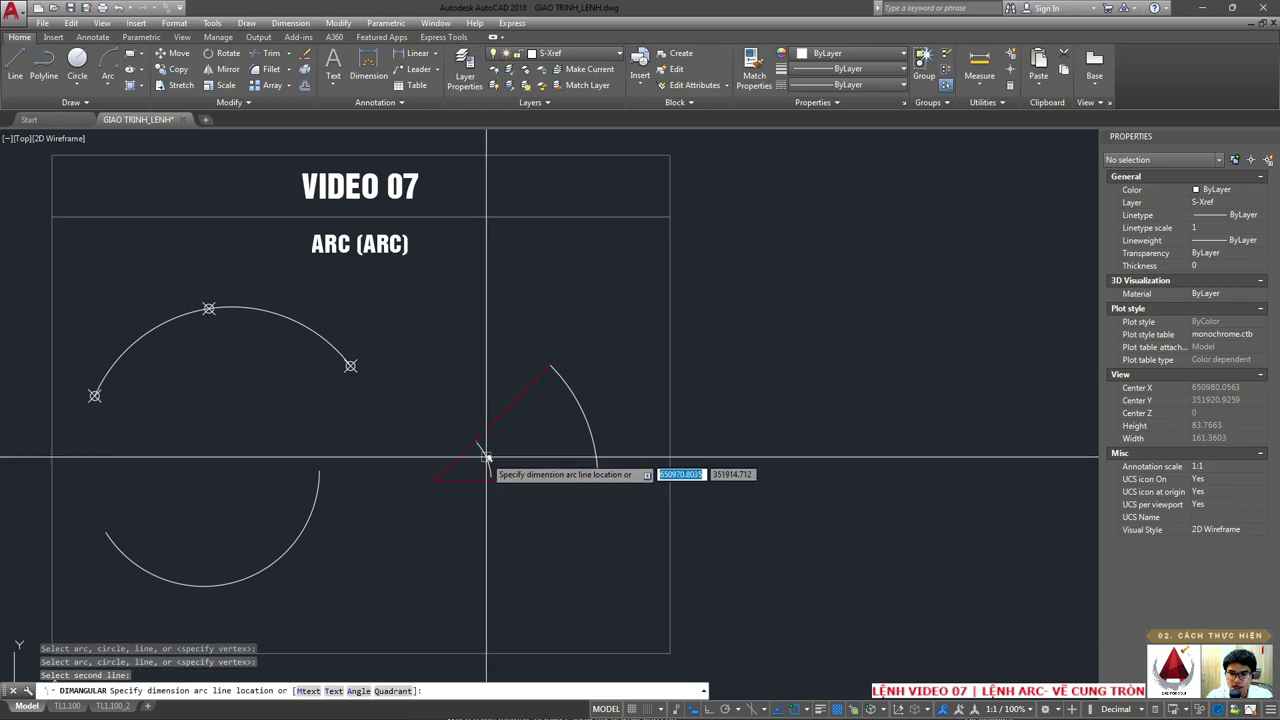
pyautogui.scroll(4, 486, 472)
pyautogui.scroll(2, 463, 471)
pyautogui.scroll(1, 534, 500)
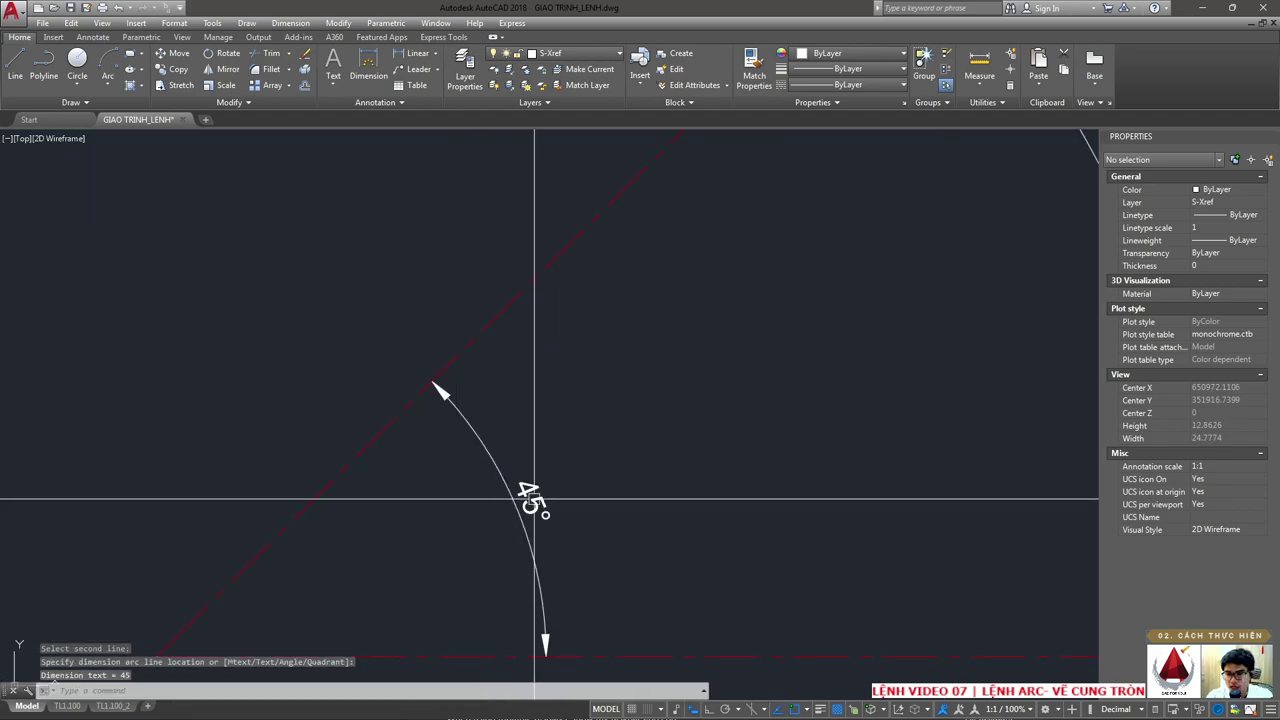
pyautogui.scroll(-2, 634, 471)
pyautogui.scroll(-1, 619, 443)
pyautogui.moveTo(430, 479); pyautogui.dragTo(500, 449, button='middle')
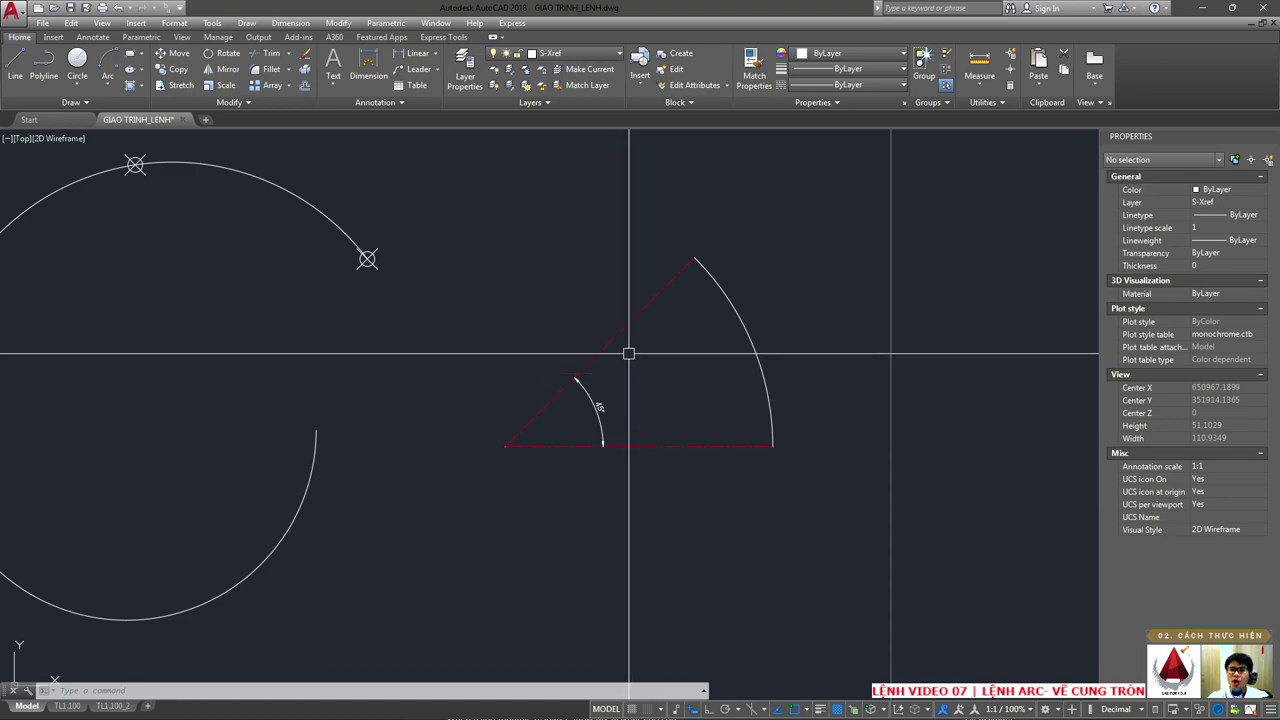
pyautogui.scroll(2, 626, 354)
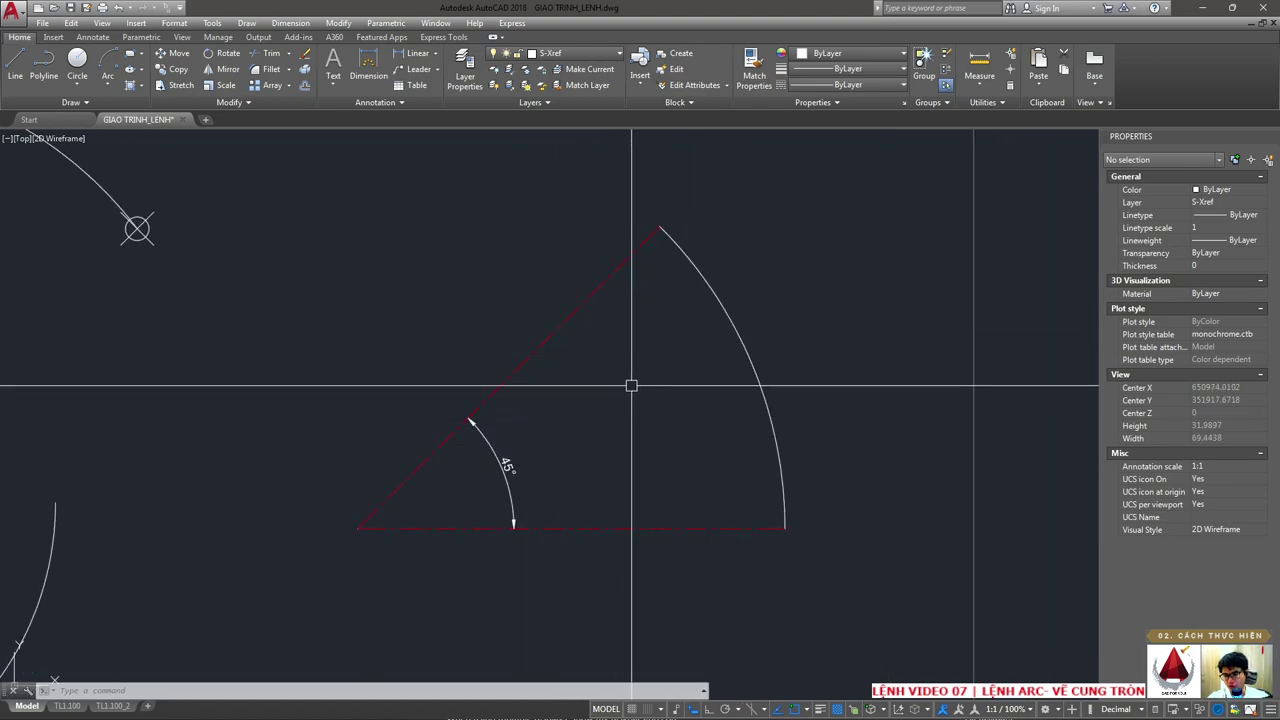
pyautogui.click(631, 421)
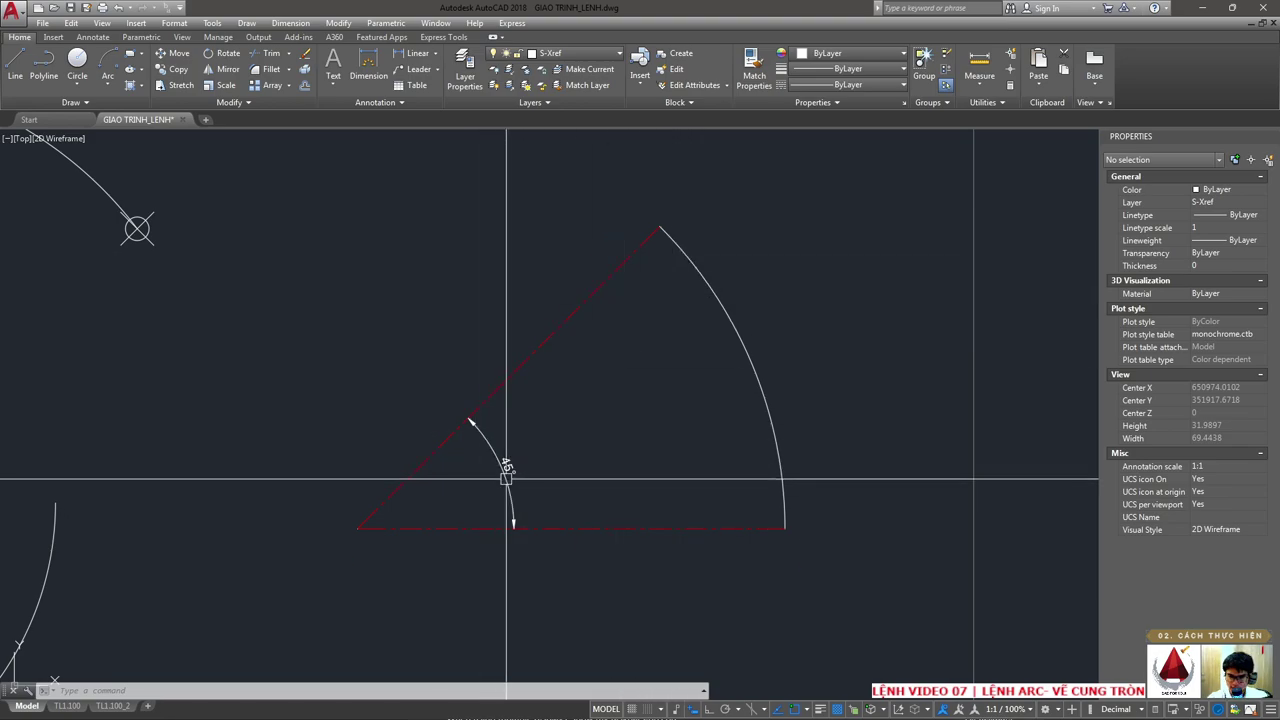
# - Mirror the sector's arc about a horizontal line, then erase the mirrored copy
pyautogui.click(682, 385)
pyautogui.click(537, 263)
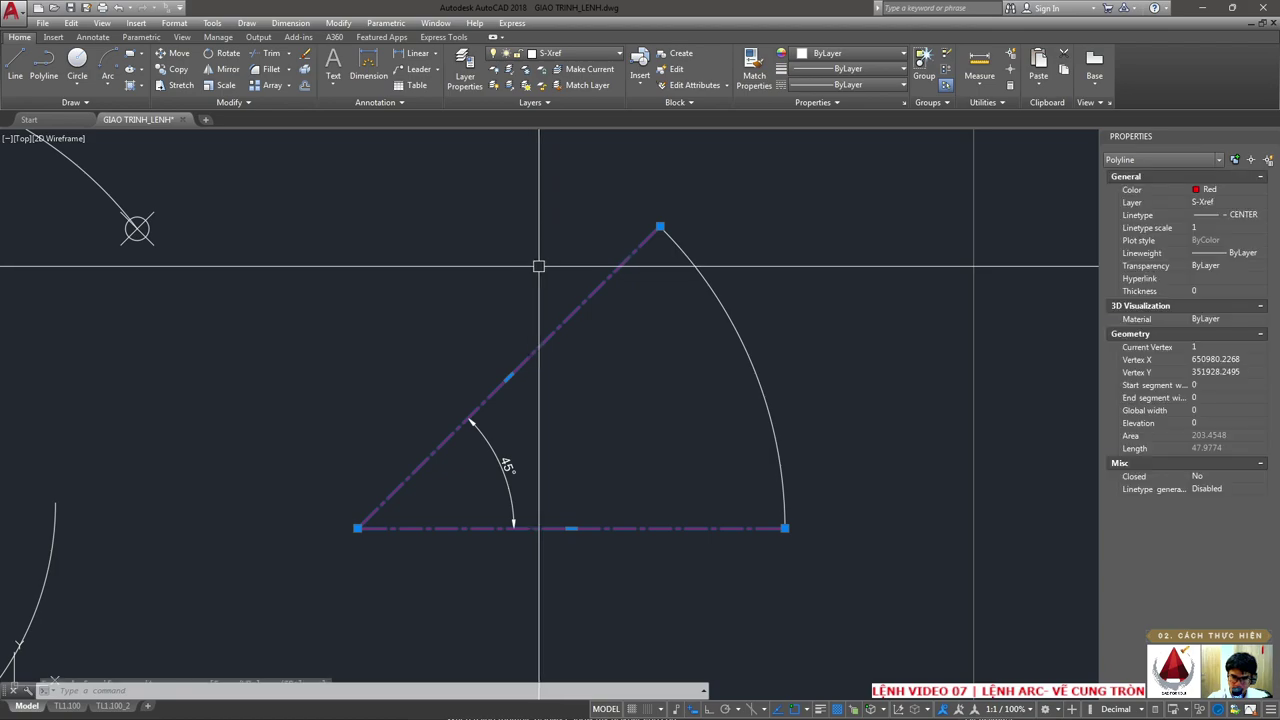
pyautogui.press('Escape')
pyautogui.write('mi')
pyautogui.press('Return')
pyautogui.click(763, 406)
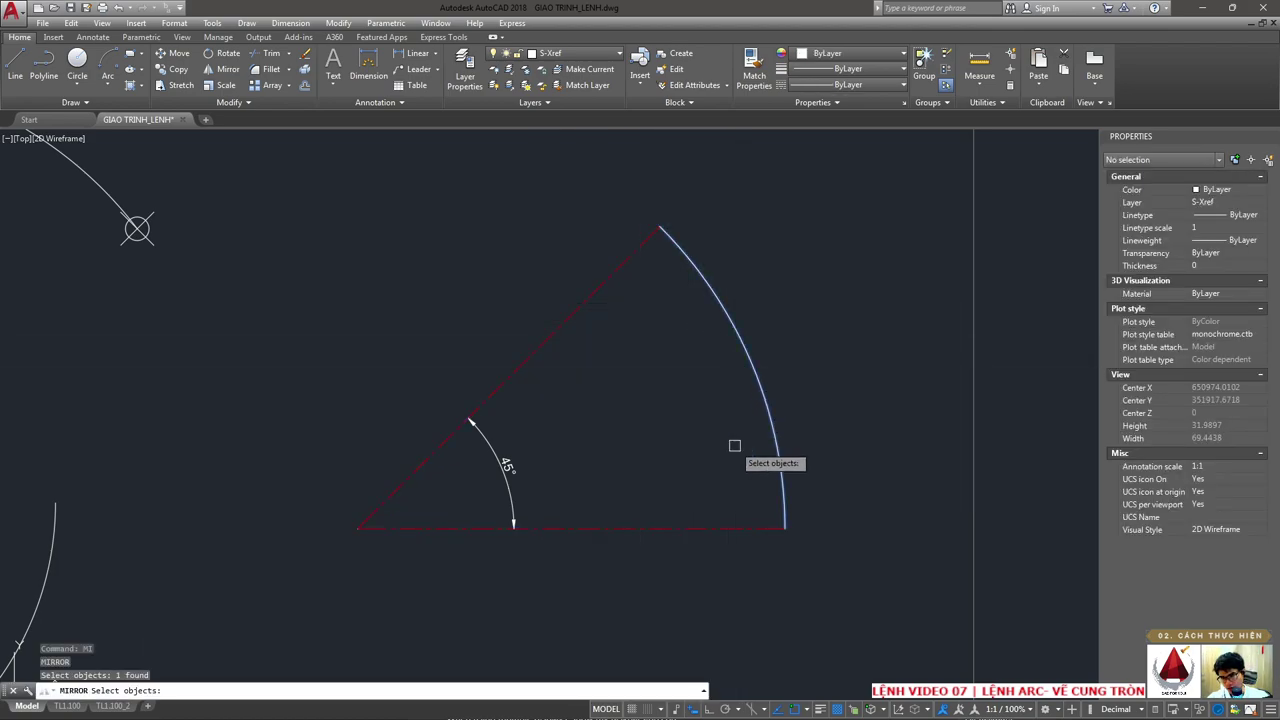
pyautogui.press('Return')
pyautogui.click(618, 534)
pyautogui.click(720, 534)
pyautogui.press('Return')
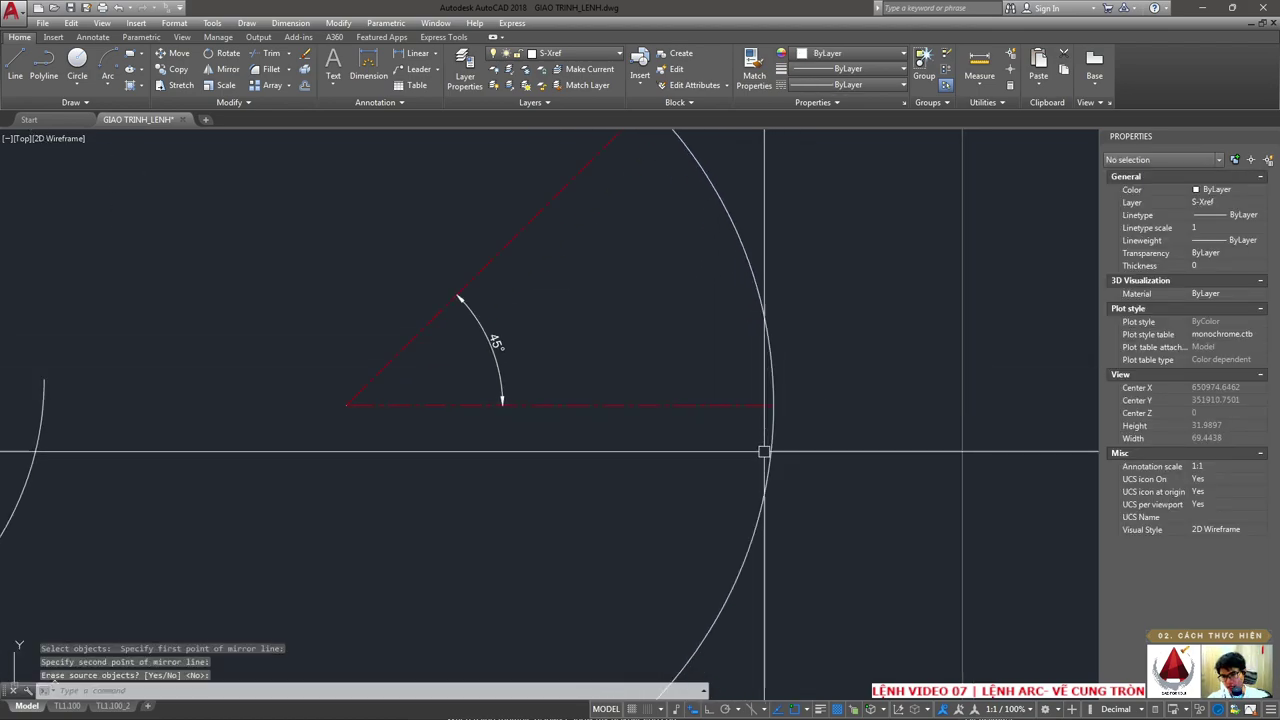
pyautogui.scroll(-2, 775, 466)
pyautogui.press('Return')
pyautogui.click(757, 480)
pyautogui.write('e')
pyautogui.press('Return')
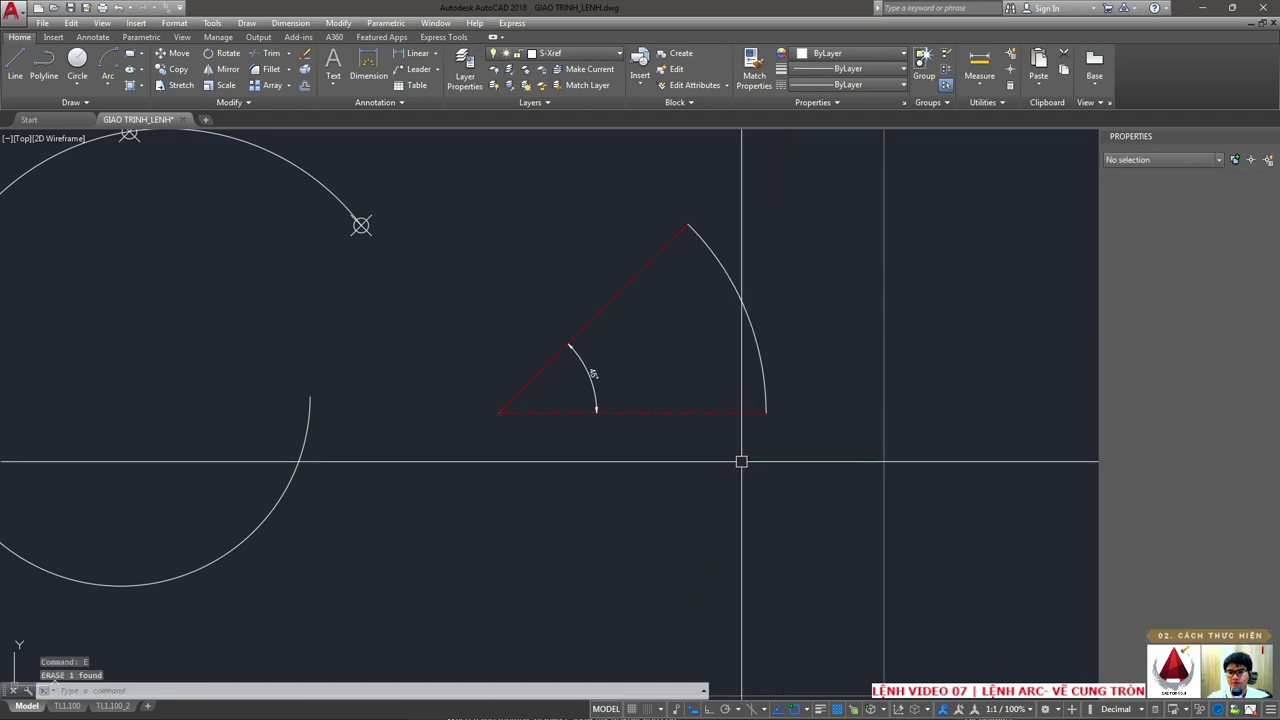
# - Create a horizontal line below the sector and give it the red CENTER style with MATCHPROP
pyautogui.write('c')
pyautogui.press('BackSpace')
pyautogui.write('pl')
pyautogui.press('Return')
pyautogui.click(498, 411)
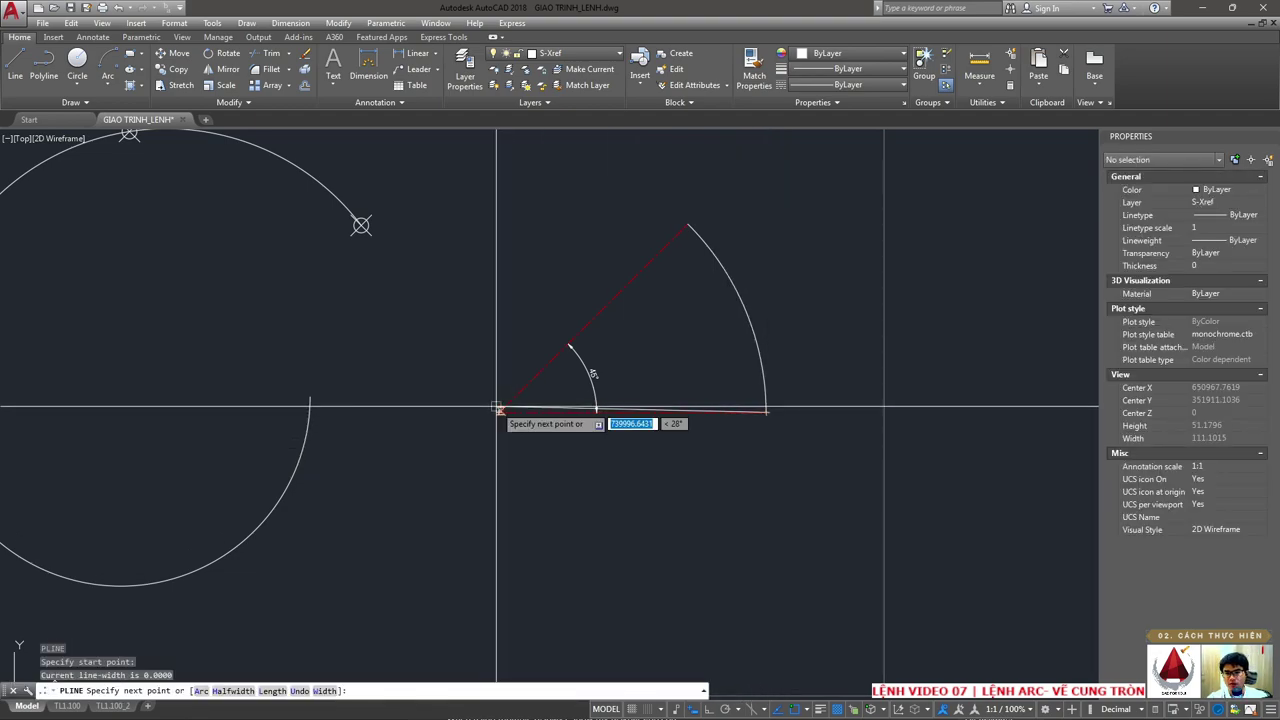
pyautogui.press('Escape')
pyautogui.write('m')
pyautogui.press('Return')
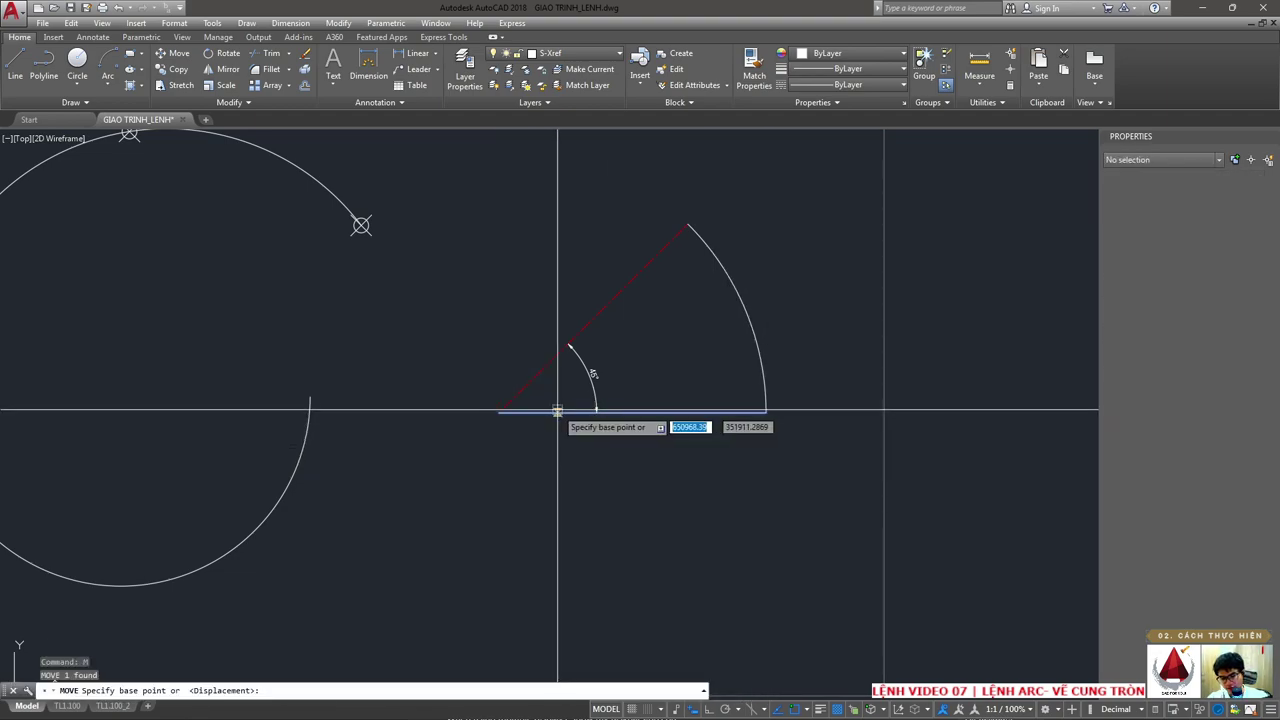
pyautogui.press('F8')
pyautogui.click(557, 420)
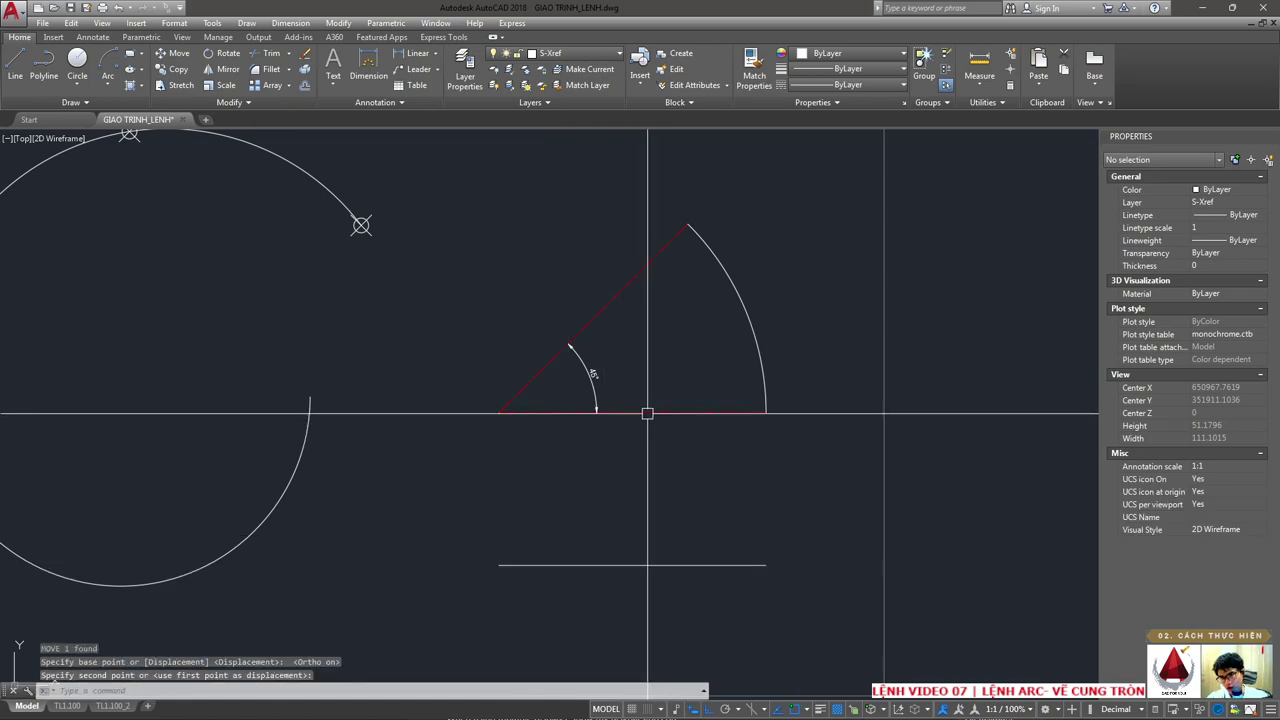
pyautogui.press('Escape')
pyautogui.write('a')
pyautogui.press('Return')
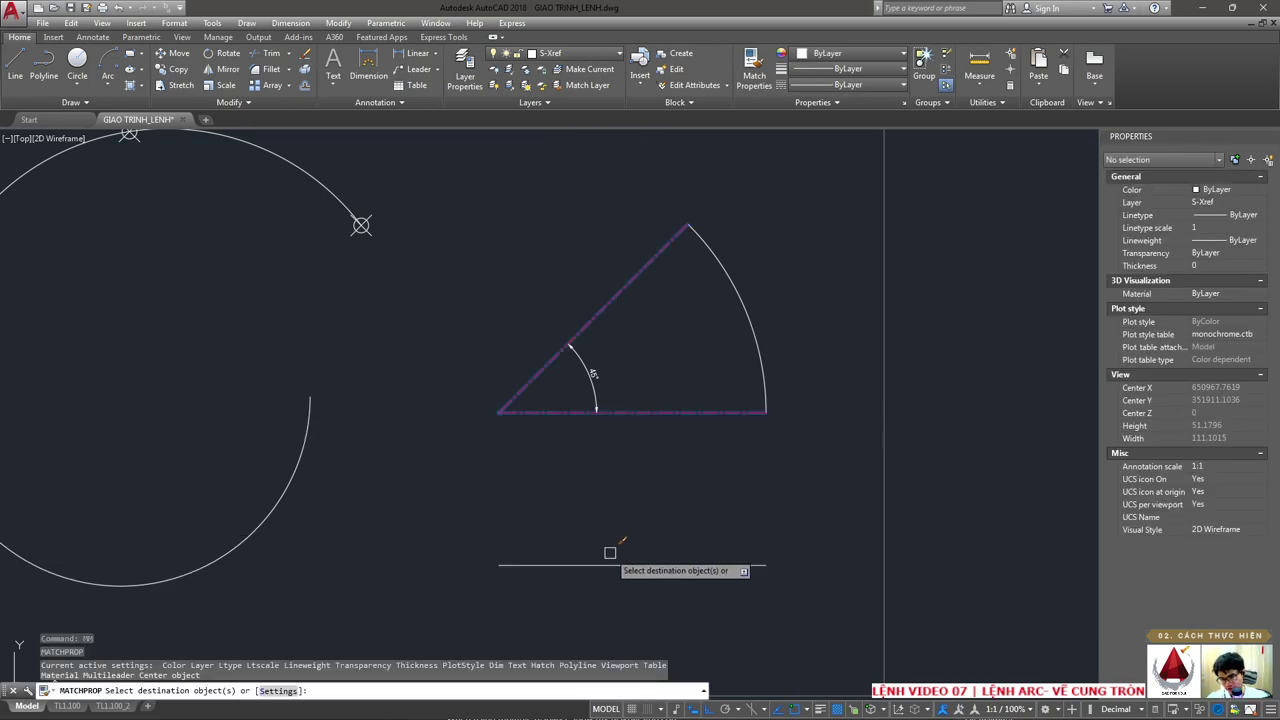
pyautogui.press('Escape')
# - Pan down and move the selected sector objects to reposition them
pyautogui.moveTo(704, 550); pyautogui.dragTo(654, 420, button='middle')
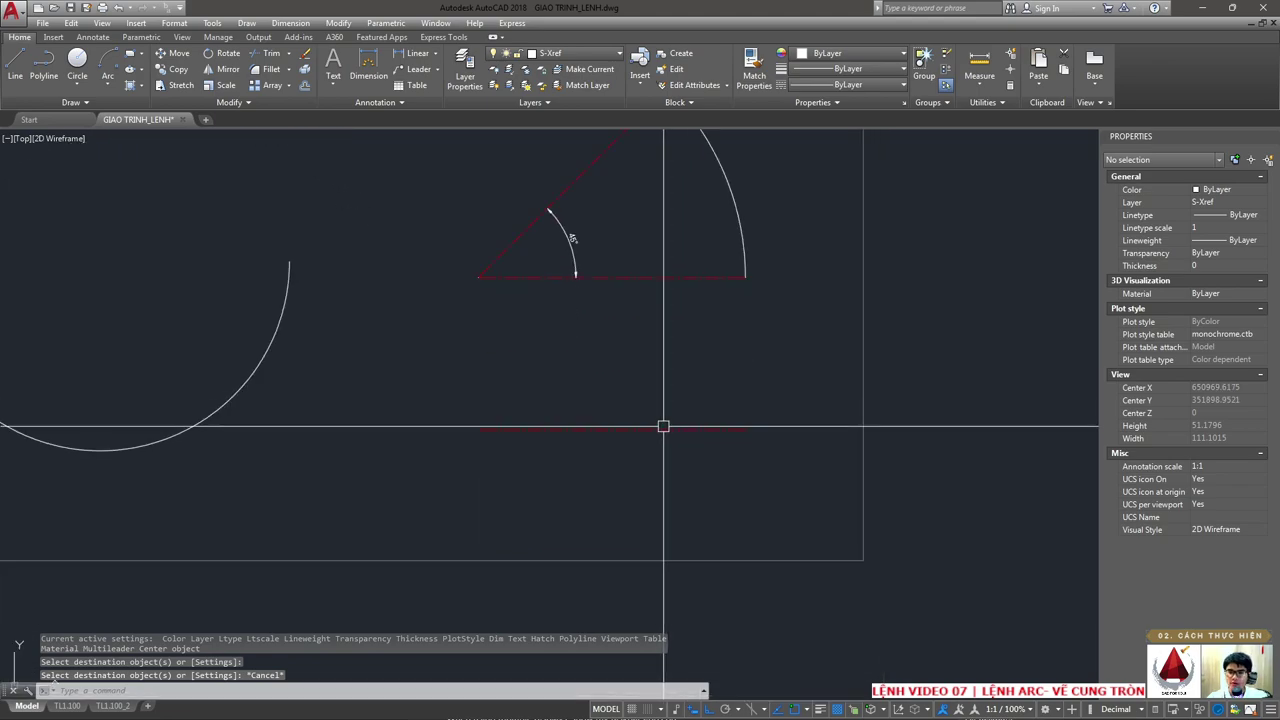
pyautogui.scroll(-2, 663, 423)
pyautogui.write('m')
pyautogui.press('Return')
pyautogui.click(720, 568)
pyautogui.click(584, 358)
pyautogui.press('Return')
pyautogui.click(629, 330)
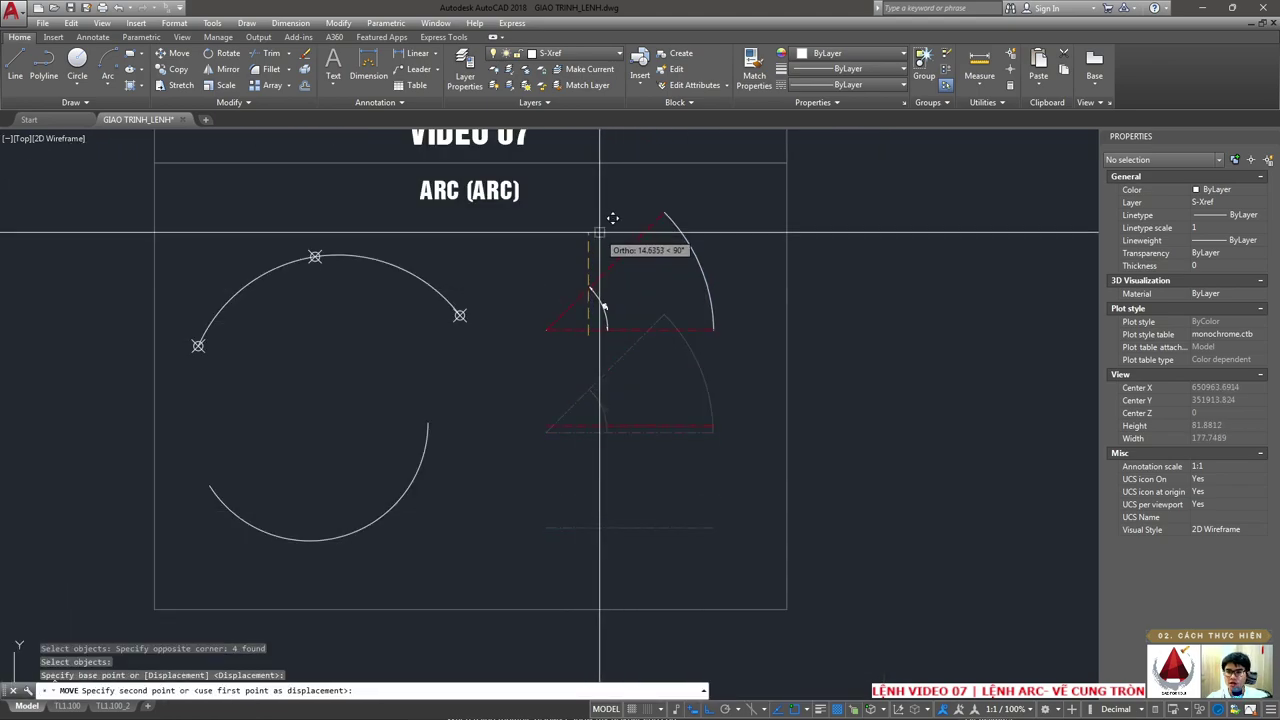
pyautogui.scroll(2, 600, 418)
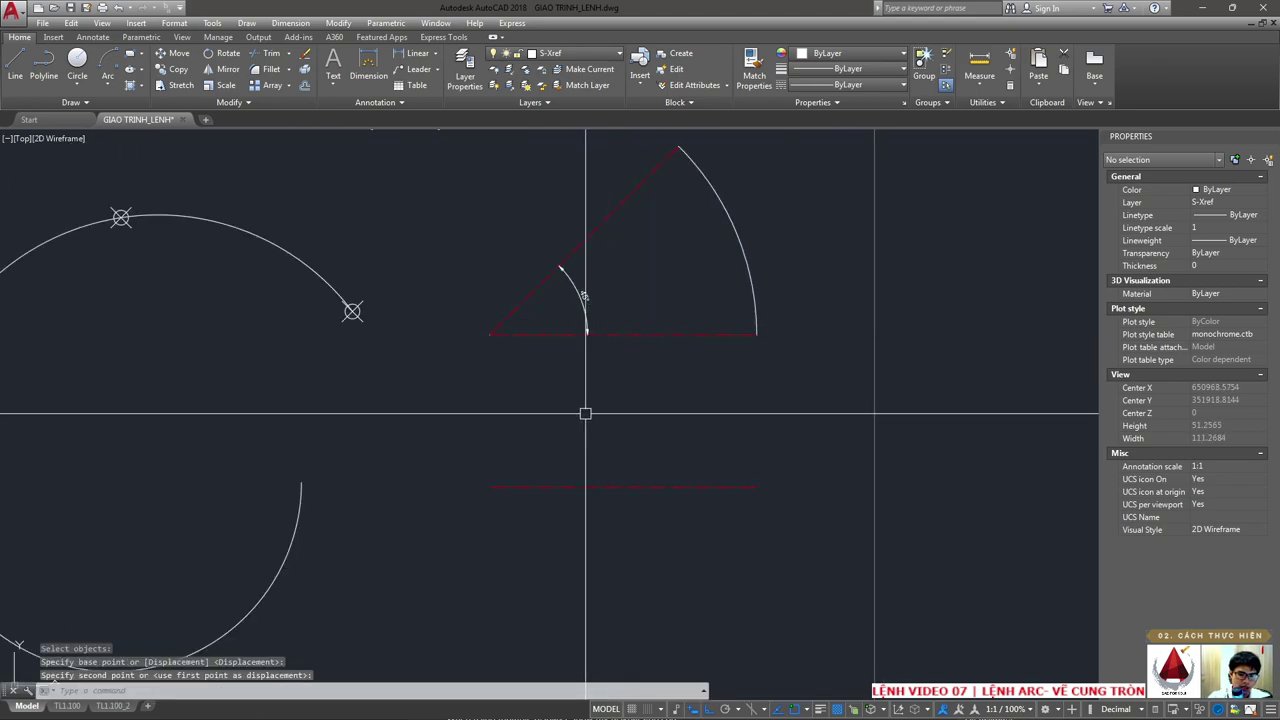
pyautogui.write('ARR')
pyautogui.click(585, 414)
# - Start an arc at the lower red line's right end, centered on the line's left end
pyautogui.press('Escape')
pyautogui.write('a')
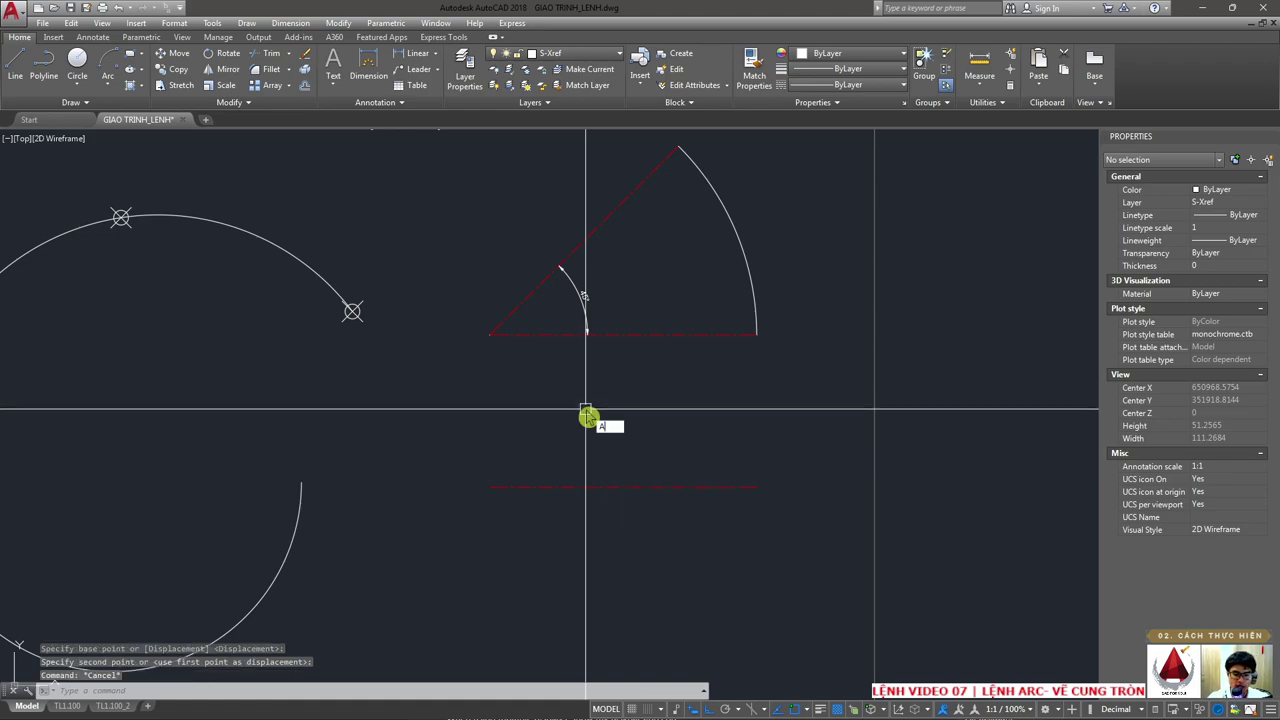
pyautogui.press('Escape')
pyautogui.write('ar')
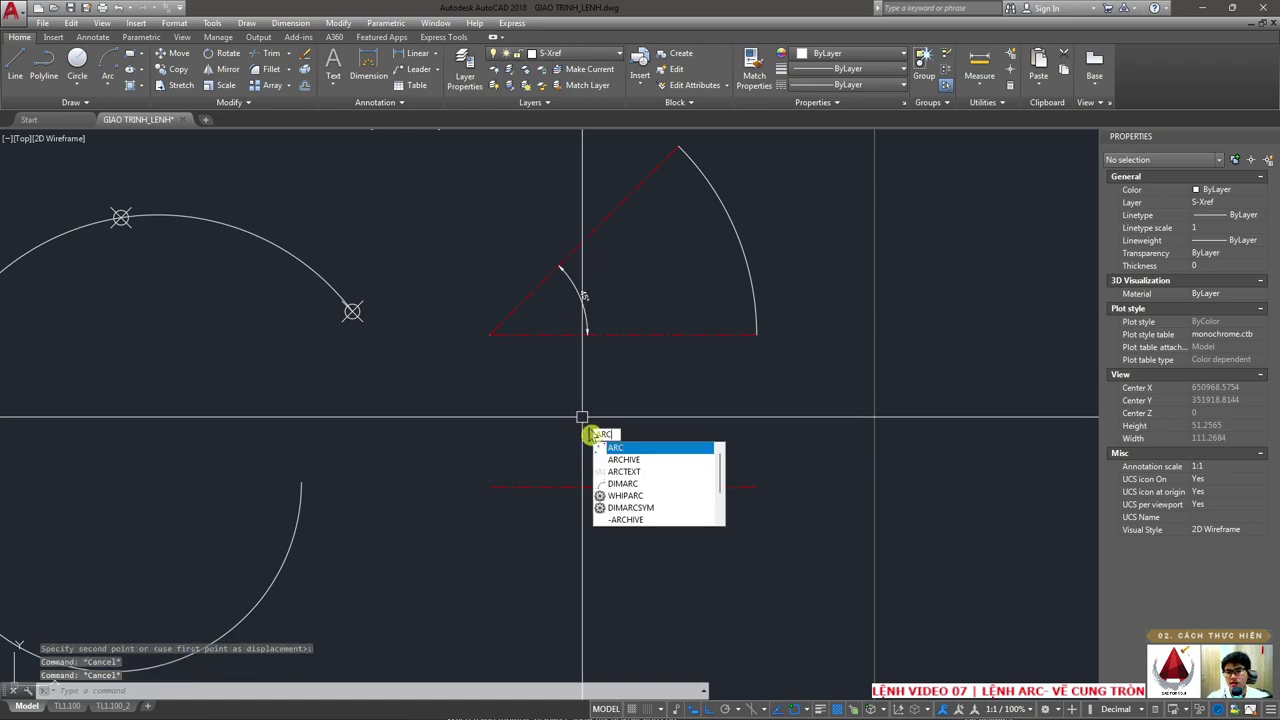
pyautogui.press('Return')
pyautogui.click(756, 487)
pyautogui.write('C')
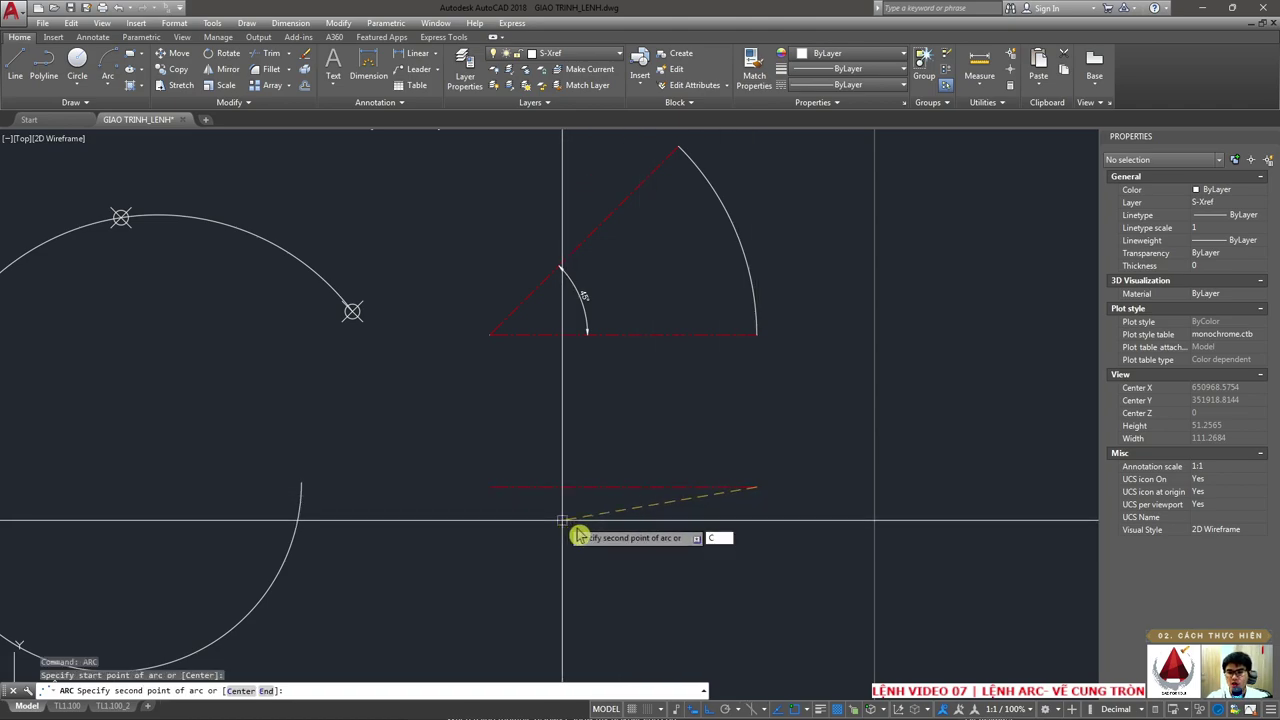
pyautogui.press('Return')
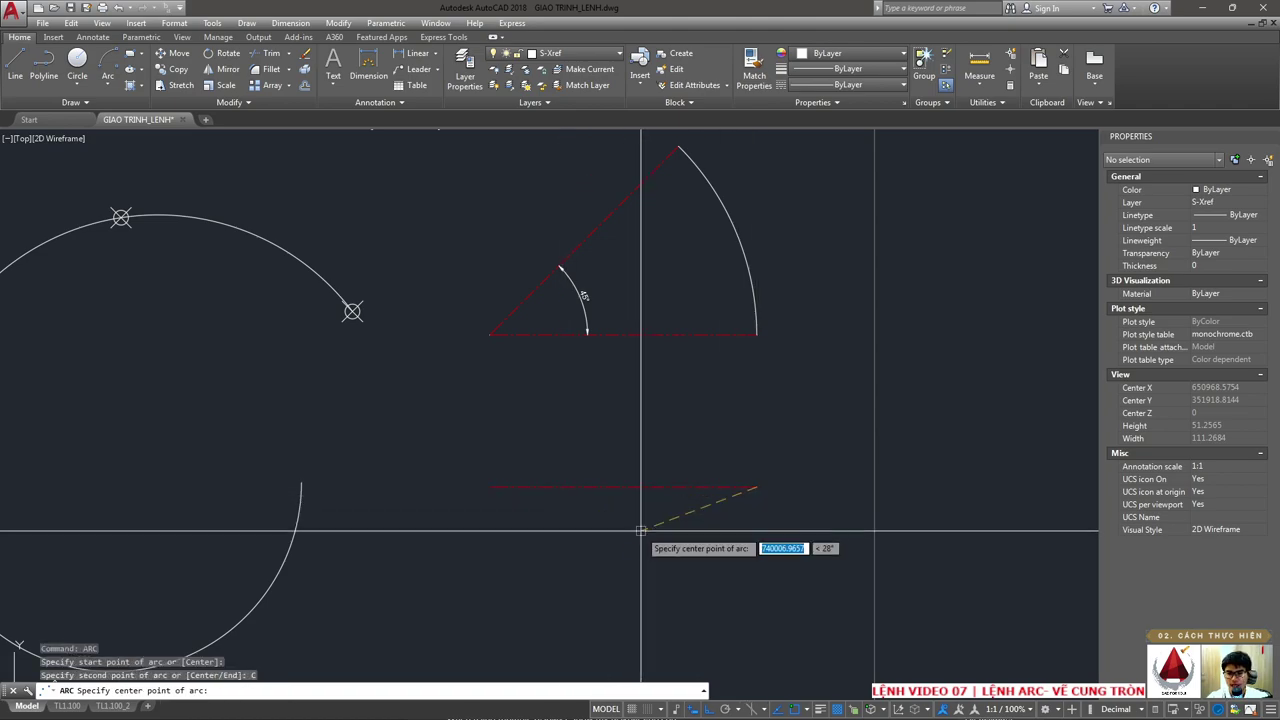
pyautogui.click(490, 487)
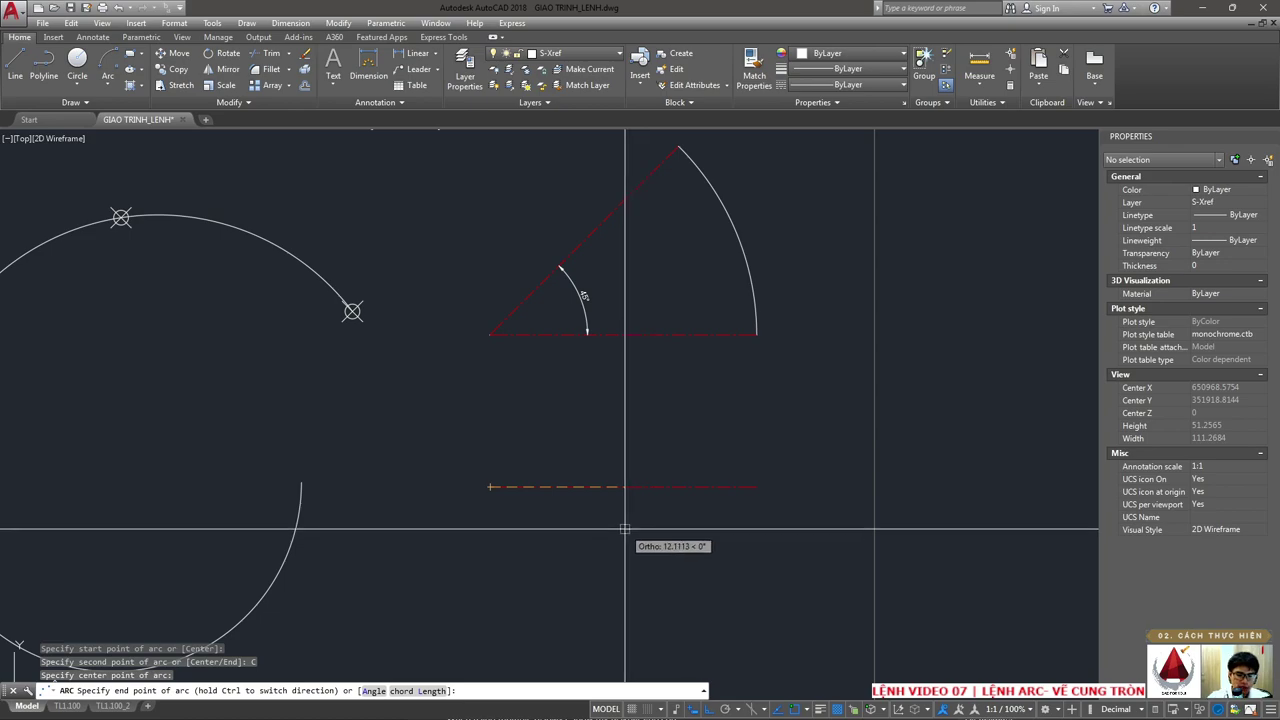
# - Give the arc a -45° included angle so it sweeps clockwise downward
pyautogui.write('A')
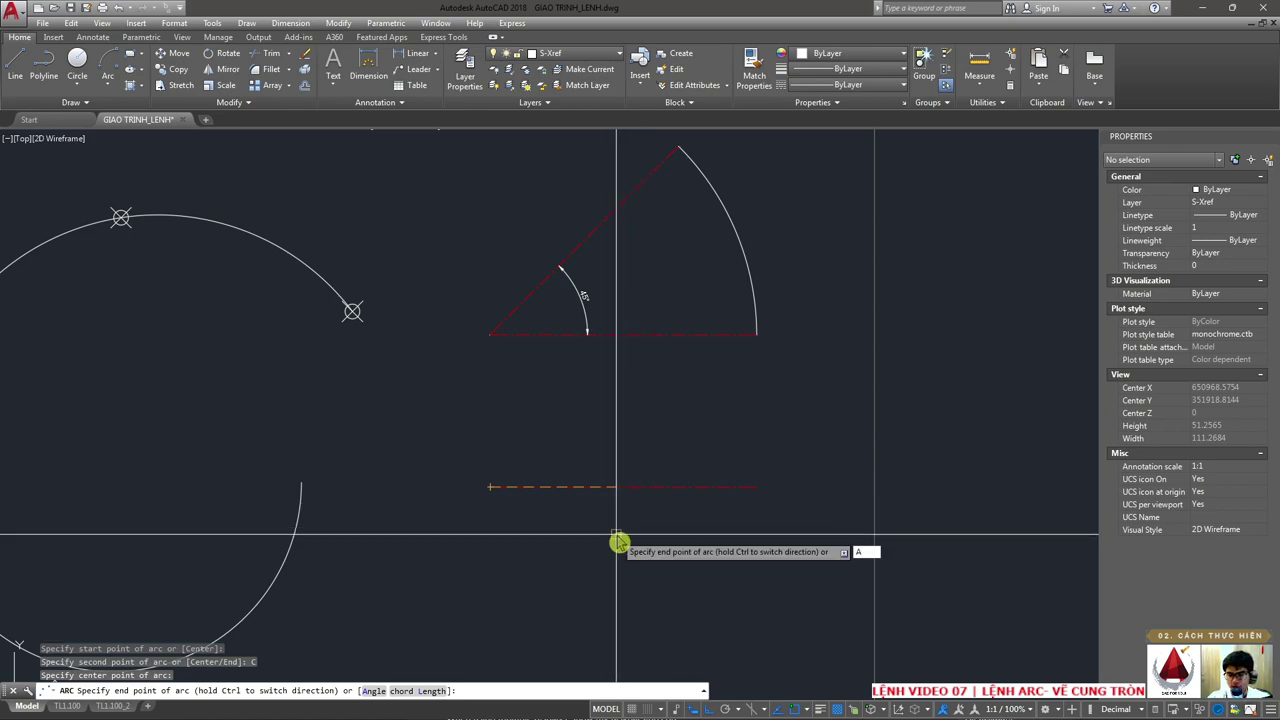
pyautogui.press('Return')
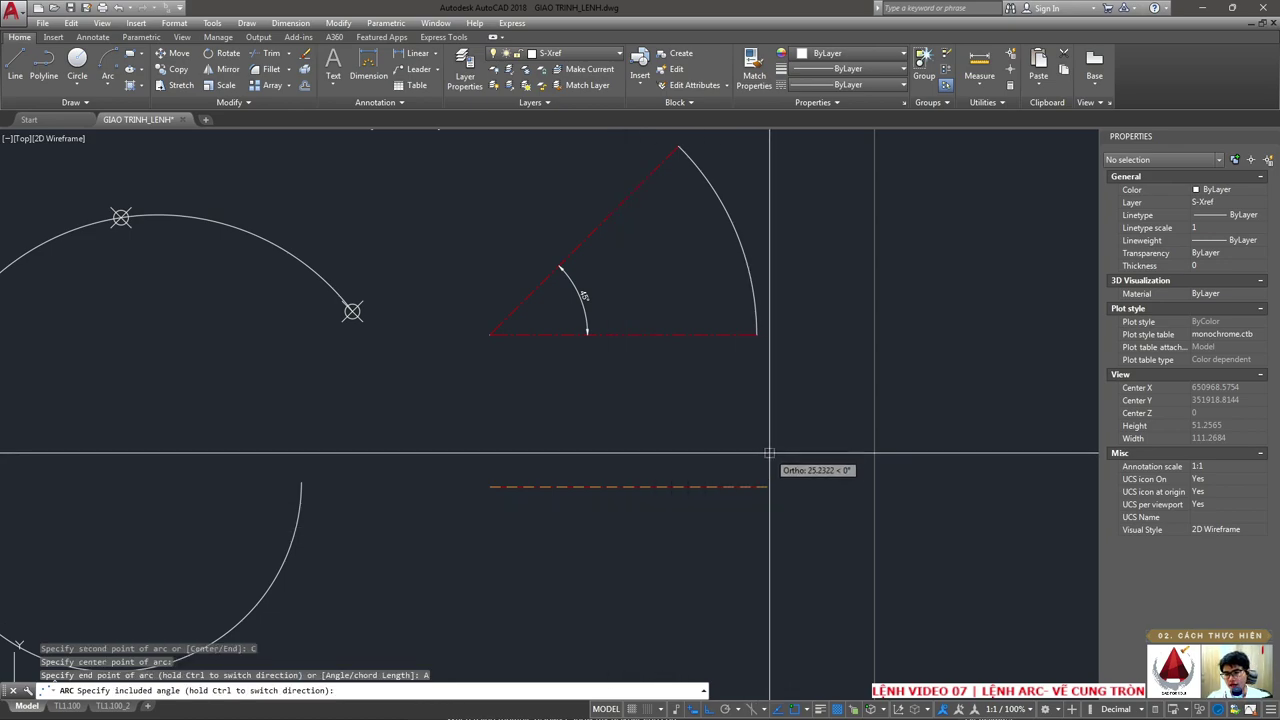
pyautogui.press('F8')
pyautogui.write('-45')
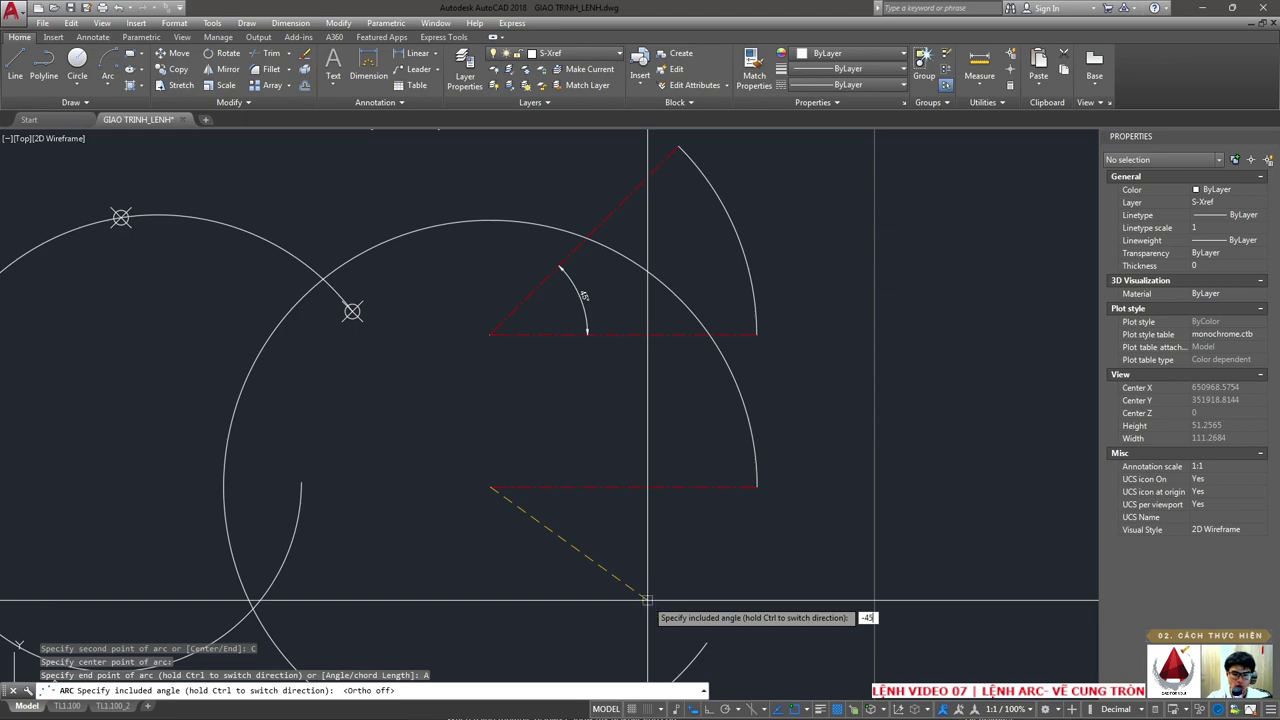
pyautogui.press('Return')
pyautogui.click(723, 603)
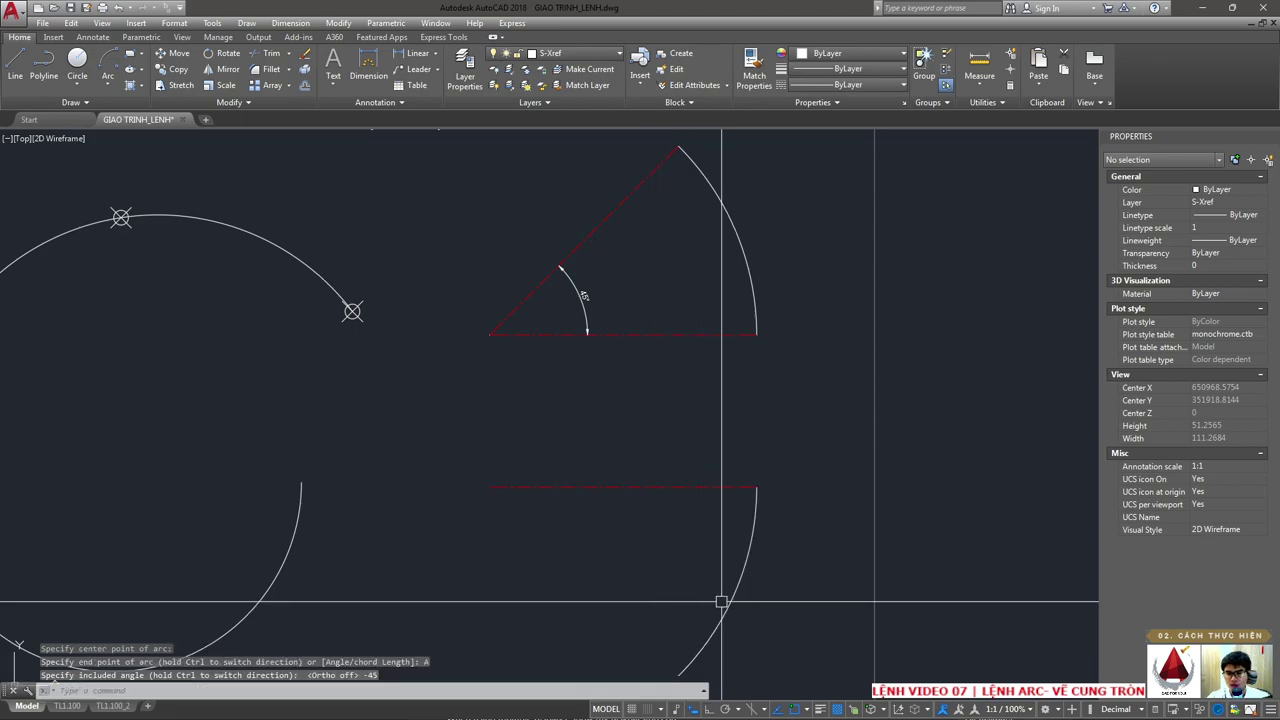
pyautogui.moveTo(723, 603); pyautogui.dragTo(703, 541, button='middle')
pyautogui.press('Escape')
# - Draw a radius from the lower arc's center to its end and make it red dashed with MATCHPROP
pyautogui.write('pl')
pyautogui.press('Return')
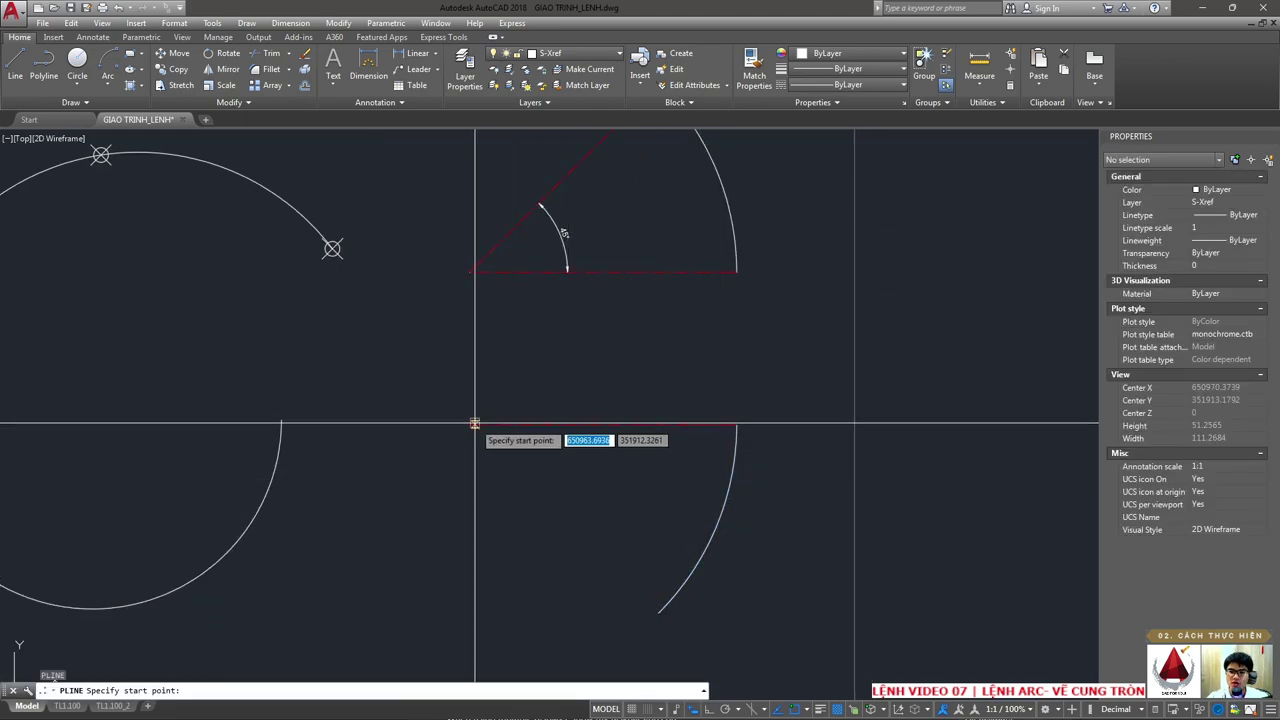
pyautogui.click(470, 424)
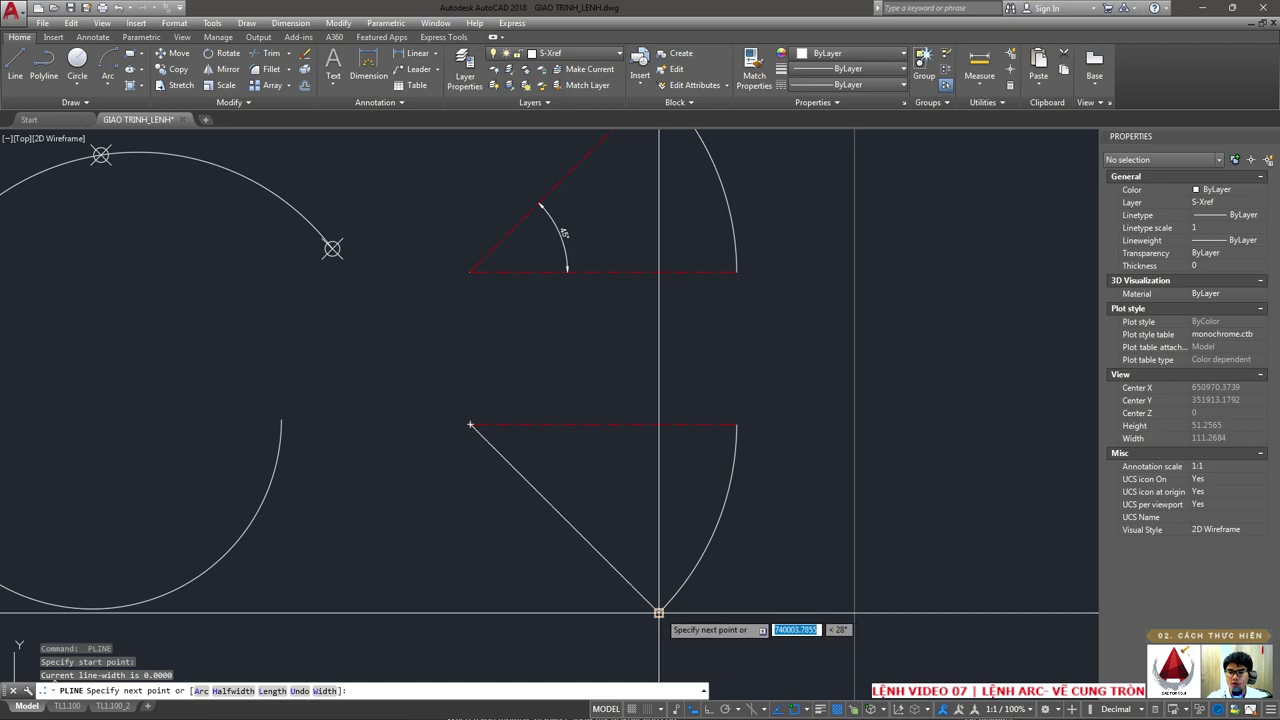
pyautogui.click(658, 612)
pyautogui.press('Escape')
pyautogui.click(290, 22)
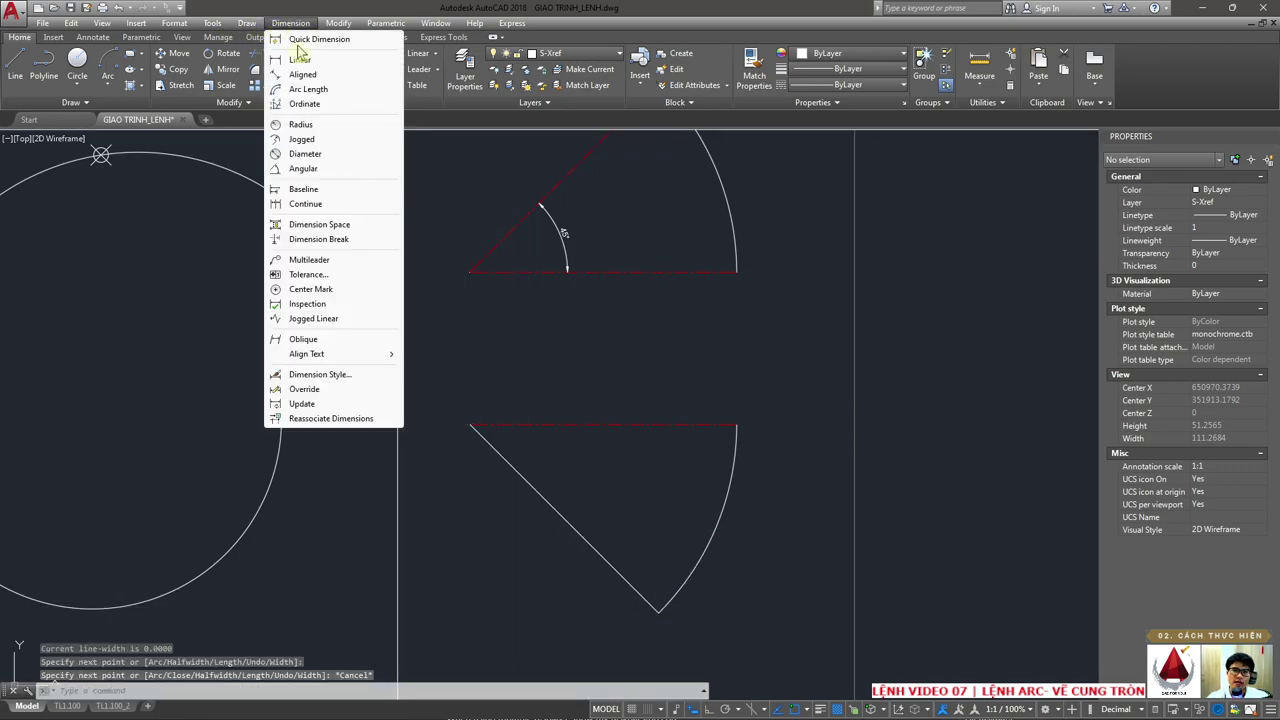
pyautogui.press('Escape')
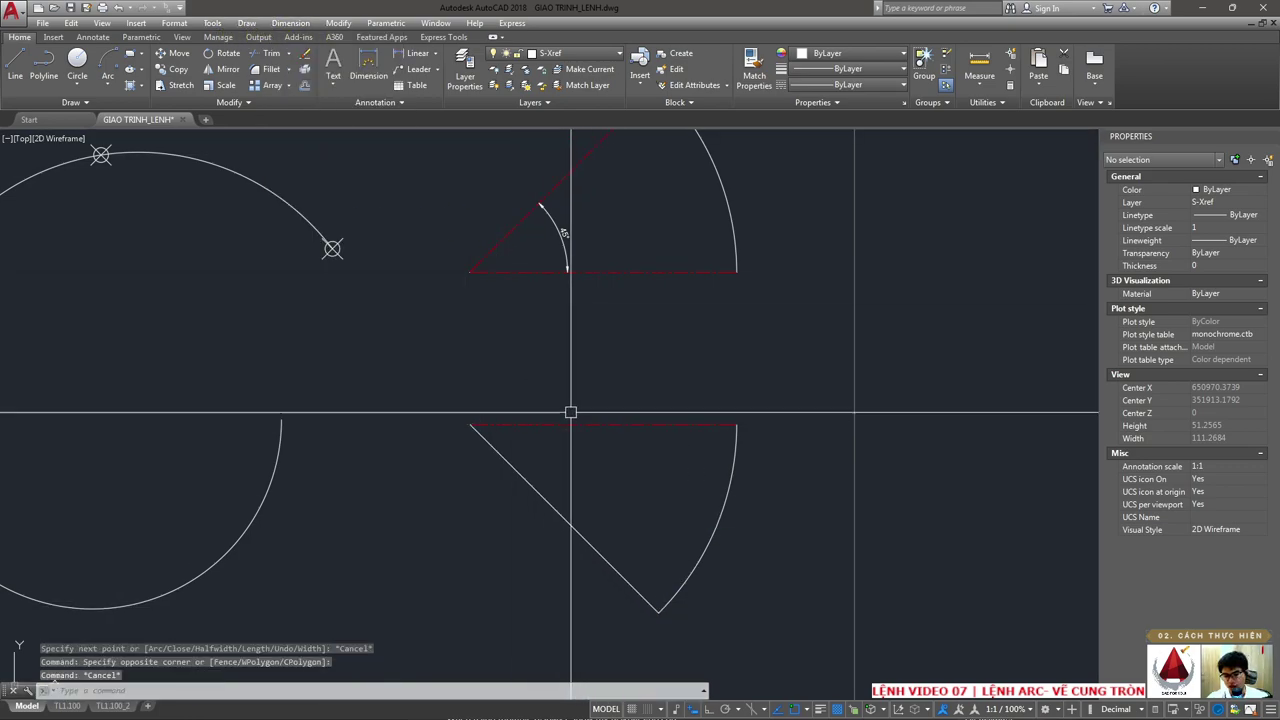
pyautogui.write('ma')
pyautogui.press('Return')
pyautogui.click(510, 424)
pyautogui.press('Escape')
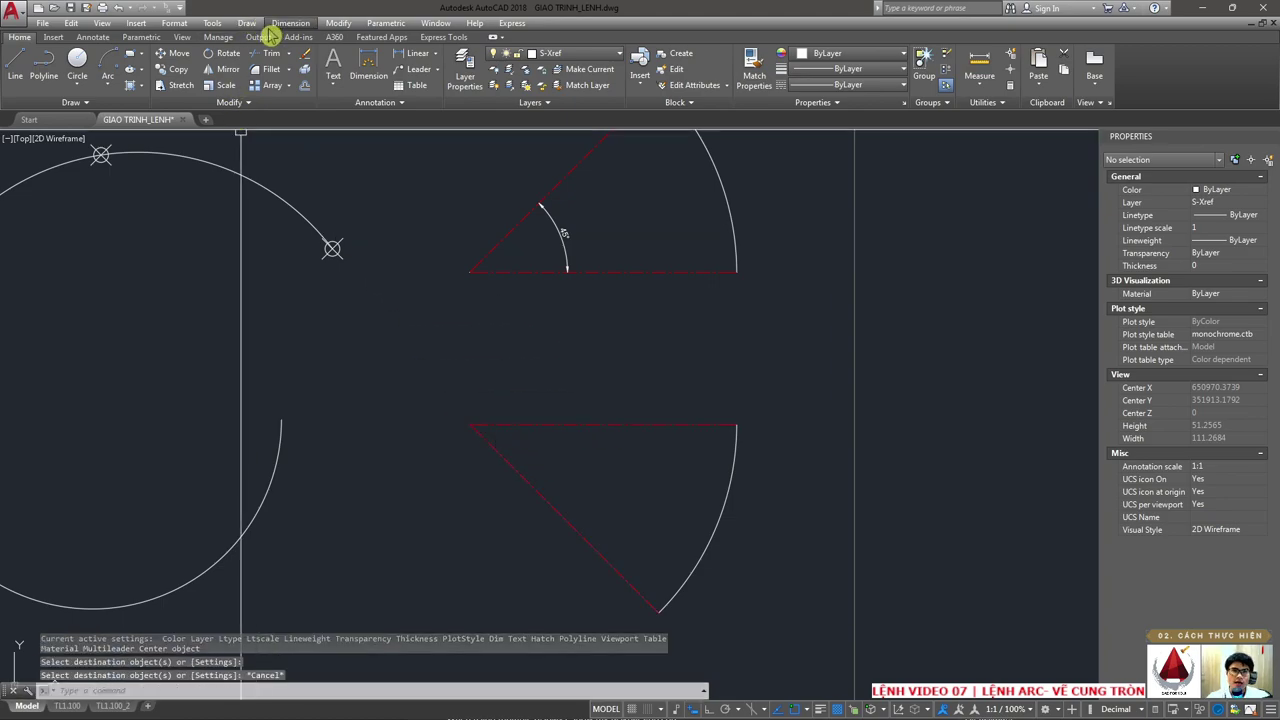
# - Dimension the 45° angle between the lower sector's horizontal and diagonal radii
pyautogui.click(290, 23)
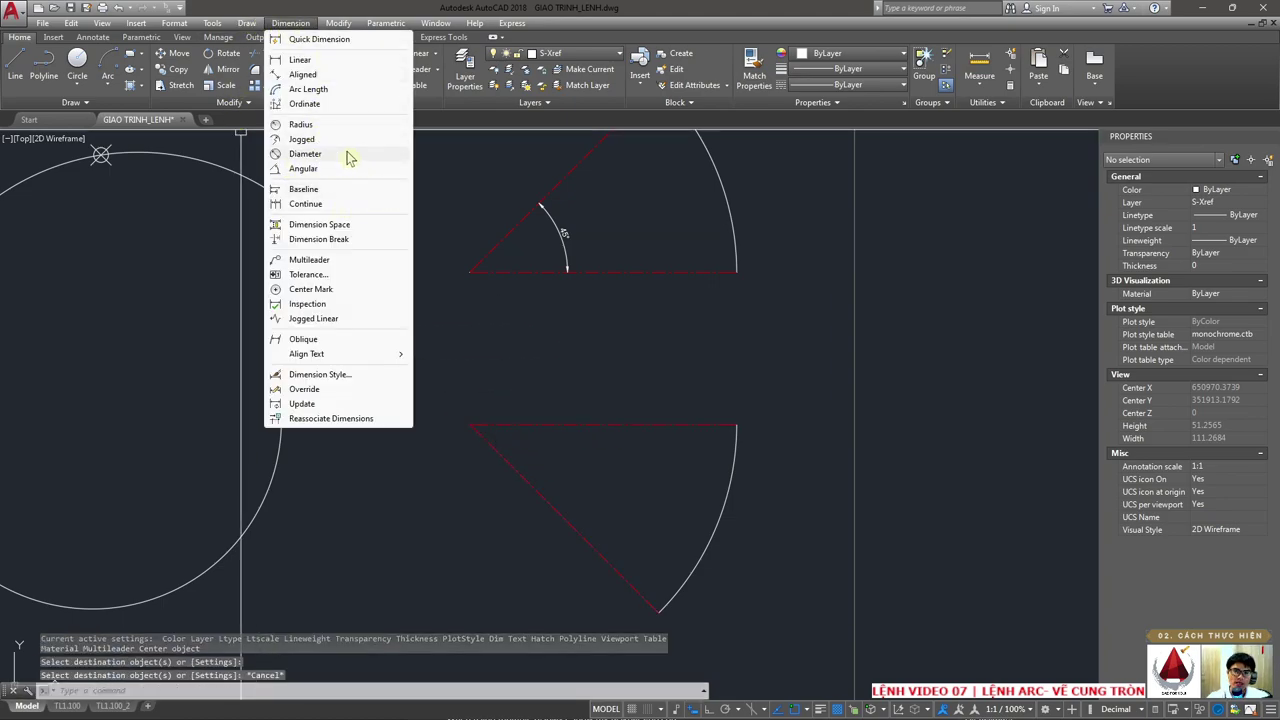
pyautogui.click(304, 168)
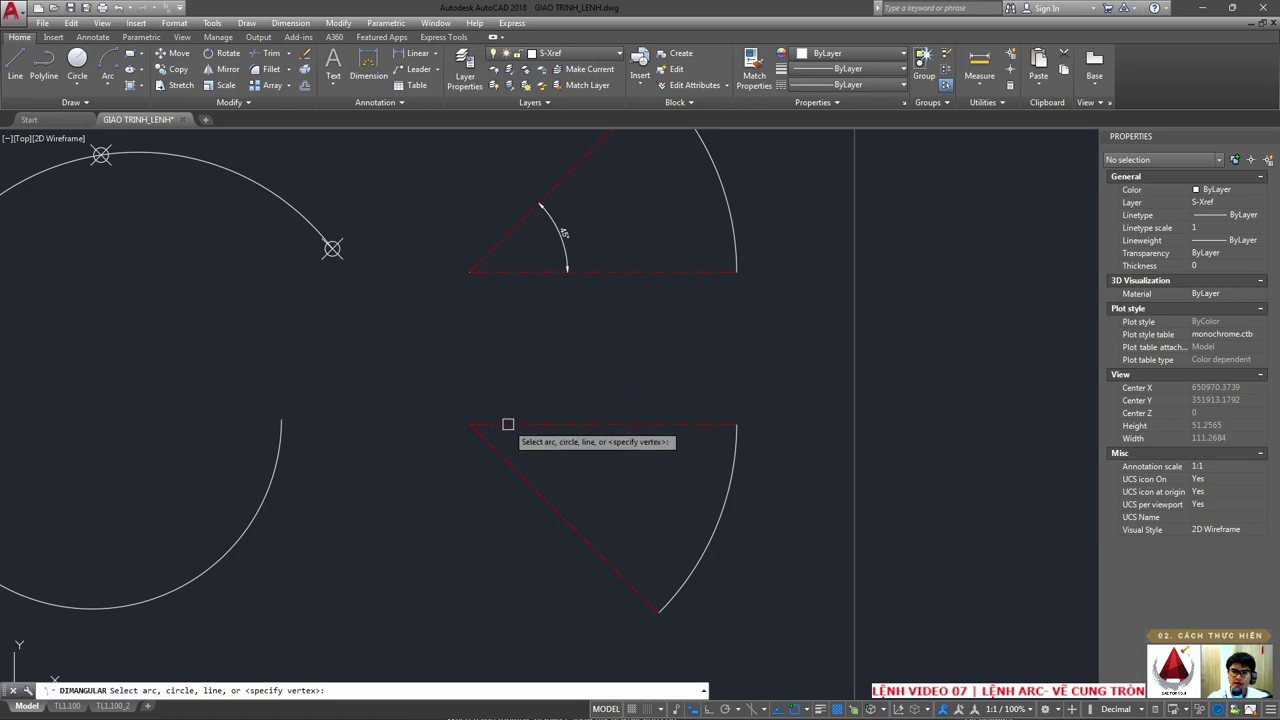
pyautogui.click(510, 425)
pyautogui.click(497, 450)
pyautogui.click(551, 457)
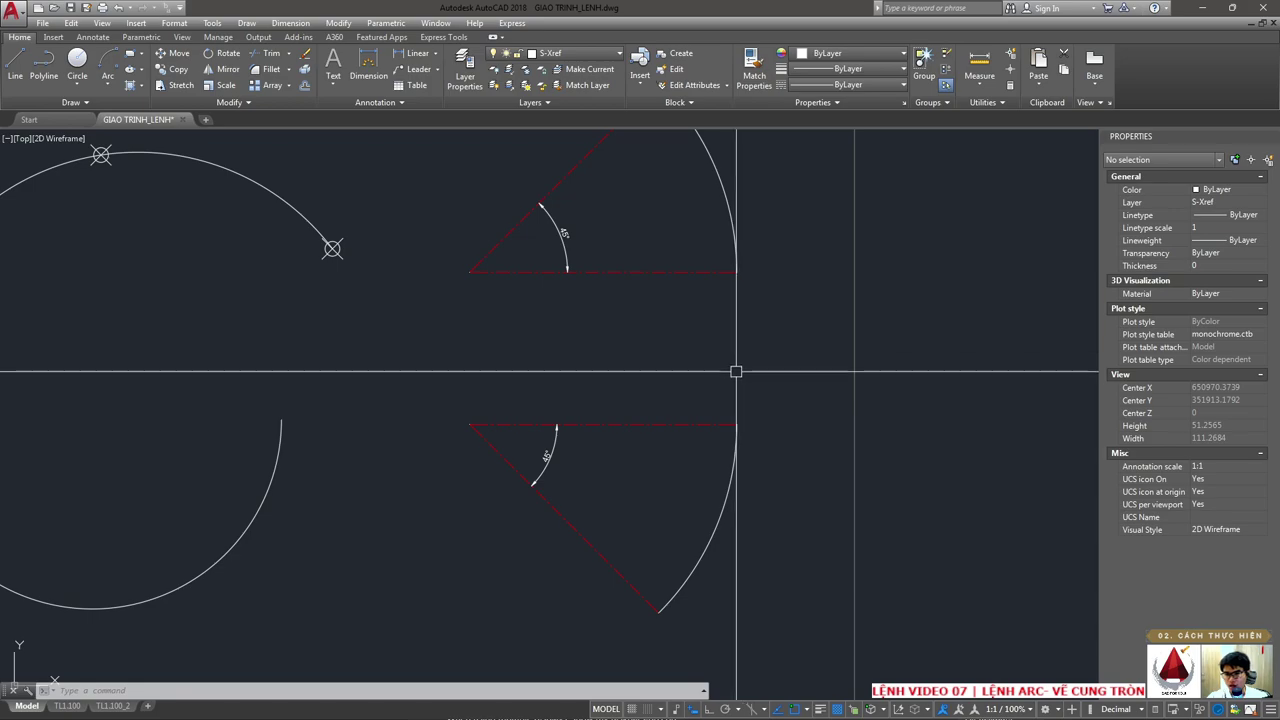
pyautogui.click(737, 534)
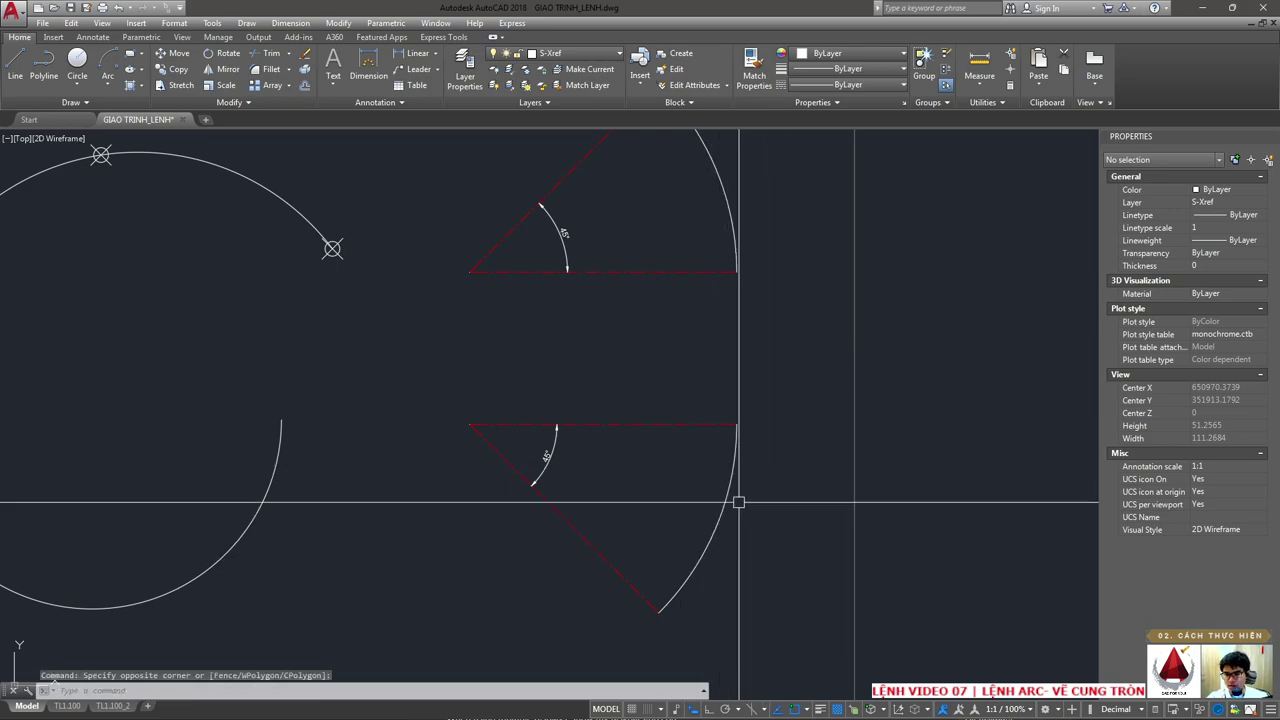
# - Move the lower 45° sector up so it sits just beneath the first sector
pyautogui.click(717, 520)
pyautogui.press('Escape')
pyautogui.scroll(-2, 731, 548)
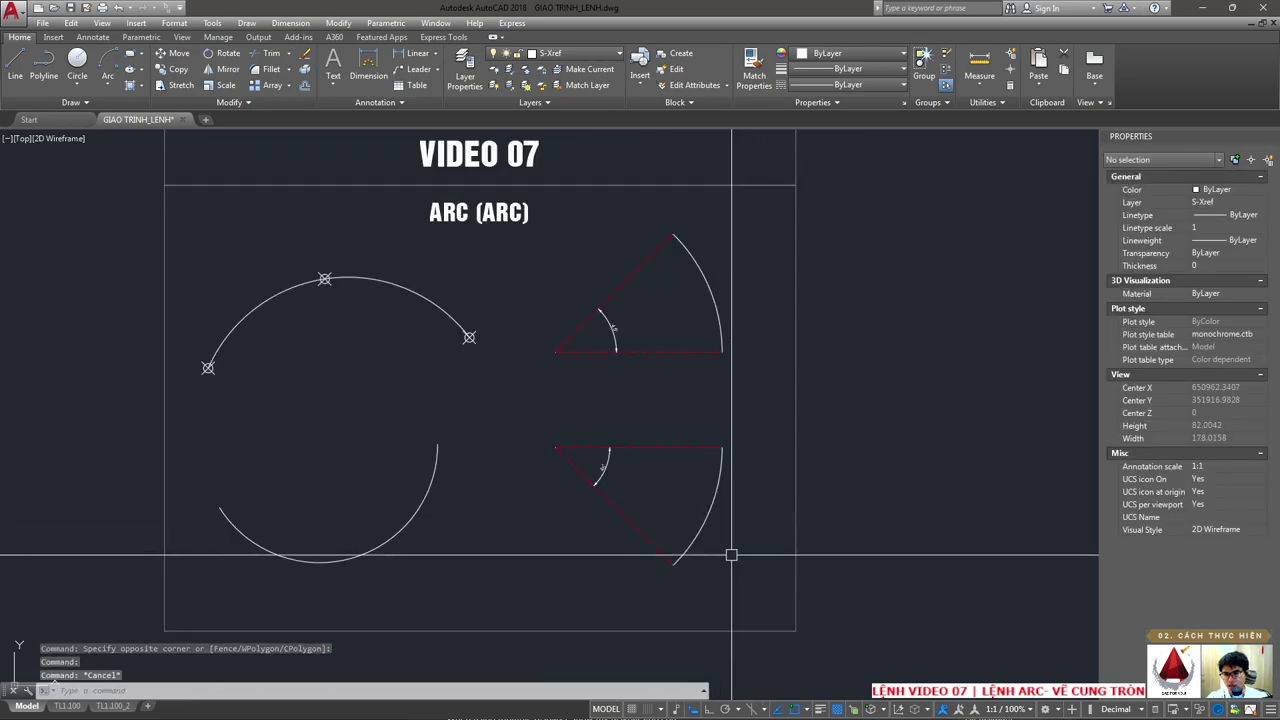
pyautogui.write('m')
pyautogui.press('Return')
pyautogui.click(737, 573)
pyautogui.click(543, 450)
pyautogui.press('Return')
pyautogui.click(764, 474)
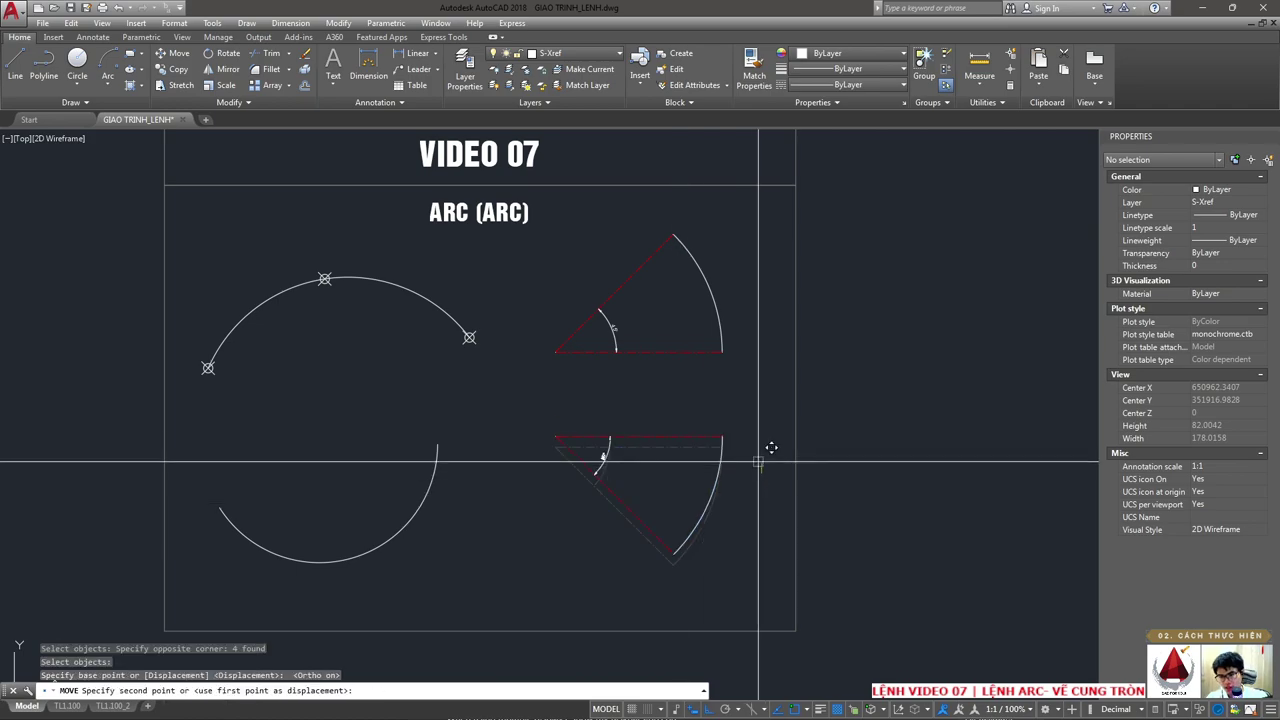
pyautogui.click(766, 404)
# - Start copying the frame border, cancel it, and pan back to the two sectors
pyautogui.scroll(-4, 713, 350)
pyautogui.click(624, 462)
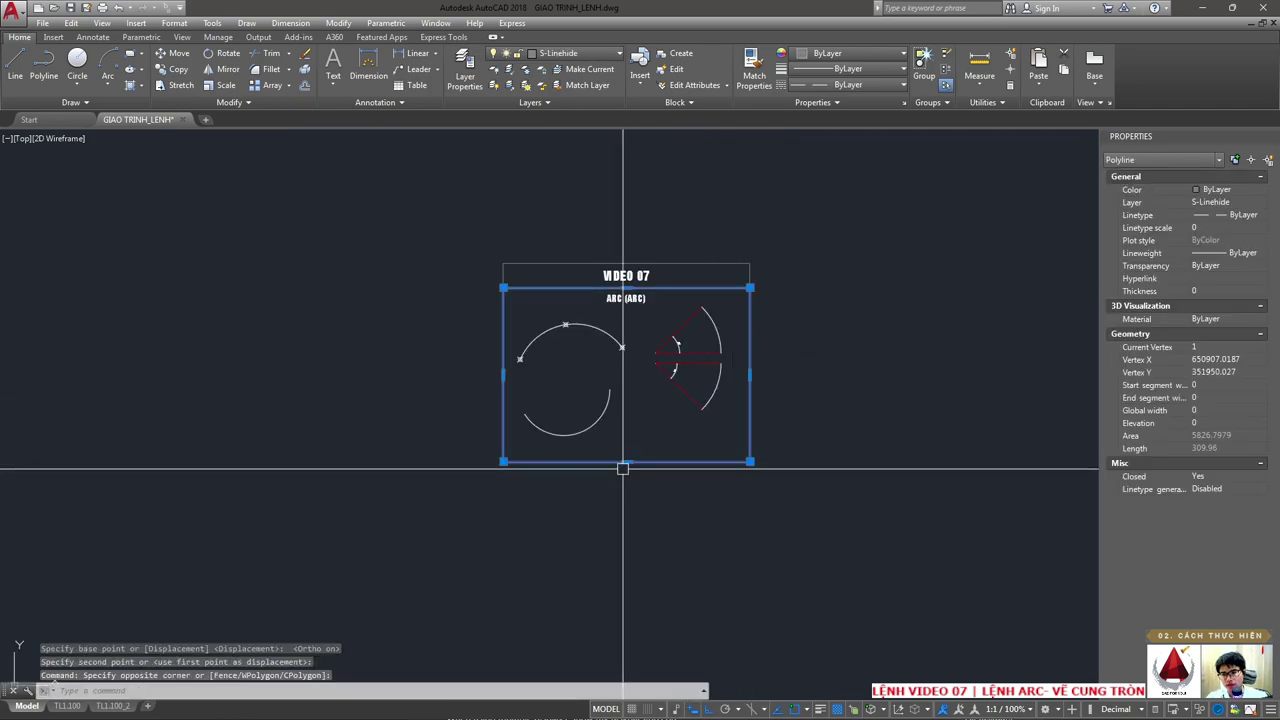
pyautogui.write('co')
pyautogui.press('Return')
pyautogui.click(626, 461)
pyautogui.scroll(5, 660, 590)
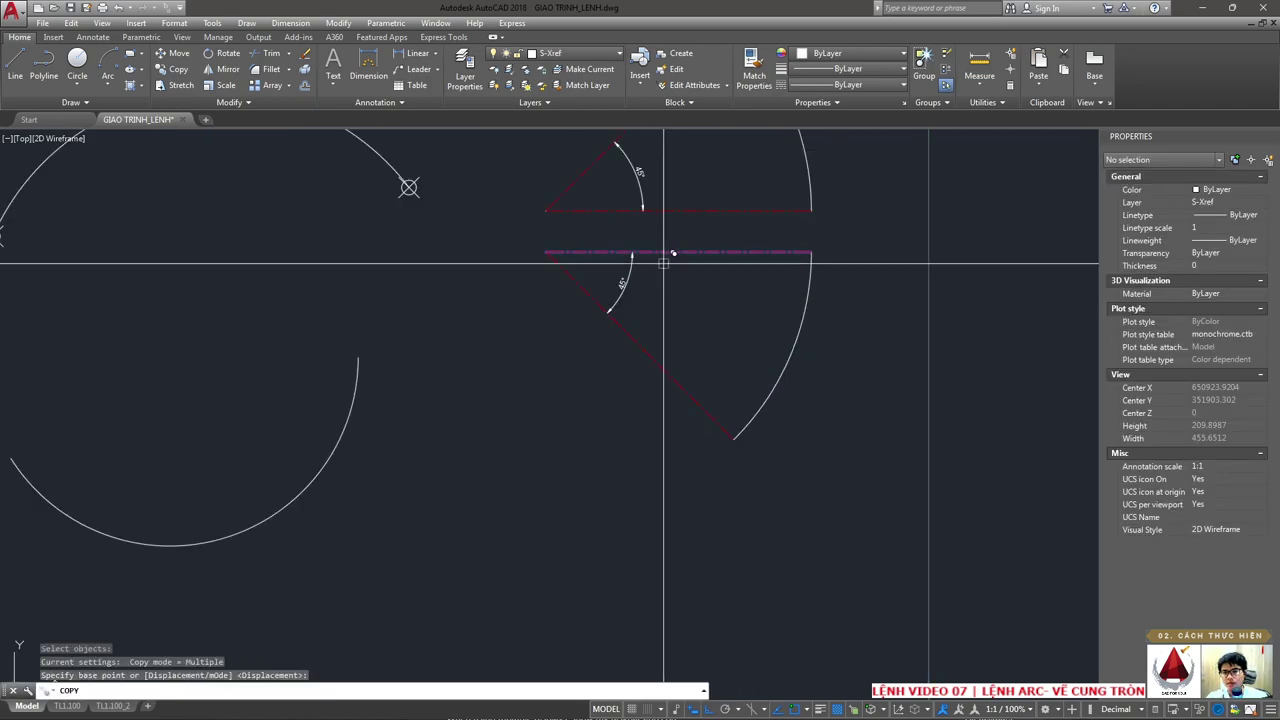
pyautogui.press('Escape')
pyautogui.moveTo(686, 532); pyautogui.dragTo(649, 451, button='middle')
pyautogui.write('ARC')
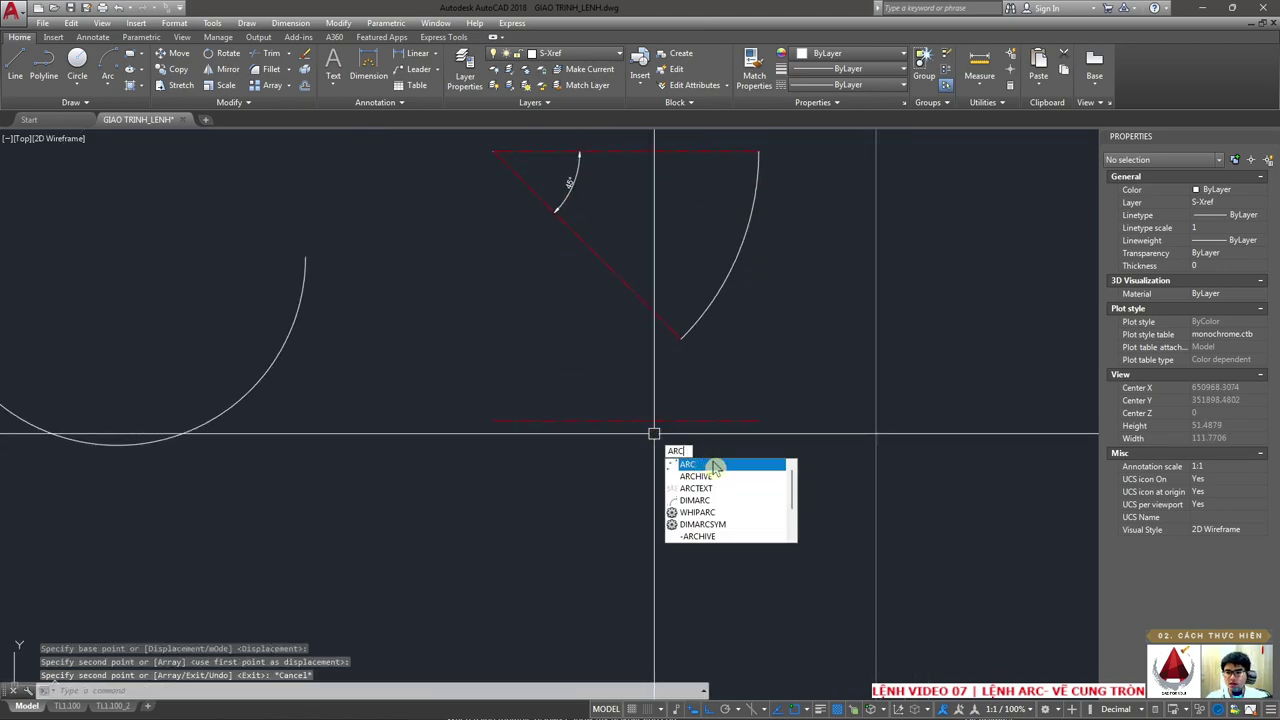
pyautogui.press('Return')
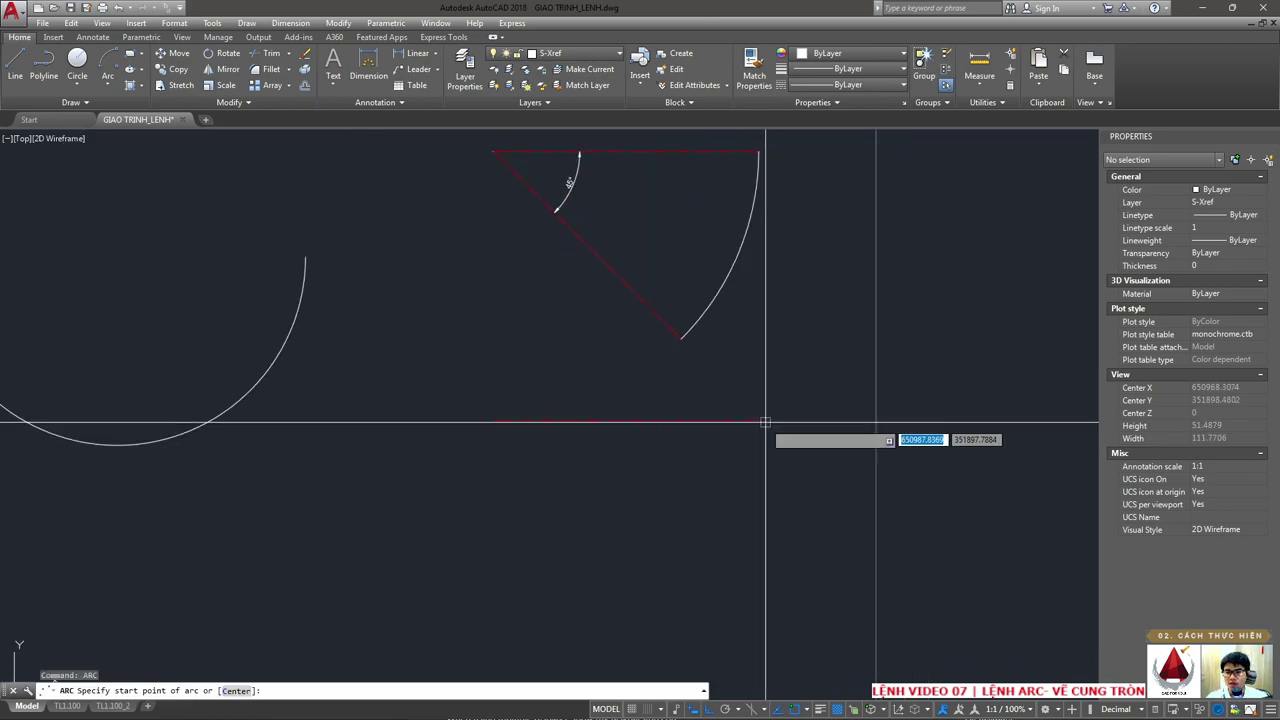
# - Draw an arc from the red line's right end with a picked centre and -45° included angle
pyautogui.click(758, 421)
pyautogui.write('c')
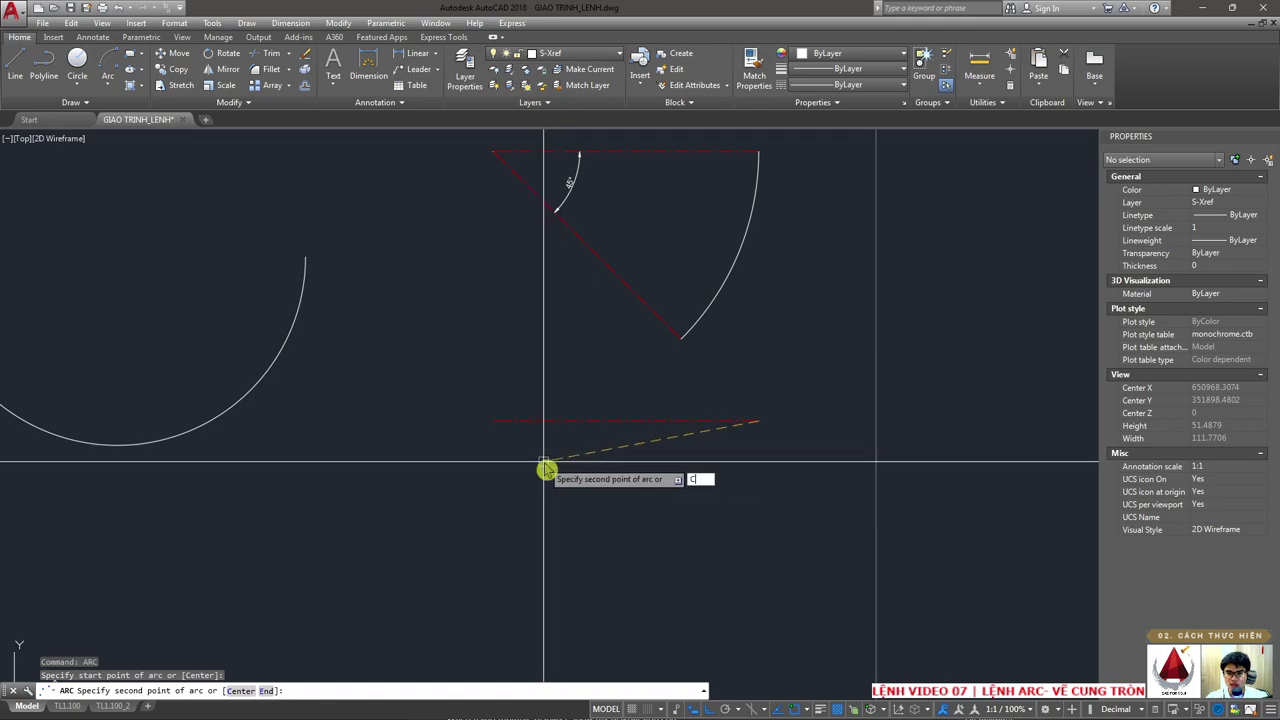
pyautogui.press('Return')
pyautogui.click(494, 419)
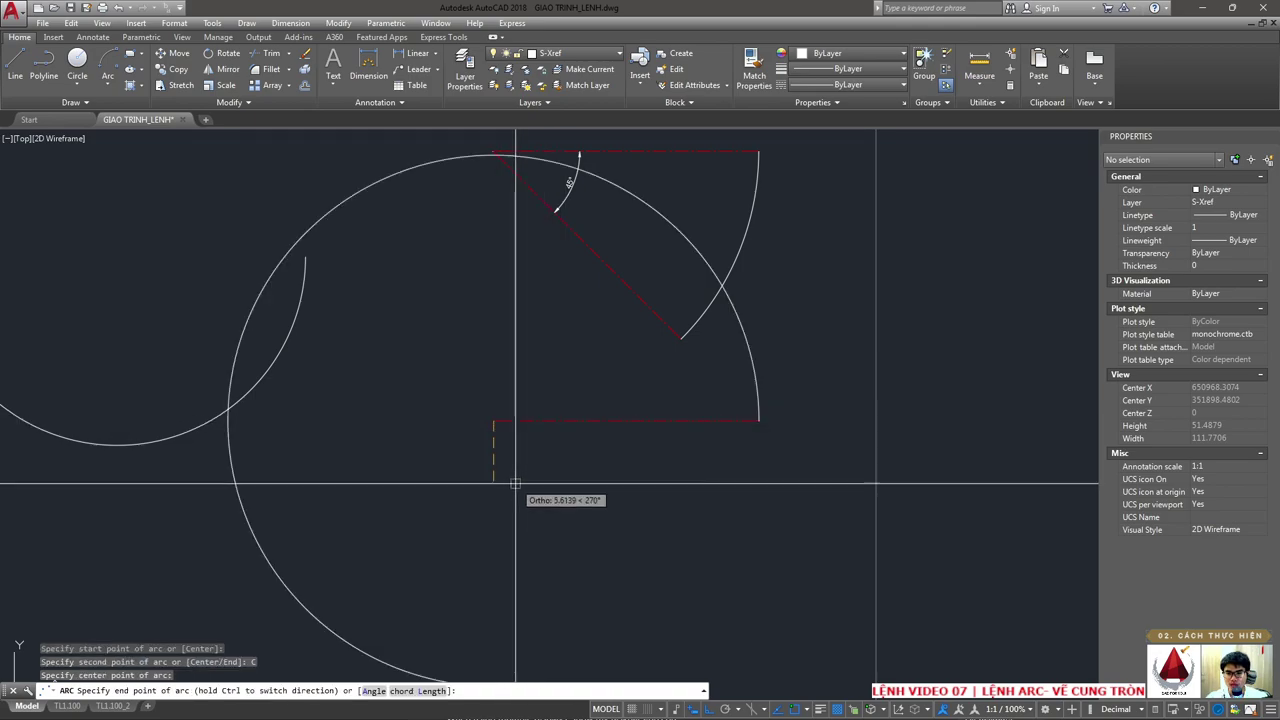
pyautogui.write('A')
pyautogui.press('Return')
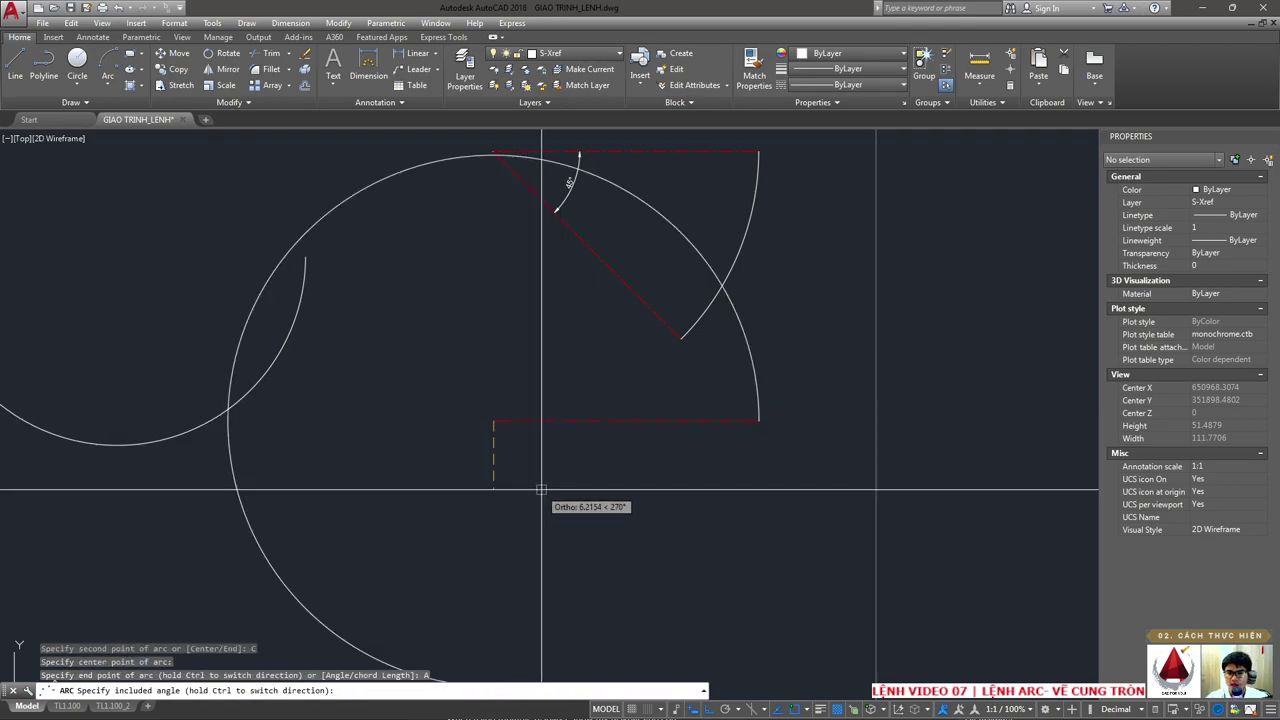
pyautogui.moveTo(557, 504); pyautogui.dragTo(538, 438, button='middle')
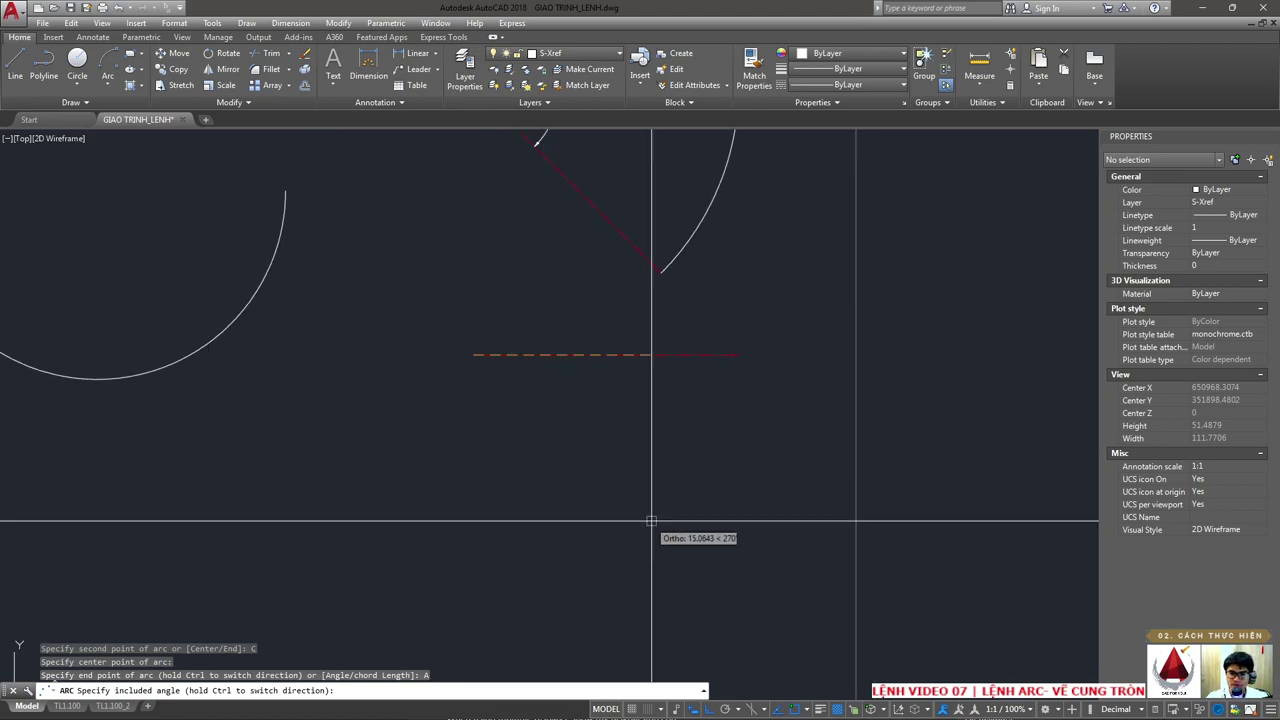
pyautogui.press('F8')
pyautogui.write('-45')
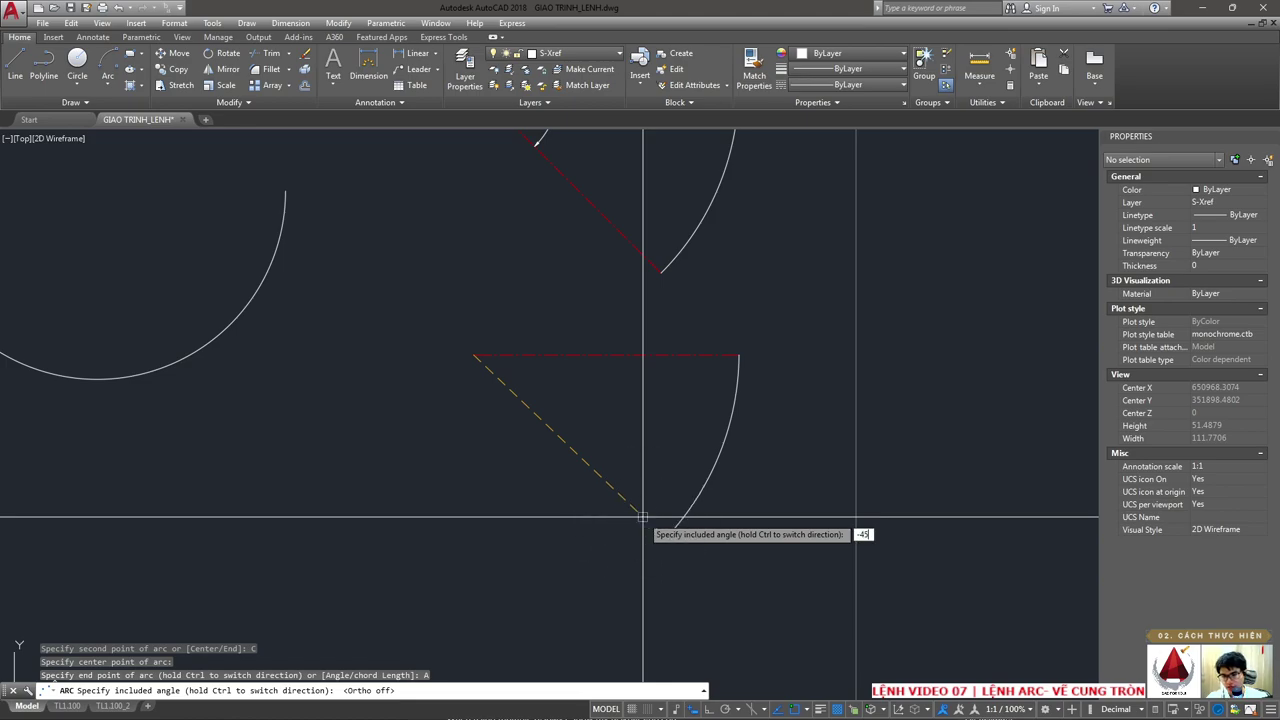
pyautogui.press('Return')
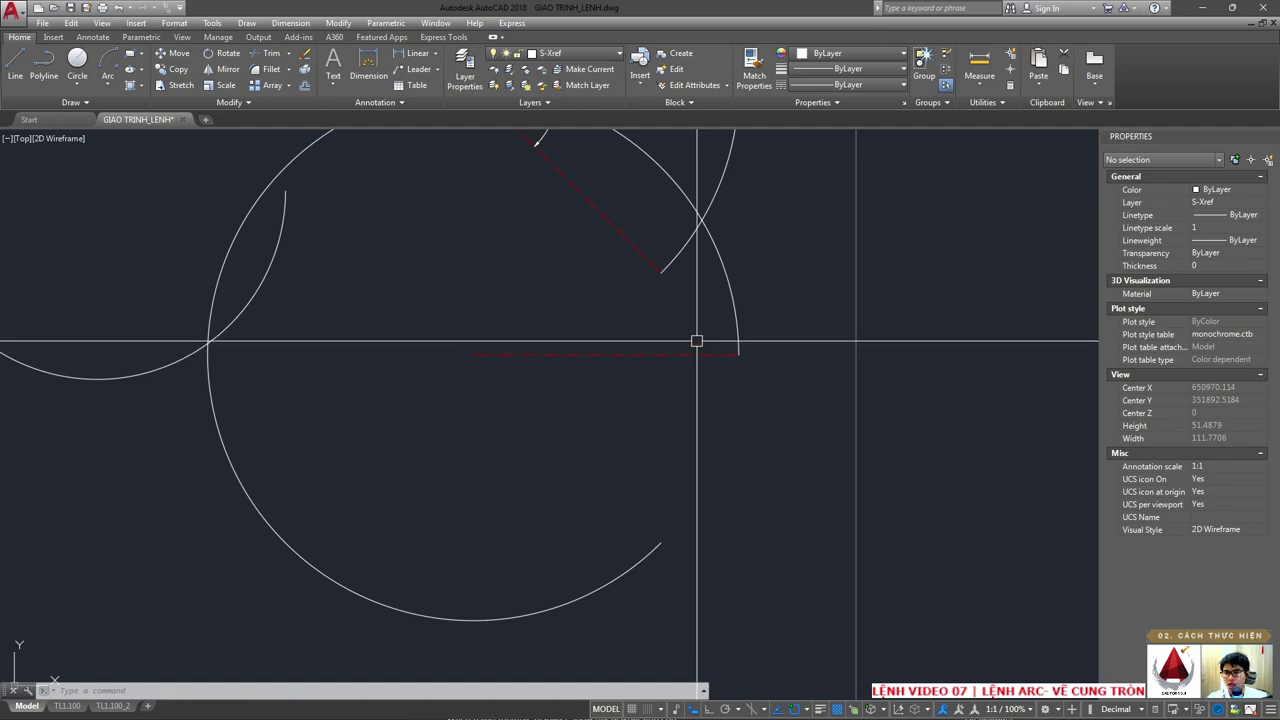
pyautogui.scroll(-5, 697, 341)
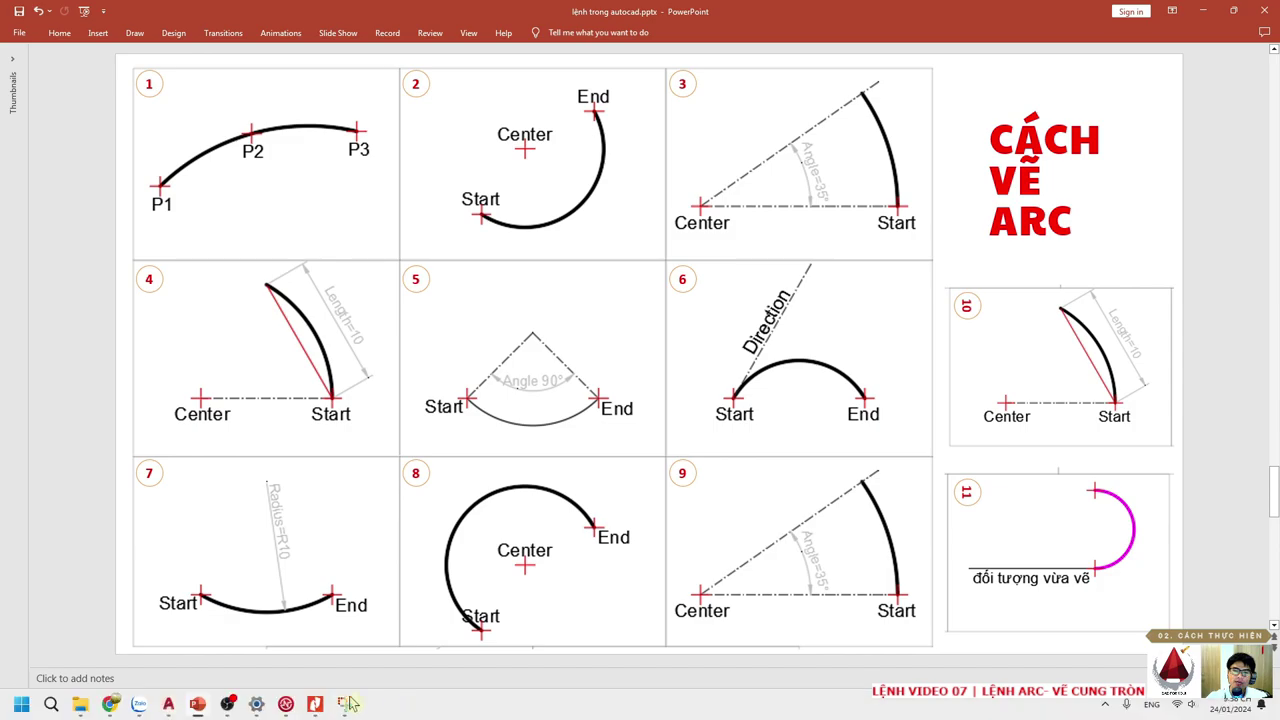
# - Snip diagram 4 (Center, Start, Length=10) from the arc-methods slide and maximize Snipping Tool
pyautogui.click(351, 705)
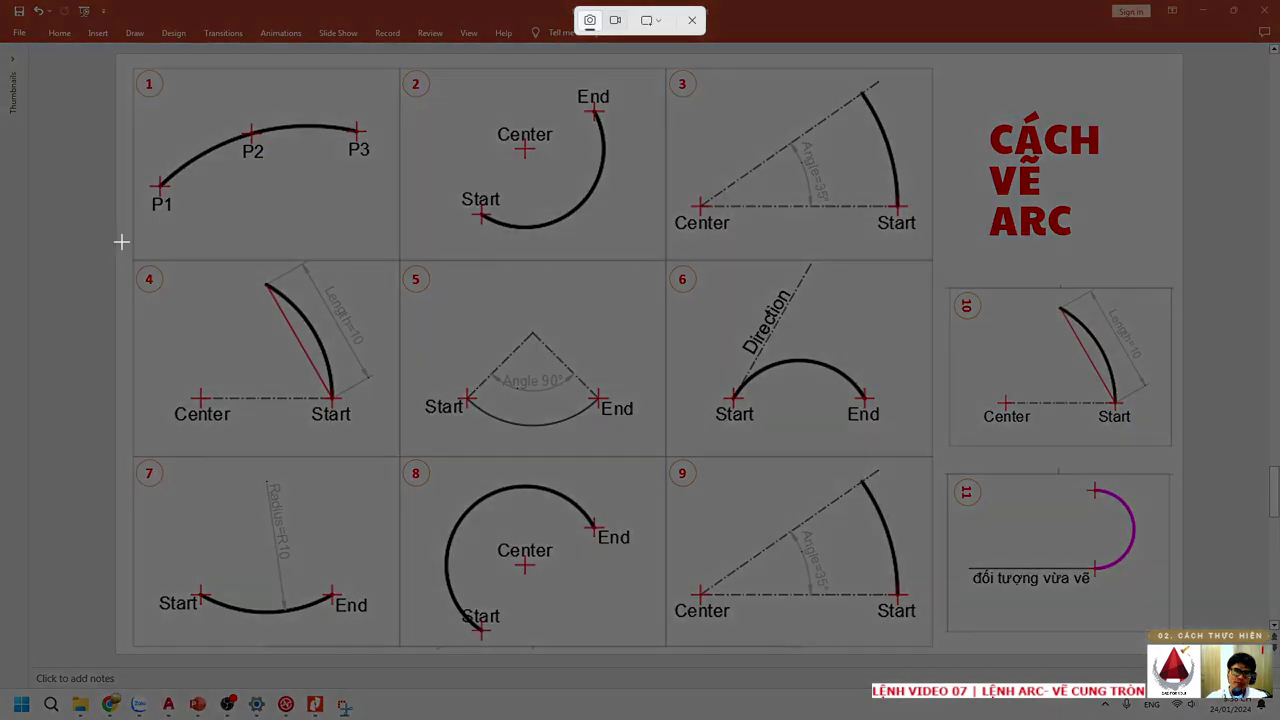
pyautogui.moveTo(136, 252); pyautogui.dragTo(417, 489)
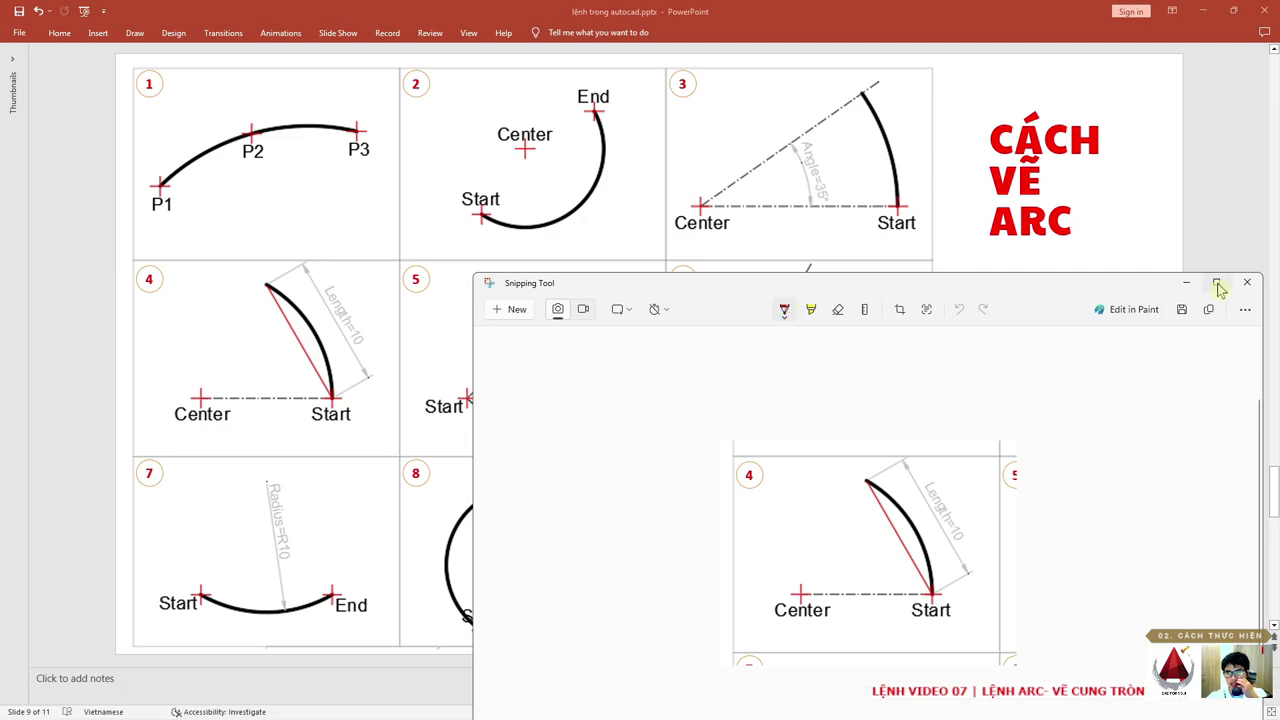
pyautogui.click(1216, 283)
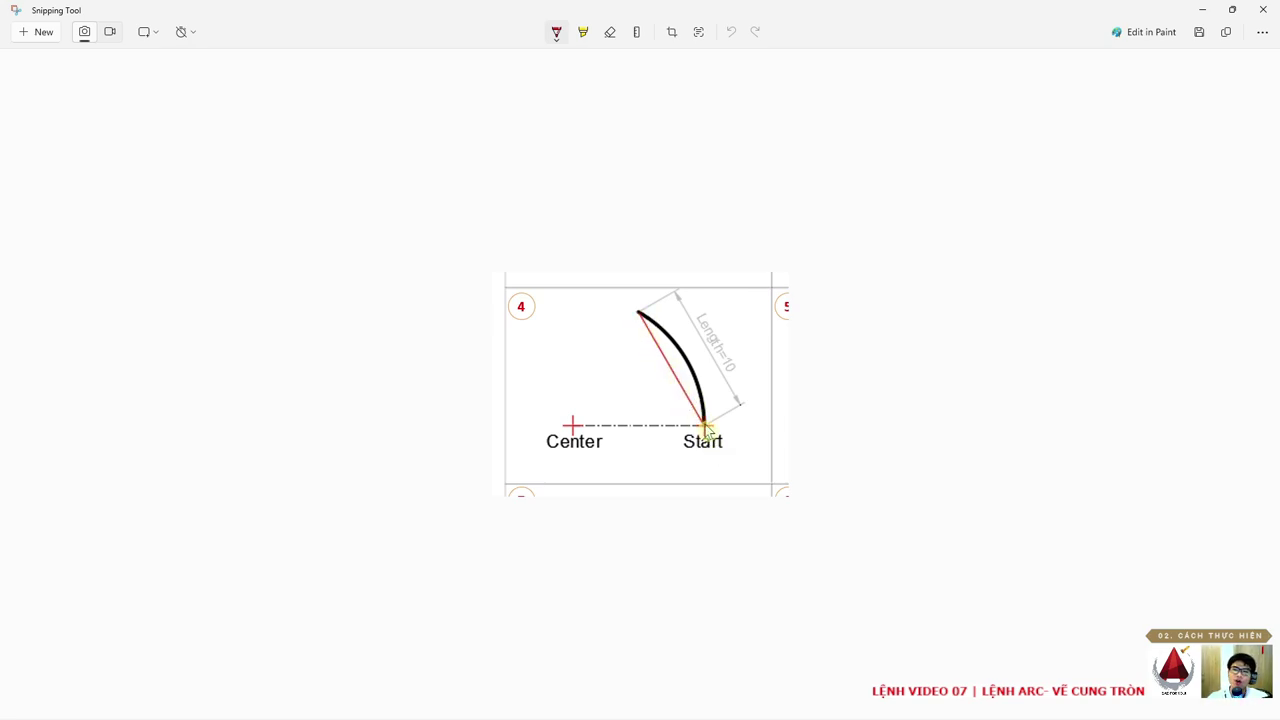
# - Cancel saving the diagram 4 snip and minimize Snipping Tool to reveal the slide
pyautogui.hotkey('ctrl', 's')
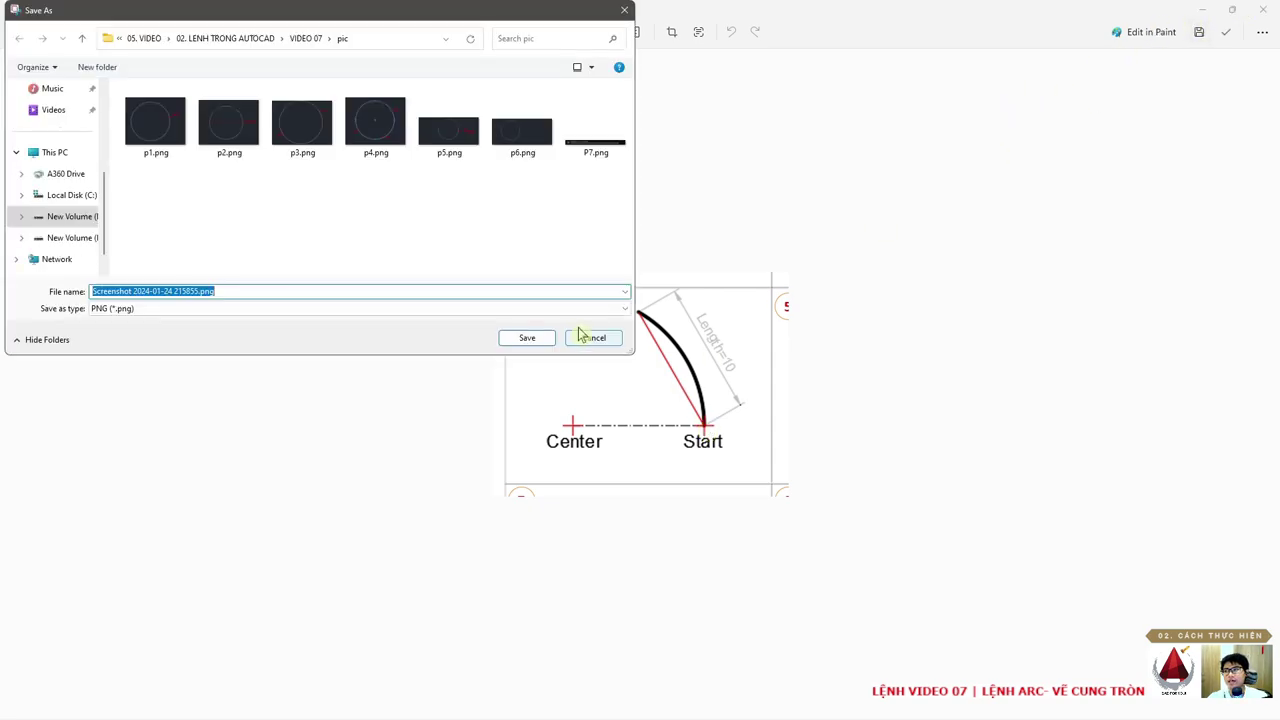
pyautogui.press('Return')
pyautogui.click(1201, 10)
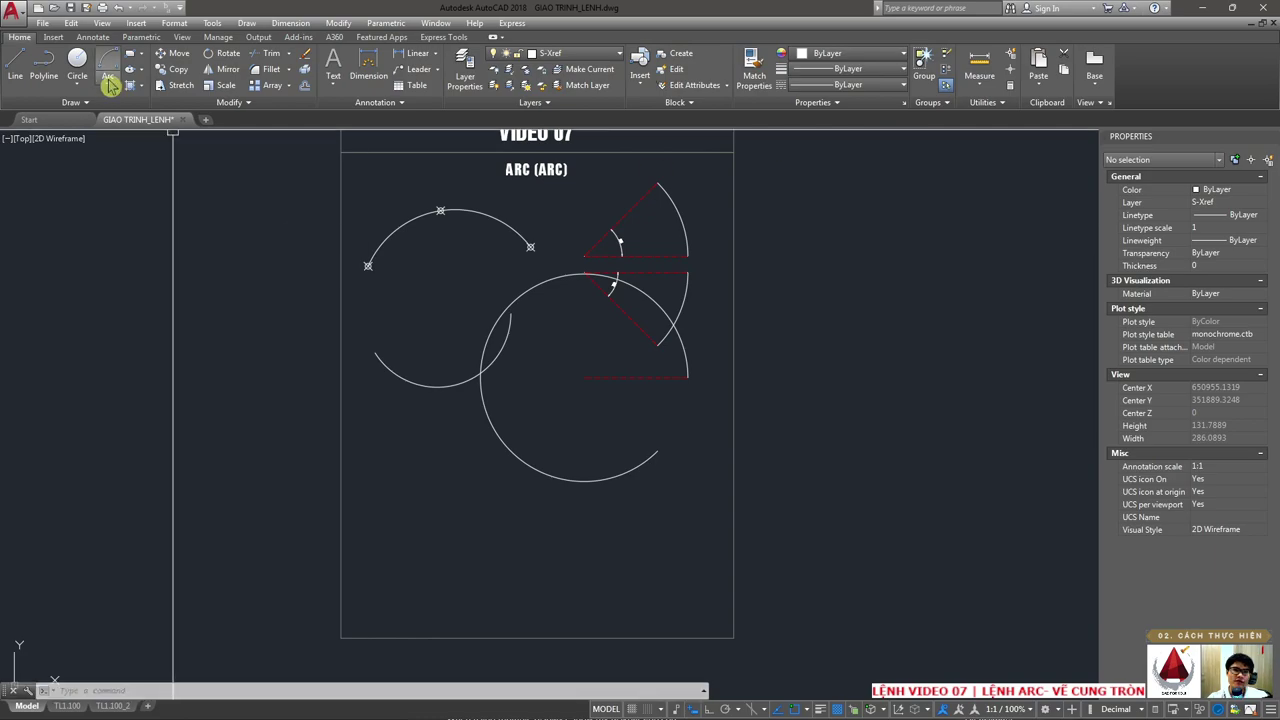
# - Back in AutoCAD, draw a polyline chord joining the two ends of the lower radius-17 arc
pyautogui.click(108, 80)
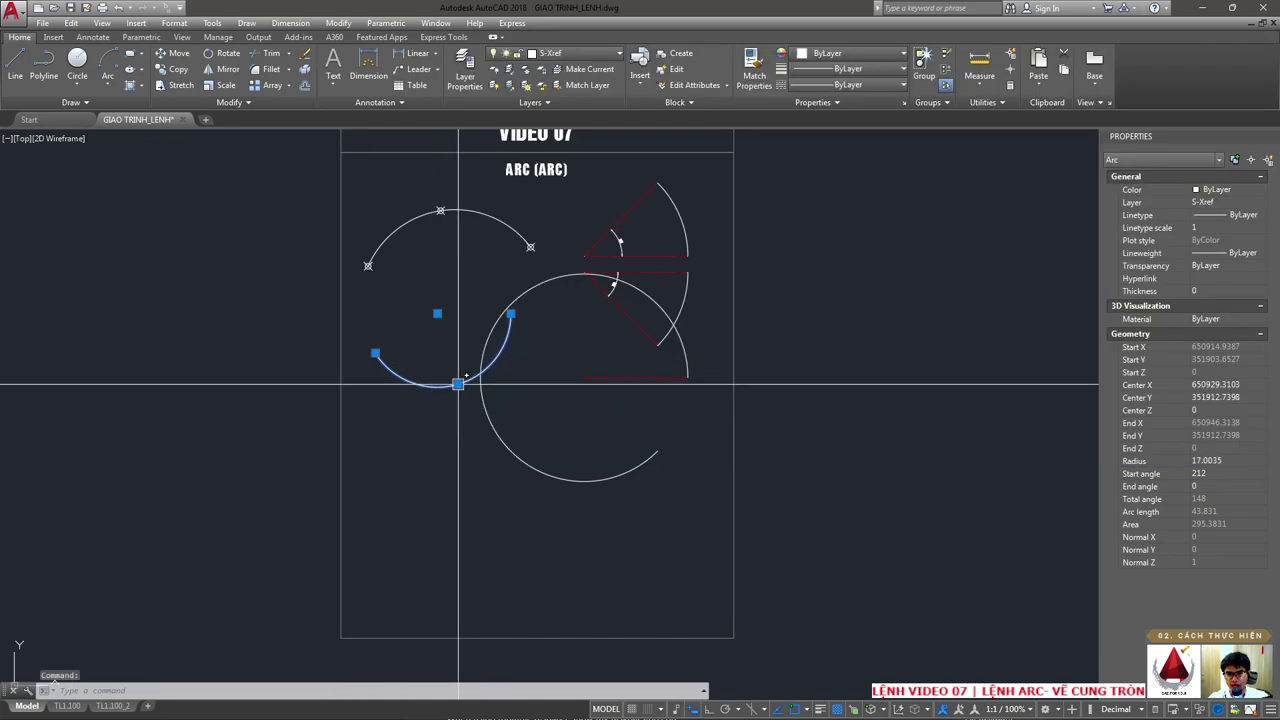
pyautogui.click(502, 338)
pyautogui.write('l')
pyautogui.press('Return')
pyautogui.click(511, 314)
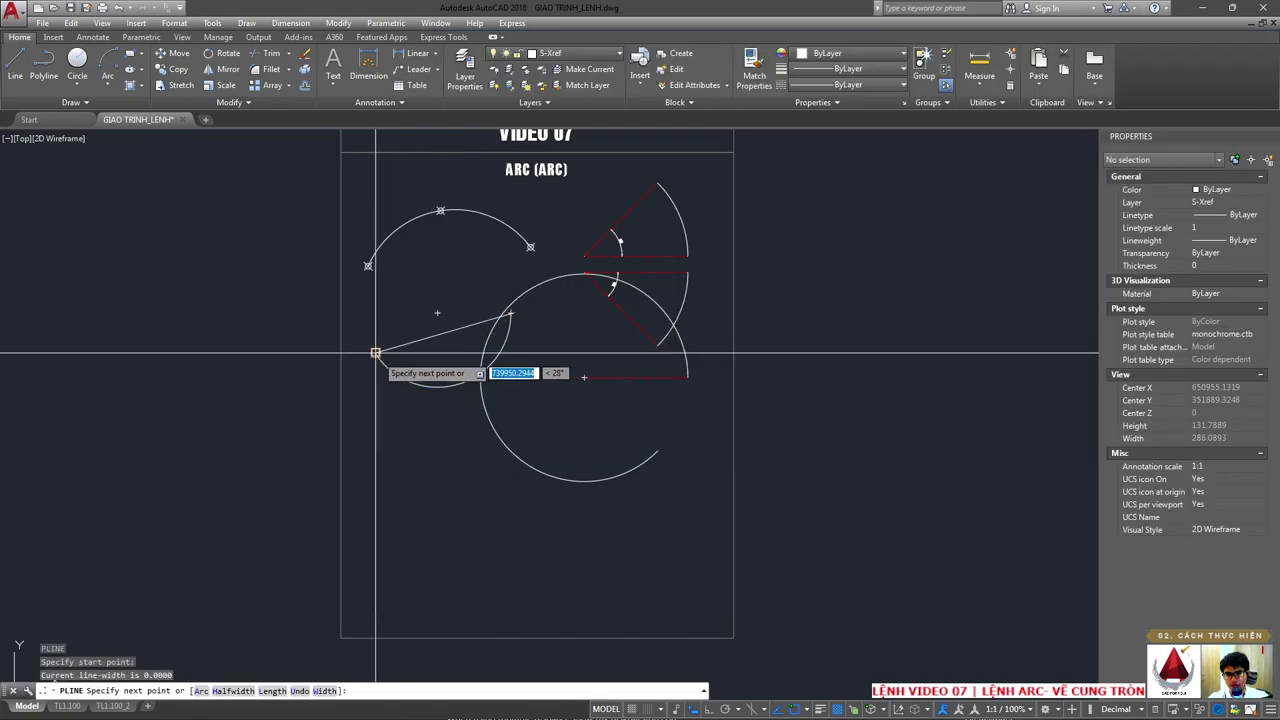
pyautogui.click(376, 351)
pyautogui.press('Escape')
# - Set the chord line's colour to Green in the Properties palette
pyautogui.click(1228, 189)
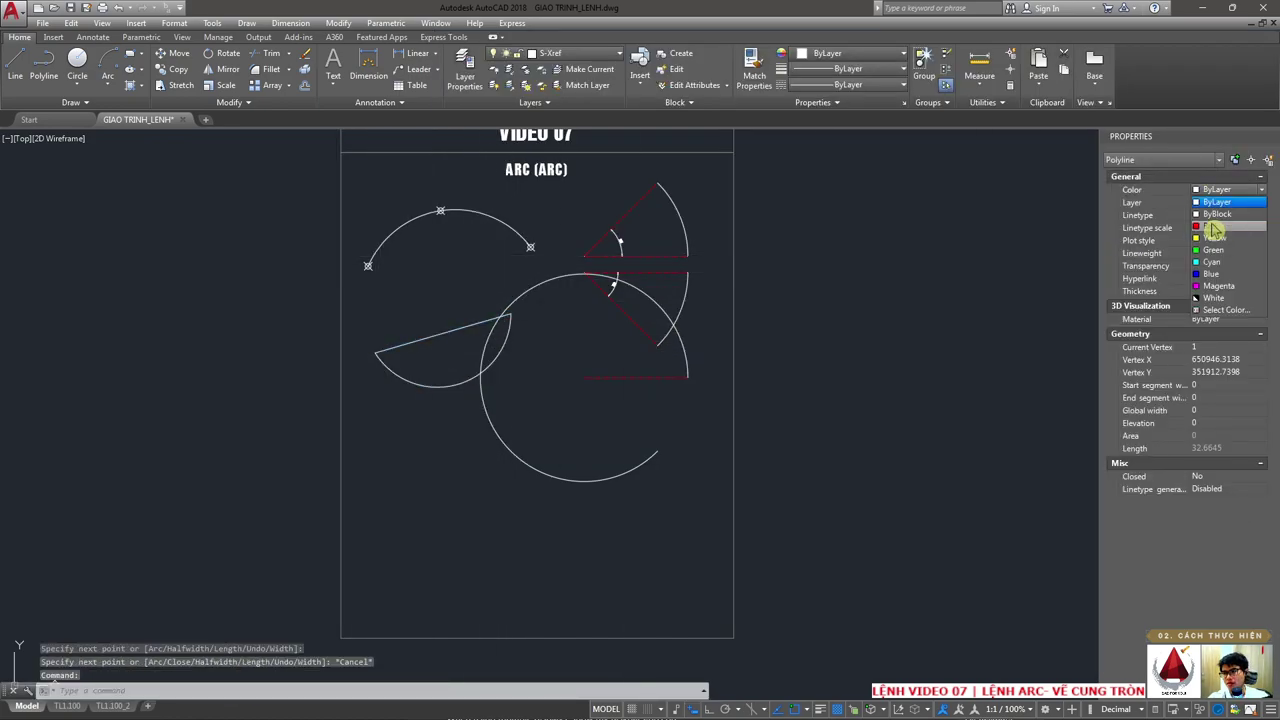
pyautogui.click(1210, 250)
pyautogui.scroll(3, 442, 330)
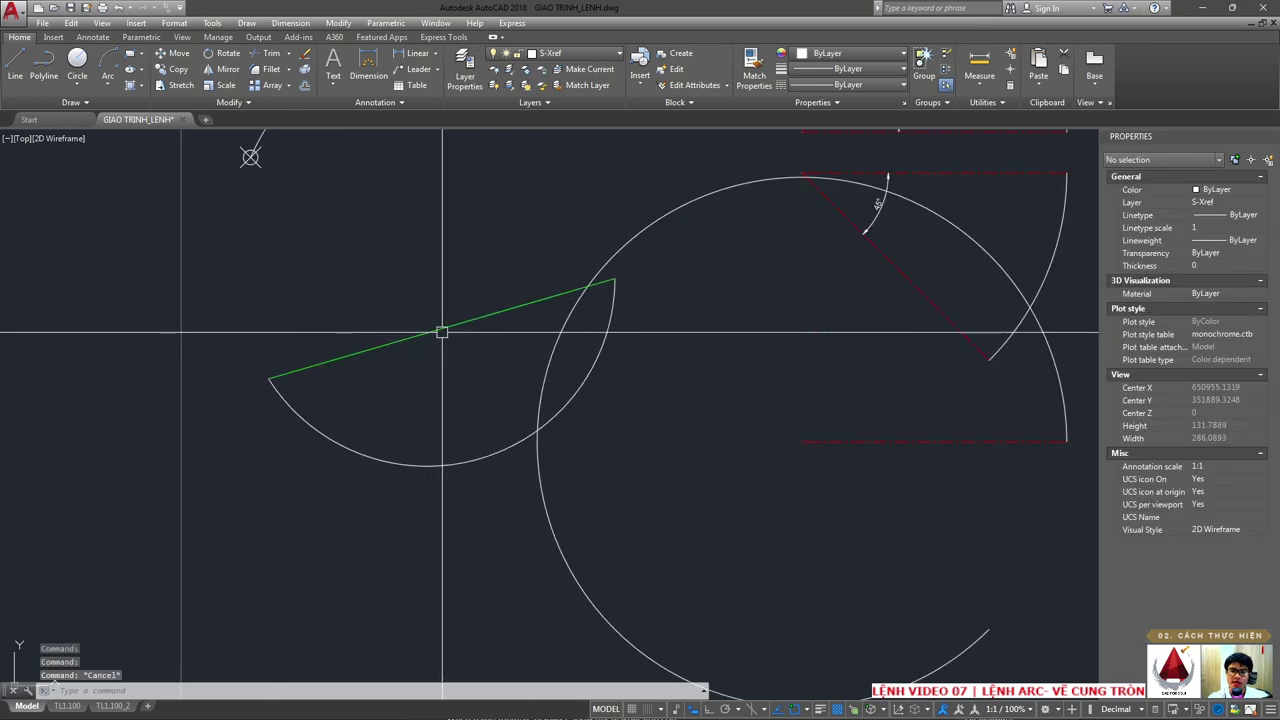
pyautogui.scroll(2, 442, 328)
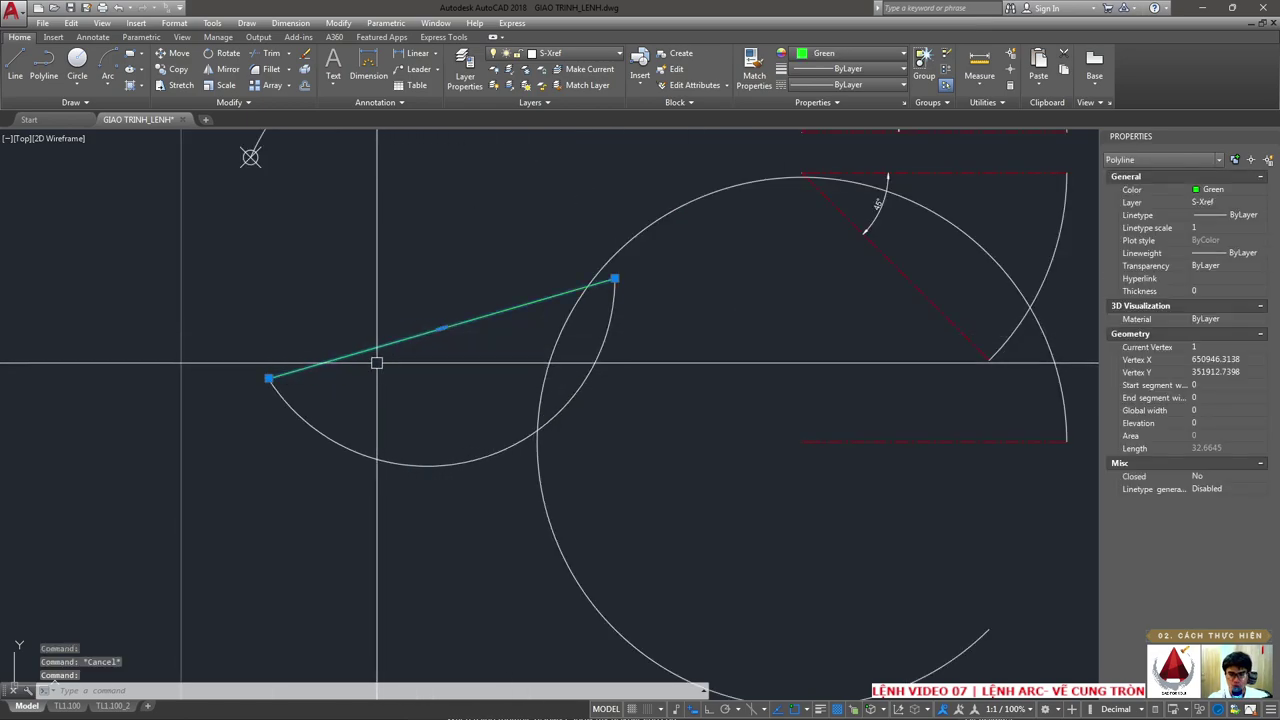
pyautogui.press('Escape')
pyautogui.scroll(-4, 490, 330)
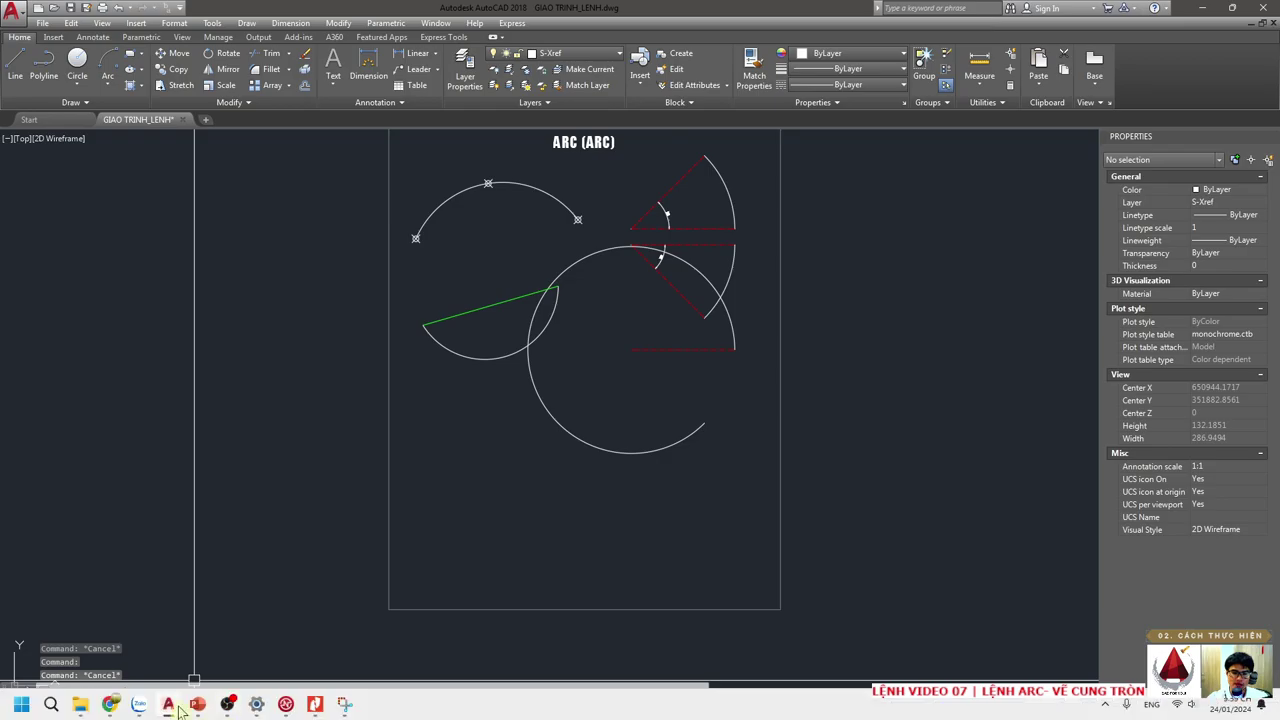
pyautogui.click(197, 704)
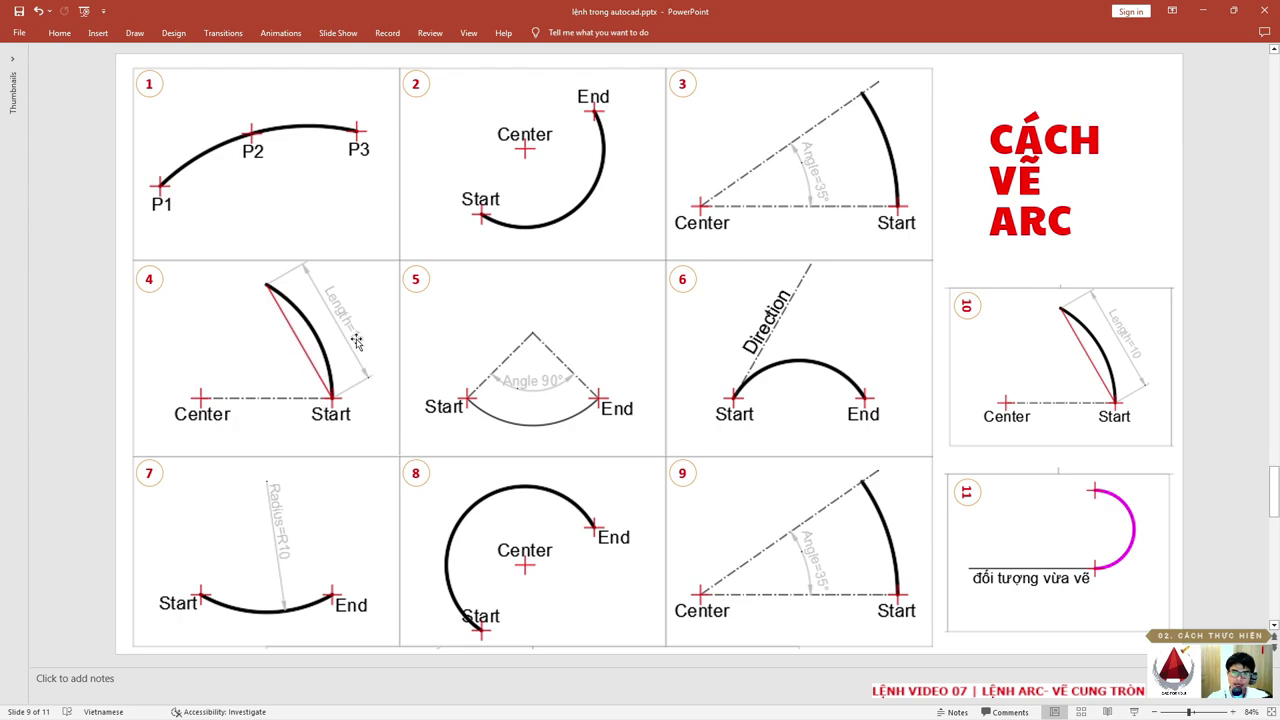
# - Erase the large circle and its red line
pyautogui.click(1203, 11)
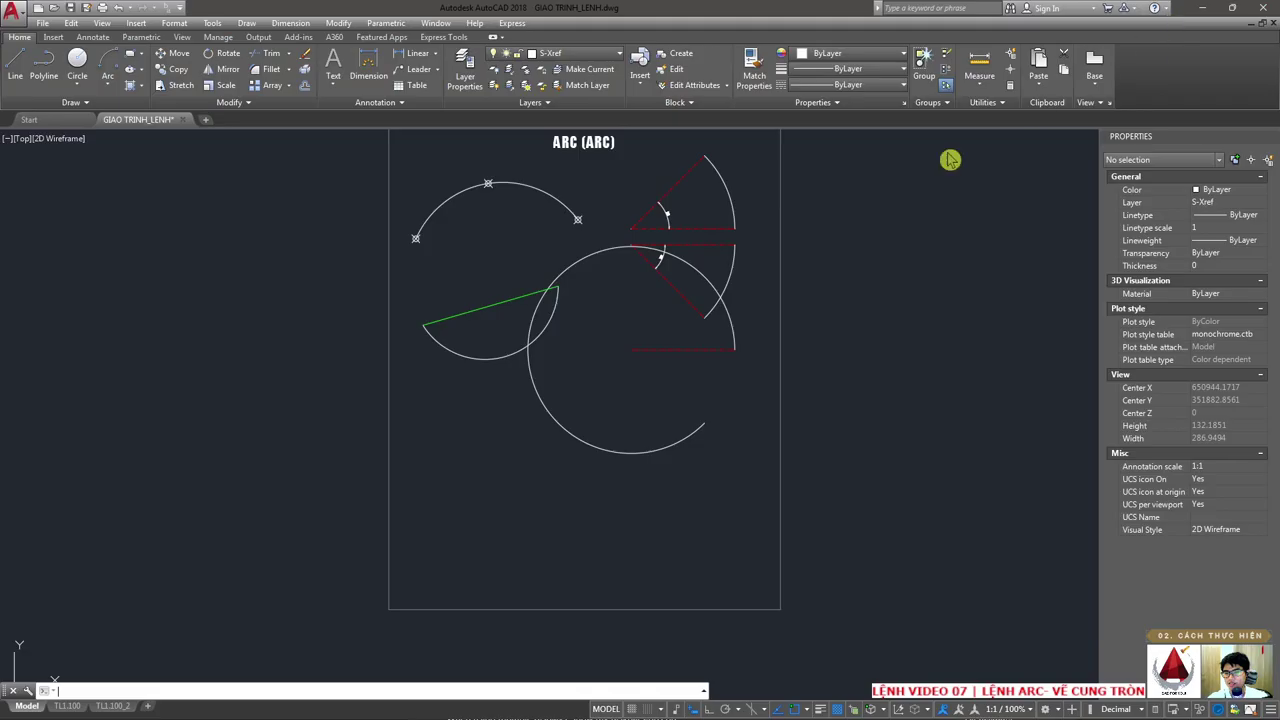
pyautogui.scroll(5, 526, 366)
pyautogui.scroll(-5, 426, 510)
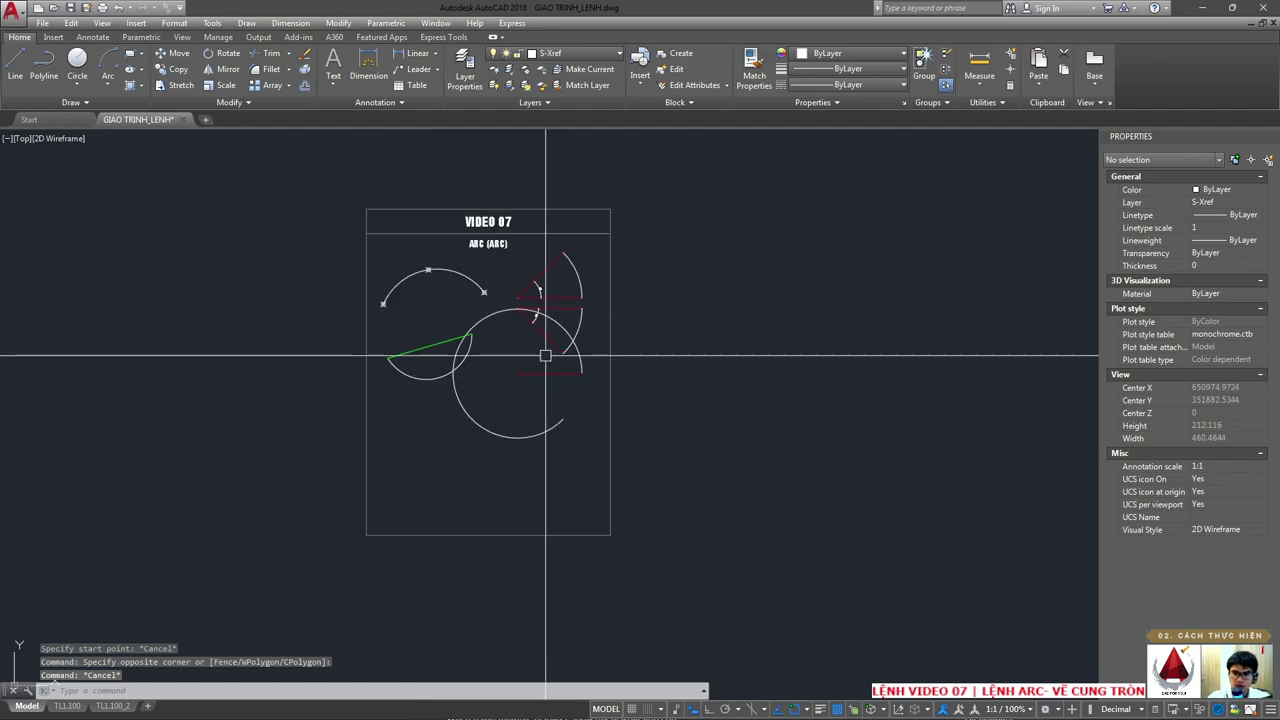
pyautogui.click(491, 434)
pyautogui.click(549, 374)
pyautogui.press('Delete')
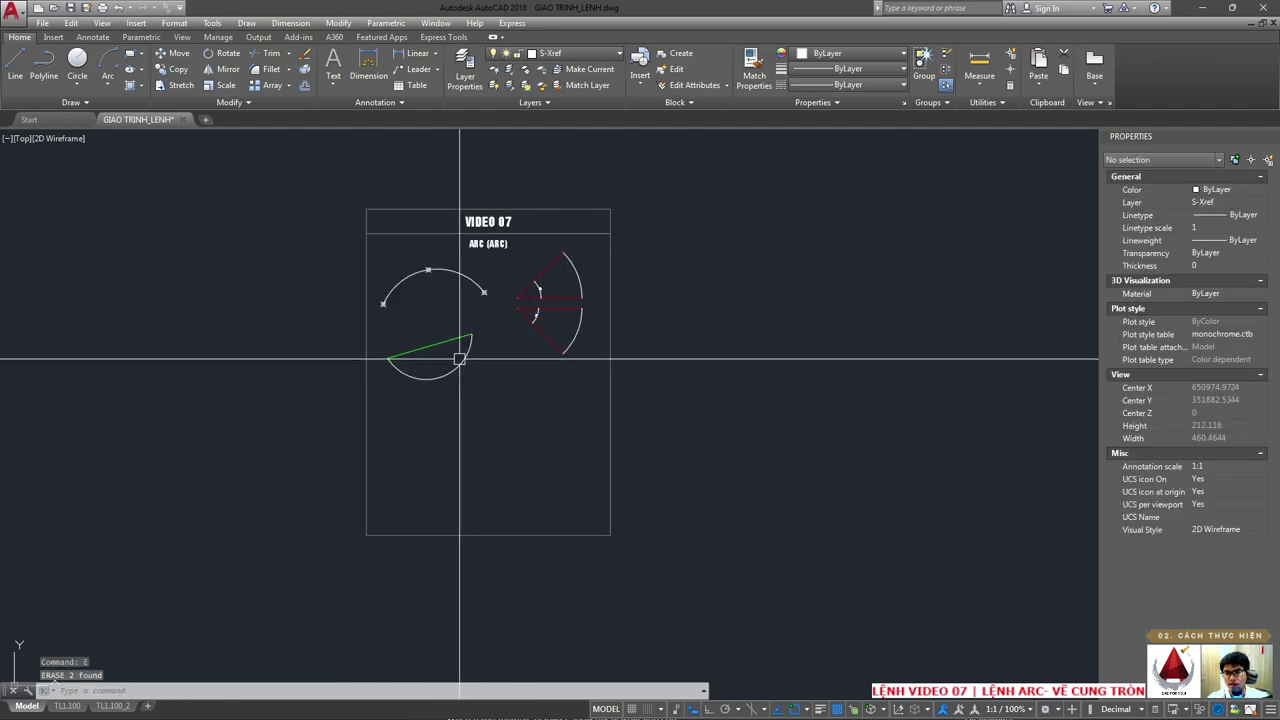
# - Move the arc and its green chord up onto the top arc
pyautogui.scroll(5, 440, 315)
pyautogui.press('m')
pyautogui.press('Return')
pyautogui.click(528, 400)
pyautogui.click(436, 432)
pyautogui.click(462, 431)
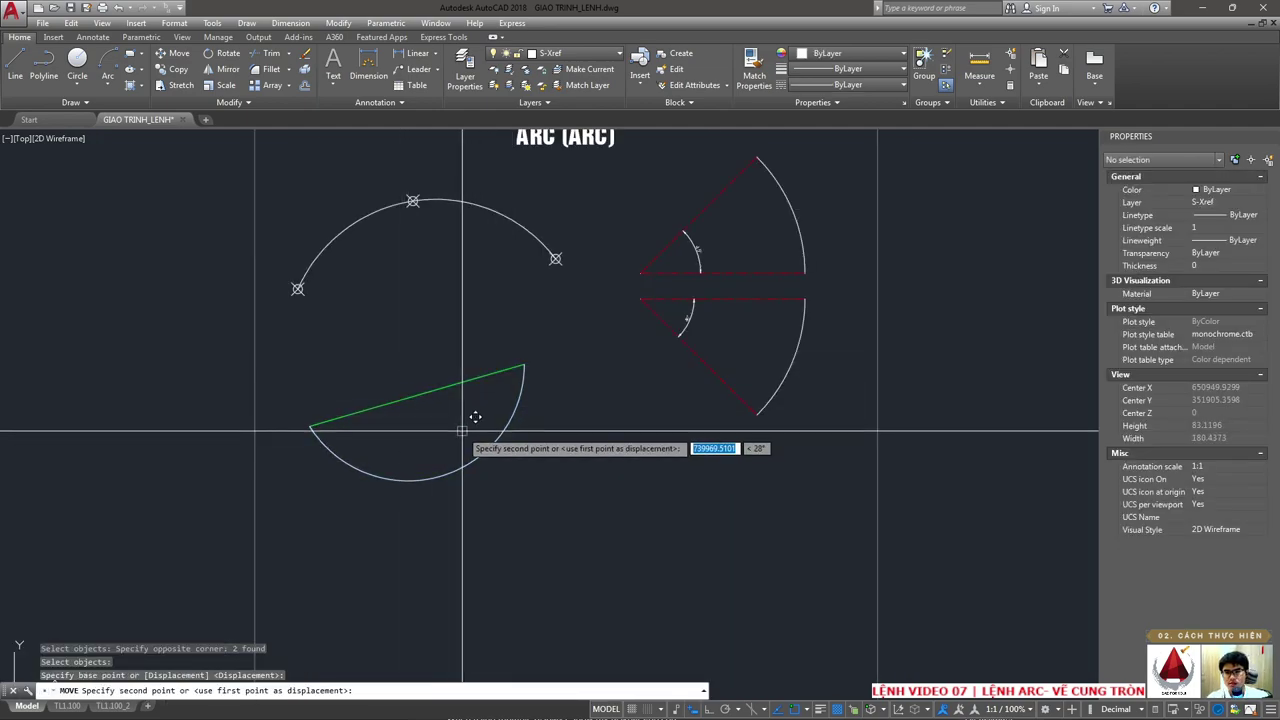
pyautogui.click(471, 286)
pyautogui.moveTo(385, 565); pyautogui.dragTo(365, 389, button='middle')
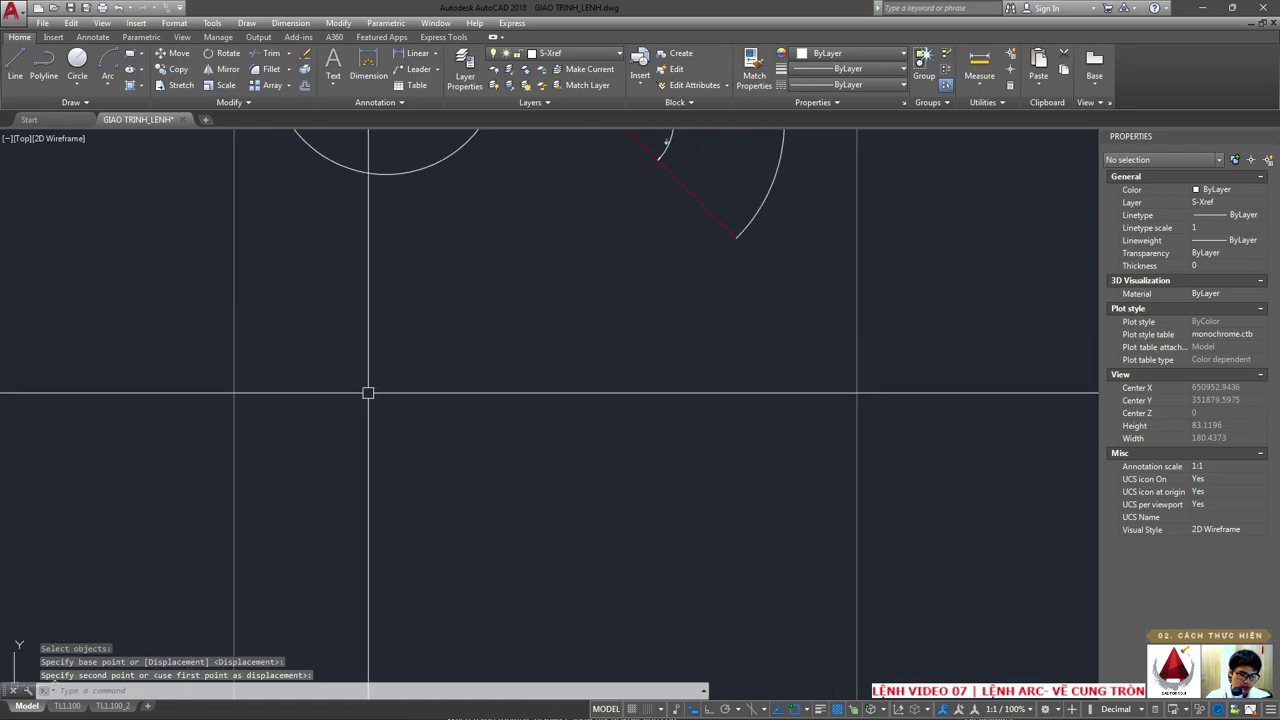
pyautogui.press('Escape')
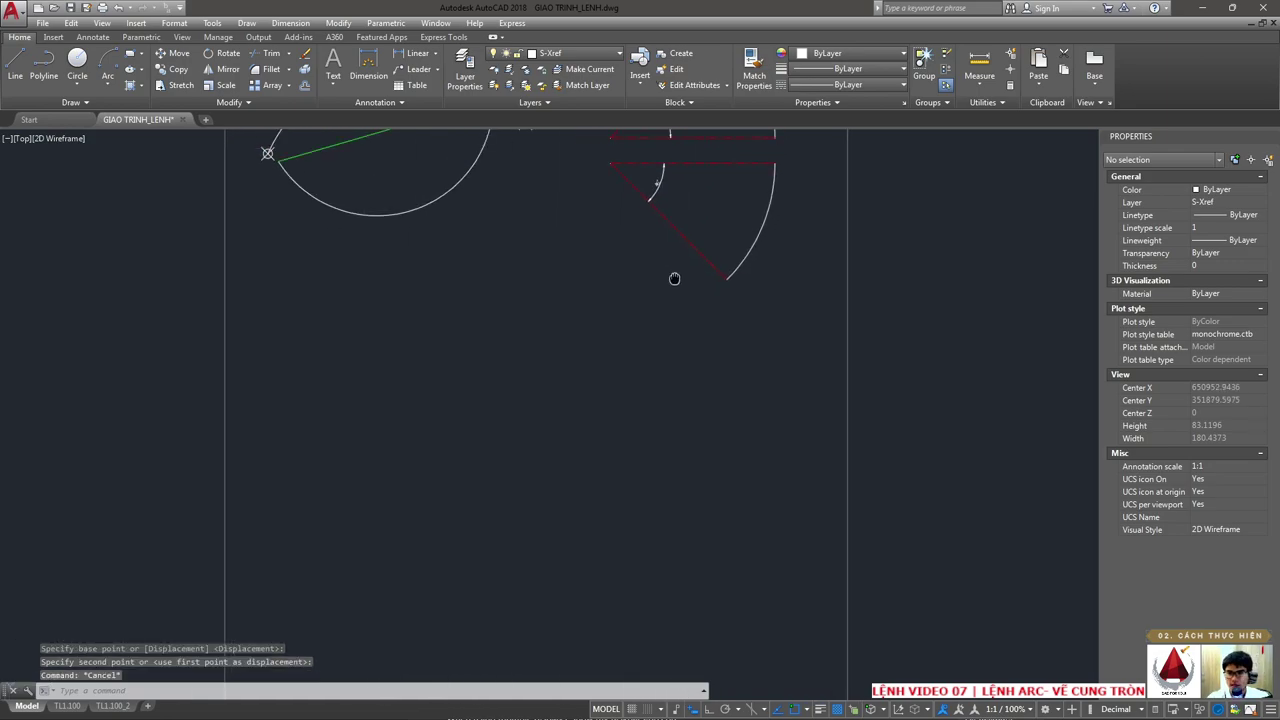
# - Copy the red horizontal line to an empty spot well below the sectors
pyautogui.click(660, 219)
pyautogui.write('o')
pyautogui.press('Return')
pyautogui.click(670, 219)
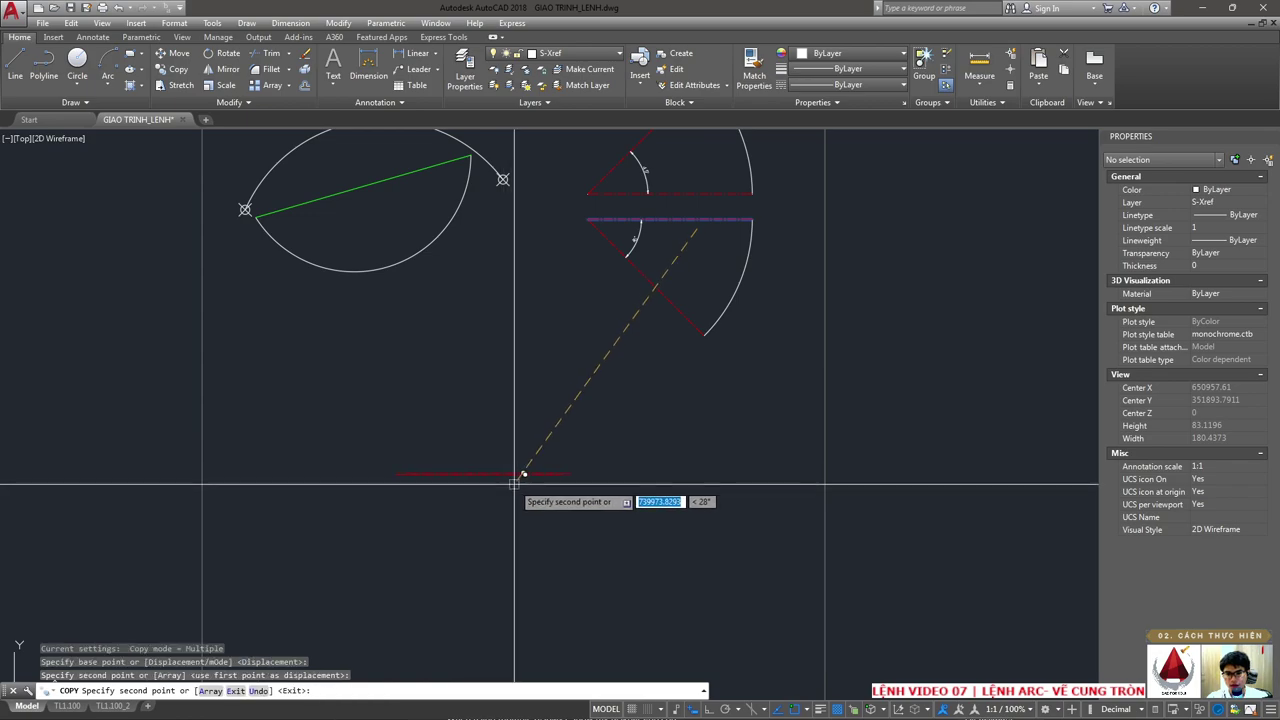
pyautogui.click(469, 477)
pyautogui.press('Escape')
pyautogui.click(469, 477)
pyautogui.click(487, 480)
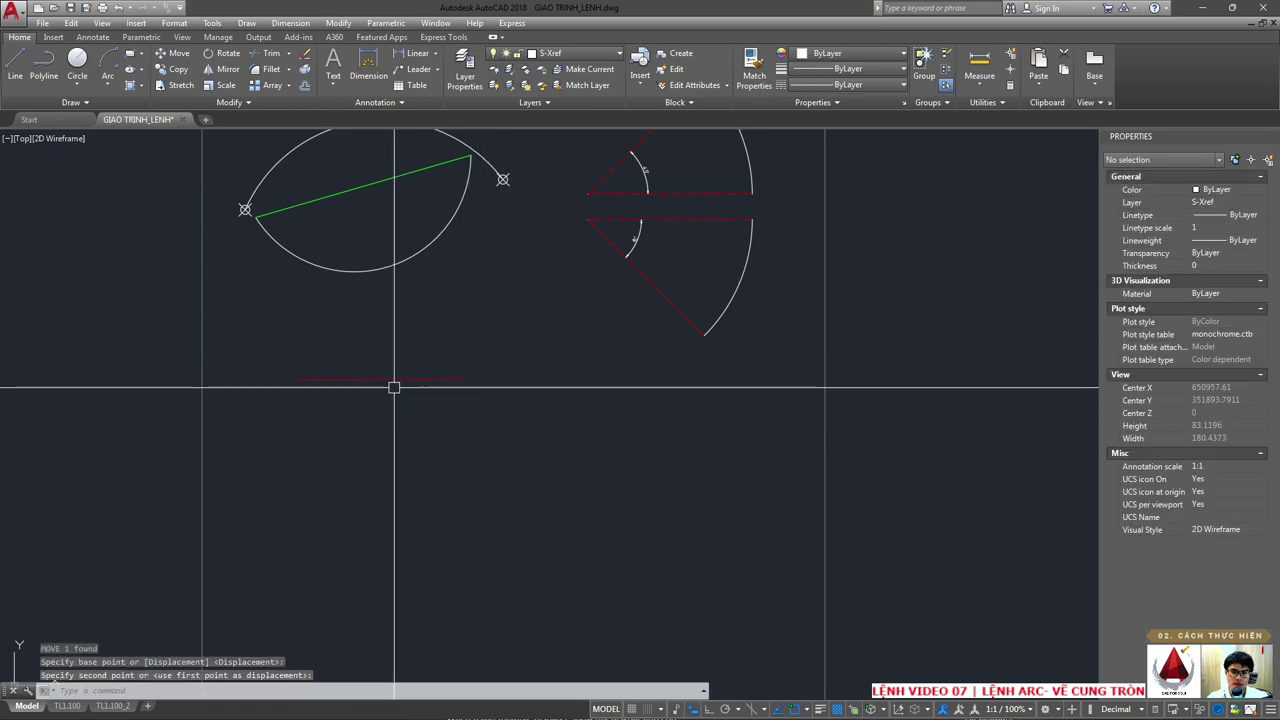
pyautogui.scroll(3, 394, 386)
pyautogui.write('ARC')
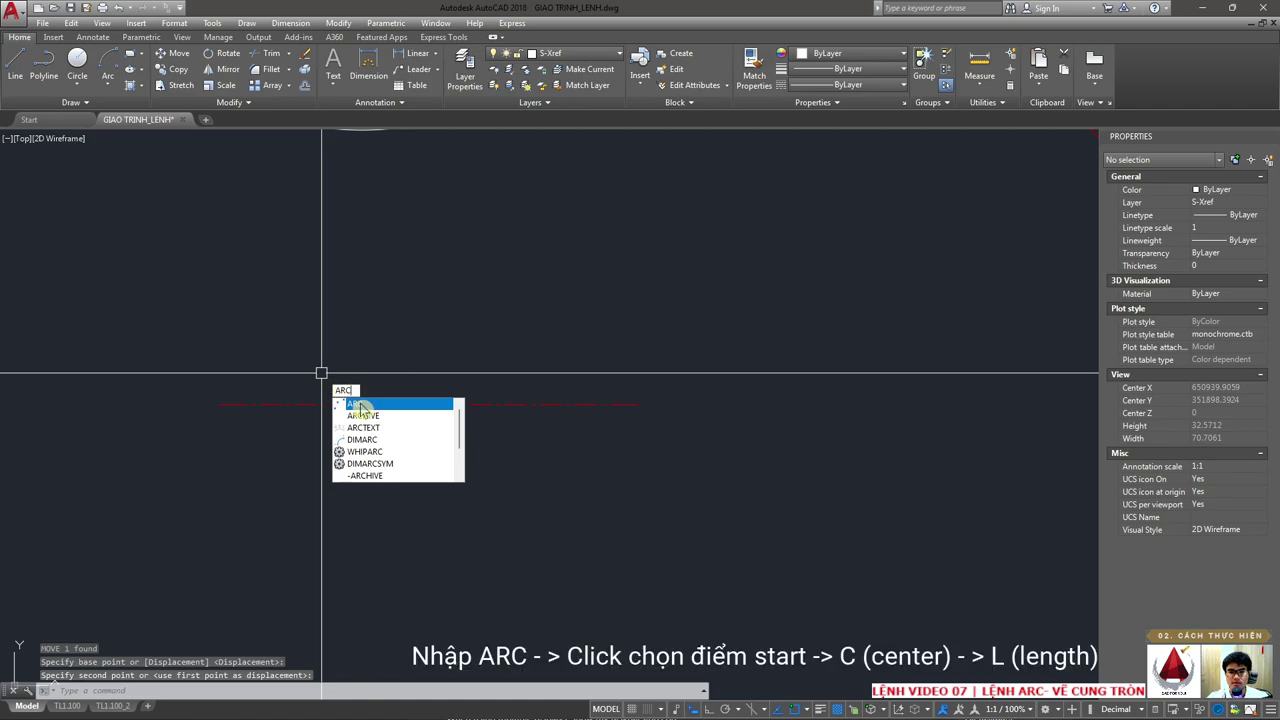
# - Draw an arc starting at the lower red line's right end, centred on its left end, chord length 10
pyautogui.click(358, 404)
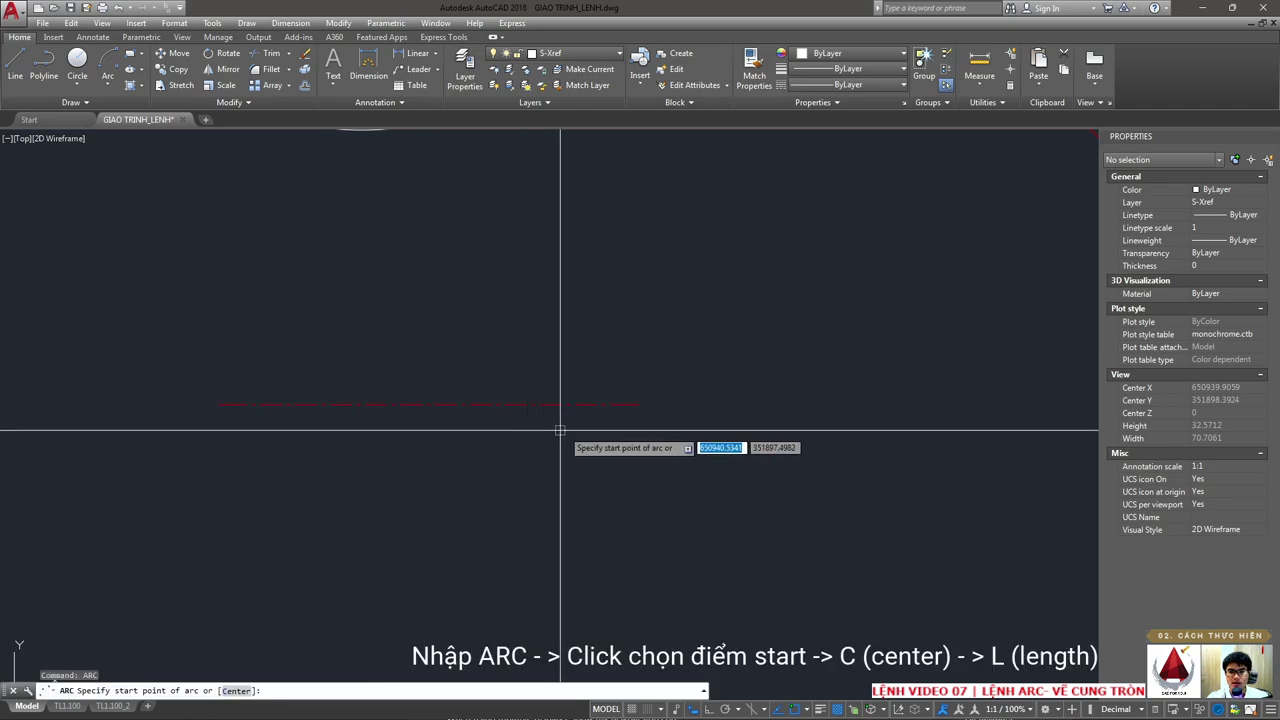
pyautogui.click(638, 404)
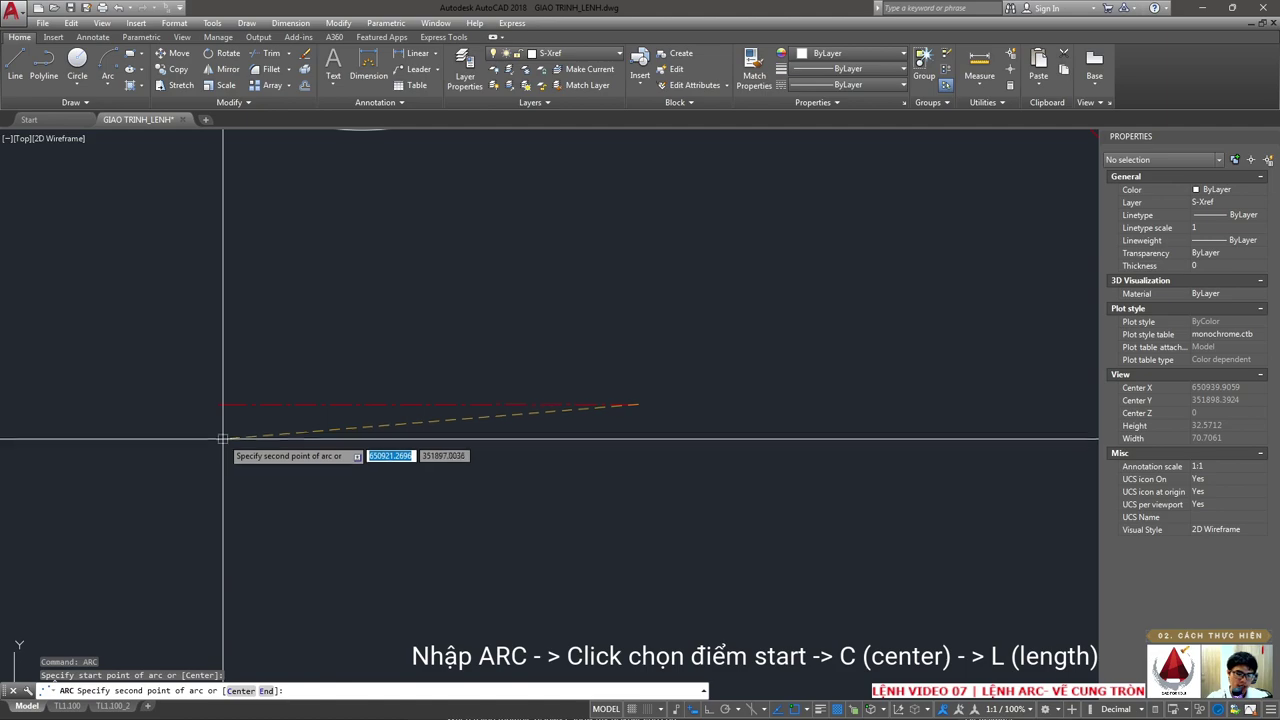
pyautogui.write('C')
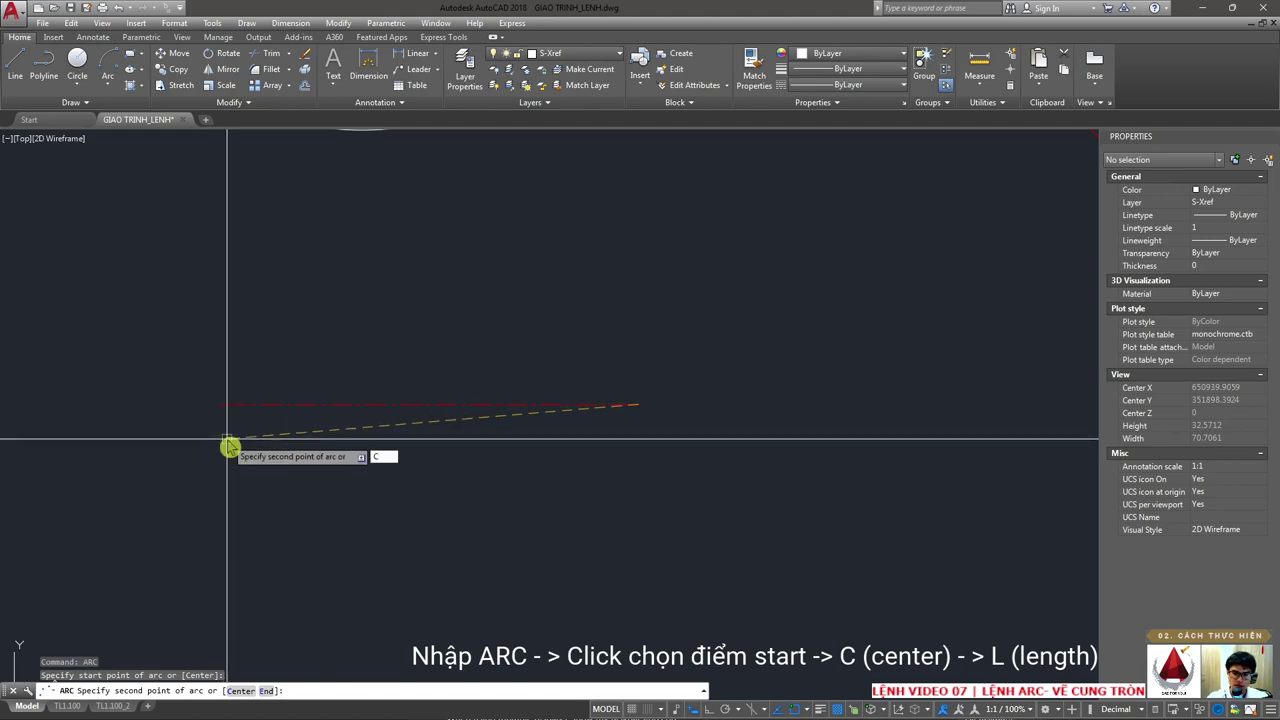
pyautogui.press('Return')
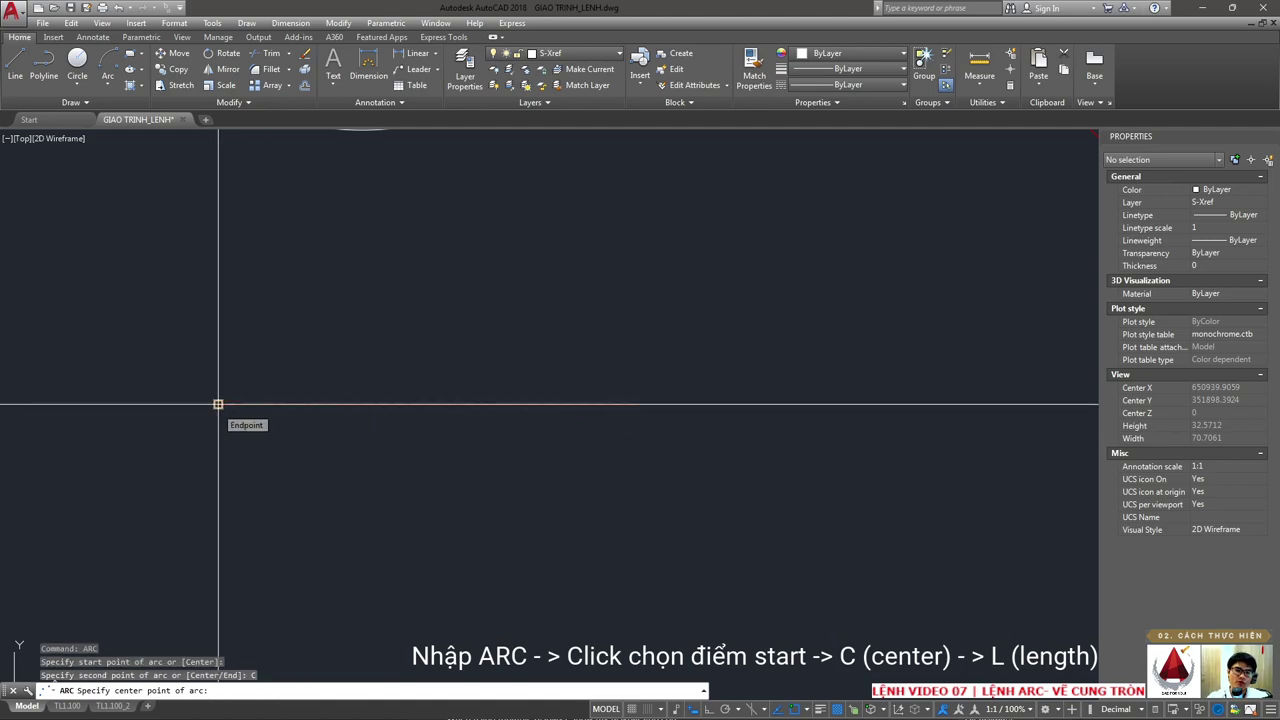
pyautogui.click(218, 404)
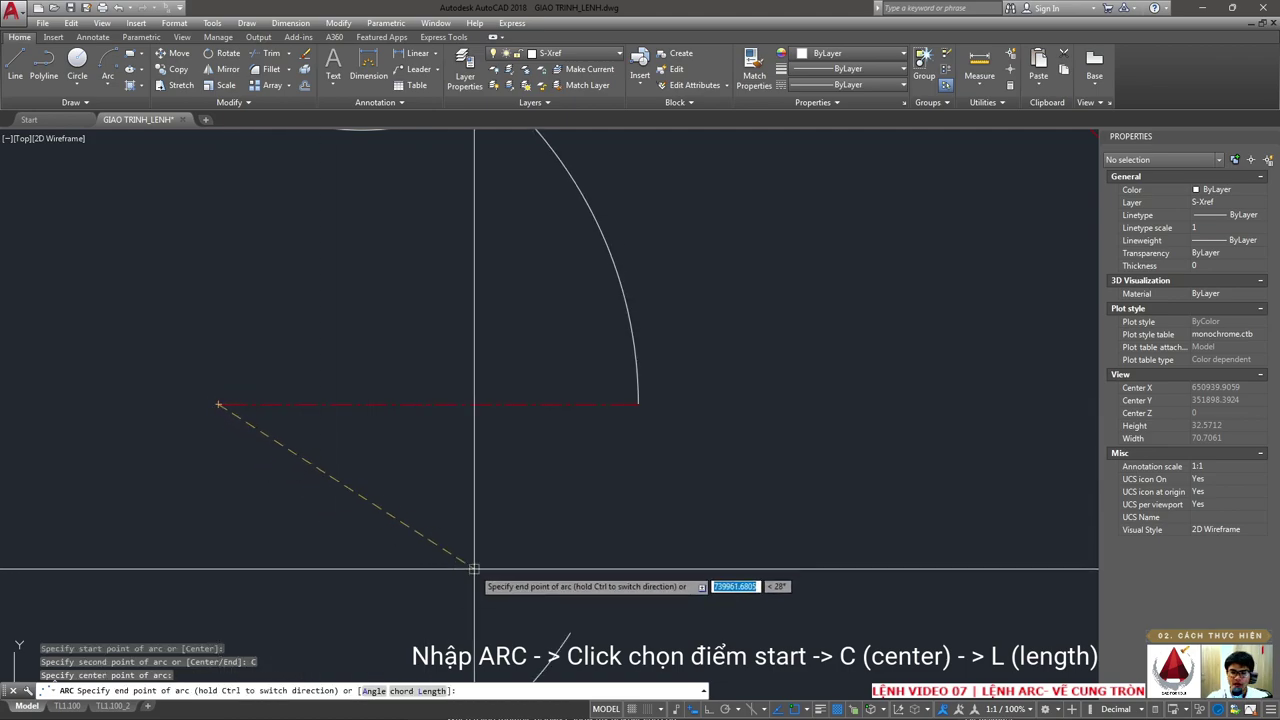
pyautogui.scroll(-2, 613, 490)
pyautogui.scroll(-2, 613, 490)
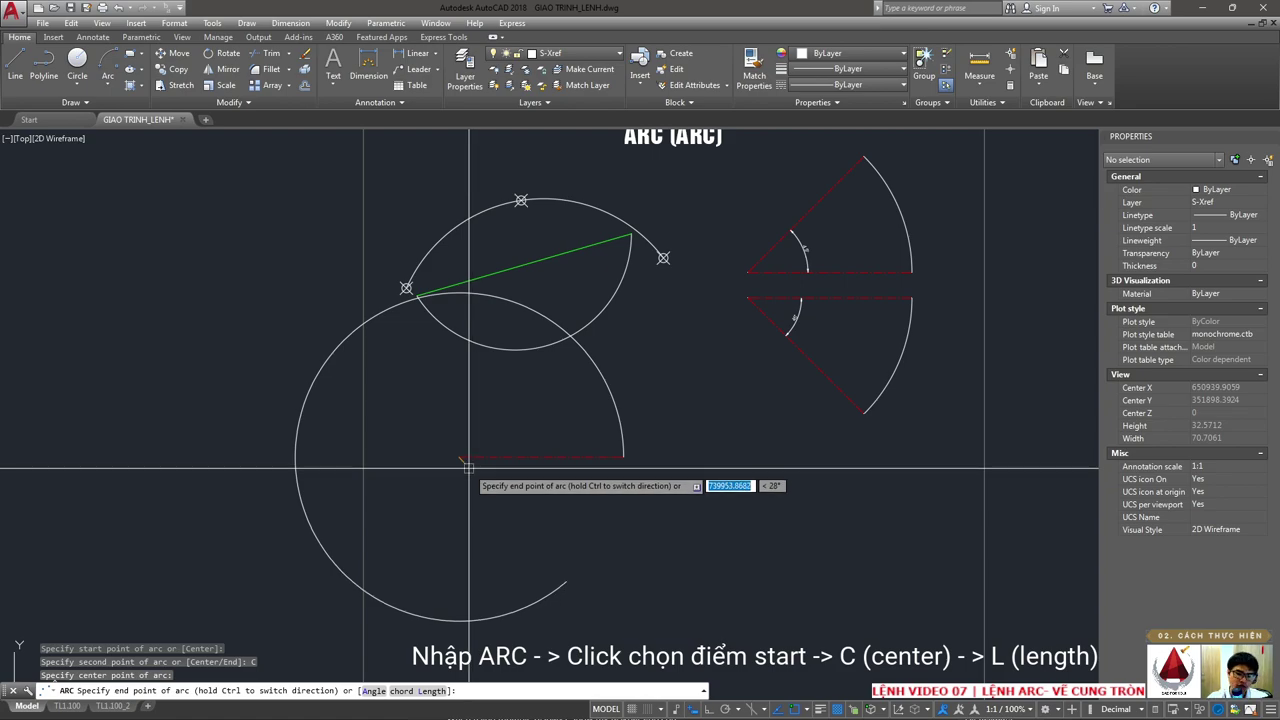
pyautogui.write('L')
pyautogui.press('Return')
pyautogui.scroll(1, 608, 428)
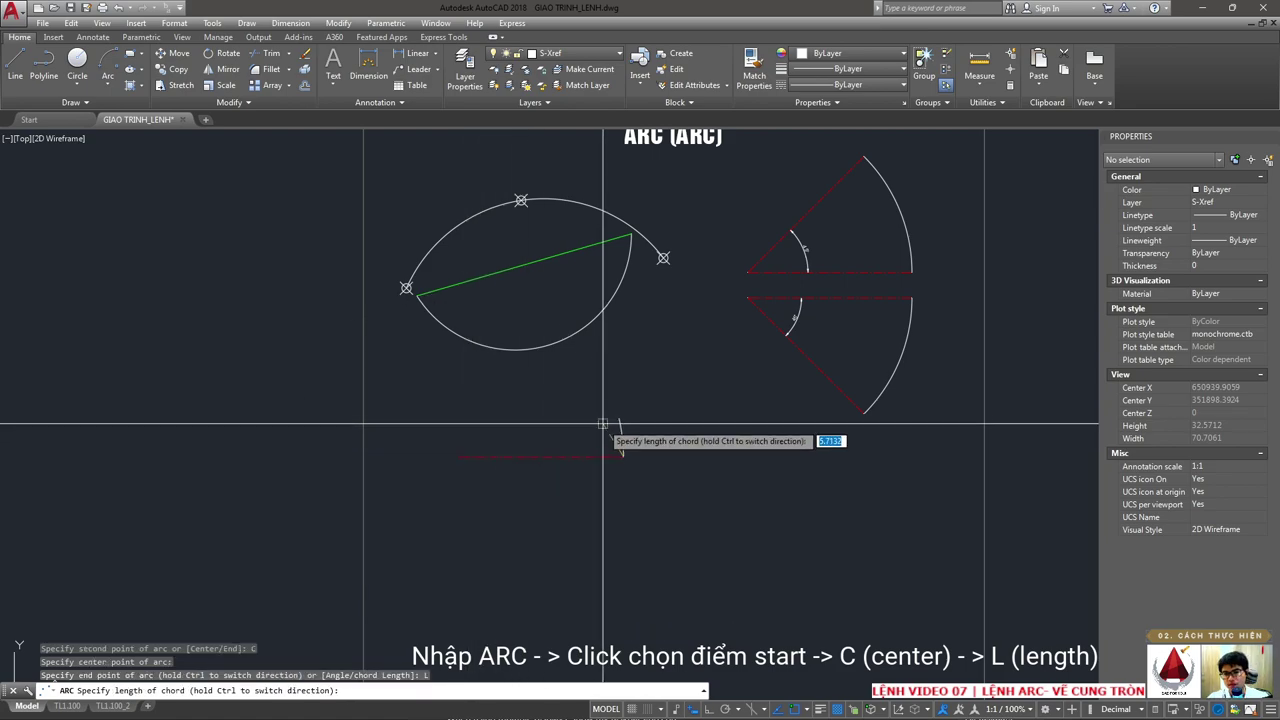
pyautogui.scroll(1, 605, 383)
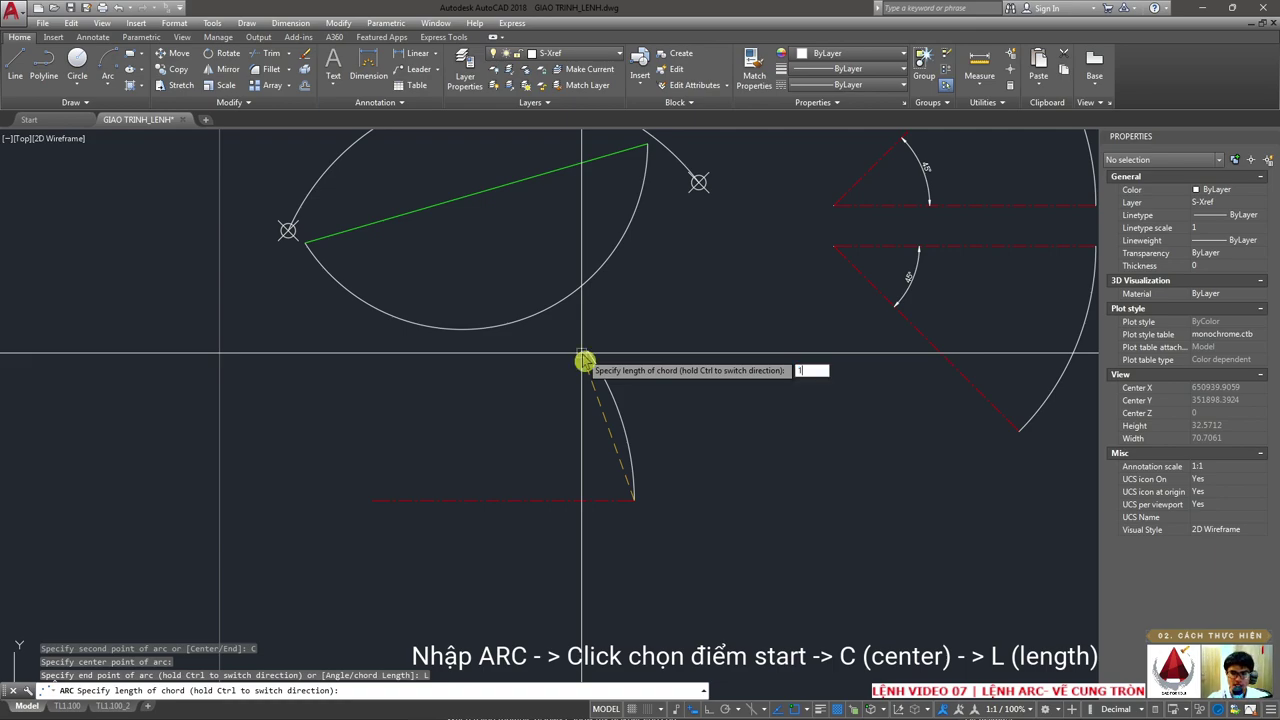
pyautogui.write('0')
pyautogui.press('Return')
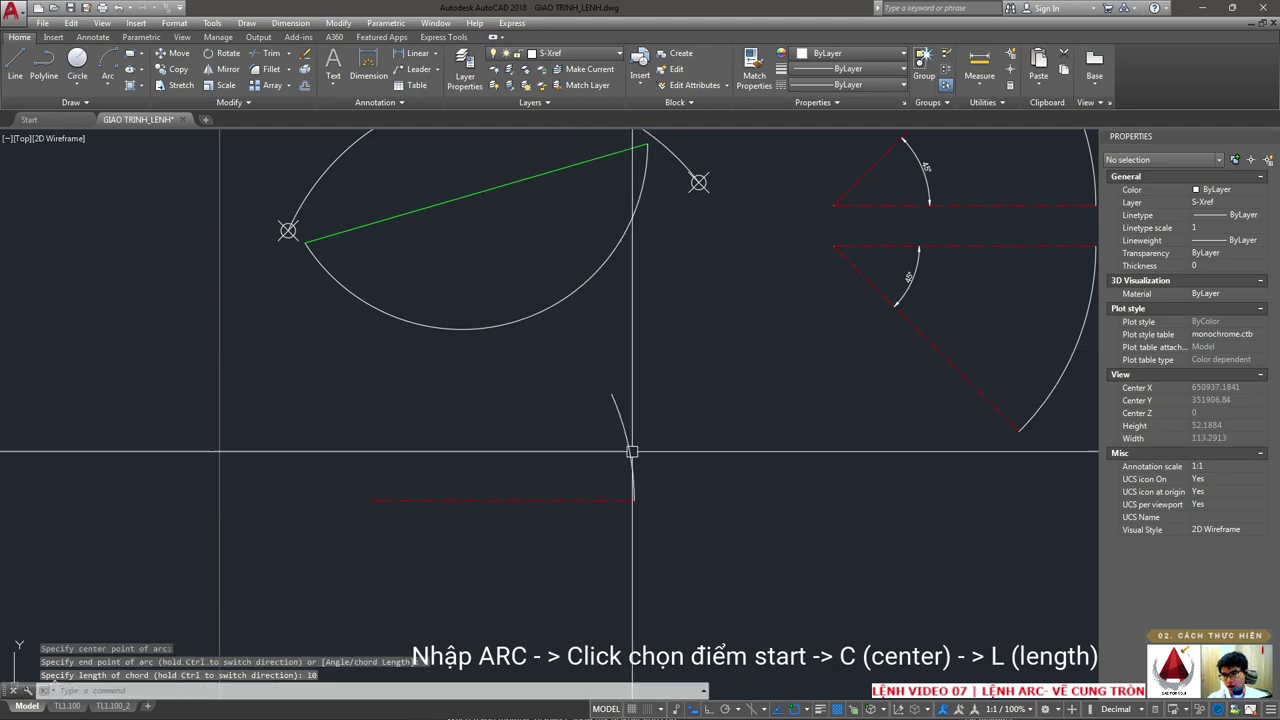
pyautogui.click(612, 393)
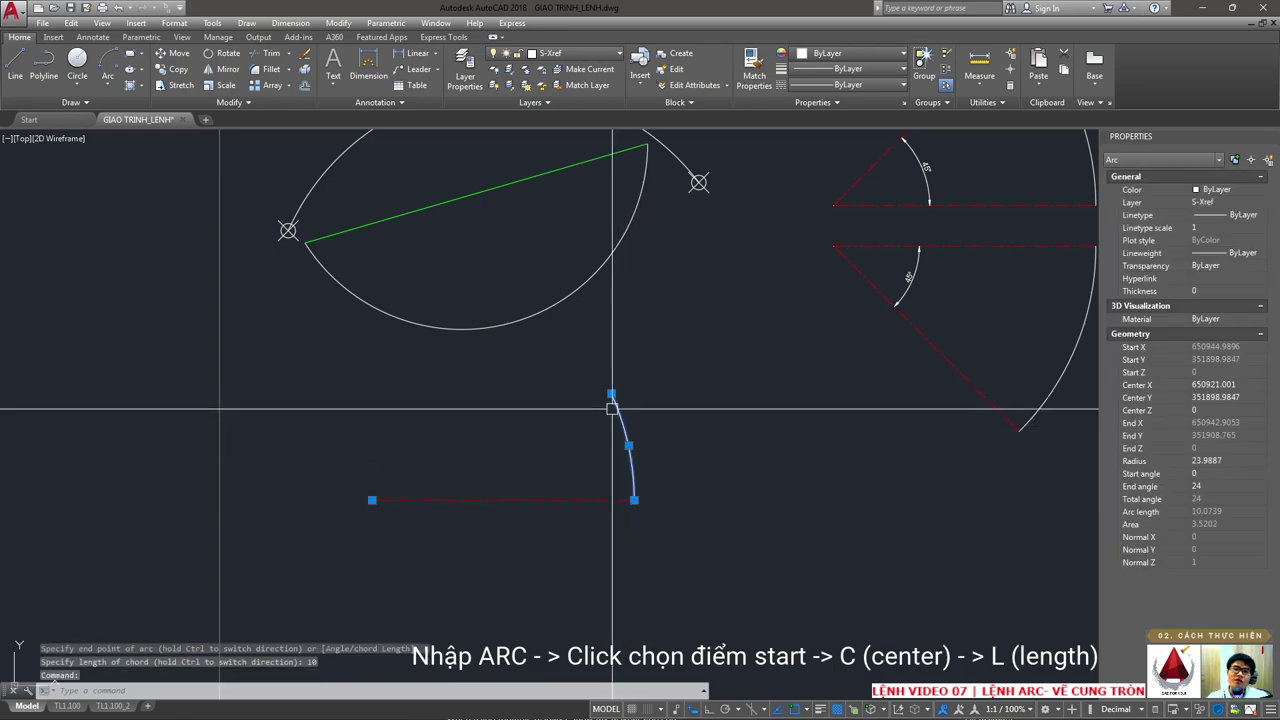
pyautogui.click(247, 23)
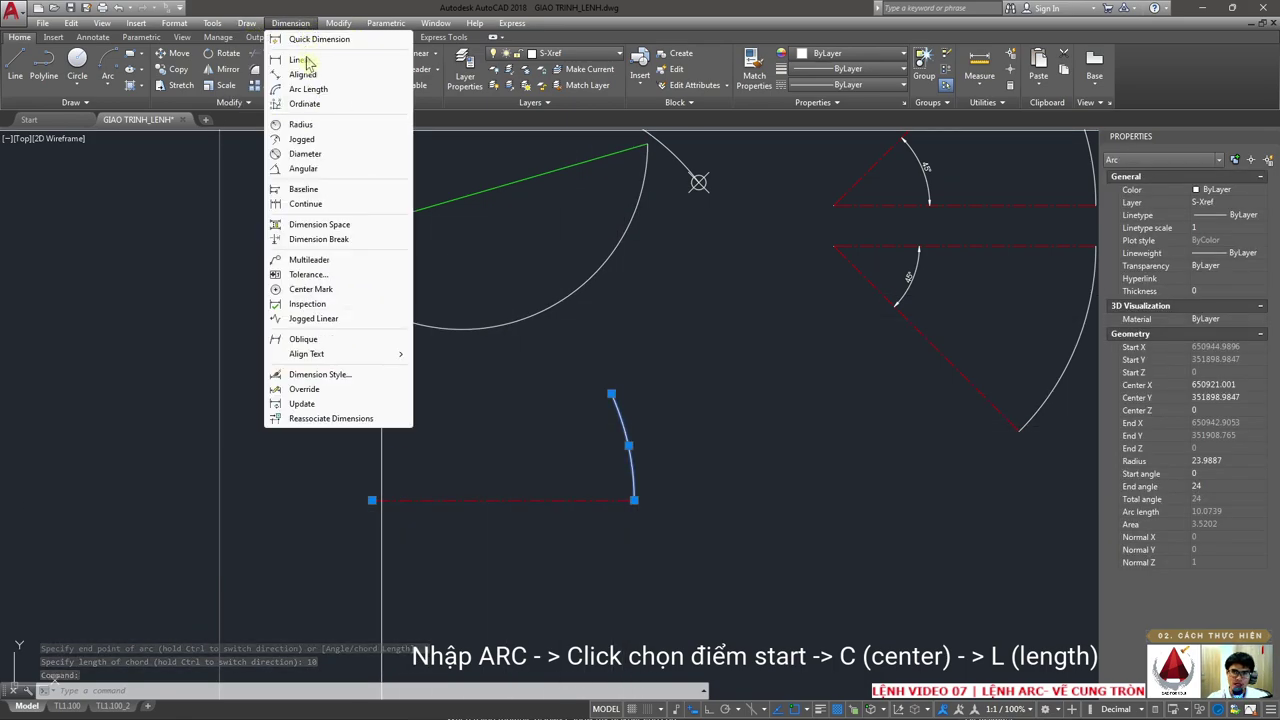
pyautogui.moveTo(290, 23)
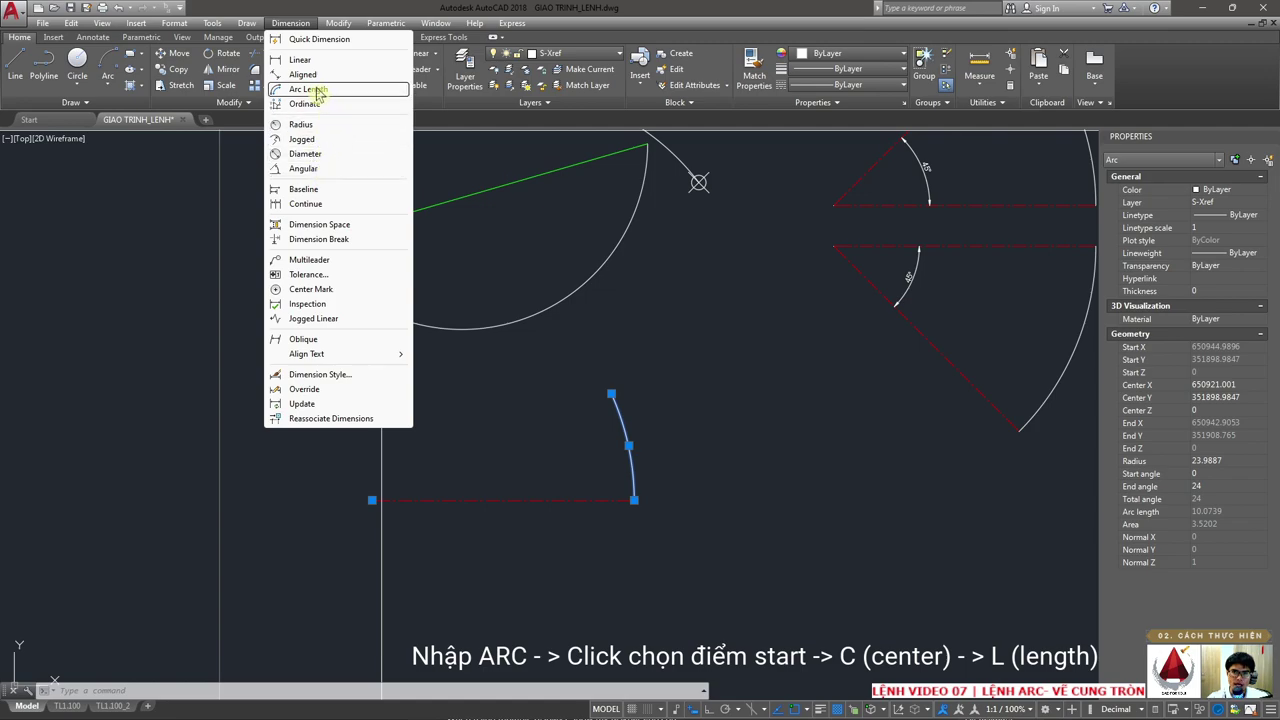
# - Add a 10 aligned dimension across the arc's chord, then bring up the PowerPoint slide
pyautogui.click(305, 77)
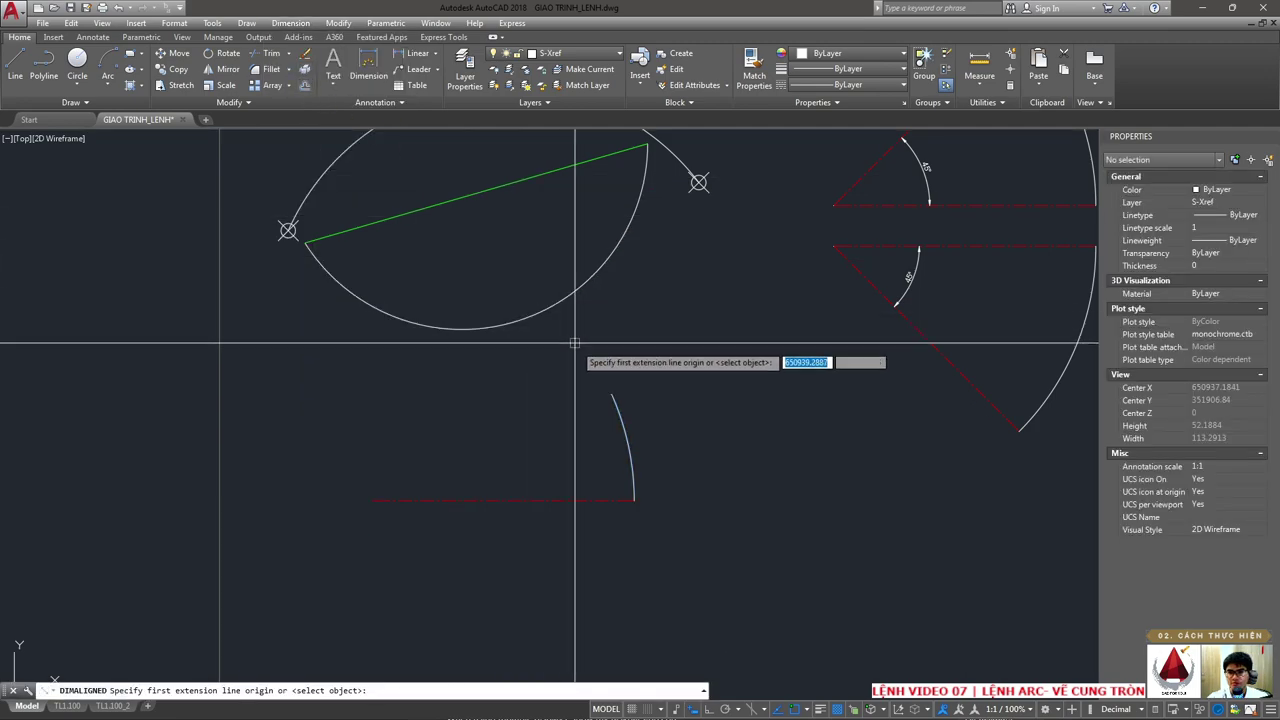
pyautogui.click(611, 395)
pyautogui.click(633, 499)
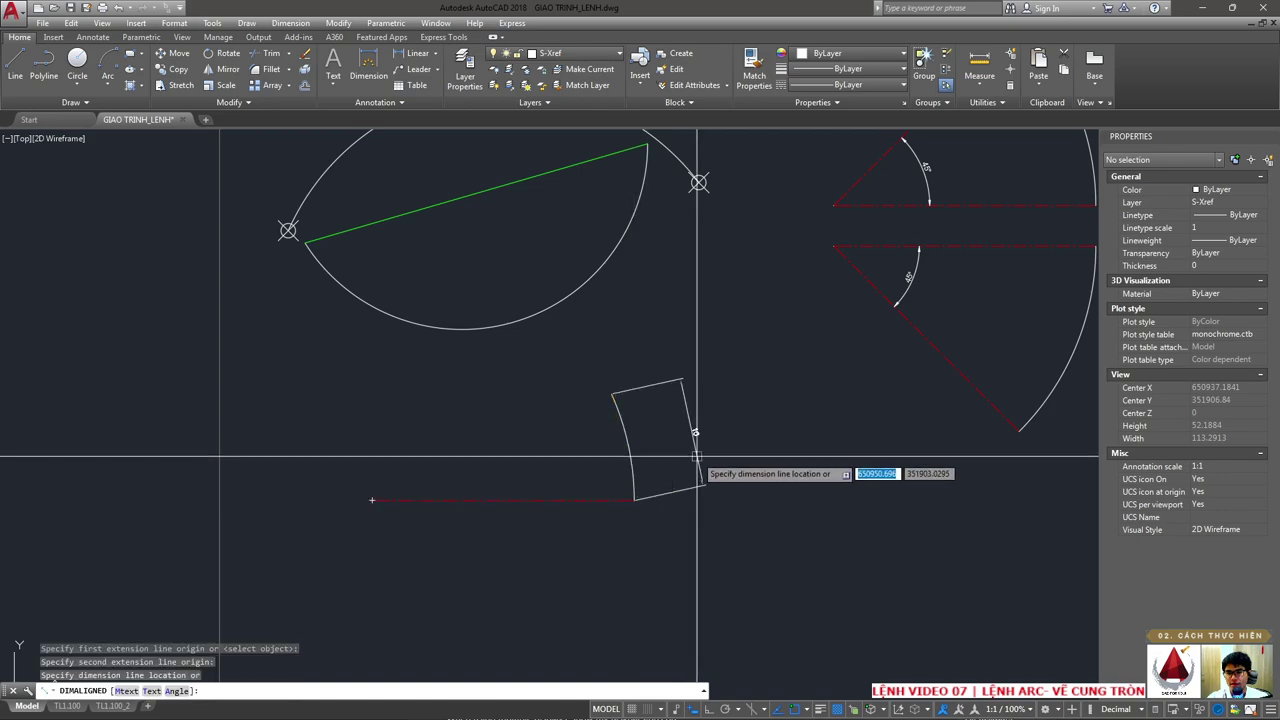
pyautogui.scroll(4, 633, 453)
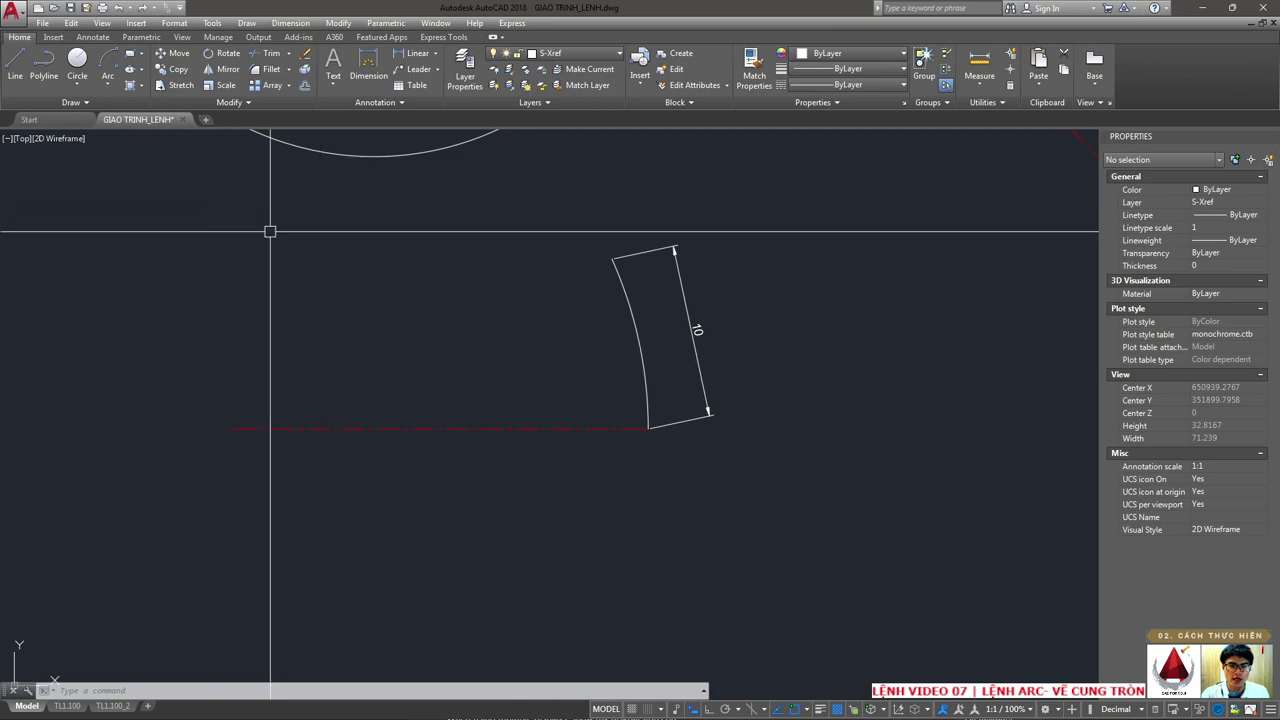
pyautogui.click(197, 704)
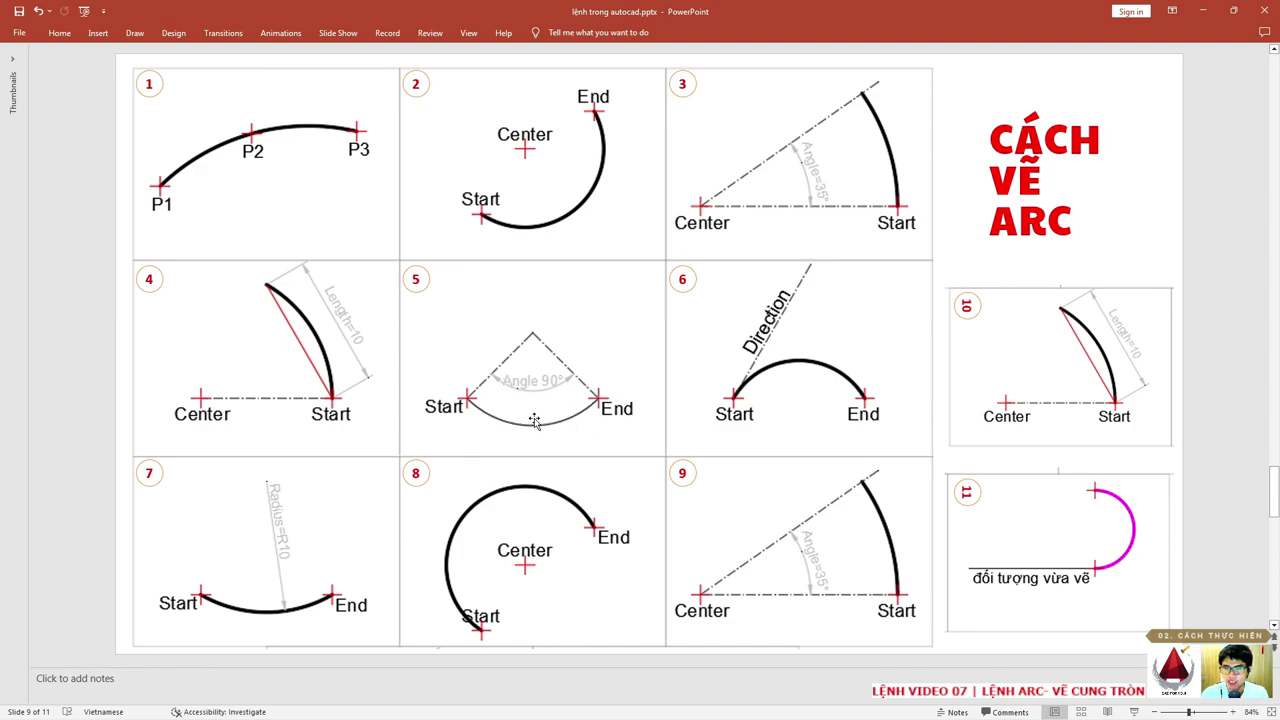
# - Switch from the arc-methods slide back to the AutoCAD drawing with its 10 chord dimension
pyautogui.click(1203, 10)
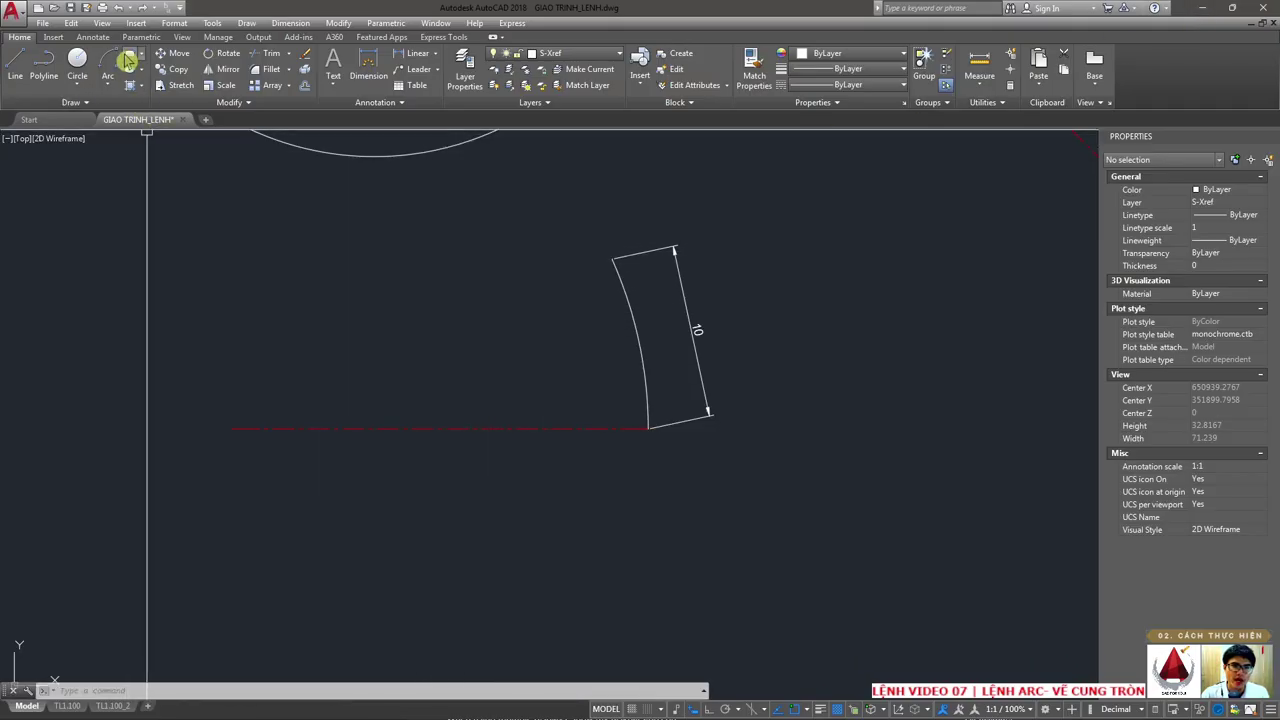
pyautogui.click(110, 86)
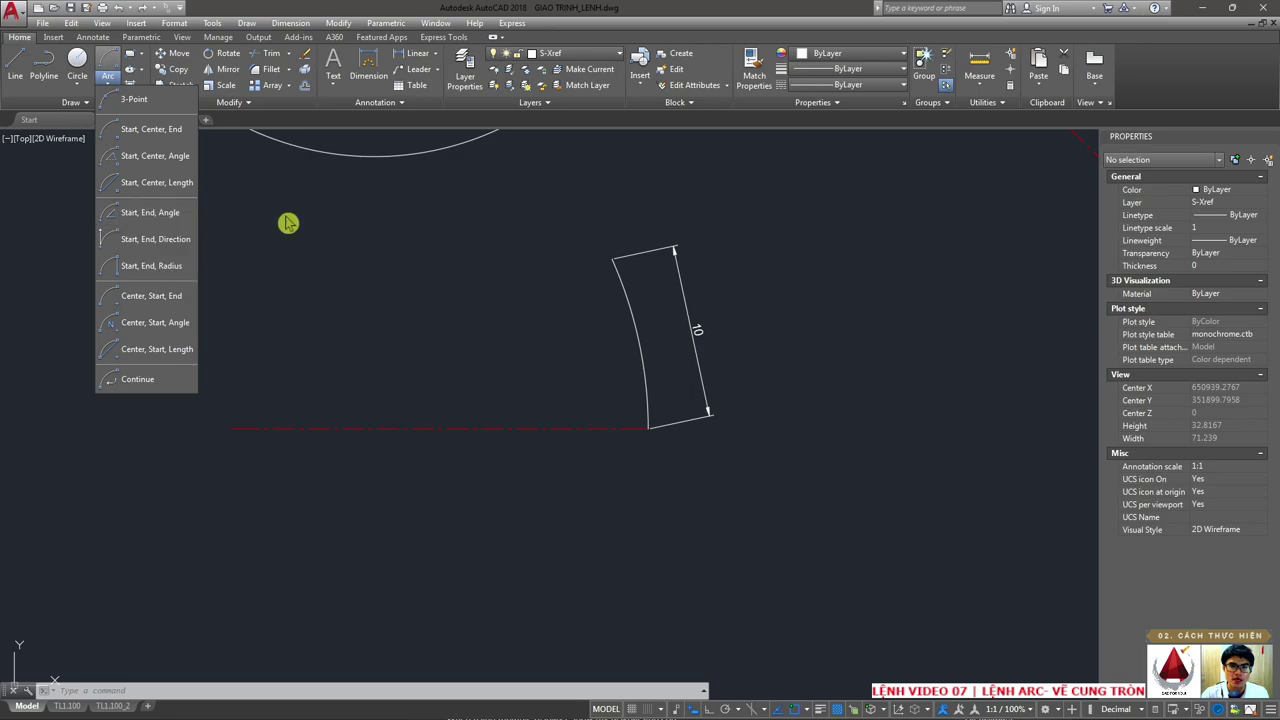
pyautogui.scroll(-4, 426, 354)
pyautogui.scroll(-2, 514, 289)
pyautogui.scroll(1, 540, 277)
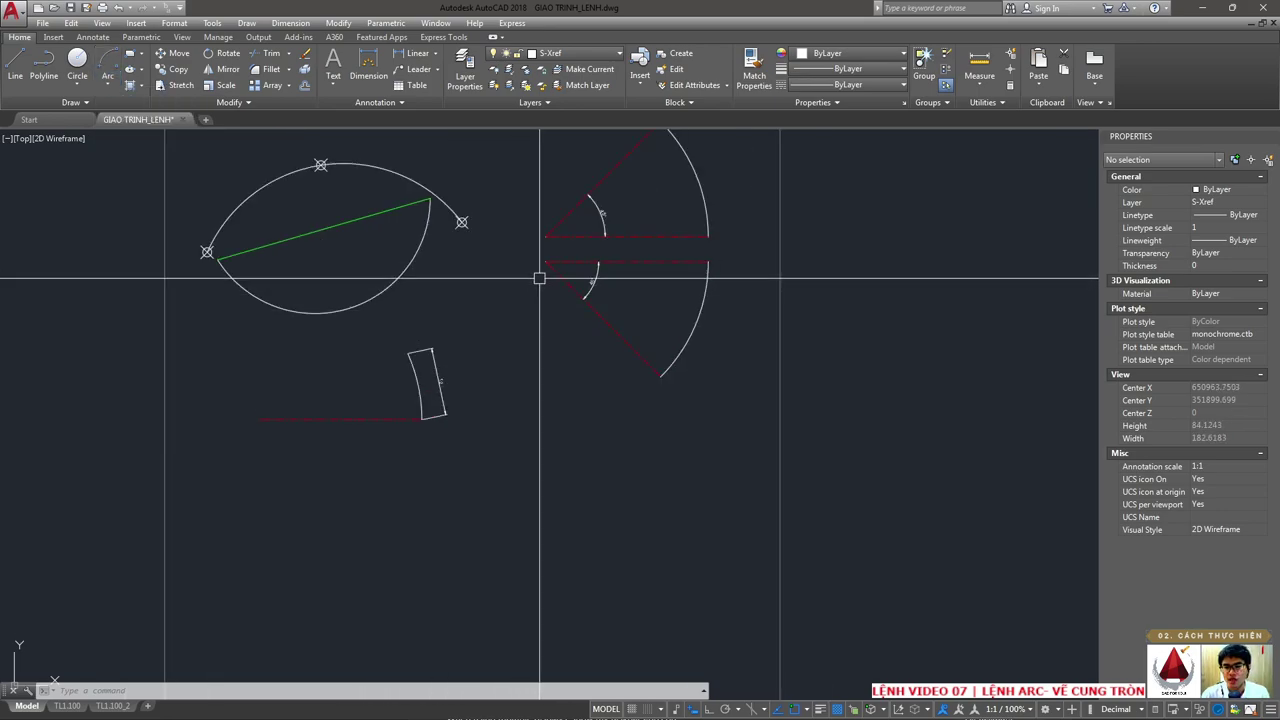
pyautogui.scroll(3, 529, 264)
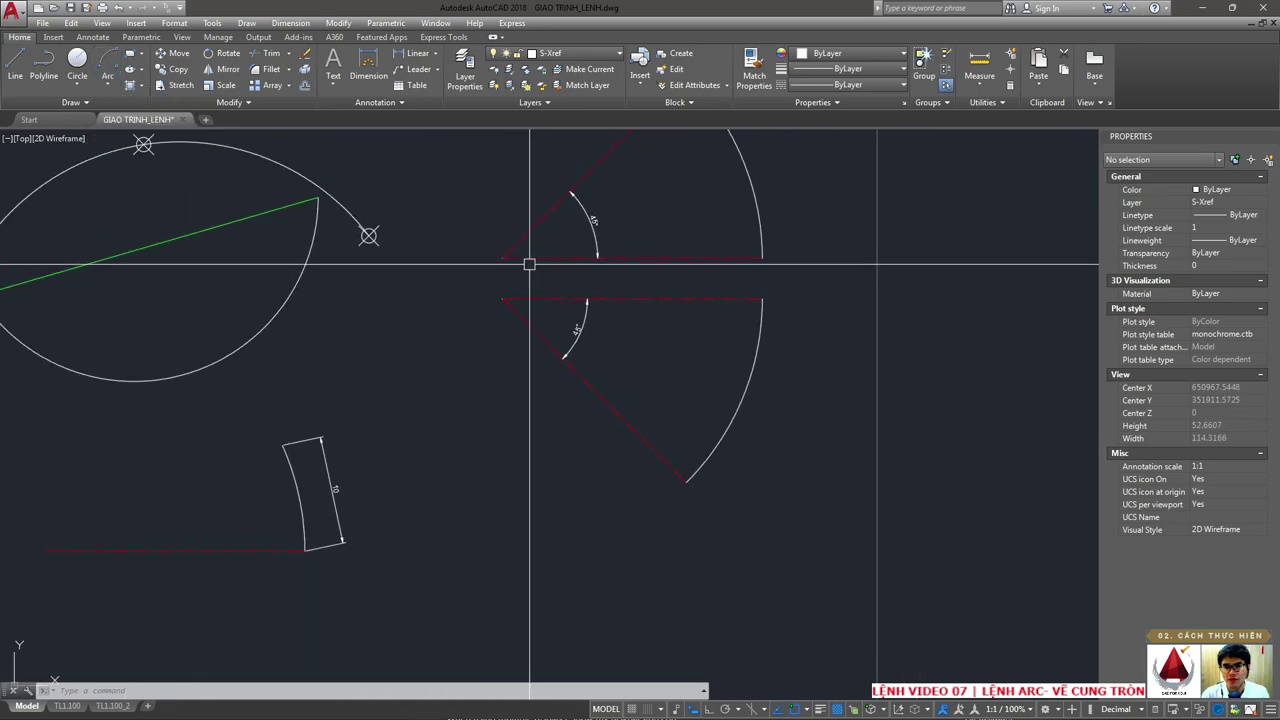
pyautogui.click(110, 82)
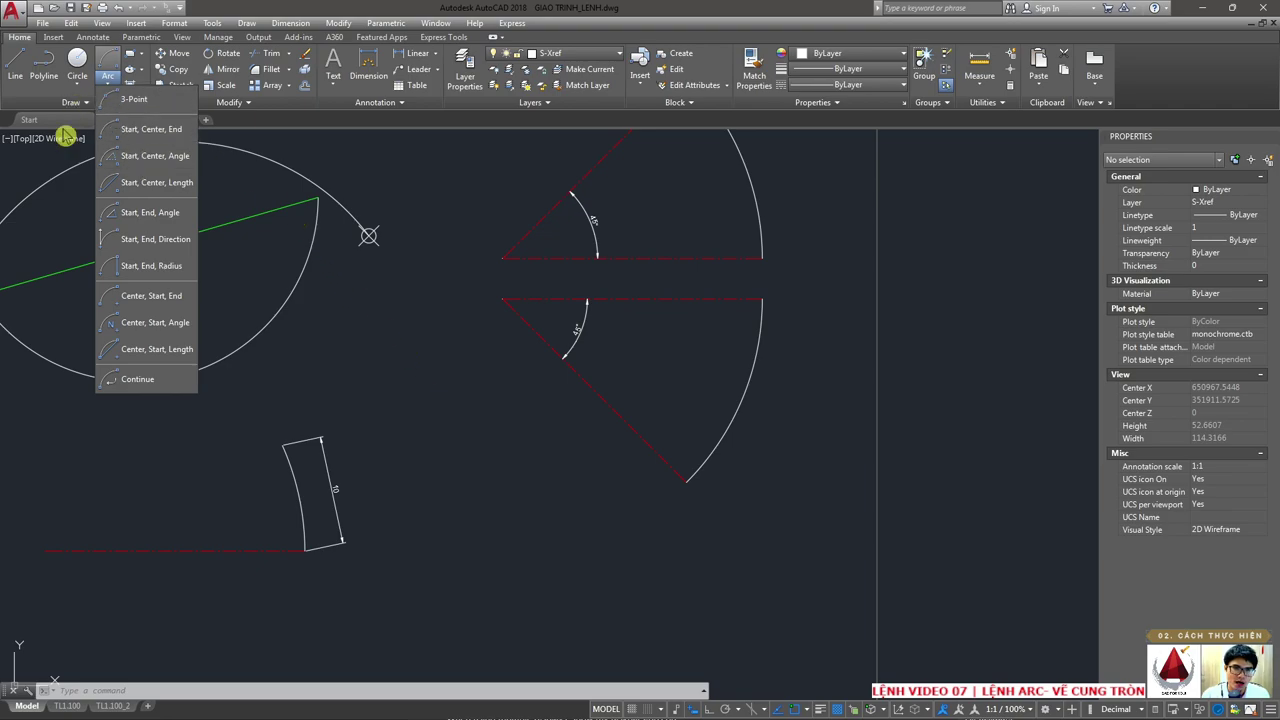
pyautogui.click(571, 451)
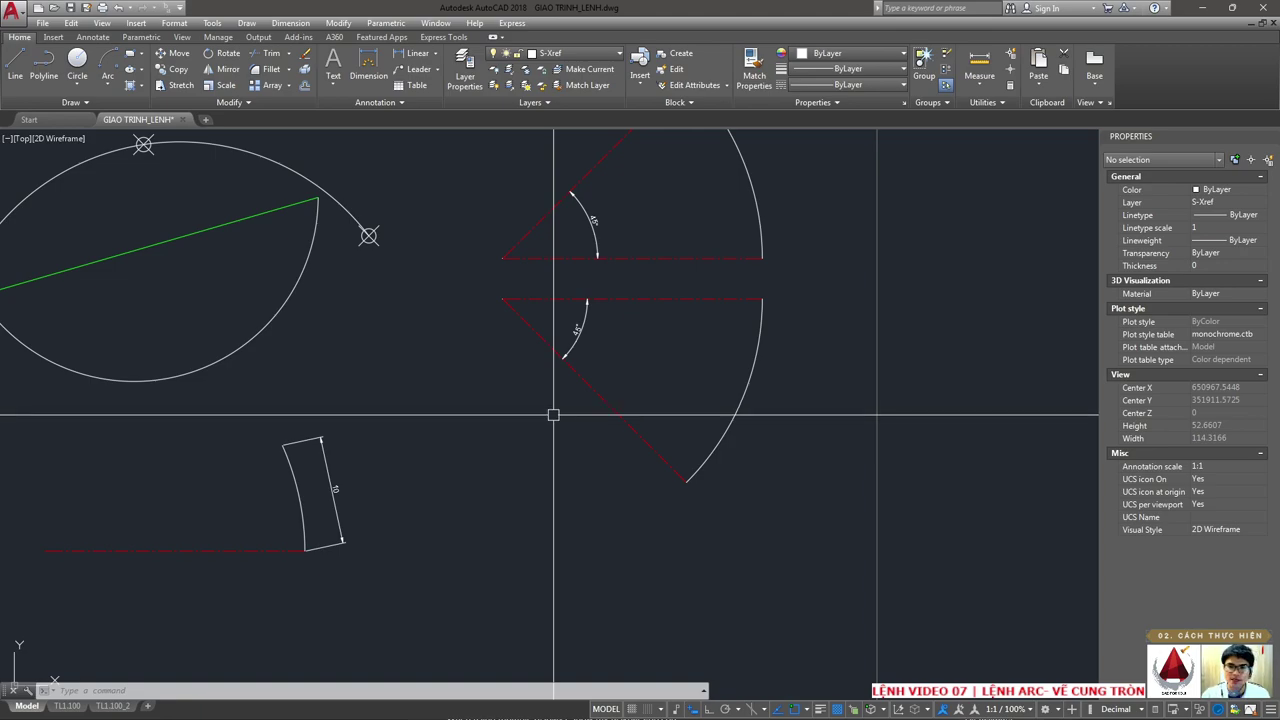
# - Copy the red horizontal line straight down into empty drawing space
pyautogui.moveTo(683, 308); pyautogui.dragTo(563, 408, button='middle')
pyautogui.moveTo(638, 397); pyautogui.dragTo(580, 337, button='middle')
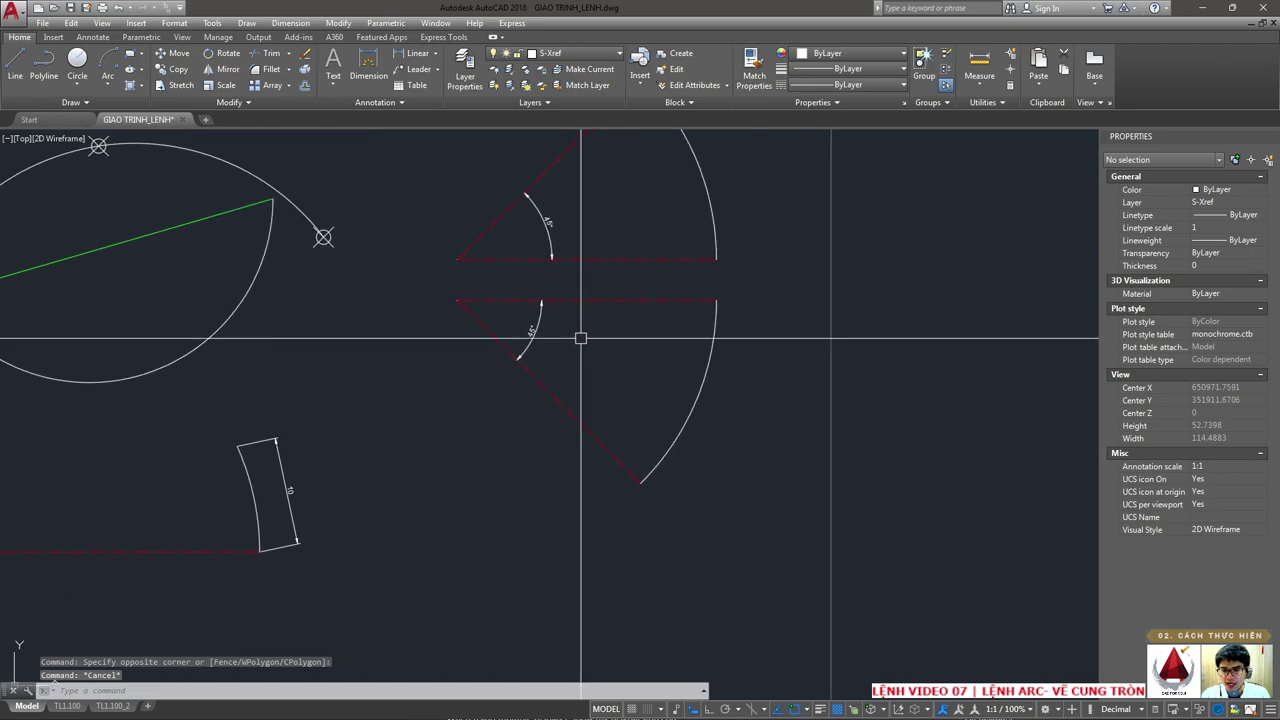
pyautogui.write('co')
pyautogui.press('Return')
pyautogui.click(691, 300)
pyautogui.press('Return')
pyautogui.scroll(-2, 613, 315)
pyautogui.click(613, 315)
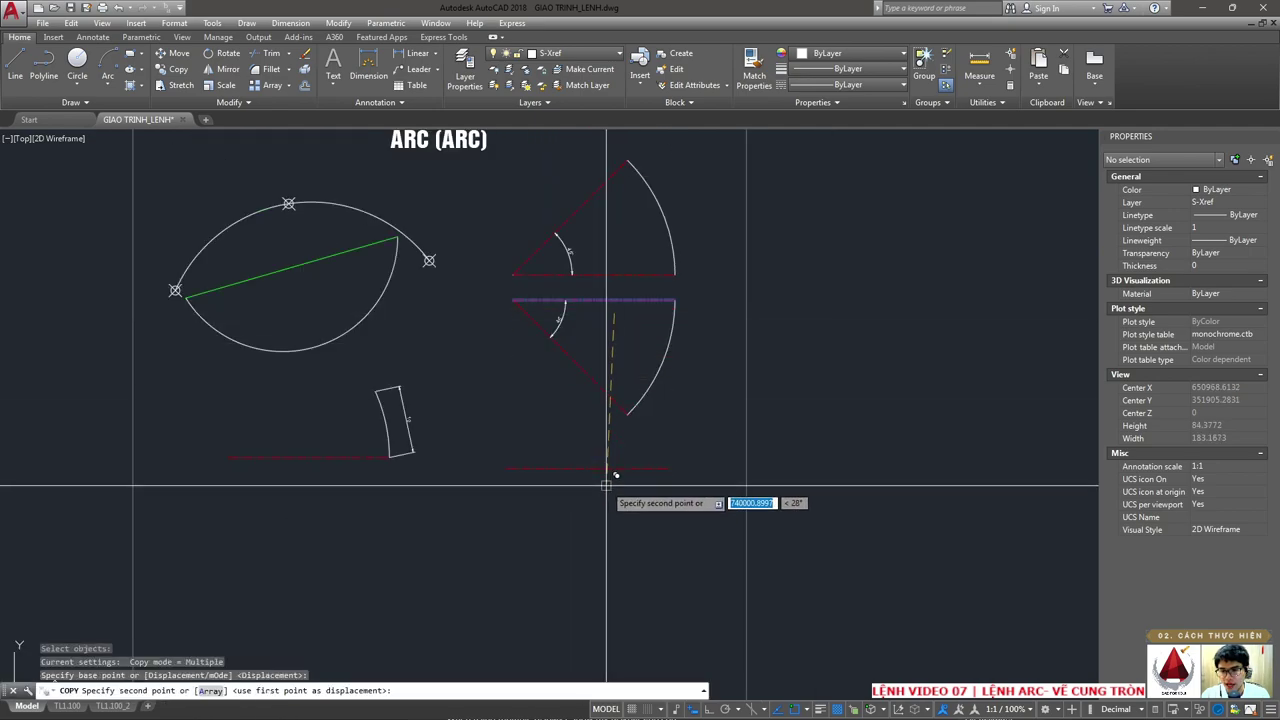
pyautogui.press('F8')
pyautogui.click(620, 514)
pyautogui.press('Escape')
pyautogui.scroll(2, 605, 522)
pyautogui.moveTo(605, 522); pyautogui.dragTo(600, 492, button='middle')
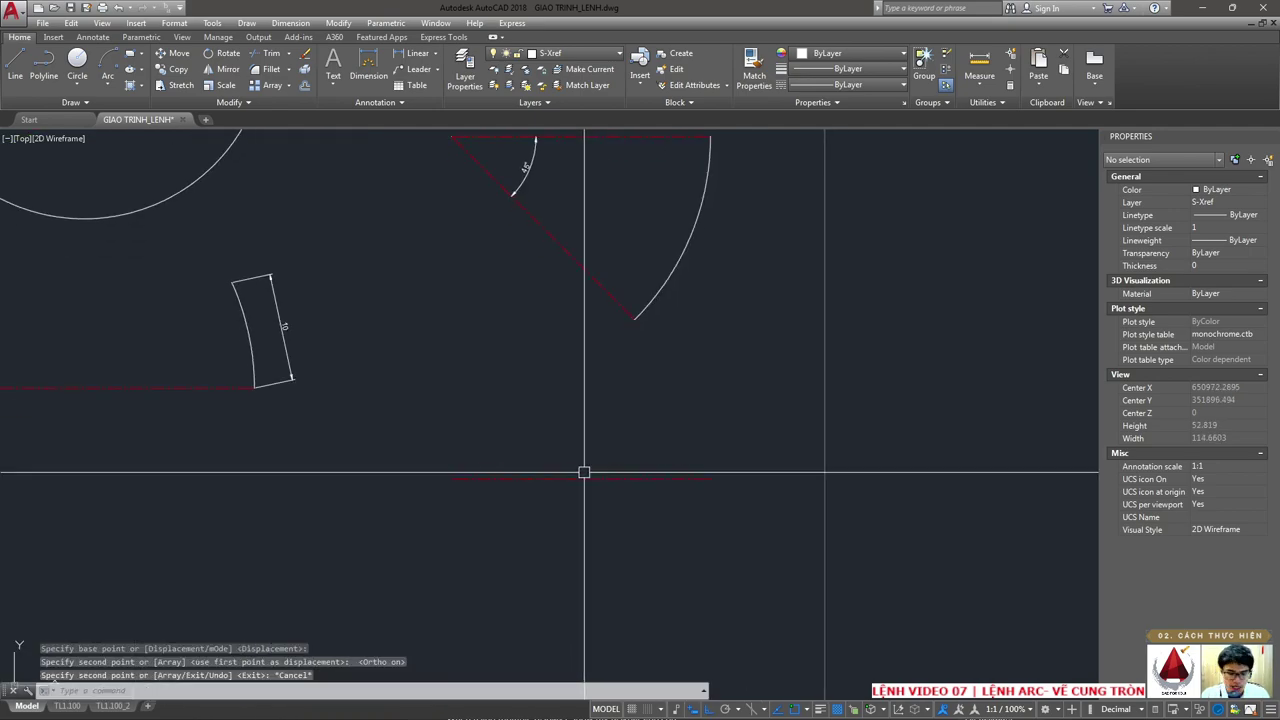
# - Draw a start-end-angle arc between the copied line's ends with a 90° included angle
pyautogui.write('ARC')
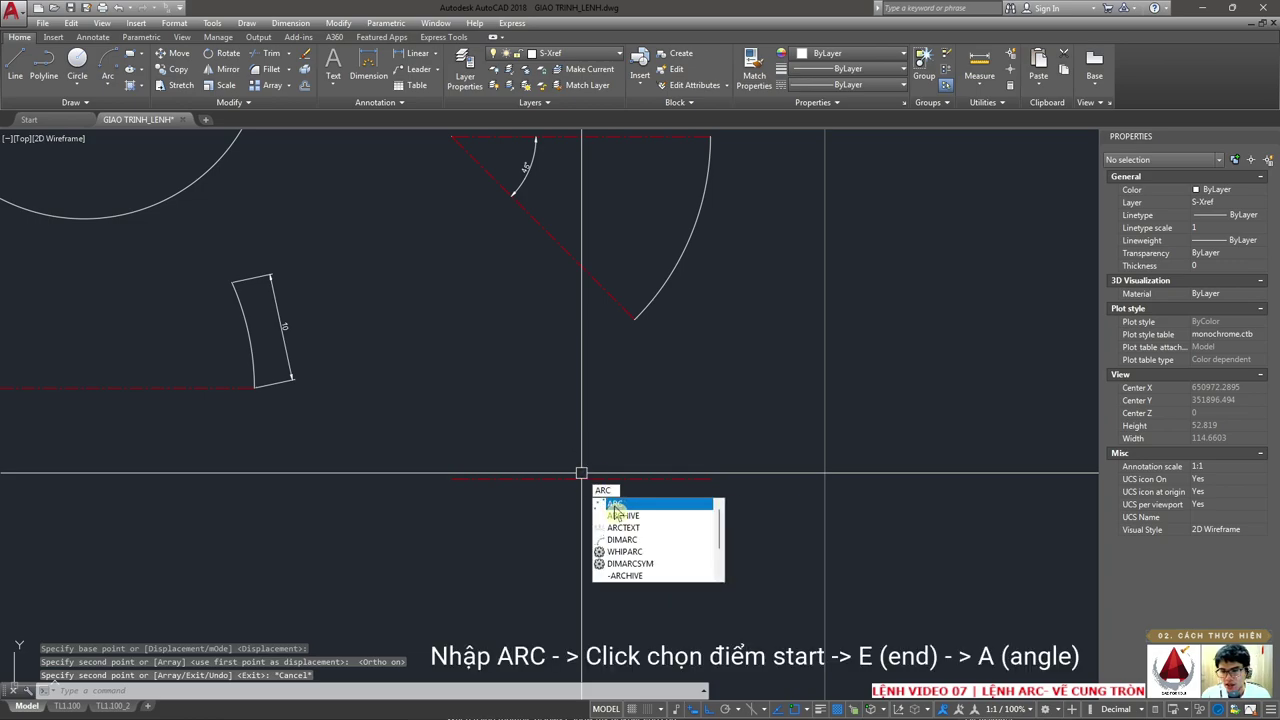
pyautogui.press('Return')
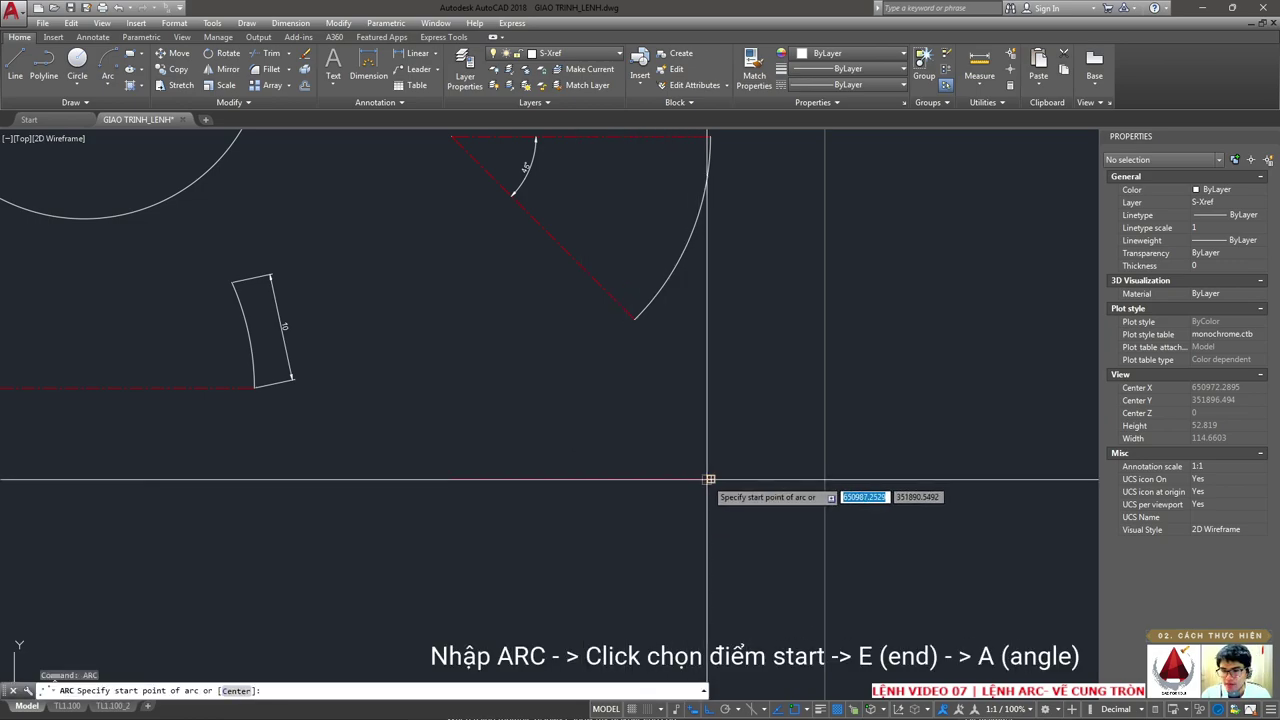
pyautogui.click(709, 479)
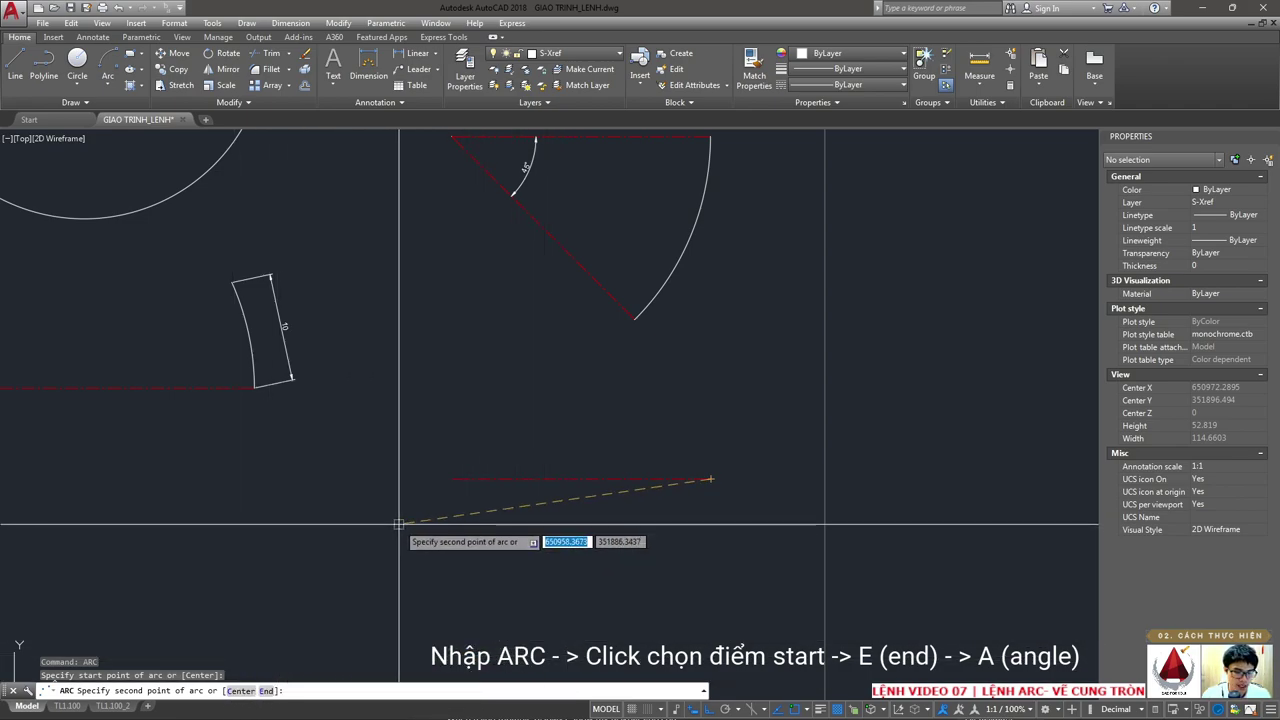
pyautogui.write('E')
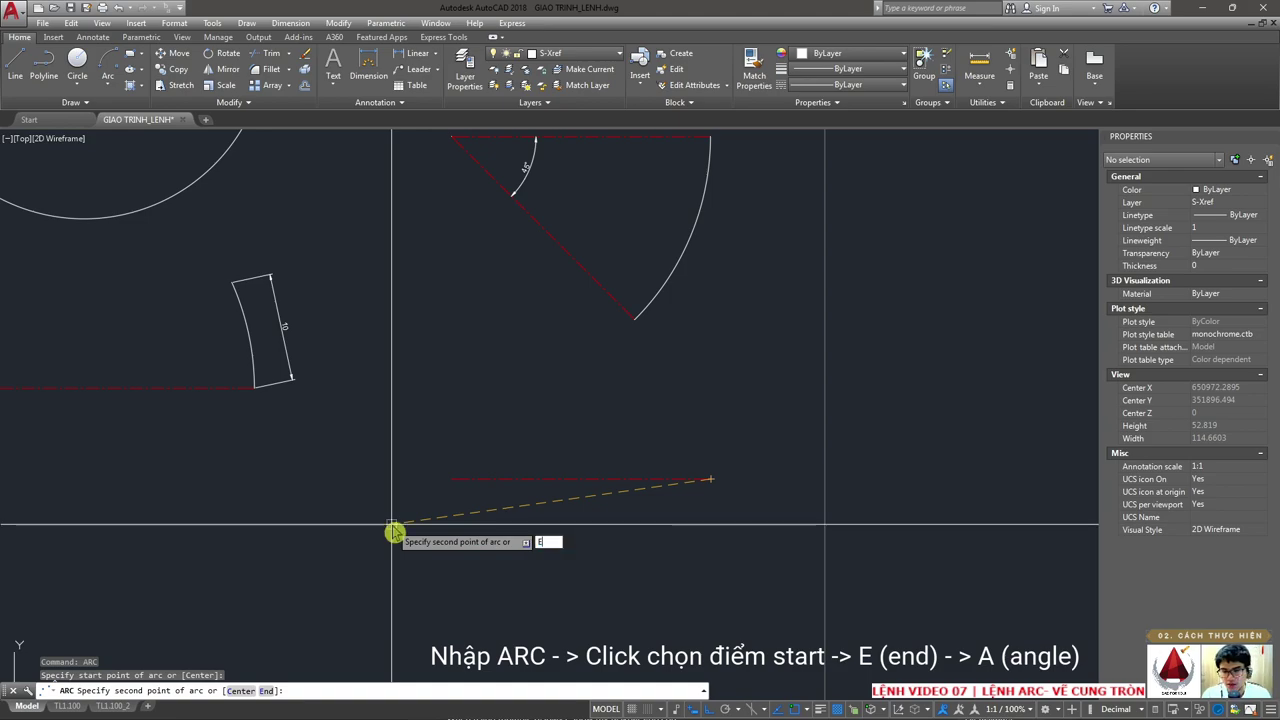
pyautogui.press('Return')
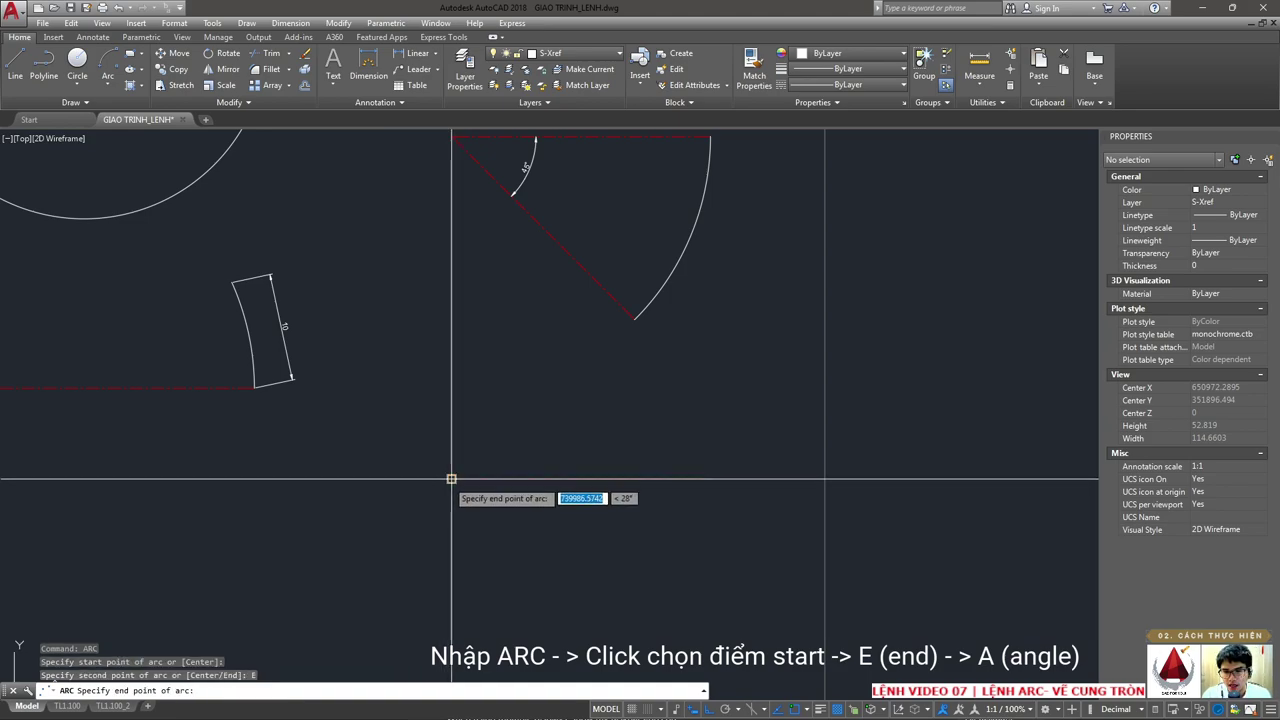
pyautogui.click(451, 479)
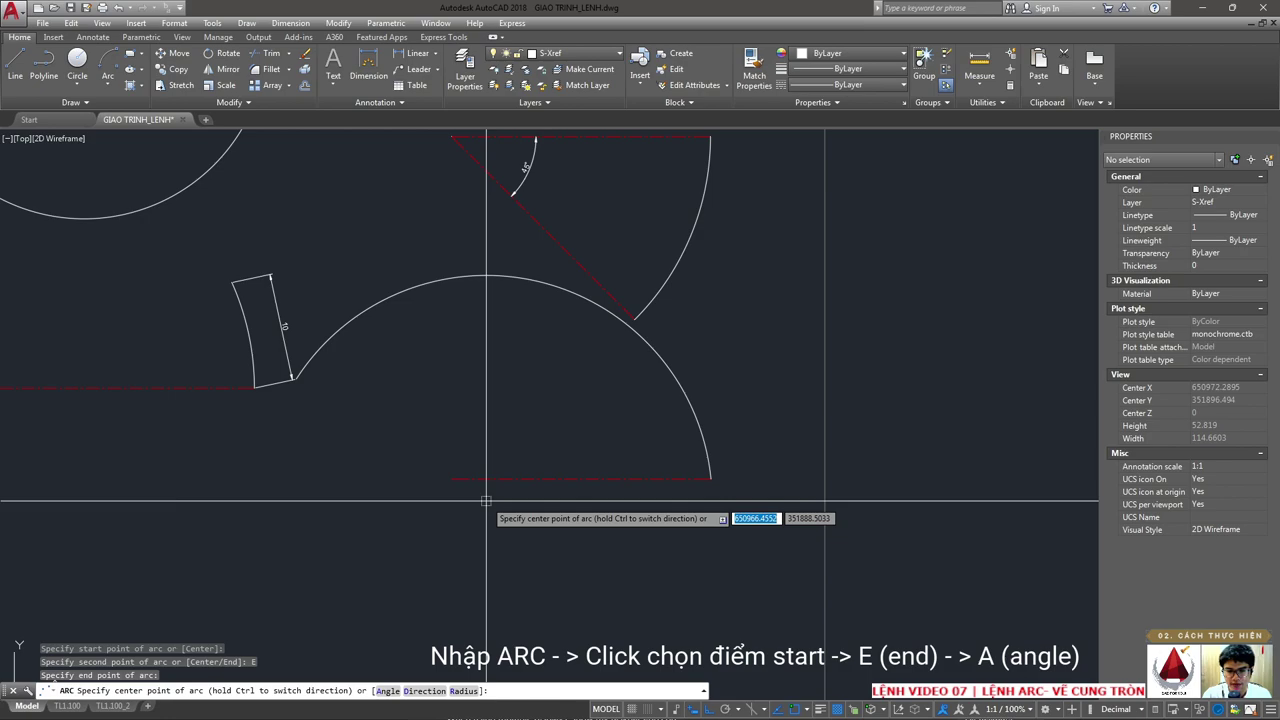
pyautogui.write('A')
pyautogui.press('Return')
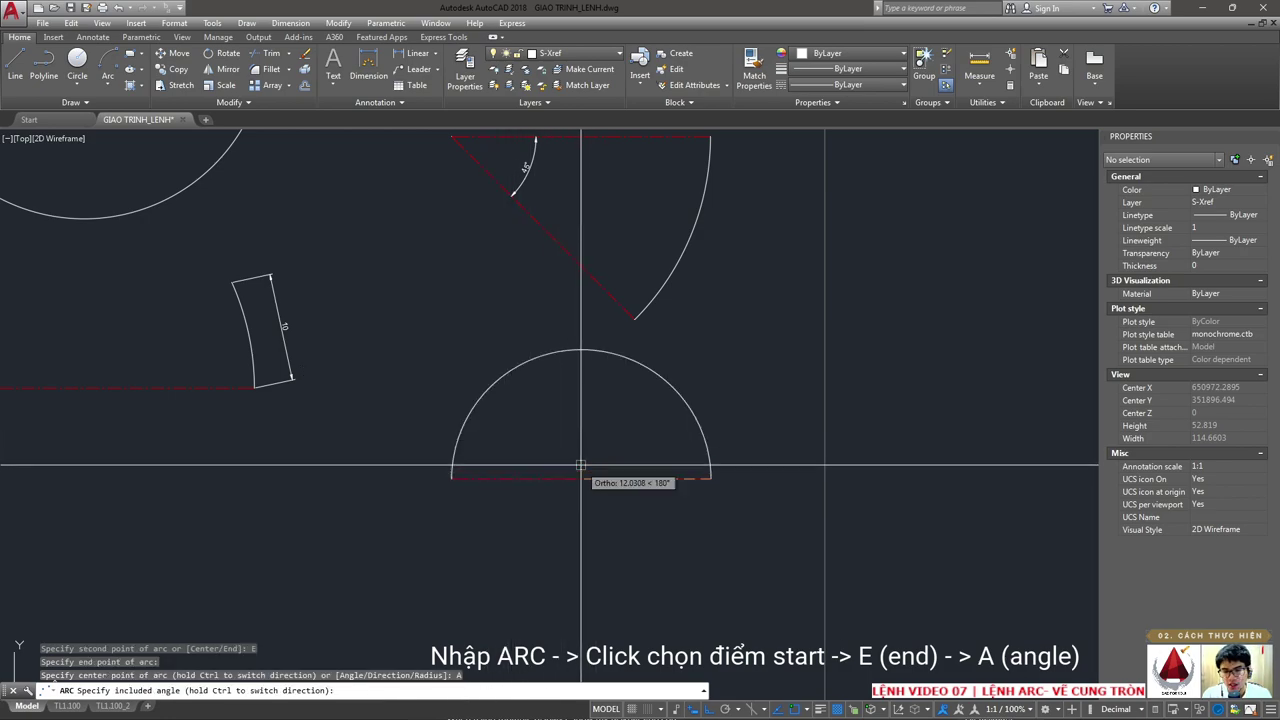
pyautogui.press('F8')
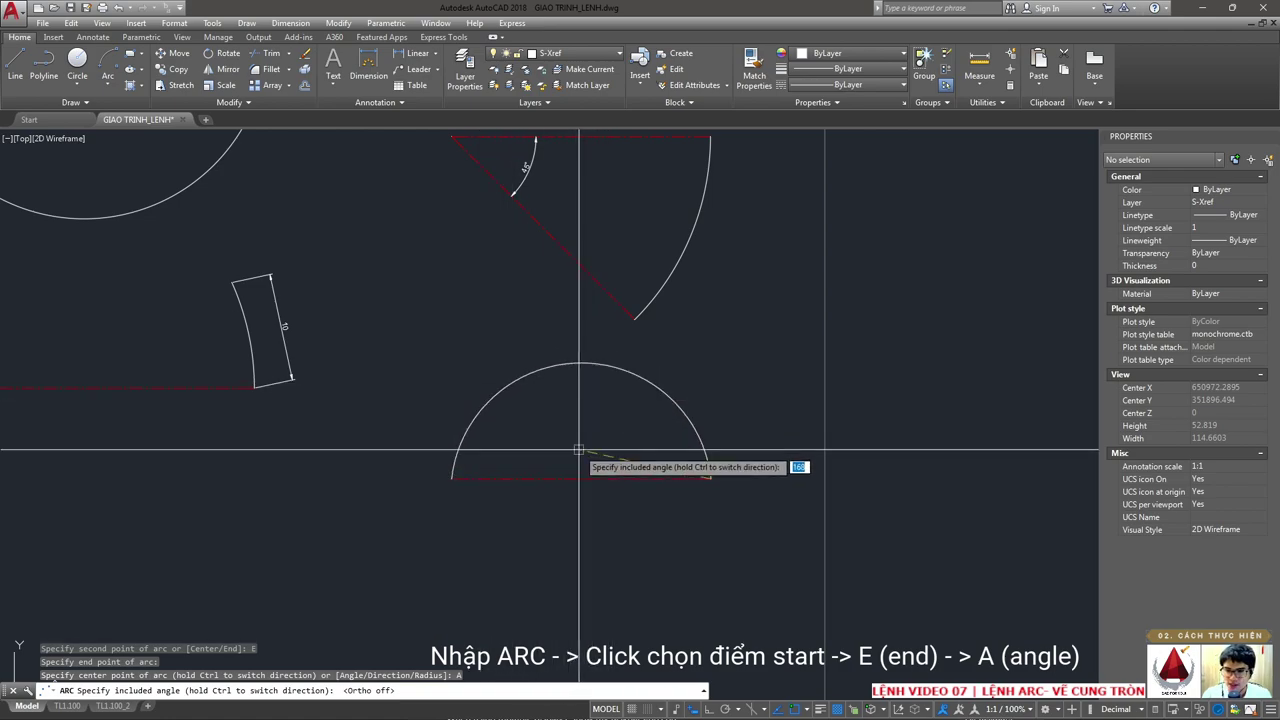
pyautogui.write('90')
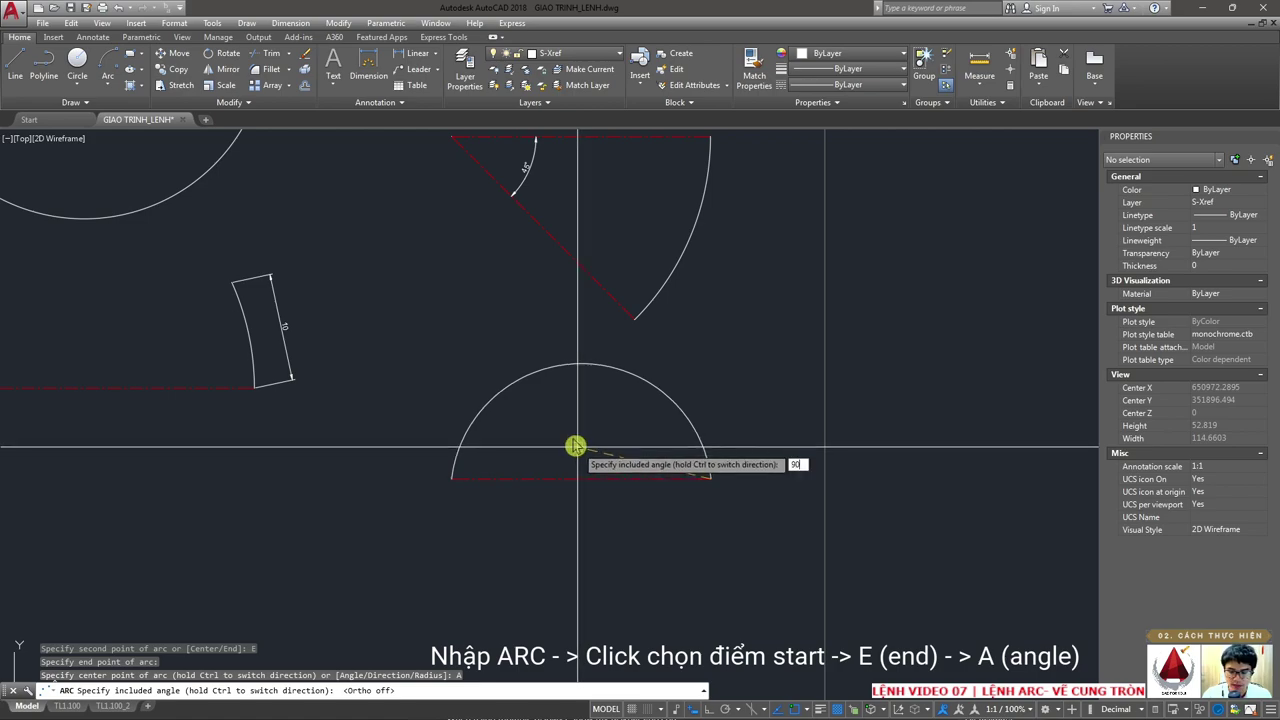
pyautogui.press('Return')
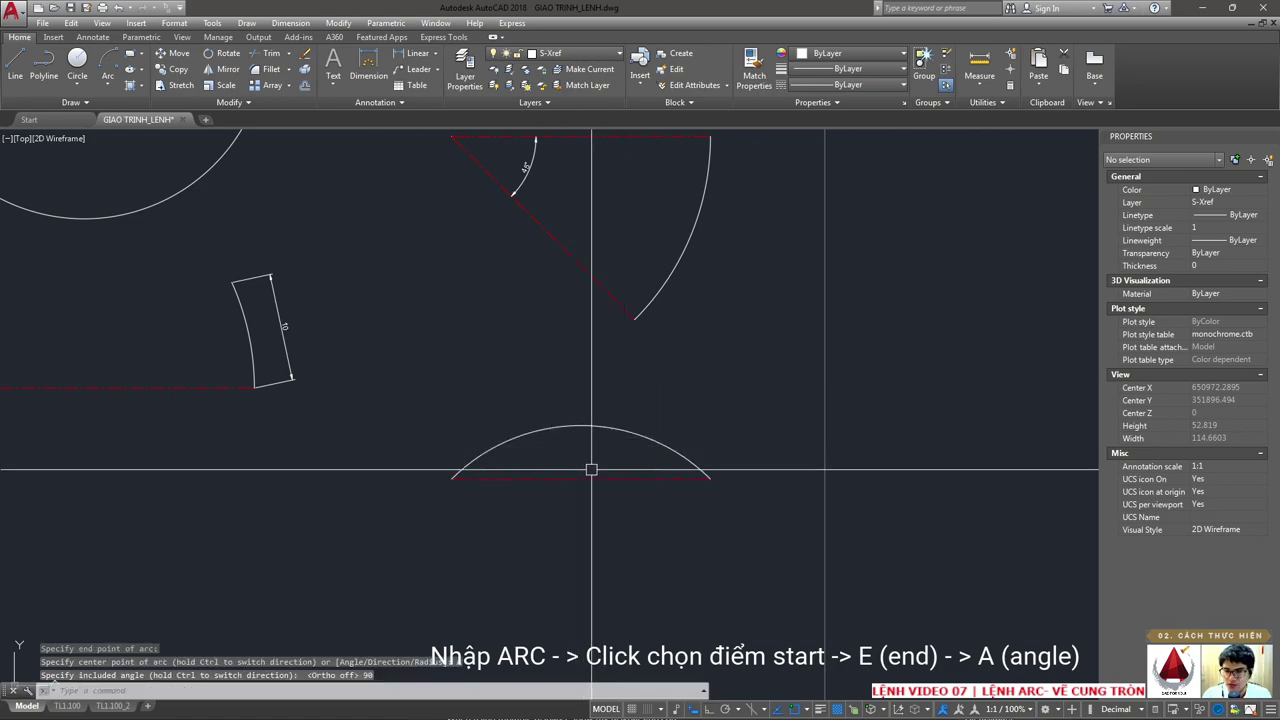
# - Draw a polyline of two radii from the arc's ends to its centre
pyautogui.moveTo(580, 435); pyautogui.dragTo(563, 371, button='middle')
pyautogui.scroll(2, 565, 392)
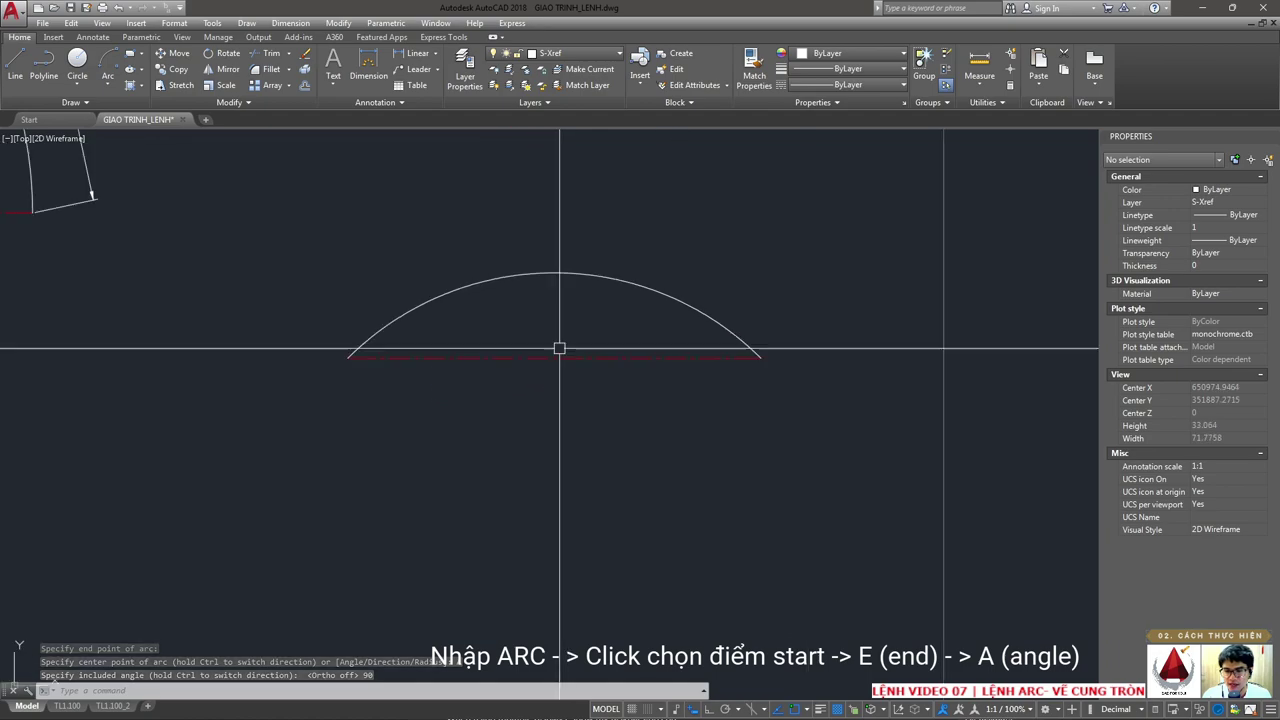
pyautogui.click(543, 277)
pyautogui.scroll(-2, 543, 277)
pyautogui.write('pl')
pyautogui.press('Return')
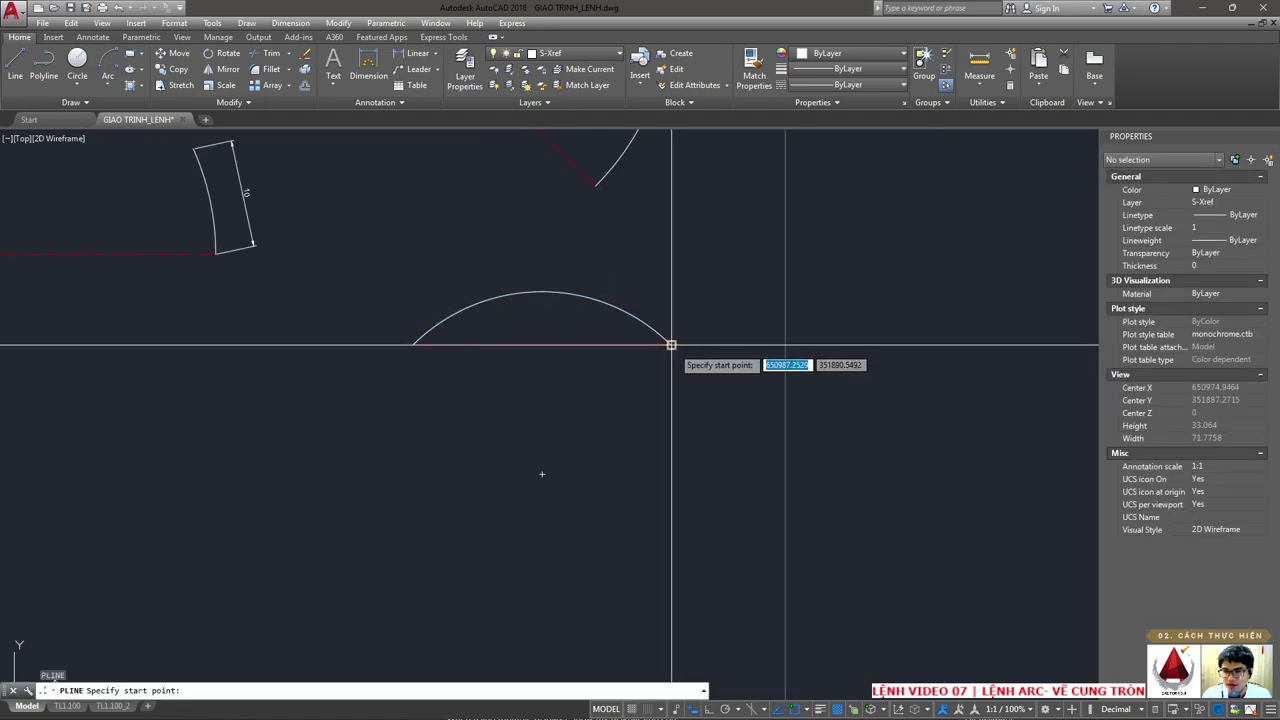
pyautogui.click(670, 345)
pyautogui.click(541, 472)
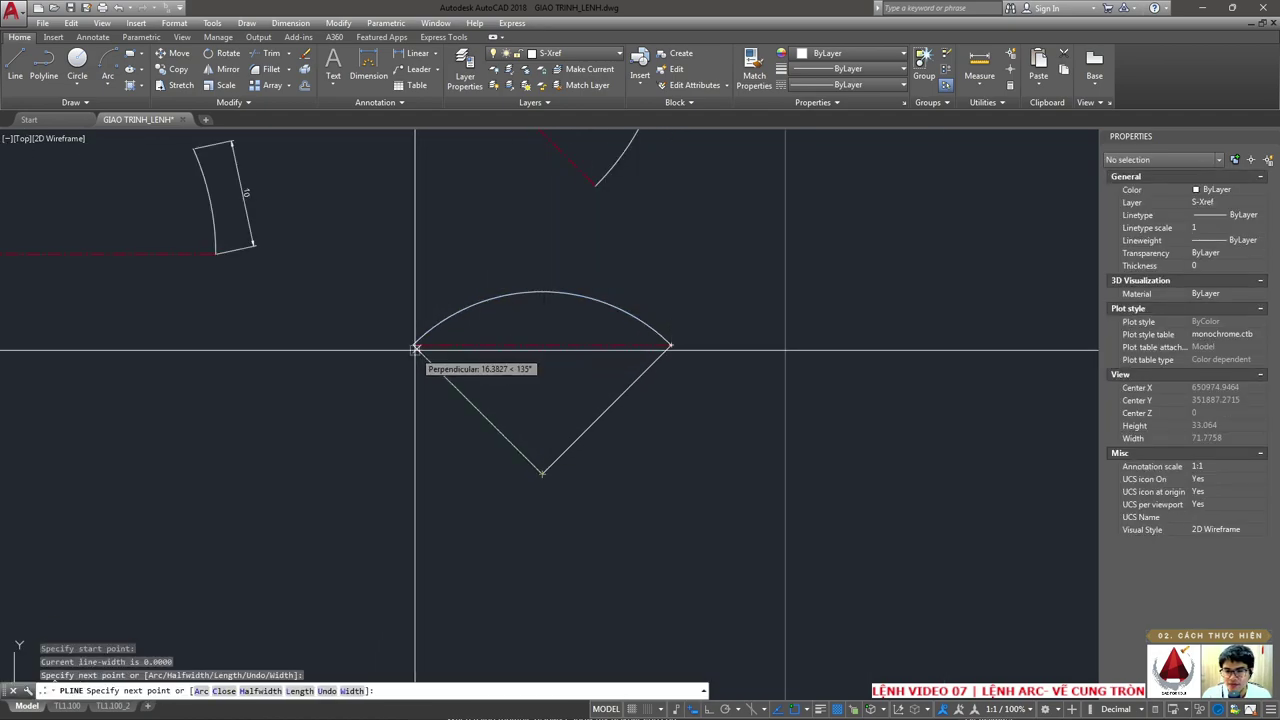
pyautogui.click(413, 345)
pyautogui.press('Return')
# - Match the radii to the red center-line style and erase the horizontal guide line
pyautogui.write('ma')
pyautogui.press('Return')
pyautogui.click(558, 344)
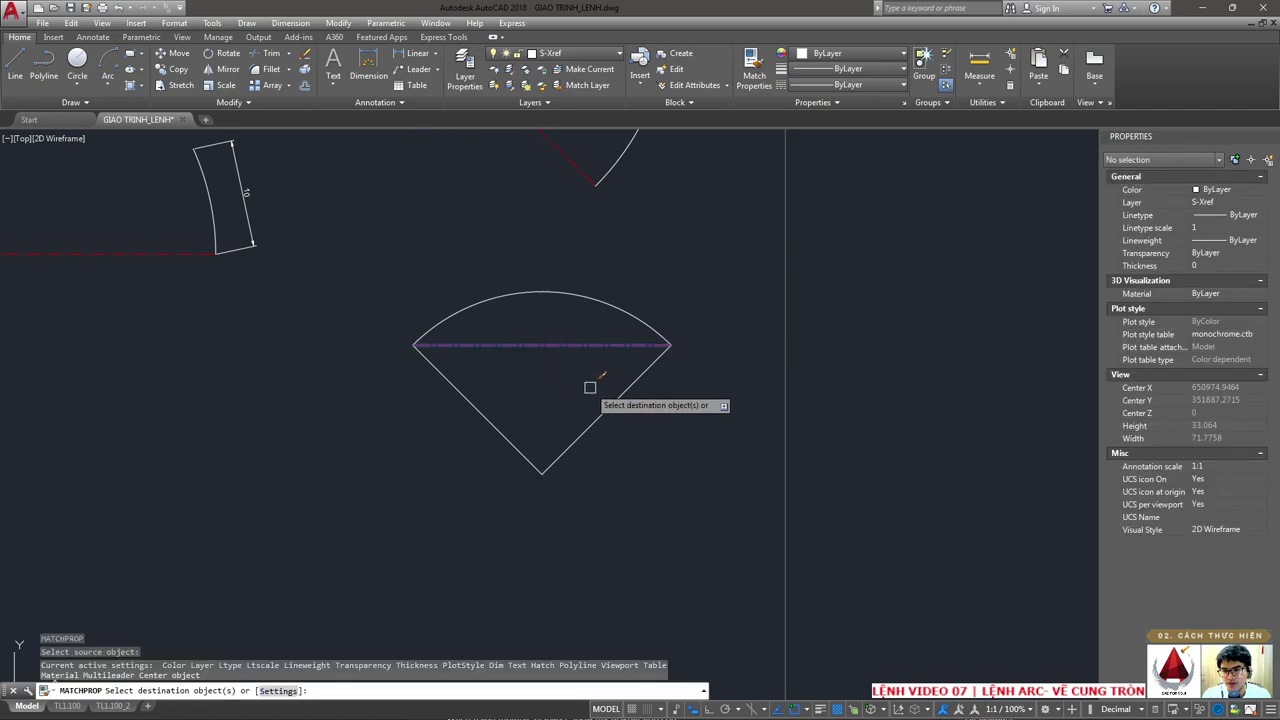
pyautogui.click(580, 428)
pyautogui.press('Escape')
pyautogui.click(543, 344)
pyautogui.press('Return')
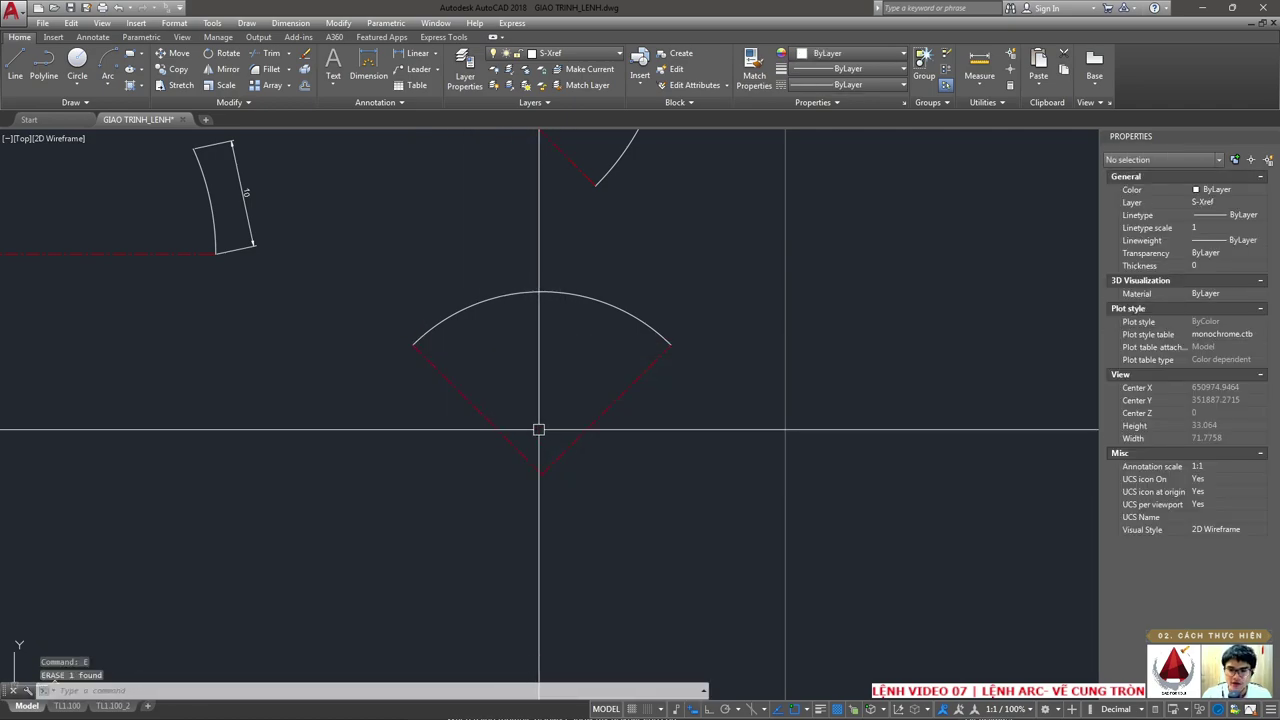
pyautogui.click(518, 449)
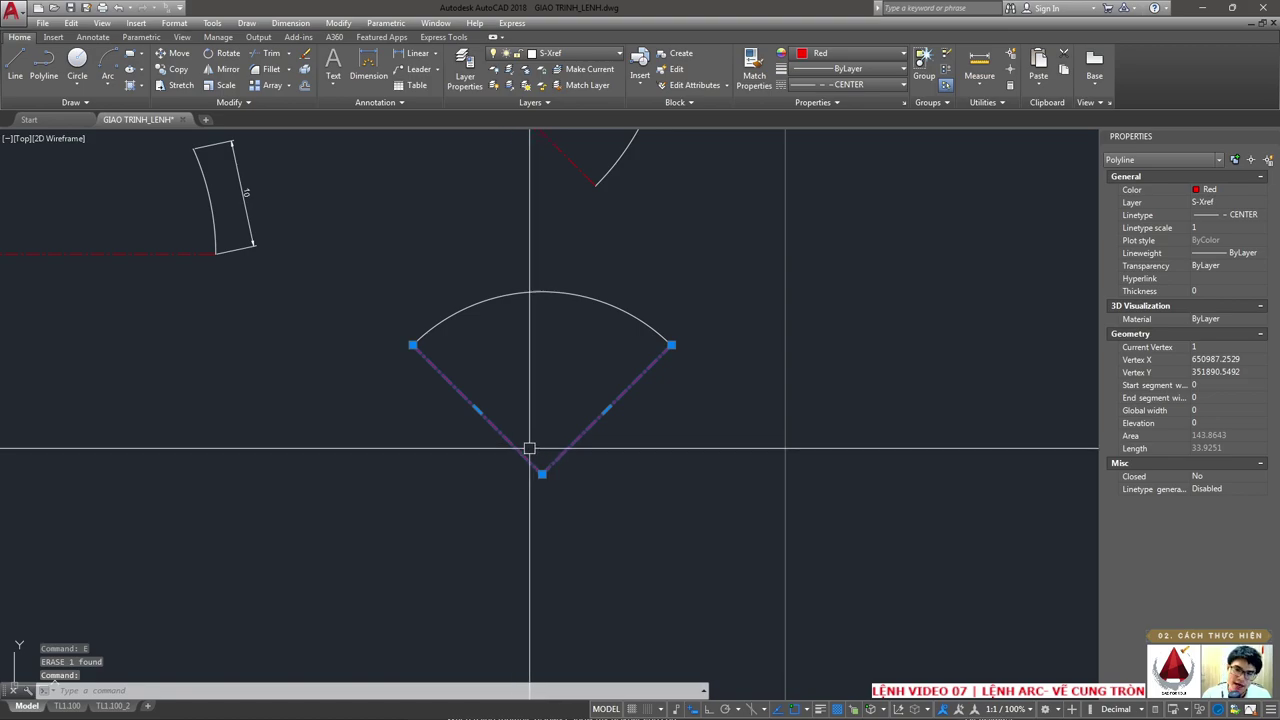
# - Add a 90° angular dimension between the sector's two radii
pyautogui.click(291, 23)
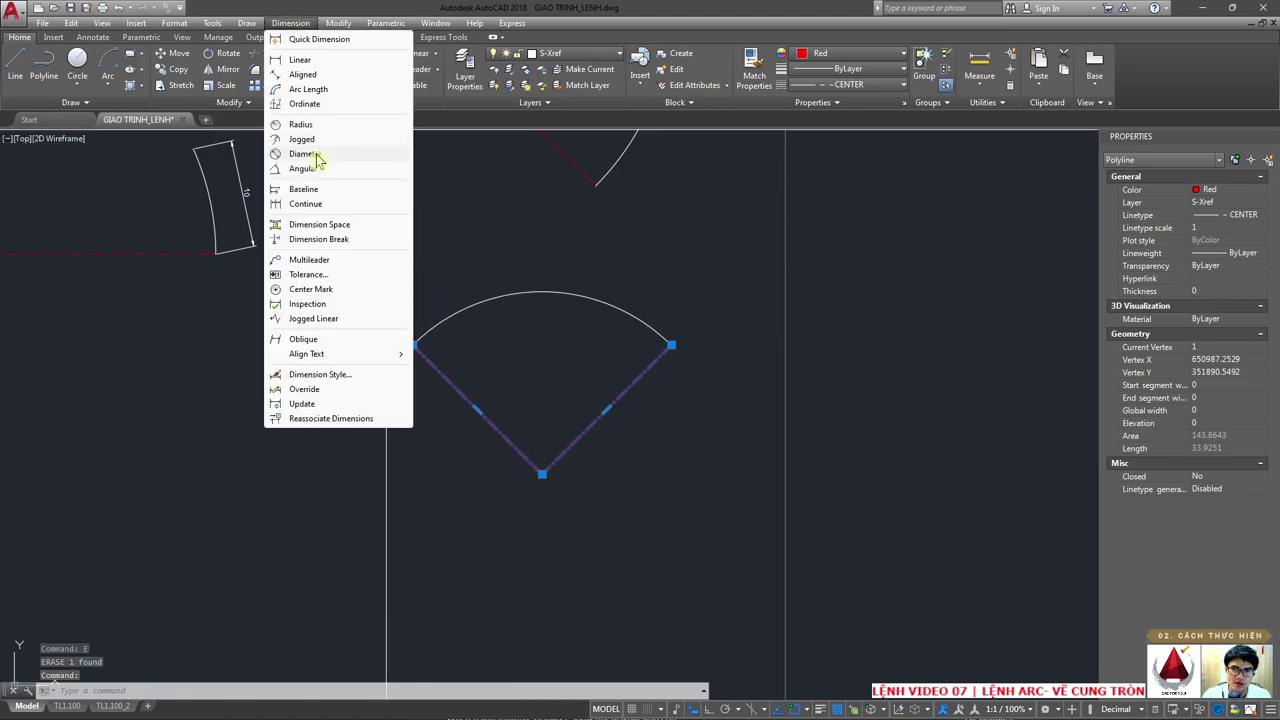
pyautogui.click(302, 170)
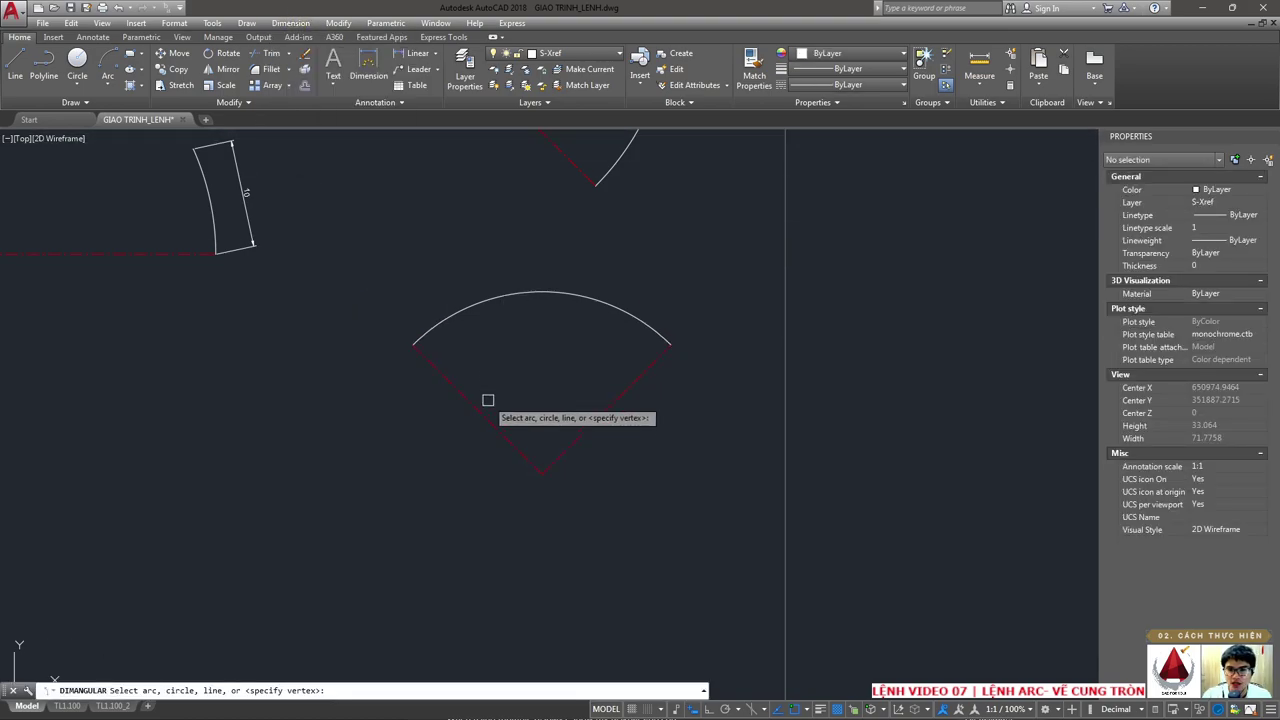
pyautogui.click(577, 438)
pyautogui.scroll(2, 540, 432)
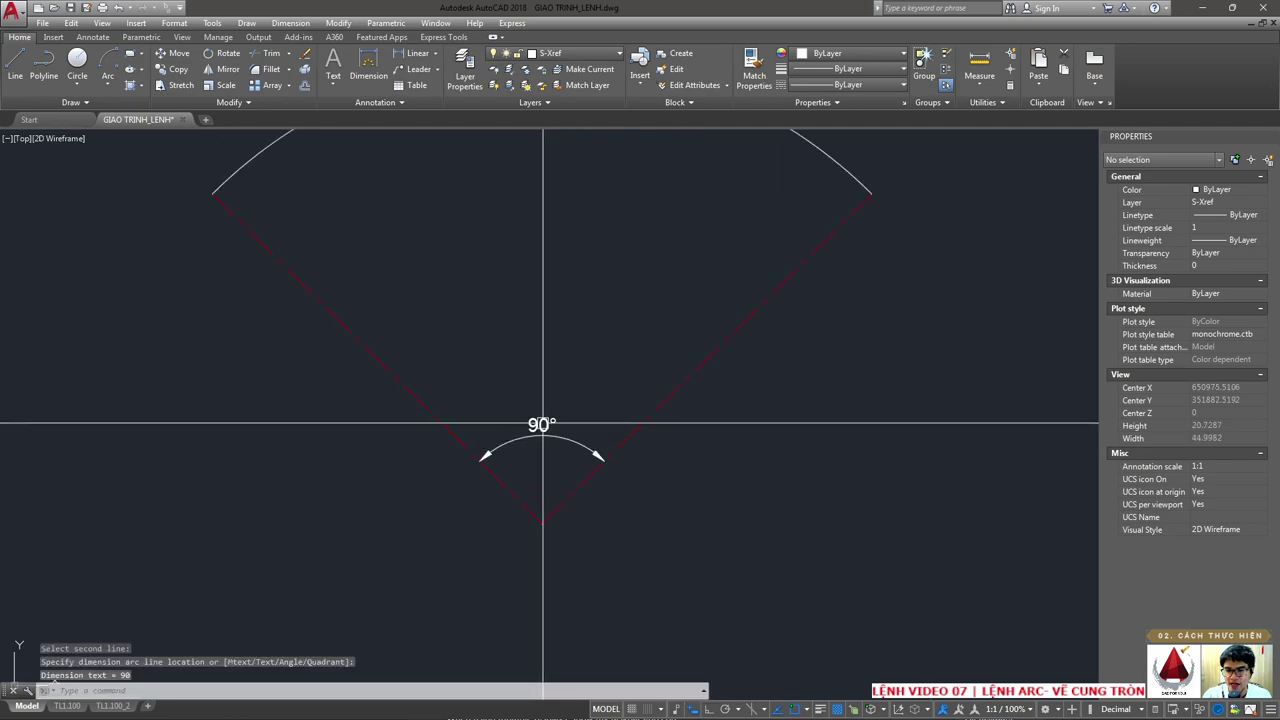
pyautogui.click(846, 250)
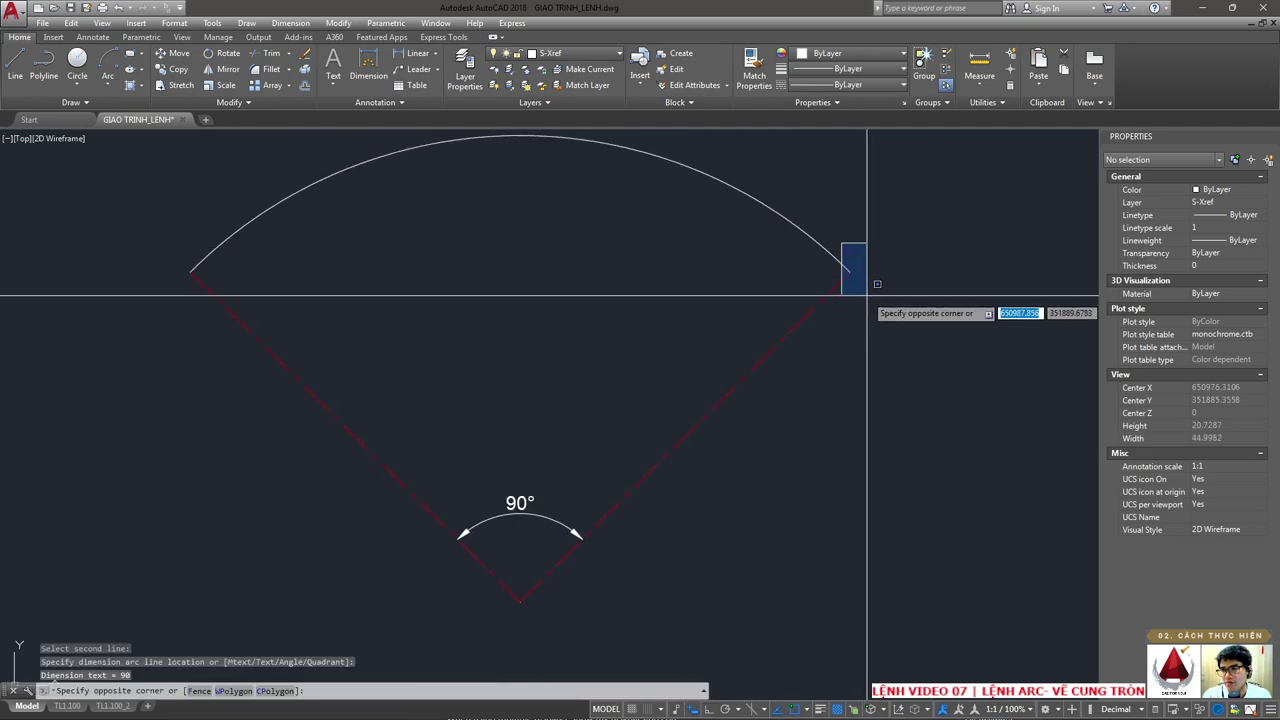
pyautogui.click(828, 288)
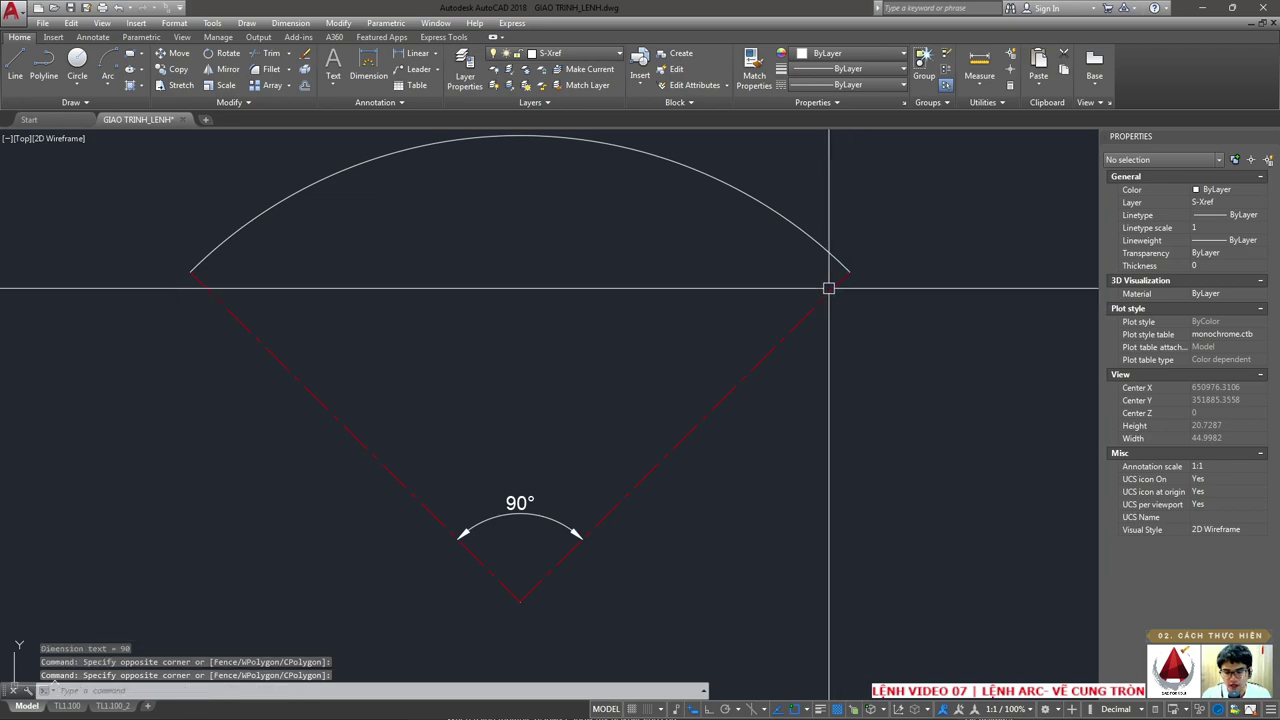
pyautogui.write('PO')
# - Place point markers at the right and left ends of the arc
pyautogui.press('Return')
pyautogui.click(849, 271)
pyautogui.press('Return')
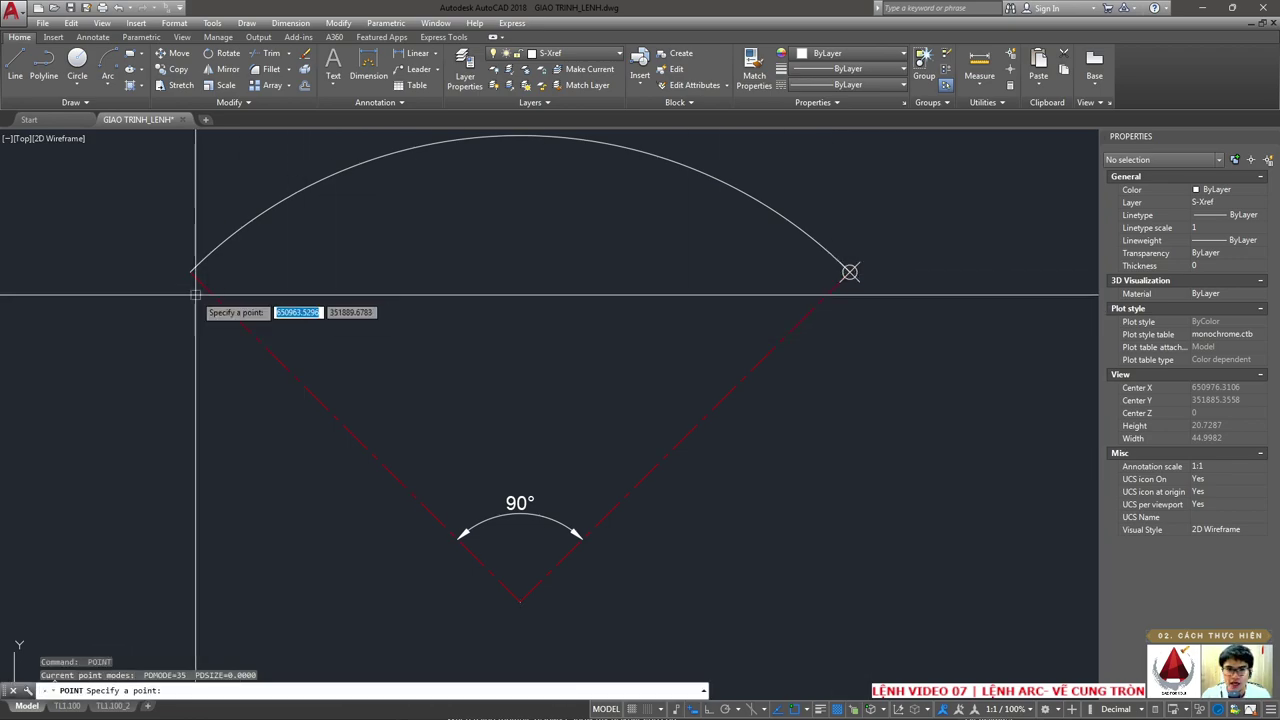
pyautogui.click(190, 271)
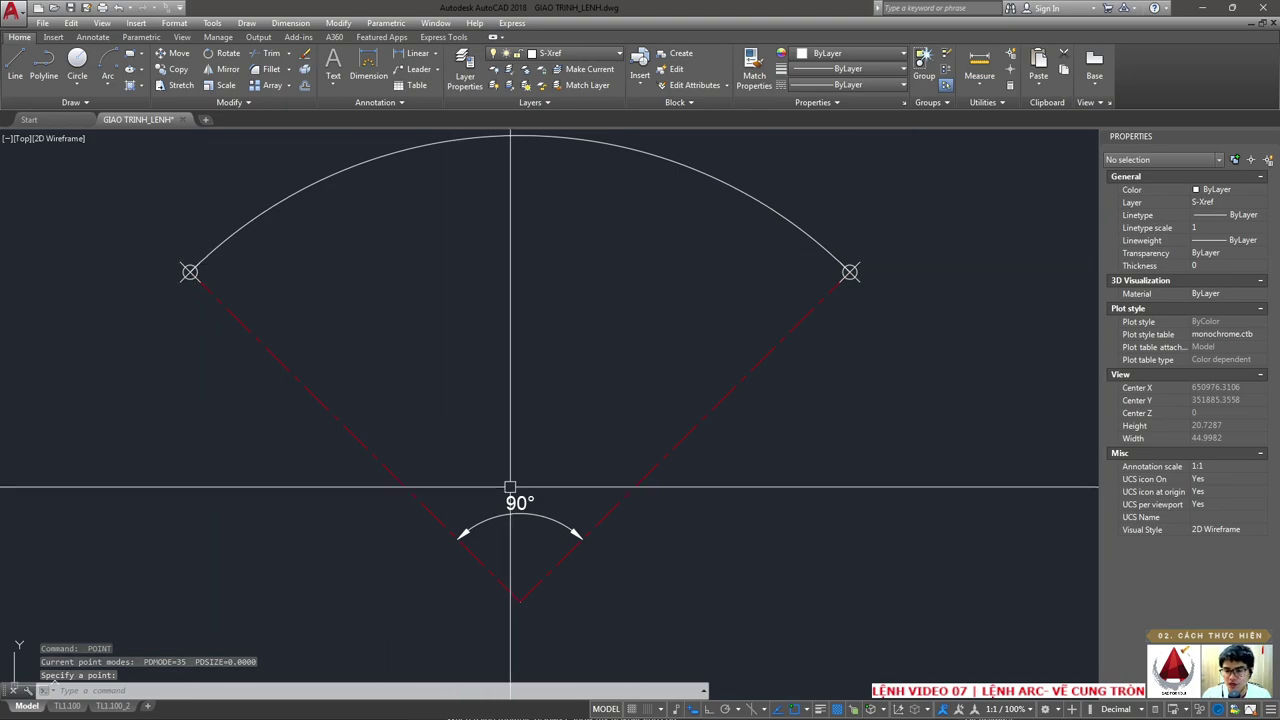
pyautogui.scroll(-4, 547, 393)
pyautogui.click(547, 393)
pyautogui.press('Escape')
# - Move the 90° sector's arc and lines higher up with MOVE
pyautogui.moveTo(606, 480); pyautogui.dragTo(572, 428, button='middle')
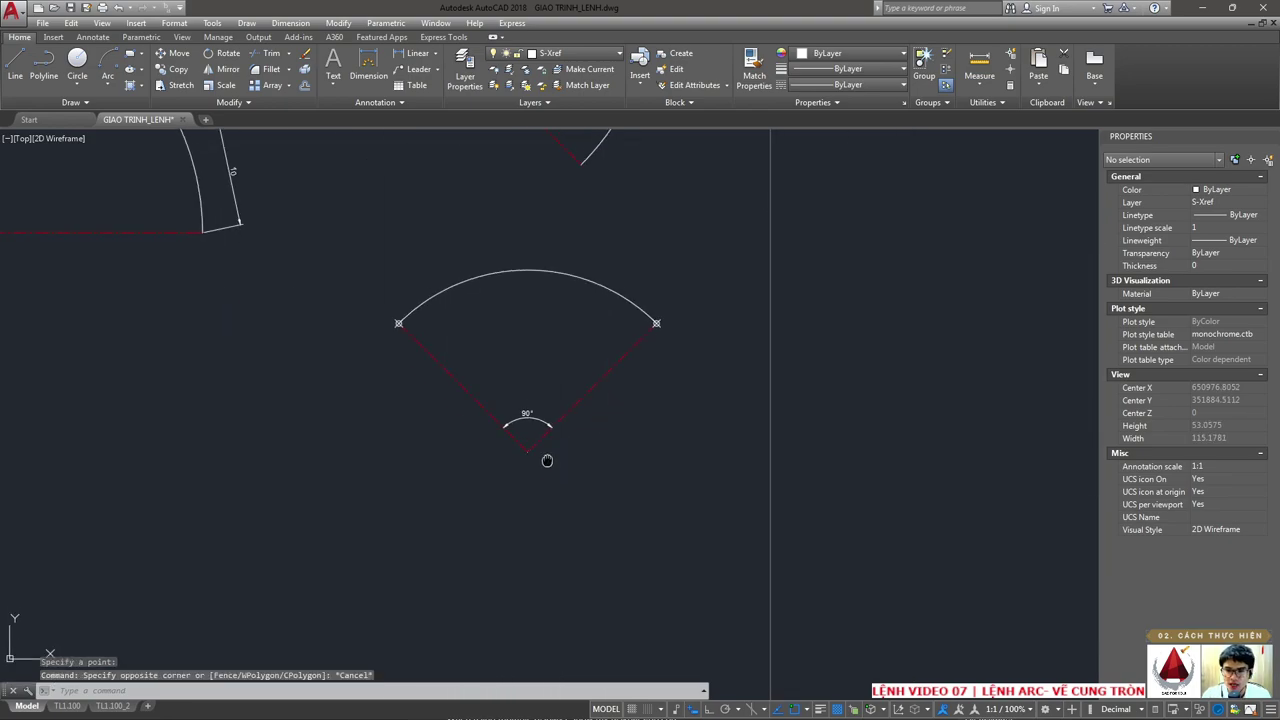
pyautogui.write('m')
pyautogui.press('Return')
pyautogui.click(652, 445)
pyautogui.click(379, 247)
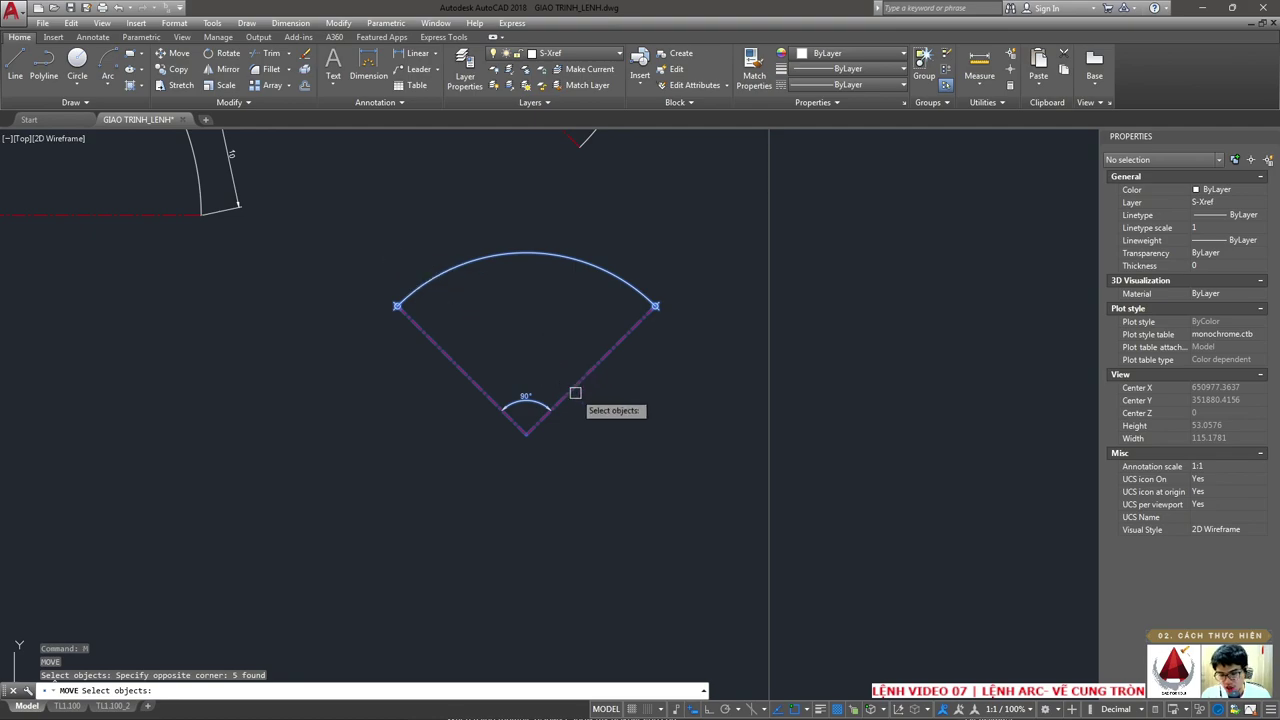
pyautogui.press('Return')
pyautogui.click(655, 305)
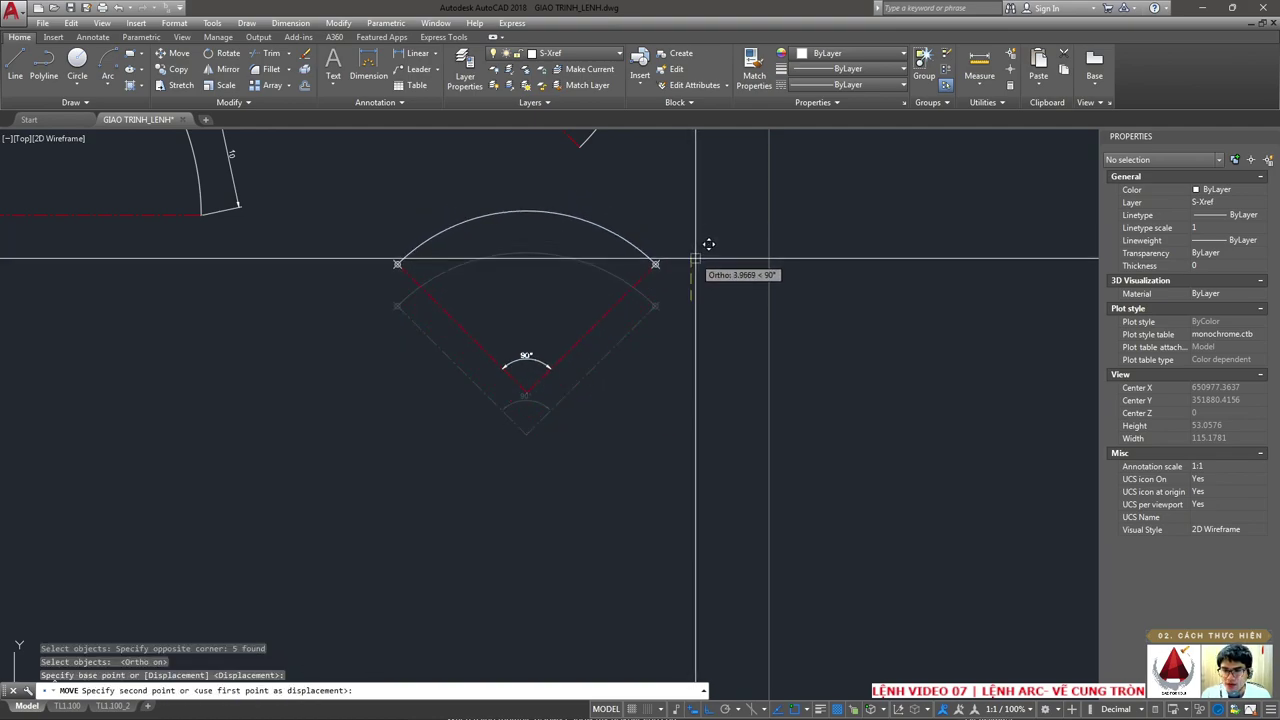
pyautogui.click(698, 240)
pyautogui.moveTo(698, 240); pyautogui.dragTo(597, 303, button='middle')
pyautogui.scroll(2, 503, 294)
pyautogui.scroll(-2, 531, 357)
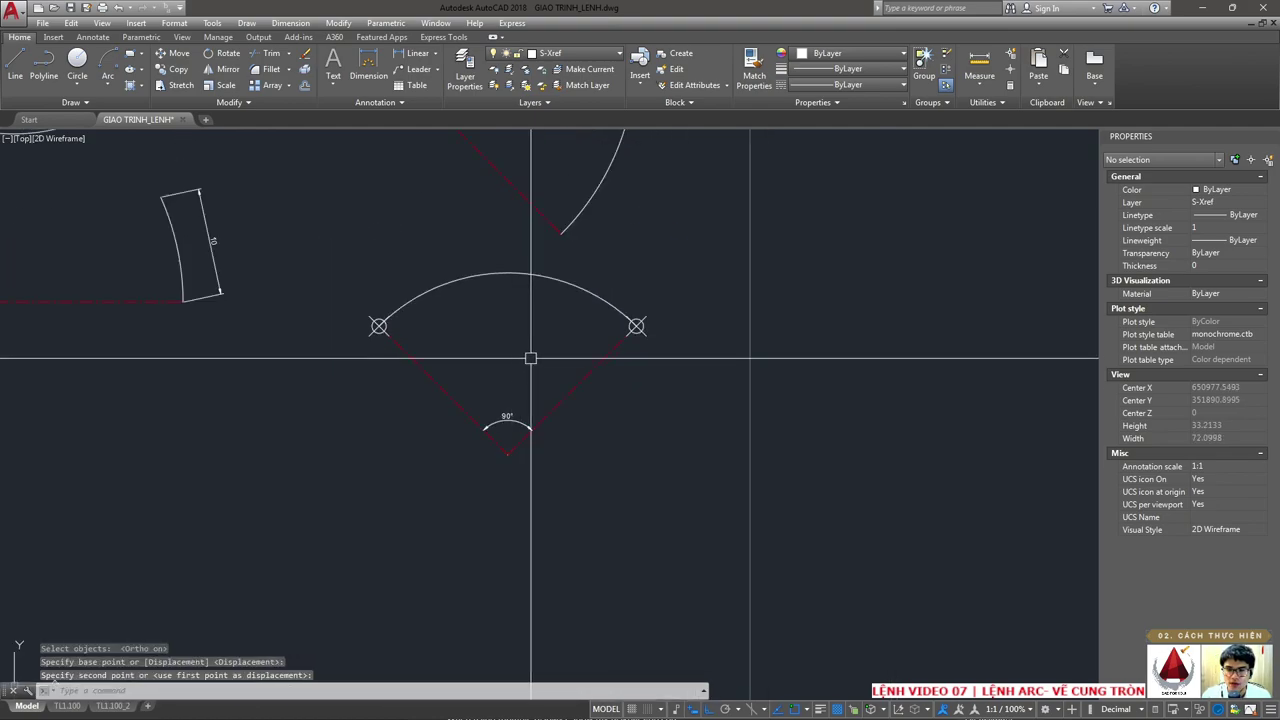
# - Copy the red centerline chord, length 23.9887, to below the sector
pyautogui.write('co')
pyautogui.press('Return')
pyautogui.scroll(-3, 478, 335)
pyautogui.click(529, 206)
pyautogui.press('Return')
pyautogui.click(527, 360)
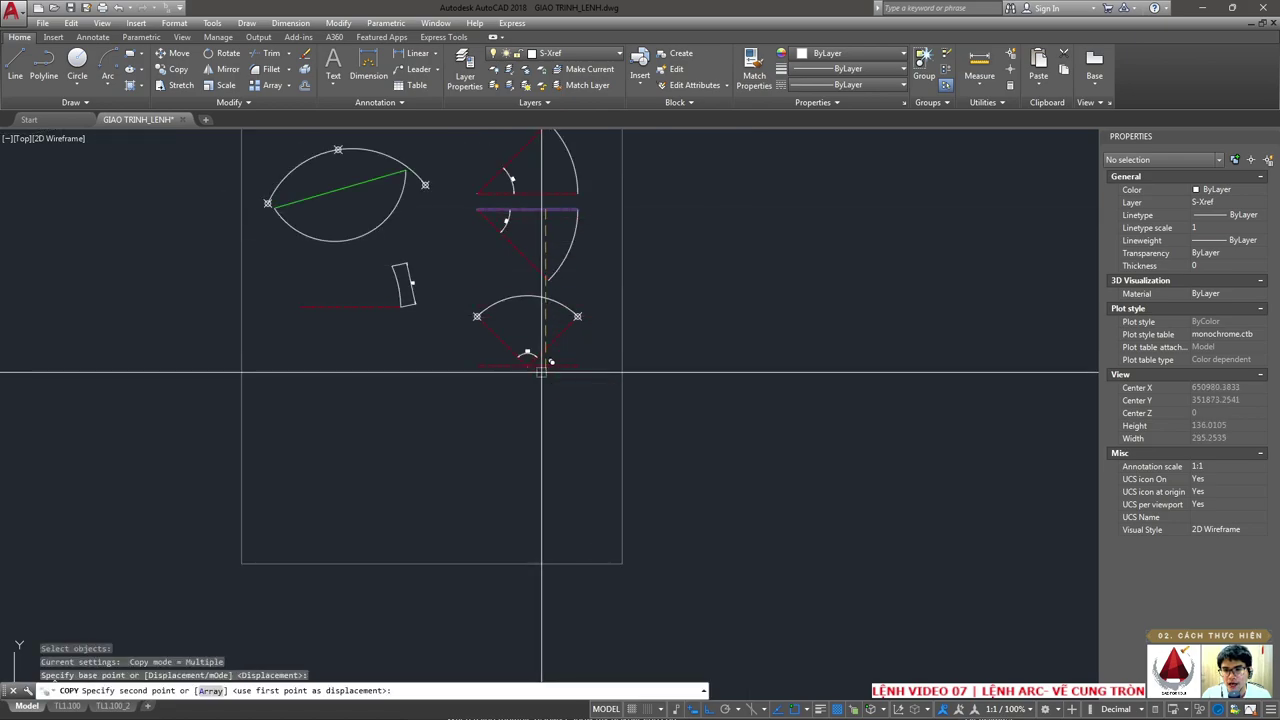
pyautogui.click(545, 230)
pyautogui.press('Escape')
pyautogui.scroll(2, 543, 437)
pyautogui.click(509, 446)
pyautogui.moveTo(509, 448); pyautogui.dragTo(486, 491, button='middle')
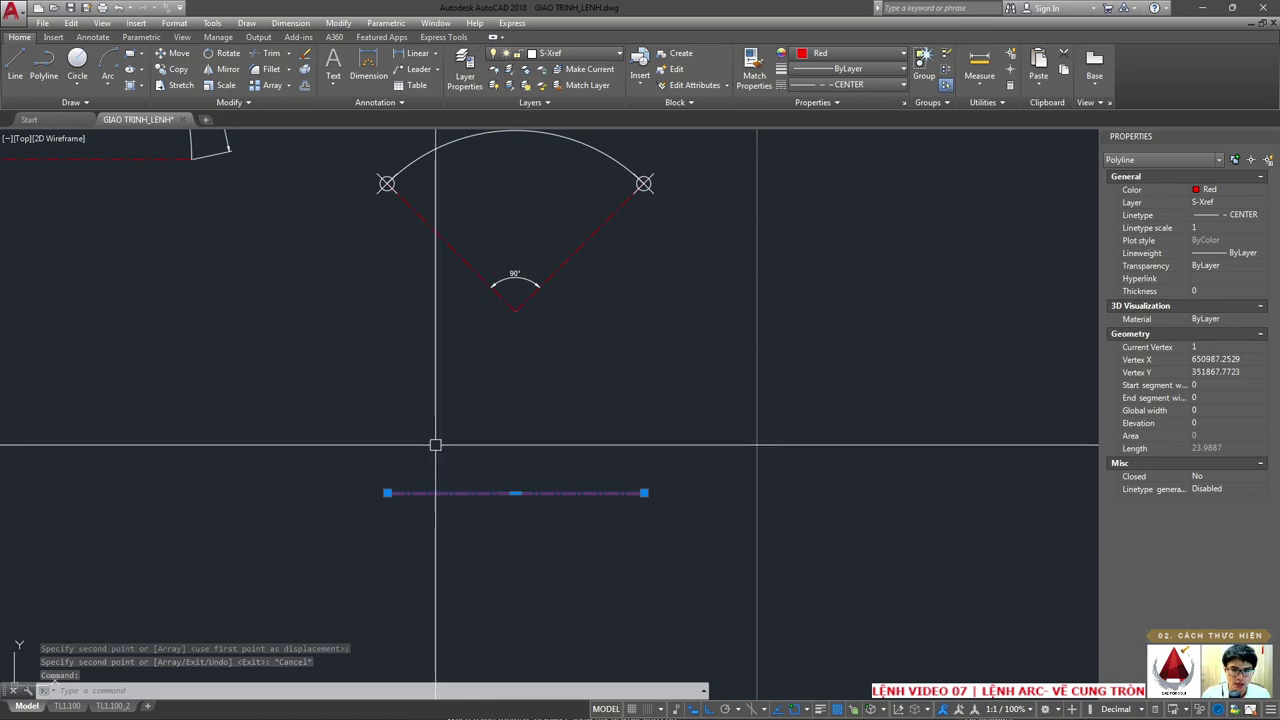
# - Draw an arc from start and end points with a 45° included angle
pyautogui.click(488, 425)
pyautogui.write('RC')
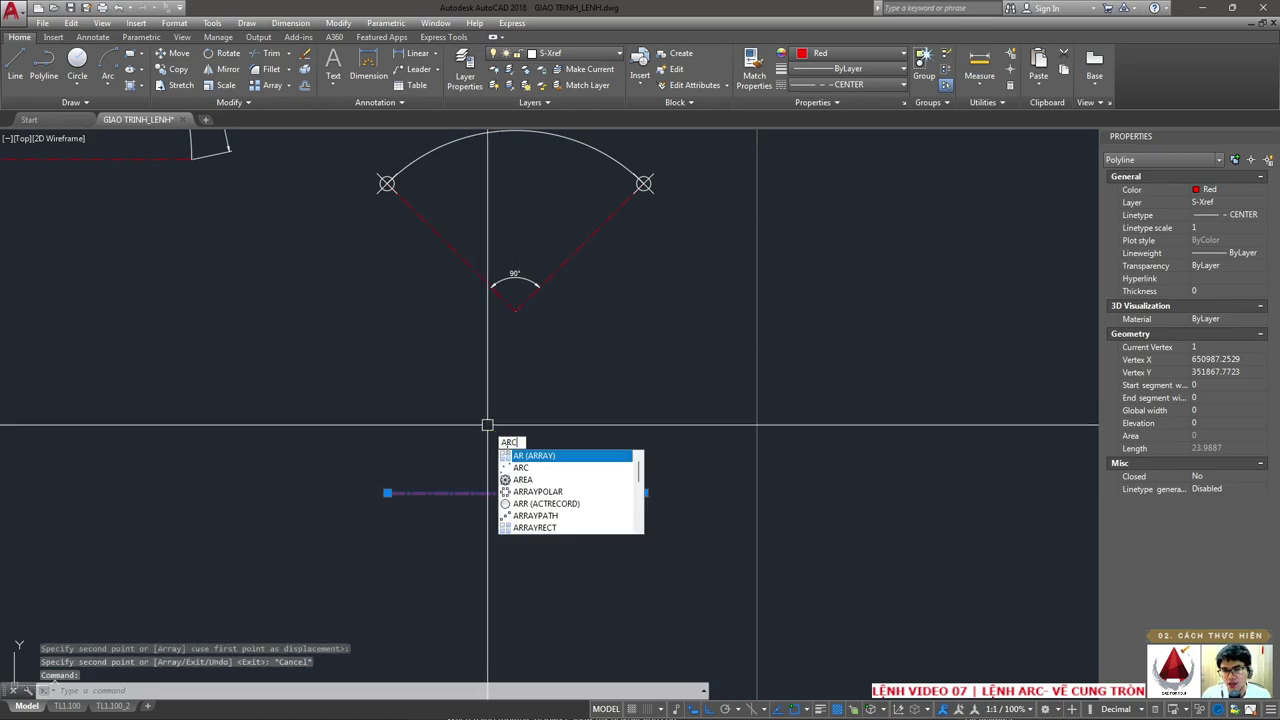
pyautogui.press('Return')
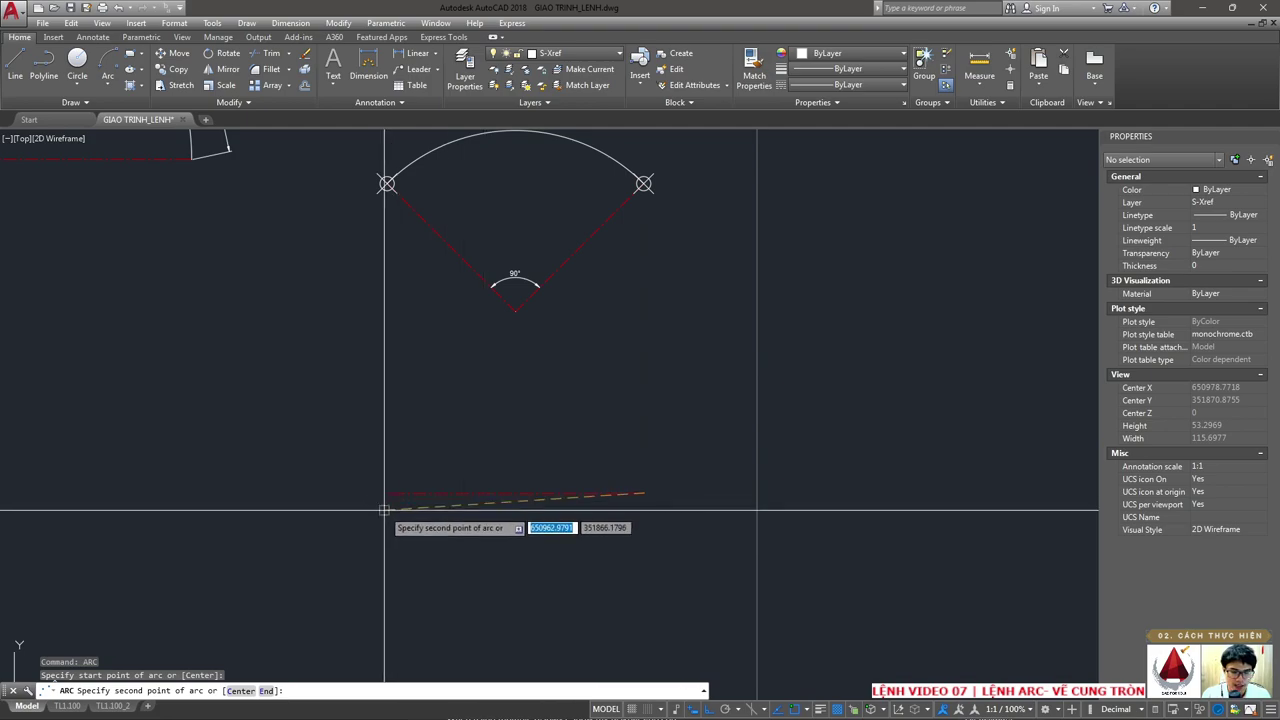
pyautogui.press('Return')
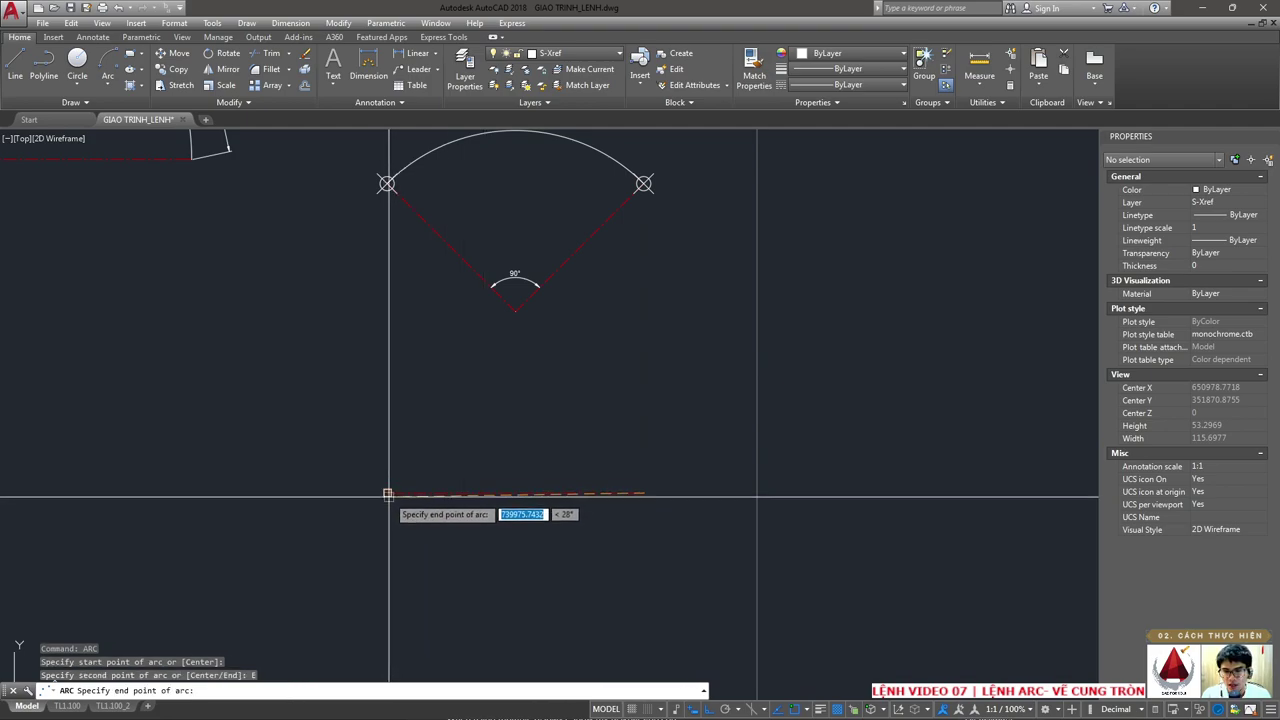
pyautogui.click(386, 493)
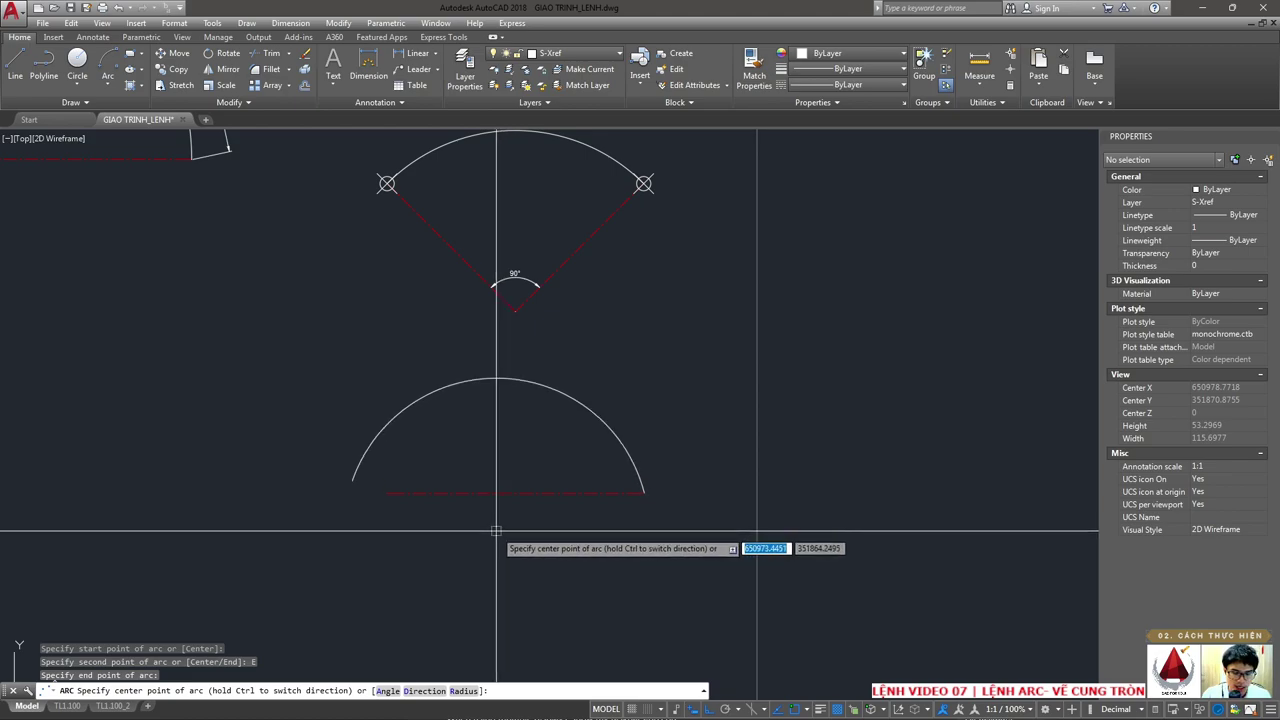
pyautogui.write('A')
pyautogui.press('Return')
pyautogui.write('45')
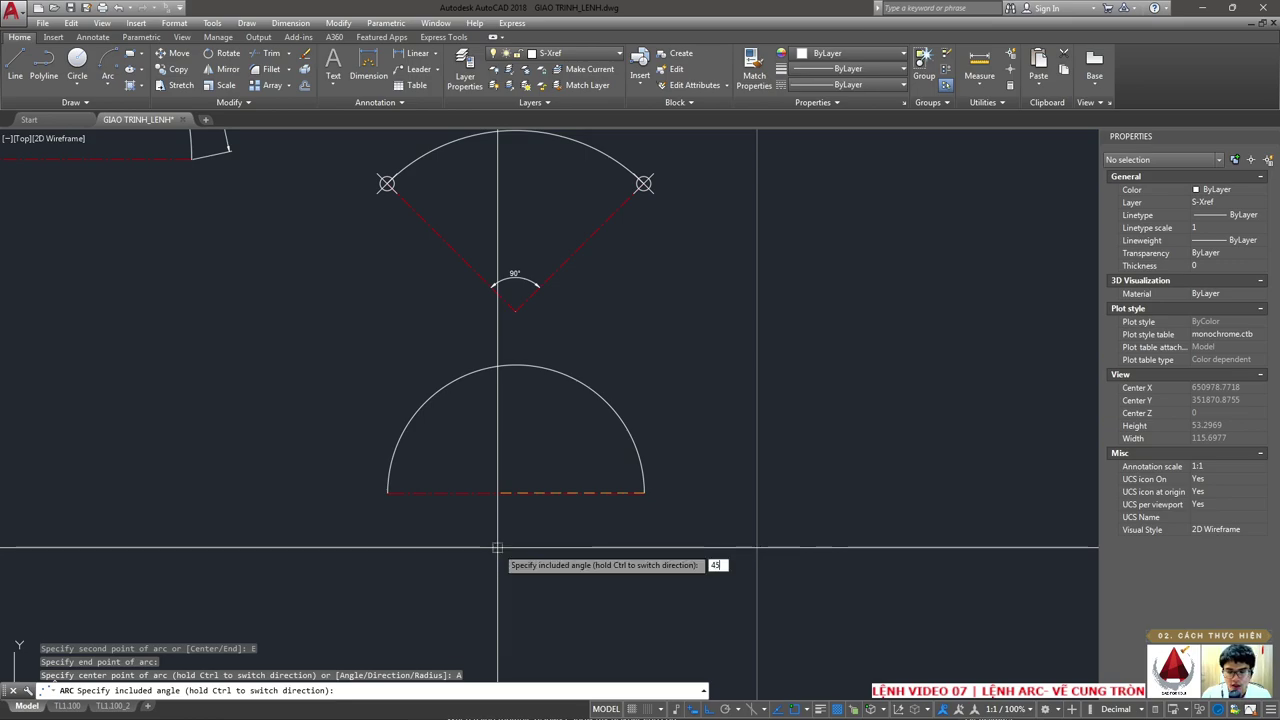
pyautogui.press('Return')
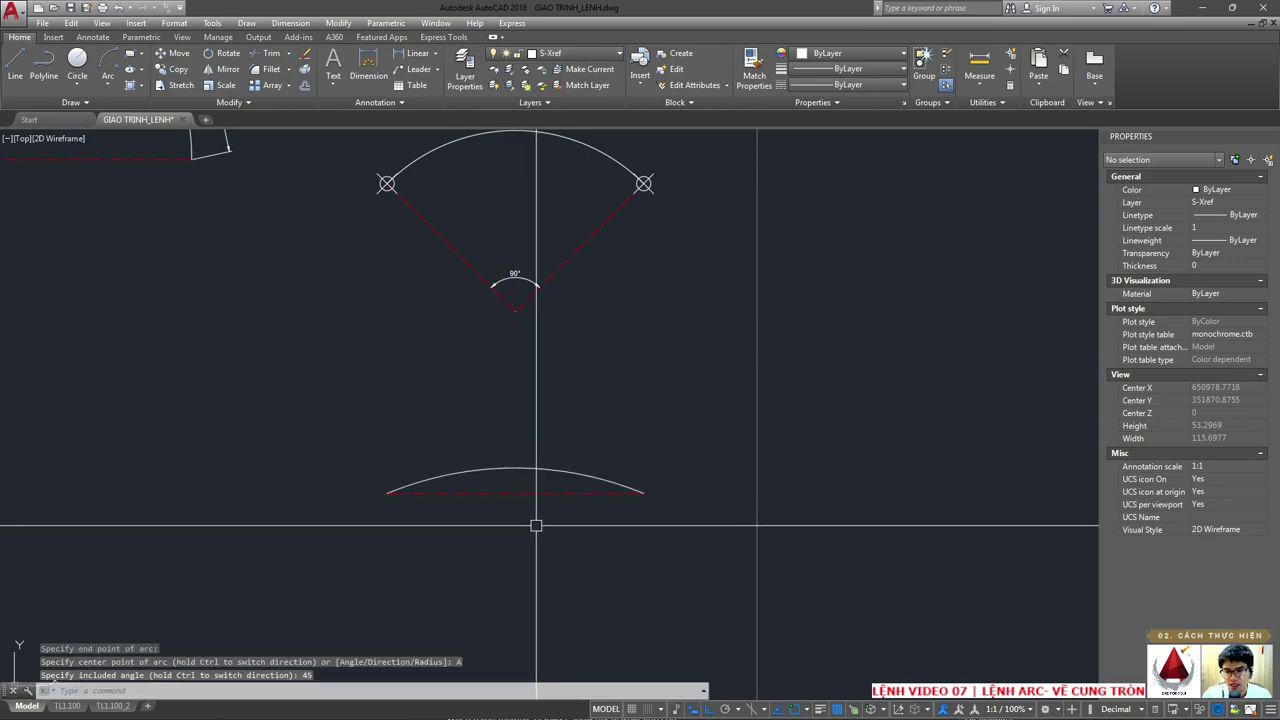
# - Close the arc into a wedge with a polyline through its centre
pyautogui.moveTo(530, 514); pyautogui.dragTo(492, 412, button='middle')
pyautogui.write('pl')
pyautogui.press('Return')
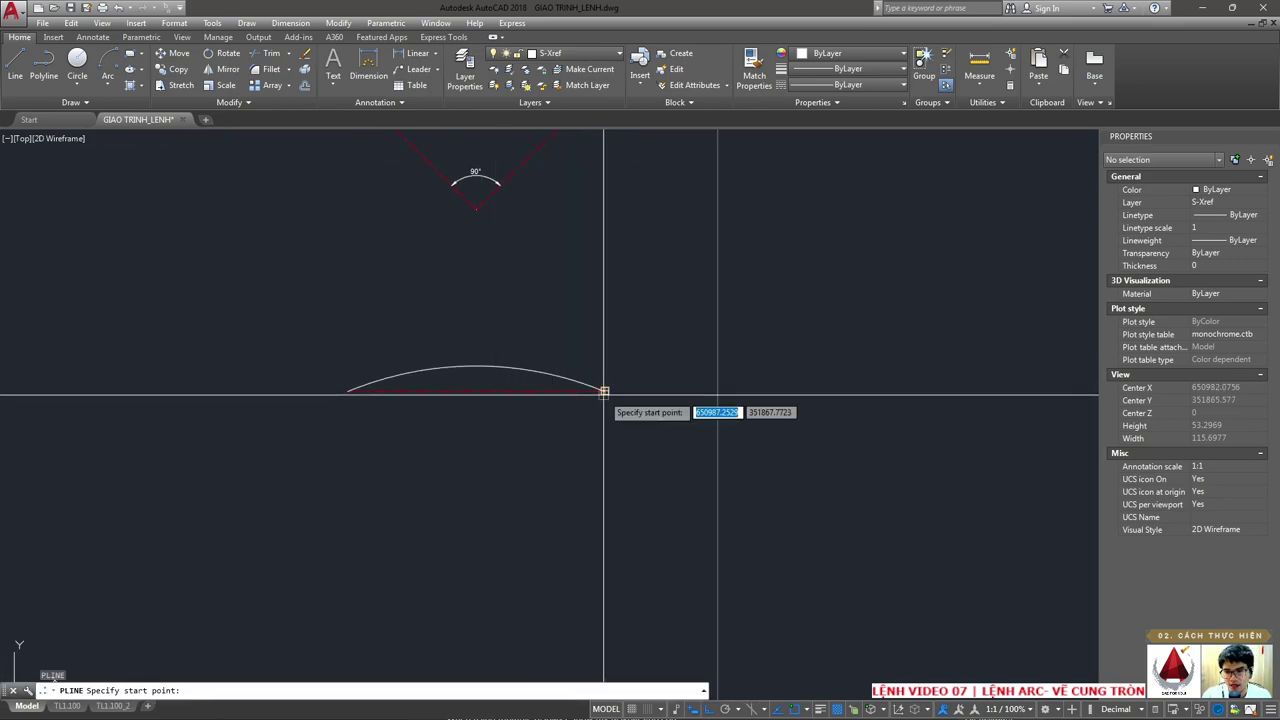
pyautogui.click(605, 390)
pyautogui.scroll(-4, 544, 492)
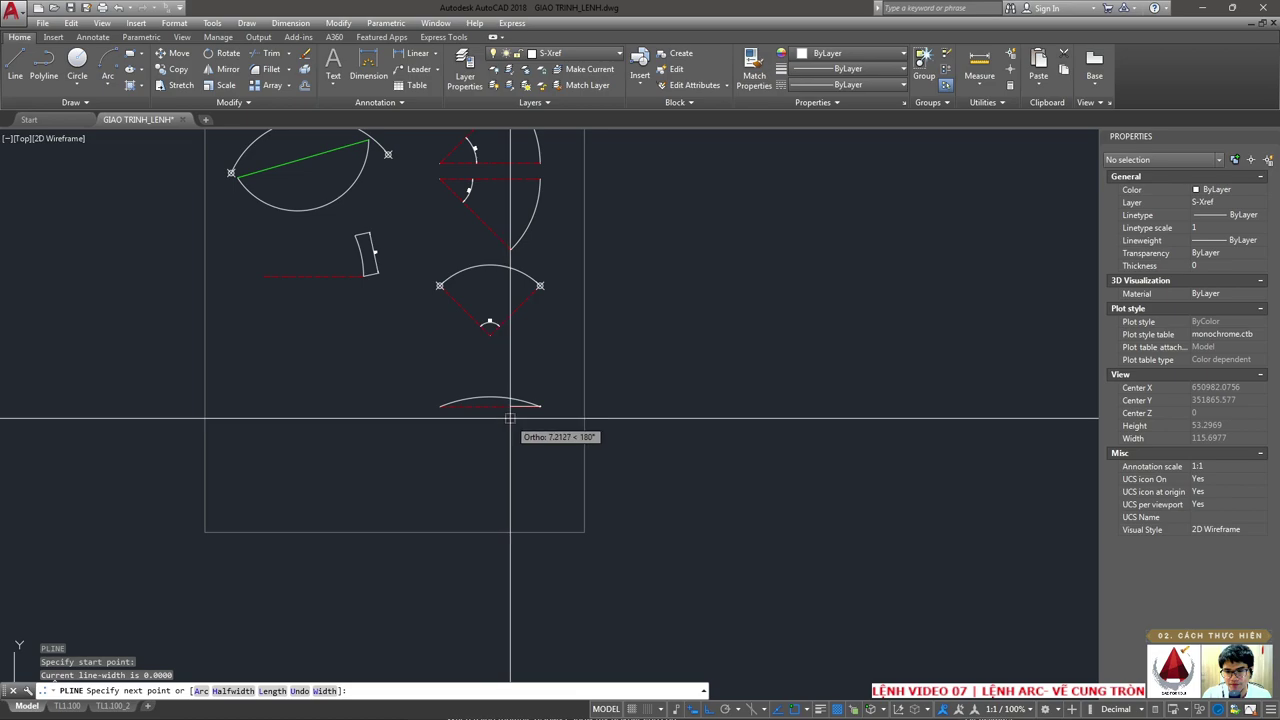
pyautogui.click(490, 526)
pyautogui.click(440, 406)
pyautogui.press('Return')
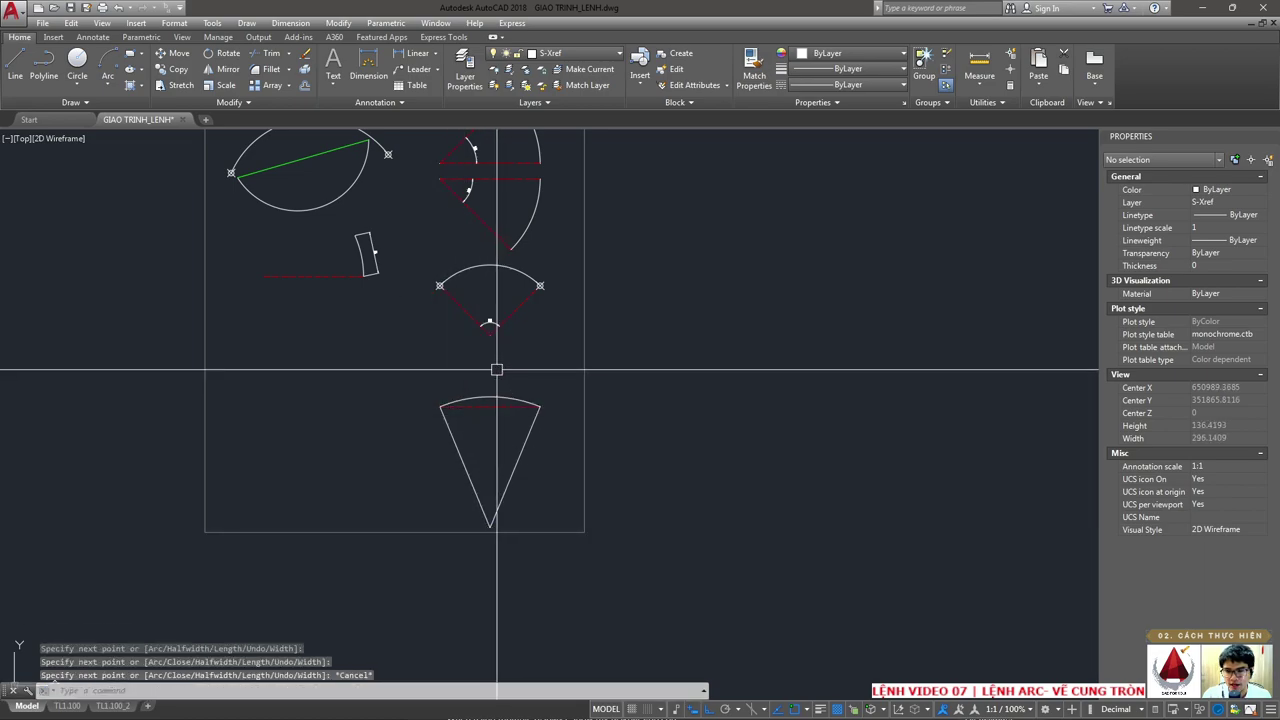
# - Match the new wedge to the upper wedge's red centerline properties
pyautogui.write('ma')
pyautogui.press('Return')
pyautogui.click(493, 322)
pyautogui.click(522, 449)
pyautogui.scroll(5, 519, 440)
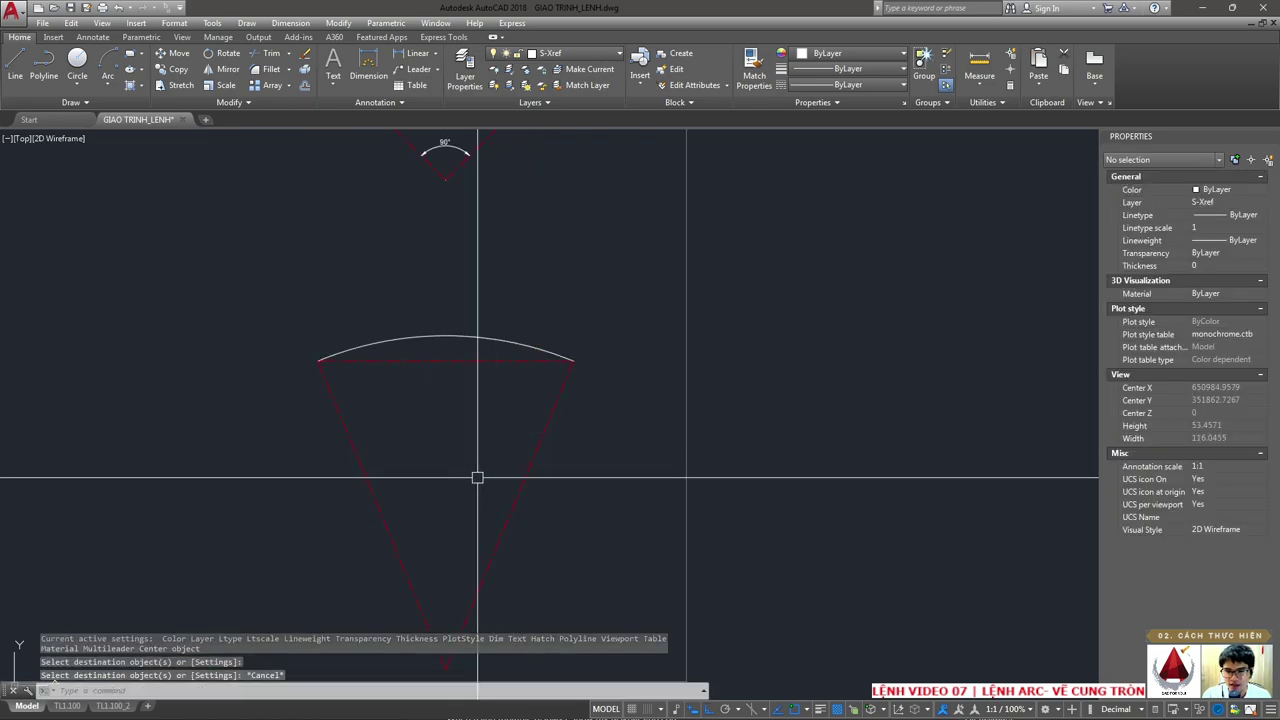
pyautogui.press('Escape')
# - Dimension the wedge with a 45° angular dimension near its apex
pyautogui.click(288, 23)
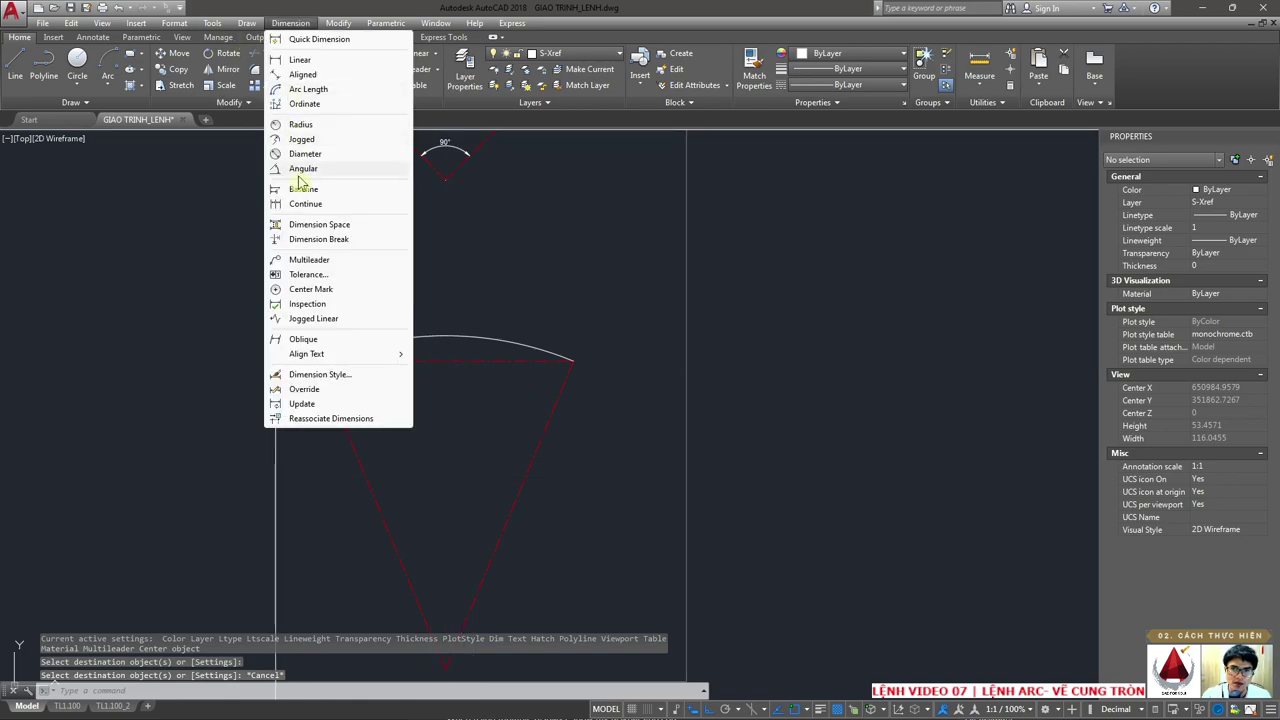
pyautogui.click(303, 169)
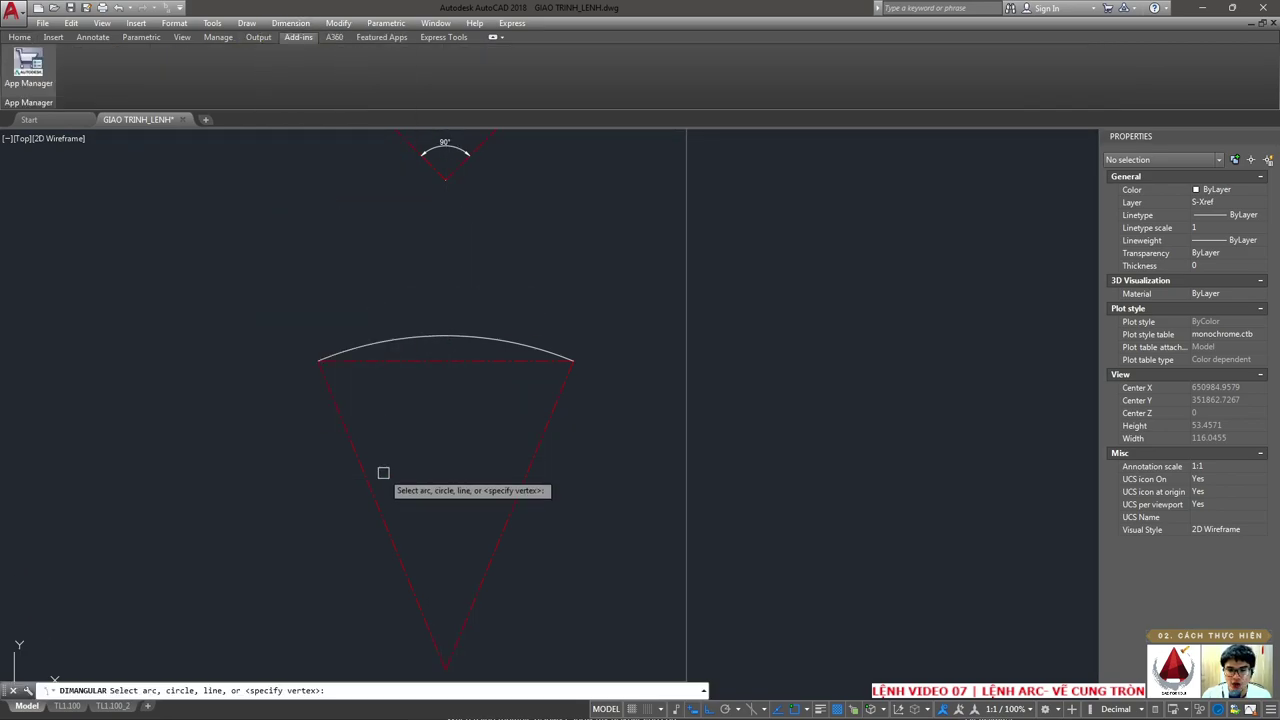
pyautogui.click(502, 520)
pyautogui.click(457, 551)
pyautogui.scroll(-2, 443, 420)
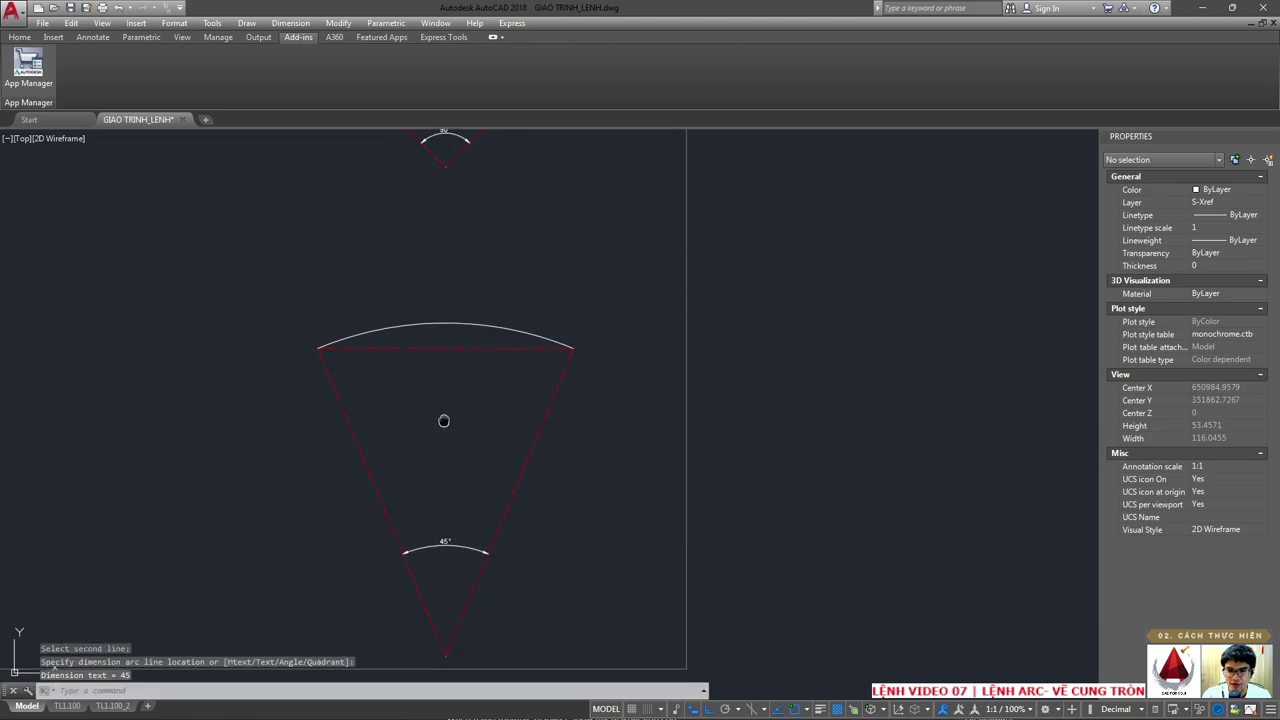
pyautogui.scroll(-2, 488, 400)
# - Erase the entire bottom 45° sector with its dimension
pyautogui.click(391, 380)
pyautogui.click(583, 566)
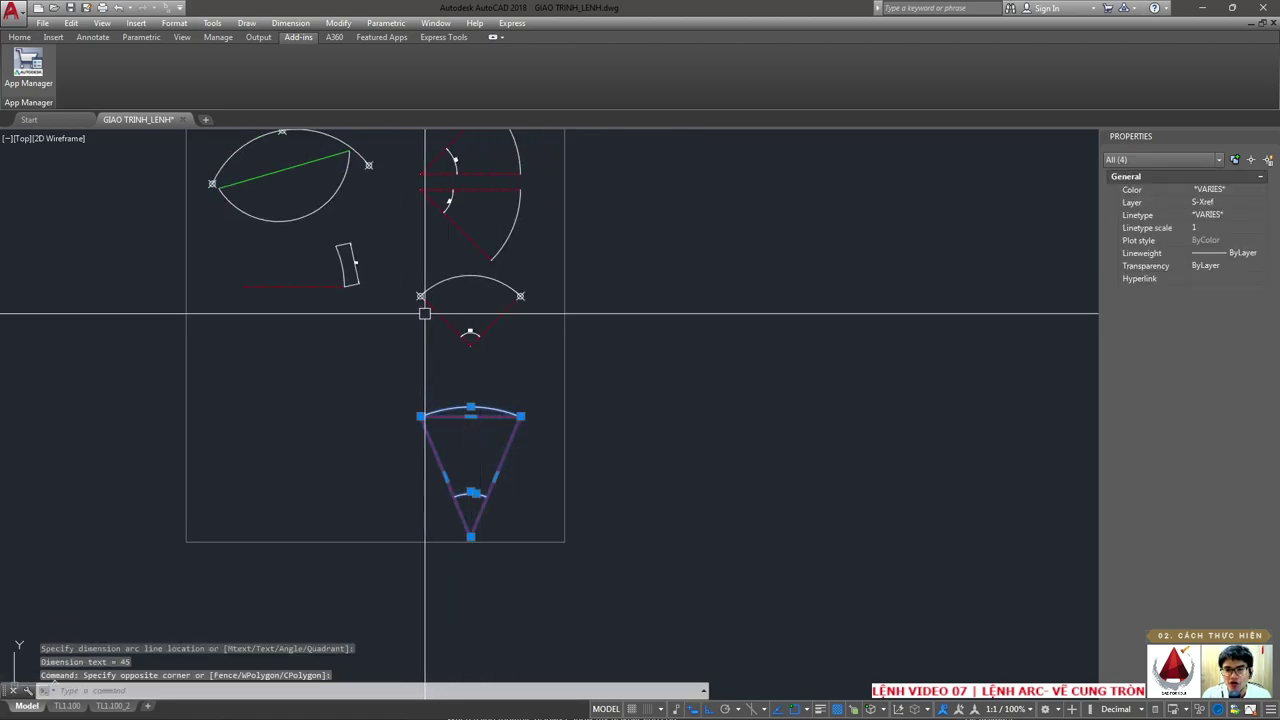
pyautogui.scroll(3, 501, 374)
pyautogui.press('Escape')
pyautogui.scroll(-3, 470, 400)
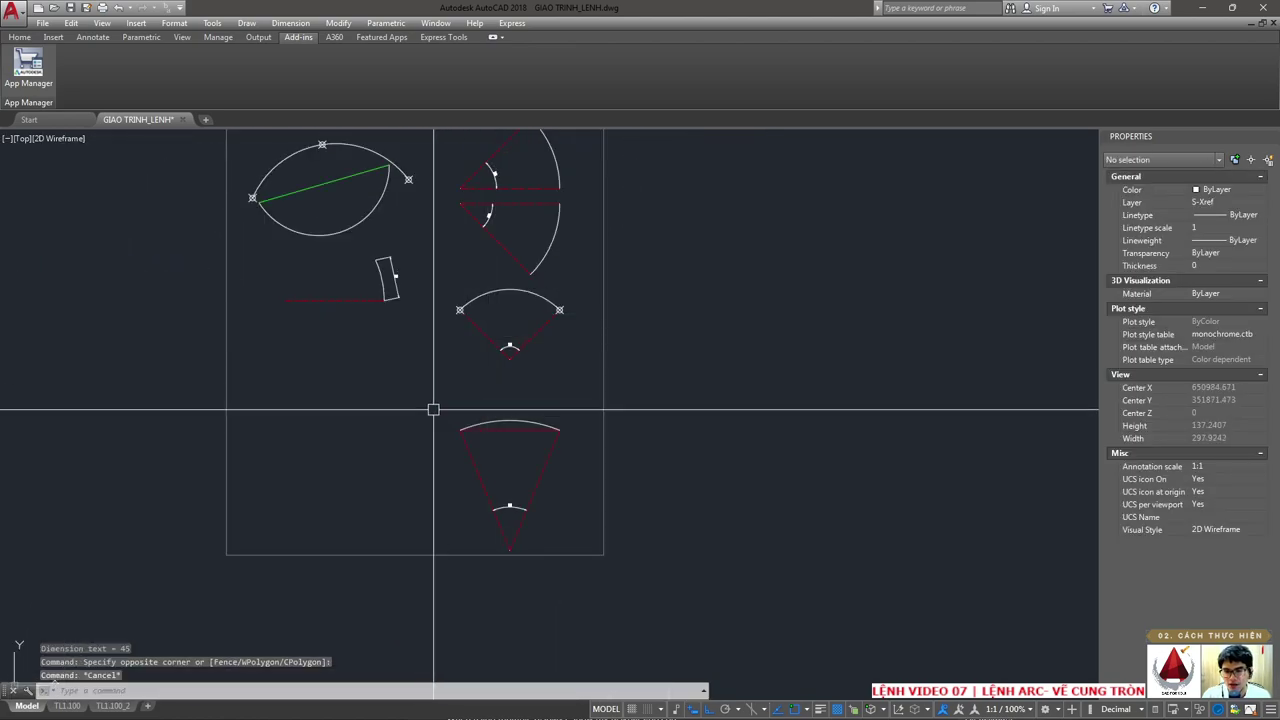
pyautogui.click(430, 396)
pyautogui.click(625, 598)
pyautogui.write('e')
pyautogui.press('Return')
pyautogui.scroll(3, 500, 289)
pyautogui.scroll(3, 506, 371)
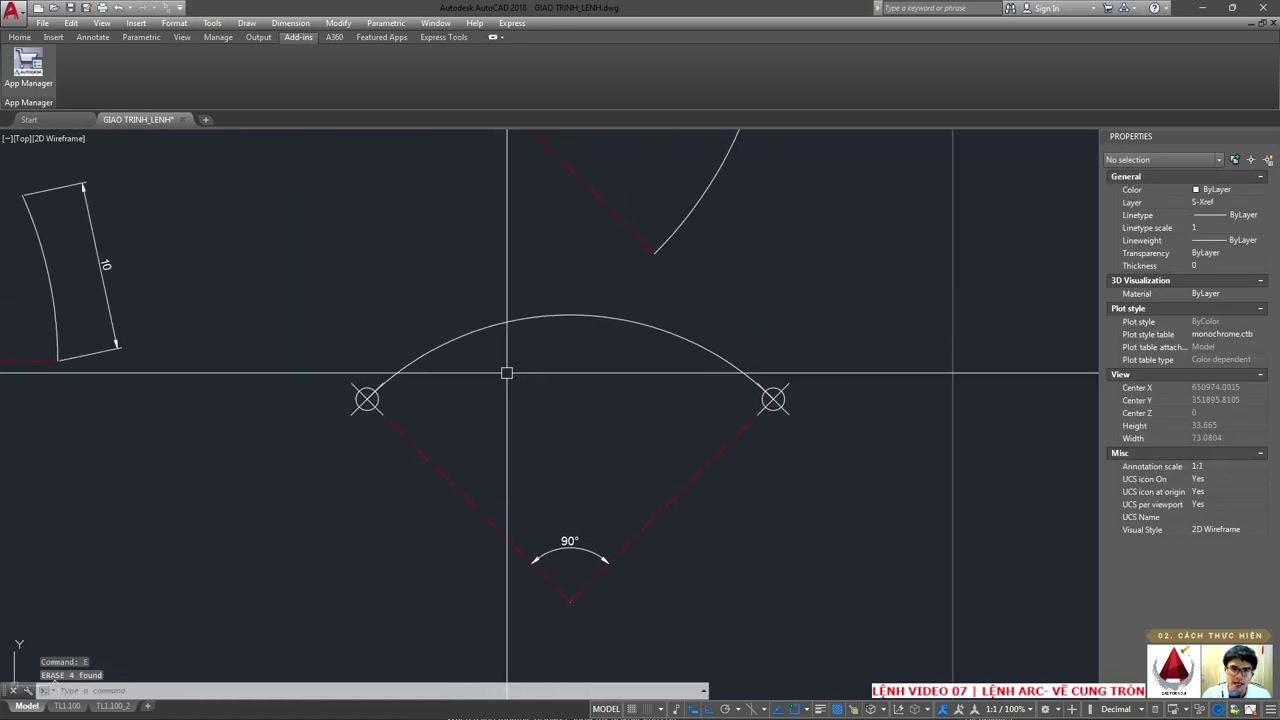
# - Bring up the PowerPoint 'CÁCH VẼ ARC' slide of arc methods
pyautogui.click(19, 37)
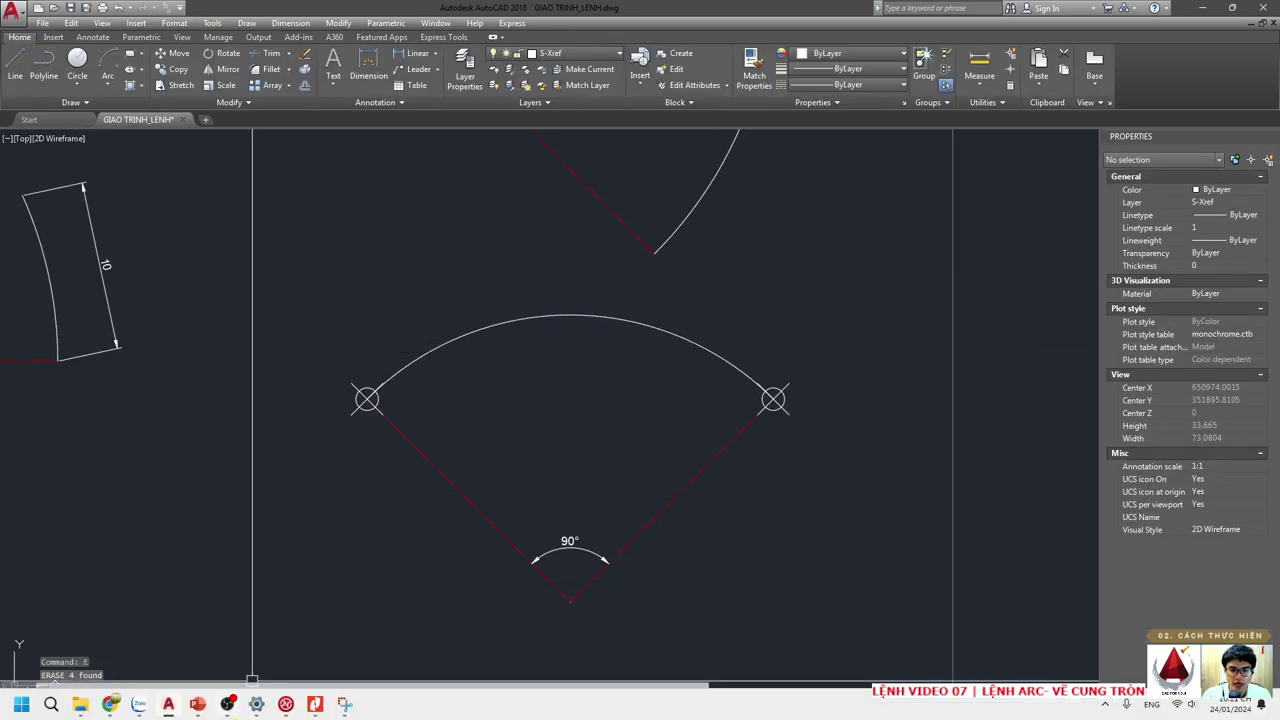
pyautogui.click(196, 705)
pyautogui.click(168, 704)
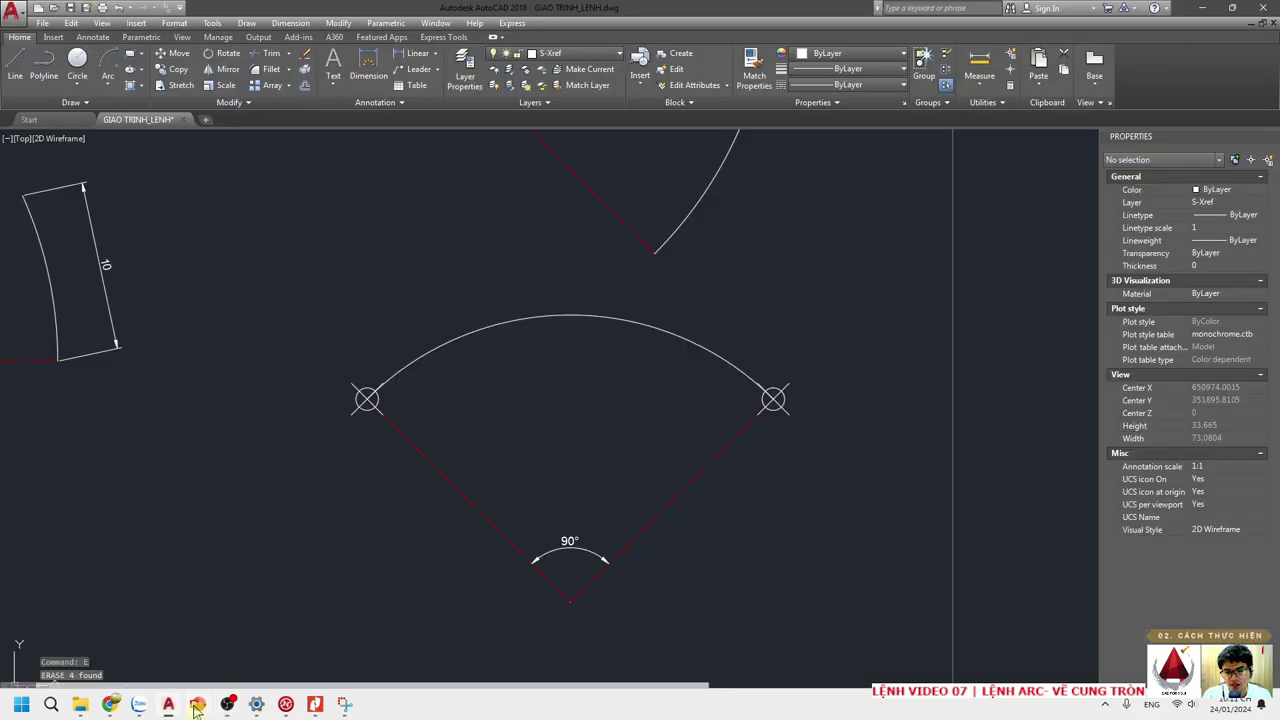
pyautogui.click(197, 704)
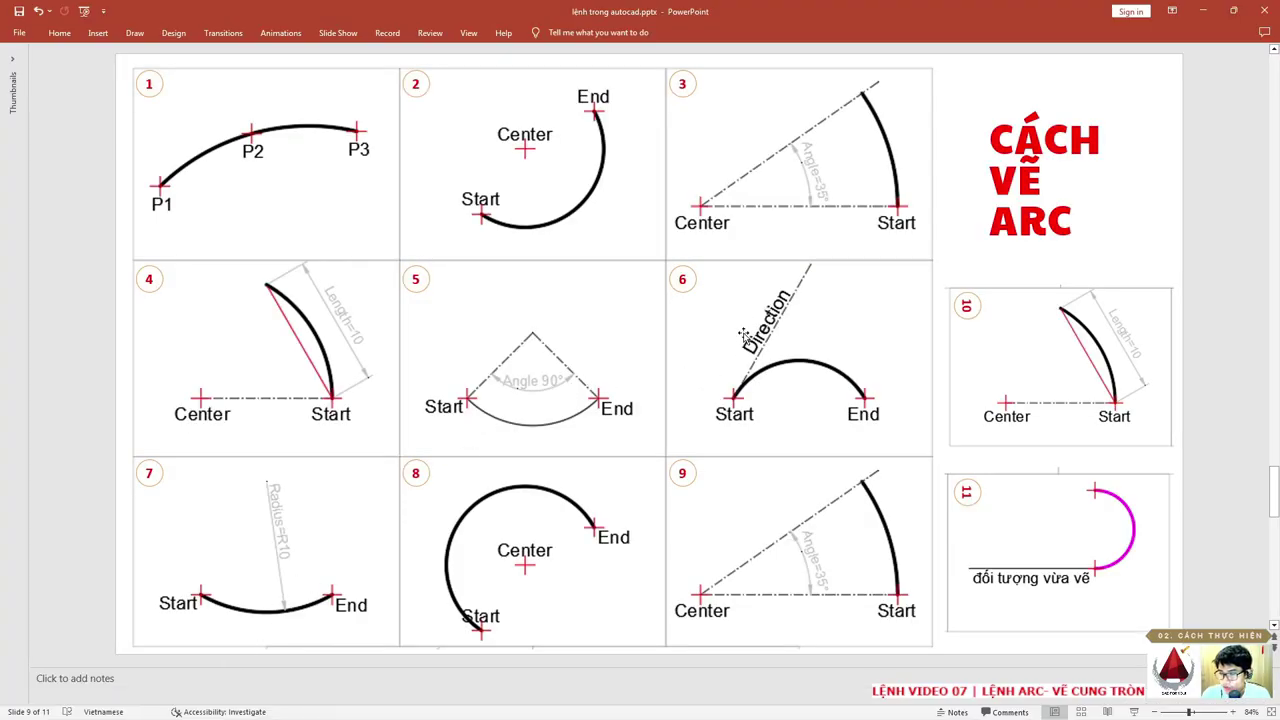
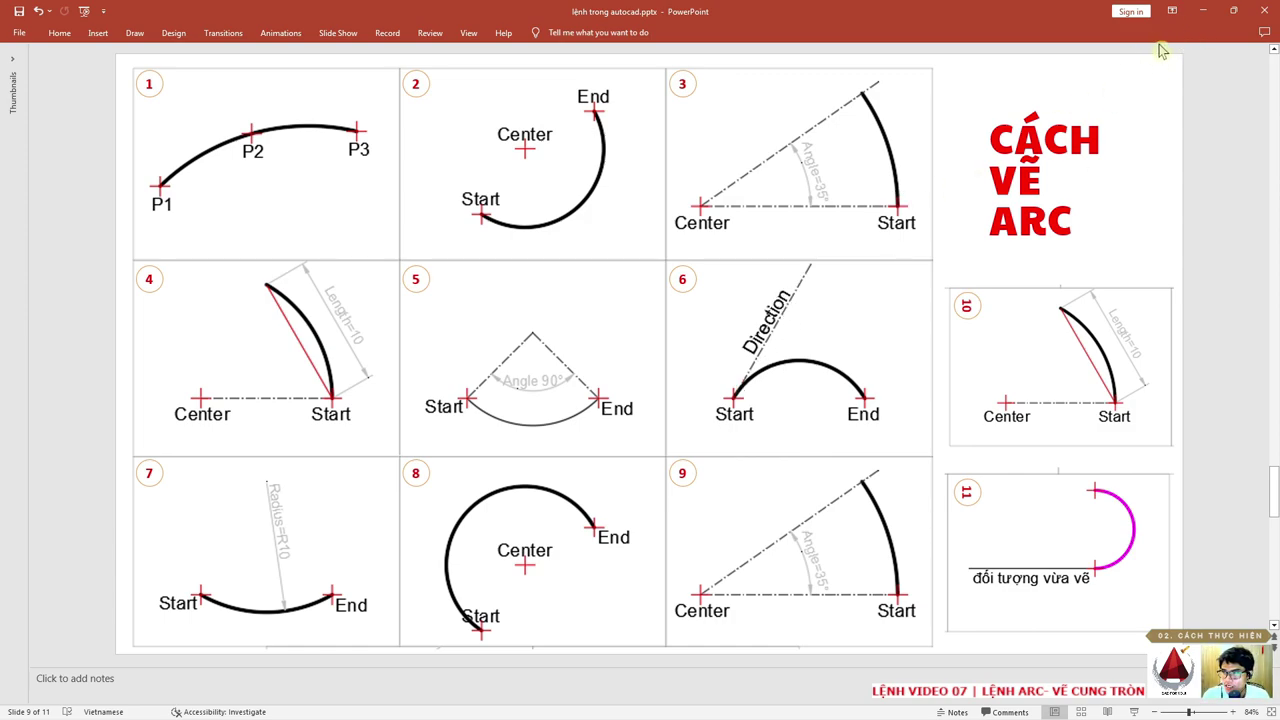
# - Bring the AutoCAD drawing back in front of the PowerPoint arc-methods slide
pyautogui.click(1203, 12)
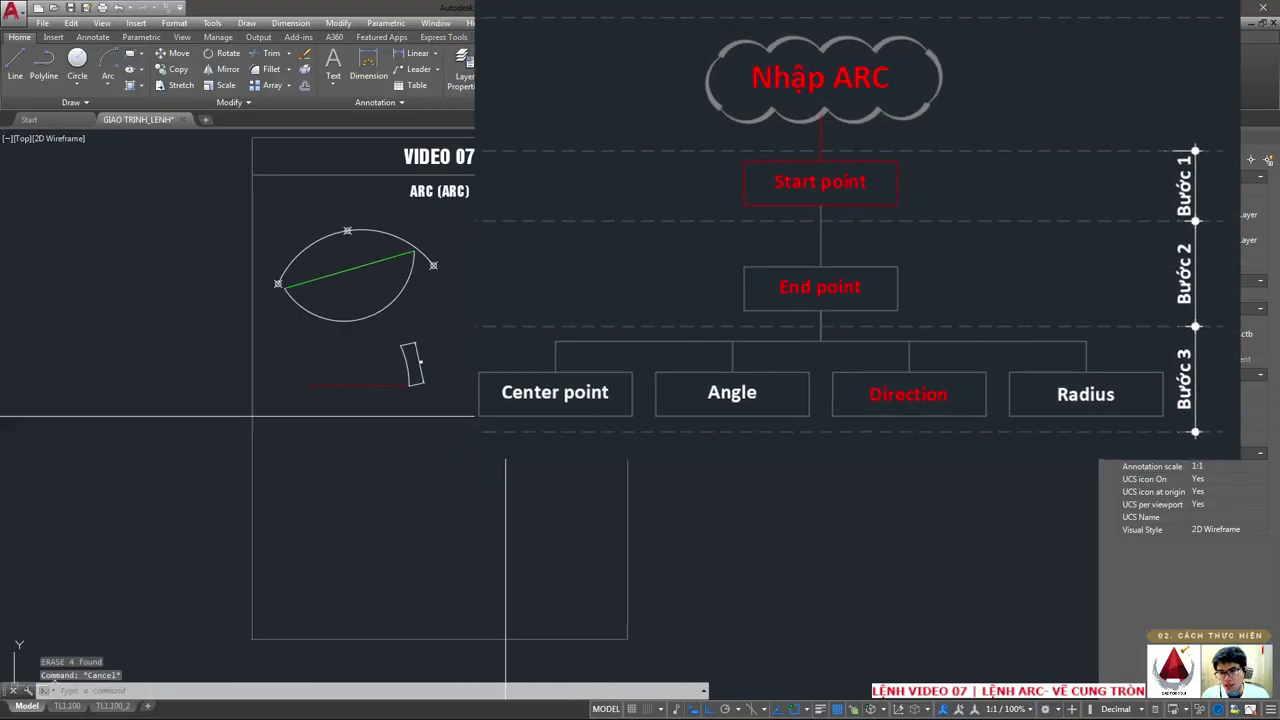
# - Start an arc at the right end of the red dashed line
pyautogui.write('co')
pyautogui.press('Return')
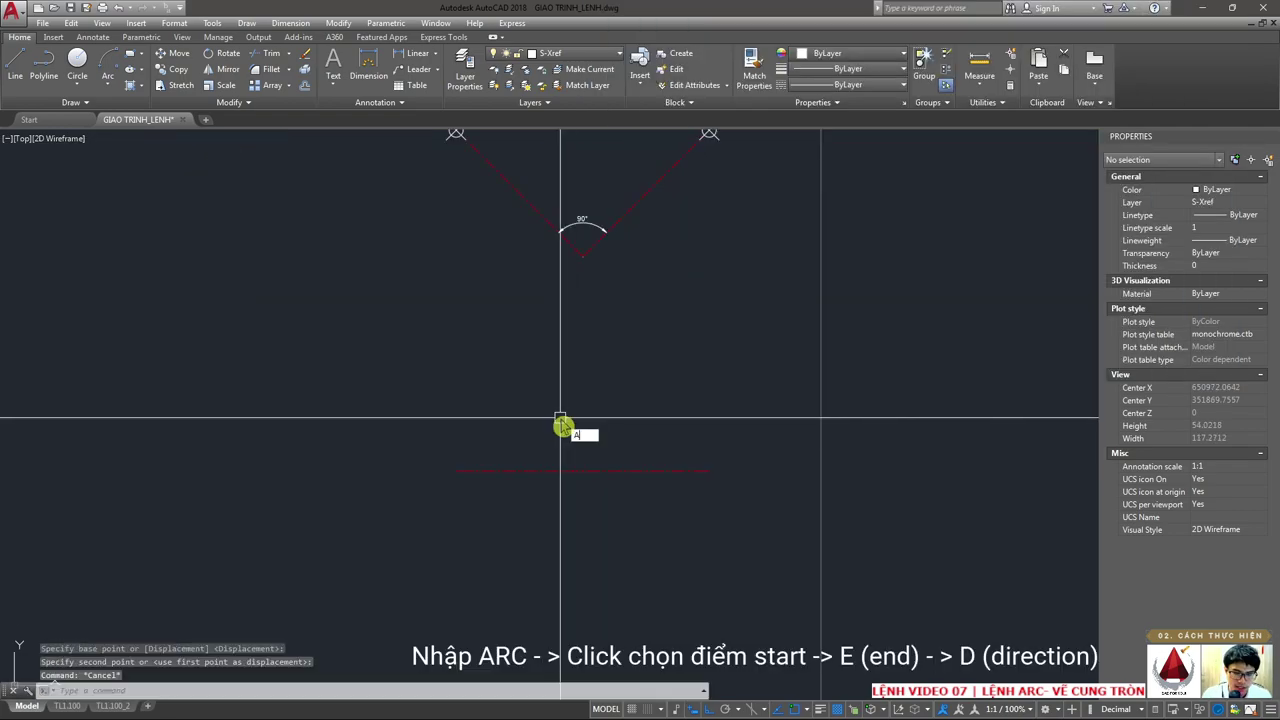
pyautogui.write('ar')
pyautogui.press('Return')
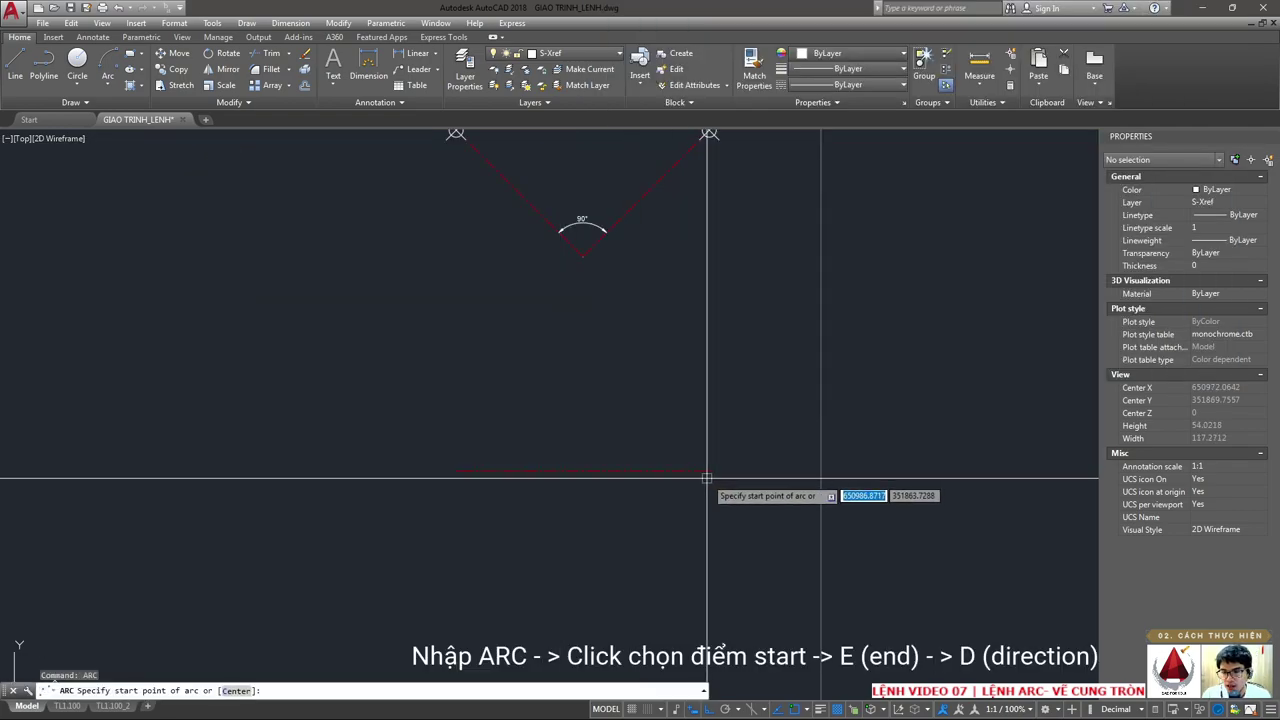
pyautogui.click(709, 470)
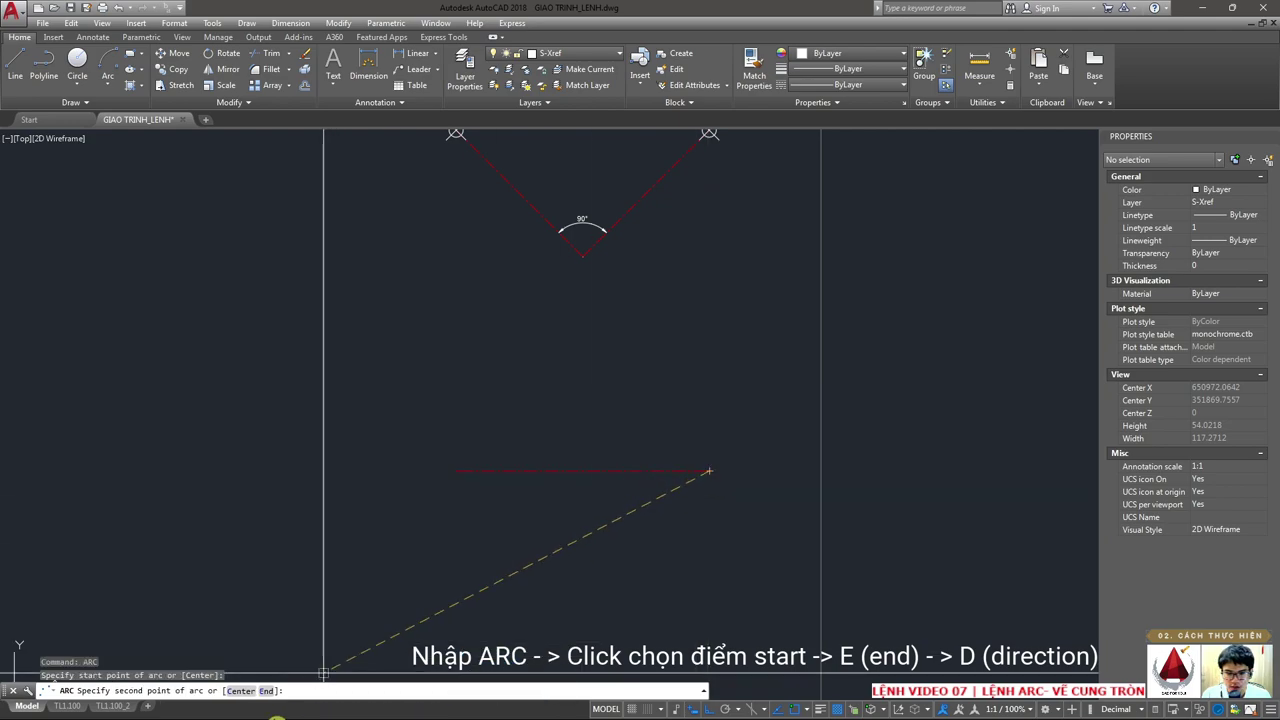
pyautogui.click(197, 706)
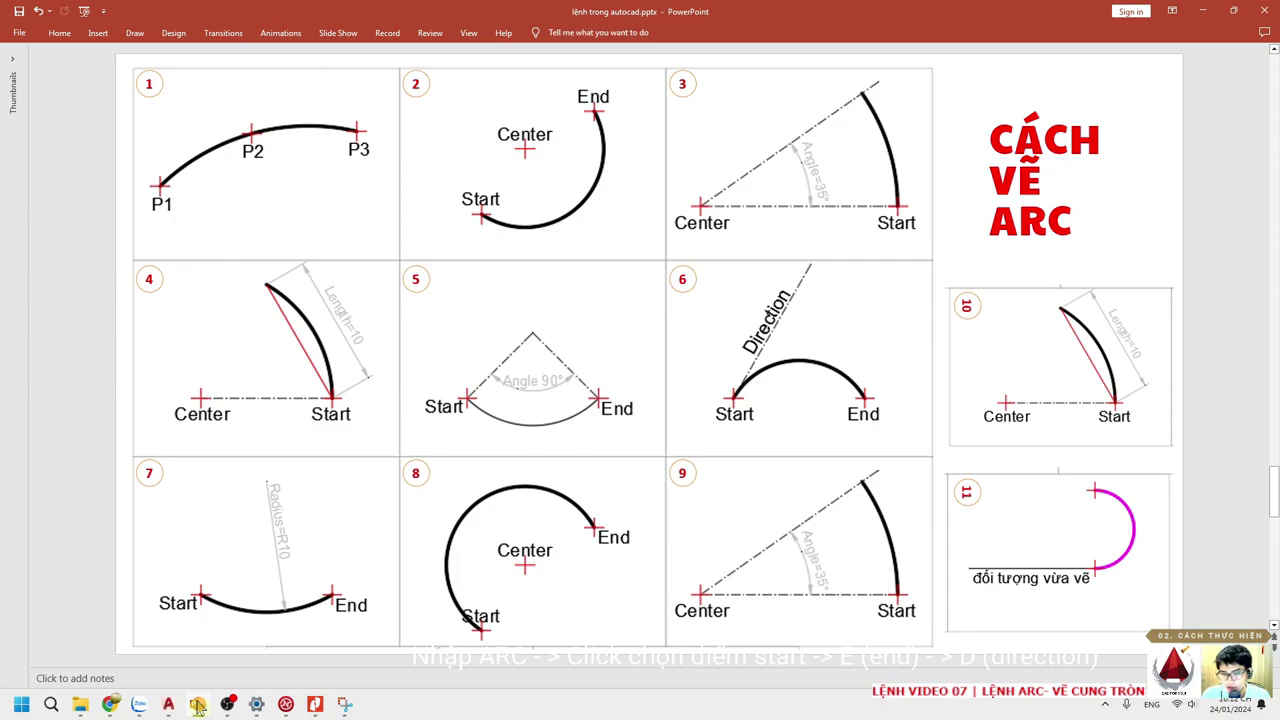
pyautogui.click(198, 706)
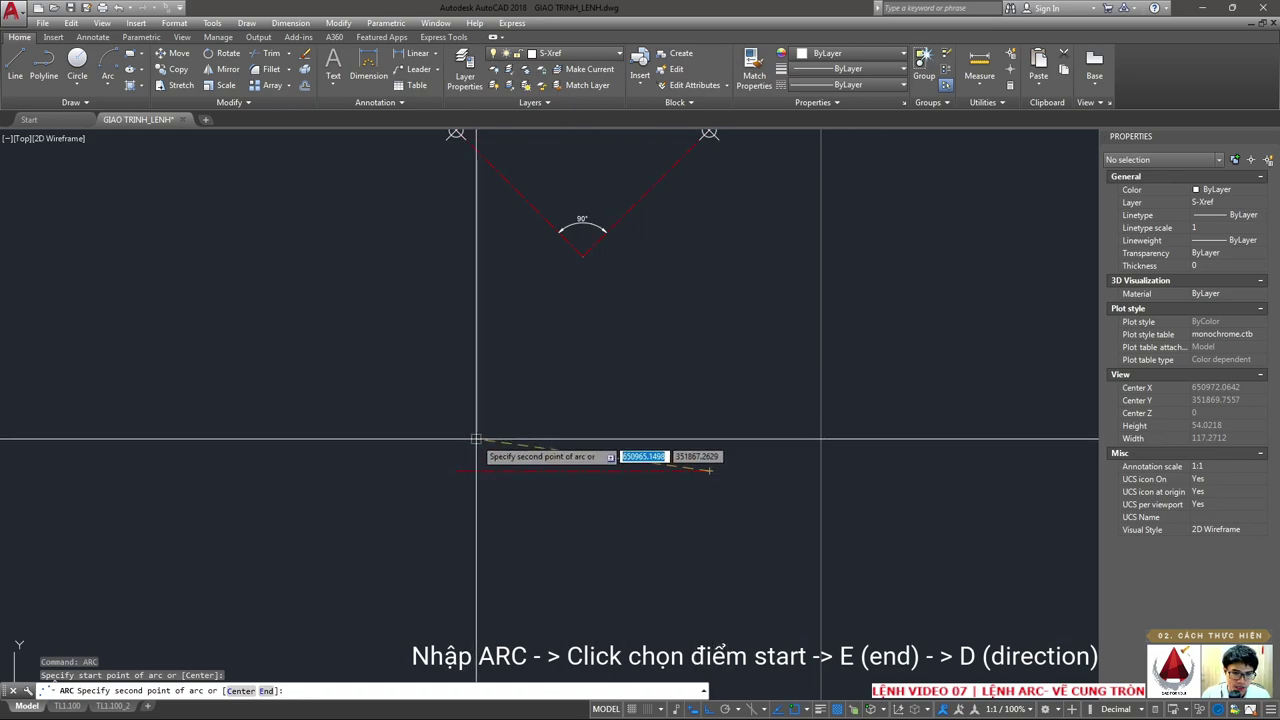
# - Give the arc its end point and a 45° start tangent, producing a 270° R16.9626 arc
pyautogui.press('Return')
pyautogui.write('D')
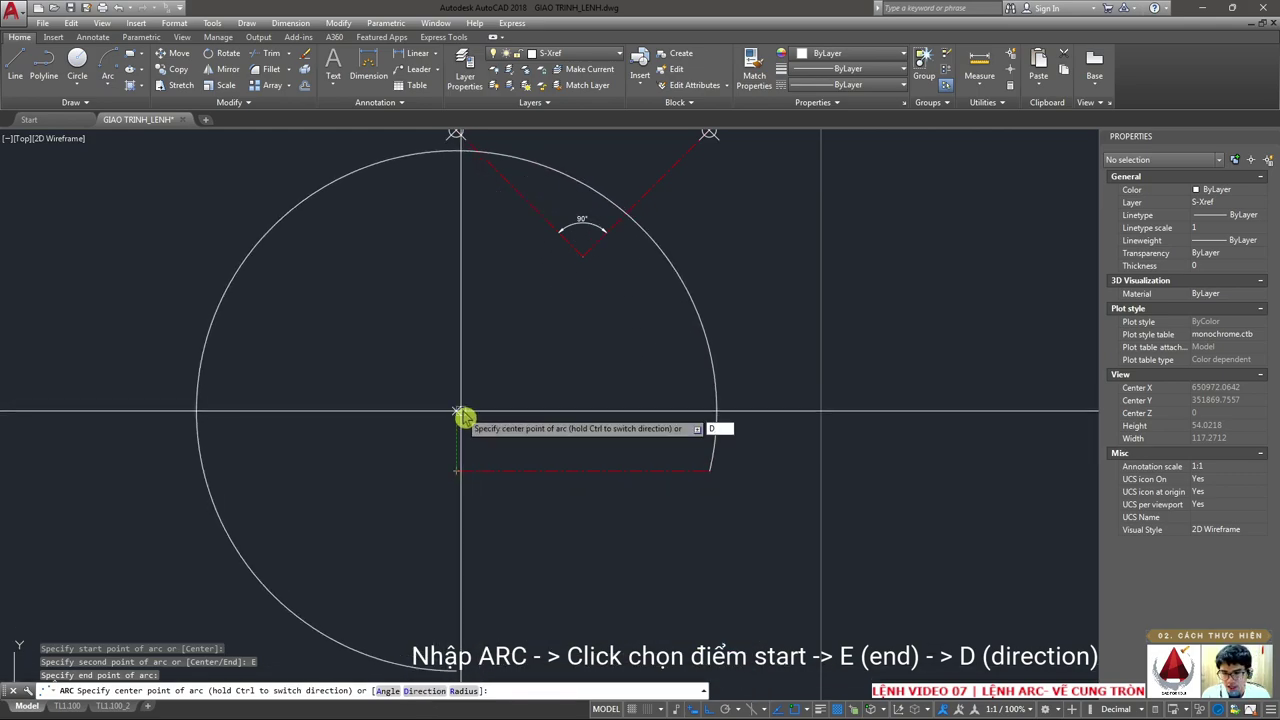
pyautogui.press('Return')
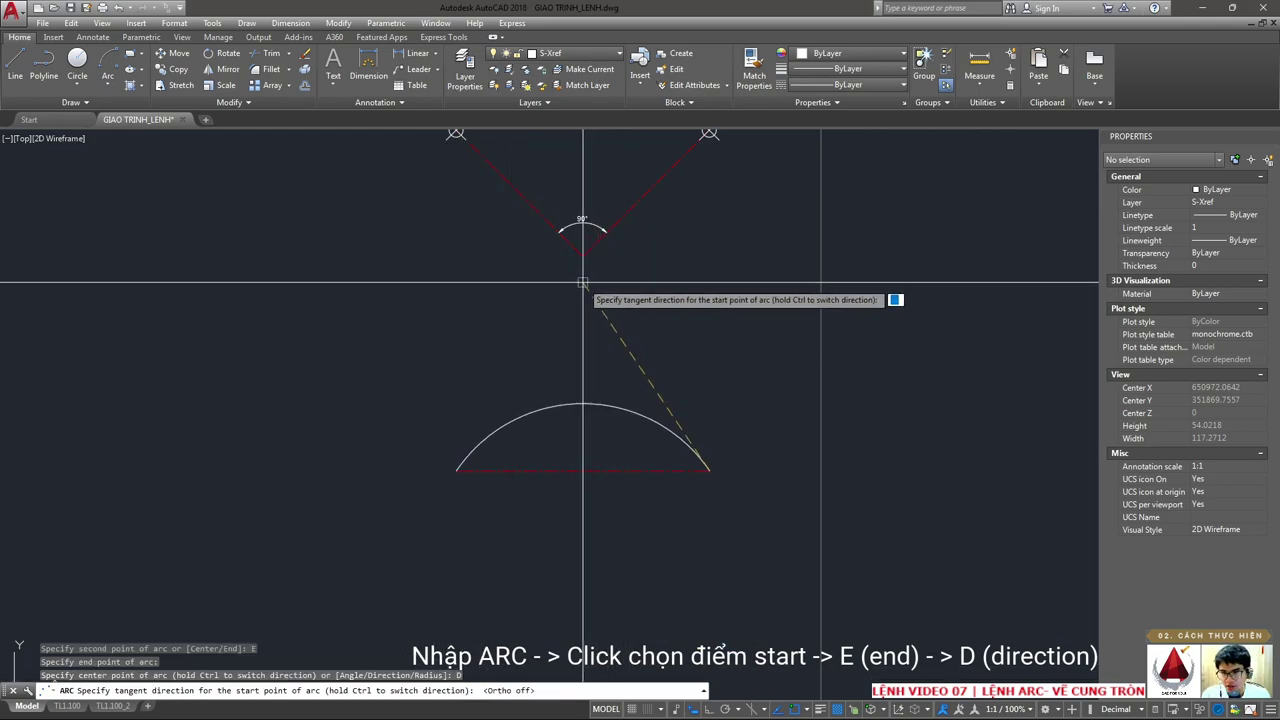
pyautogui.scroll(2, 702, 457)
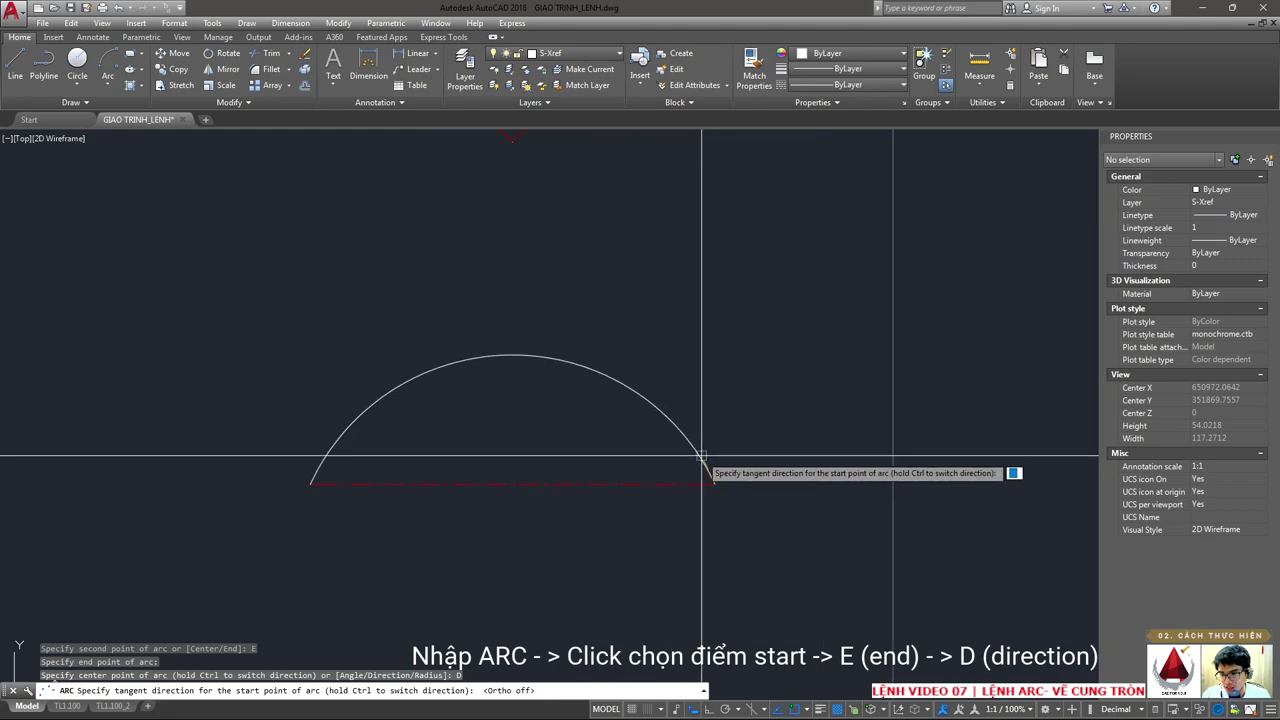
pyautogui.scroll(2, 702, 457)
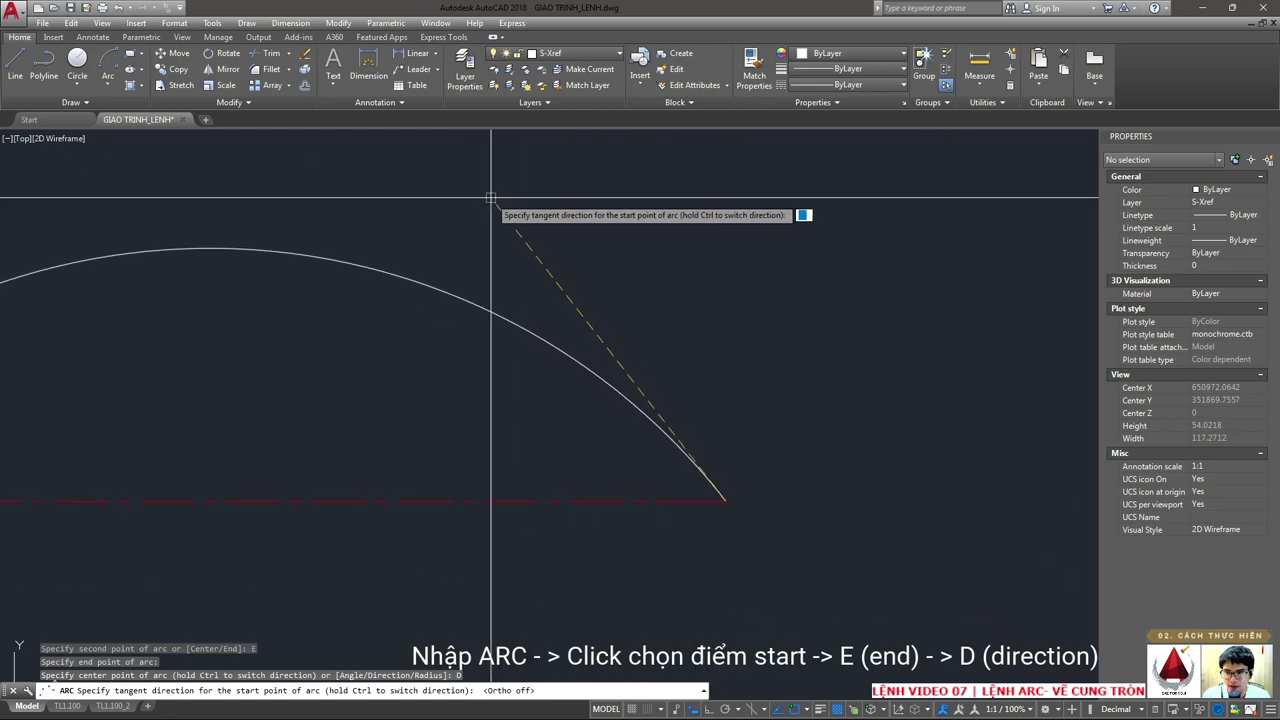
pyautogui.moveTo(528, 223)
pyautogui.mouseDown(button='middle')
pyautogui.moveTo(524, 244)
pyautogui.moveTo(541, 261)
pyautogui.mouseUp(button='middle')
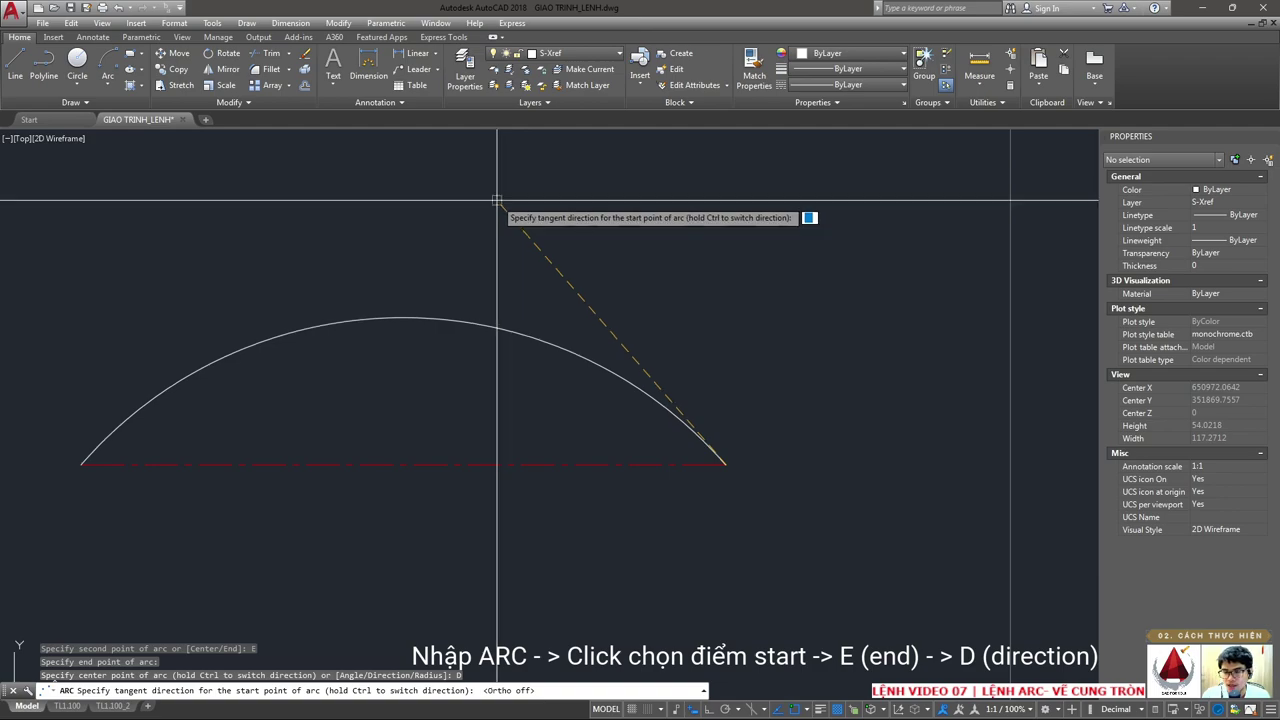
pyautogui.scroll(-4, 497, 201)
pyautogui.write('45')
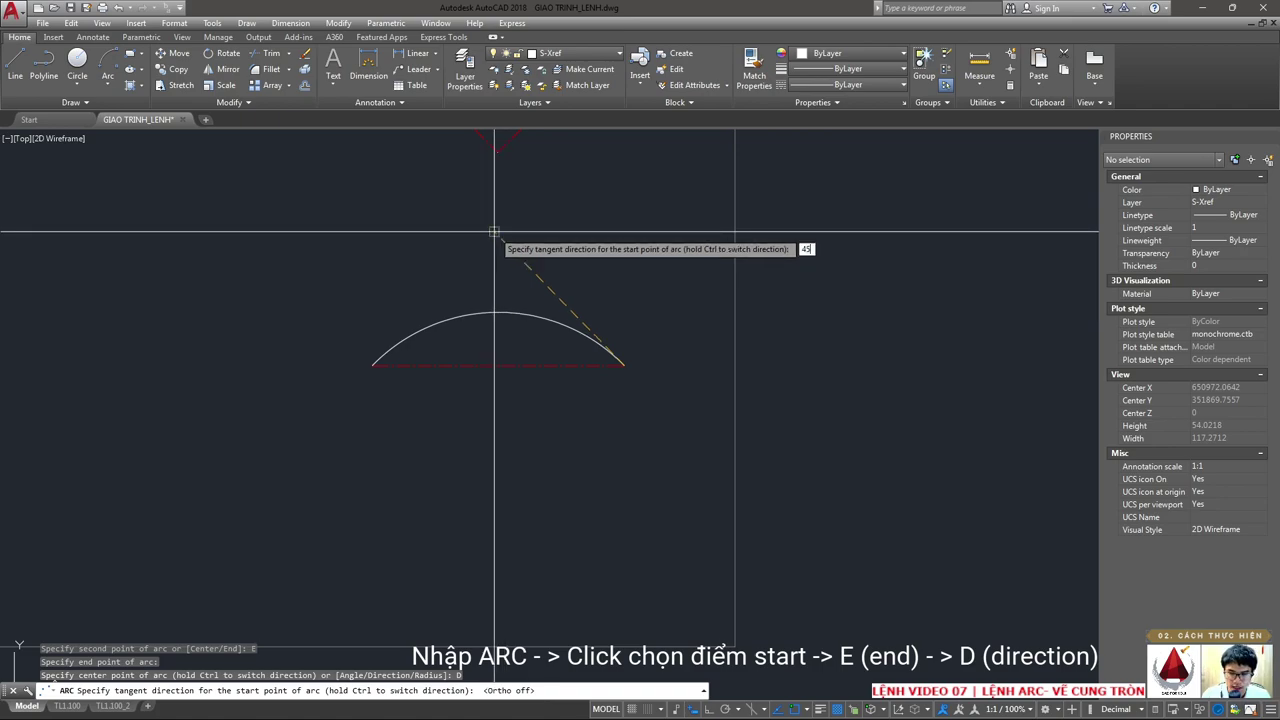
pyautogui.press('Return')
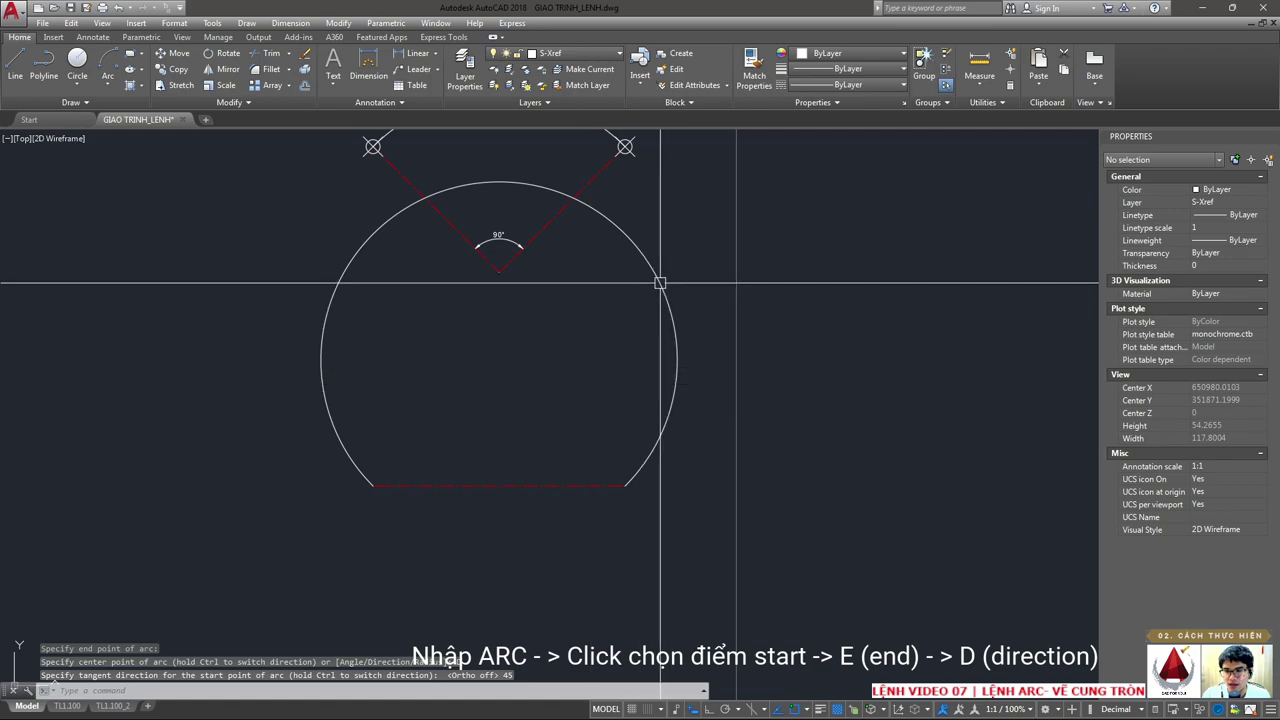
pyautogui.click(623, 229)
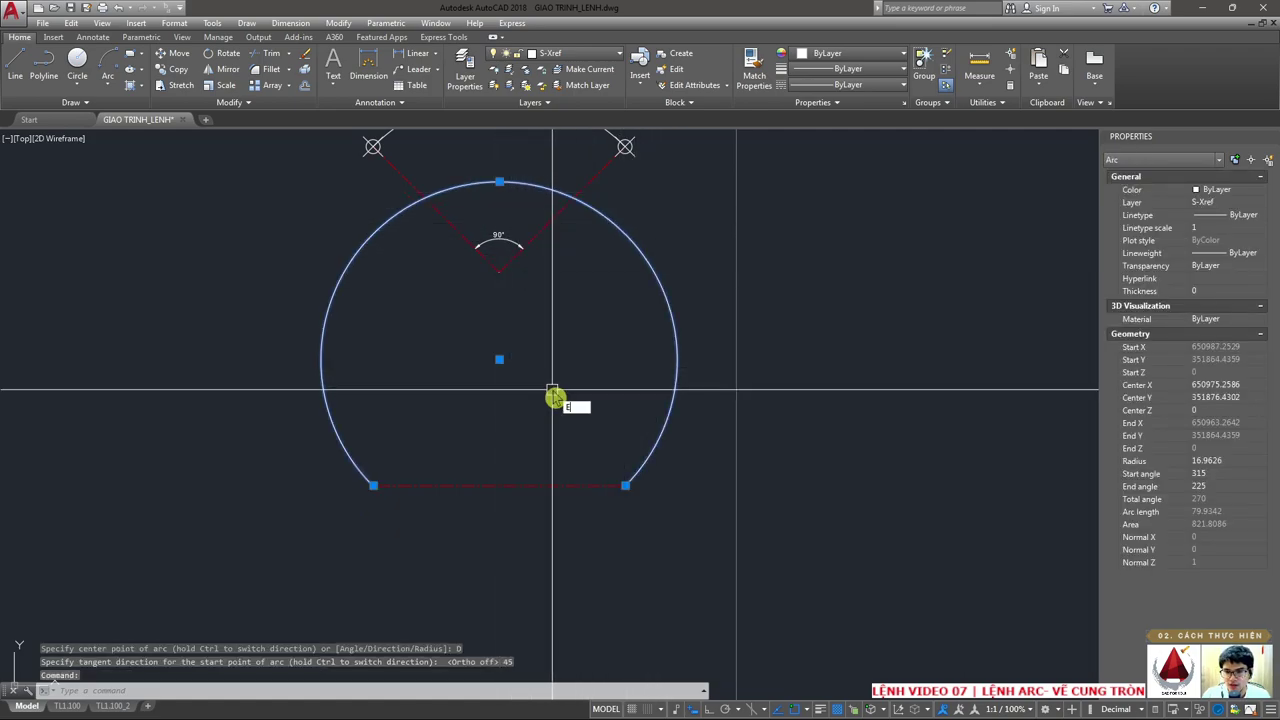
# - Erase the 270° arc and start a new arc from the red line's right end to its left end
pyautogui.write('E')
pyautogui.press('Return')
pyautogui.write('C')
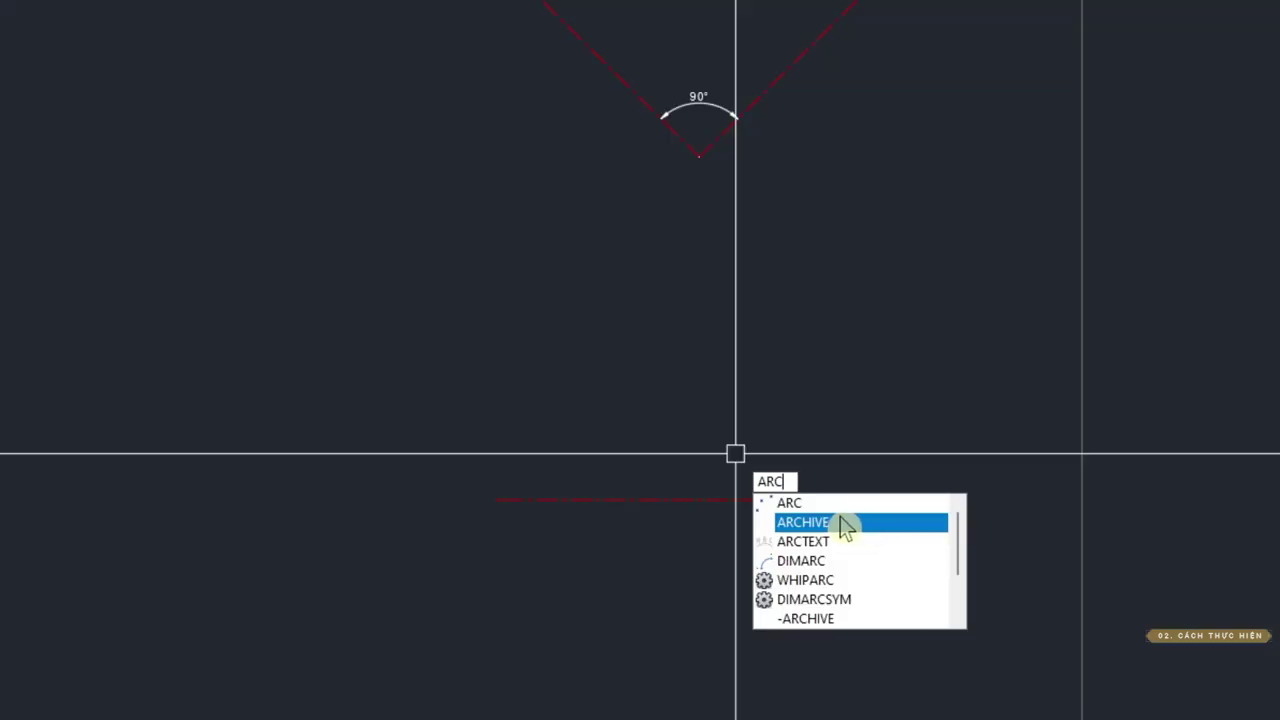
pyautogui.press('Return')
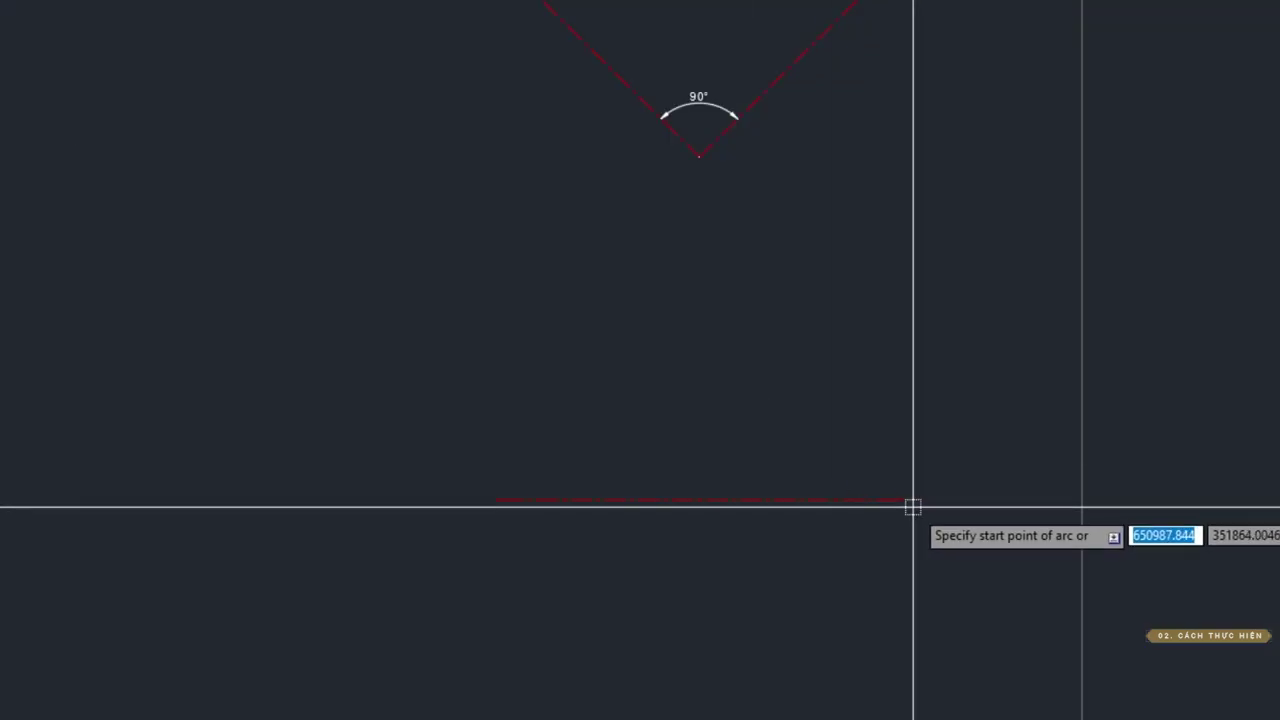
pyautogui.click(903, 499)
pyautogui.click(508, 499)
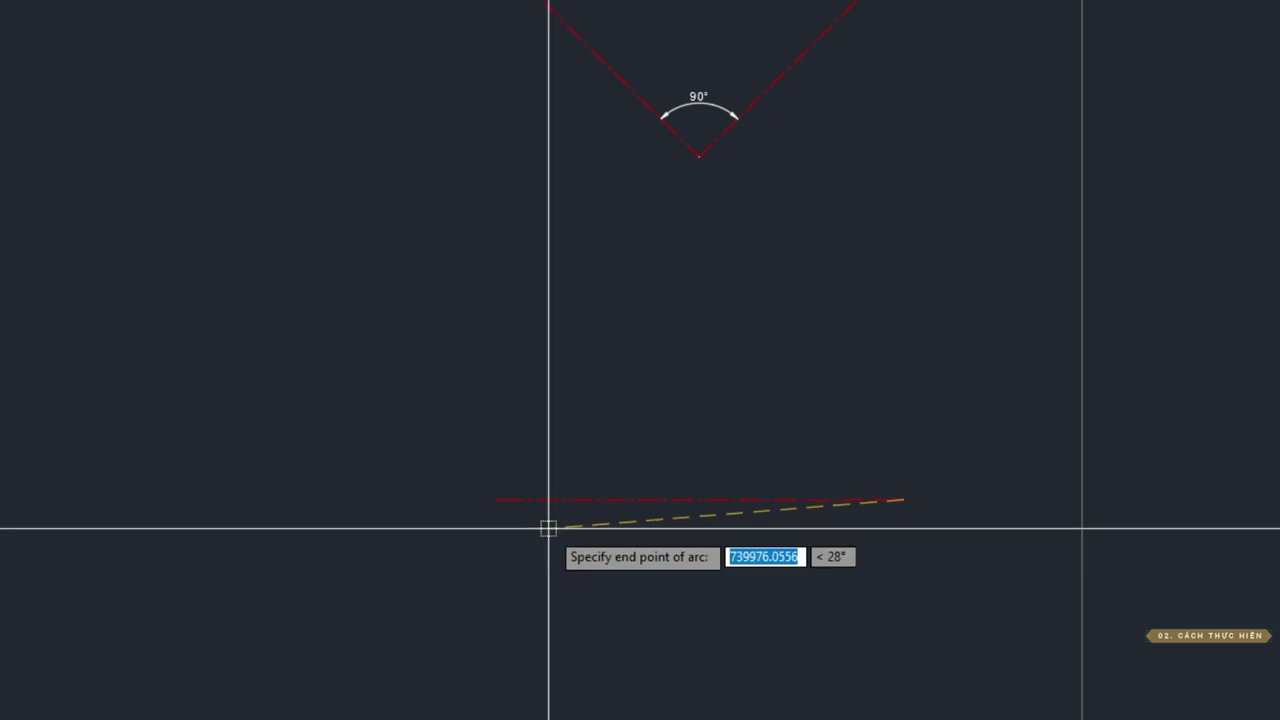
pyautogui.click(508, 499)
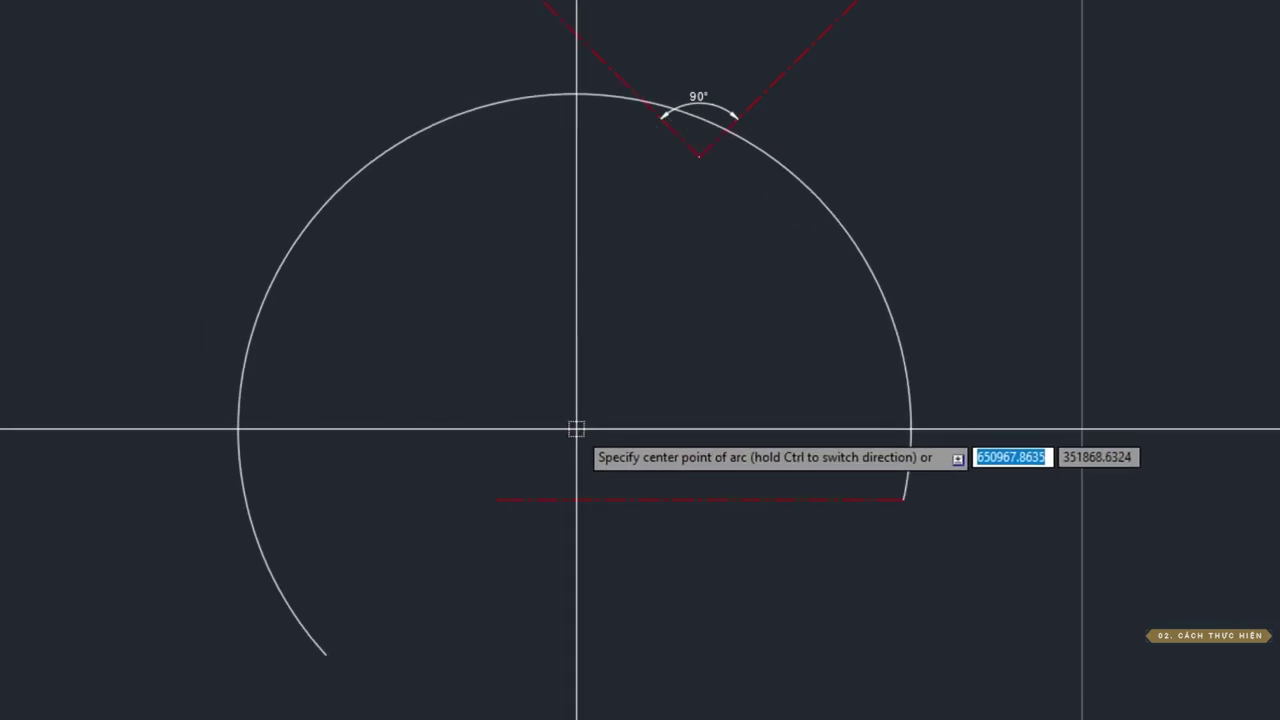
# - Pick the tangent direction to finish a shallow 85° arc of radius 17.7562
pyautogui.press('Return')
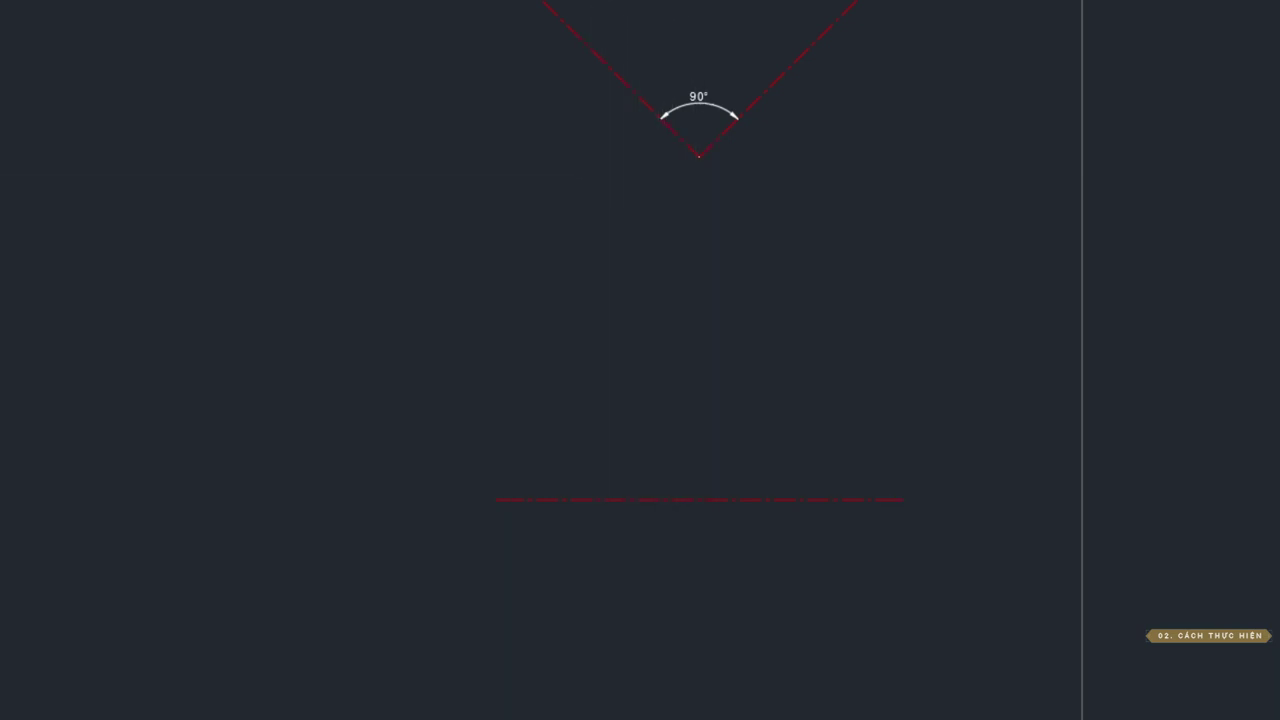
pyautogui.click(766, 432)
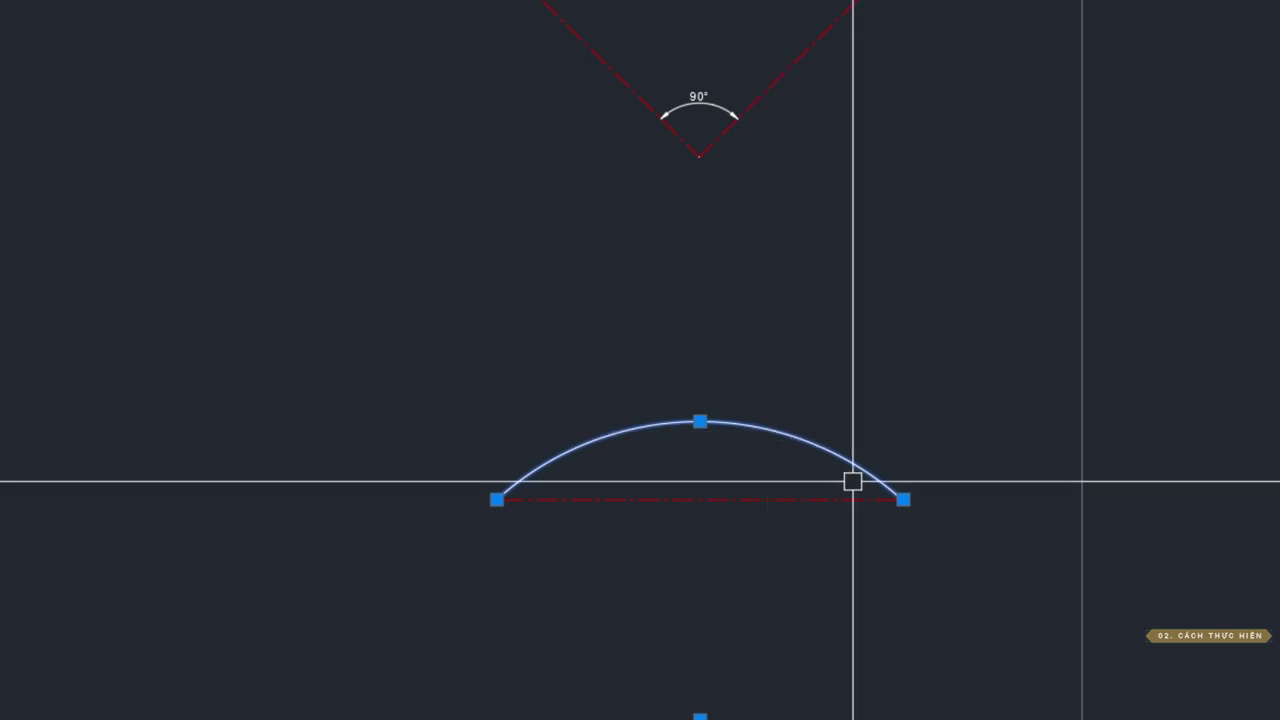
pyautogui.scroll(4, 905, 505)
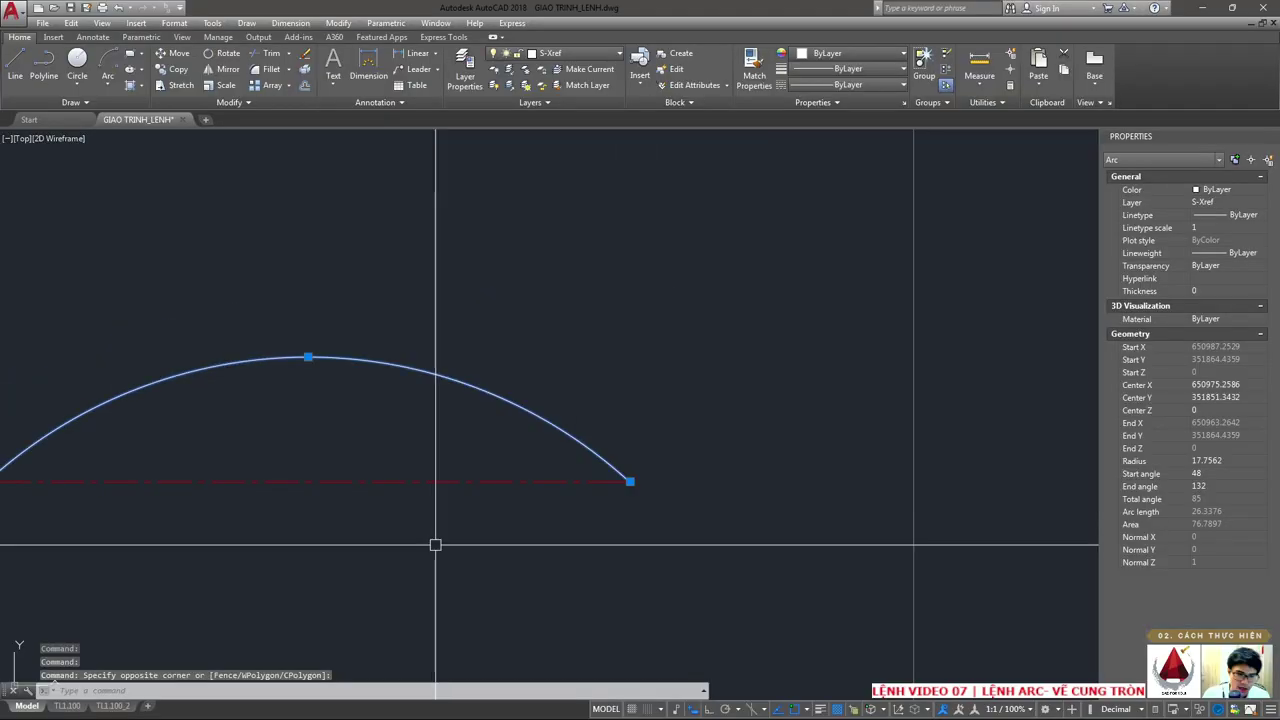
pyautogui.scroll(-4, 609, 498)
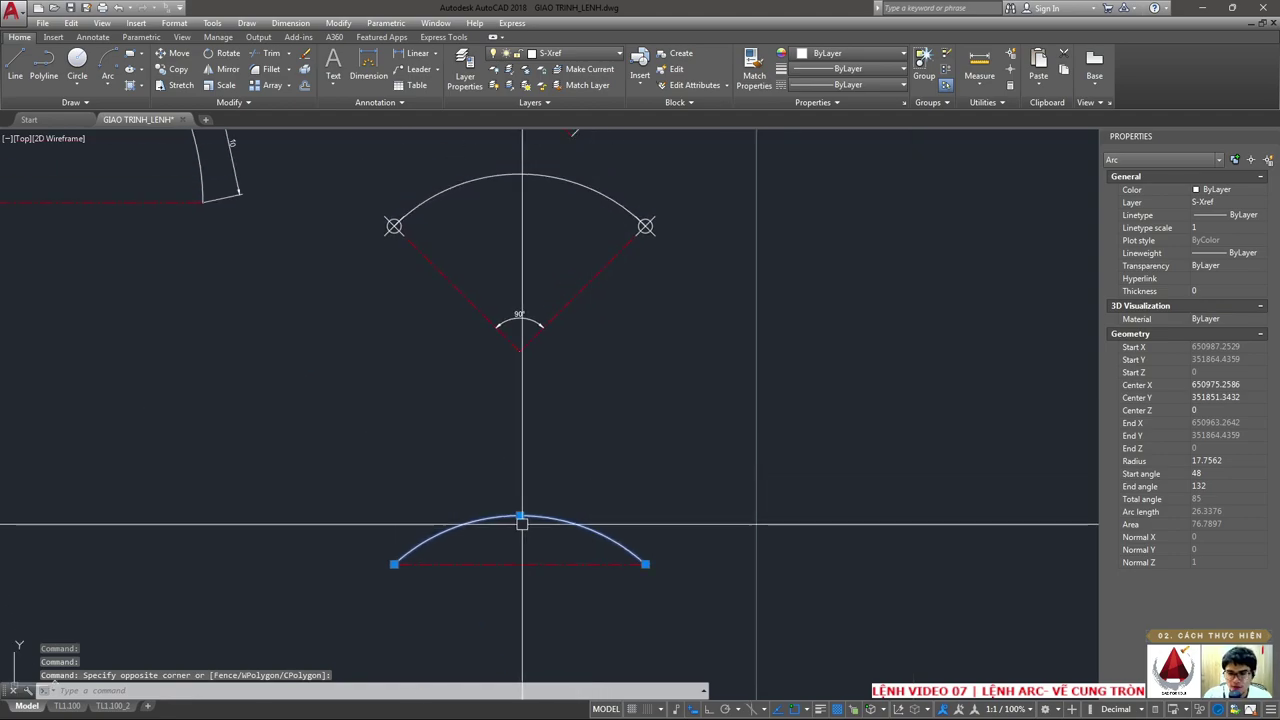
pyautogui.scroll(-2, 577, 500)
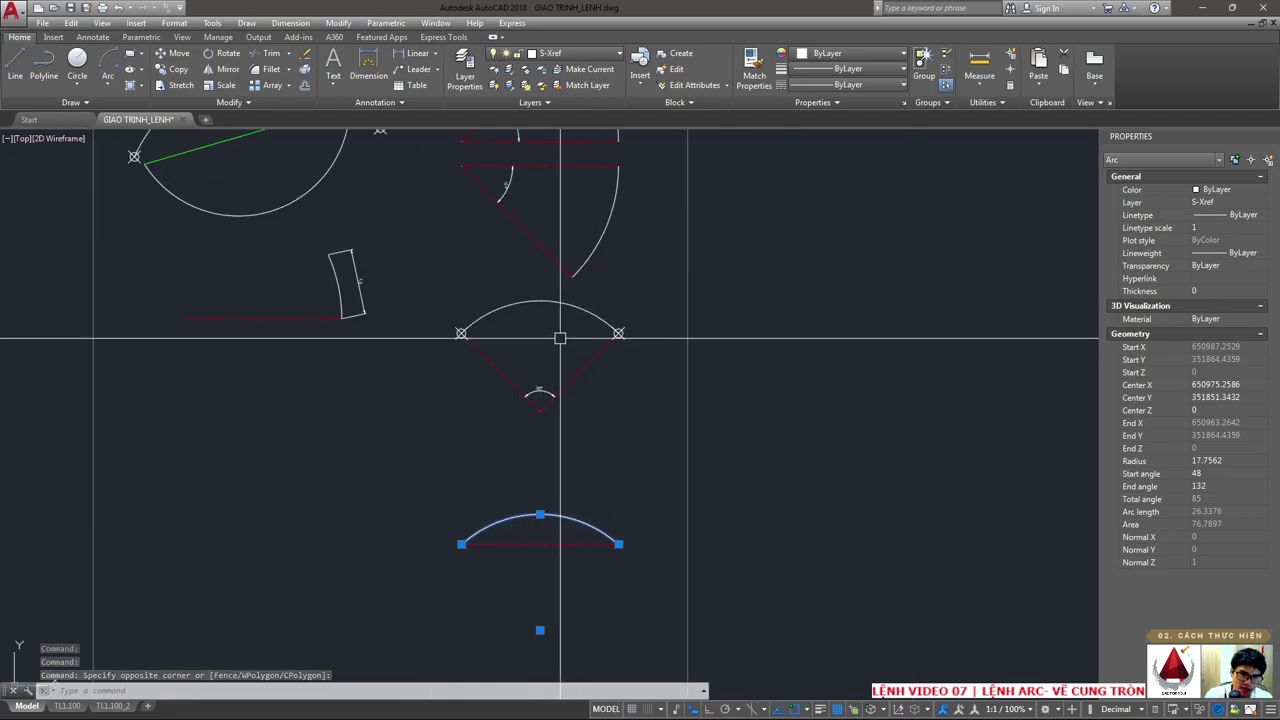
pyautogui.moveTo(563, 510); pyautogui.dragTo(588, 464, button='middle')
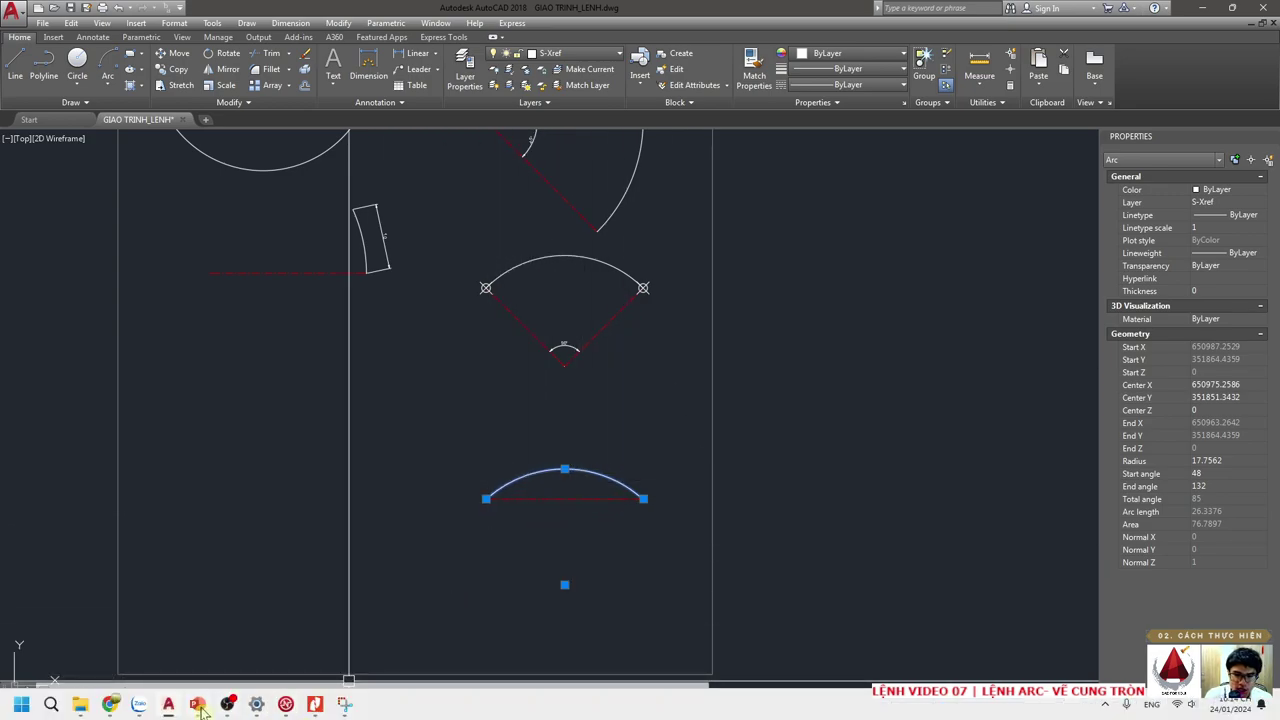
pyautogui.click(199, 706)
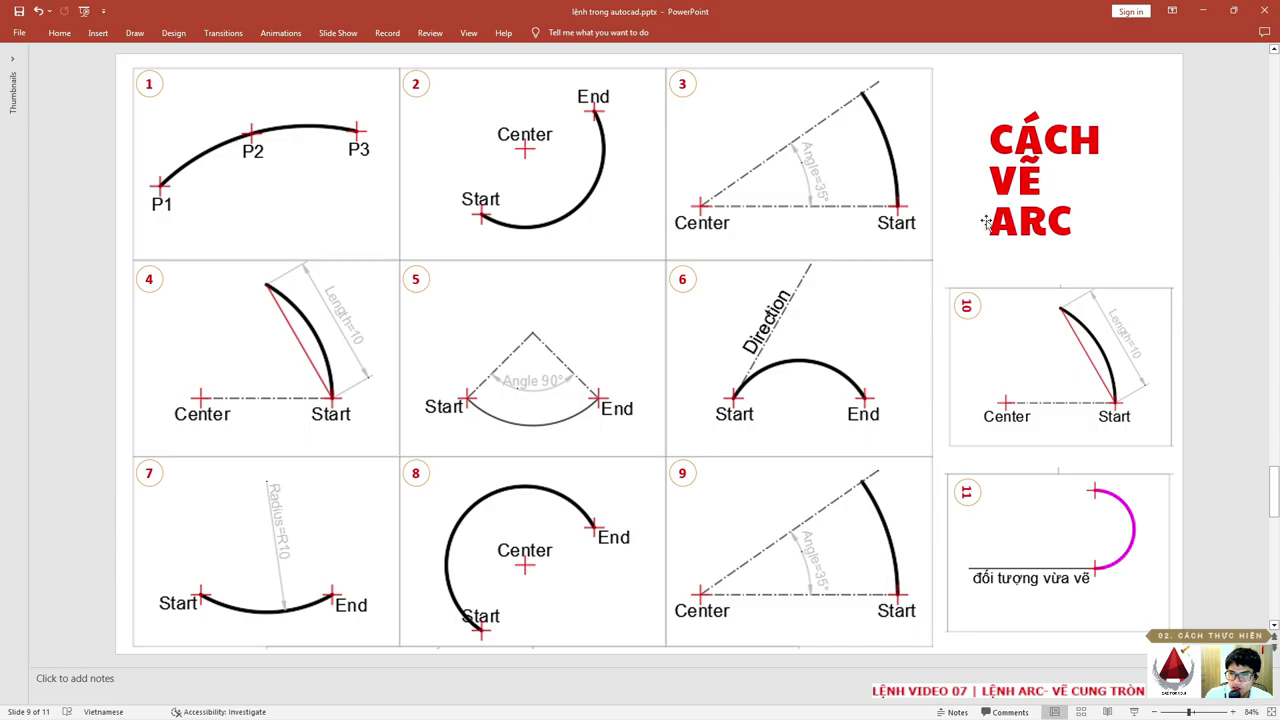
pyautogui.click(1203, 10)
pyautogui.moveTo(497, 423); pyautogui.dragTo(491, 411, button='middle')
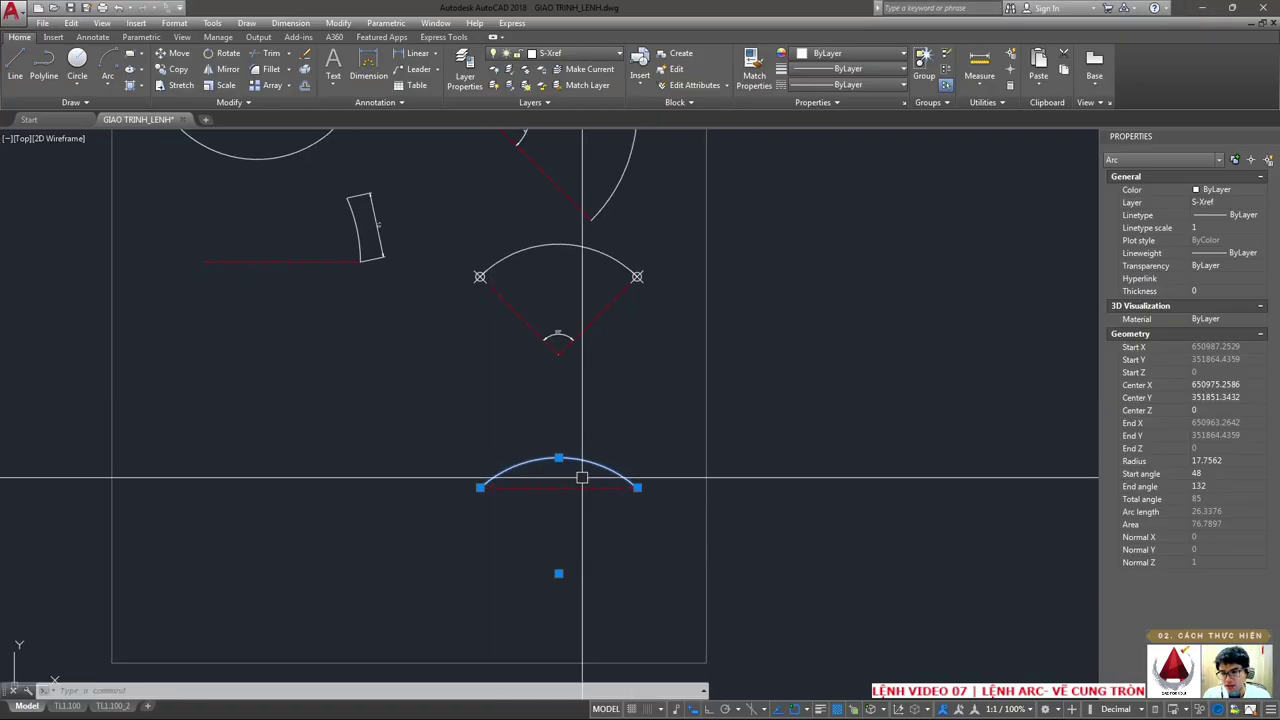
pyautogui.scroll(2, 603, 476)
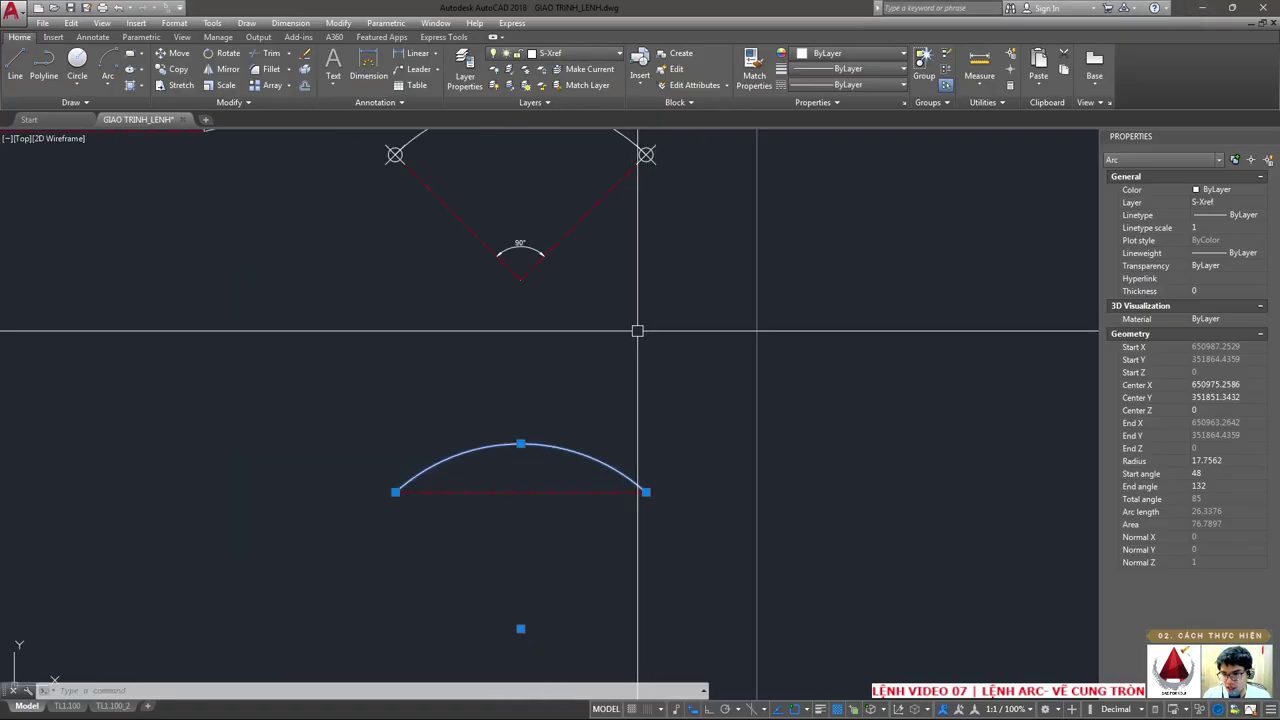
pyautogui.scroll(-2, 660, 370)
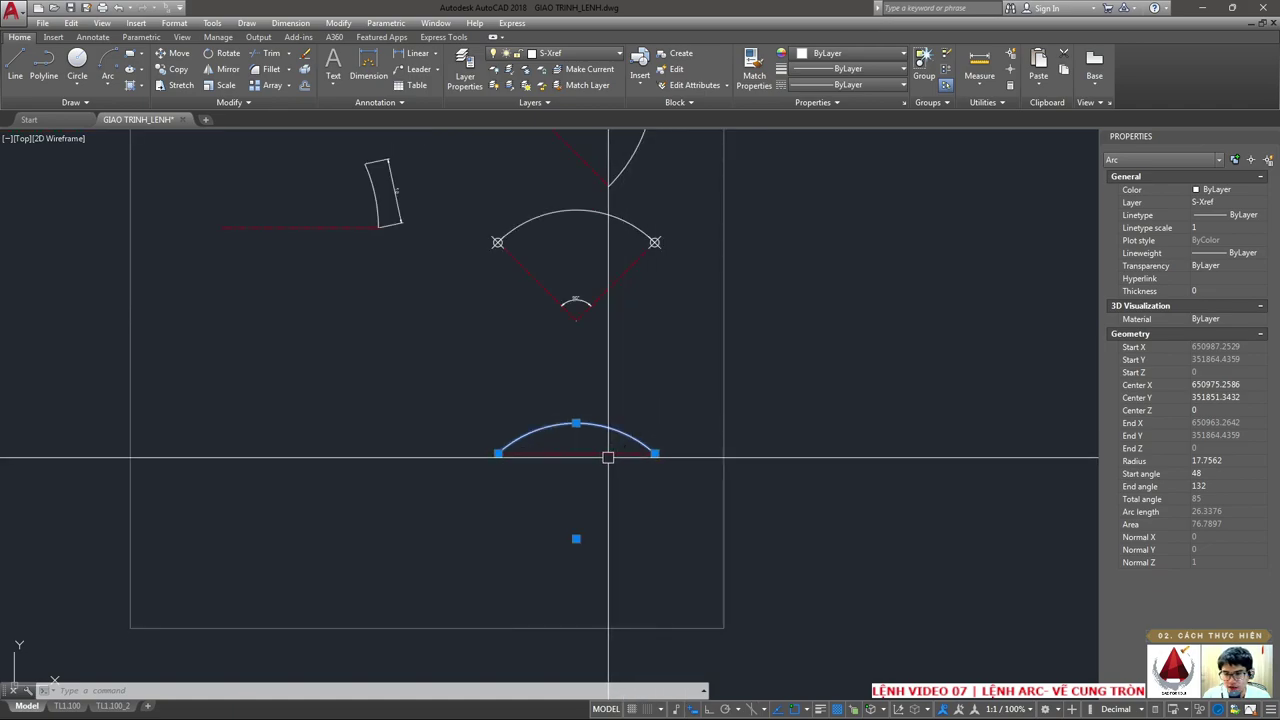
# - Start an arc from the left red line's right end to its left end
pyautogui.write('c')
pyautogui.press('Return')
pyautogui.click(655, 453)
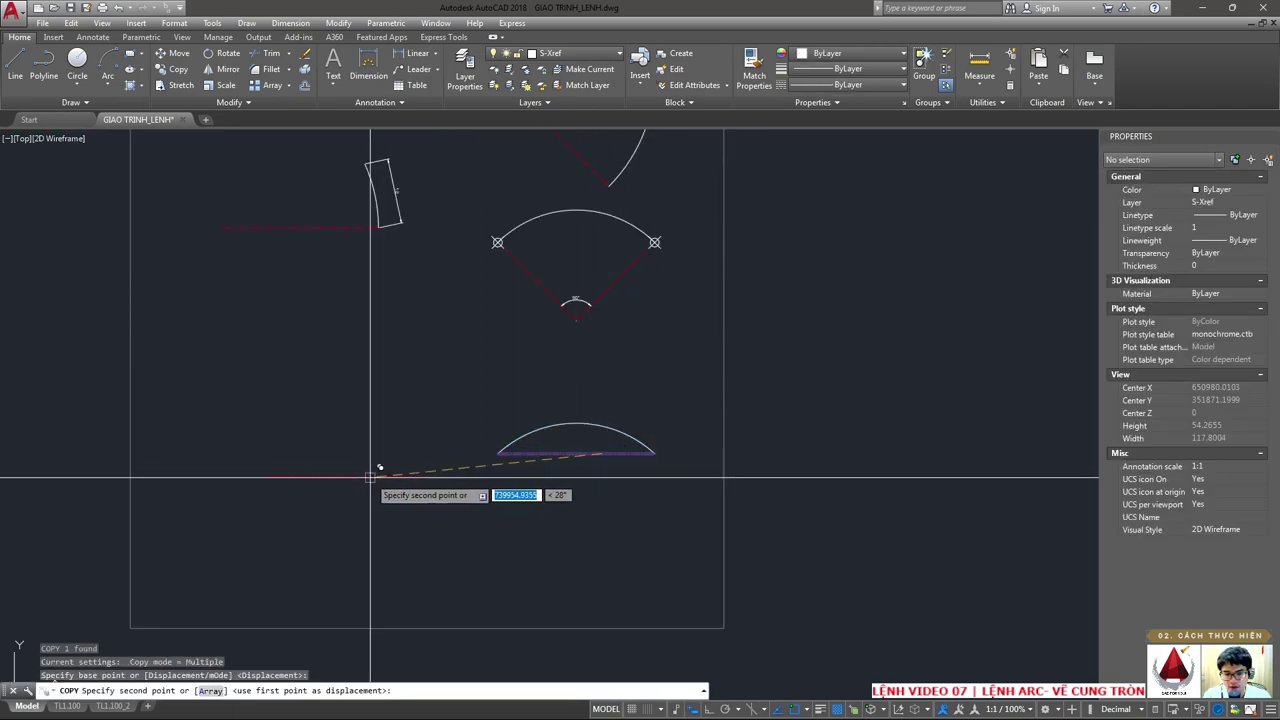
pyautogui.press('F8')
pyautogui.press('Escape')
pyautogui.write('a')
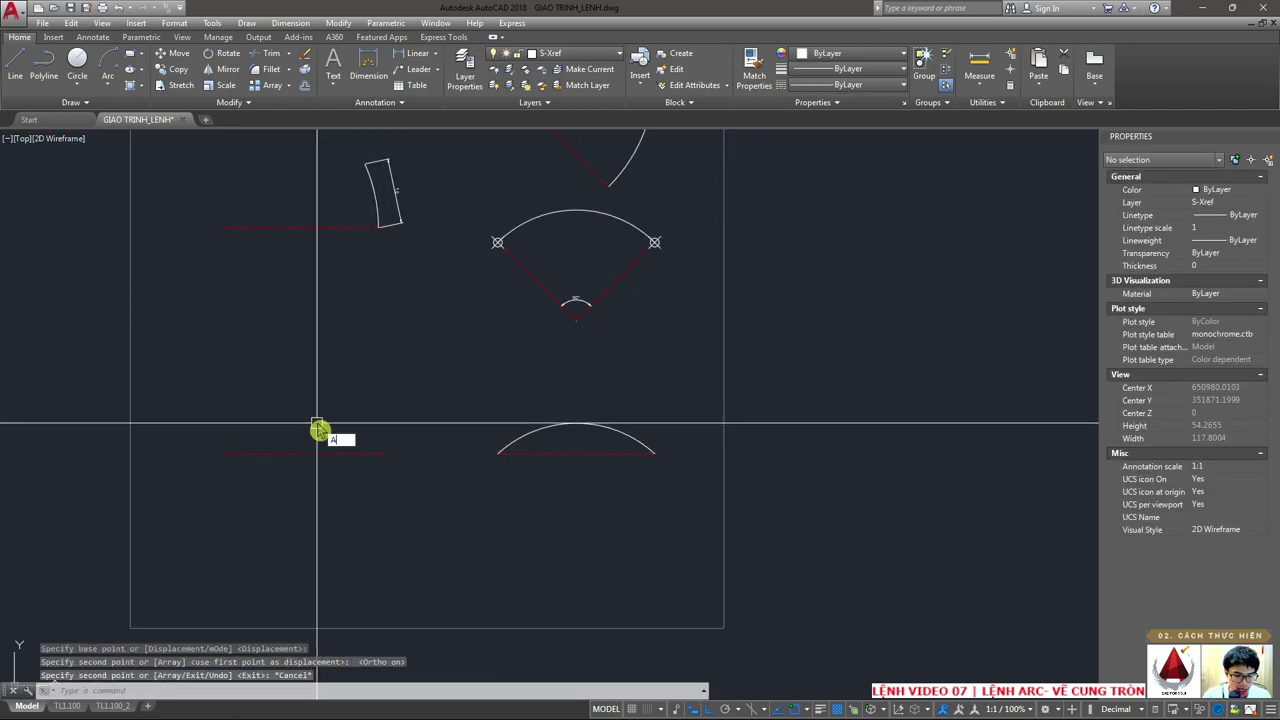
pyautogui.press('Return')
pyautogui.click(382, 453)
pyautogui.write('E')
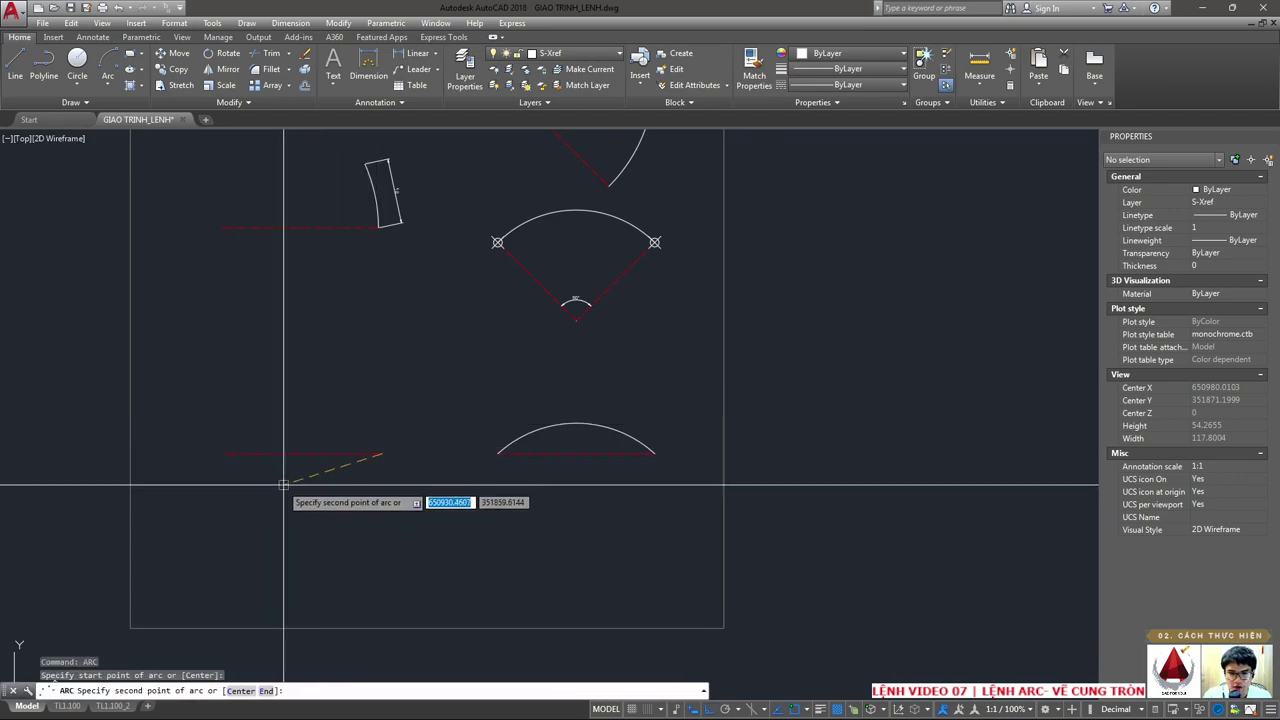
pyautogui.press('Return')
pyautogui.click(228, 453)
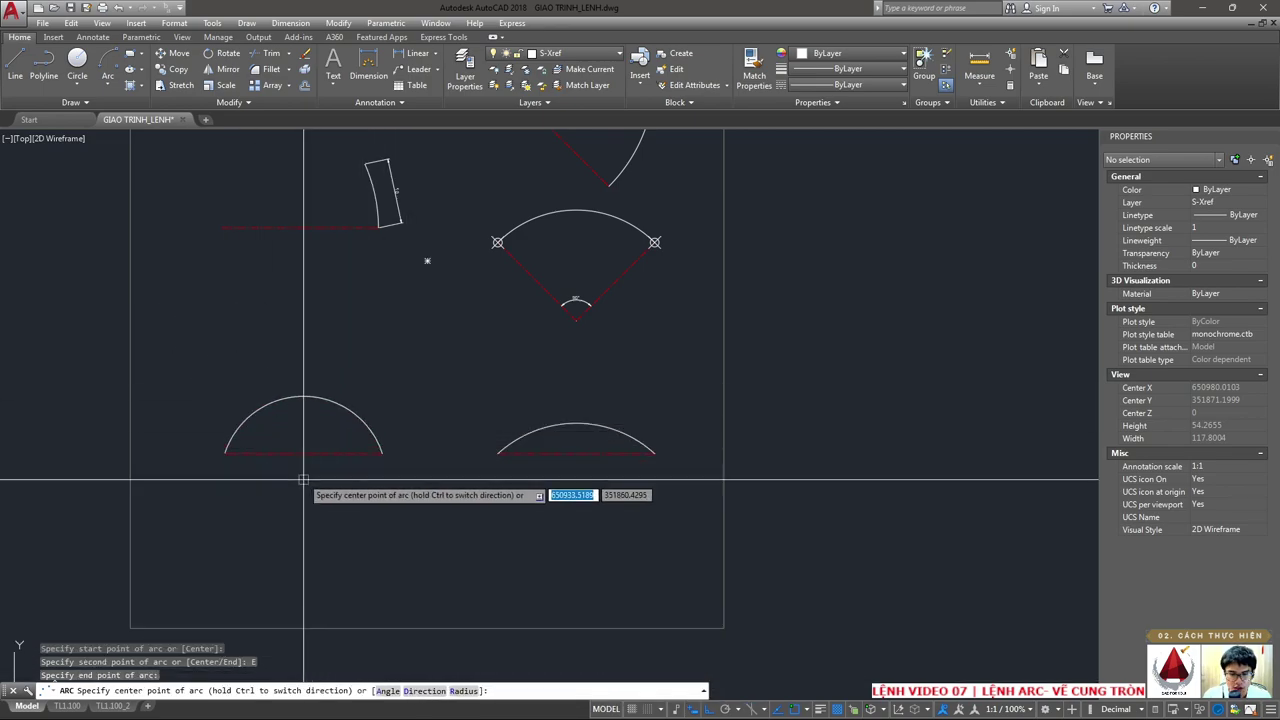
# - Enter a 90° start direction to finish the semicircle, then show the arc-methods slide
pyautogui.write('D')
pyautogui.press('Return')
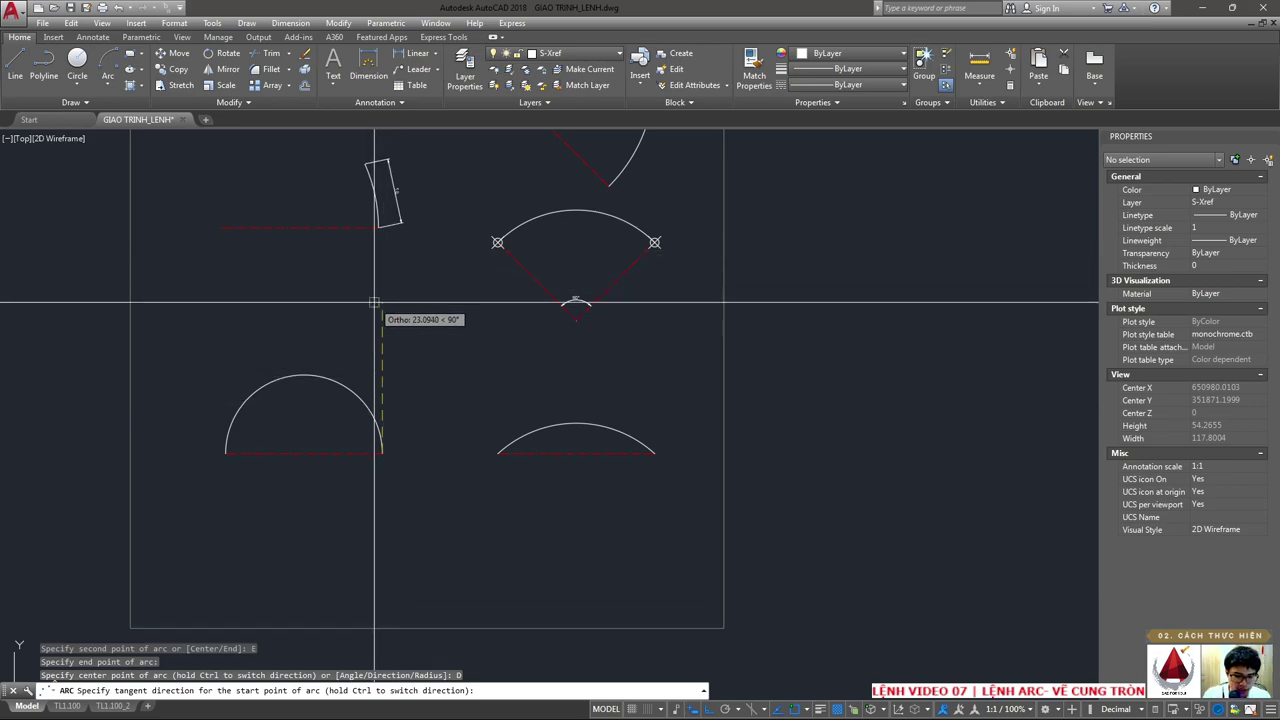
pyautogui.write('90')
pyautogui.press('Return')
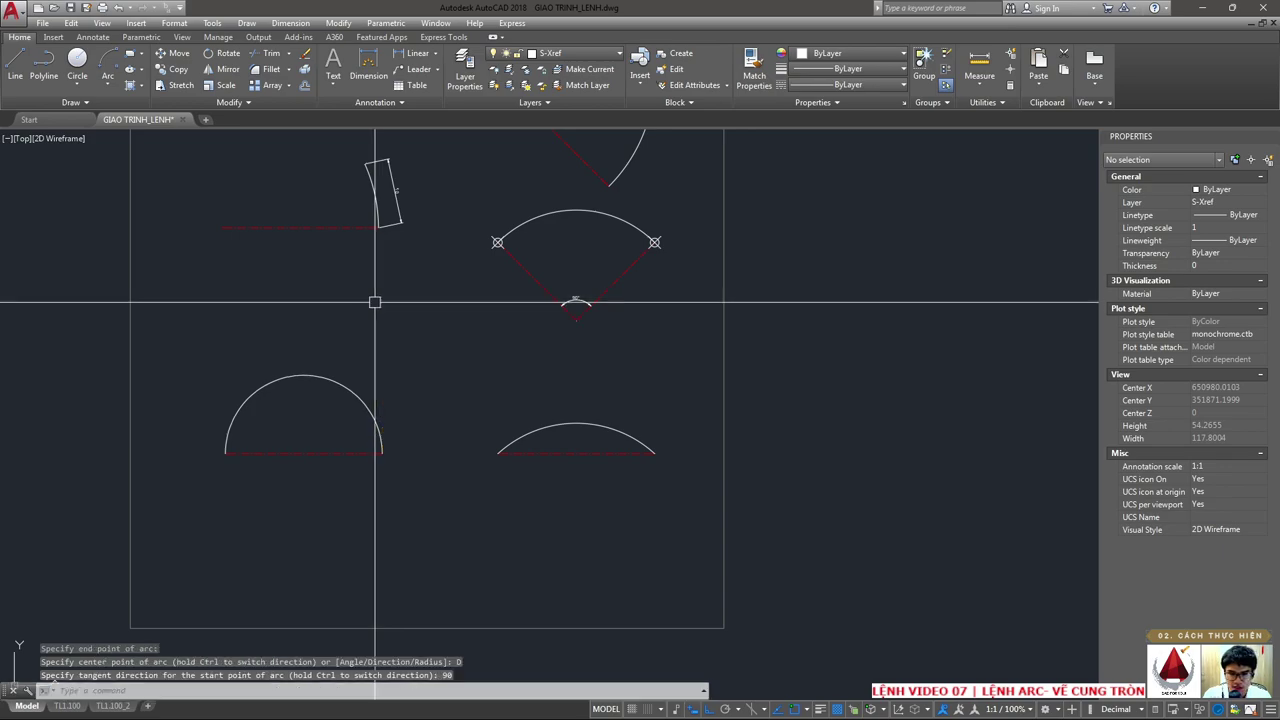
pyautogui.click(350, 390)
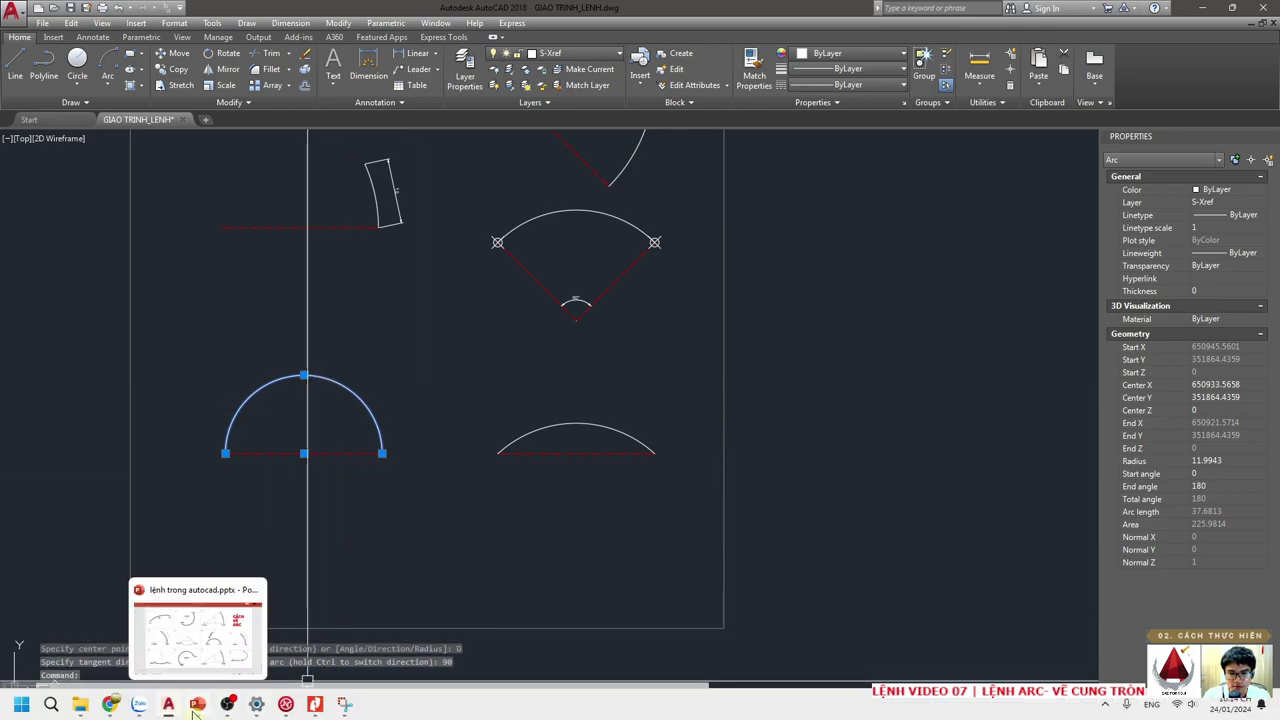
pyautogui.click(195, 709)
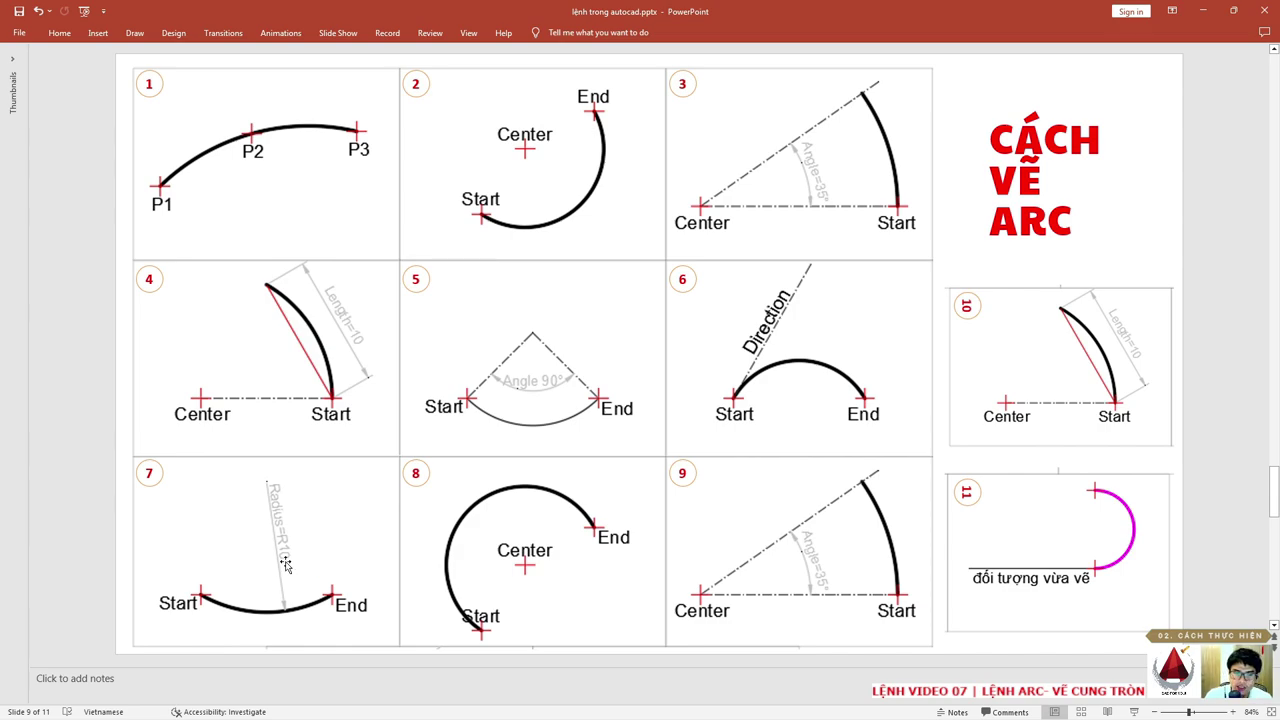
# - Return to AutoCAD, glance at the Arc methods list, and pan to the lower red line
pyautogui.click(1203, 18)
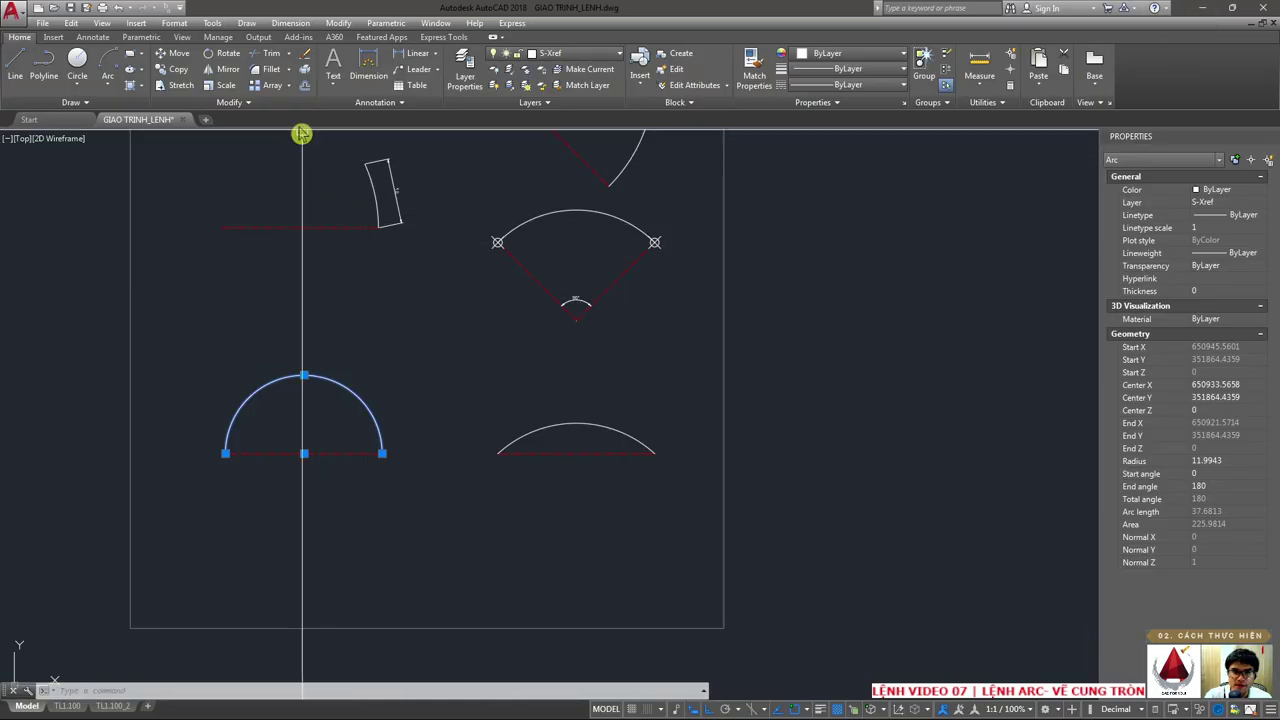
pyautogui.click(109, 84)
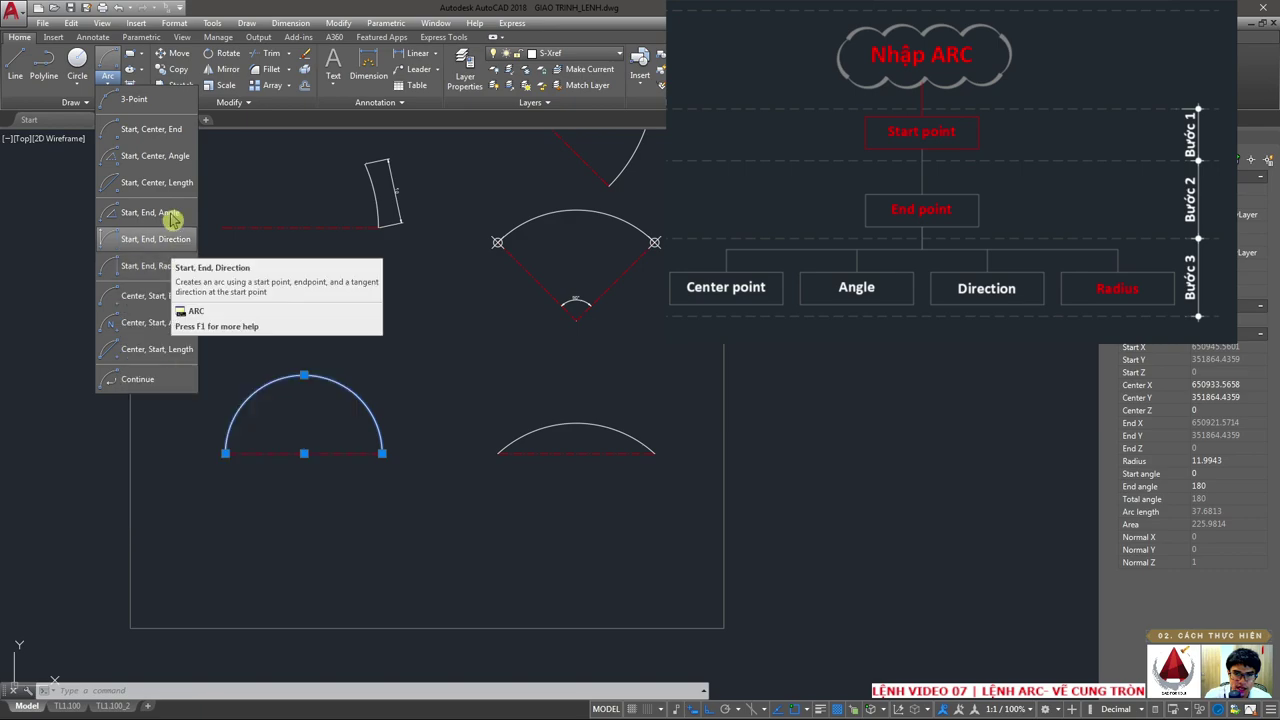
pyautogui.press('Escape')
pyautogui.moveTo(464, 496); pyautogui.dragTo(488, 403, button='middle')
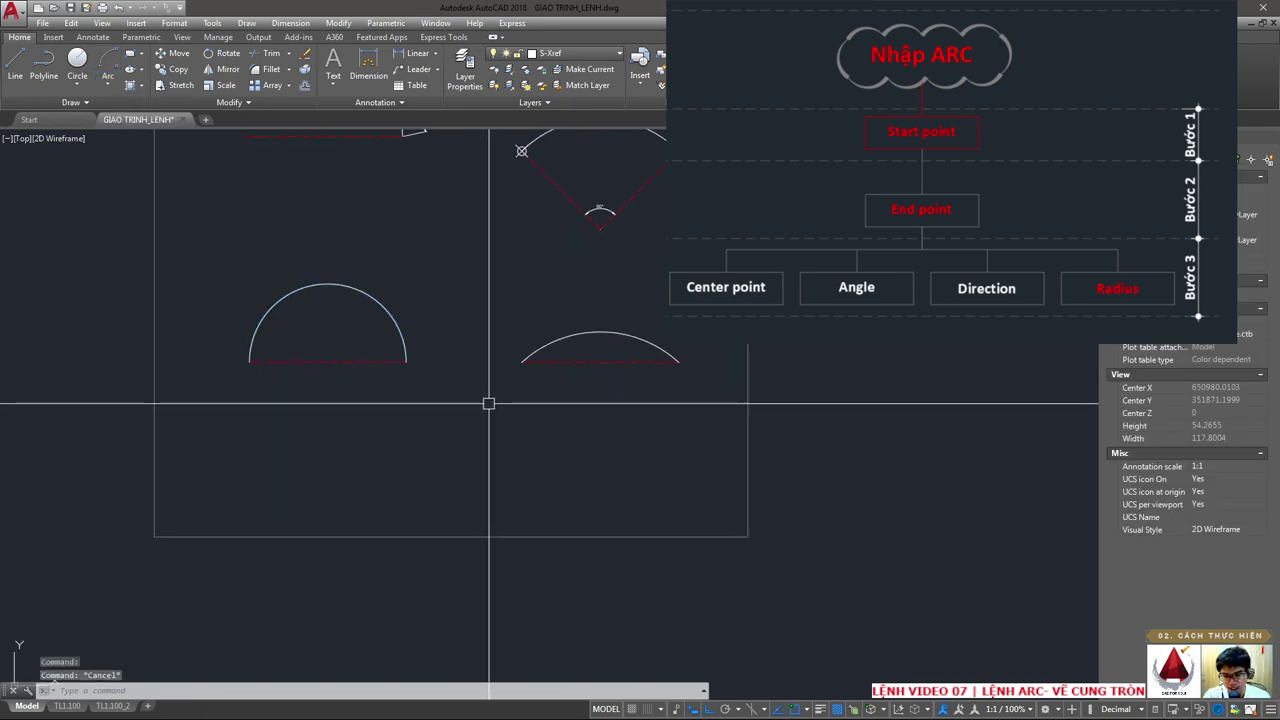
pyautogui.press('Escape')
pyautogui.scroll(3, 437, 312)
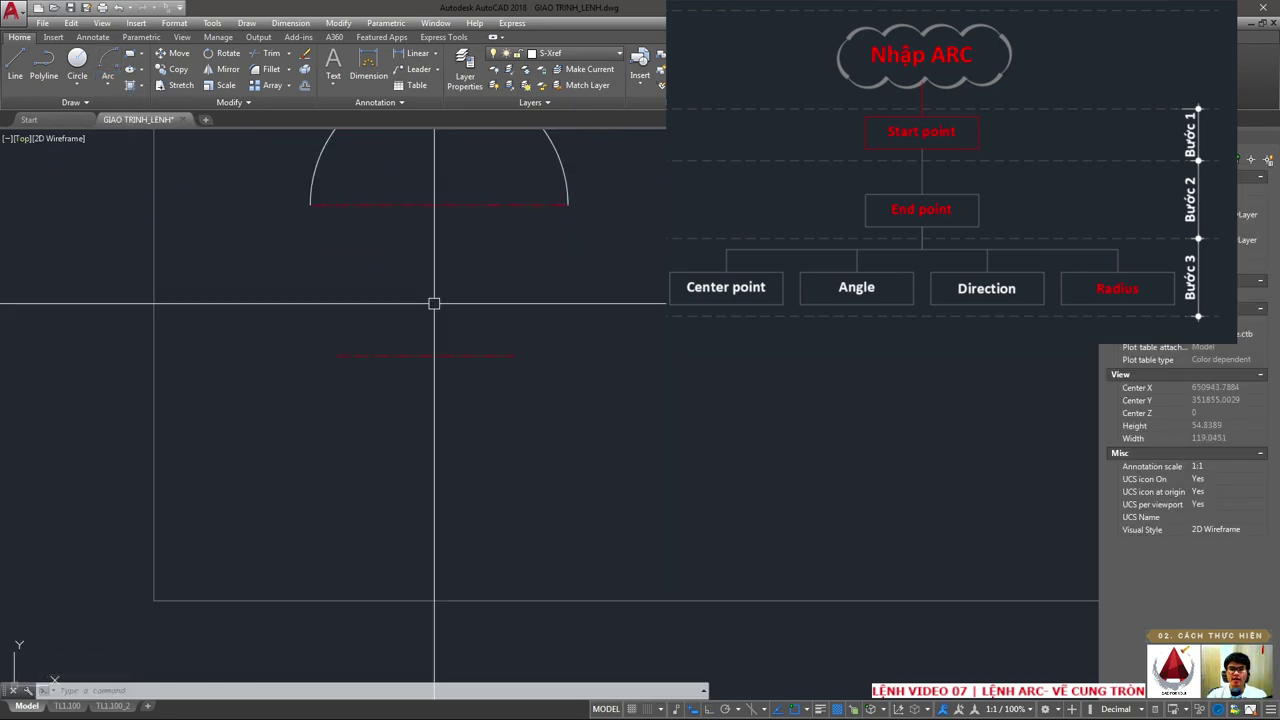
# - Draw a radius-10, 112° arc between the lower red line's right and left ends
pyautogui.write('ac')
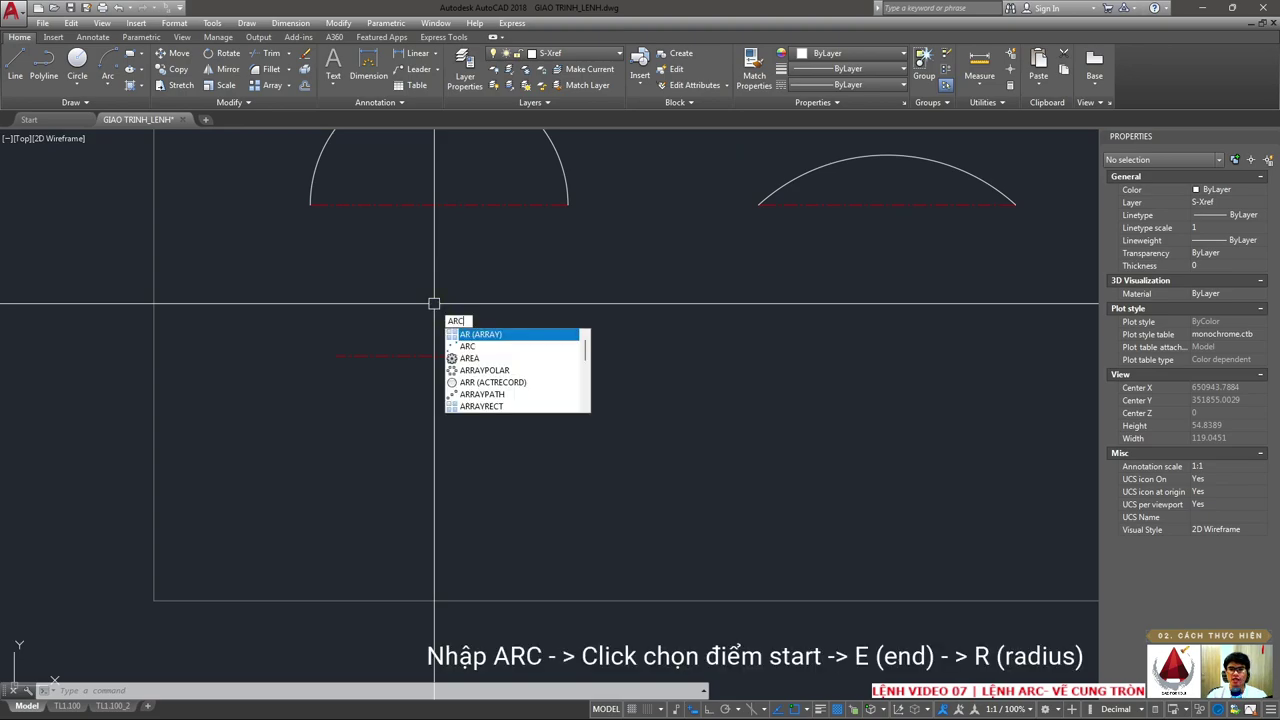
pyautogui.click(475, 336)
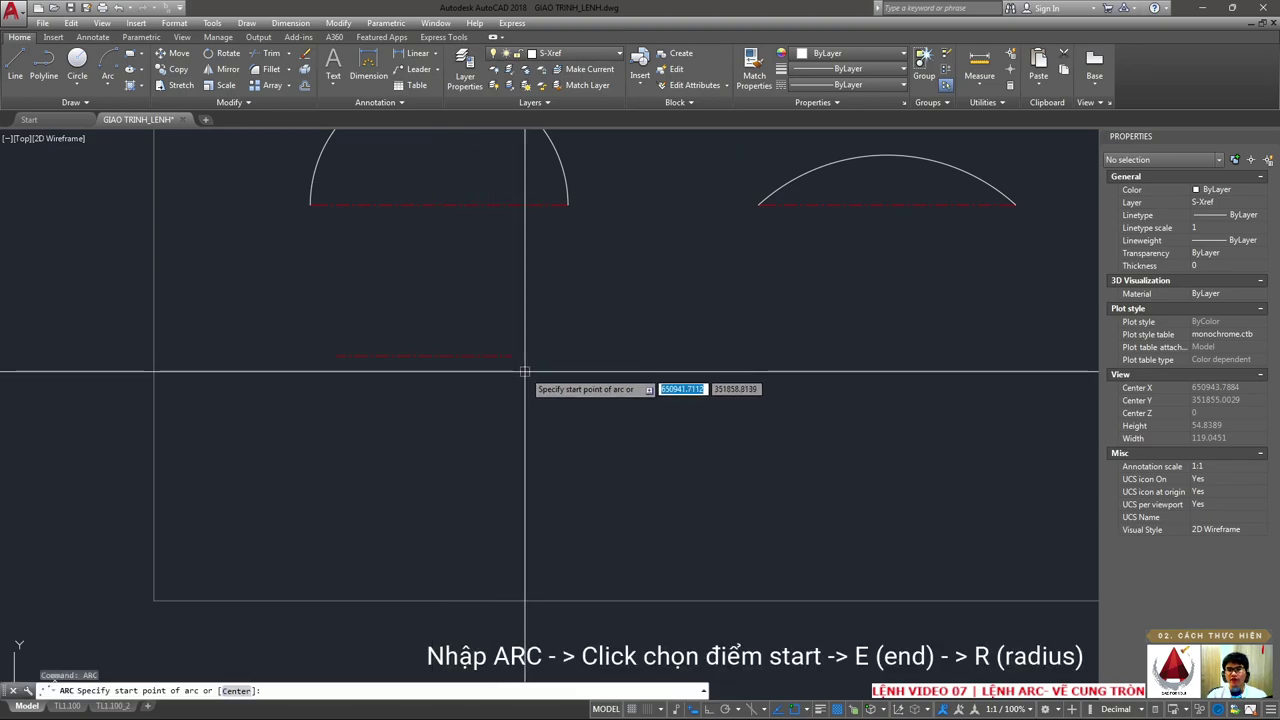
pyautogui.click(514, 356)
pyautogui.write('E')
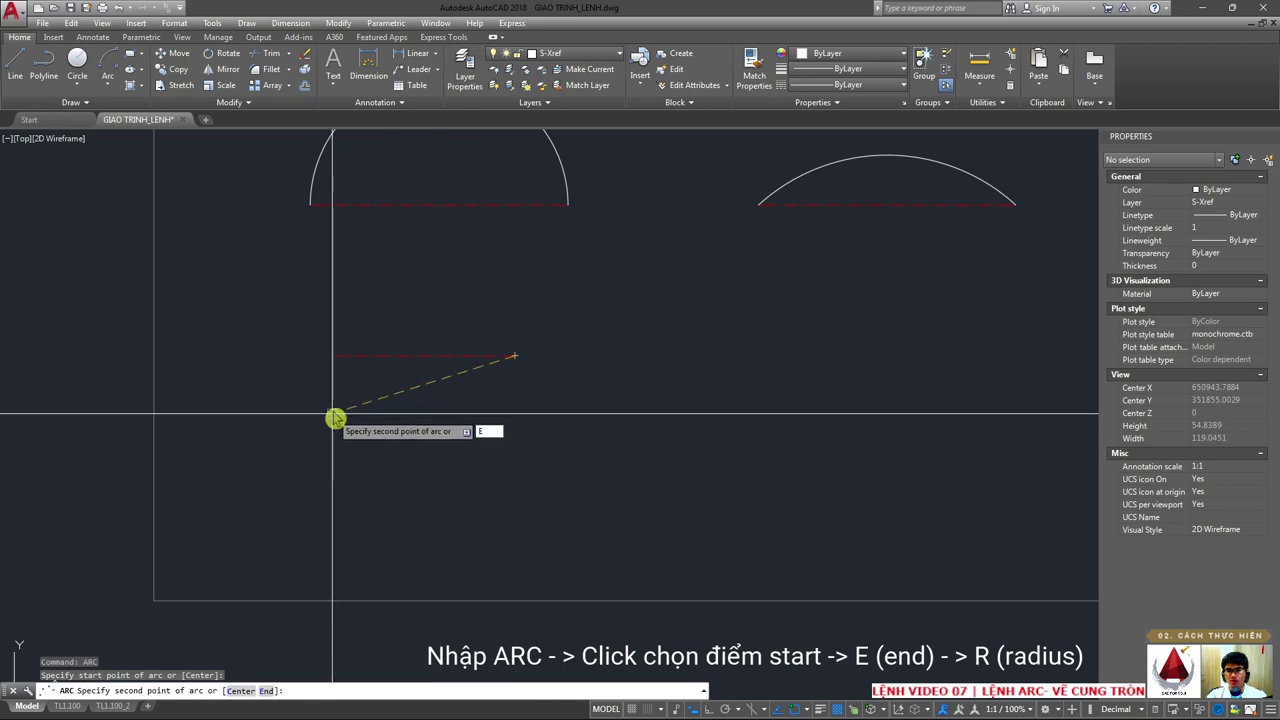
pyautogui.press('Return')
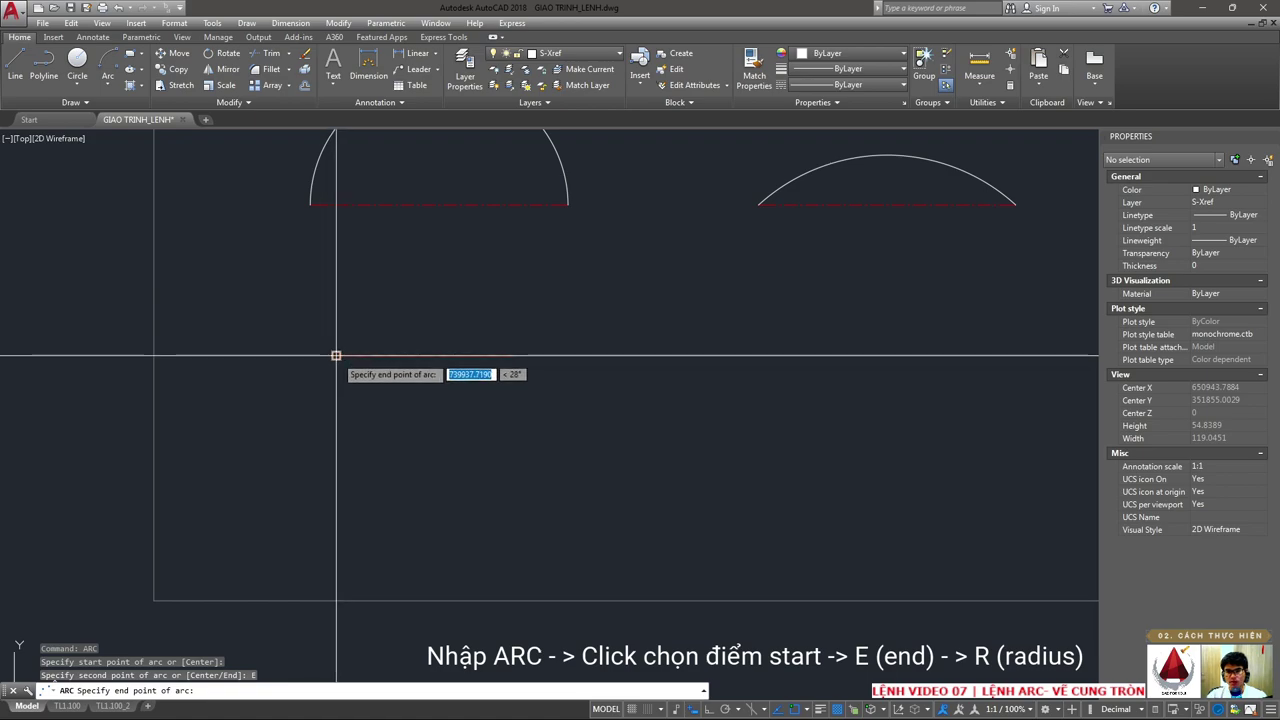
pyautogui.click(336, 355)
pyautogui.write('R')
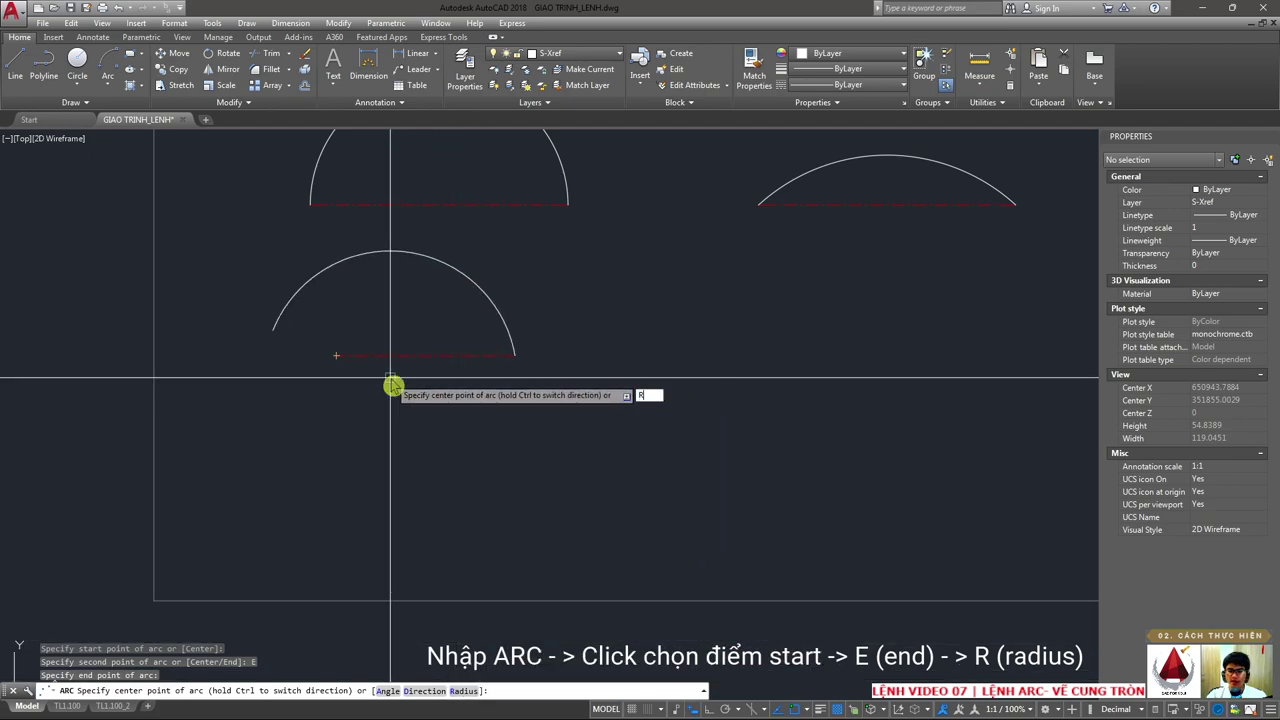
pyautogui.press('Return')
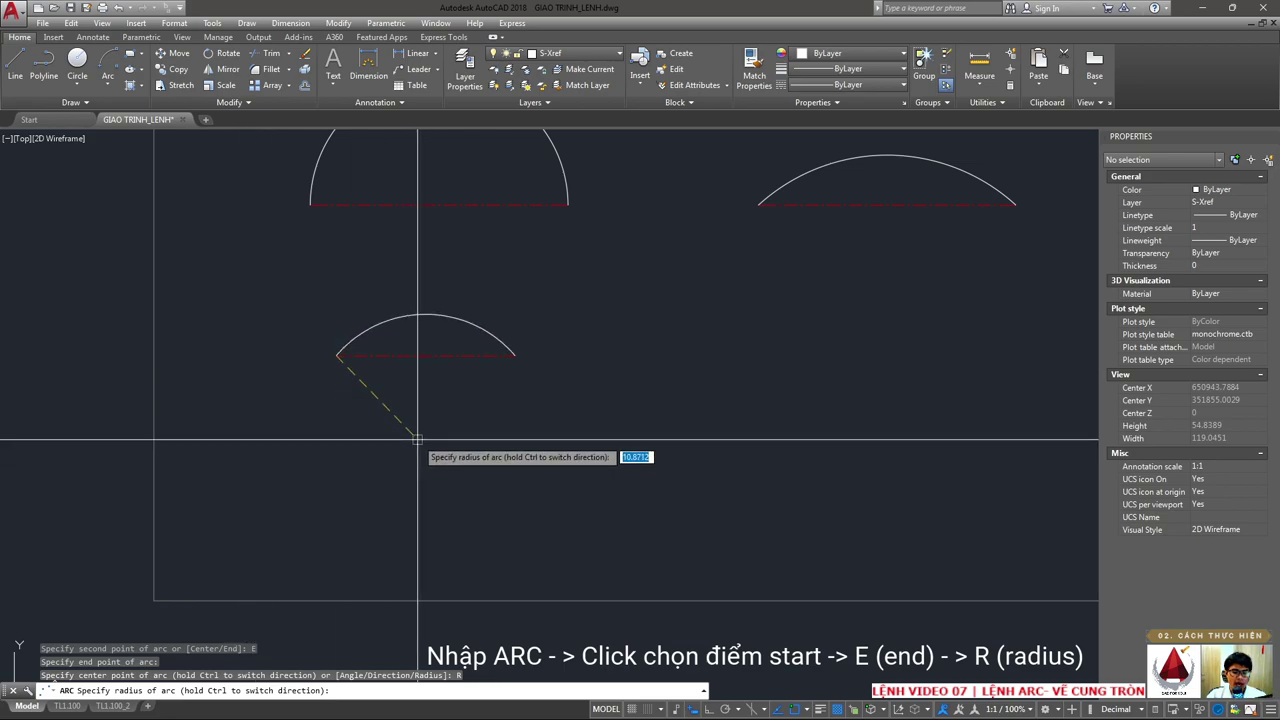
pyautogui.write('10')
pyautogui.press('Return')
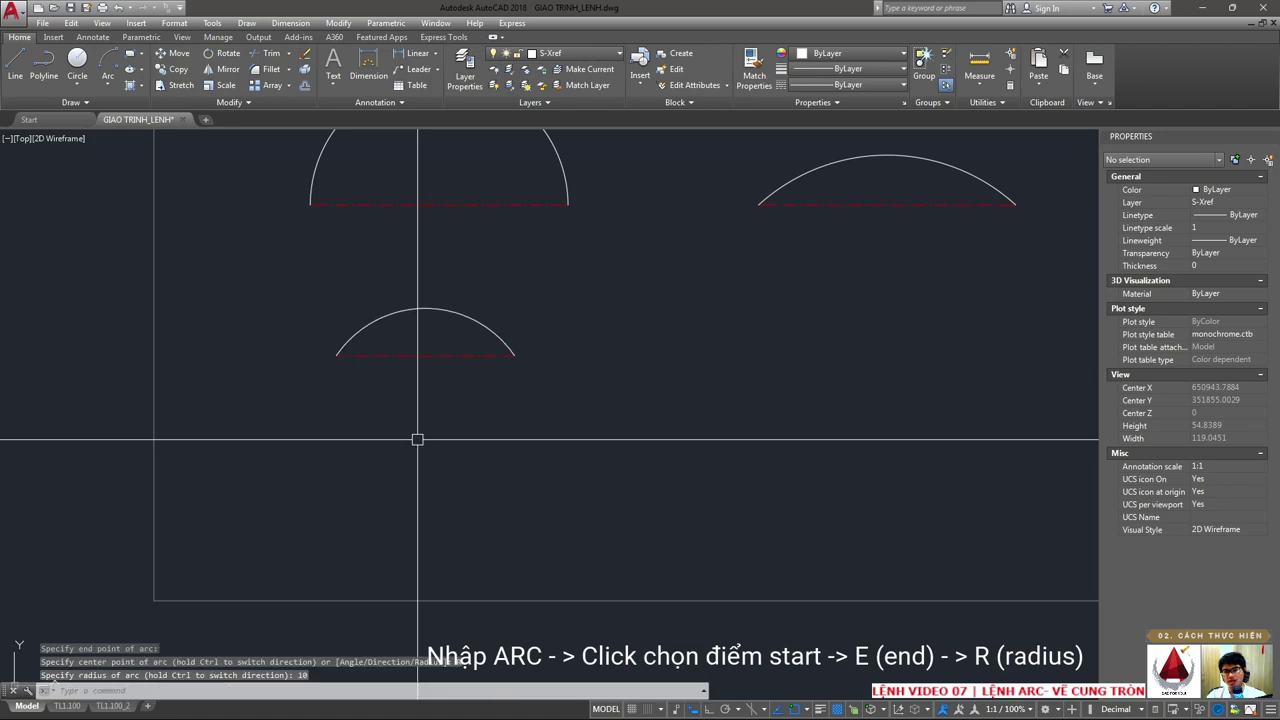
pyautogui.click(428, 307)
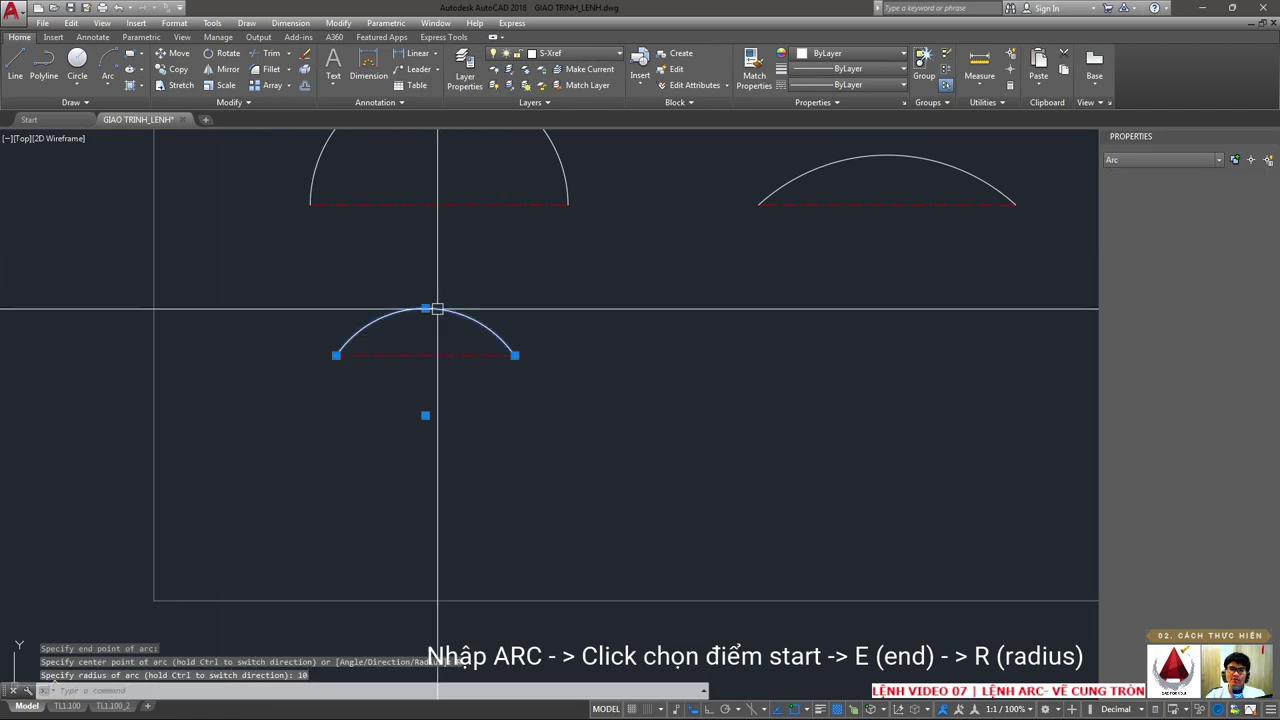
pyautogui.click(319, 343)
pyautogui.click(502, 362)
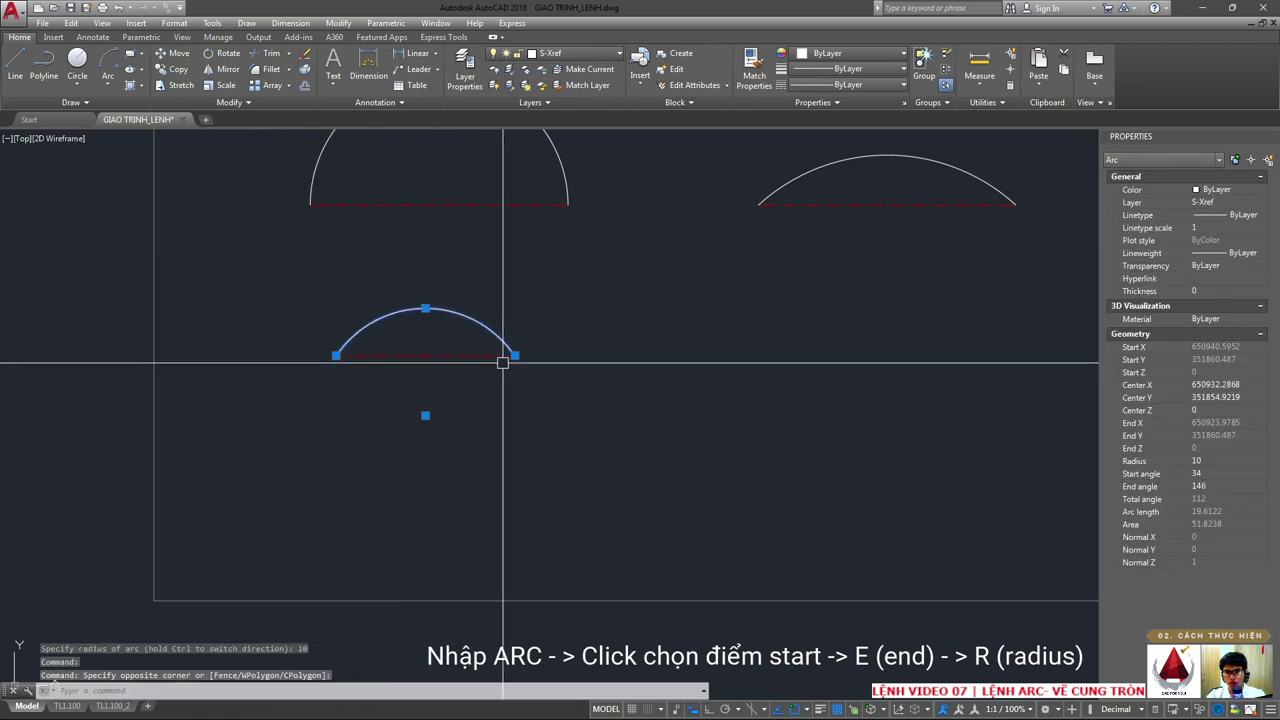
pyautogui.press('Escape')
pyautogui.press('Escape')
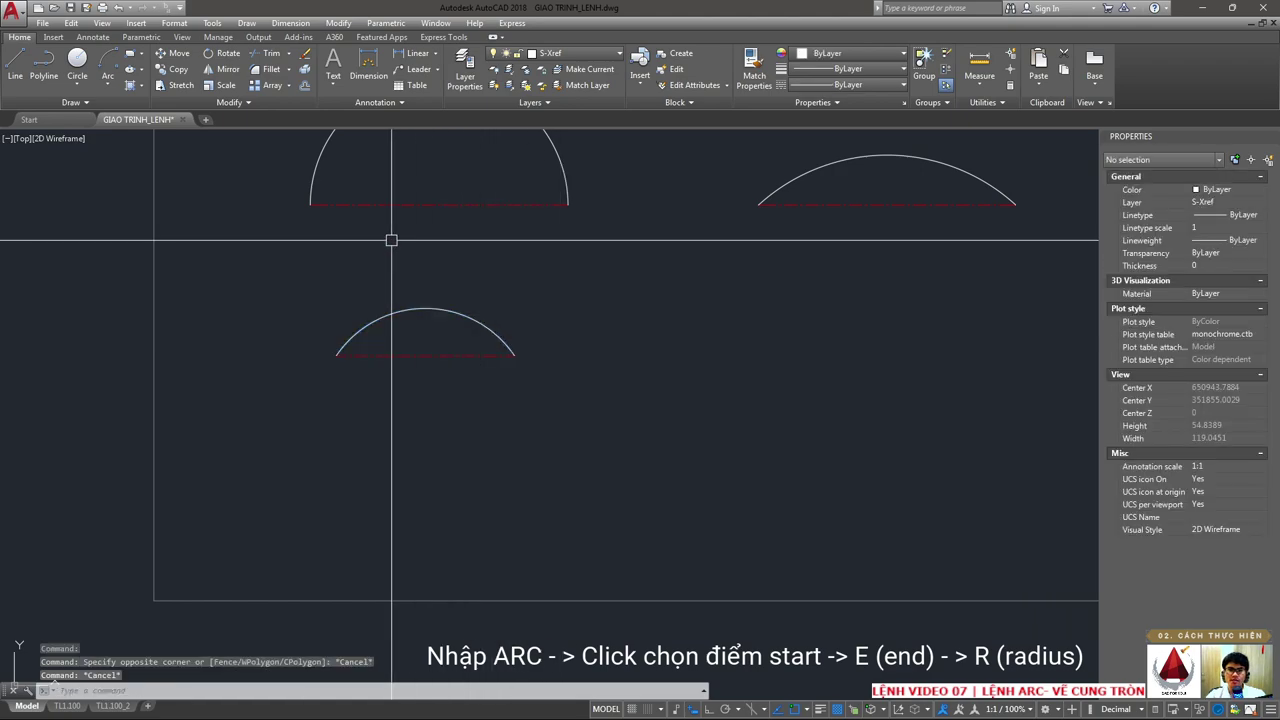
# - Place an R10 radius dimension above the small lower arc
pyautogui.click(291, 23)
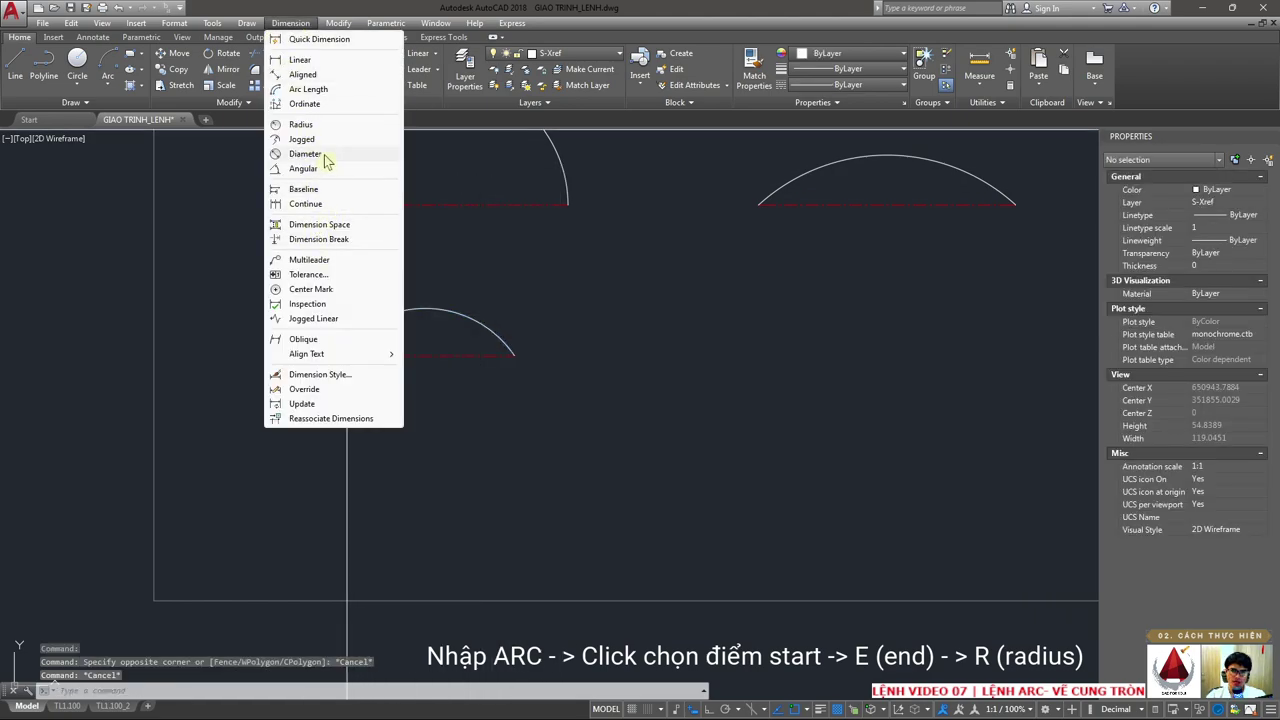
pyautogui.click(300, 125)
pyautogui.click(502, 336)
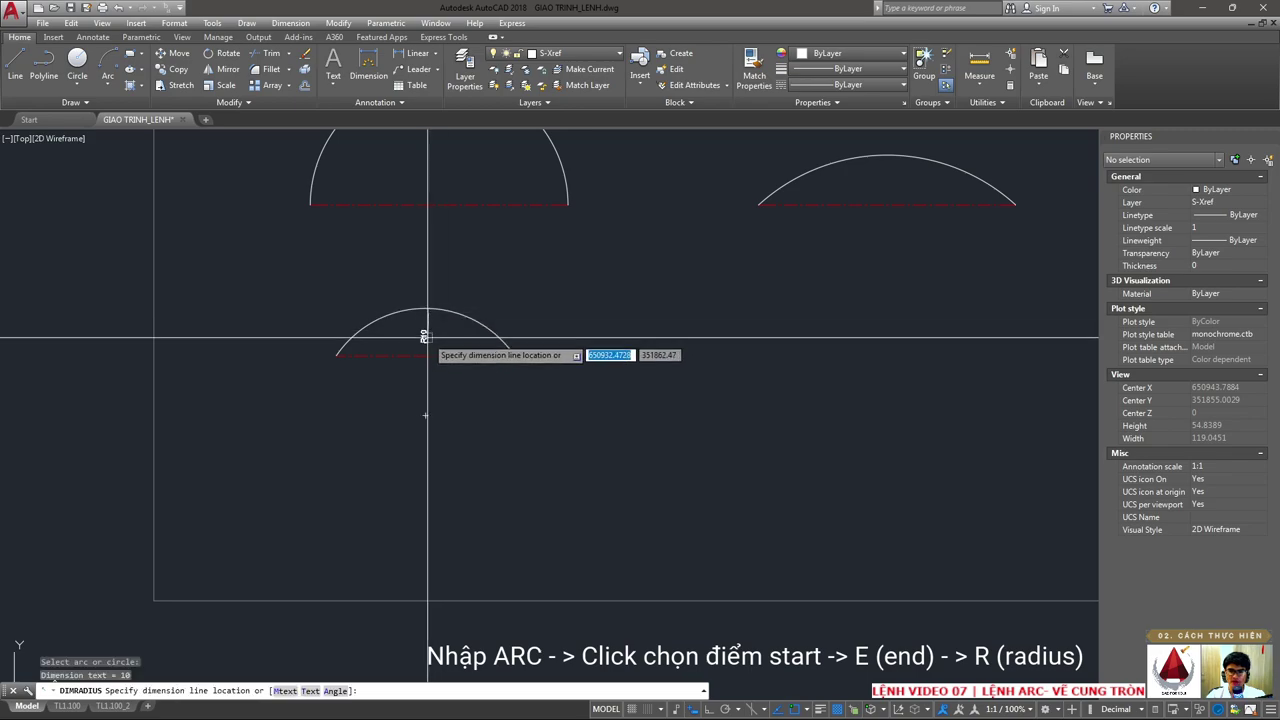
pyautogui.scroll(2, 483, 299)
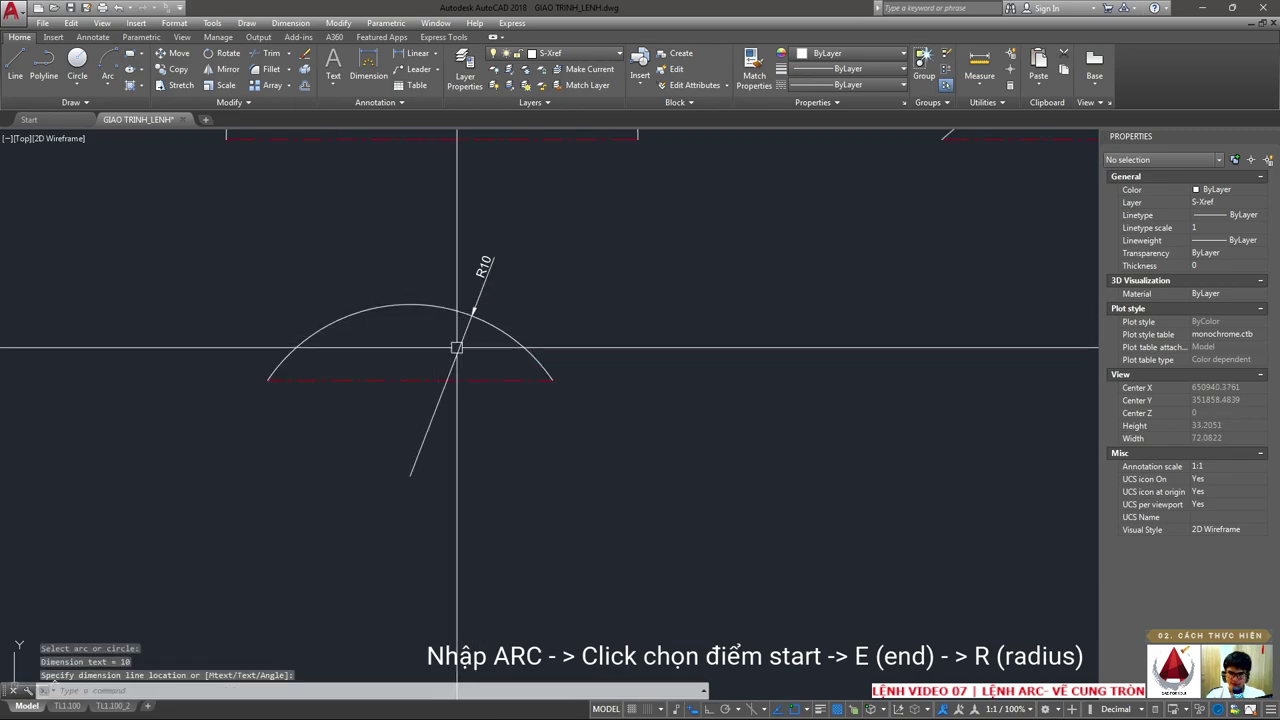
pyautogui.scroll(2, 457, 349)
pyautogui.click(571, 318)
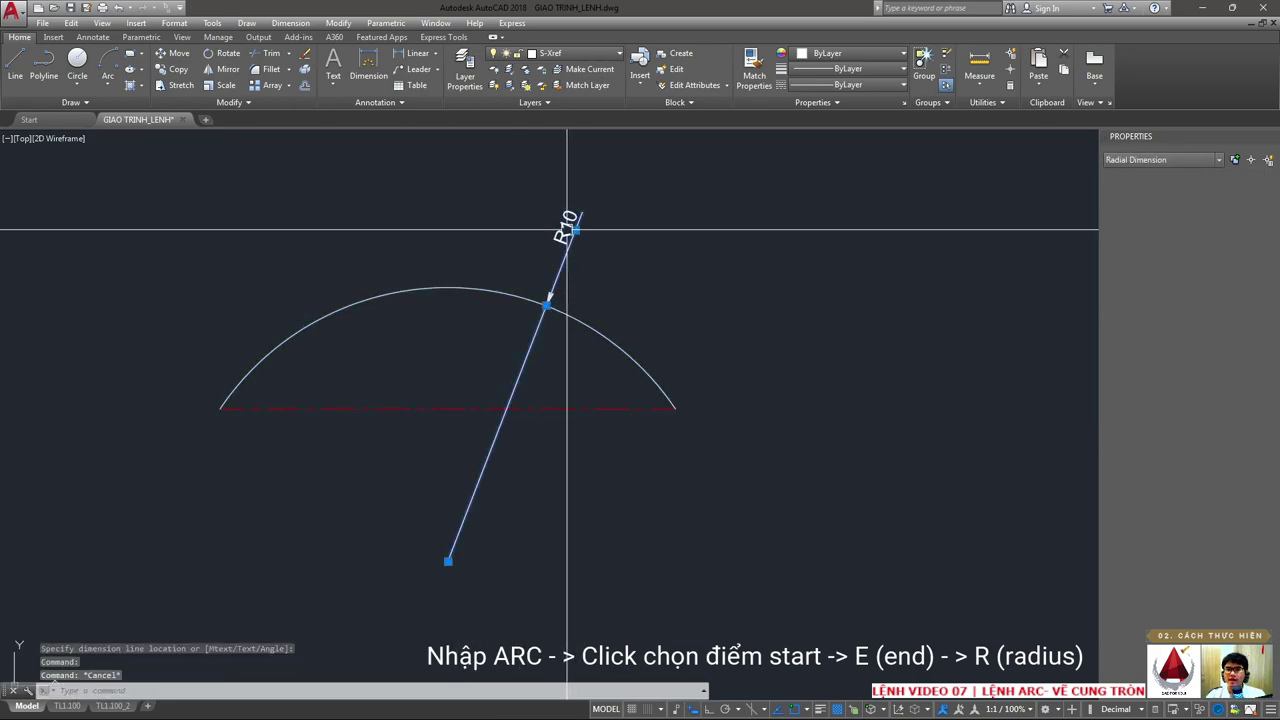
pyautogui.press('Escape')
pyautogui.scroll(-2, 531, 405)
pyautogui.moveTo(531, 405); pyautogui.dragTo(551, 368, button='middle')
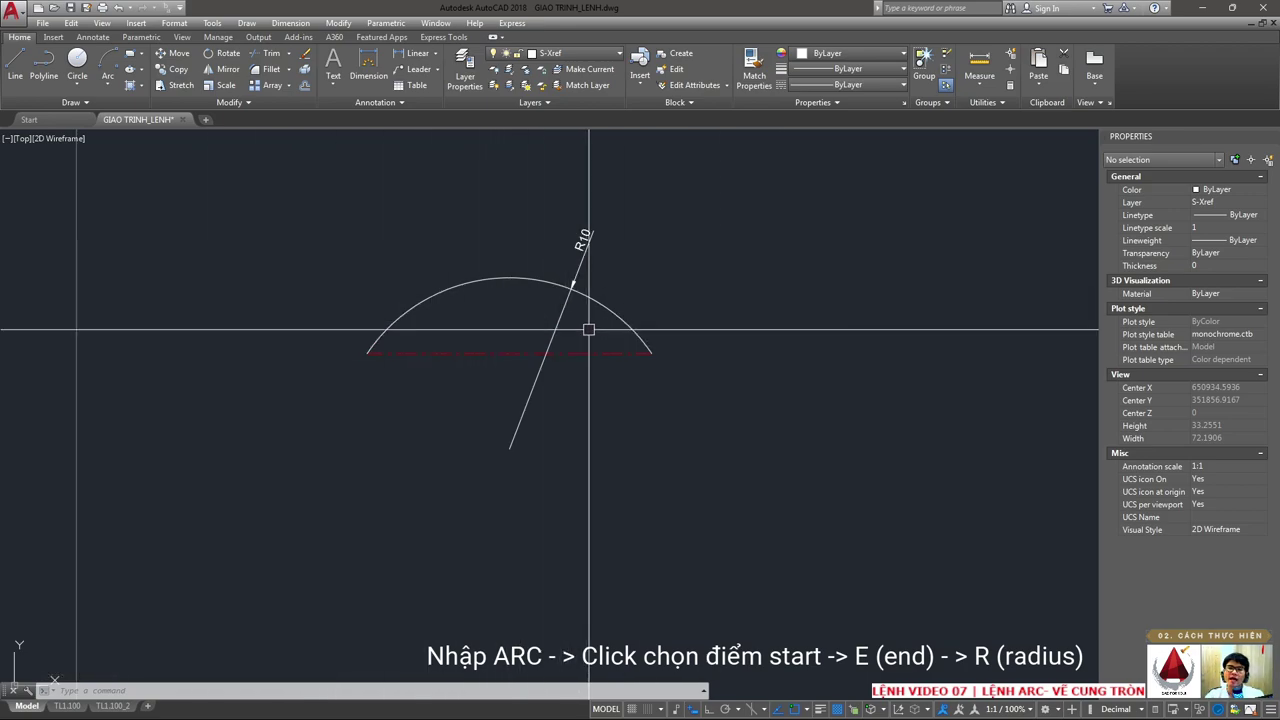
# - Copy the red base line straight down with Ortho on
pyautogui.click(584, 323)
pyautogui.click(581, 350)
pyautogui.write('co')
pyautogui.press('Return')
pyautogui.scroll(-2, 463, 409)
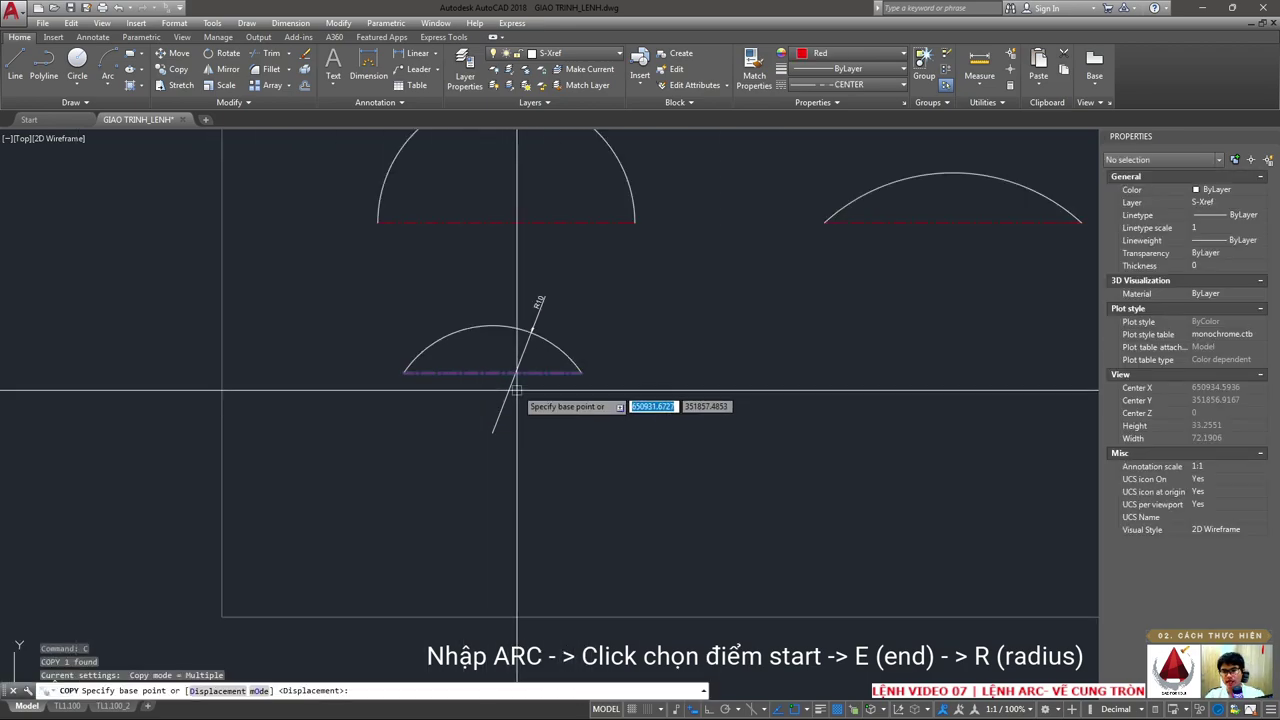
pyautogui.click(510, 373)
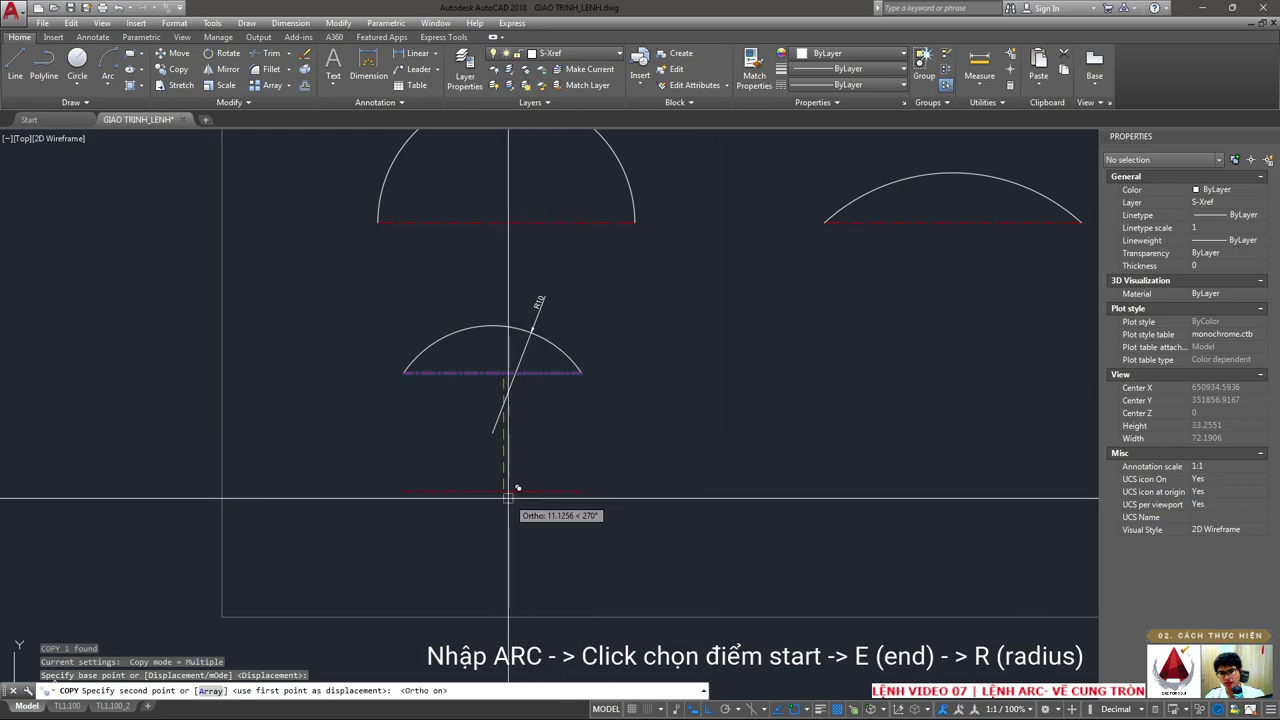
pyautogui.press('F8')
pyautogui.click(505, 485)
pyautogui.press('Escape')
pyautogui.scroll(1, 484, 490)
pyautogui.scroll(1, 481, 455)
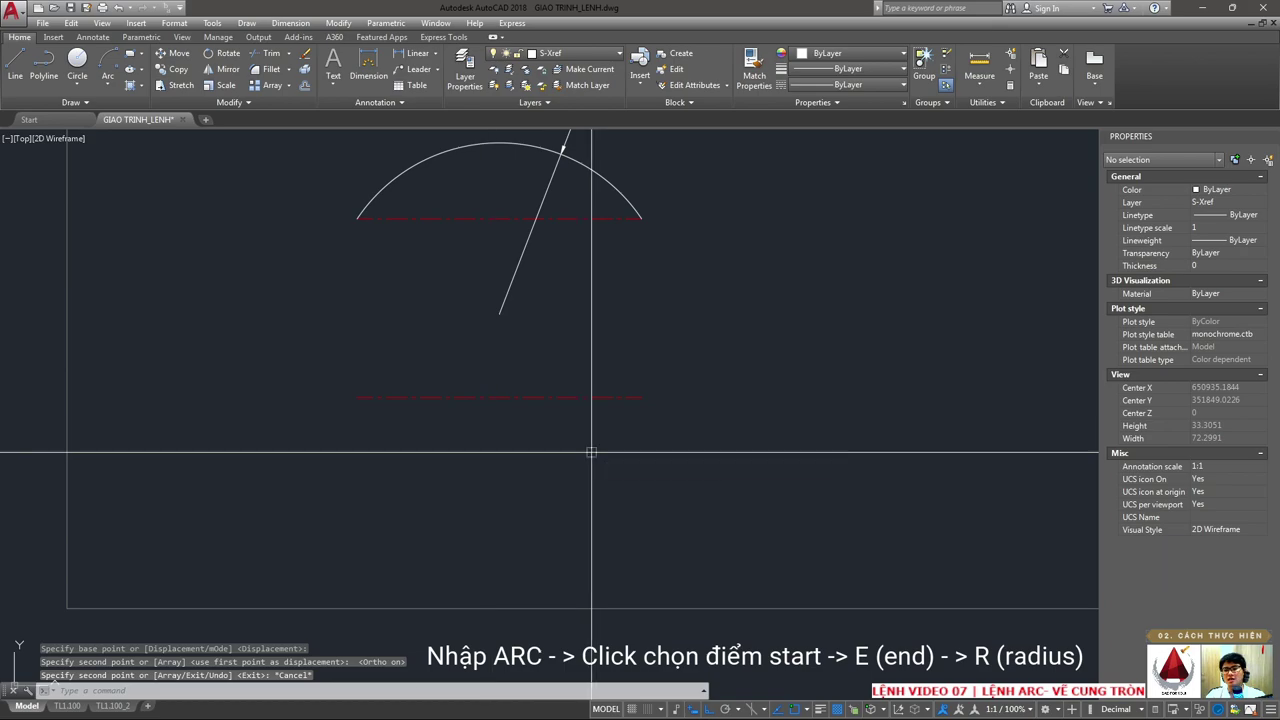
# - Draw a radius-10 major arc between the copied line's right and left ends
pyautogui.press('Return')
pyautogui.click(641, 398)
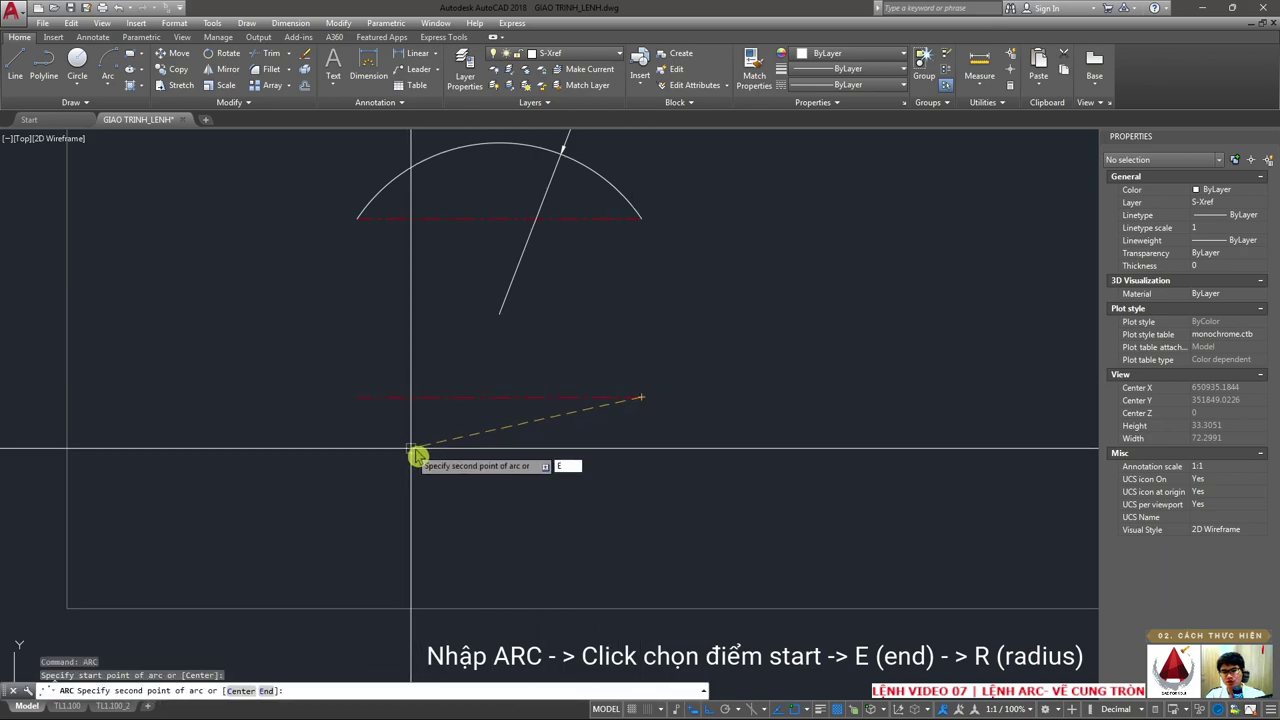
pyautogui.write('e')
pyautogui.press('Return')
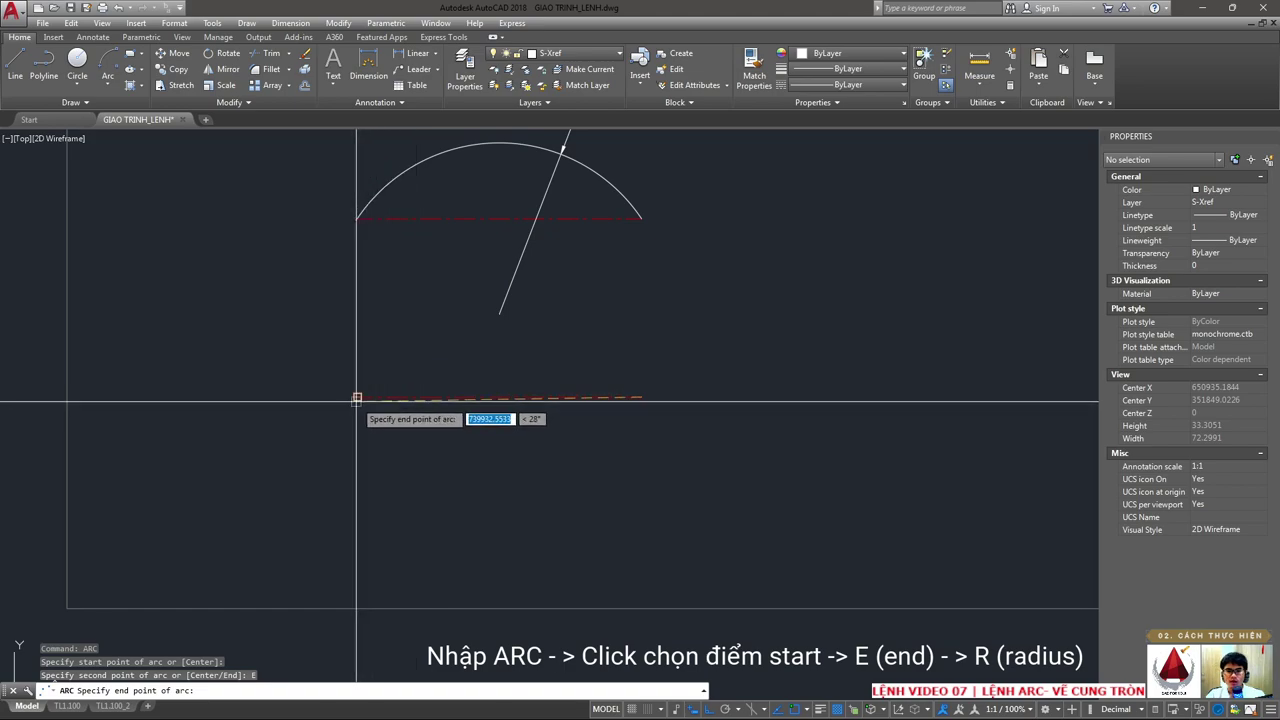
pyautogui.click(355, 398)
pyautogui.write('R')
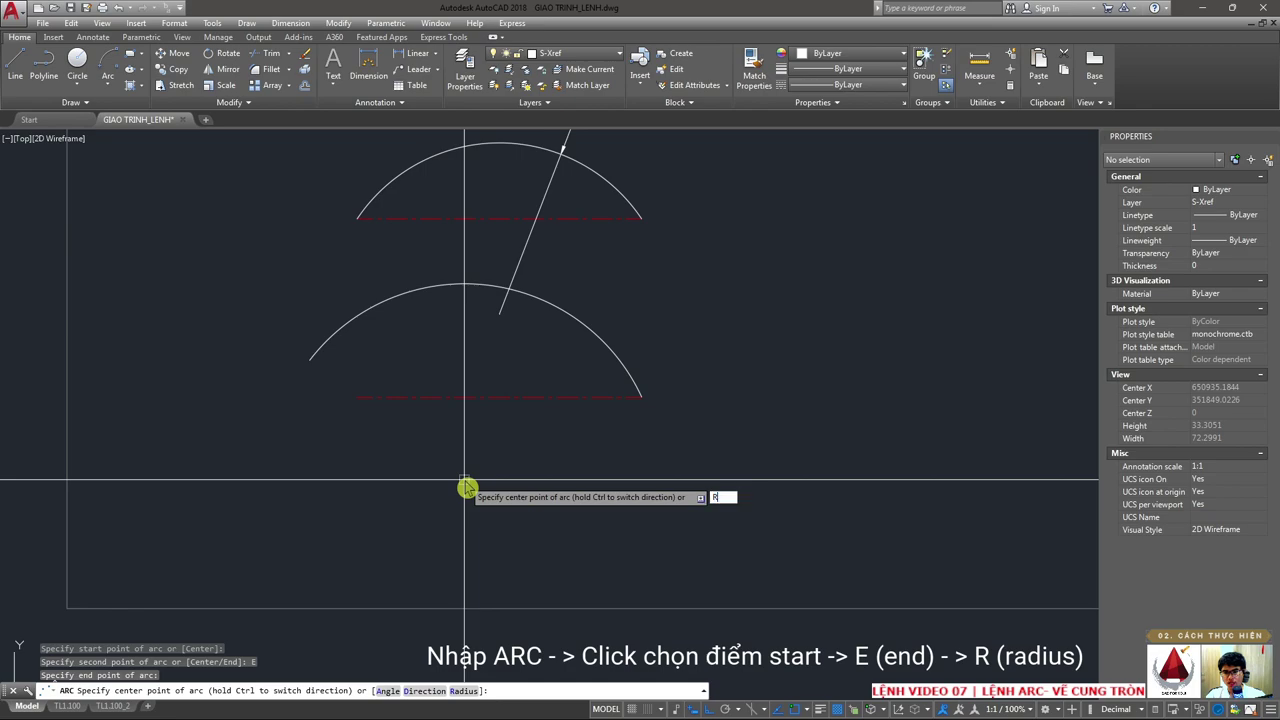
pyautogui.press('Return')
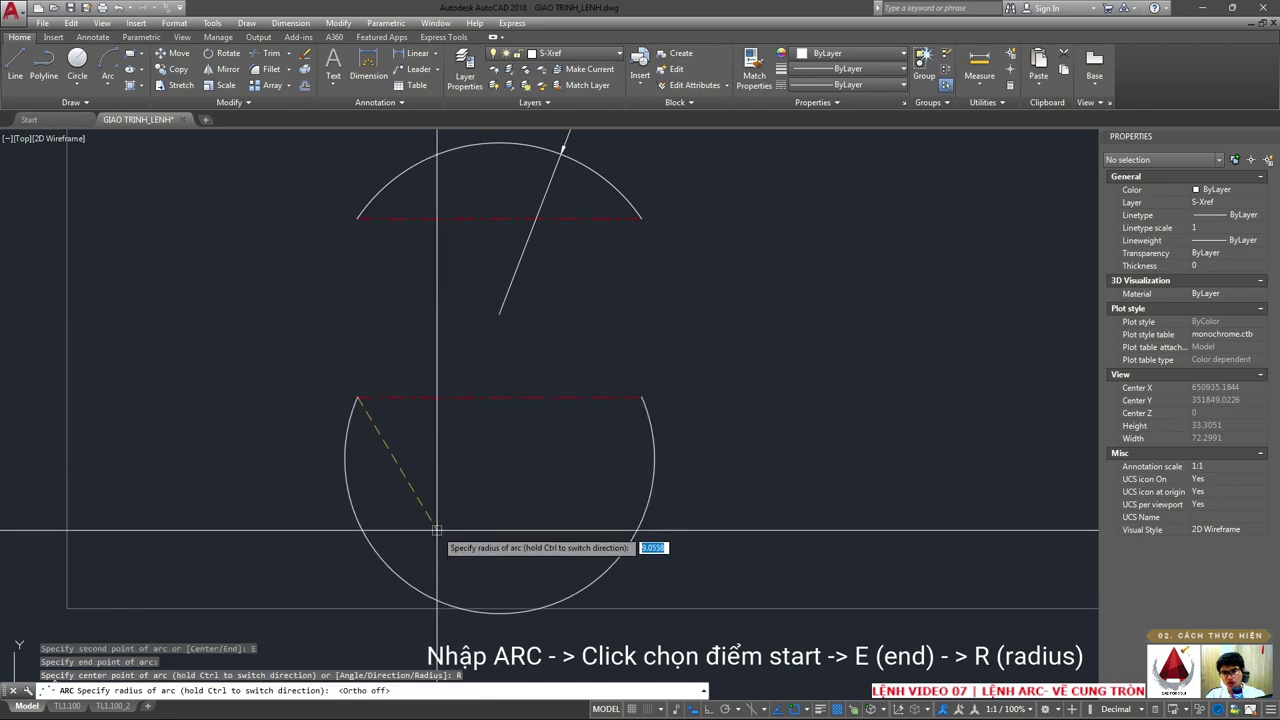
pyautogui.click(436, 528)
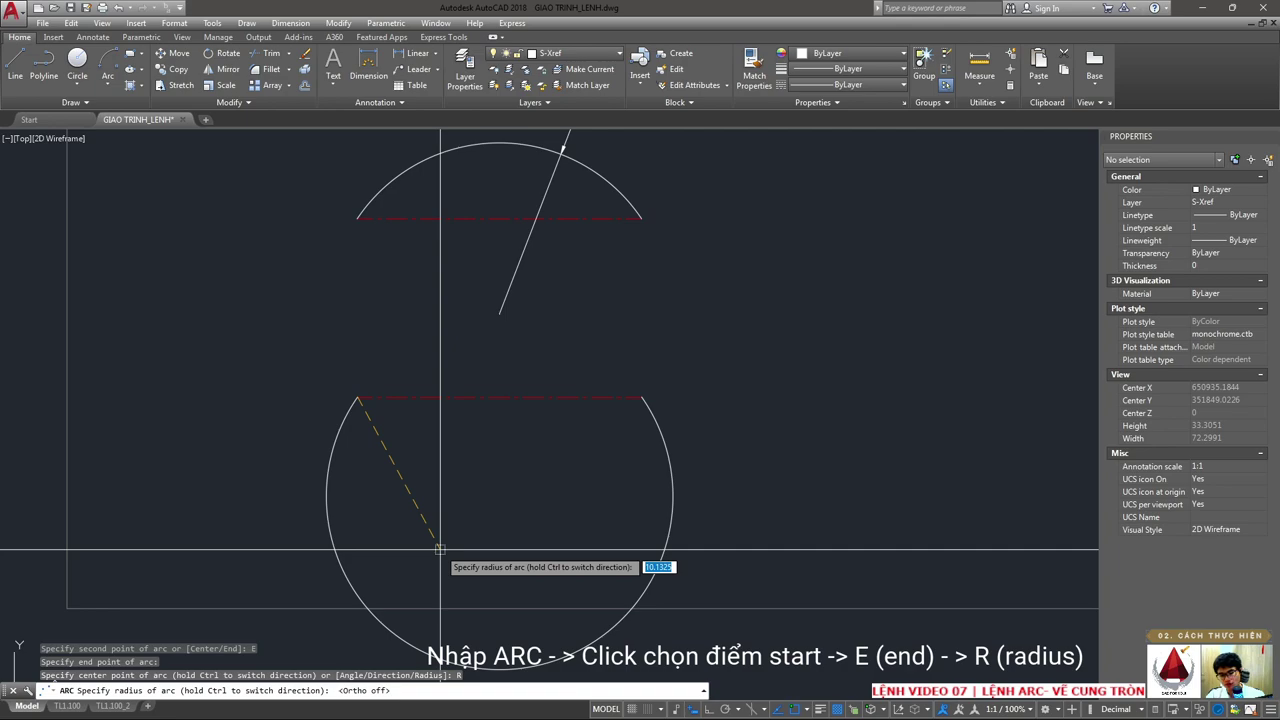
pyautogui.write('10')
pyautogui.press('Return')
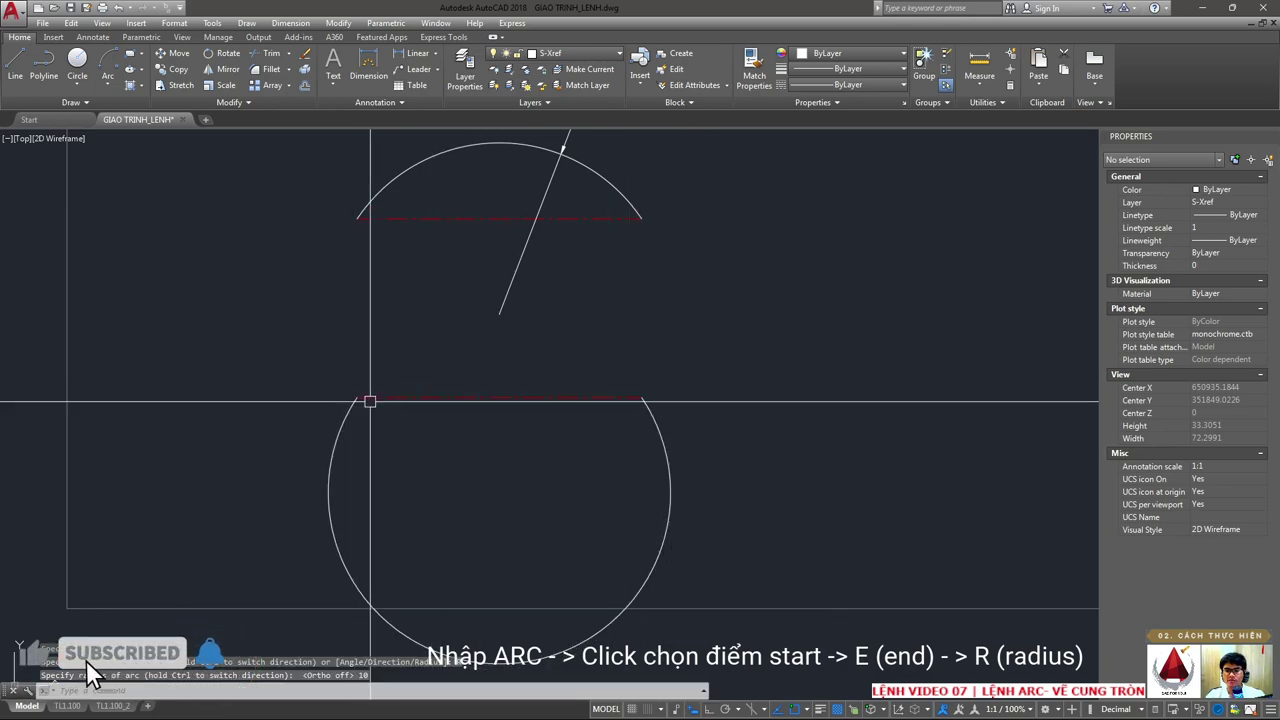
pyautogui.press('Escape')
pyautogui.scroll(-2, 313, 494)
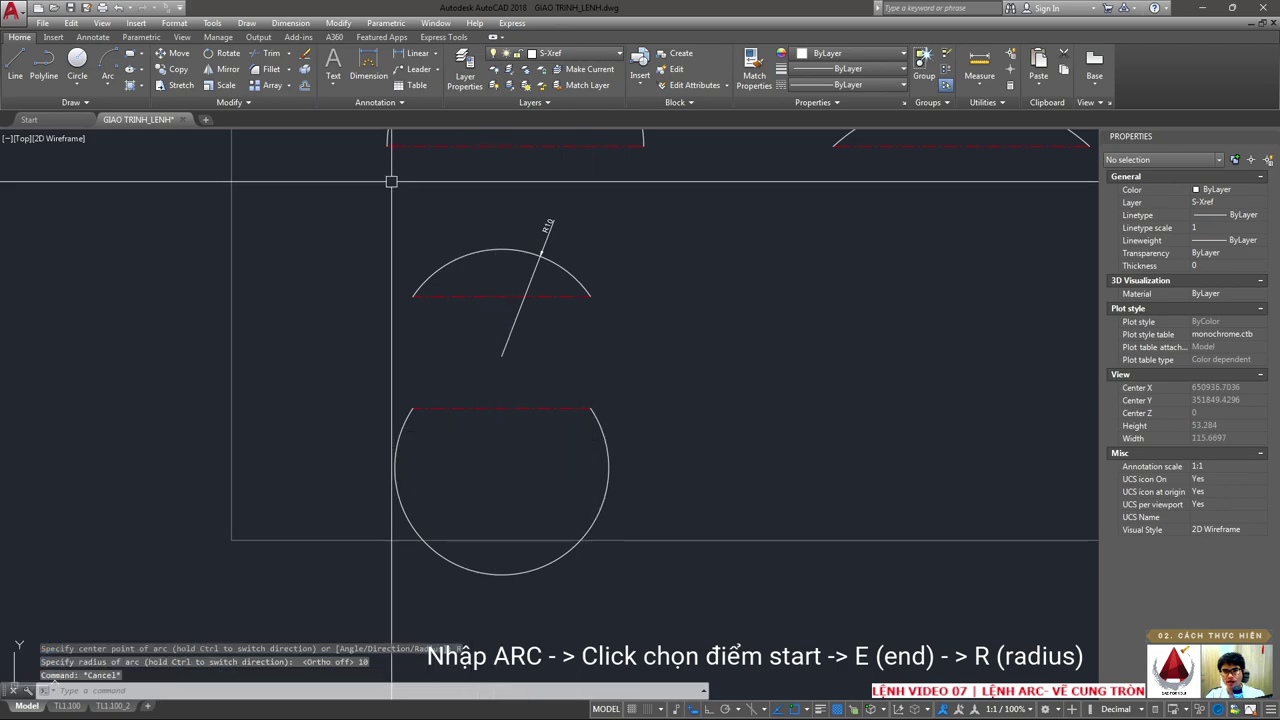
# - Add an R10 radius dimension to the lower arc
pyautogui.click(290, 22)
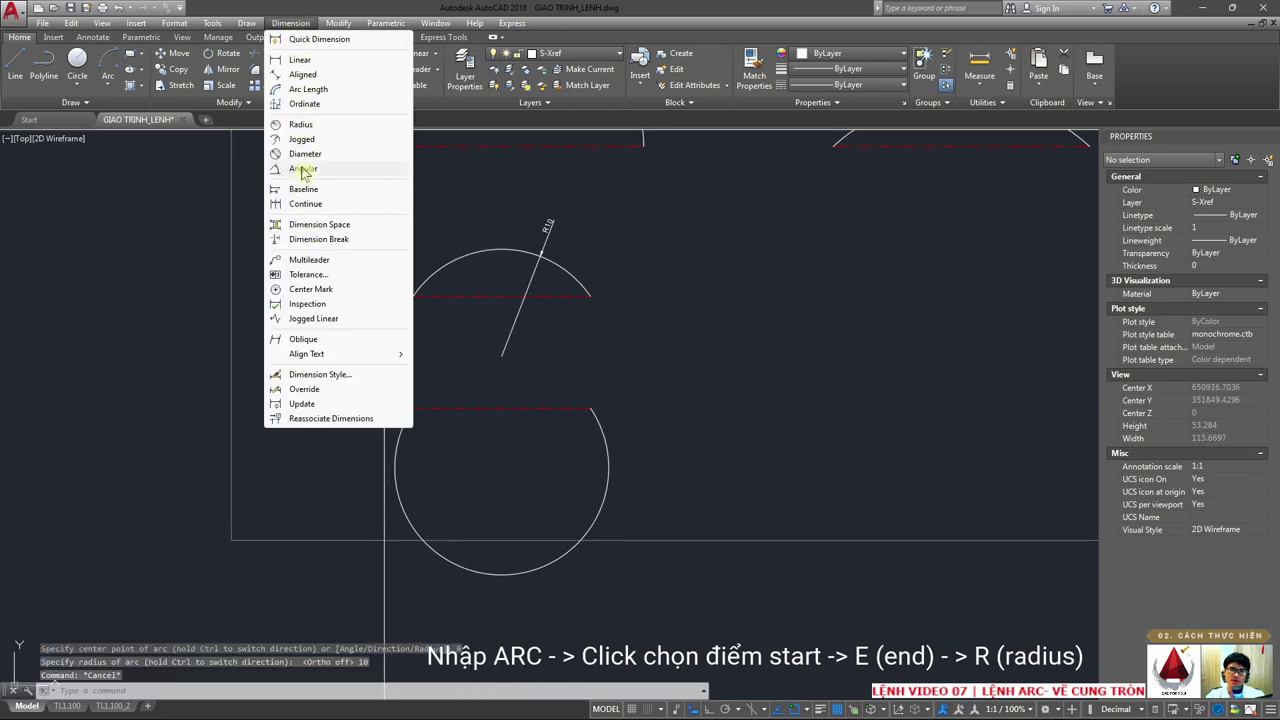
pyautogui.click(300, 124)
pyautogui.click(602, 448)
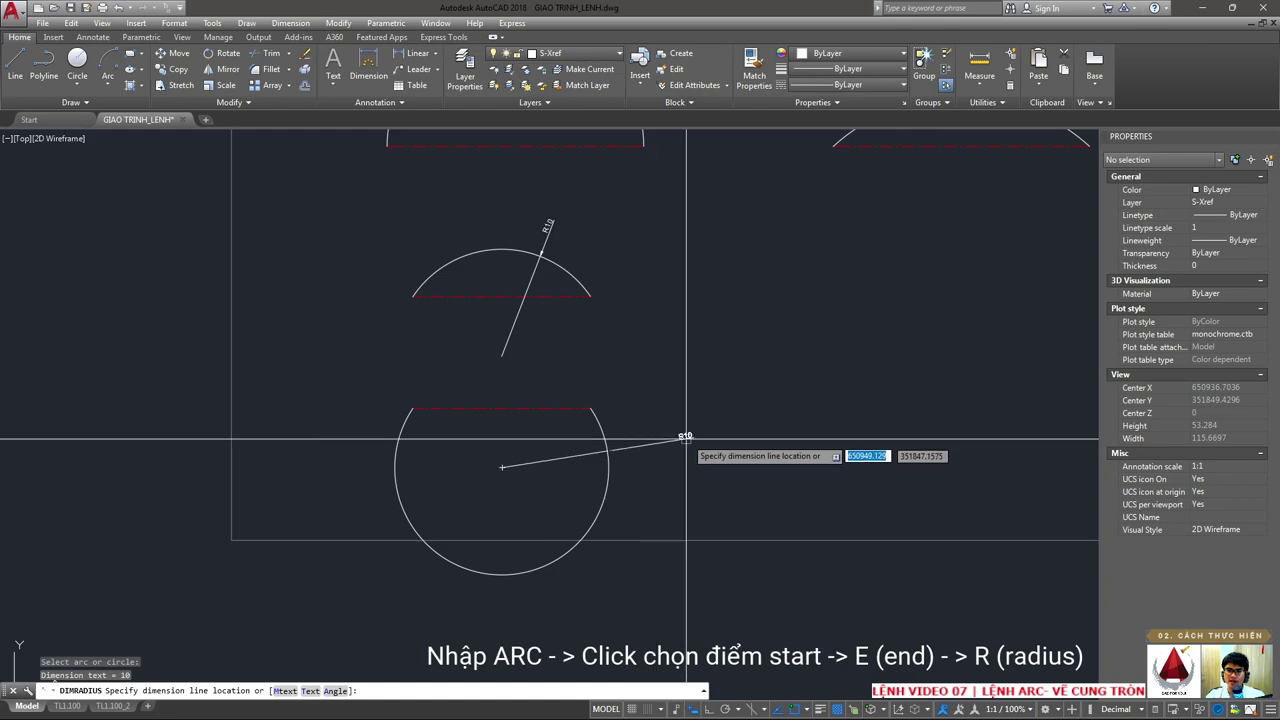
pyautogui.scroll(3, 645, 456)
pyautogui.scroll(-1, 629, 454)
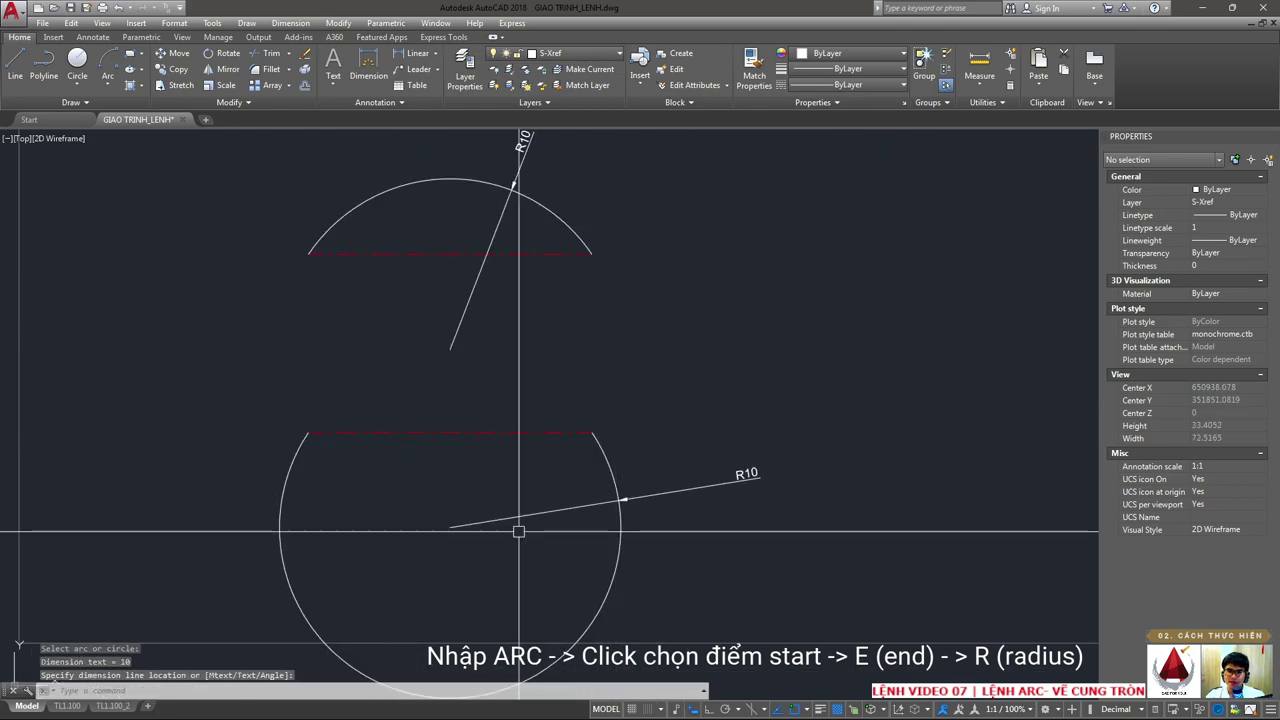
pyautogui.click(409, 194)
pyautogui.click(312, 246)
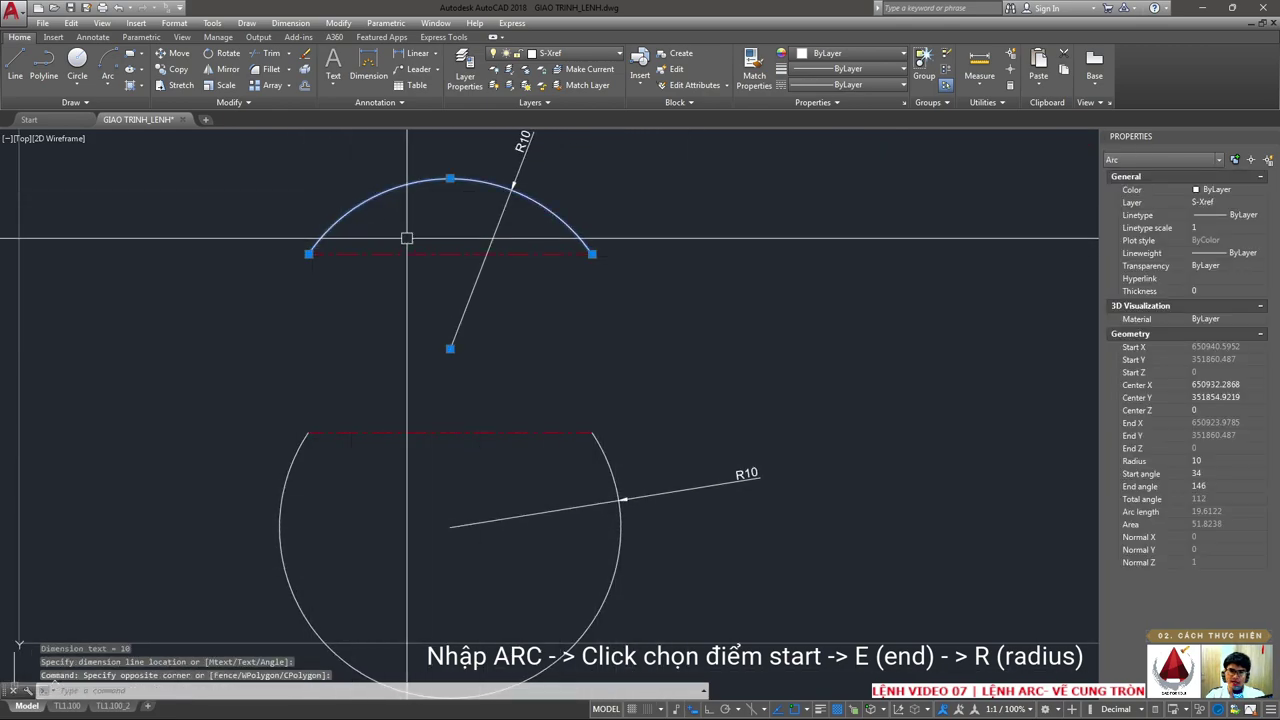
pyautogui.click(630, 450)
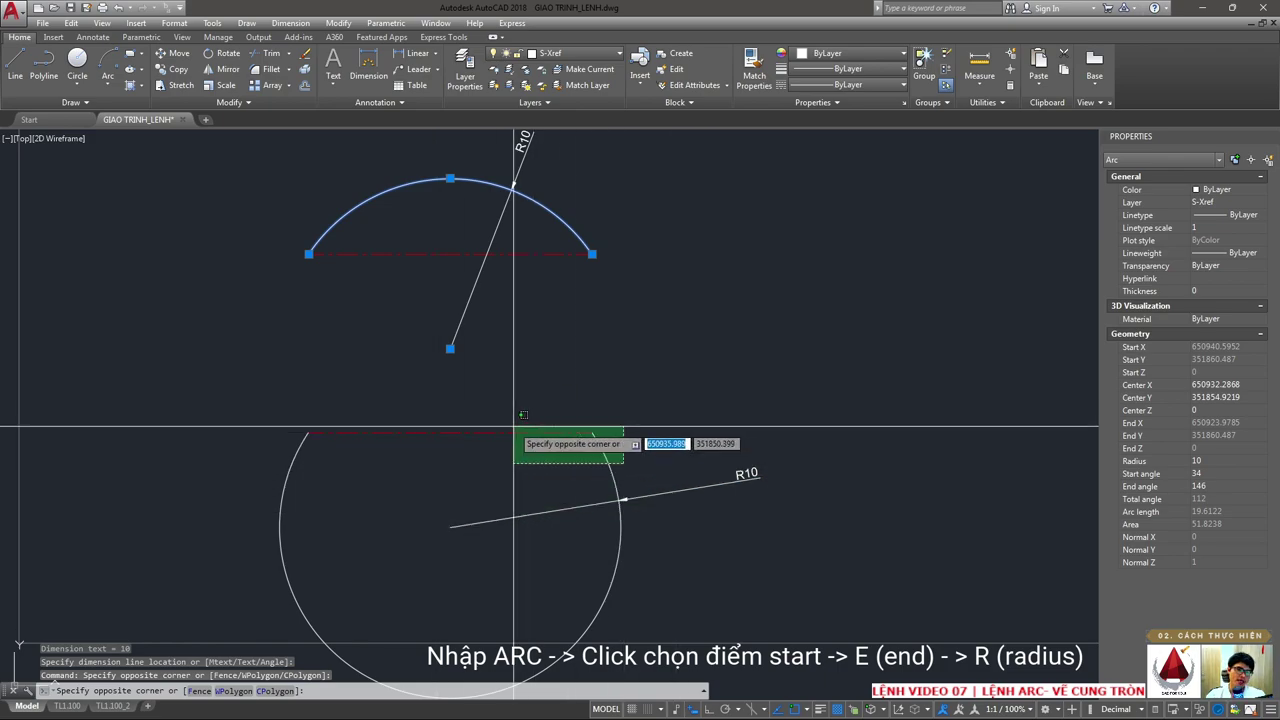
pyautogui.press('Escape')
pyautogui.scroll(-4, 530, 440)
pyautogui.scroll(2, 575, 511)
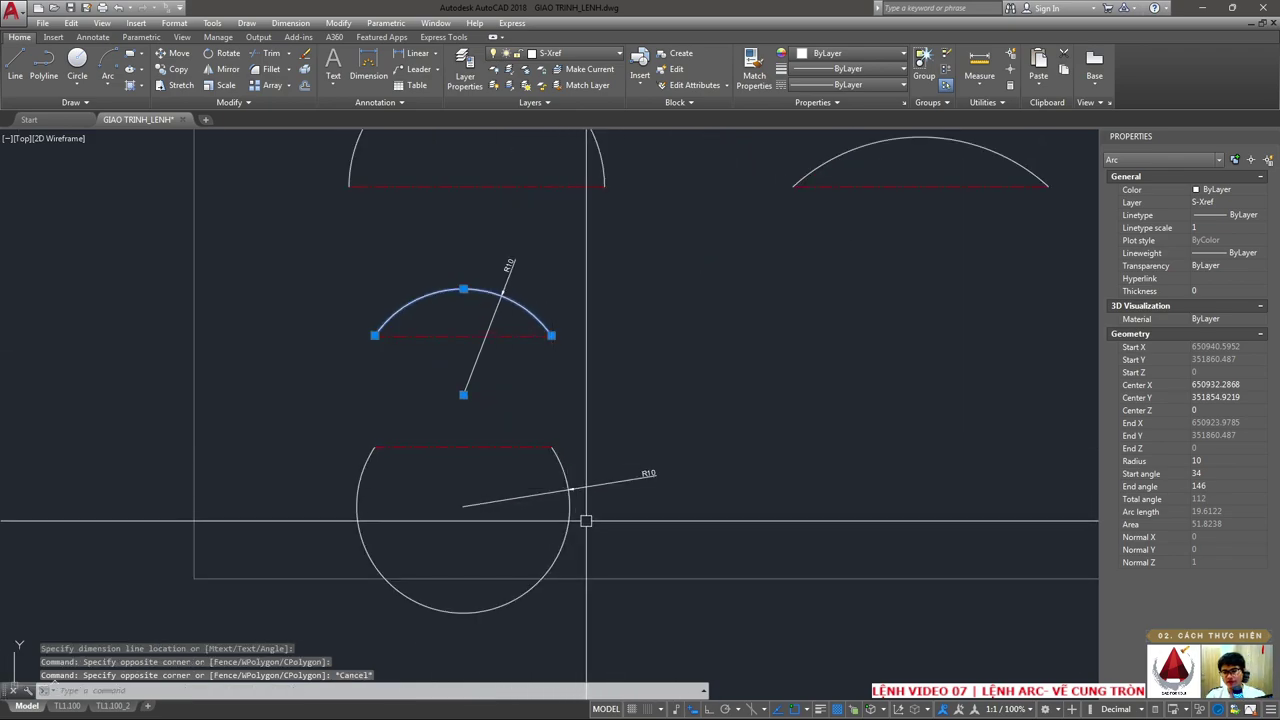
# - Move the lower arc, red line and R10 dimension upward toward the upper arc
pyautogui.write('m')
pyautogui.press('Return')
pyautogui.click(634, 443)
pyautogui.click(500, 506)
pyautogui.press('Return')
pyautogui.click(583, 416)
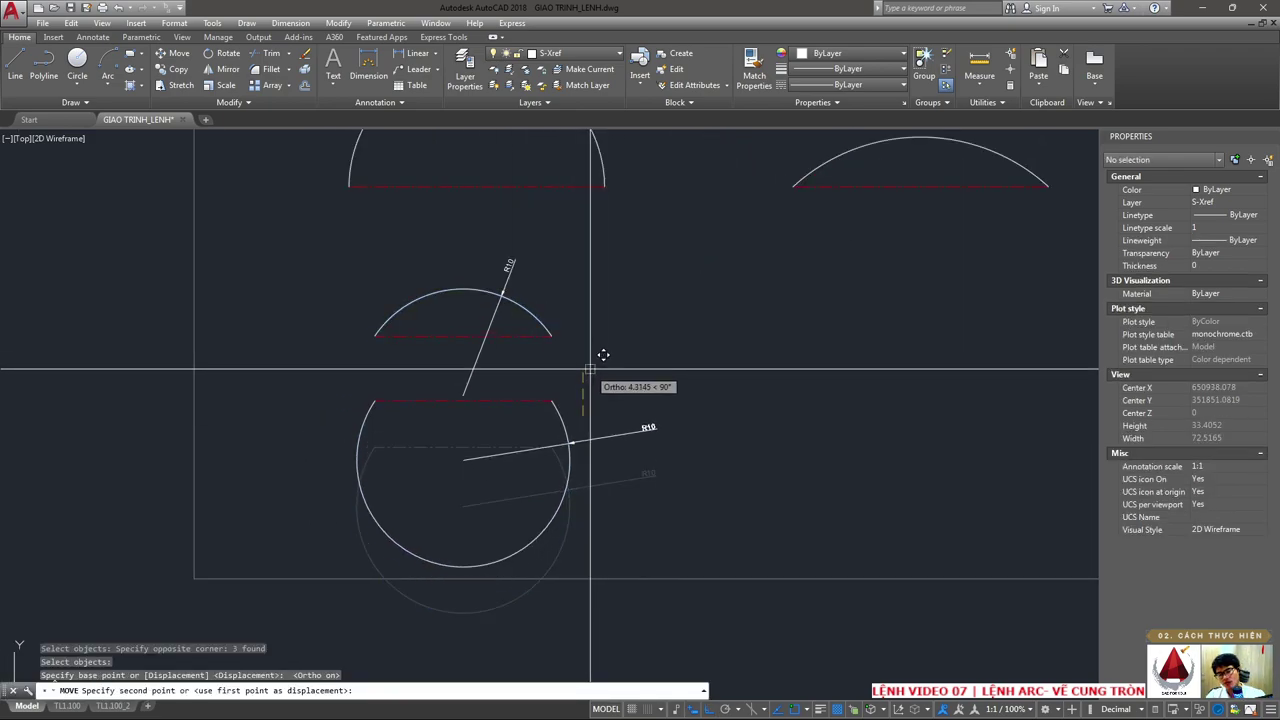
pyautogui.click(591, 371)
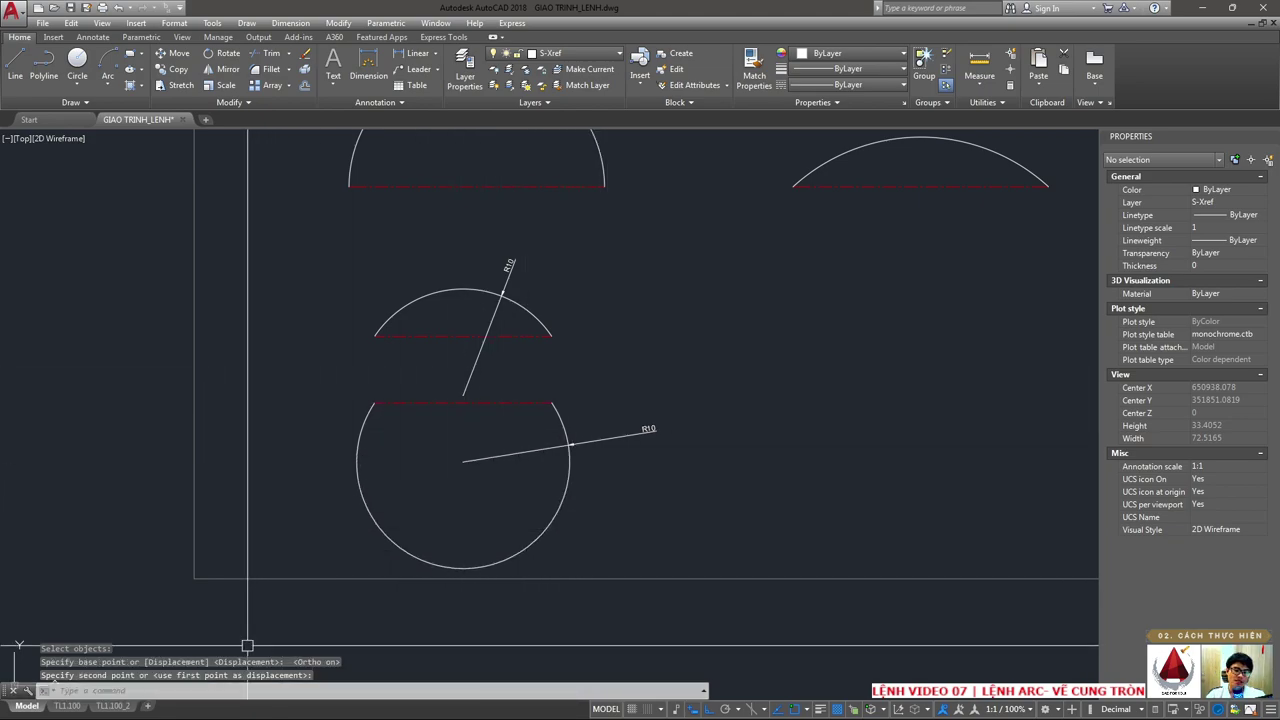
# - Check the moved arc, dimension and red line, then switch to the arc-methods slide
pyautogui.moveTo(527, 366); pyautogui.dragTo(440, 443)
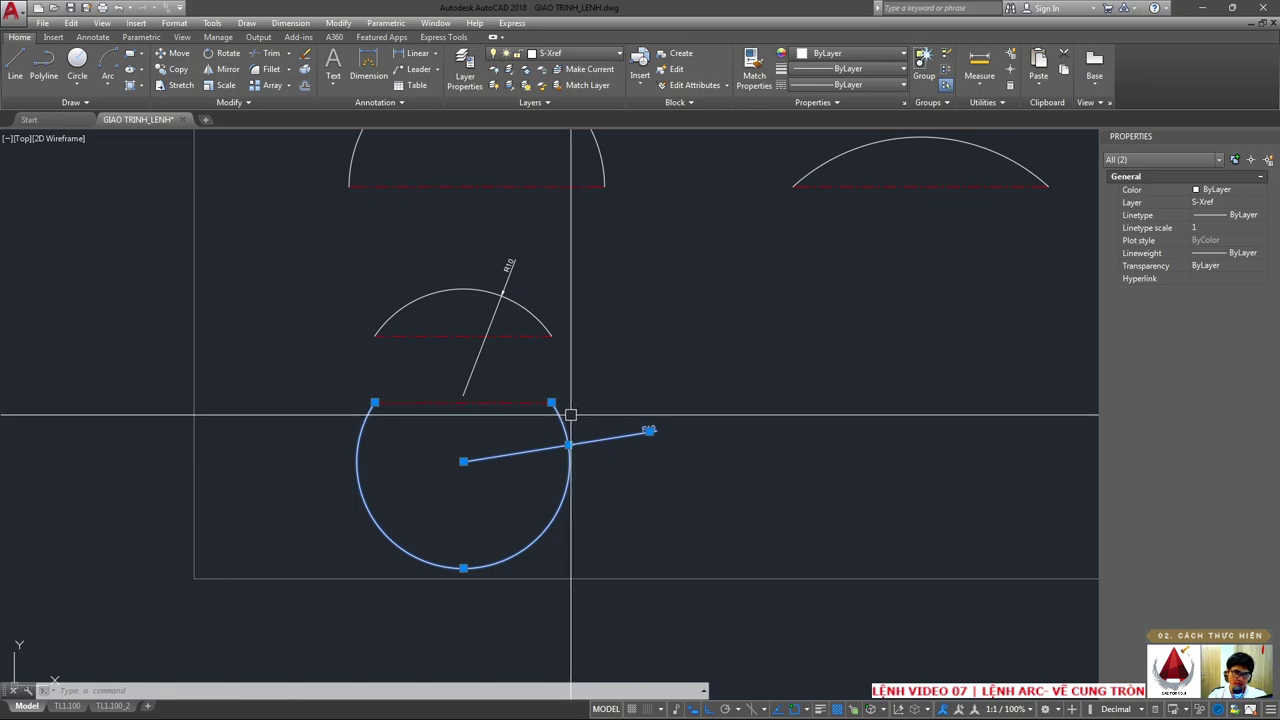
pyautogui.press('Escape')
pyautogui.click(357, 391)
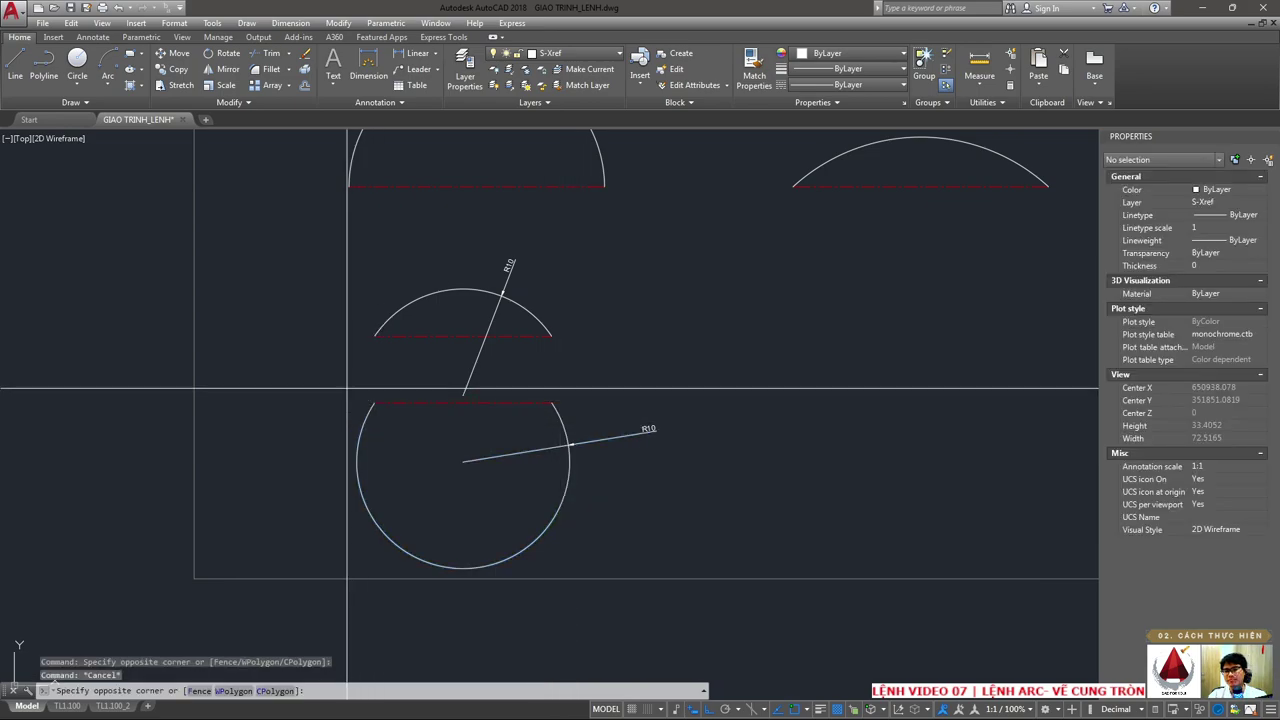
pyautogui.click(626, 541)
pyautogui.press('Escape')
pyautogui.click(491, 357)
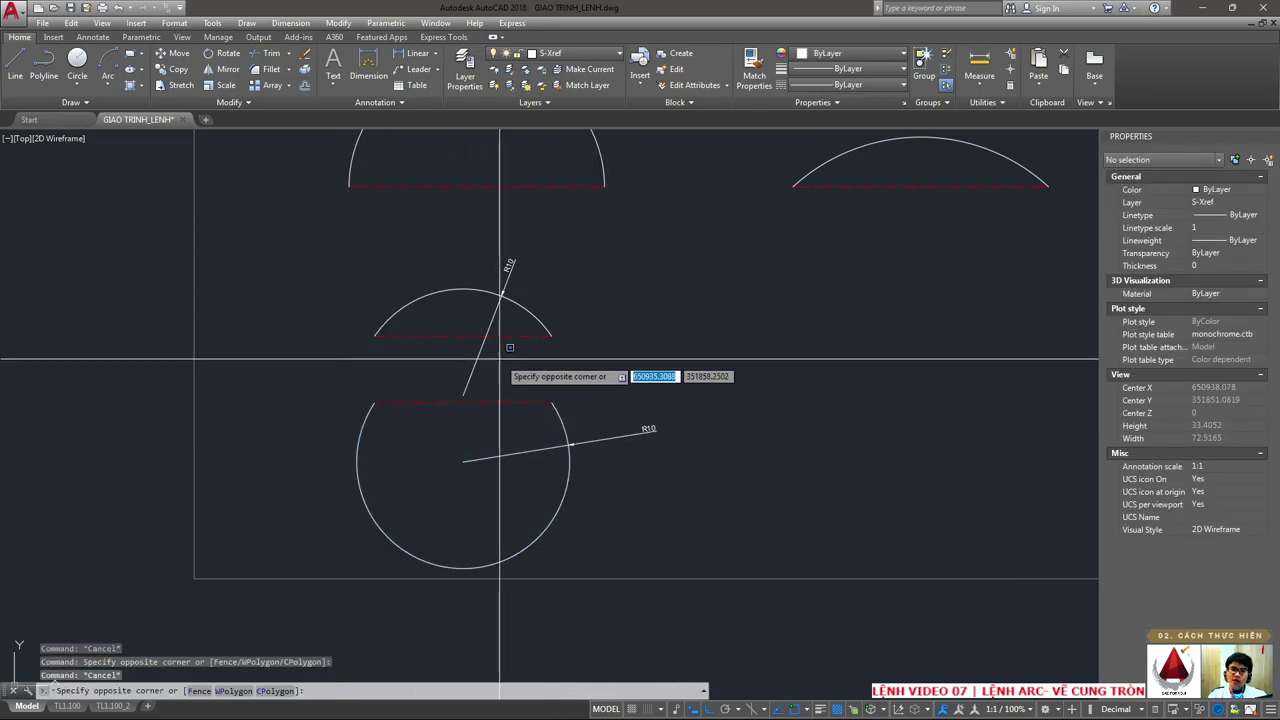
pyautogui.click(508, 386)
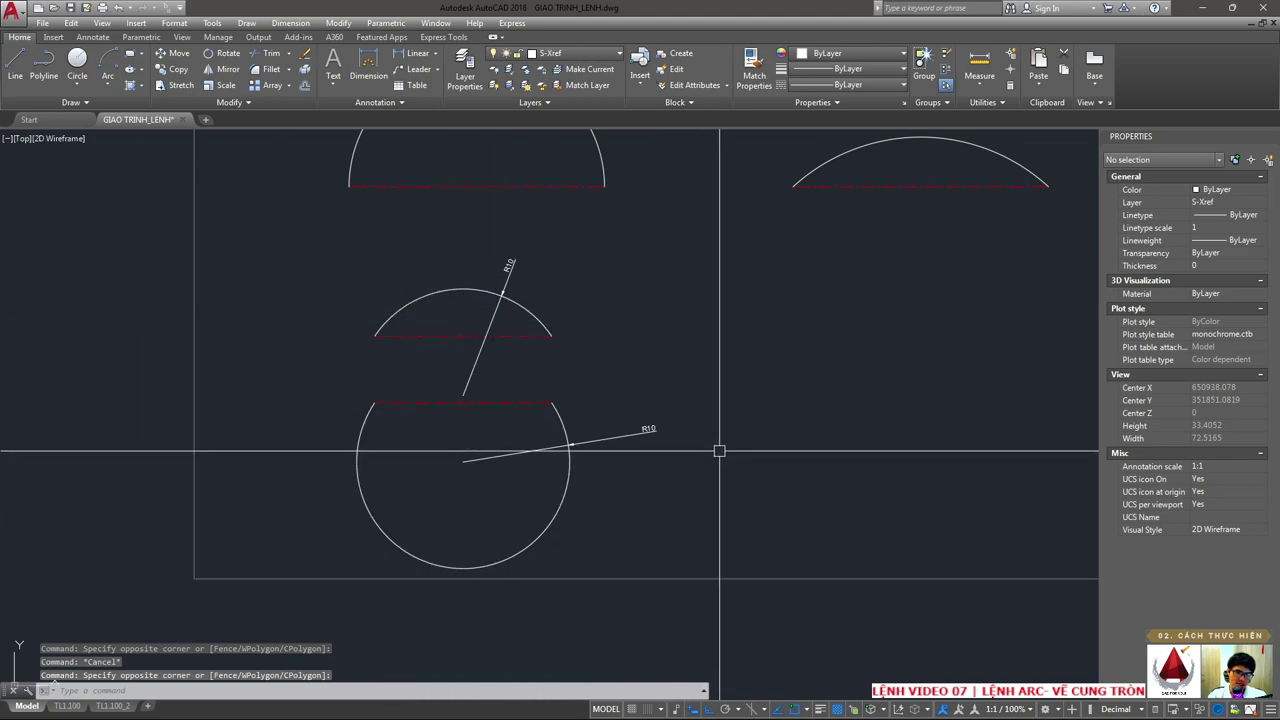
pyautogui.click(197, 704)
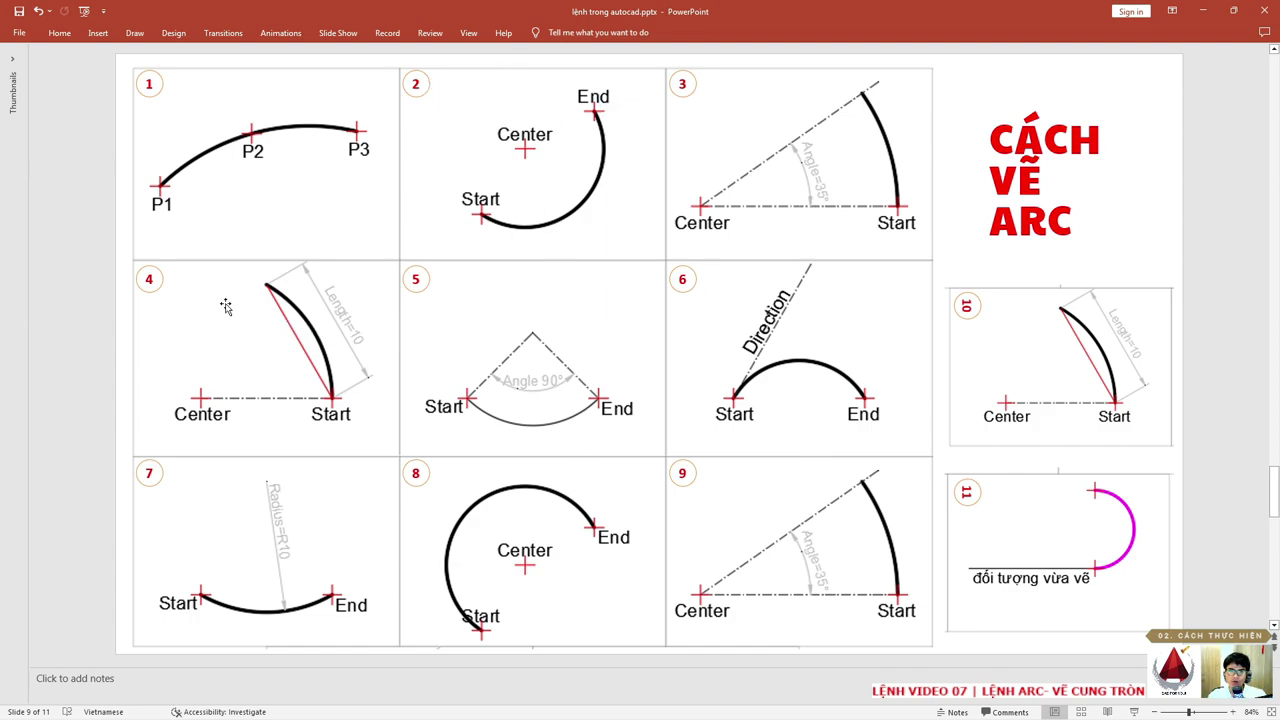
# - Compare the arc-methods slide with AutoCAD's Arc drop-down list of drawing methods
pyautogui.click(1206, 12)
pyautogui.click(112, 86)
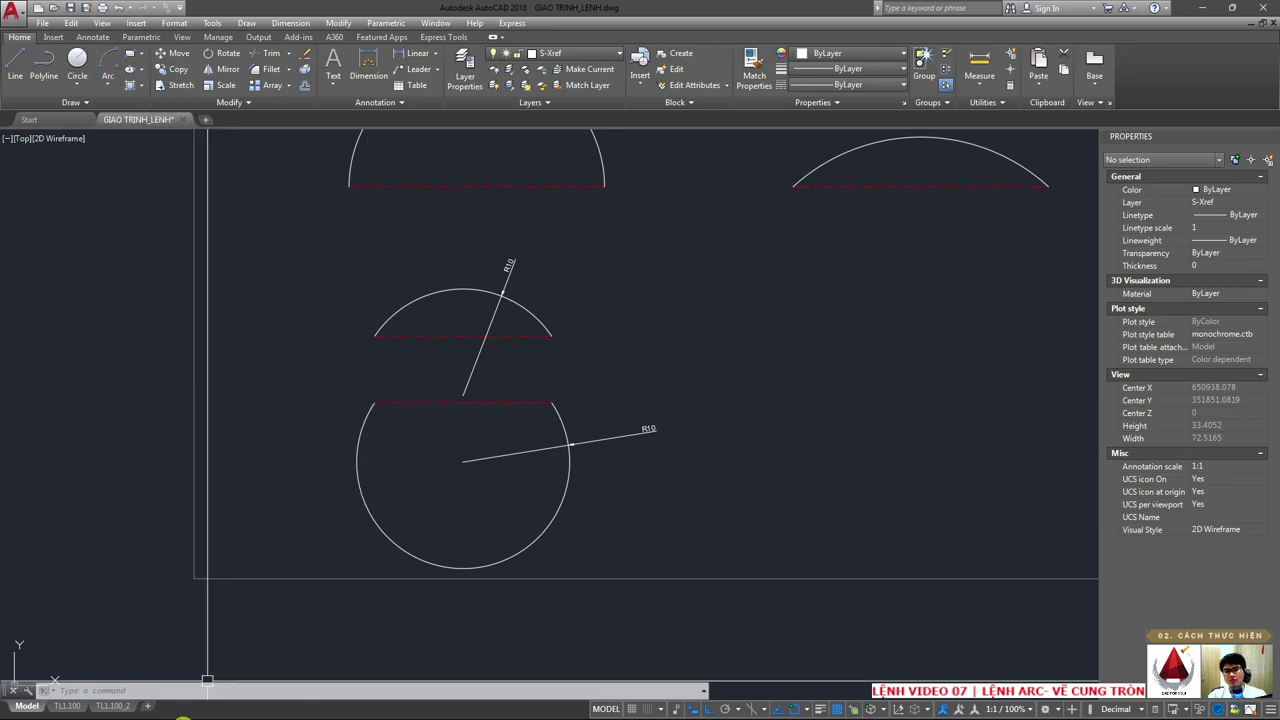
pyautogui.click(197, 704)
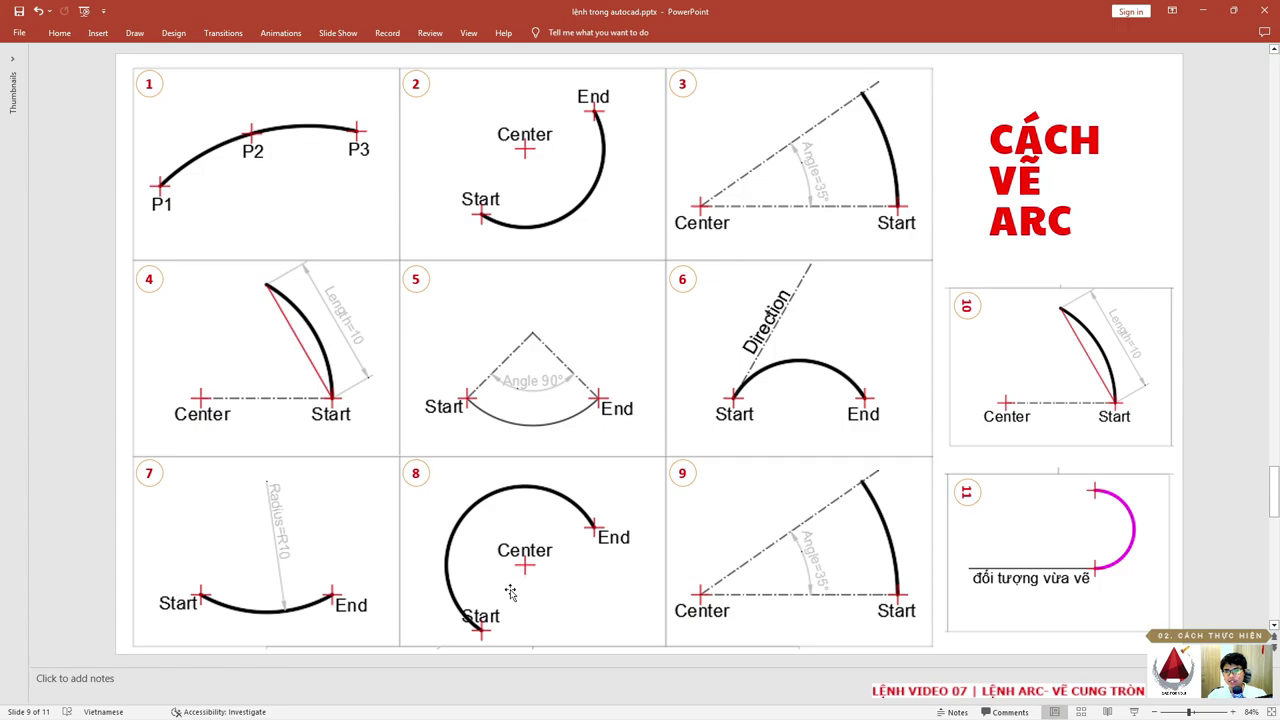
pyautogui.click(1203, 11)
pyautogui.click(108, 86)
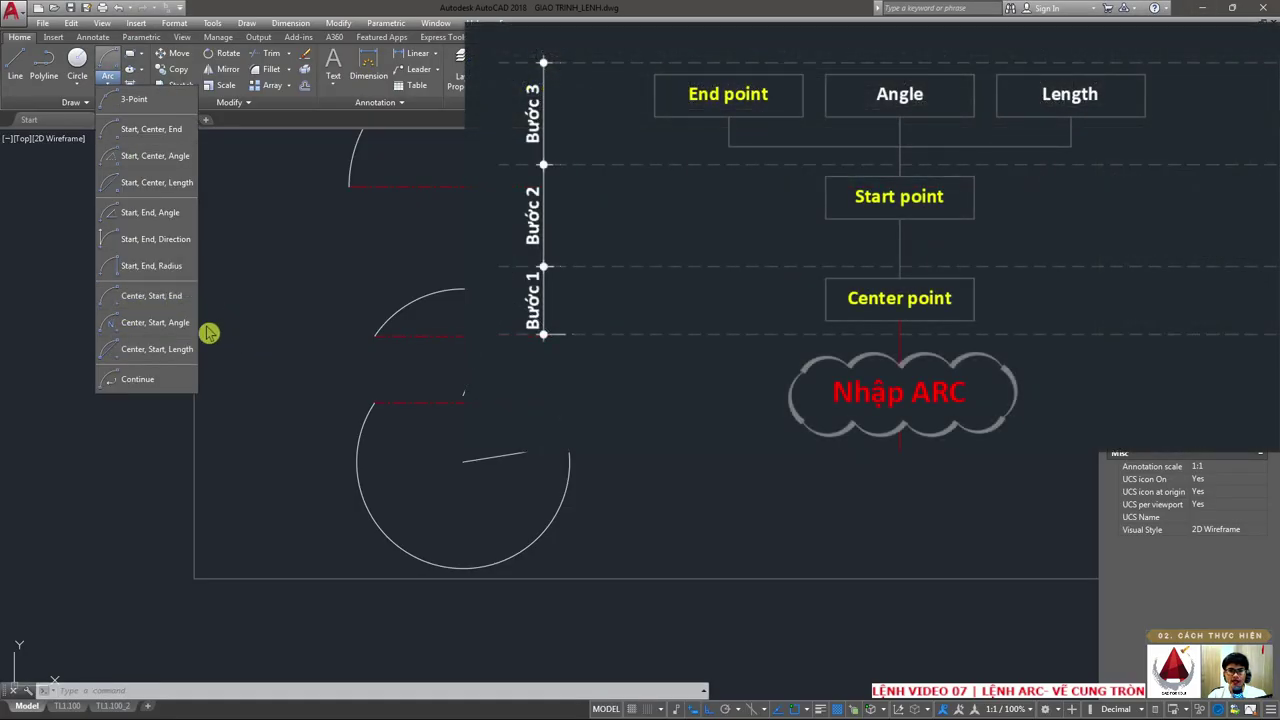
# - Cancel two trial copies of the right and lower-left arcs, then re-frame the view
pyautogui.moveTo(853, 149); pyautogui.dragTo(714, 190, button='middle')
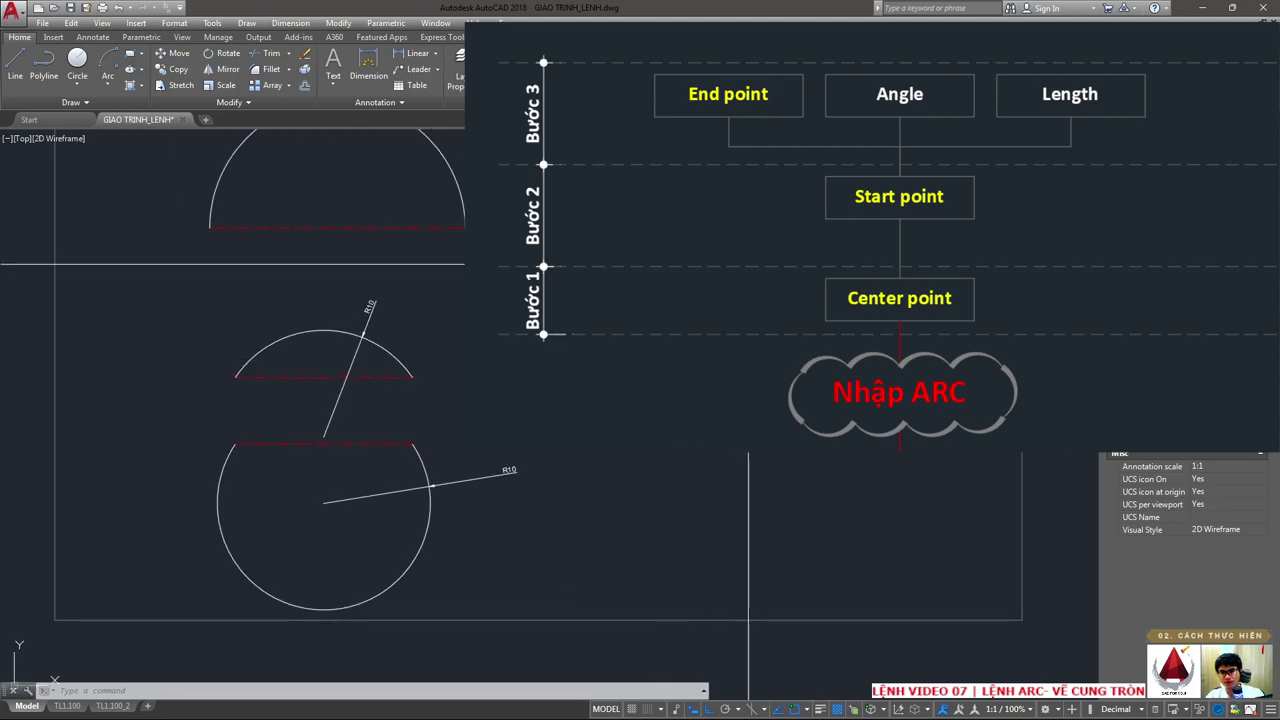
pyautogui.click(760, 294)
pyautogui.press('Return')
pyautogui.click(760, 304)
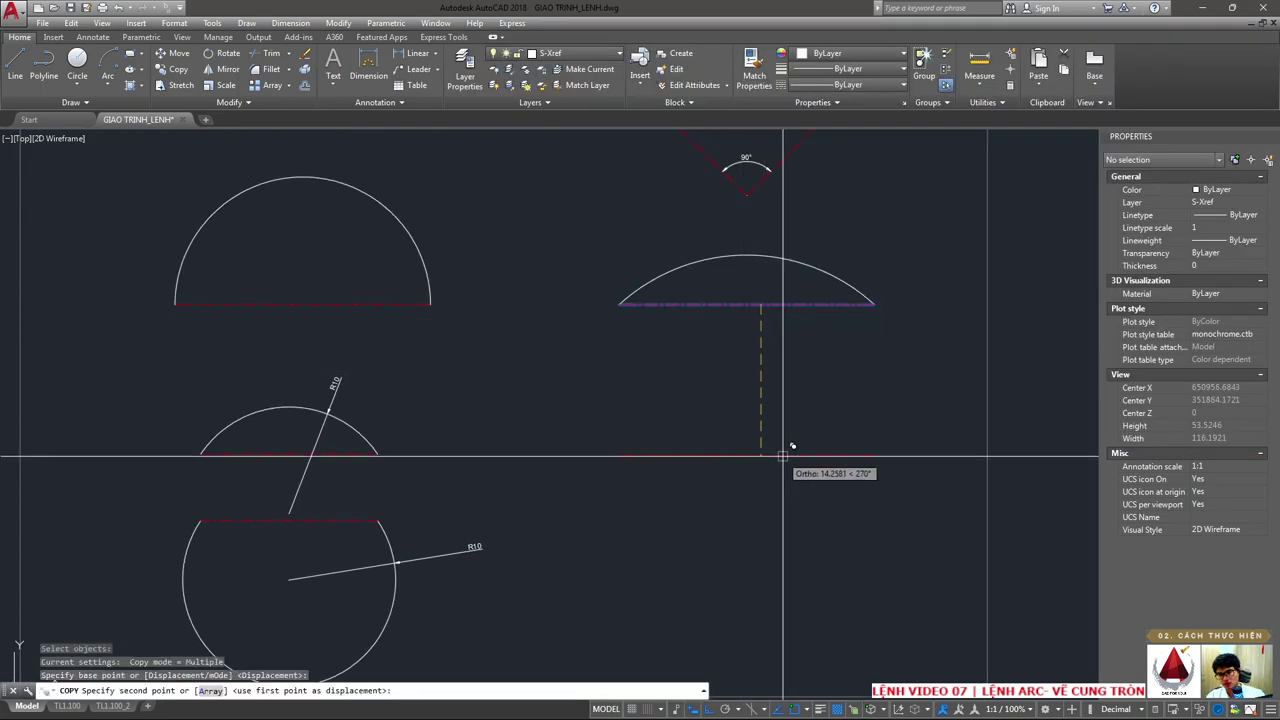
pyautogui.press('Escape')
pyautogui.click(290, 455)
pyautogui.press('Return')
pyautogui.click(300, 456)
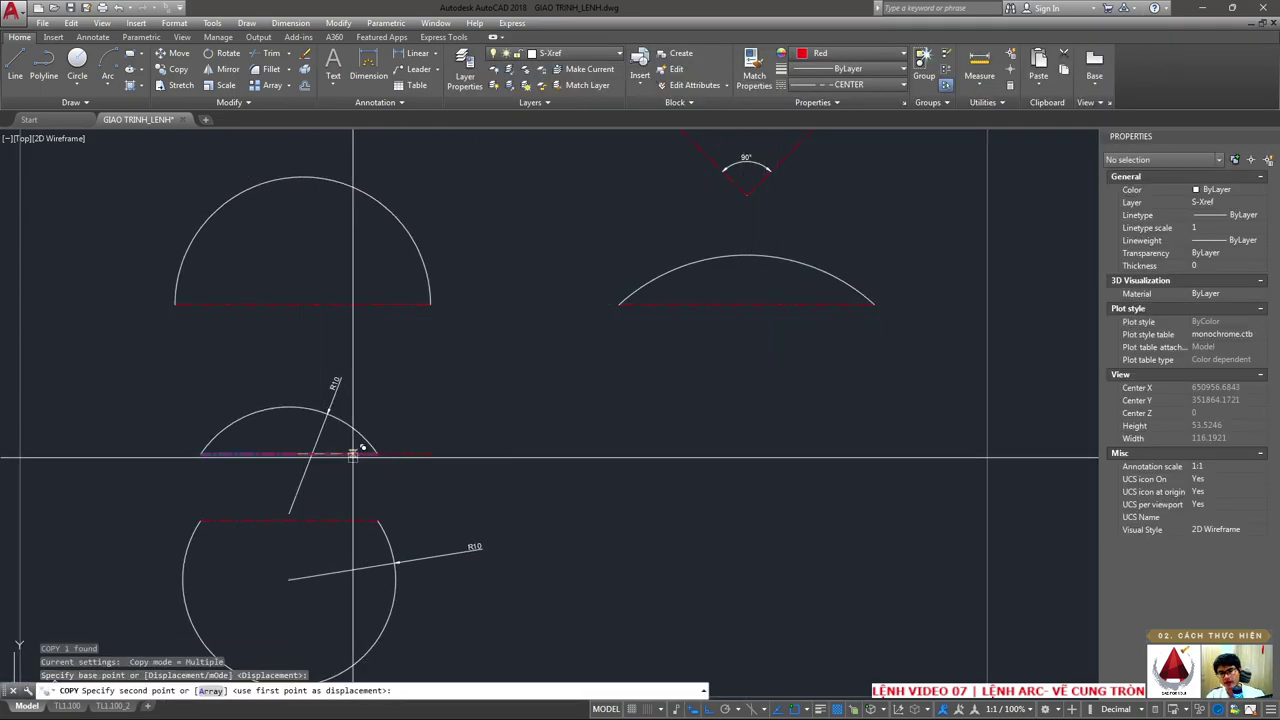
pyautogui.press('Escape')
pyautogui.scroll(-3, 806, 443)
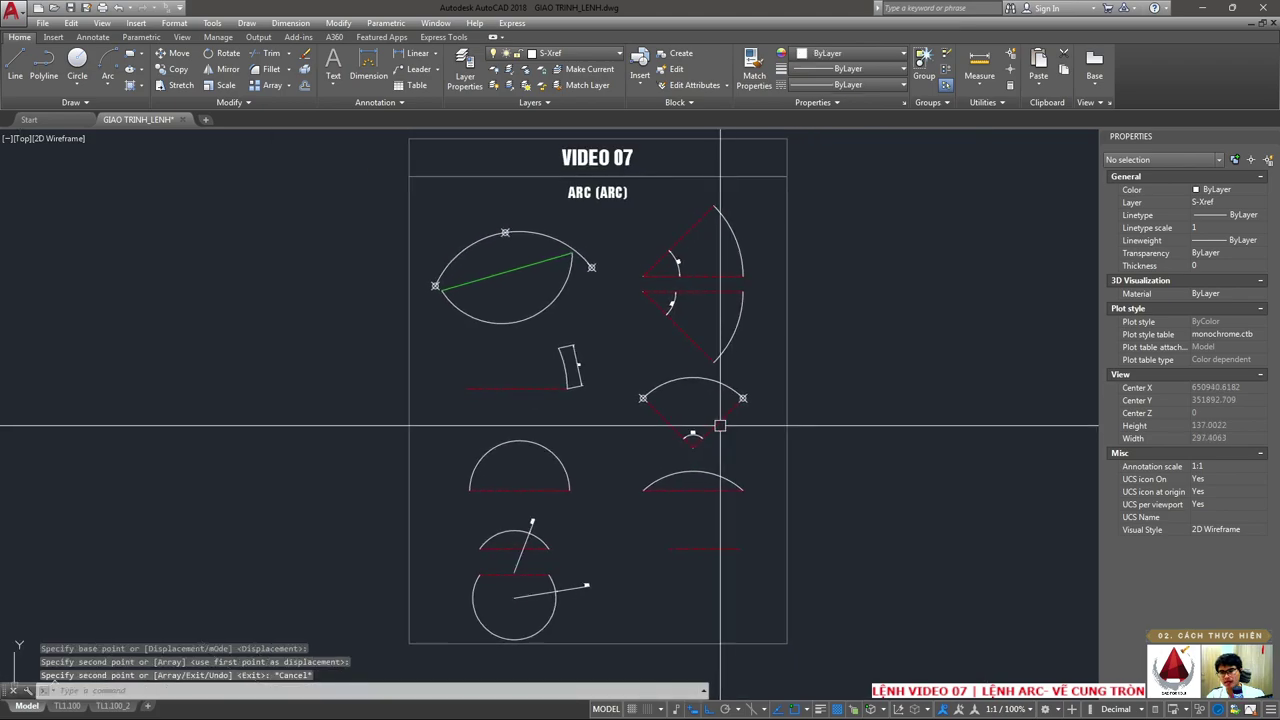
pyautogui.scroll(4, 684, 528)
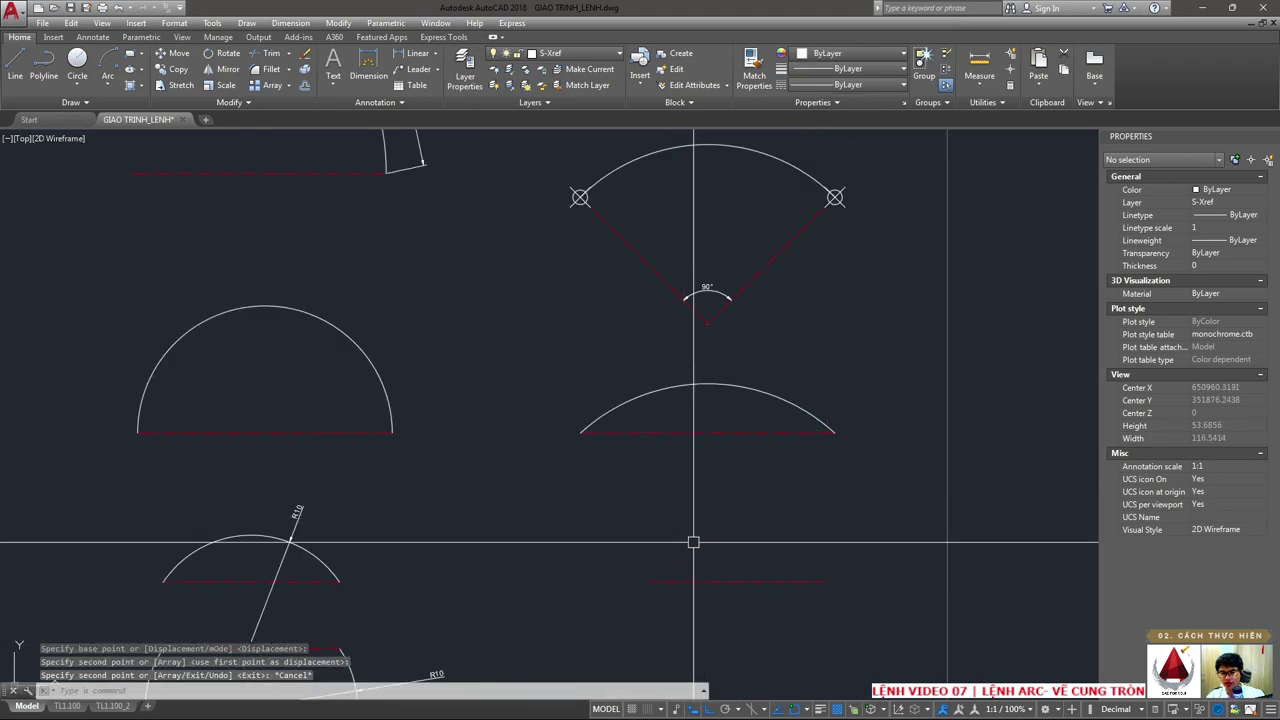
pyautogui.moveTo(693, 542); pyautogui.dragTo(615, 389, button='middle')
# - Draw a center–start–end arc centered on the red line's left end, starting at its right end
pyautogui.write('ARC')
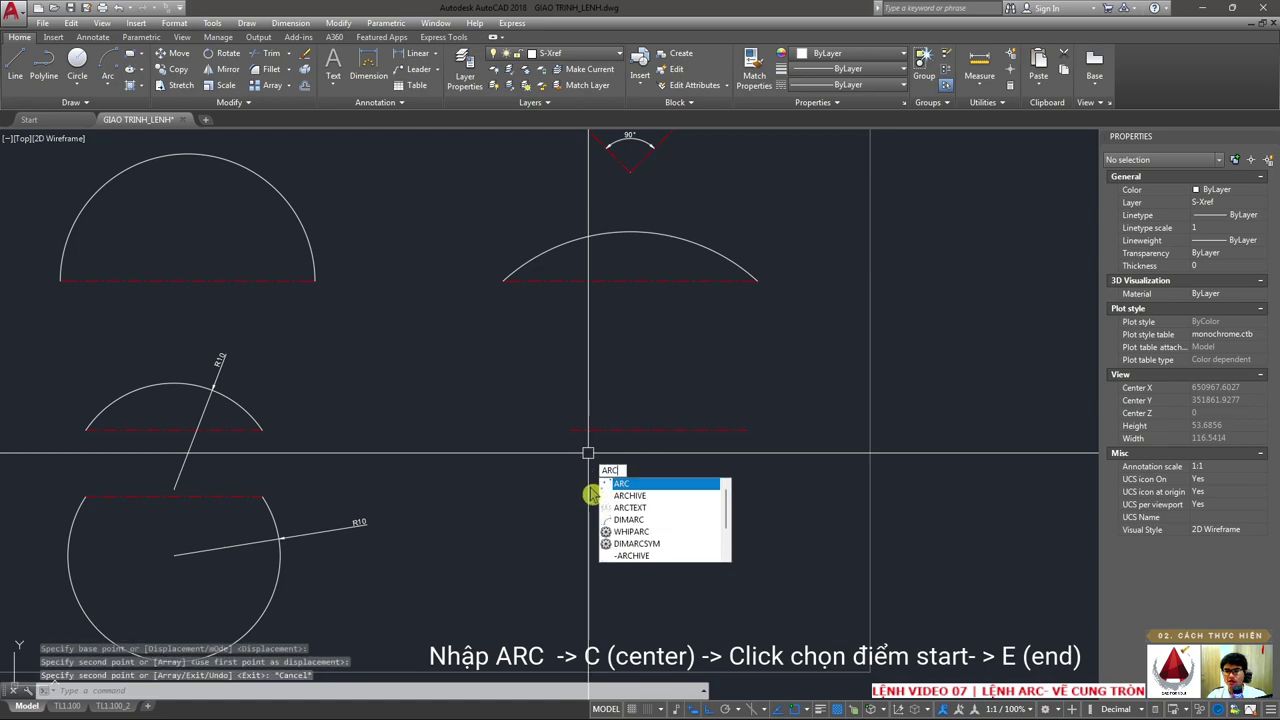
pyautogui.press('Return')
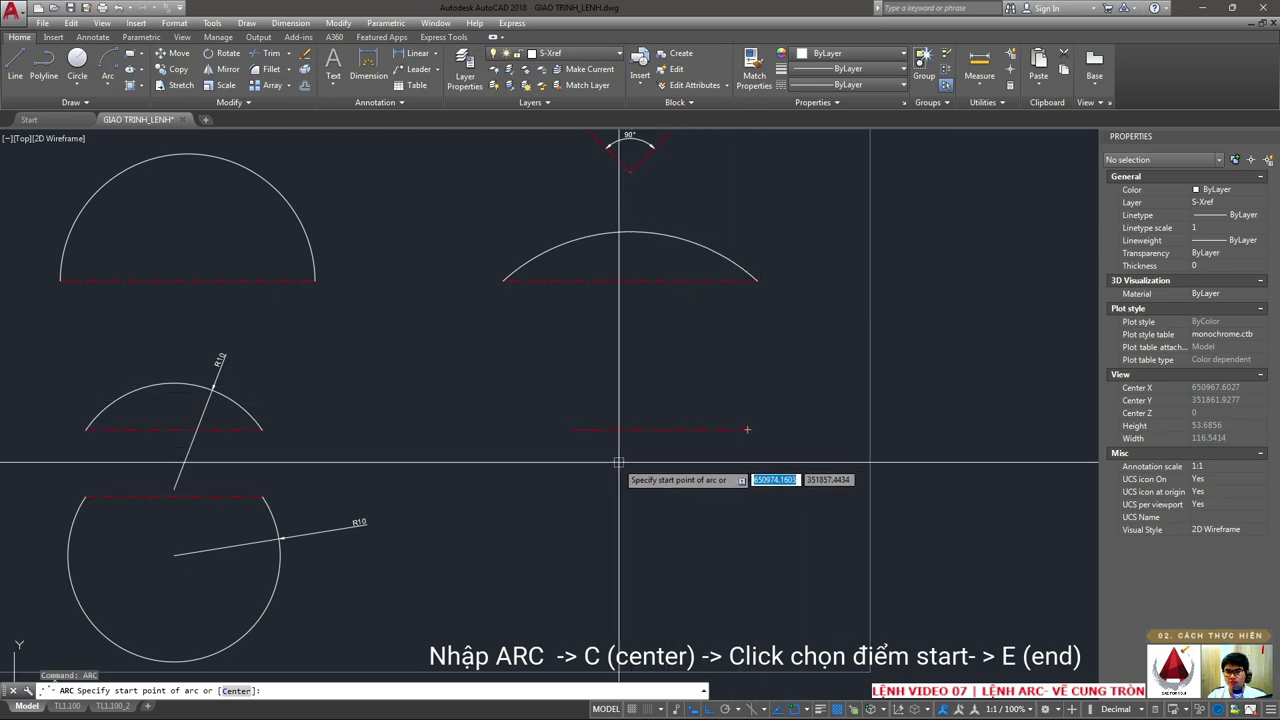
pyautogui.write('C')
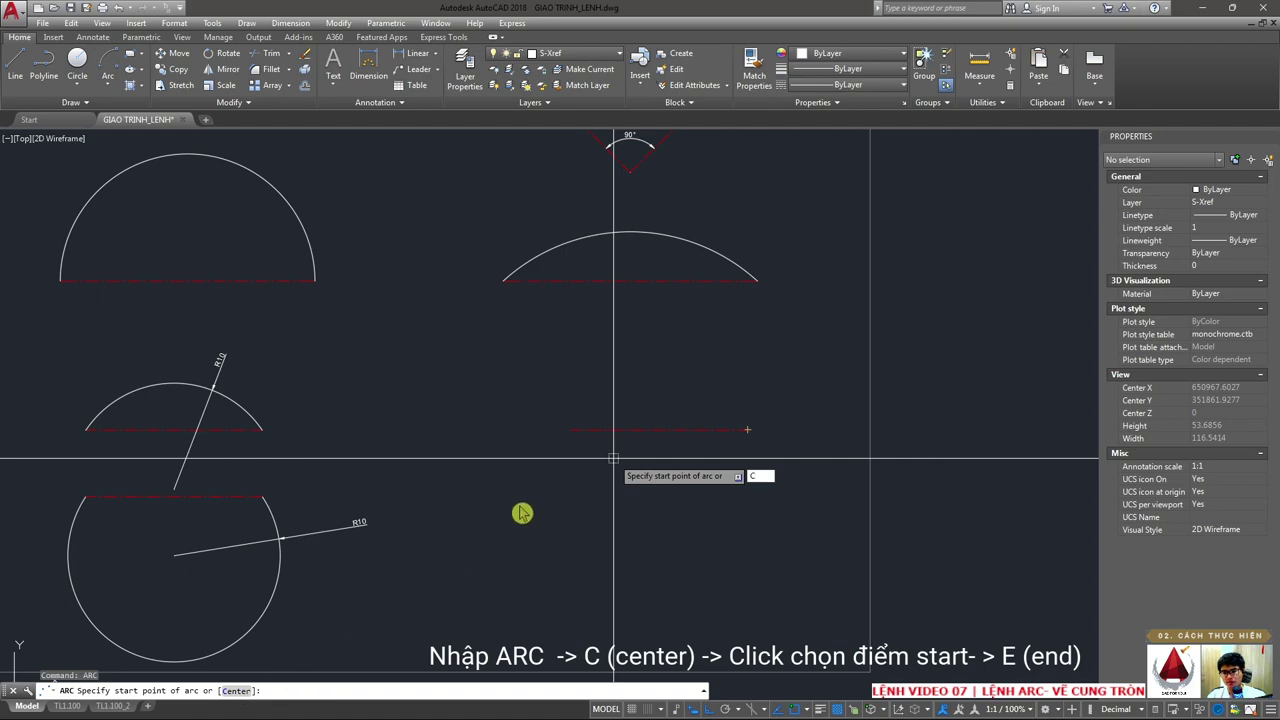
pyautogui.press('Return')
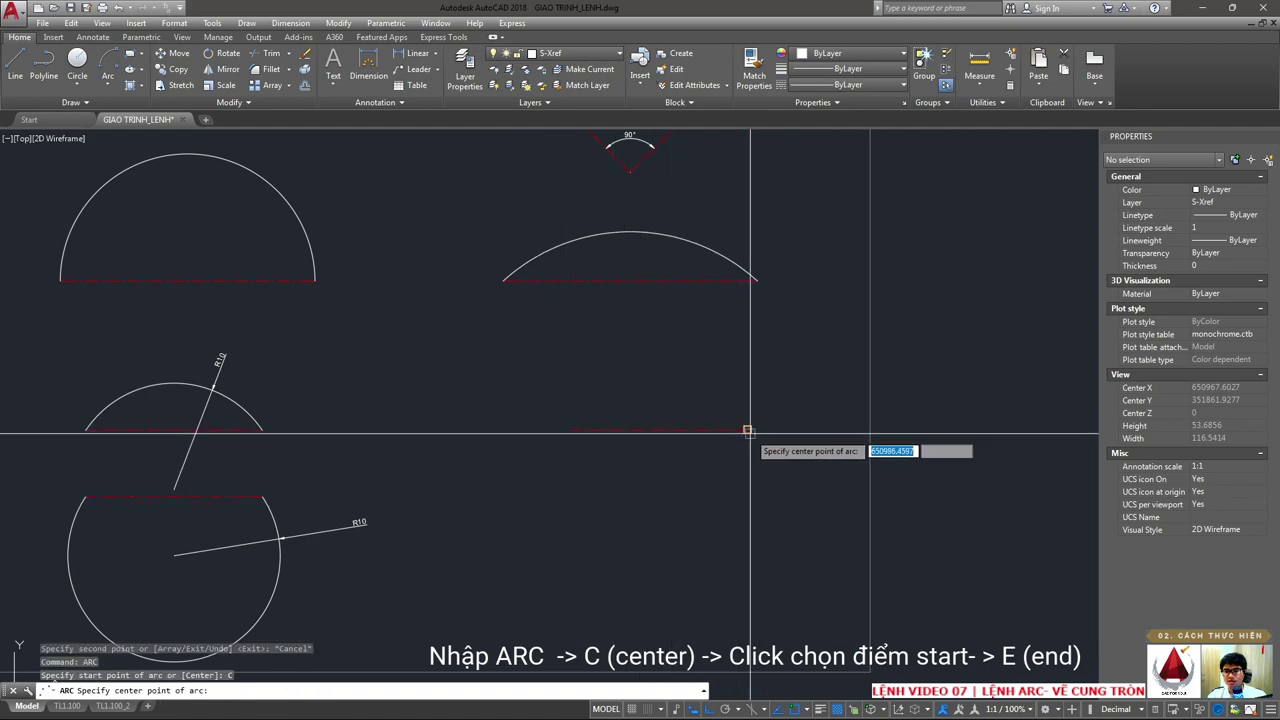
pyautogui.click(575, 430)
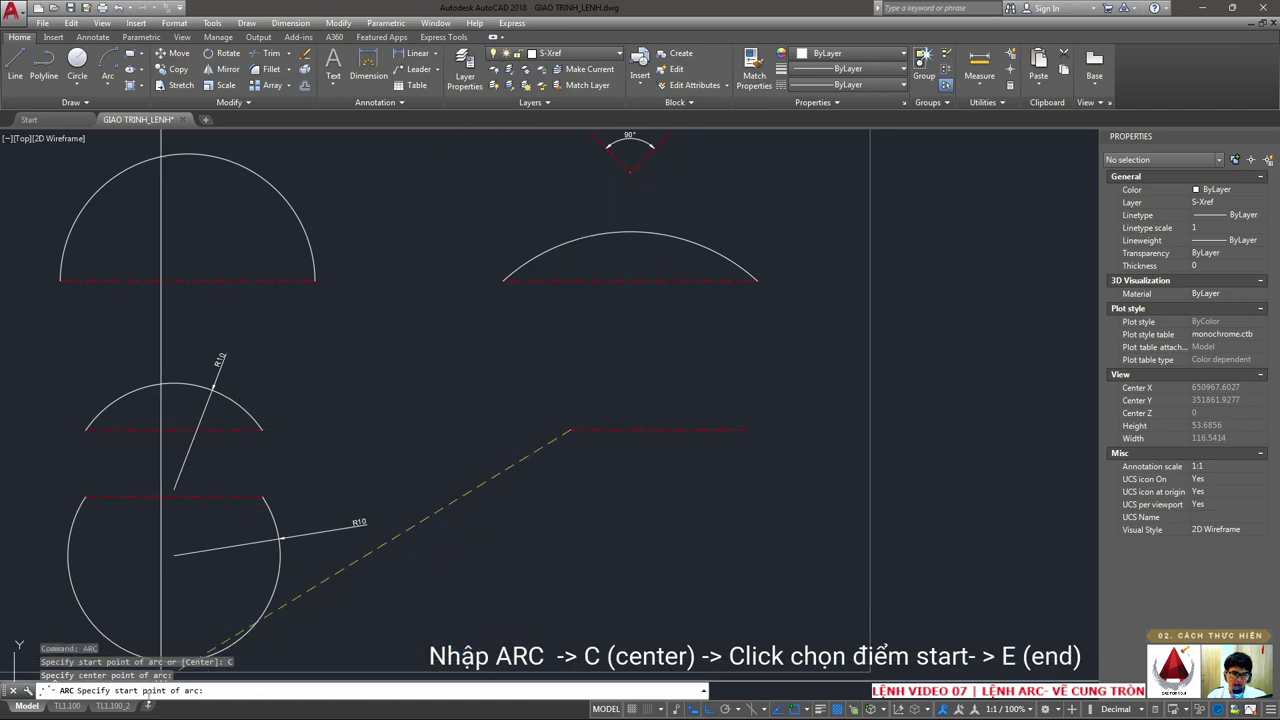
pyautogui.click(747, 430)
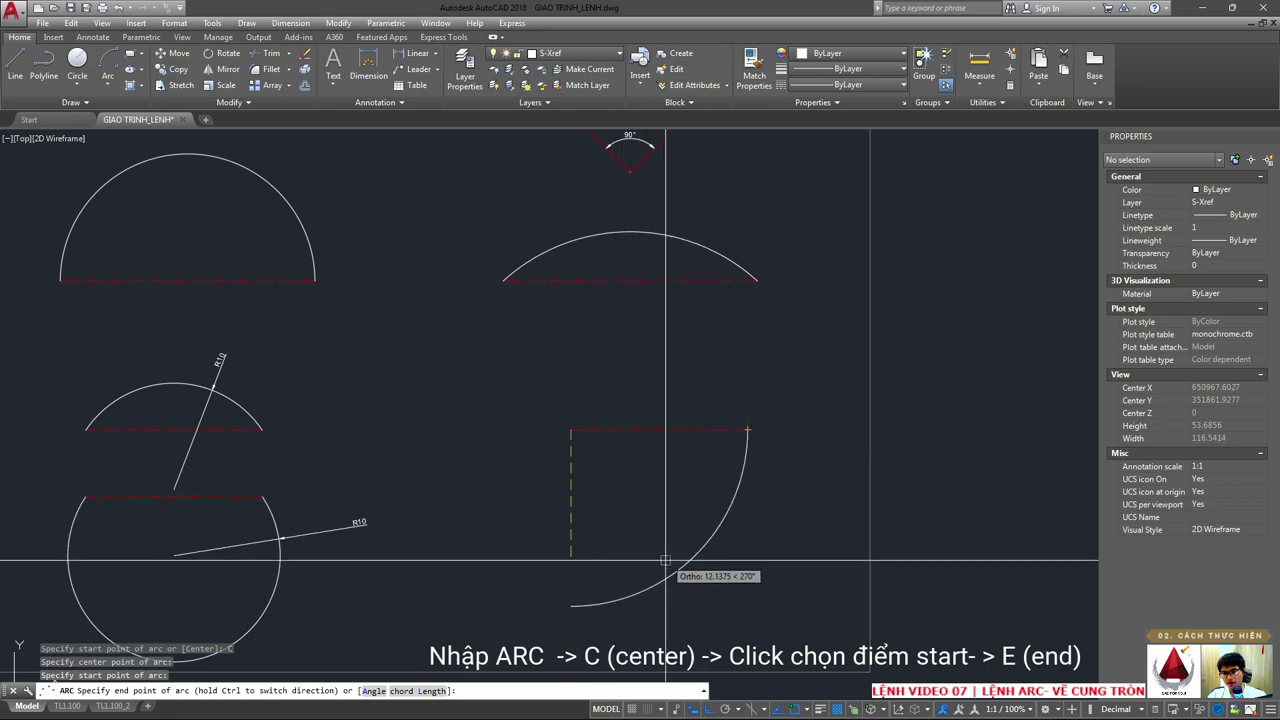
pyautogui.press('F8')
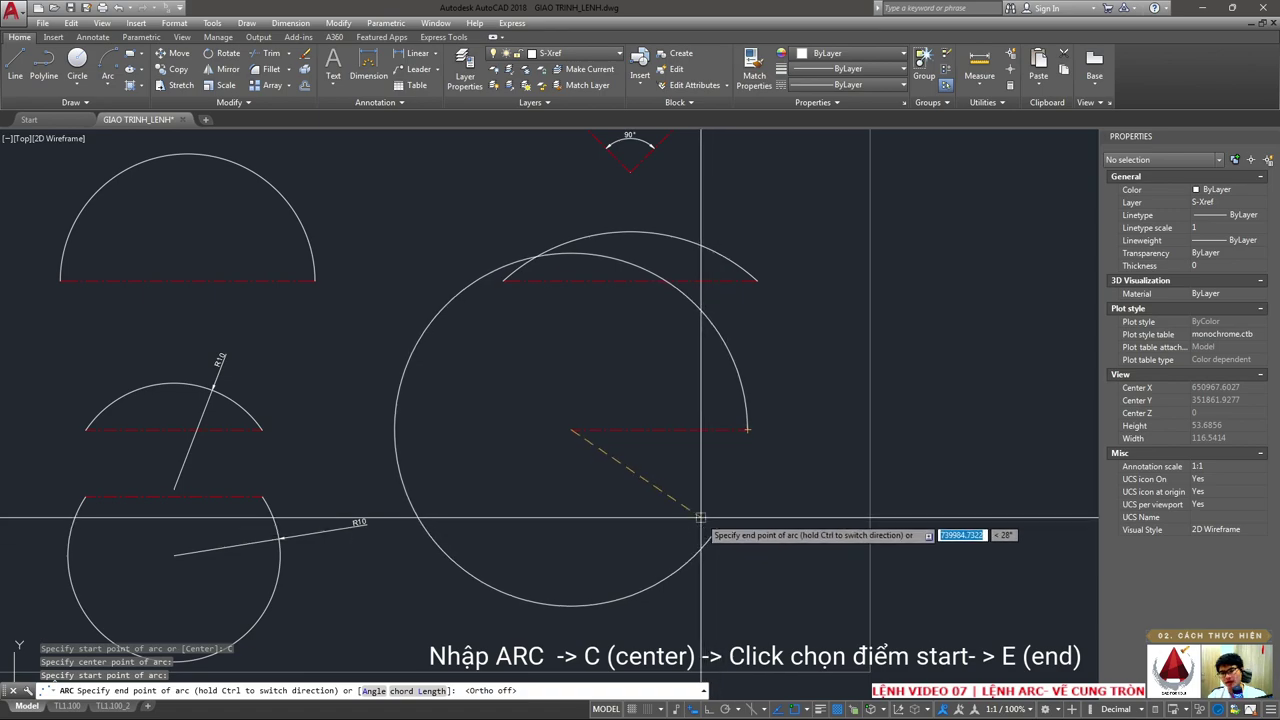
pyautogui.click(551, 523)
# - Select the drawn arcs, then cancel and undo an accidental grip stretch
pyautogui.scroll(-2, 644, 520)
pyautogui.scroll(-2, 644, 520)
pyautogui.scroll(-2, 560, 420)
pyautogui.click(548, 460)
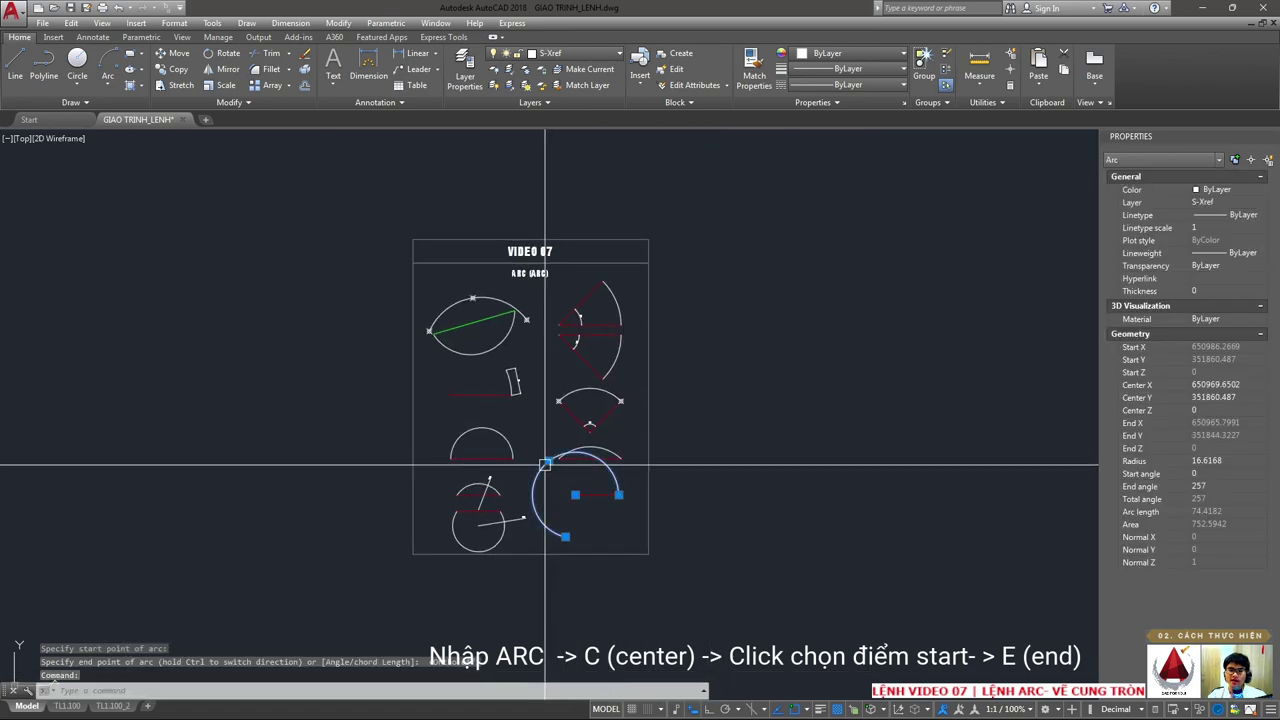
pyautogui.click(497, 348)
pyautogui.click(470, 330)
pyautogui.scroll(3, 470, 330)
pyautogui.scroll(-3, 560, 420)
pyautogui.scroll(3, 668, 465)
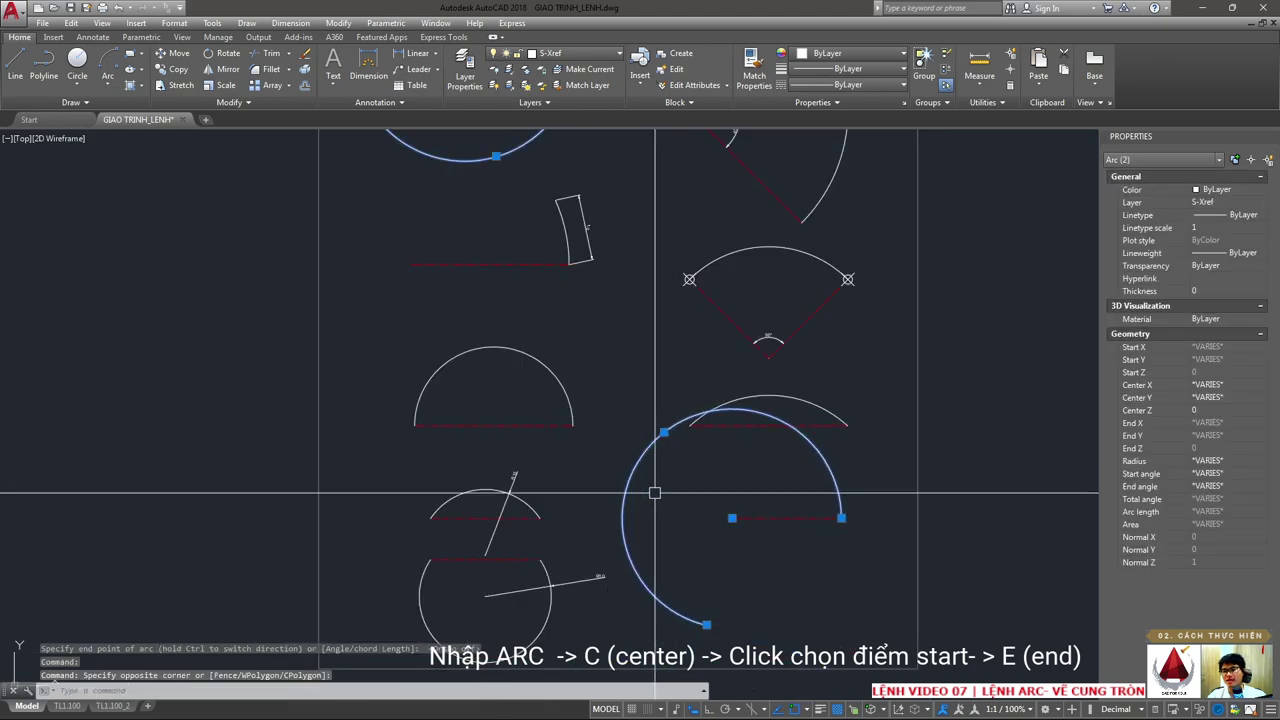
pyautogui.click(665, 434)
pyautogui.press('Escape')
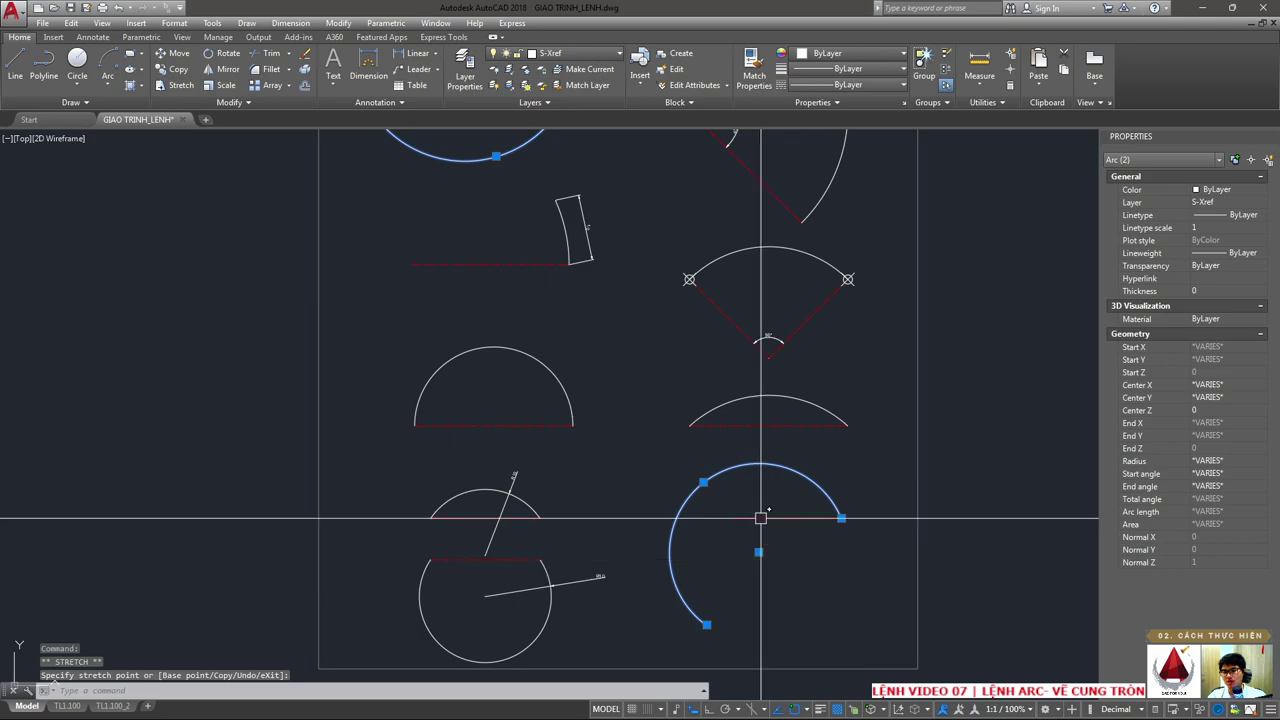
pyautogui.press('Escape')
pyautogui.scroll(-2, 748, 530)
pyautogui.scroll(2, 731, 480)
pyautogui.hotkey('ctrl', 'z')
# - Select the oversized lower arc and erase it with E
pyautogui.click(834, 514)
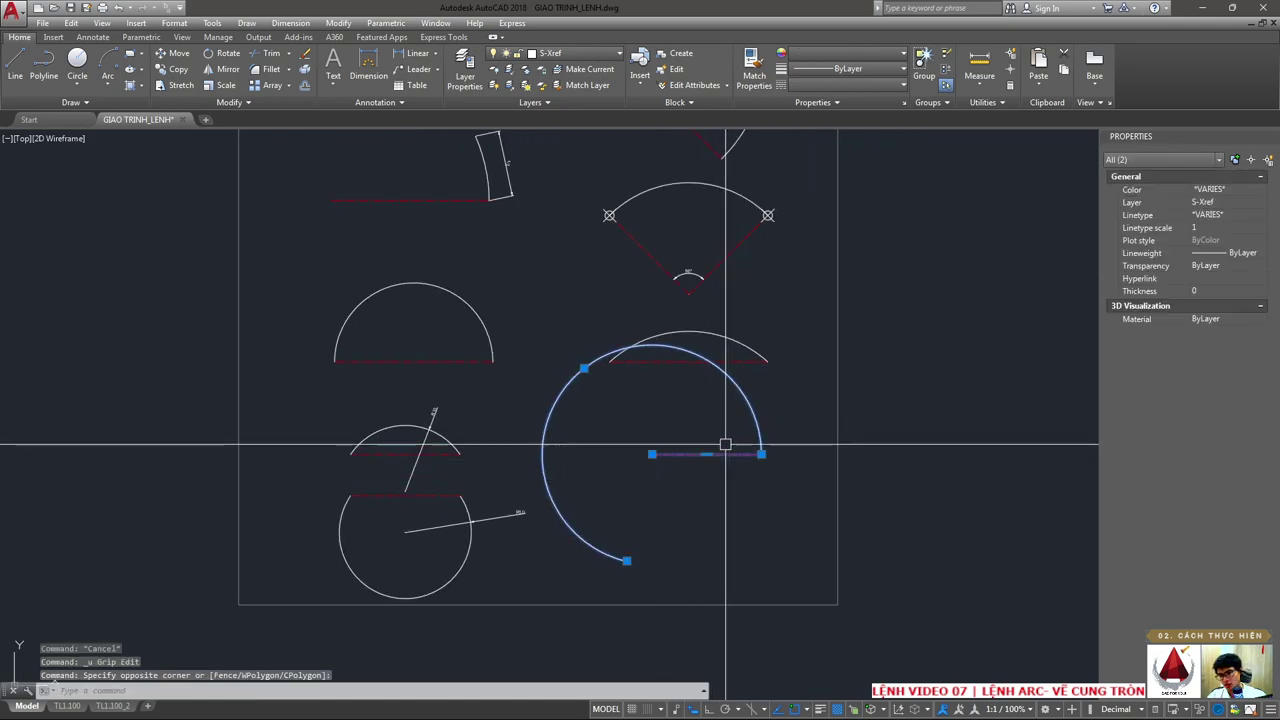
pyautogui.scroll(2, 713, 467)
pyautogui.moveTo(713, 467); pyautogui.dragTo(747, 397, button='middle')
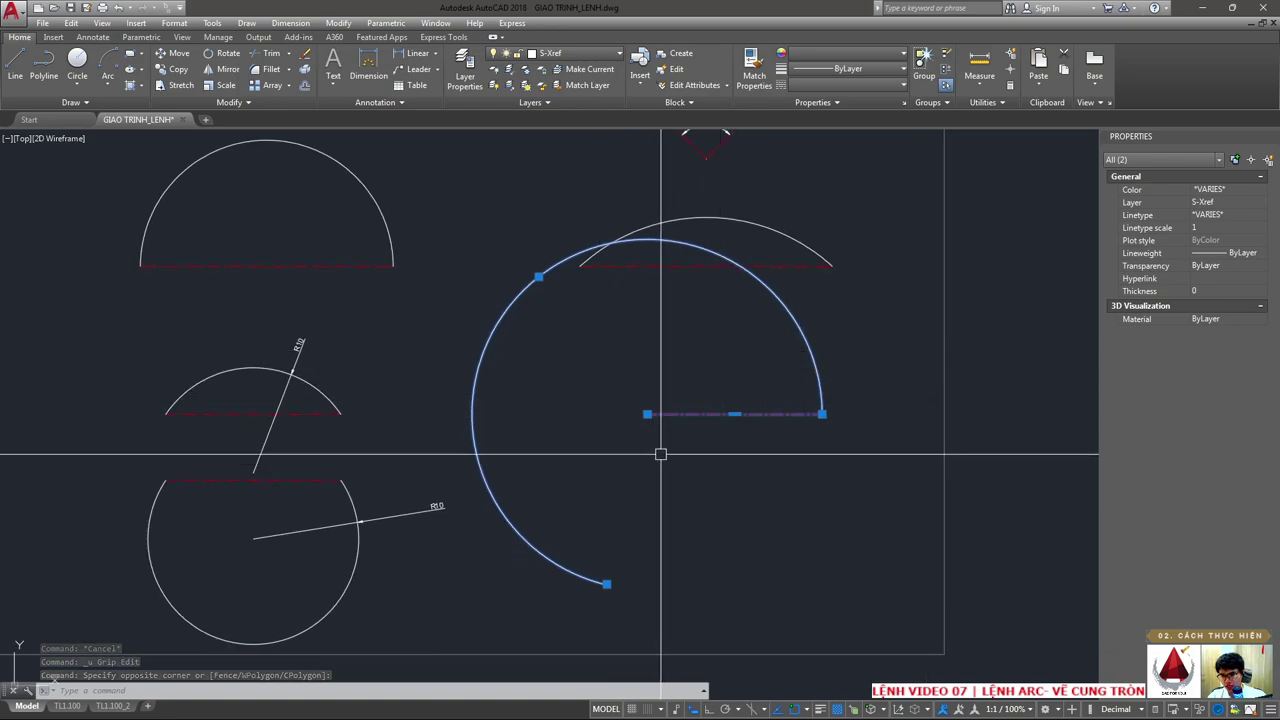
pyautogui.press('e')
pyautogui.press('Return')
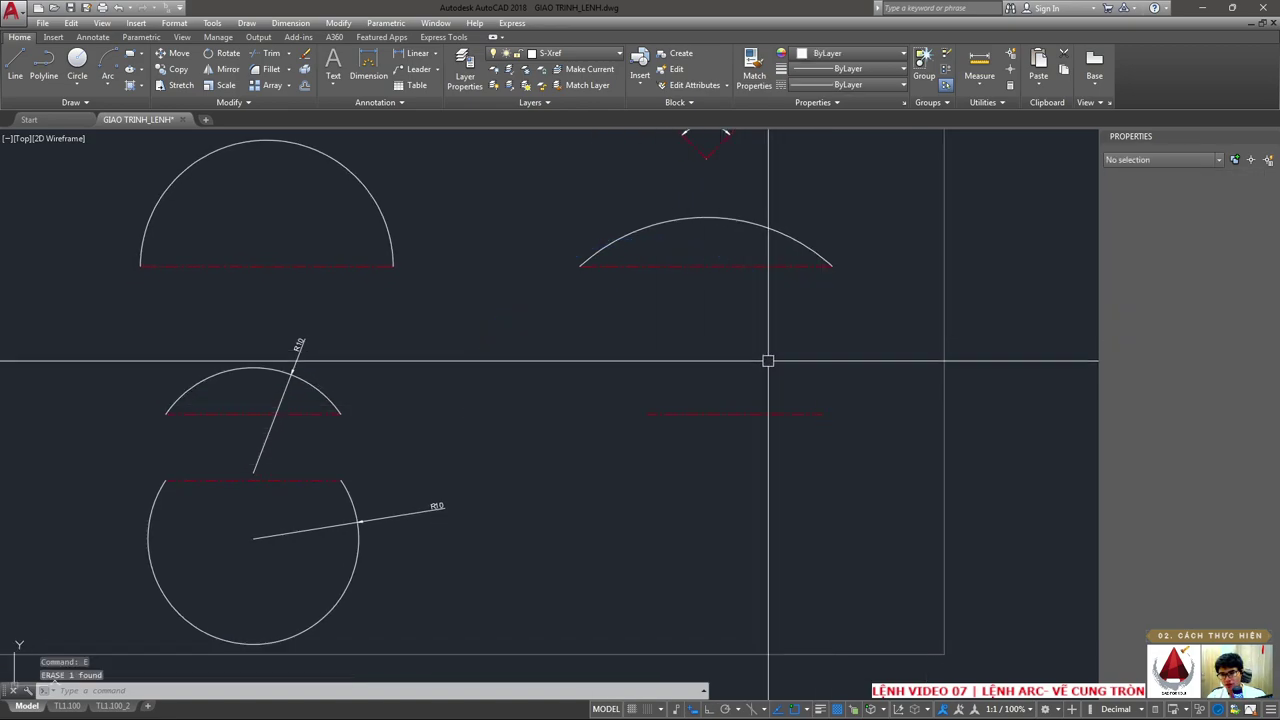
pyautogui.write('ac')
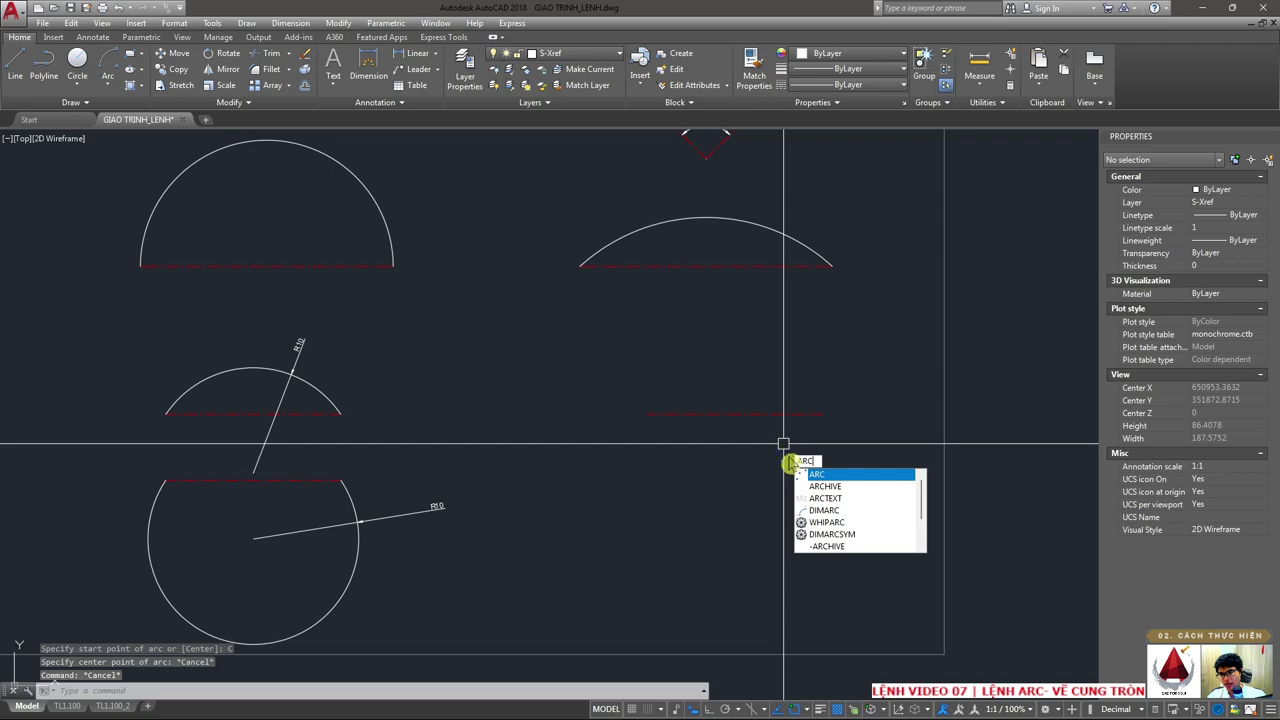
# - Draw a radius 16.6168, 40° arc from the red line's right end, centered at its left end
pyautogui.press('Return')
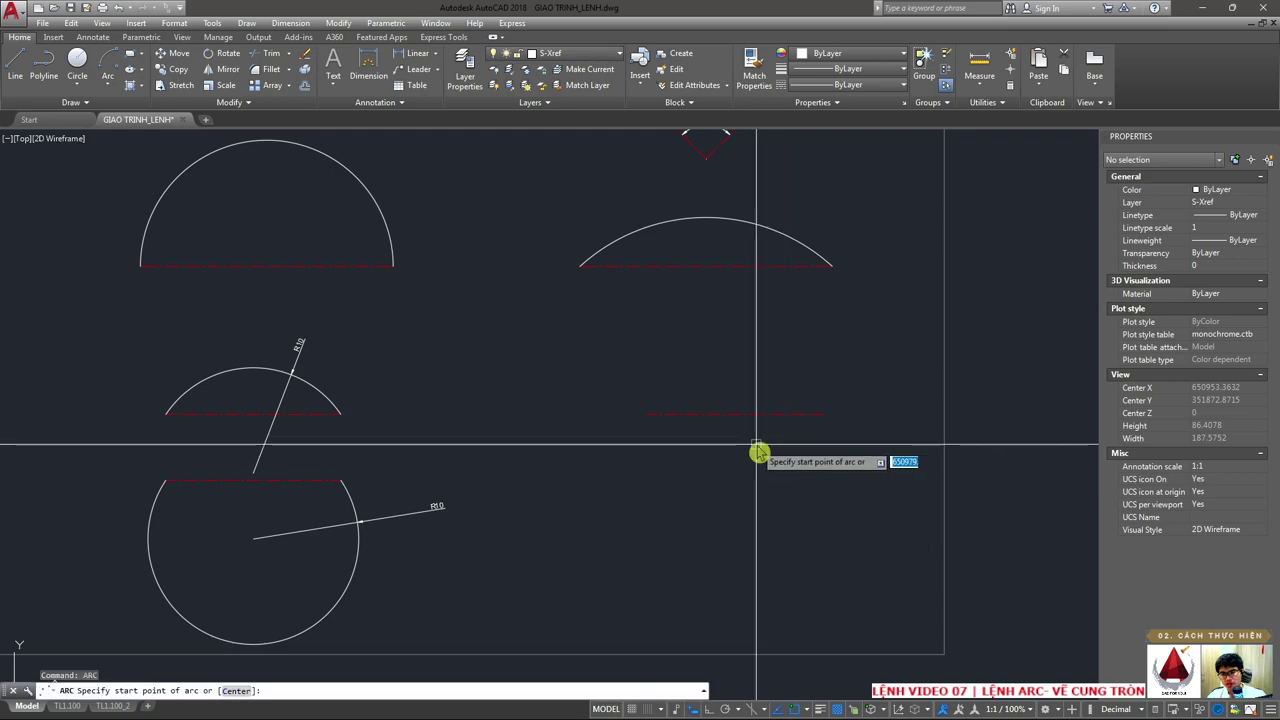
pyautogui.press('Return')
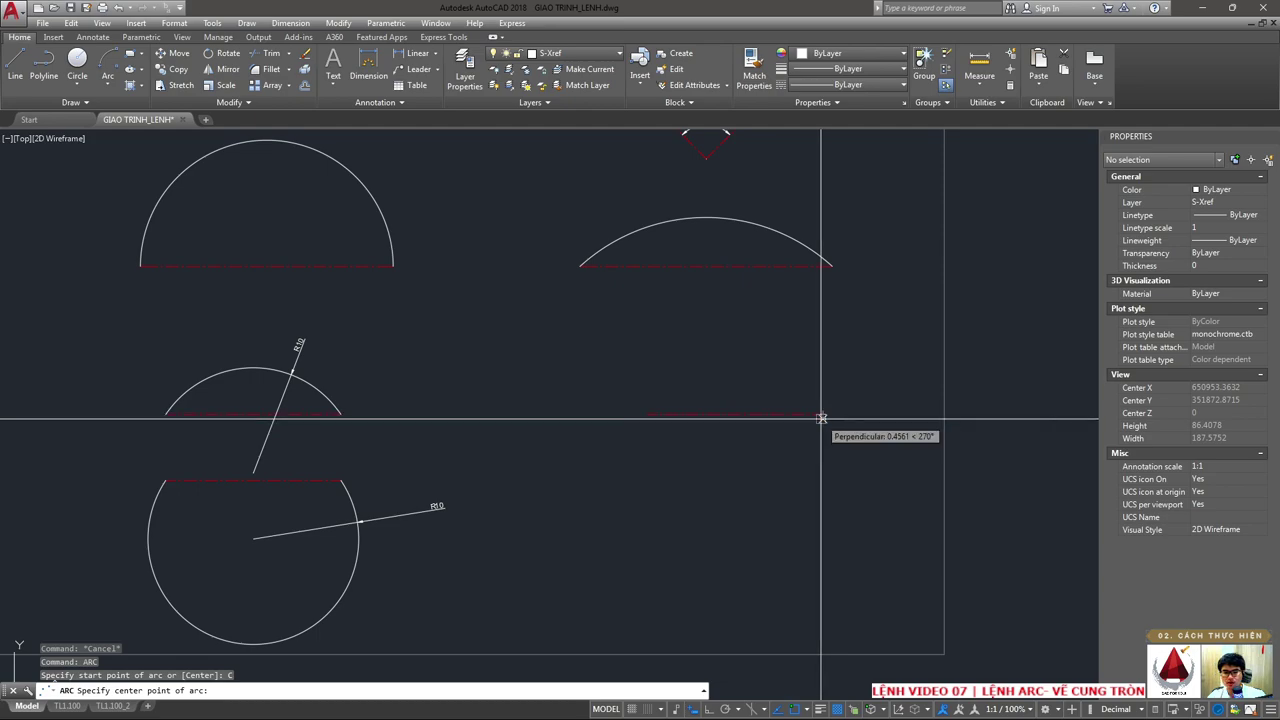
pyautogui.click(647, 414)
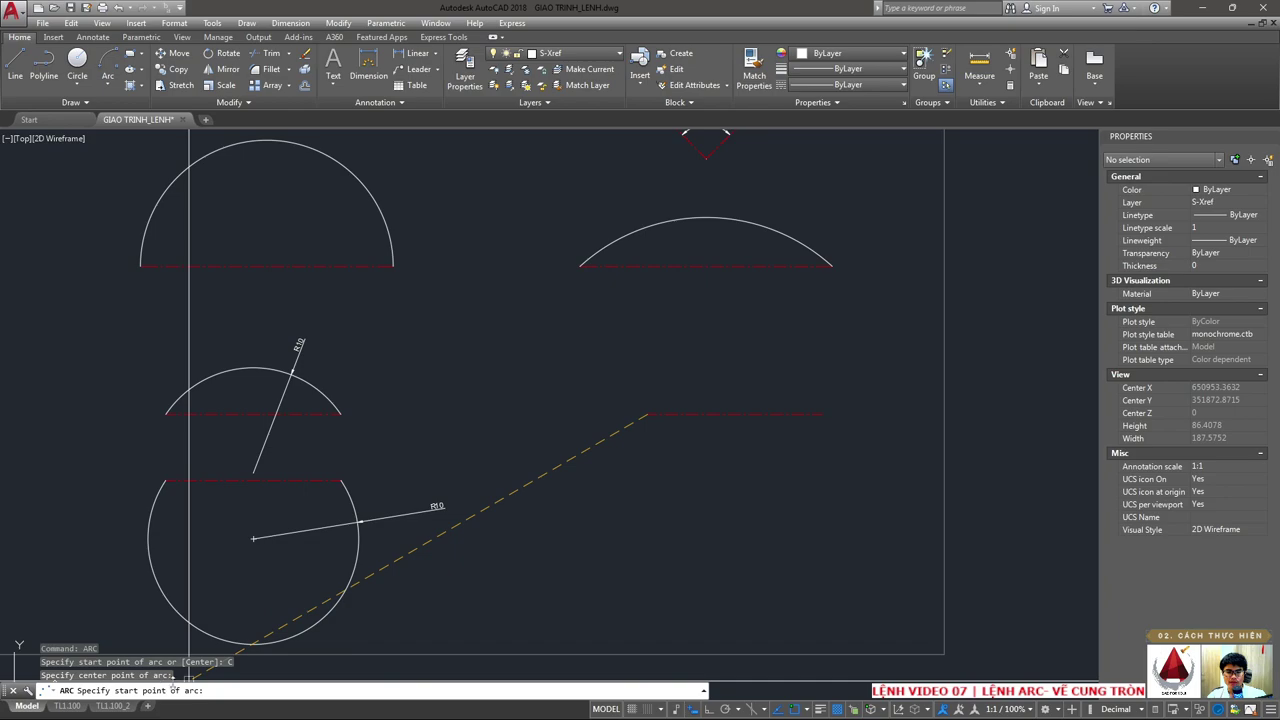
pyautogui.click(822, 414)
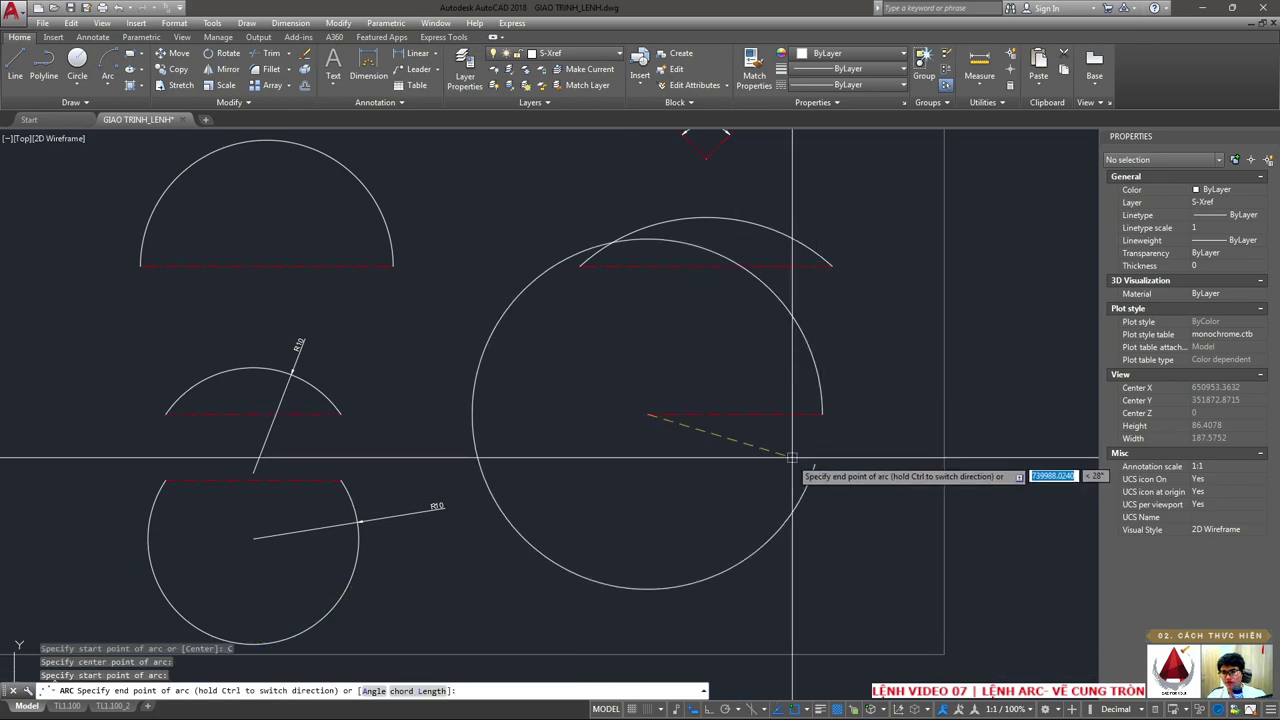
pyautogui.click(770, 518)
pyautogui.click(818, 450)
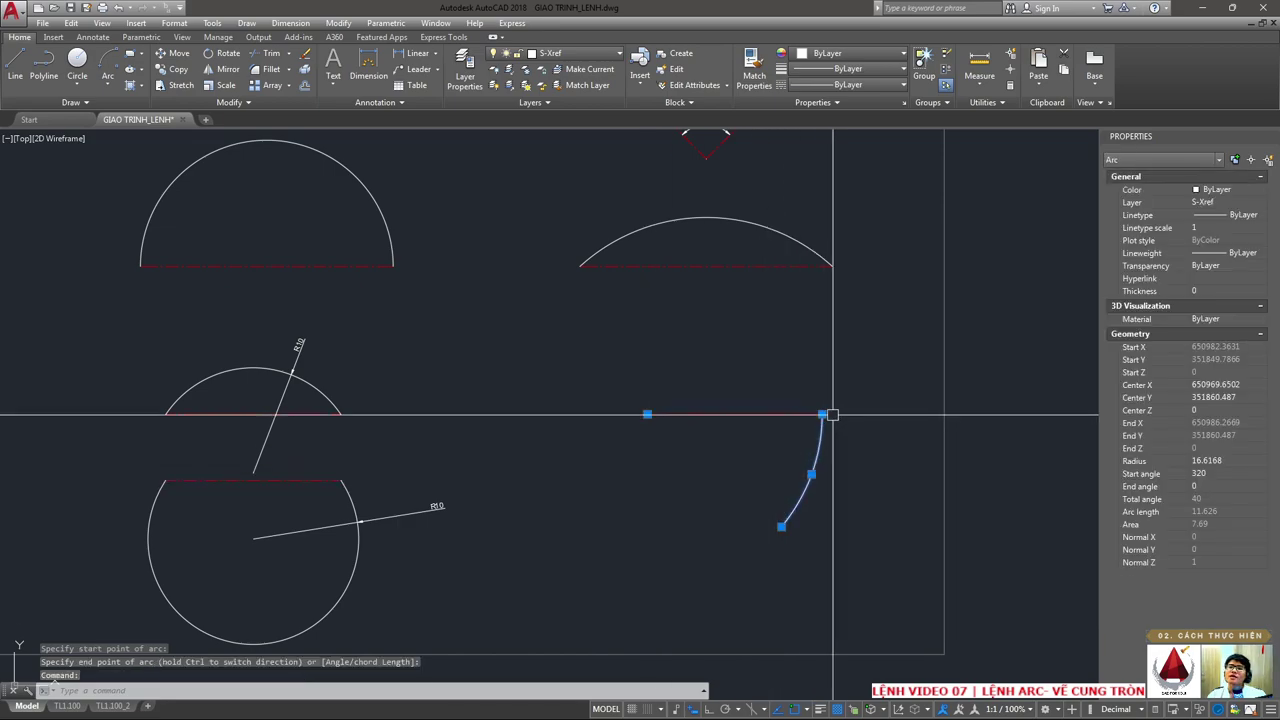
pyautogui.moveTo(650, 412); pyautogui.dragTo(714, 443)
pyautogui.moveTo(800, 410)
pyautogui.mouseDown()
pyautogui.moveTo(738, 505)
pyautogui.moveTo(789, 551)
pyautogui.mouseUp()
pyautogui.scroll(-3, 700, 520)
pyautogui.scroll(4, 536, 269)
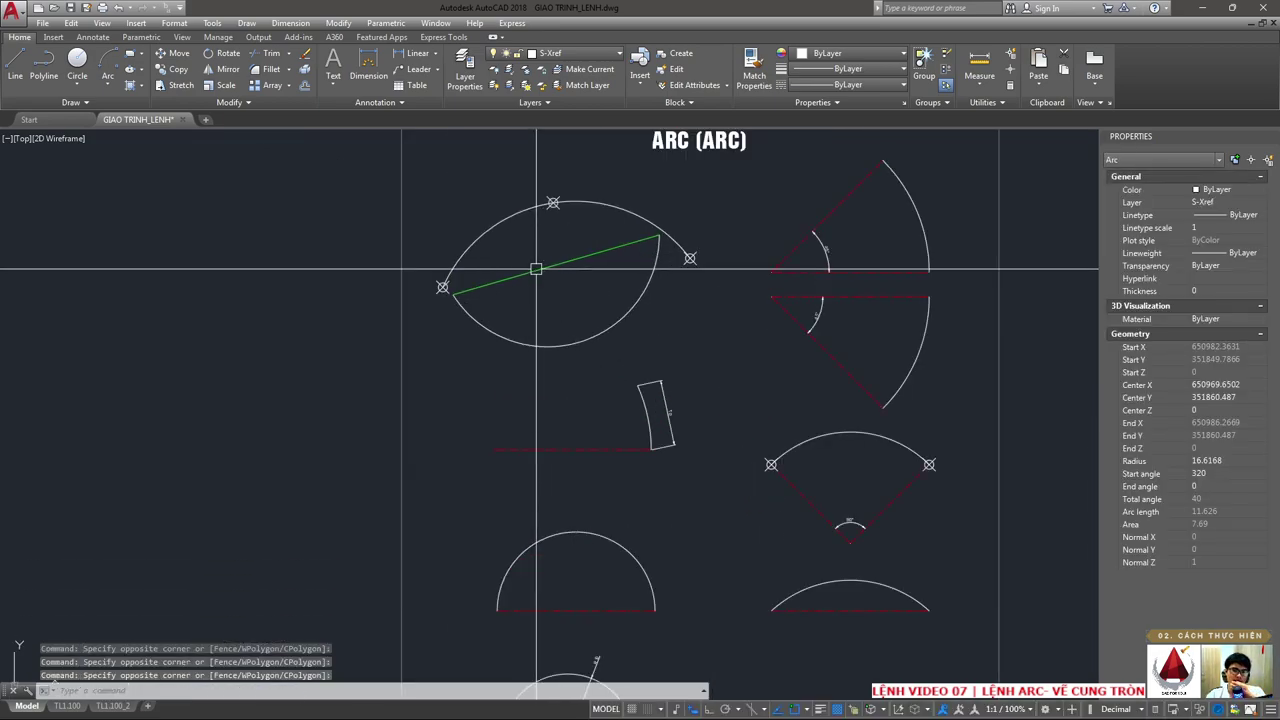
pyautogui.scroll(-2, 536, 269)
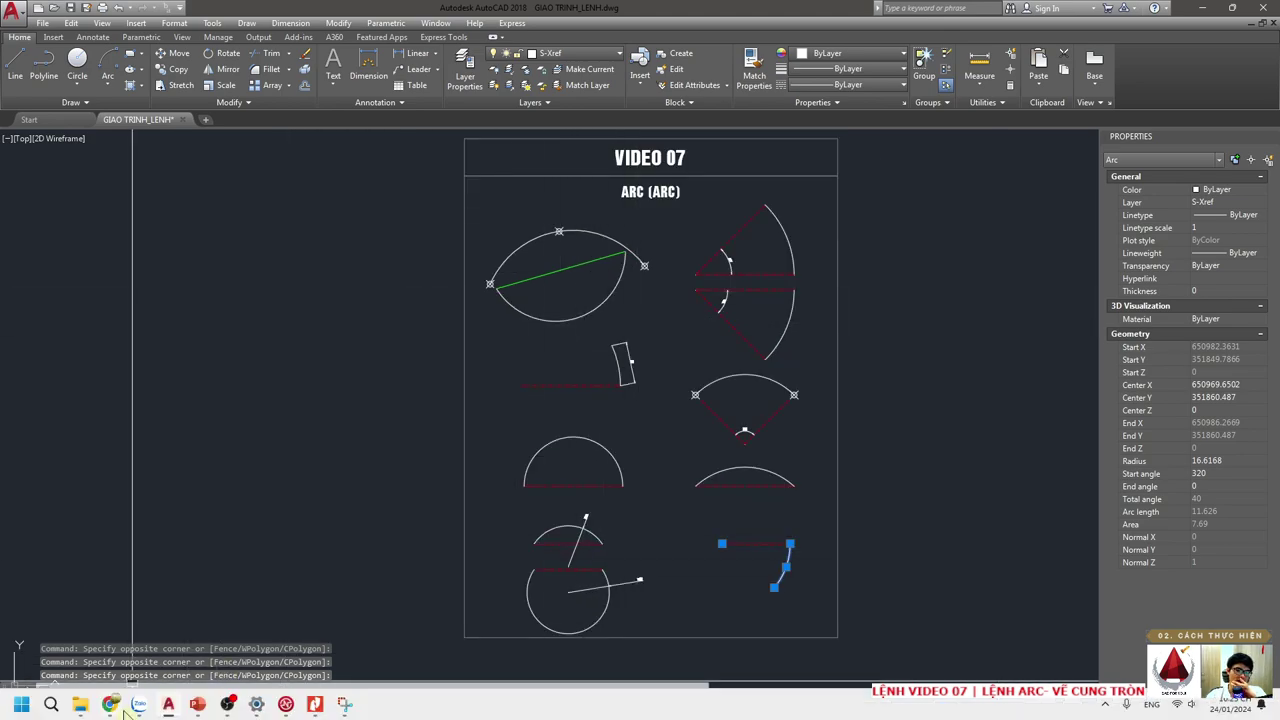
pyautogui.click(198, 705)
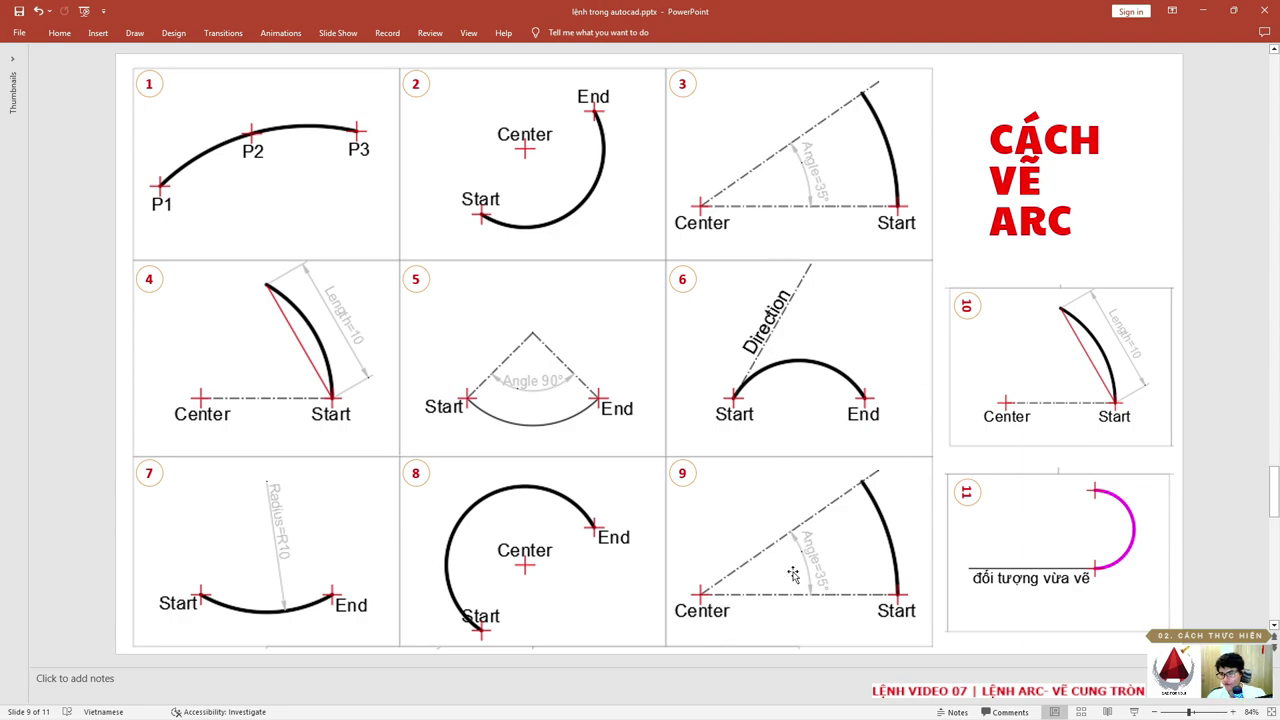
pyautogui.click(1202, 10)
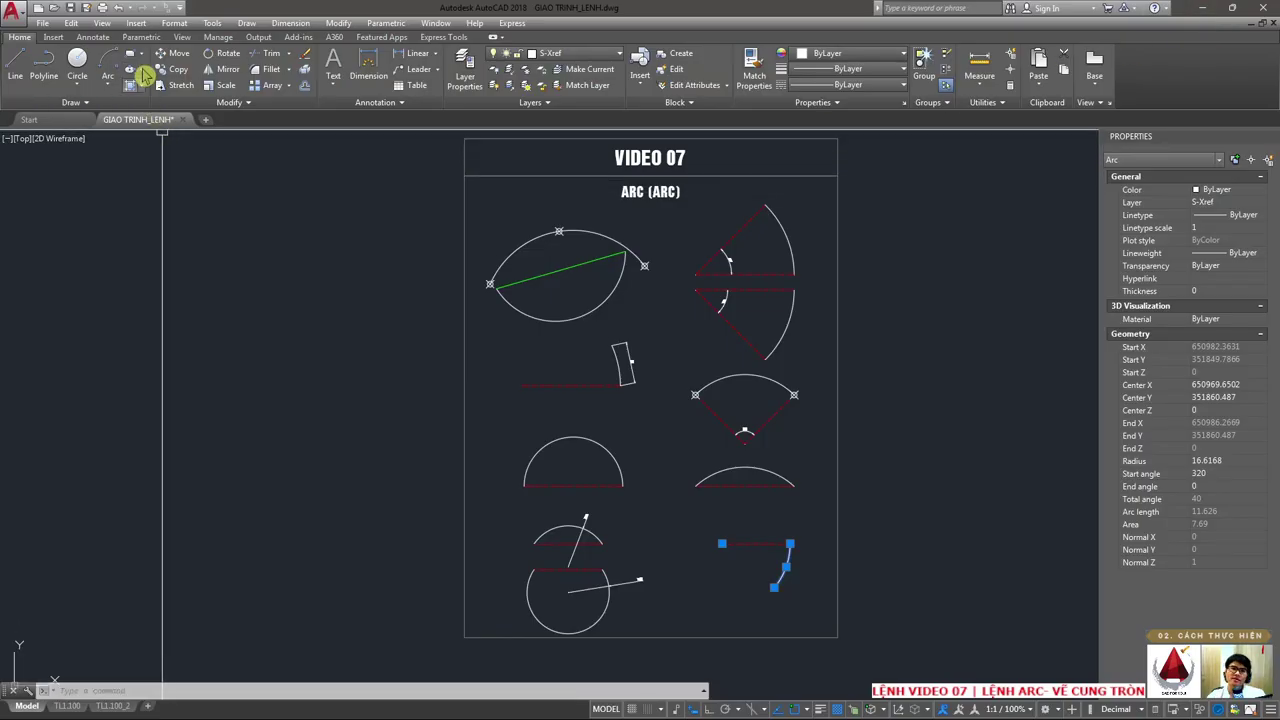
# - Look over the arc methods list, cancel the stretch and turn Ortho on
pyautogui.click(106, 82)
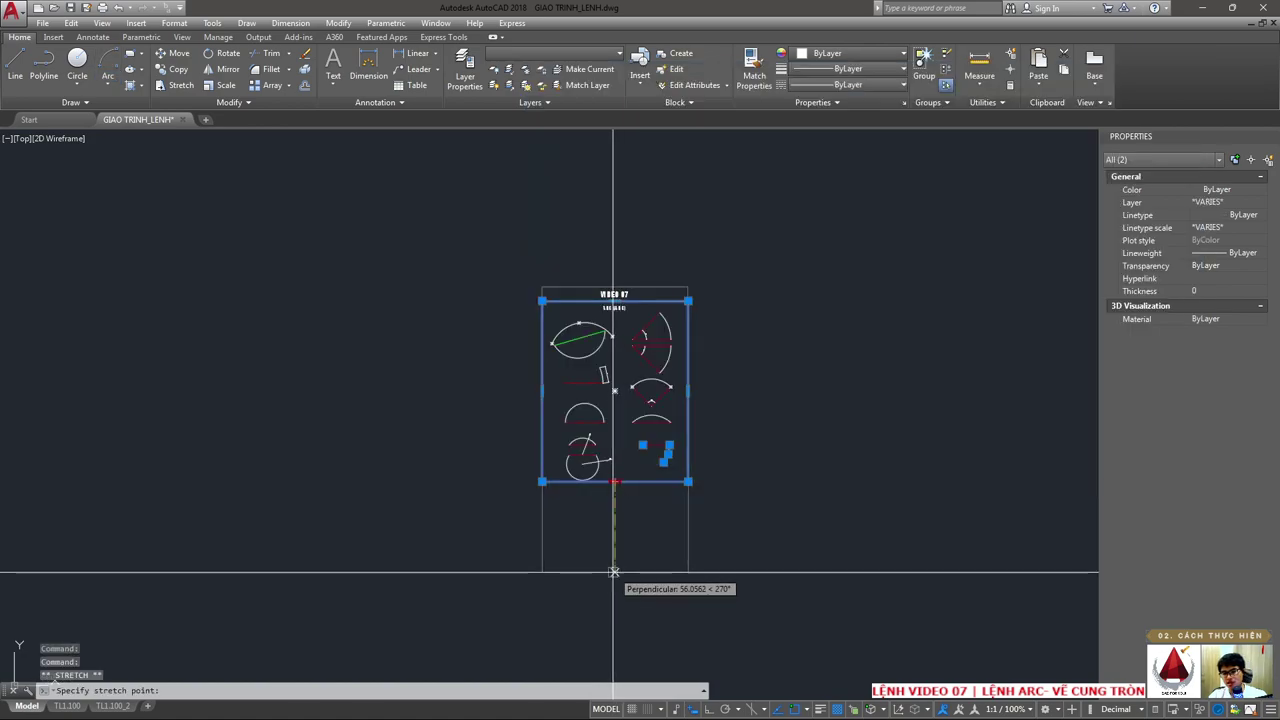
pyautogui.press('F8')
pyautogui.press('Escape')
pyautogui.scroll(5, 651, 523)
pyautogui.scroll(3, 677, 420)
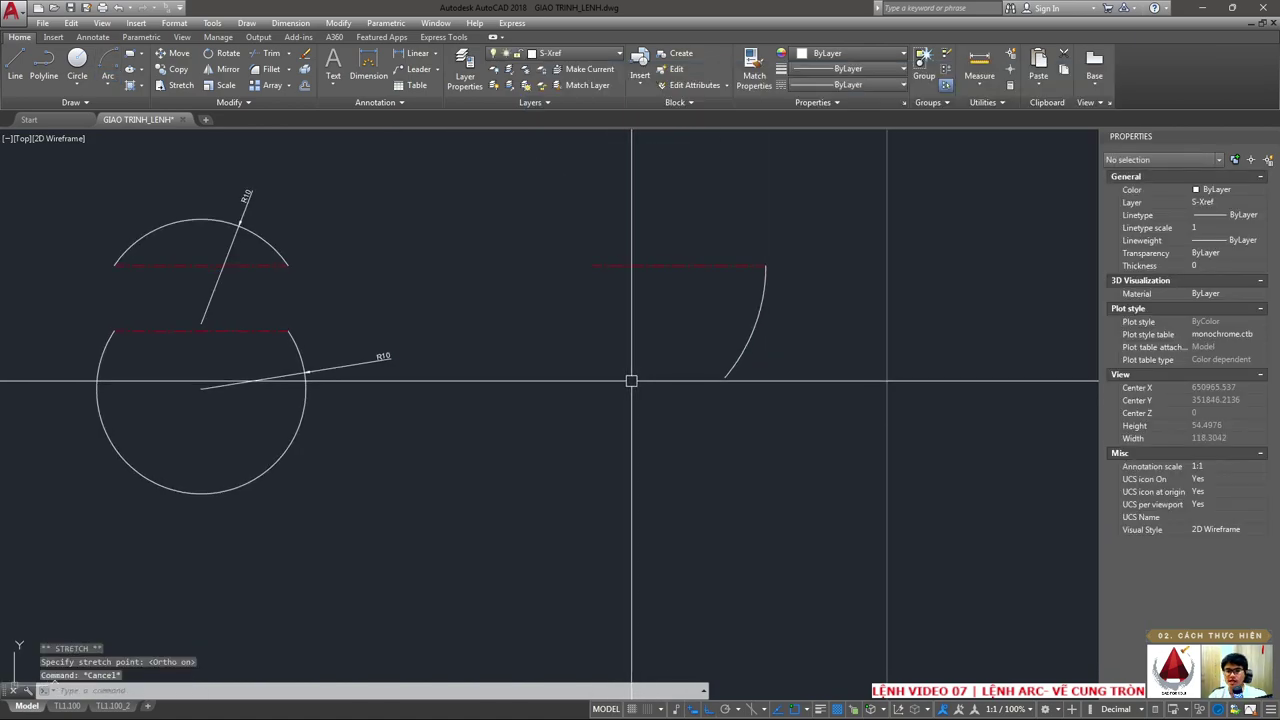
# - Copy the top red line straight down to make a new baseline
pyautogui.write('co')
pyautogui.press('space')
pyautogui.press('Return')
pyautogui.click(700, 267)
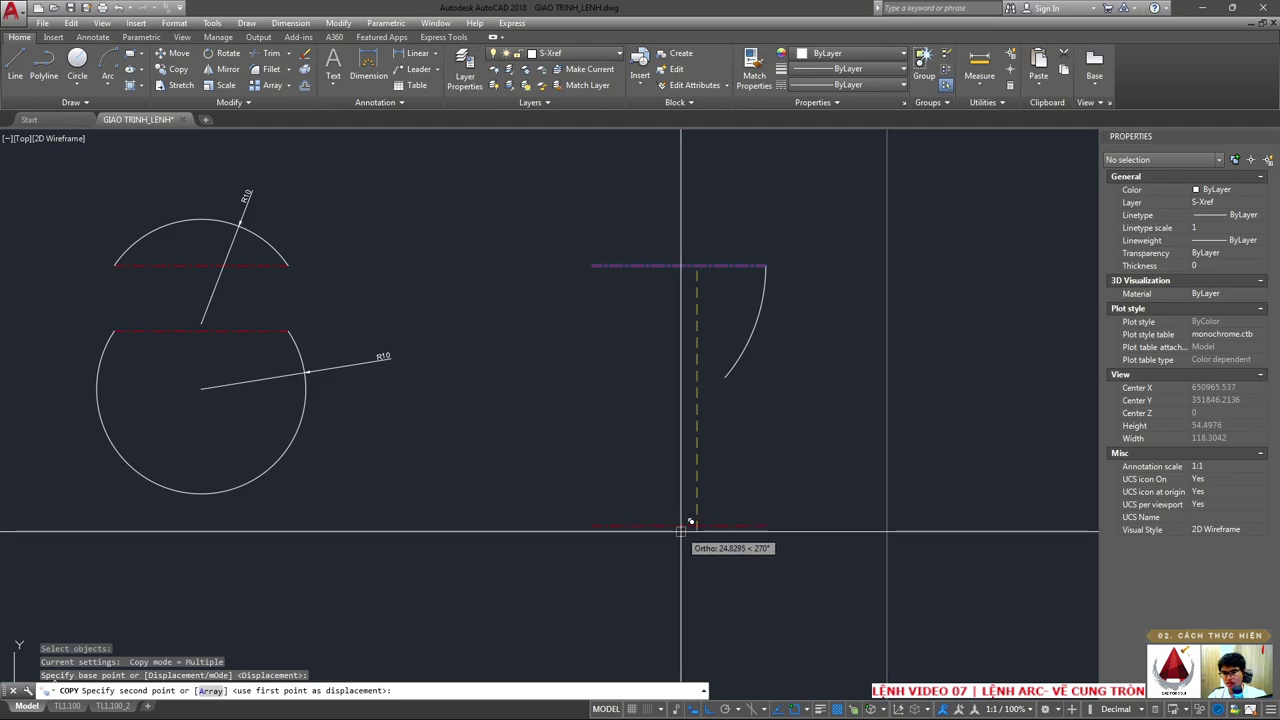
pyautogui.click(685, 527)
pyautogui.press('Escape')
pyautogui.write('ar')
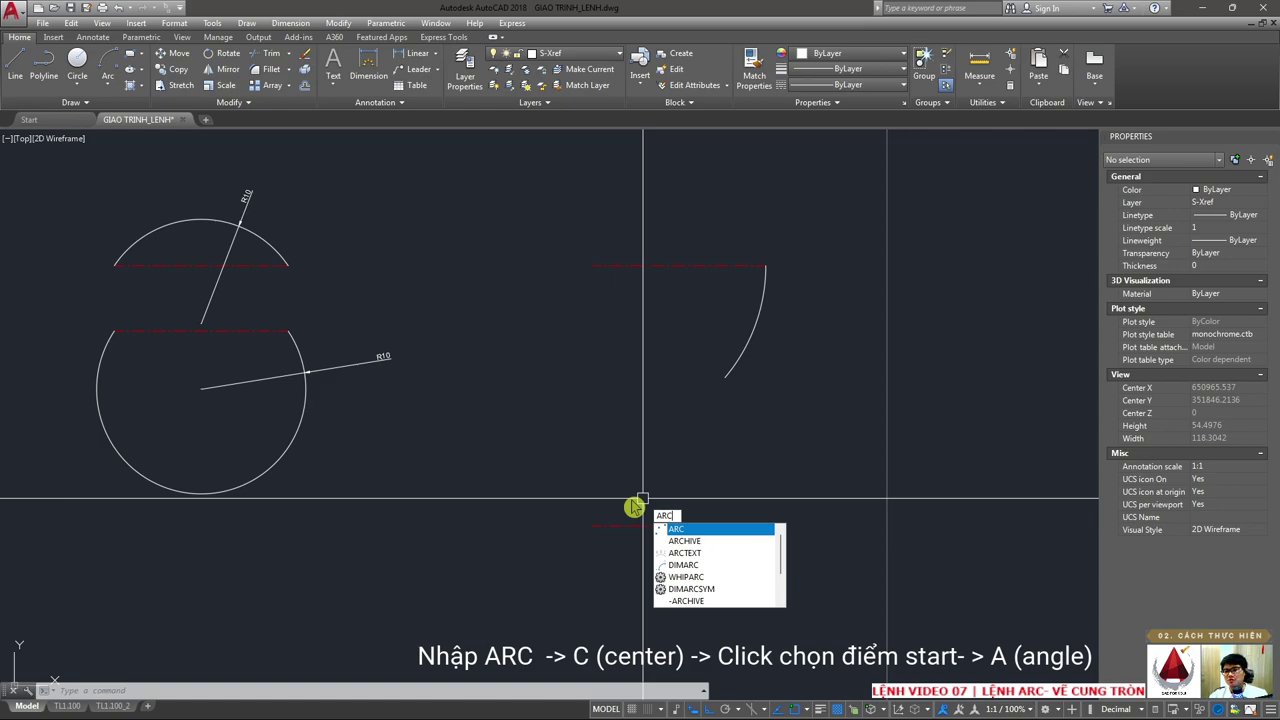
# - Draw a center–start–angle arc on the copied line with a 45° included angle
pyautogui.click(676, 534)
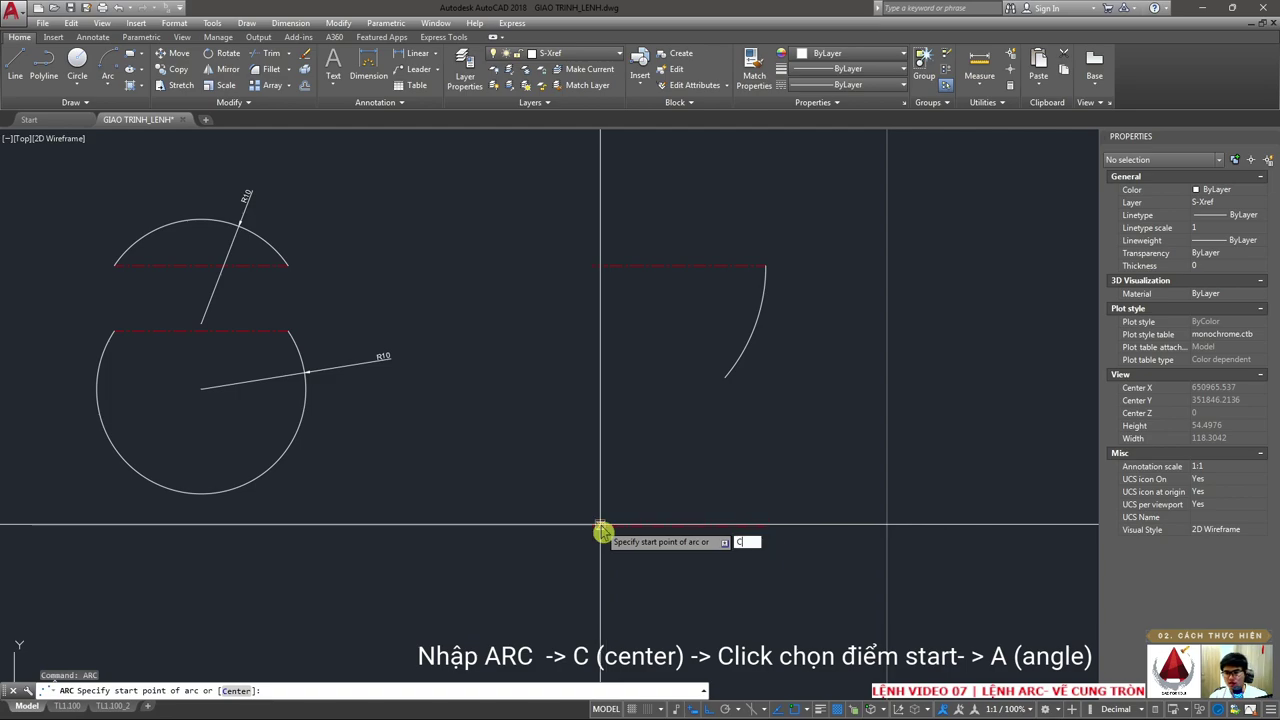
pyautogui.write('c')
pyautogui.press('Return')
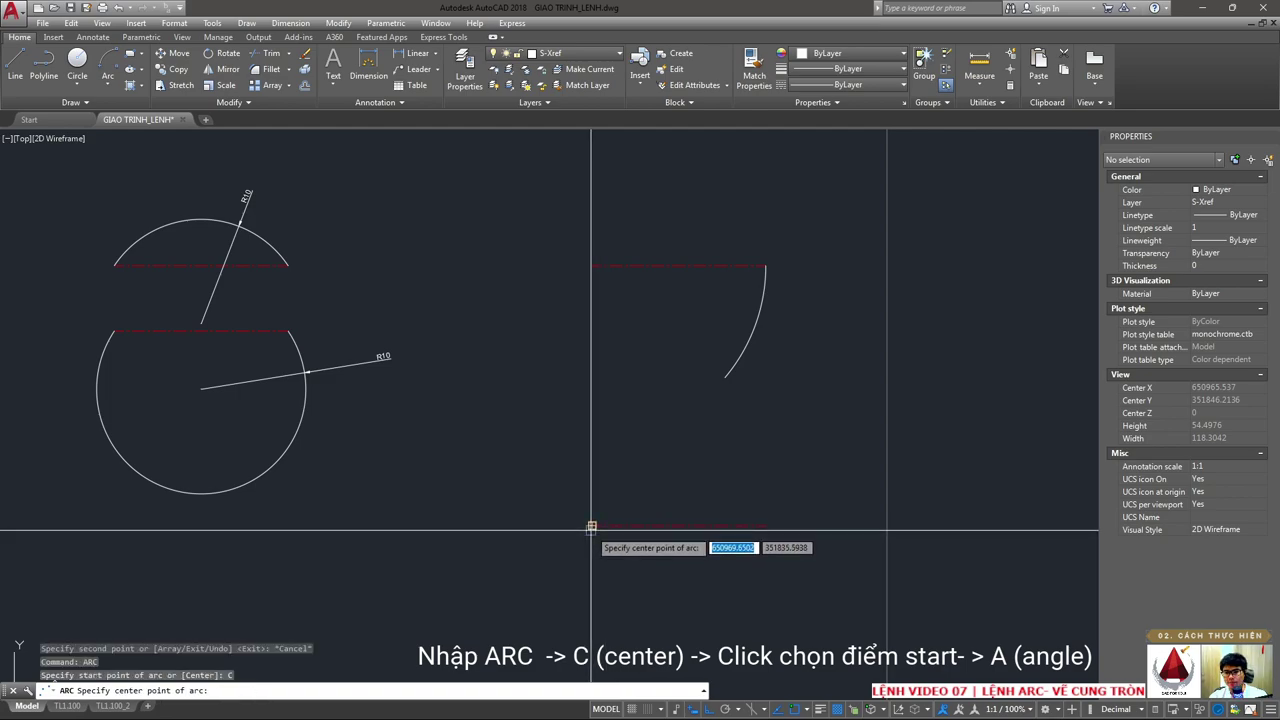
pyautogui.click(591, 525)
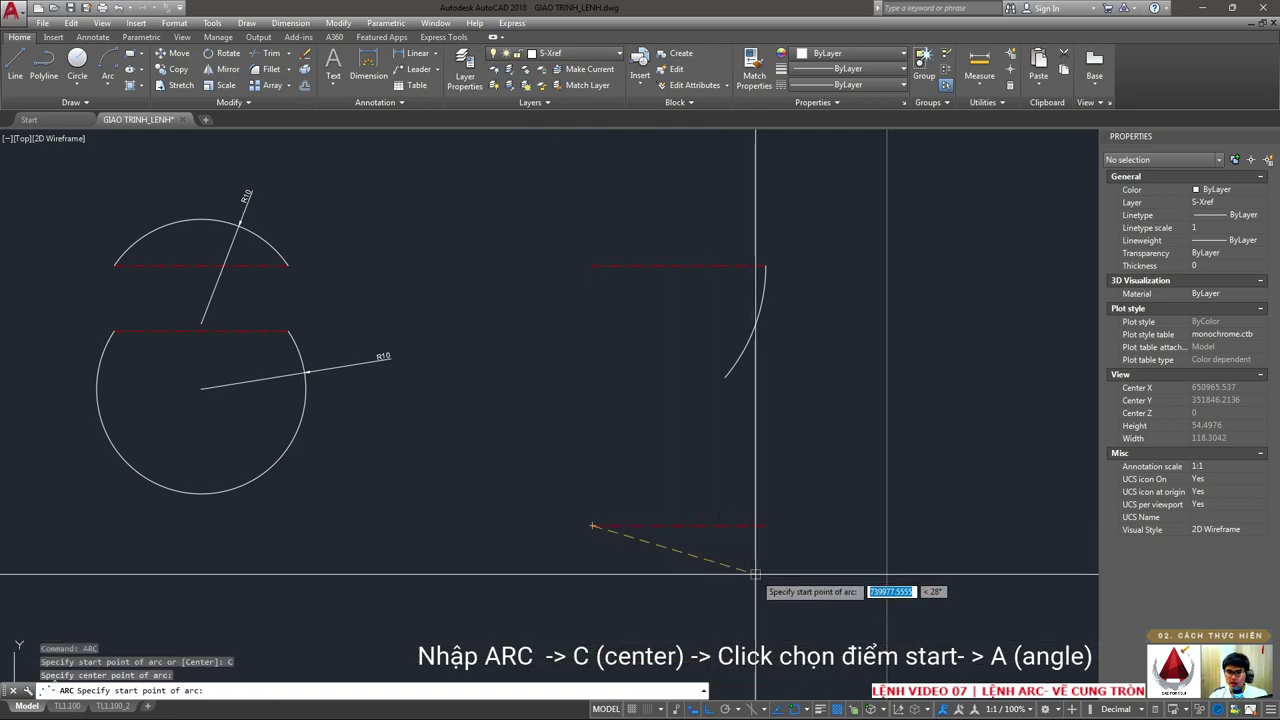
pyautogui.click(766, 525)
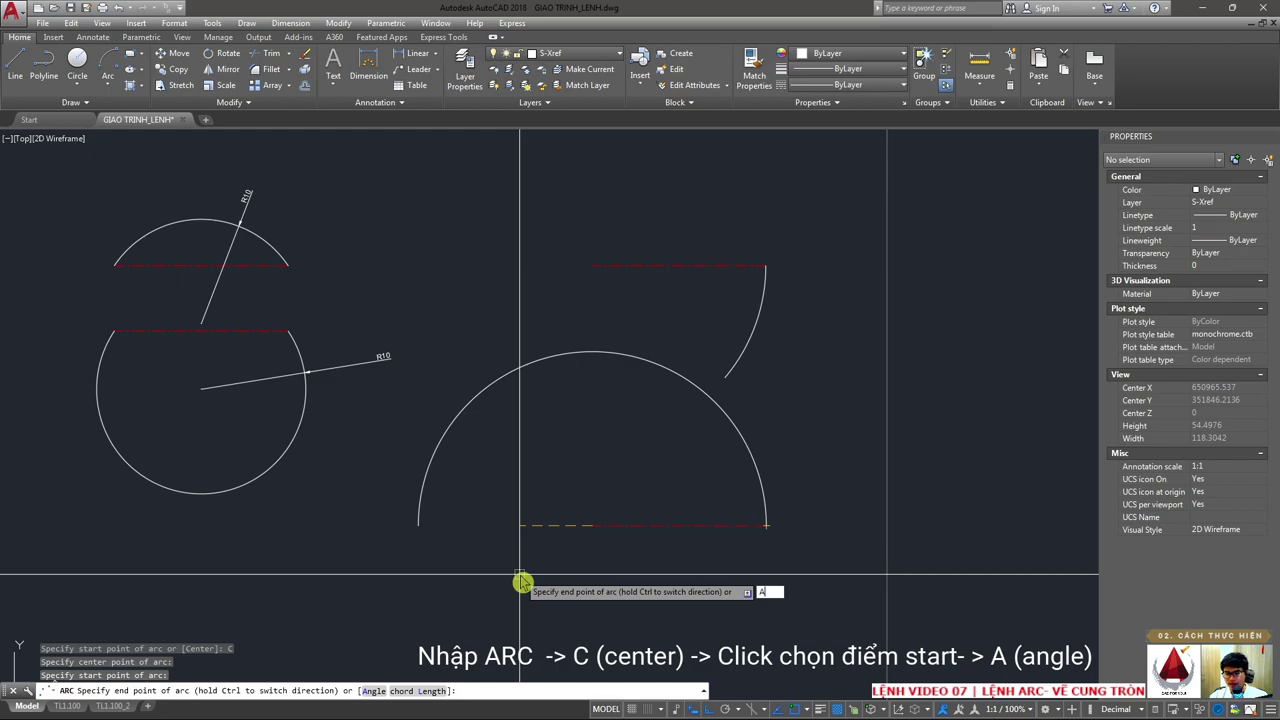
pyautogui.write('A')
pyautogui.press('Return')
pyautogui.press('F8')
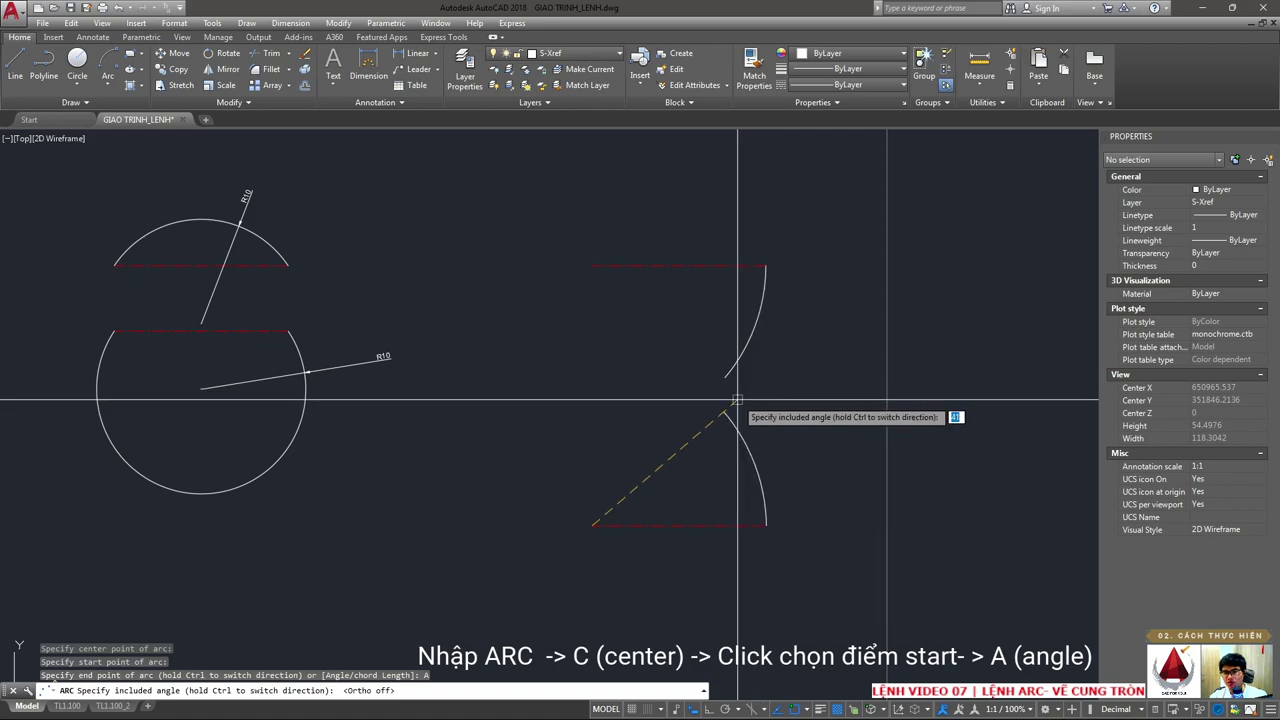
pyautogui.press('Return')
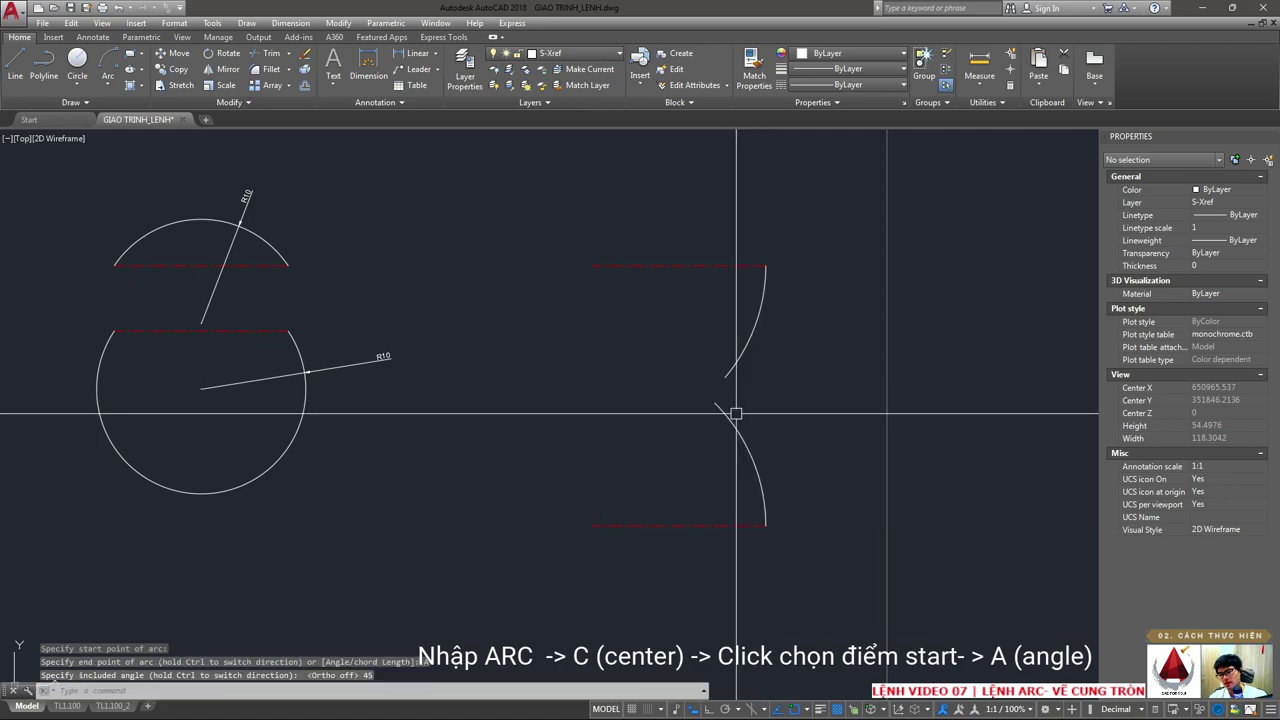
# - Select the new 45° arc and the lower arc example with its lines
pyautogui.scroll(-4, 734, 409)
pyautogui.click(705, 160)
pyautogui.scroll(3, 675, 149)
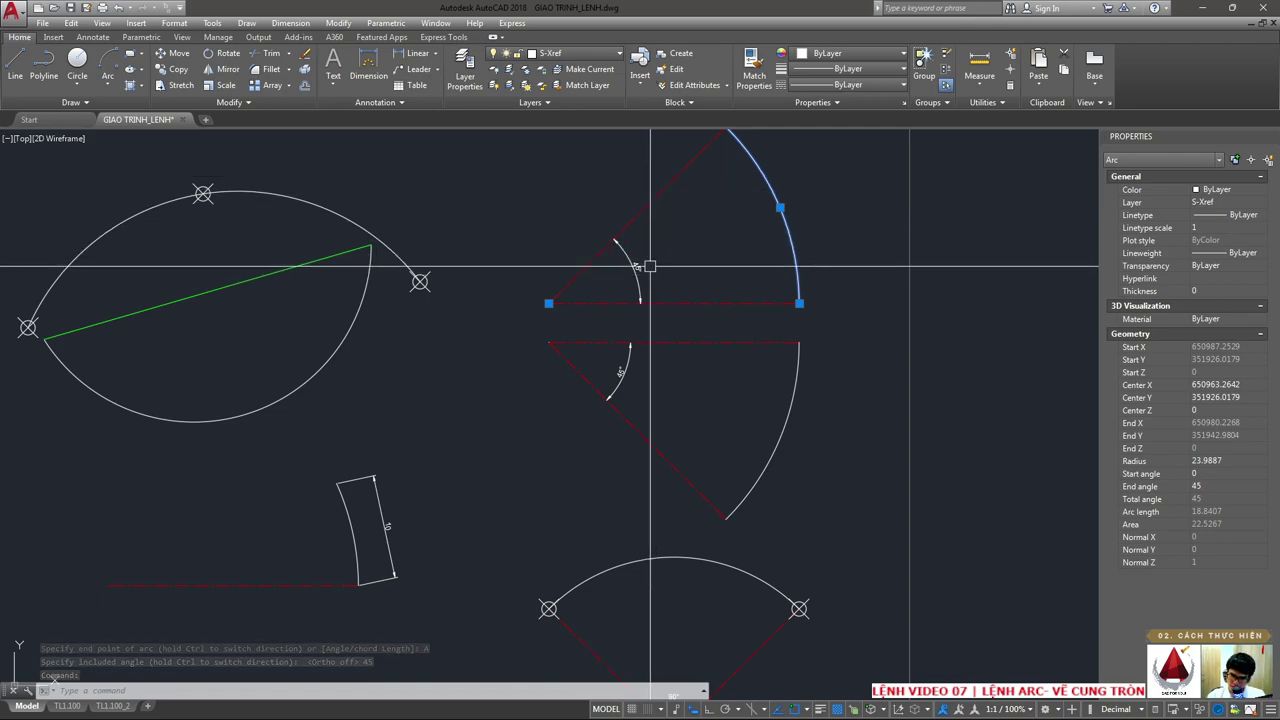
pyautogui.scroll(-5, 660, 270)
pyautogui.scroll(5, 643, 491)
pyautogui.click(600, 466)
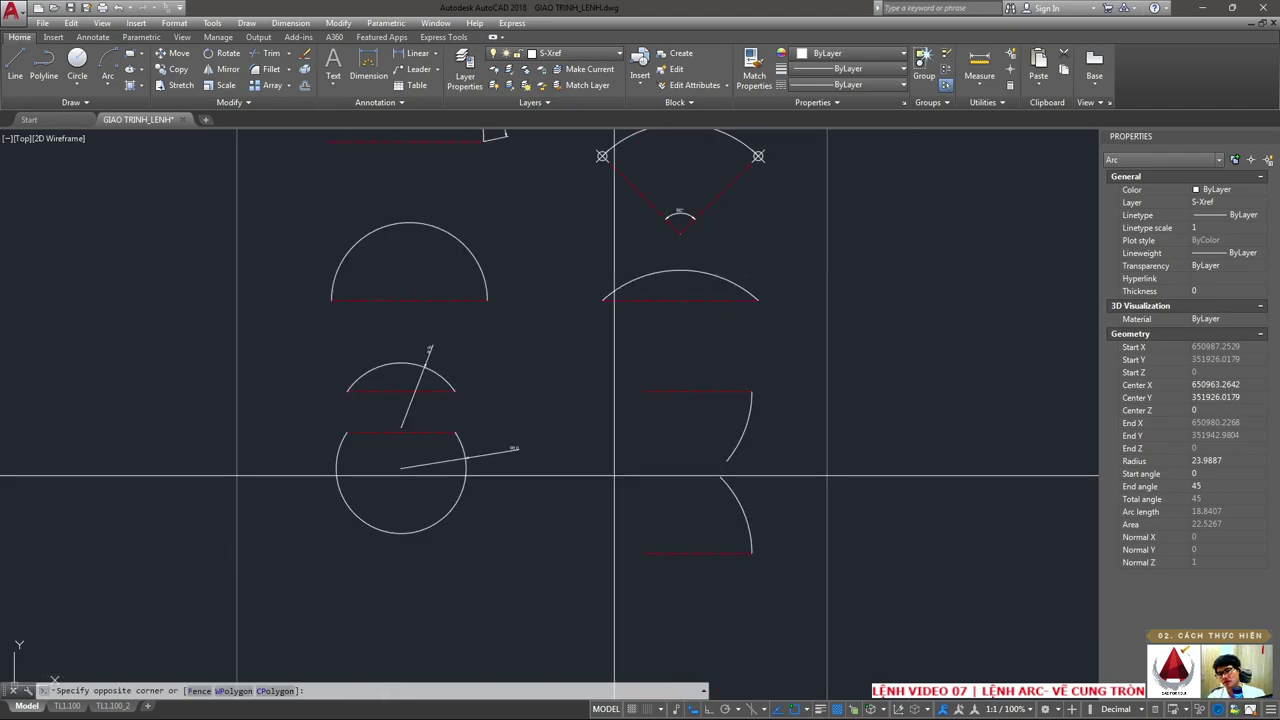
pyautogui.click(757, 609)
pyautogui.moveTo(678, 362); pyautogui.dragTo(678, 488, button='middle')
pyautogui.scroll(-5, 678, 488)
pyautogui.scroll(5, 691, 371)
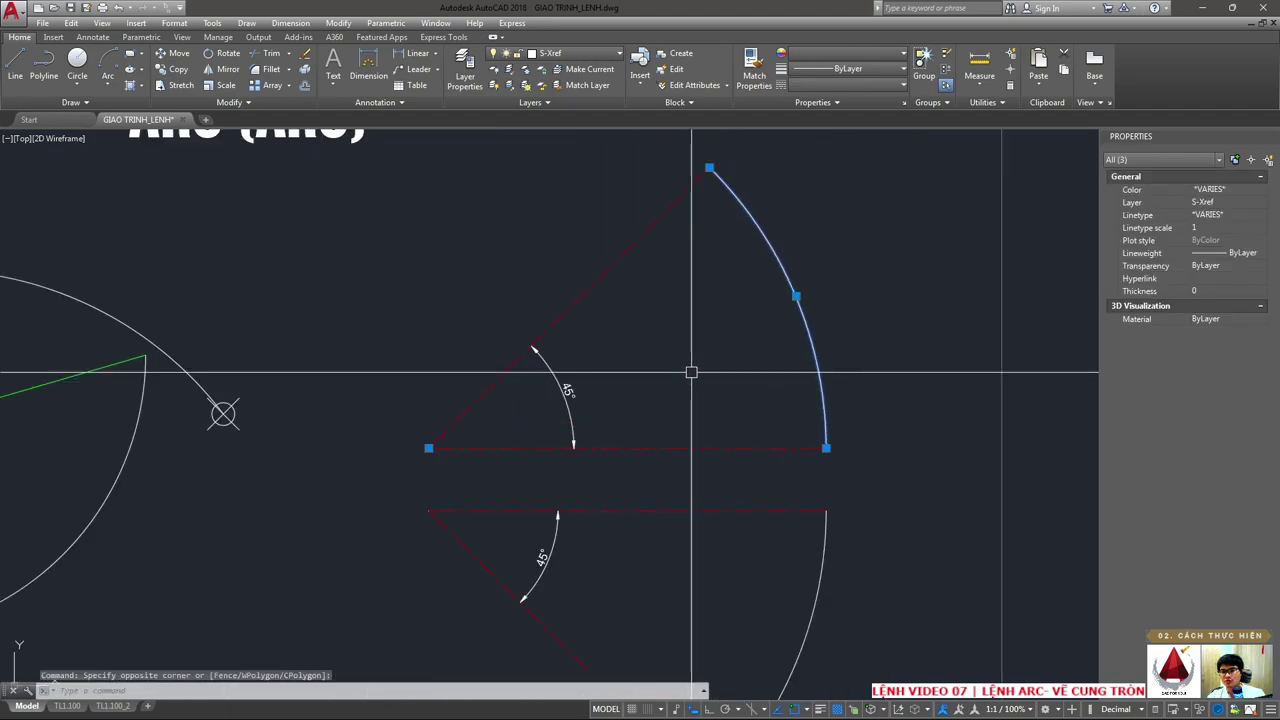
# - Window-select the 45° sector's arc, lines and dimension, clear it, and show the arc methods slide
pyautogui.press('Escape')
pyautogui.scroll(2, 691, 371)
pyautogui.moveTo(870, 470); pyautogui.dragTo(426, 293)
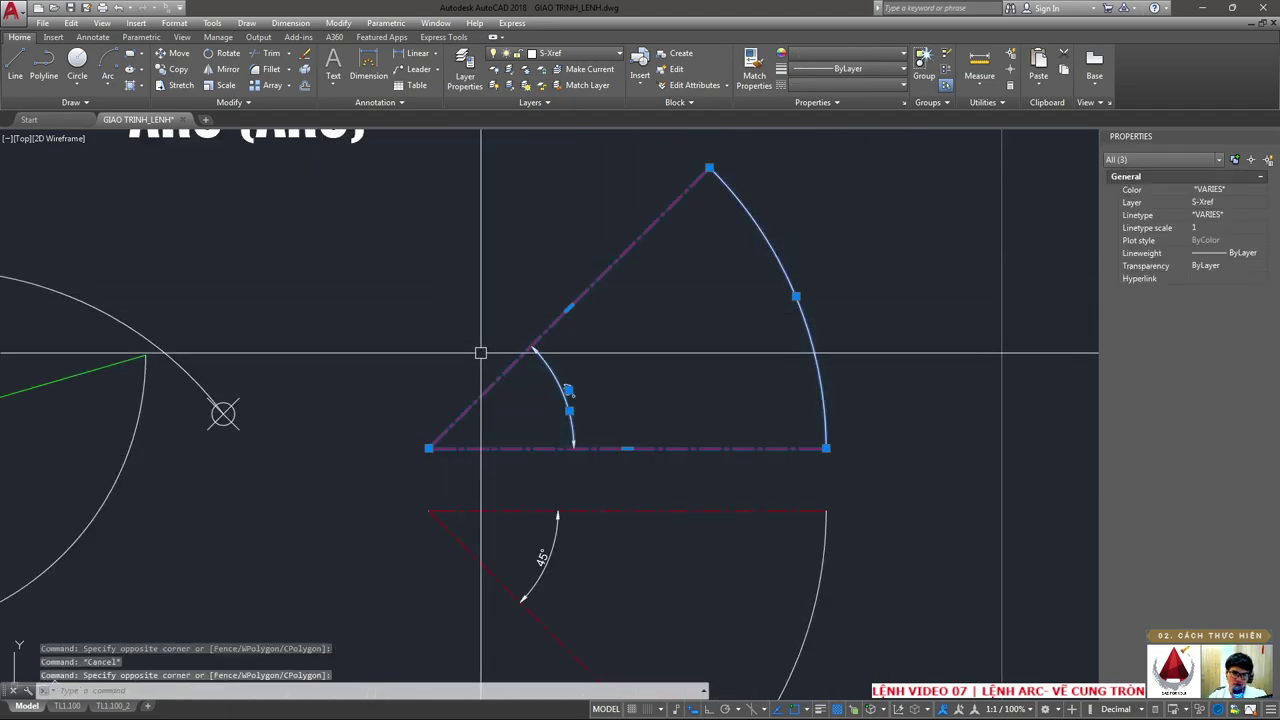
pyautogui.scroll(-3, 481, 352)
pyautogui.scroll(-2, 623, 323)
pyautogui.scroll(5, 571, 386)
pyautogui.press('Escape')
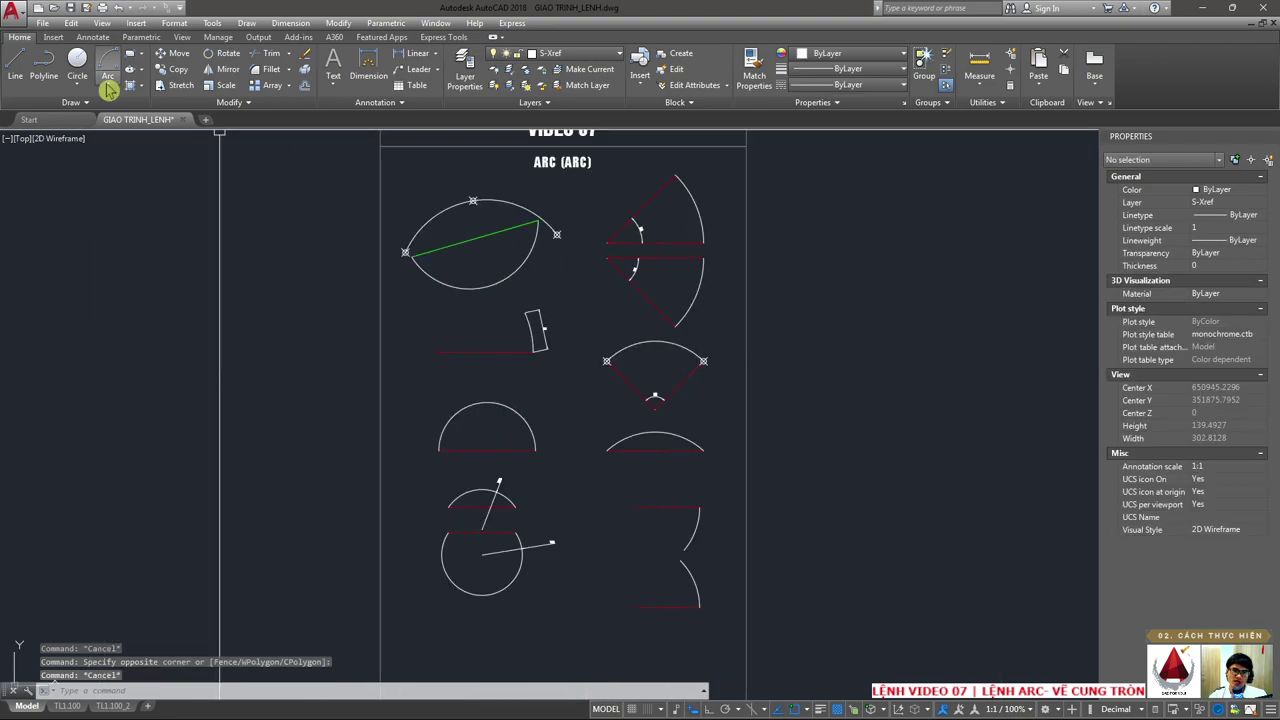
pyautogui.click(108, 80)
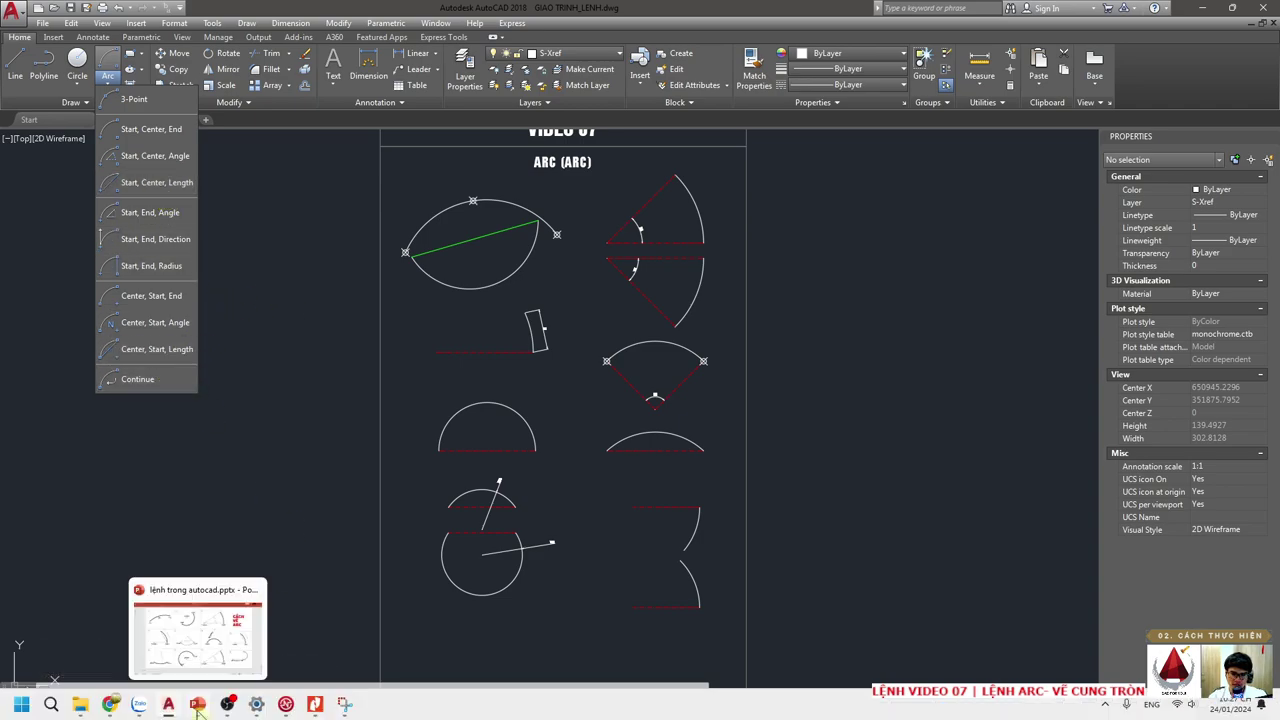
pyautogui.click(201, 710)
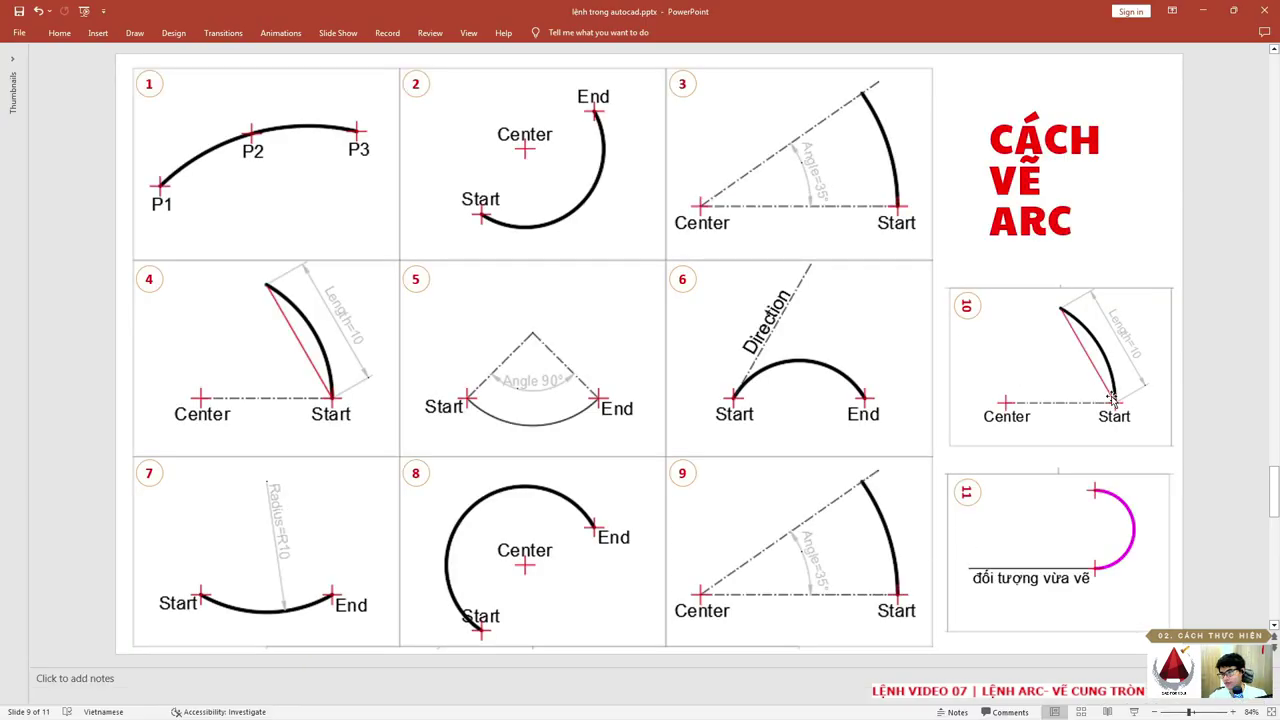
# - Minimize the PowerPoint arc-methods slide and return to the AutoCAD drawing
pyautogui.click(1210, 12)
pyautogui.click(107, 84)
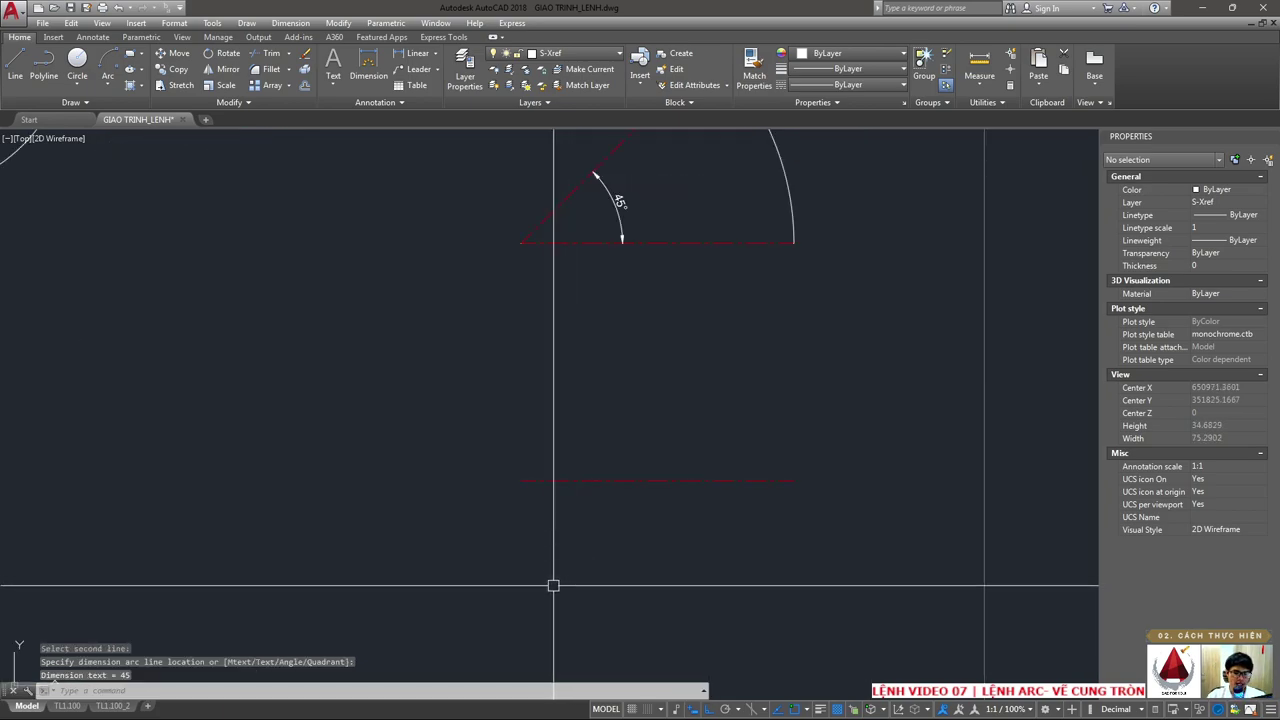
# - Draw a center–start–length arc on the red line with chord length 10
pyautogui.write('ARC')
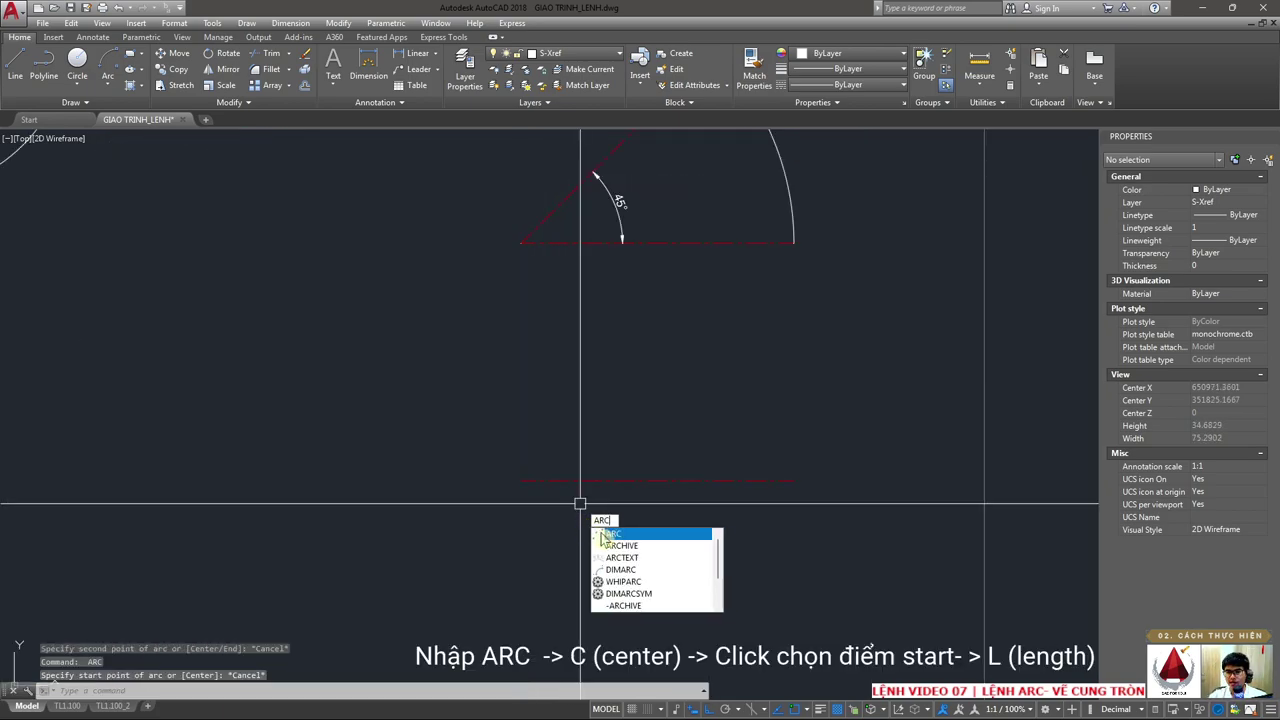
pyautogui.press('Return')
pyautogui.moveTo(540, 514); pyautogui.dragTo(514, 400, button='middle')
pyautogui.write('C')
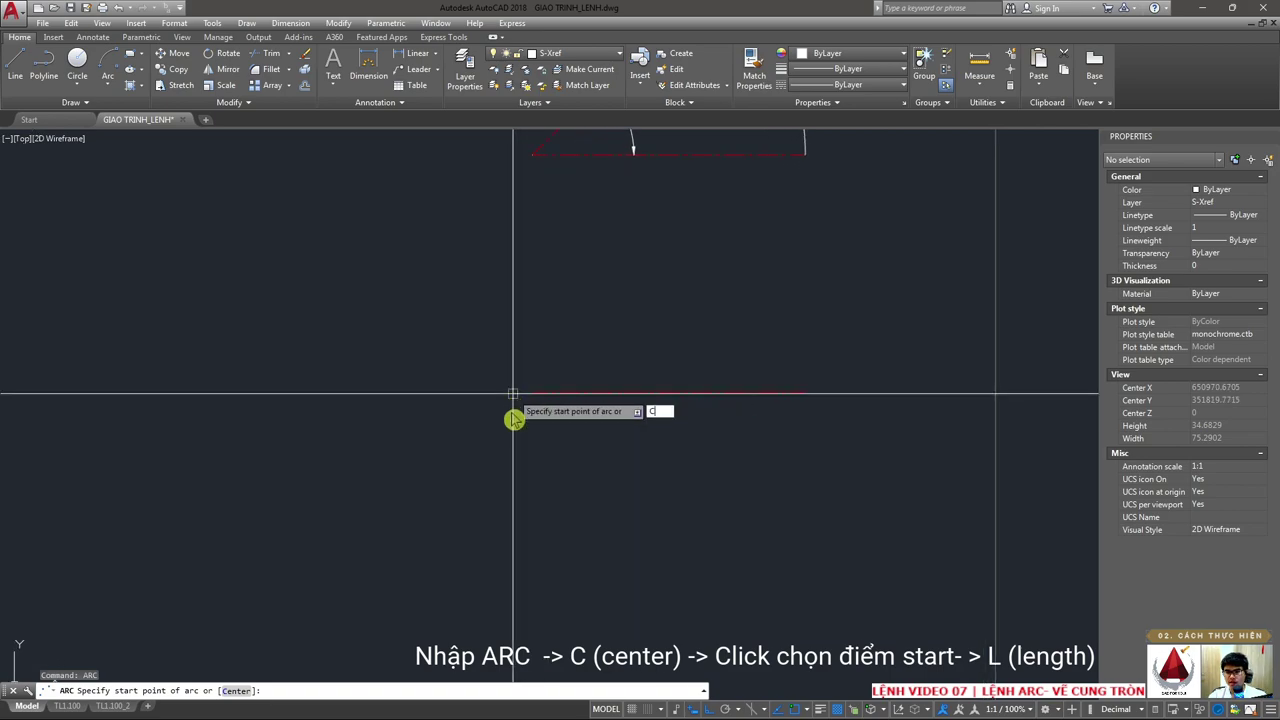
pyautogui.press('Return')
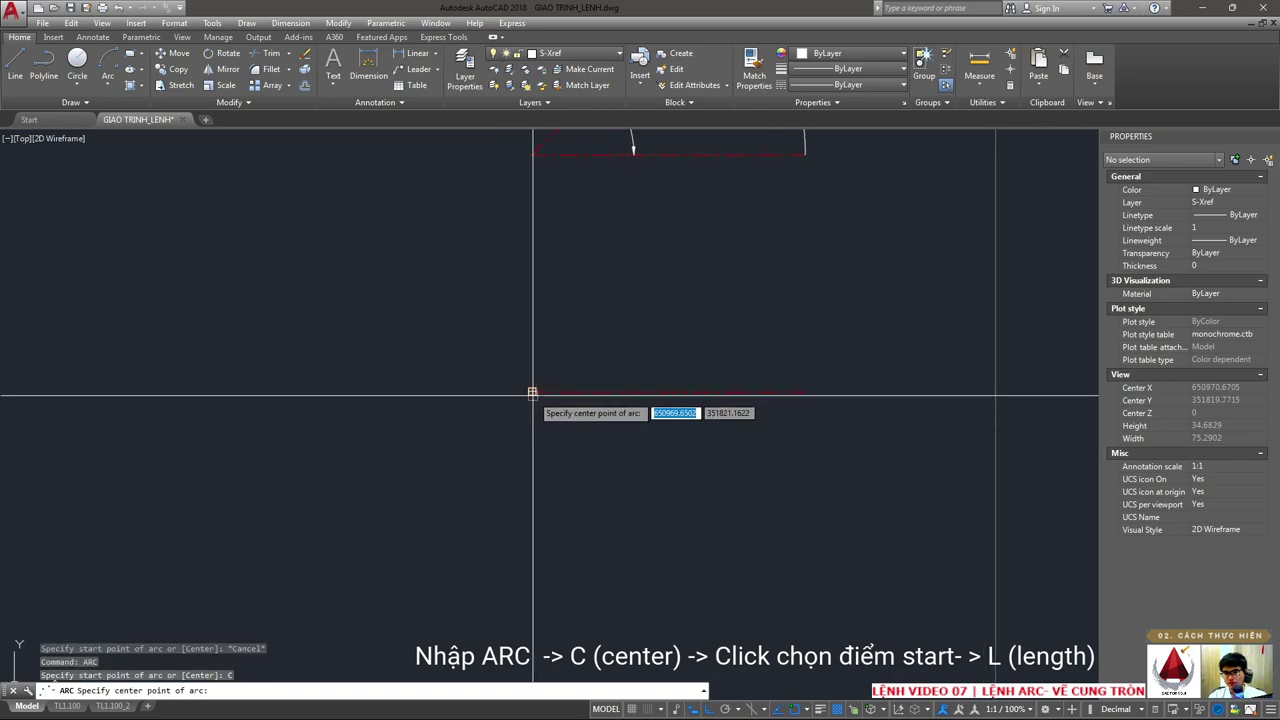
pyautogui.click(533, 393)
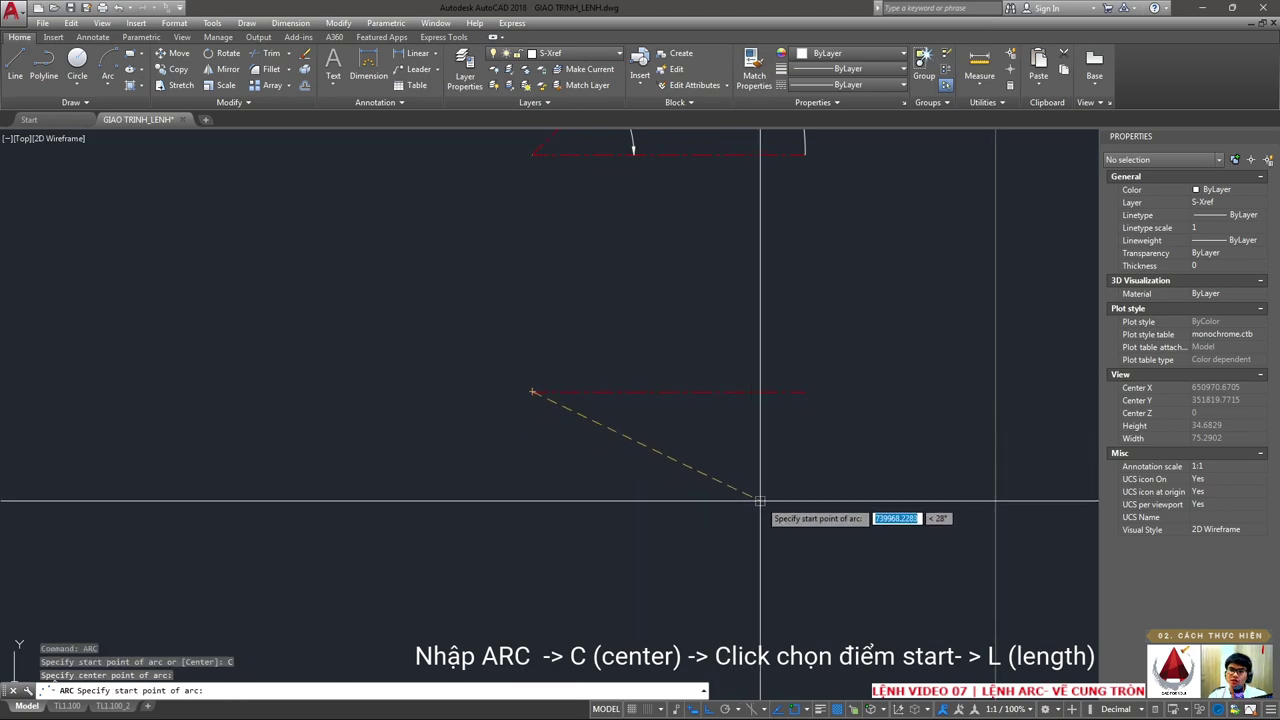
pyautogui.click(806, 391)
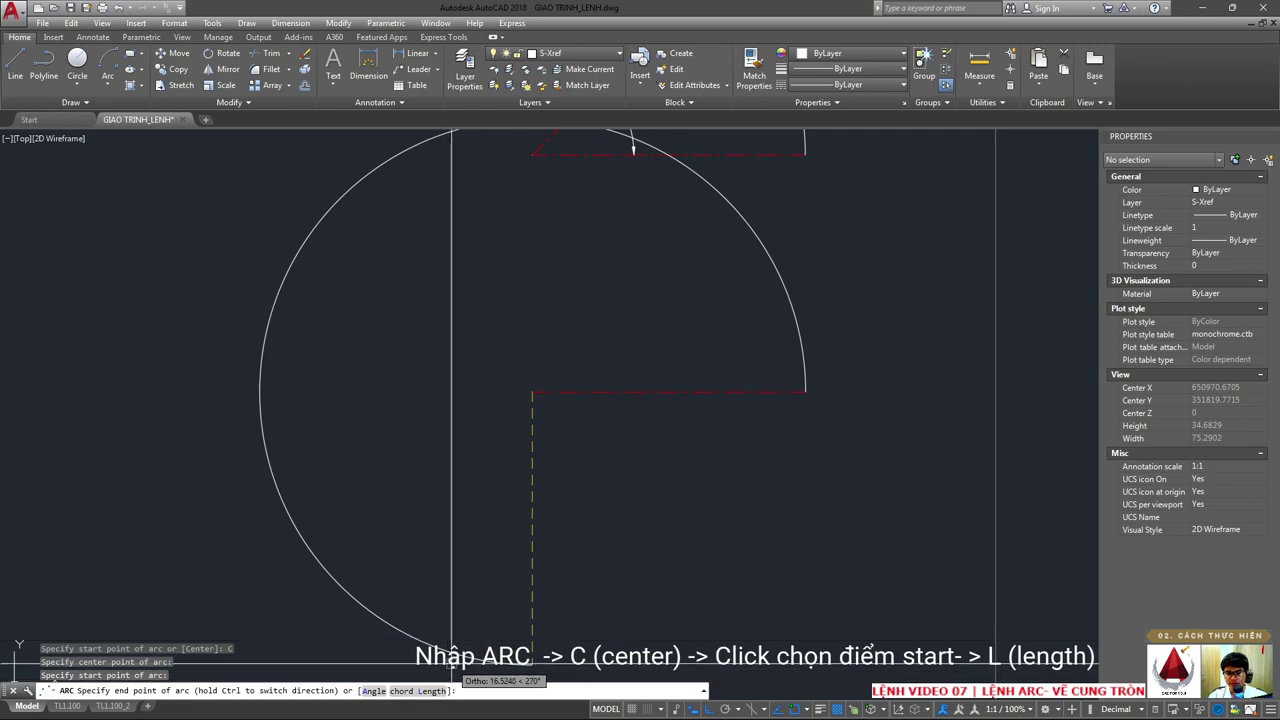
pyautogui.write('L')
pyautogui.press('Return')
pyautogui.write('10')
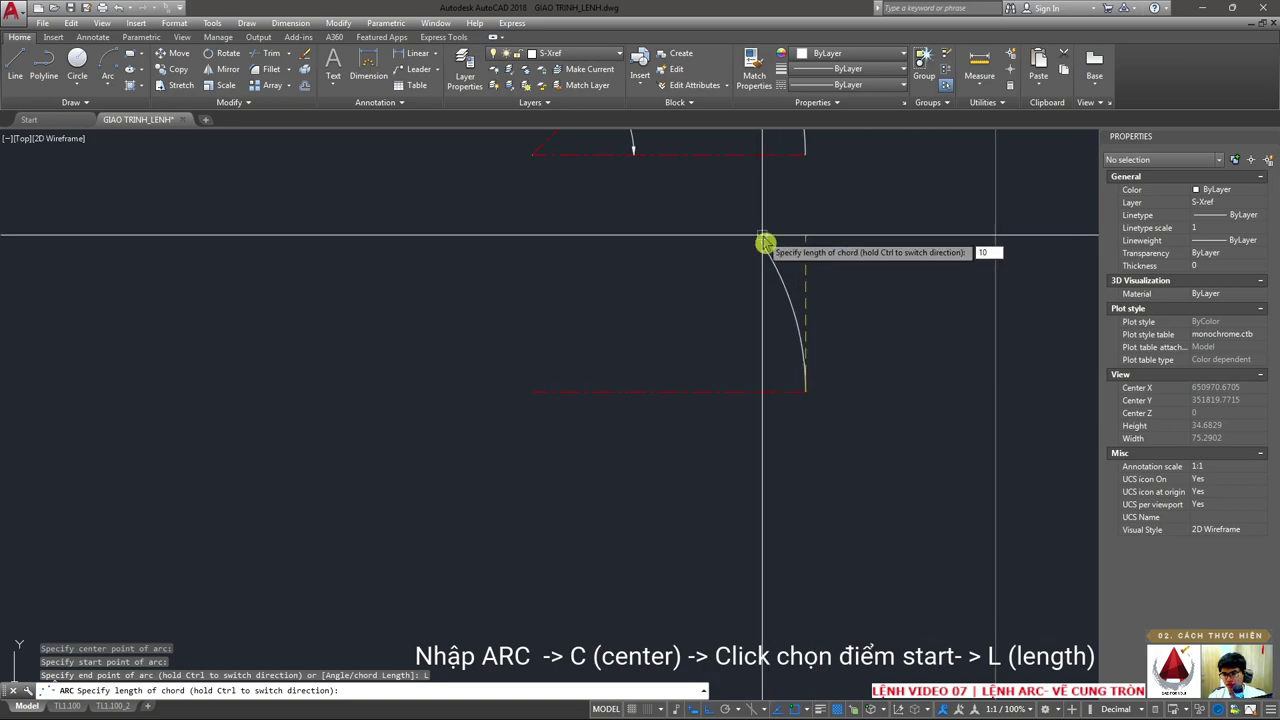
pyautogui.press('Return')
# - Add an aligned dimension of 10 across the arc's two endpoints
pyautogui.moveTo(763, 251); pyautogui.dragTo(774, 313, button='middle')
pyautogui.write('QW')
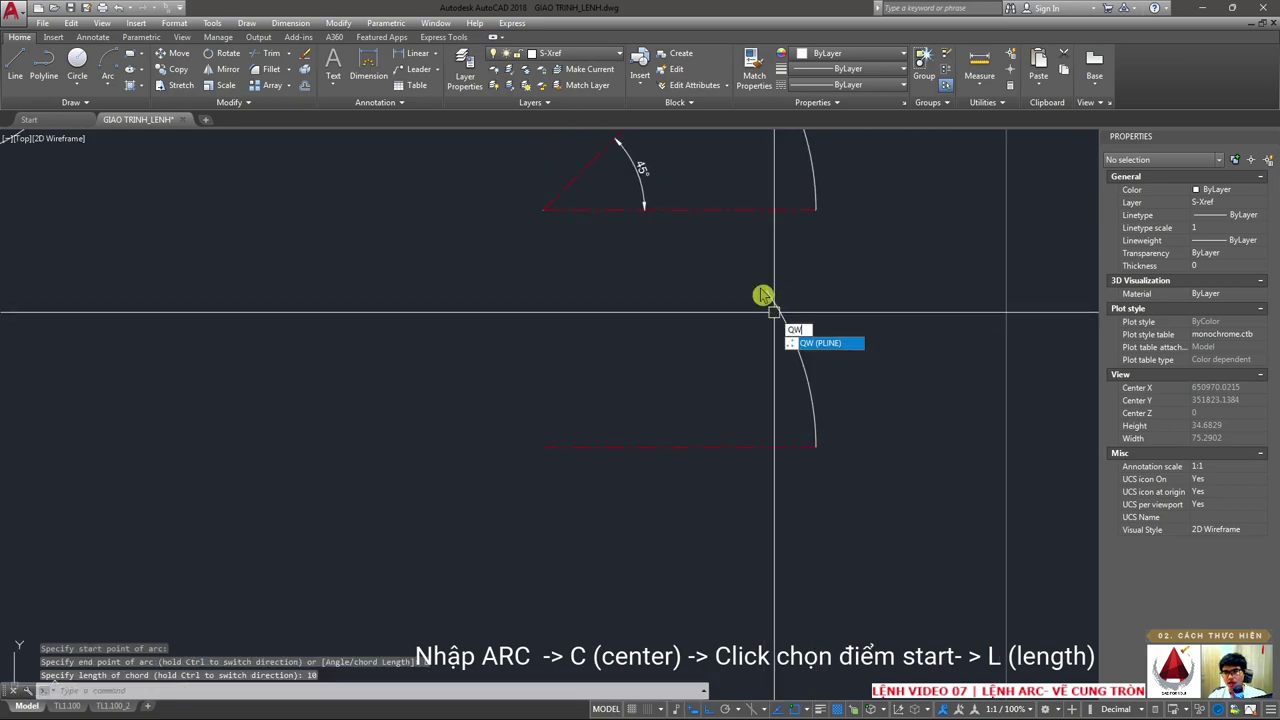
pyautogui.press('Escape')
pyautogui.click(291, 23)
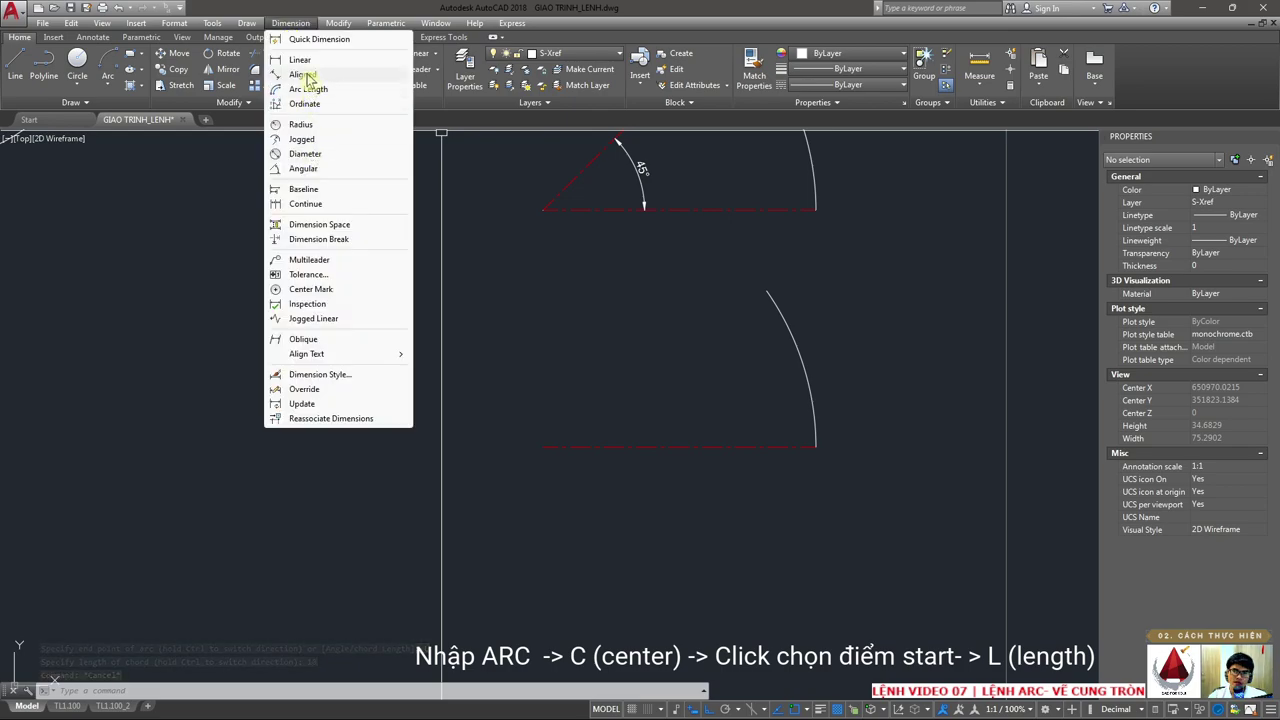
pyautogui.click(300, 71)
pyautogui.click(768, 290)
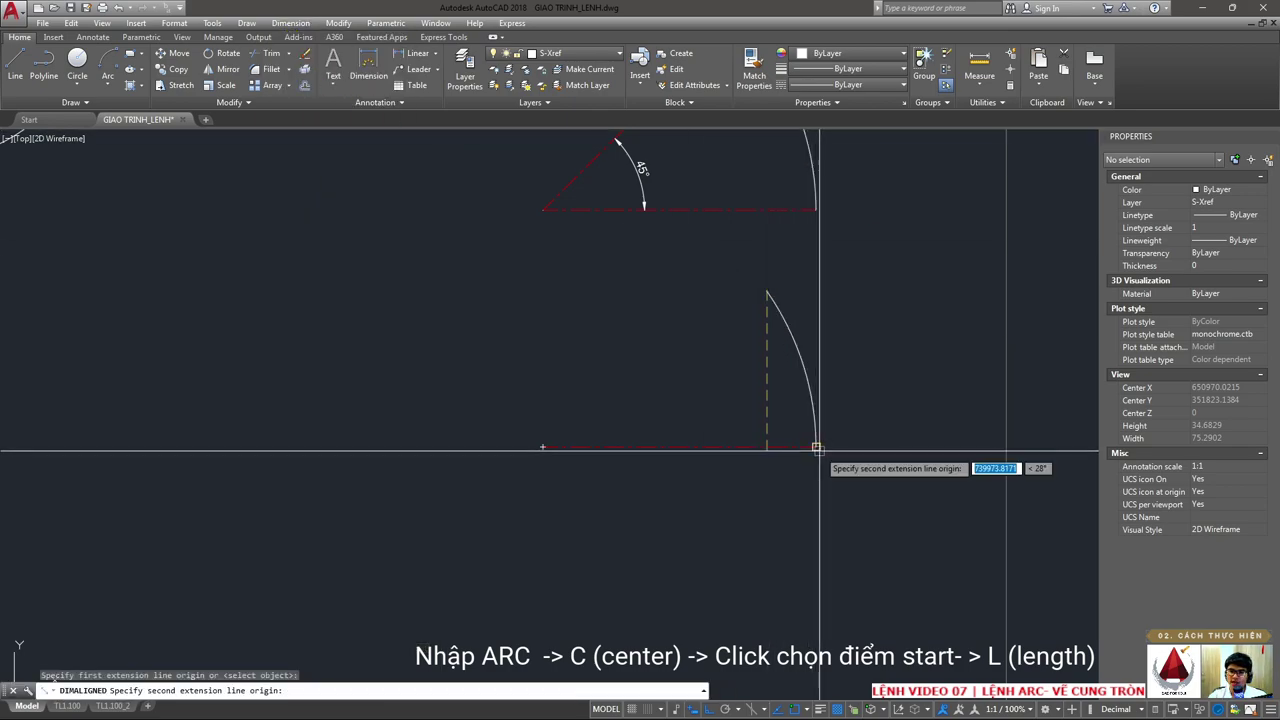
pyautogui.click(816, 446)
pyautogui.click(864, 389)
# - Start a polyline at the arc's upper endpoint
pyautogui.write('pl')
pyautogui.press('Return')
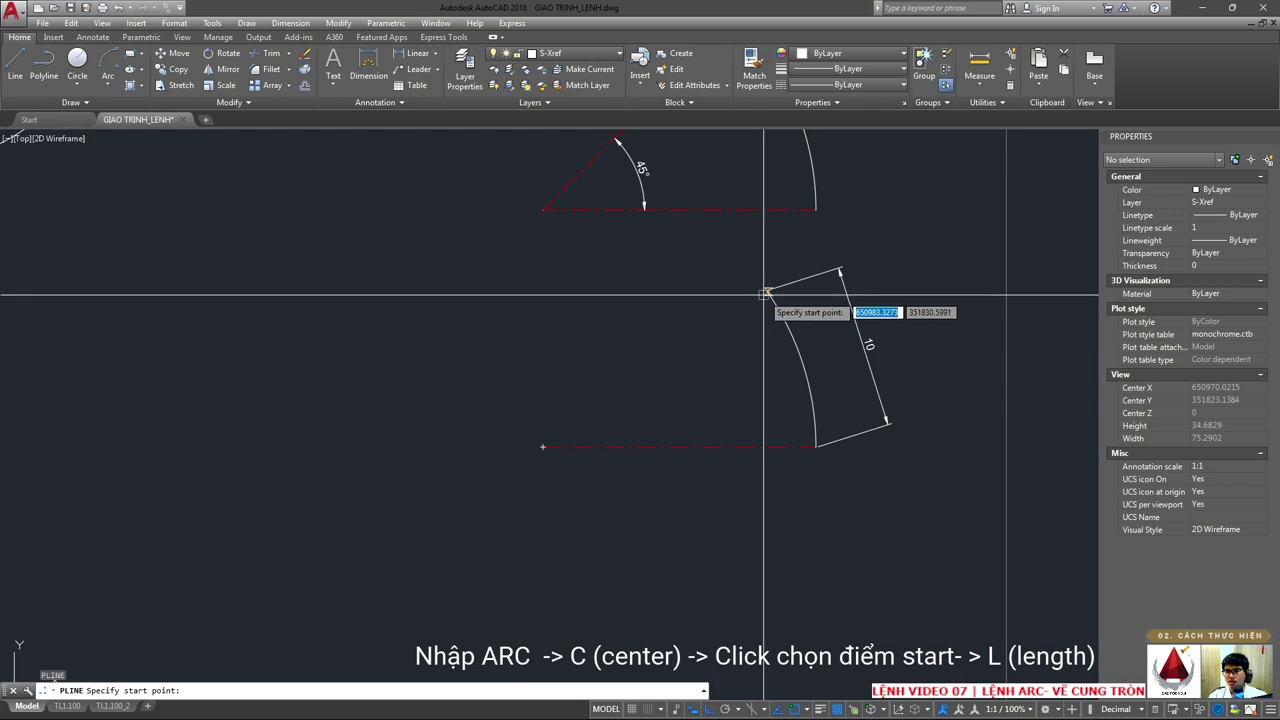
pyautogui.click(765, 290)
# - Finish the chord polyline at the arc's lower end and color it Blue
pyautogui.click(816, 446)
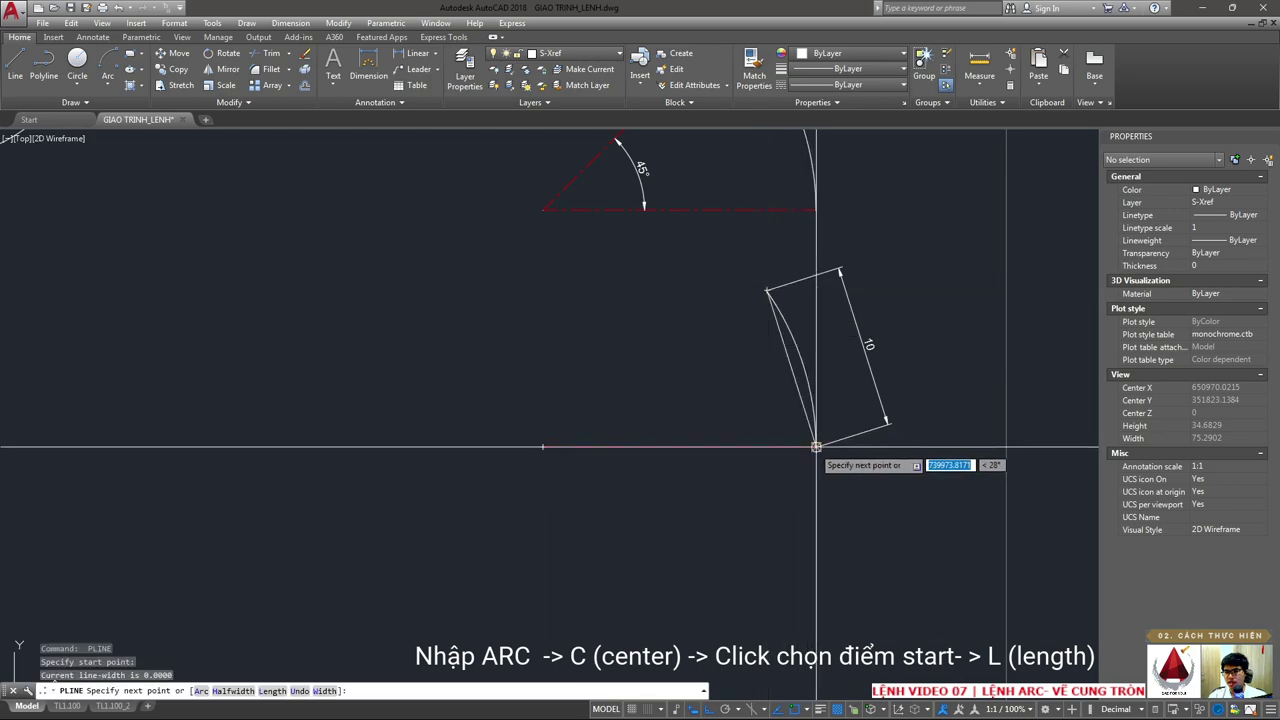
pyautogui.press('Escape')
pyautogui.click(803, 405)
pyautogui.click(1215, 190)
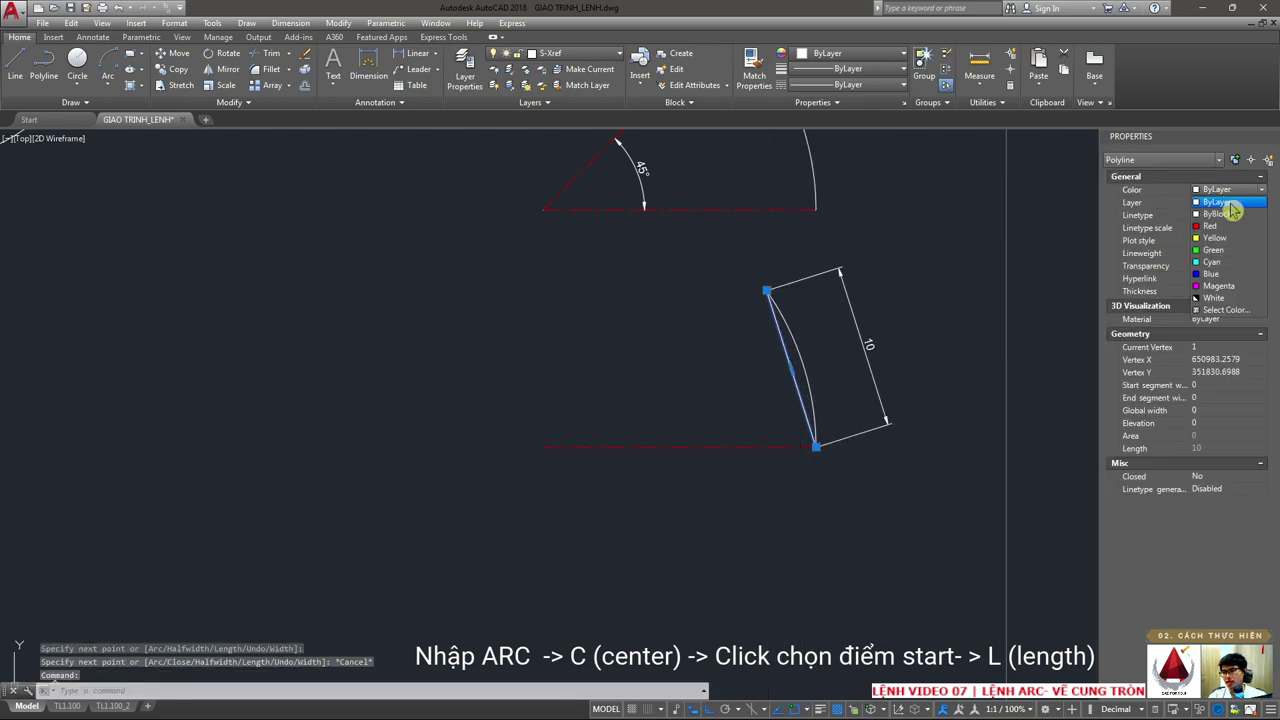
pyautogui.click(1210, 274)
pyautogui.scroll(4, 801, 328)
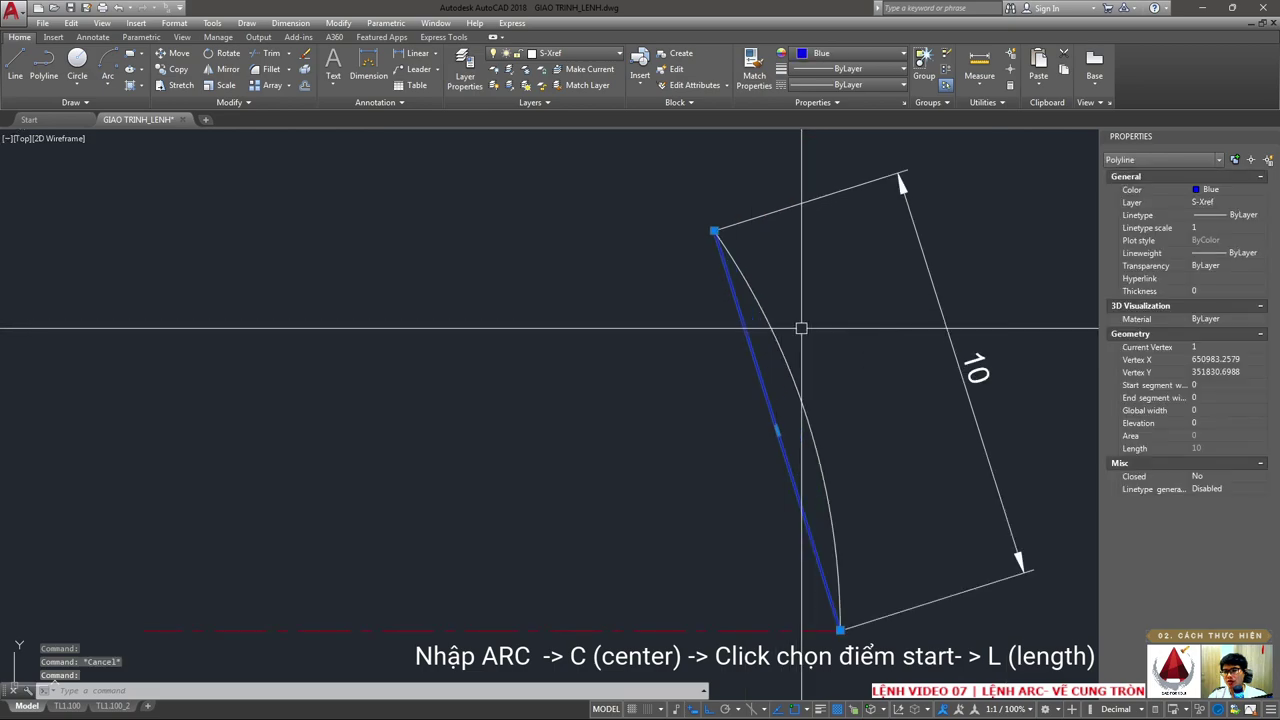
pyautogui.press('Escape')
pyautogui.click(792, 368)
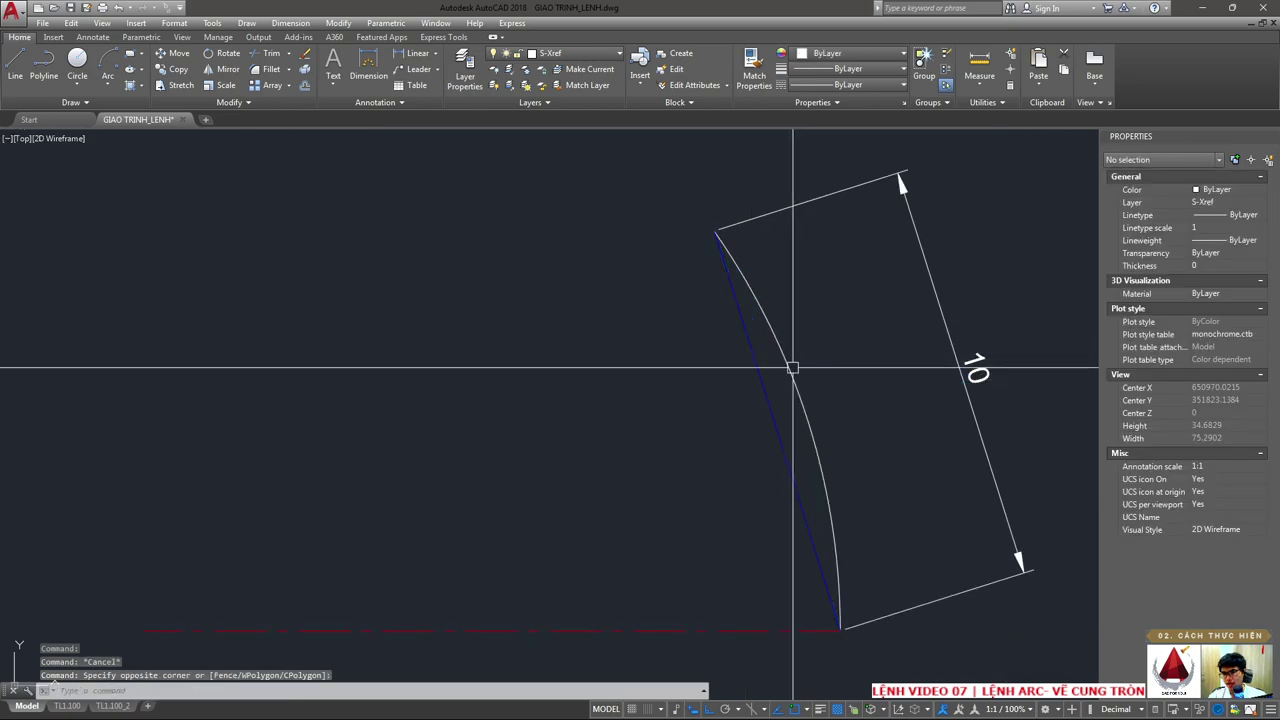
pyautogui.press('Escape')
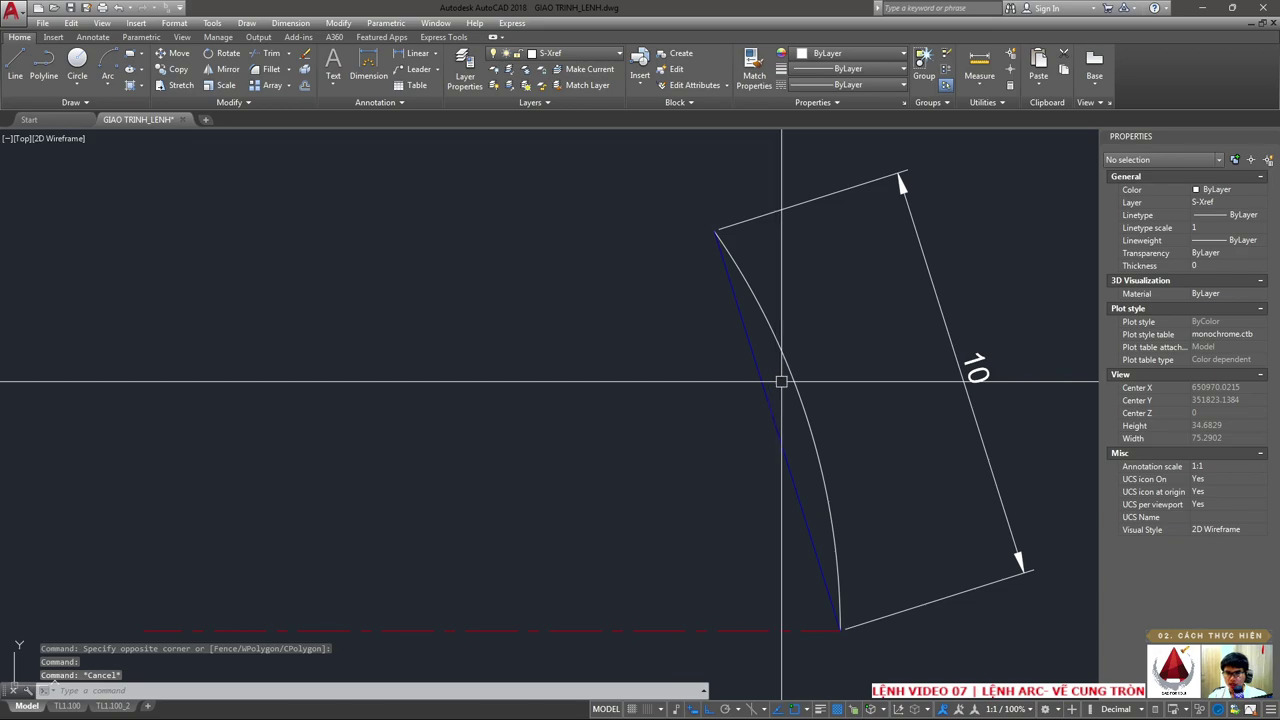
pyautogui.click(289, 23)
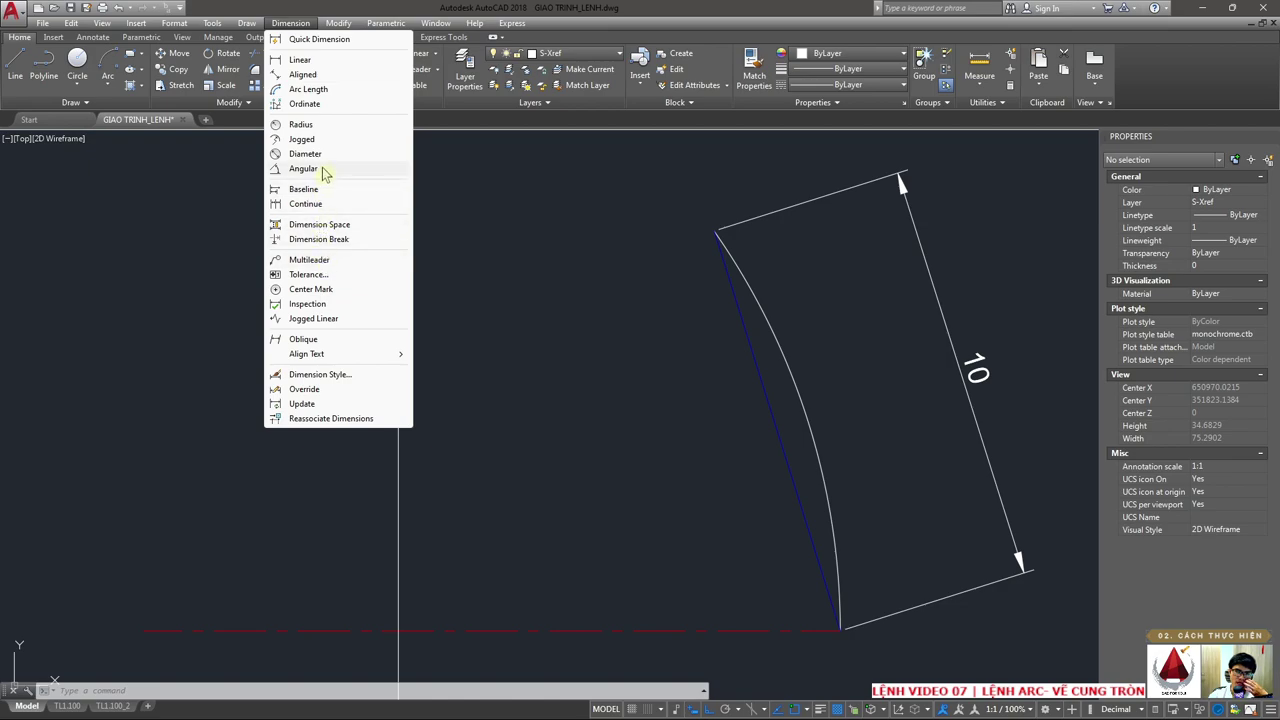
# - Add a 10,16 arc-length dimension to the arc, then select the arc to inspect it
pyautogui.click(305, 92)
pyautogui.click(779, 338)
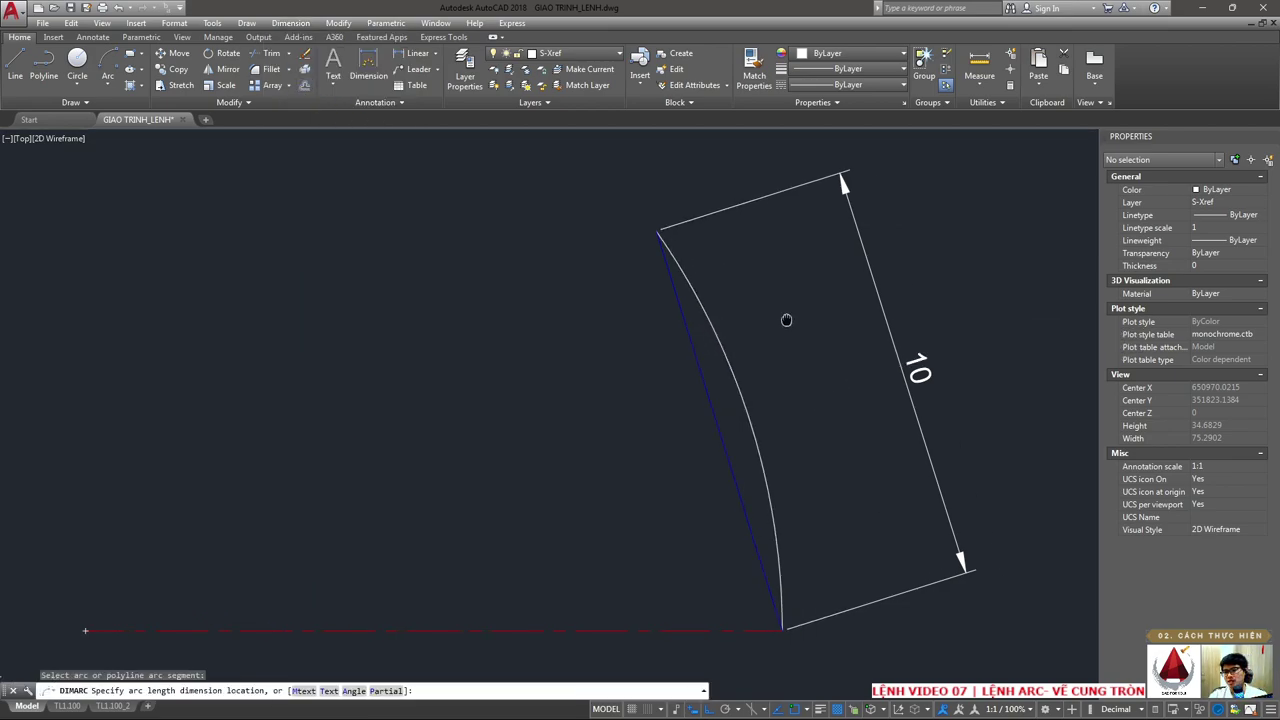
pyautogui.click(876, 295)
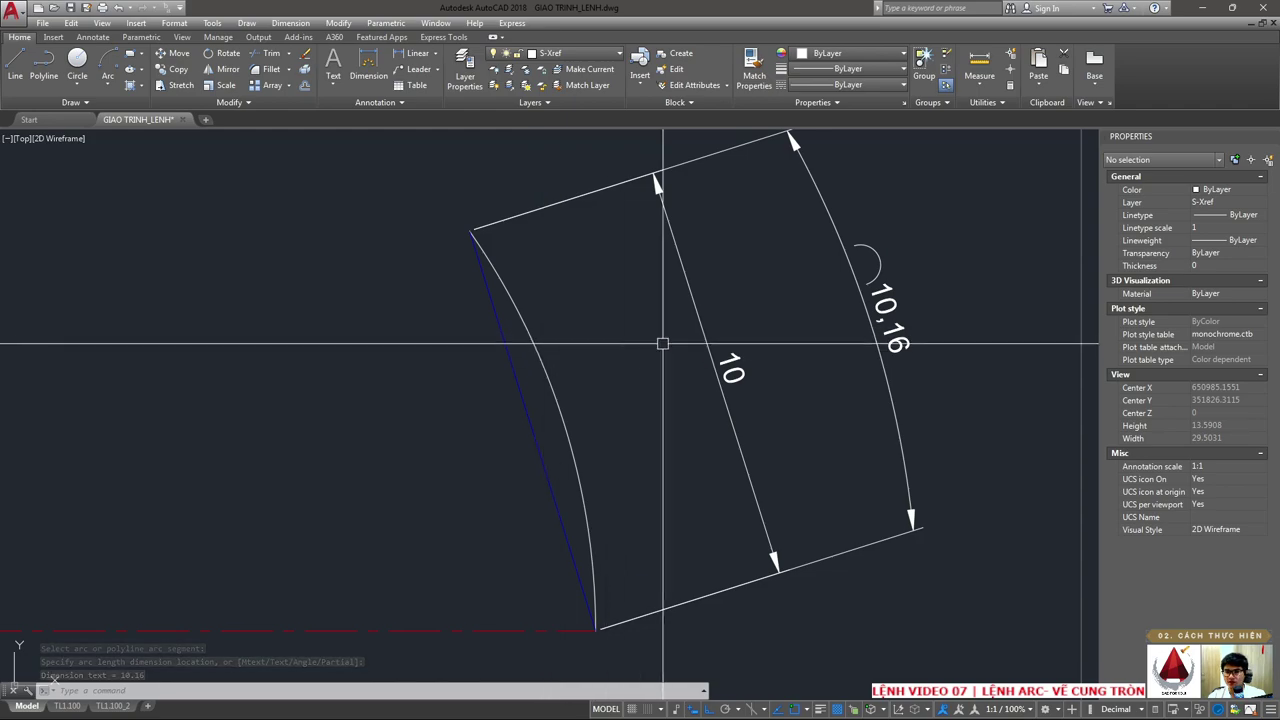
pyautogui.click(541, 346)
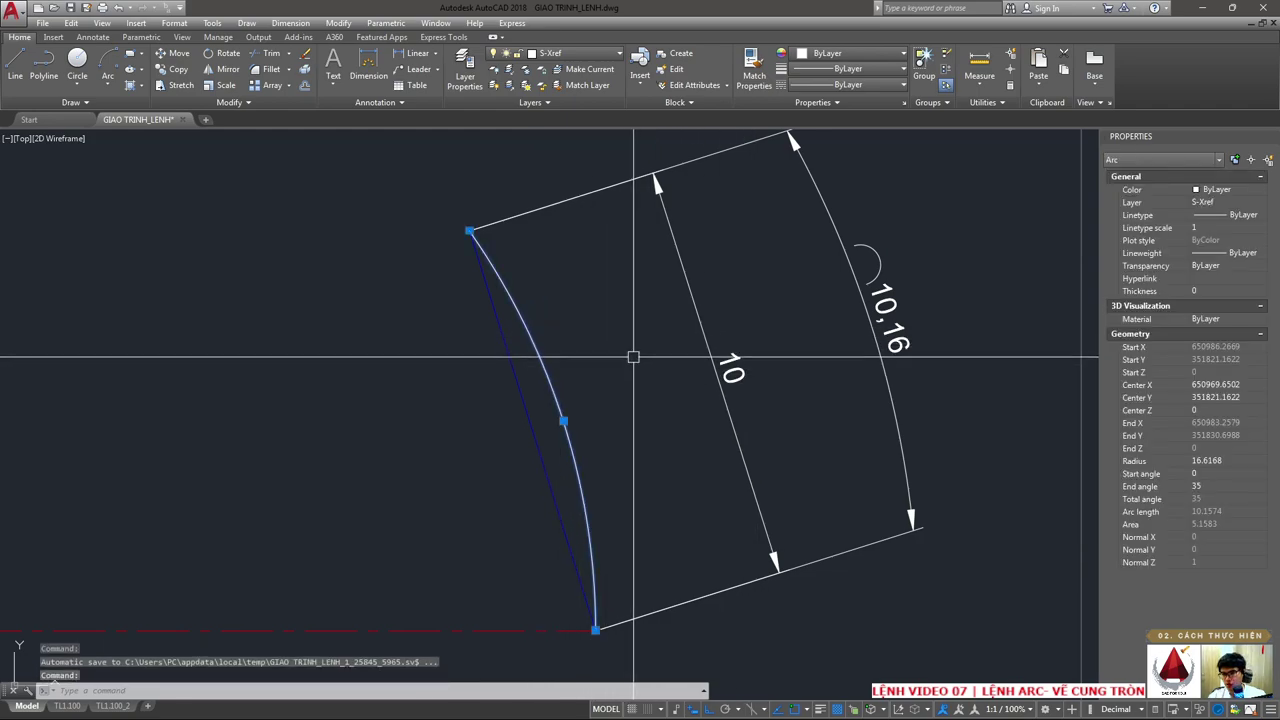
pyautogui.scroll(-2, 730, 400)
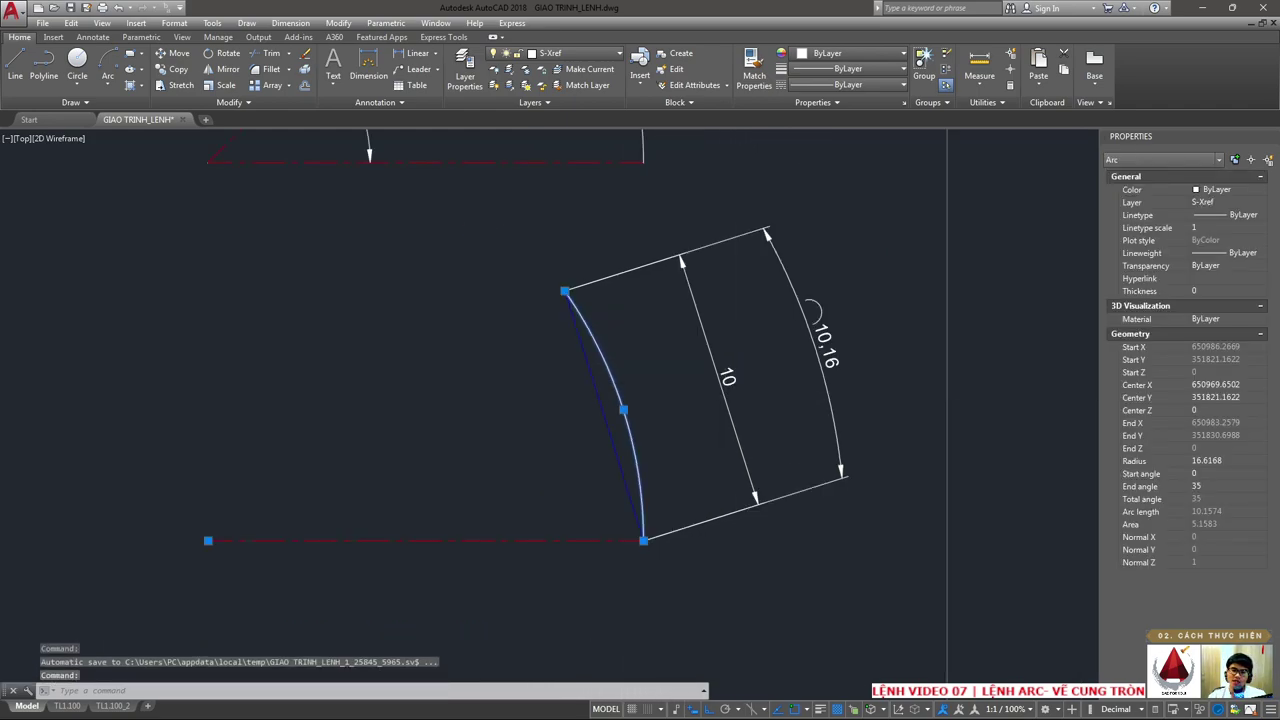
pyautogui.scroll(-2, 760, 450)
pyautogui.moveTo(670, 358); pyautogui.dragTo(762, 358, button='middle')
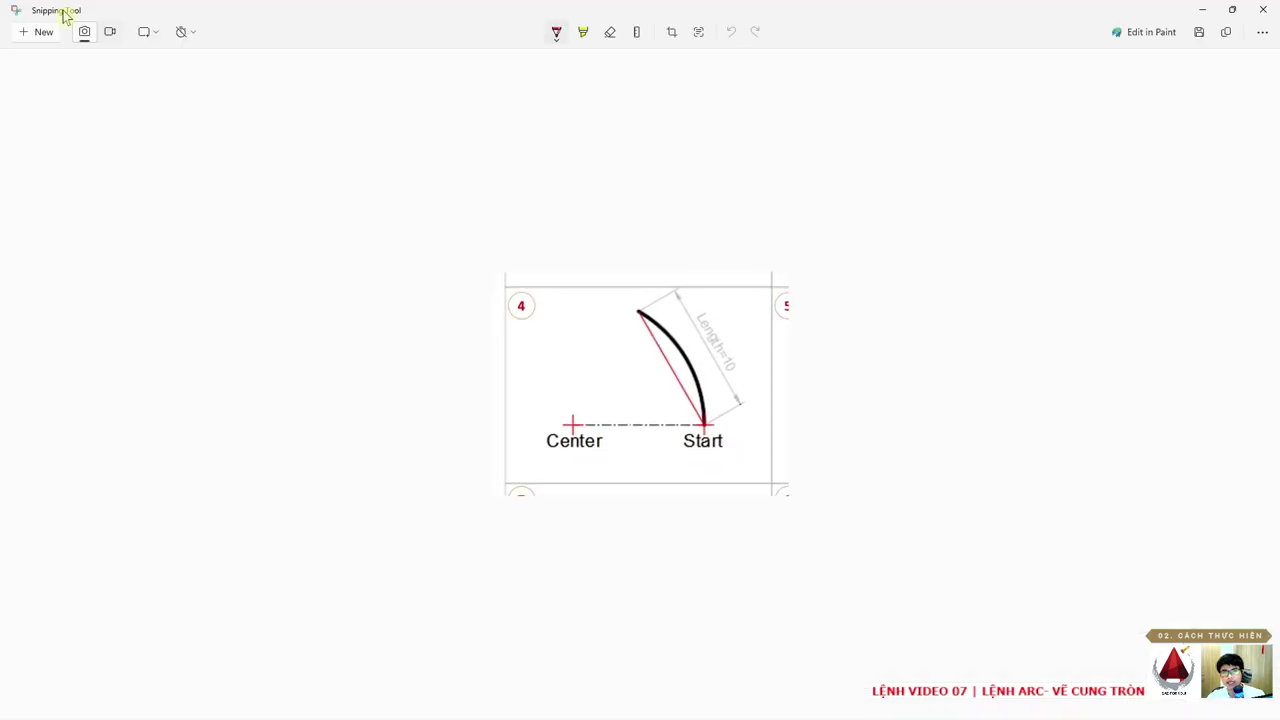
# - Snip slide item 11, the arc continued from the last object, as an image
pyautogui.click(42, 33)
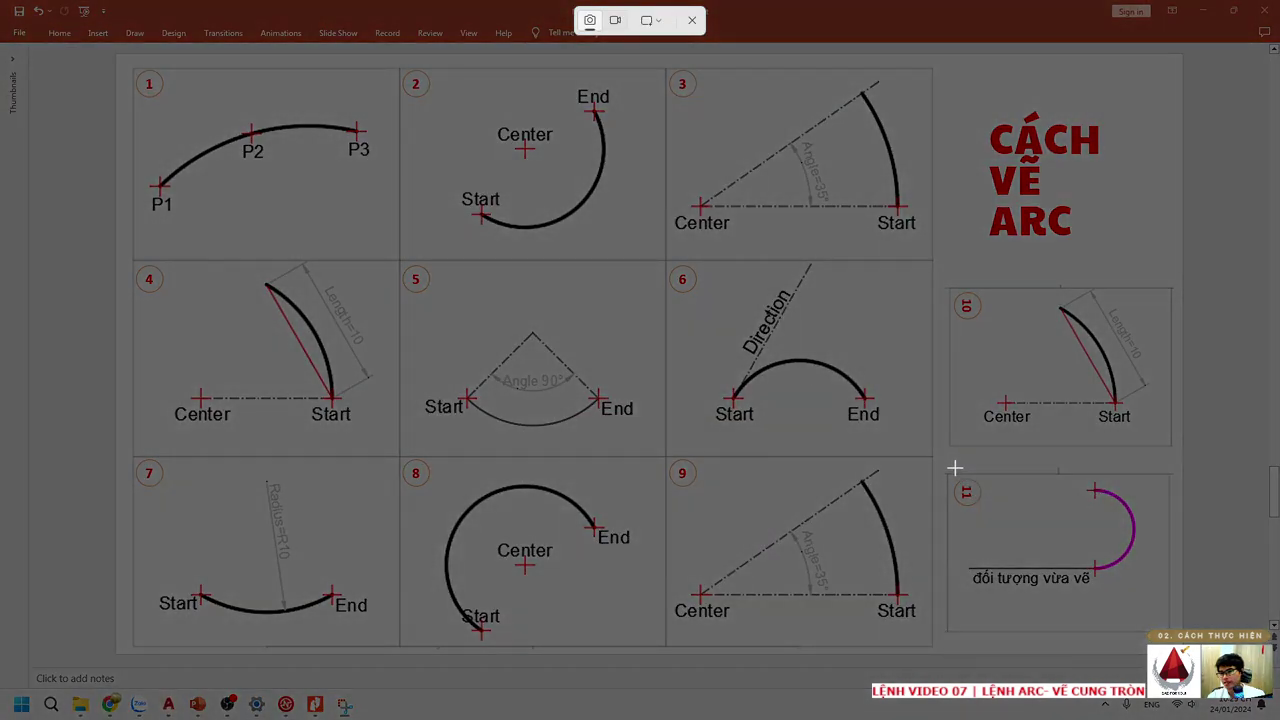
pyautogui.moveTo(934, 459); pyautogui.dragTo(1190, 653)
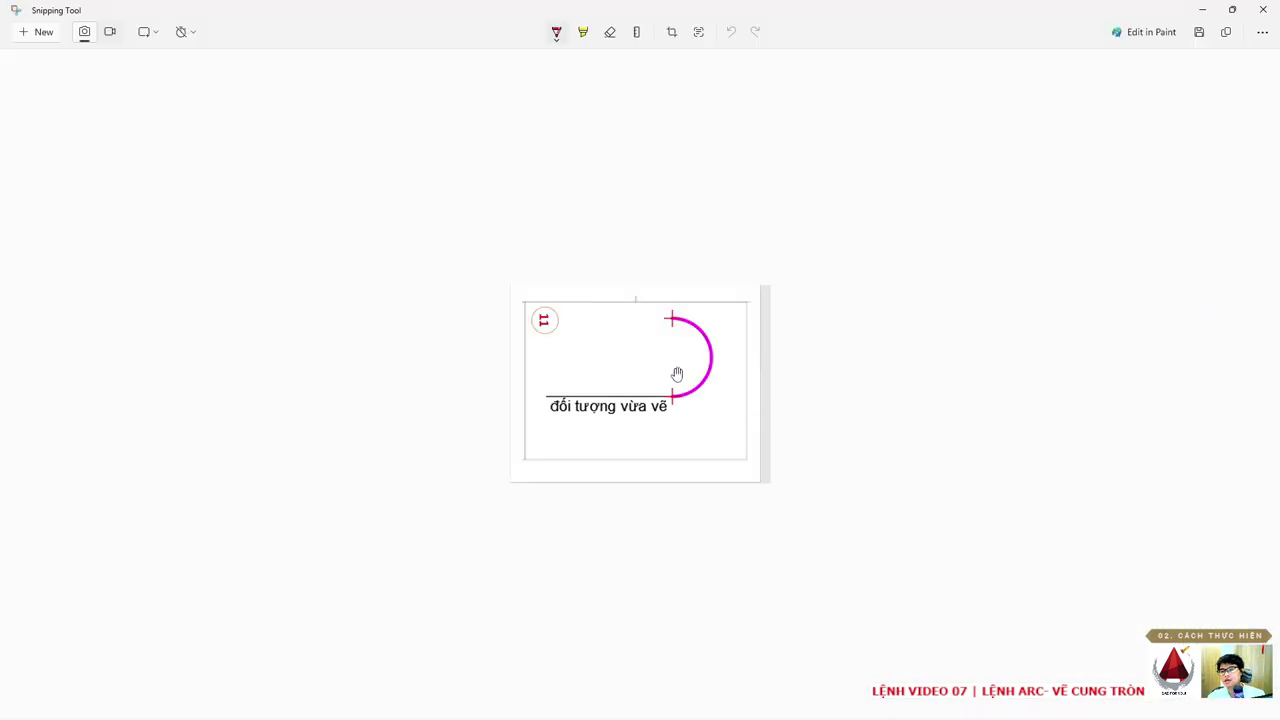
pyautogui.keyDown('ctrl'); pyautogui.scroll(2, 677, 374); pyautogui.keyUp('ctrl')
pyautogui.keyDown('ctrl'); pyautogui.scroll(1, 631, 354); pyautogui.keyUp('ctrl')
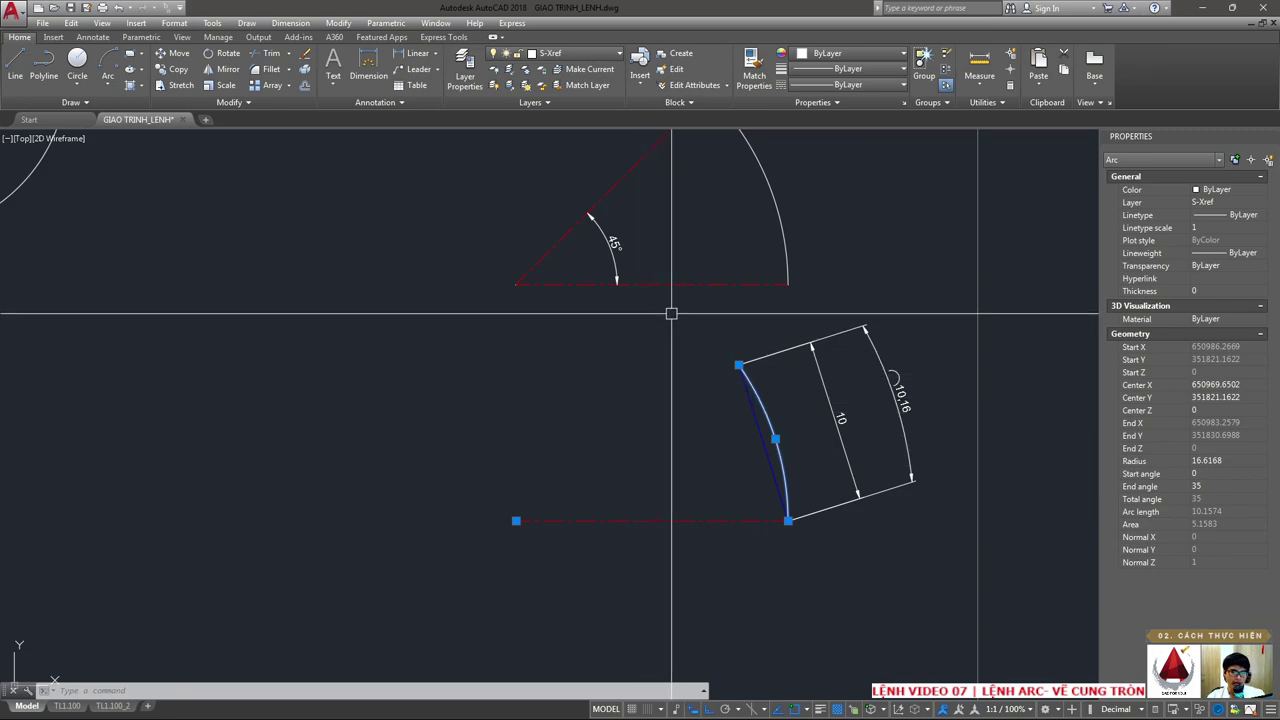
# - Clear the arc selection and cancel the mistyped A command
pyautogui.scroll(-4, 745, 380)
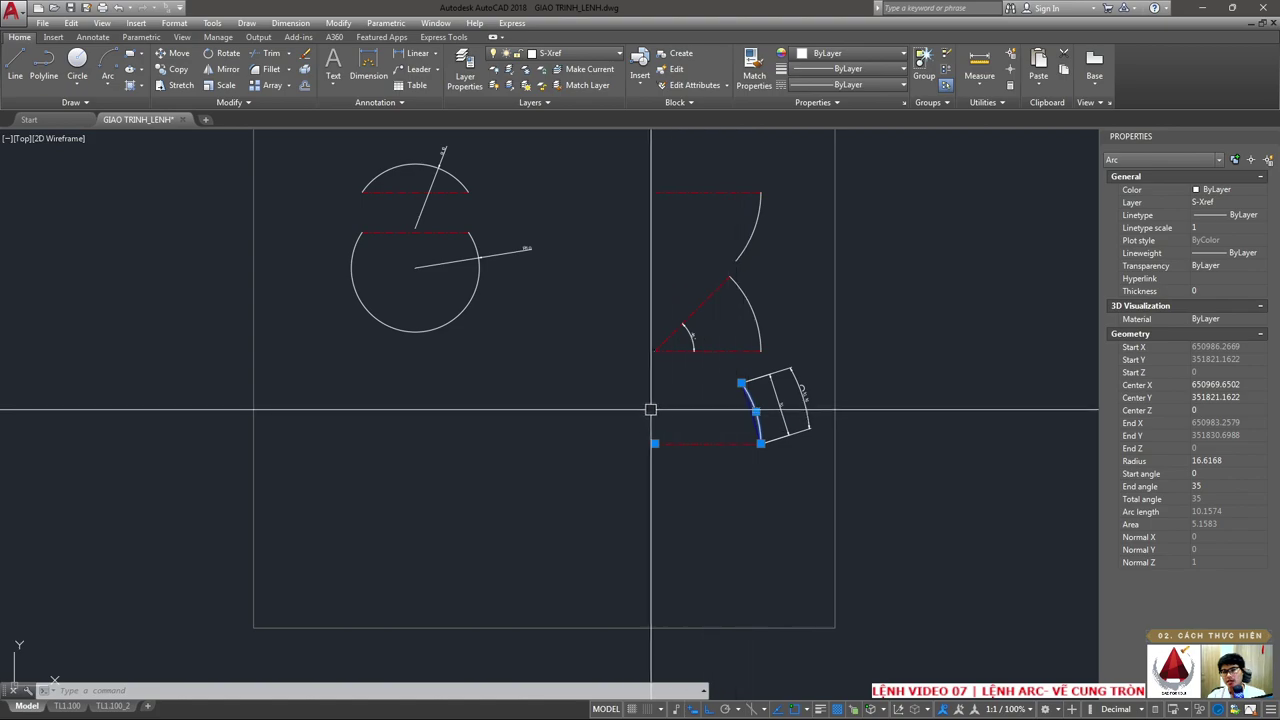
pyautogui.press('Escape')
pyautogui.write('a')
pyautogui.press('Escape')
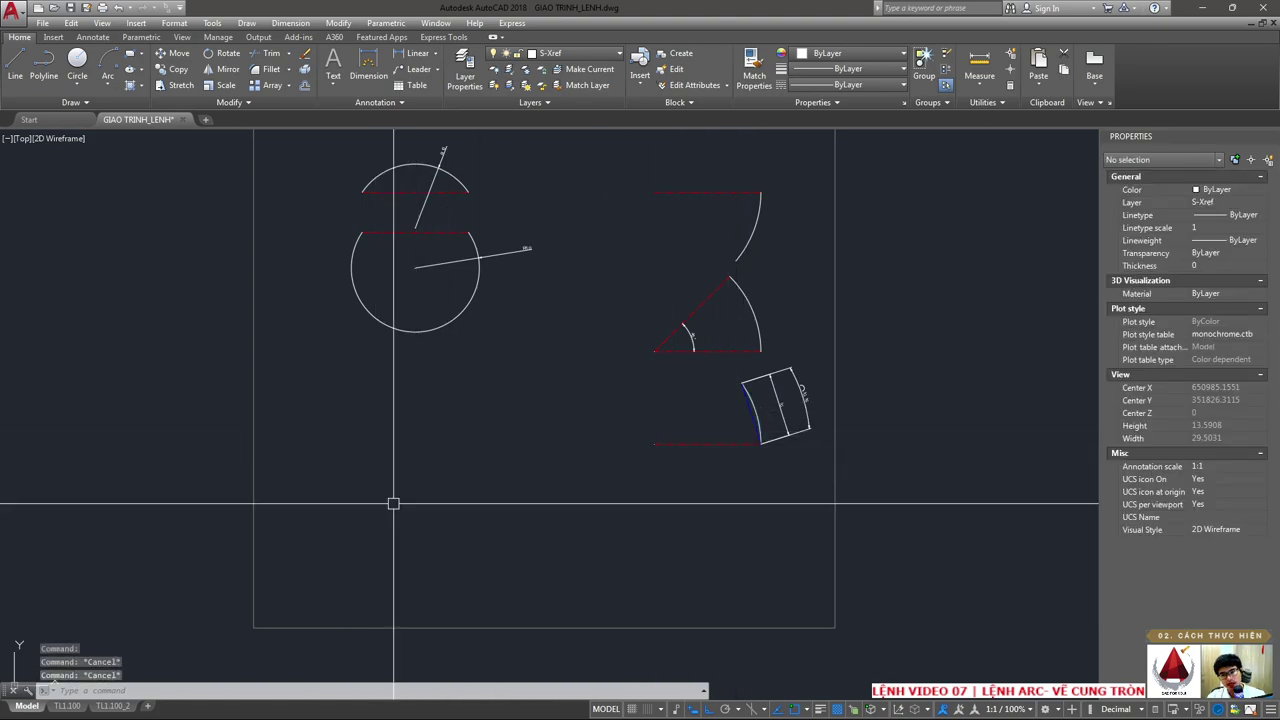
# - Draw a short horizontal line below the circle example and bring up the Arc methods list
pyautogui.write('l')
pyautogui.press('Return')
pyautogui.click(346, 469)
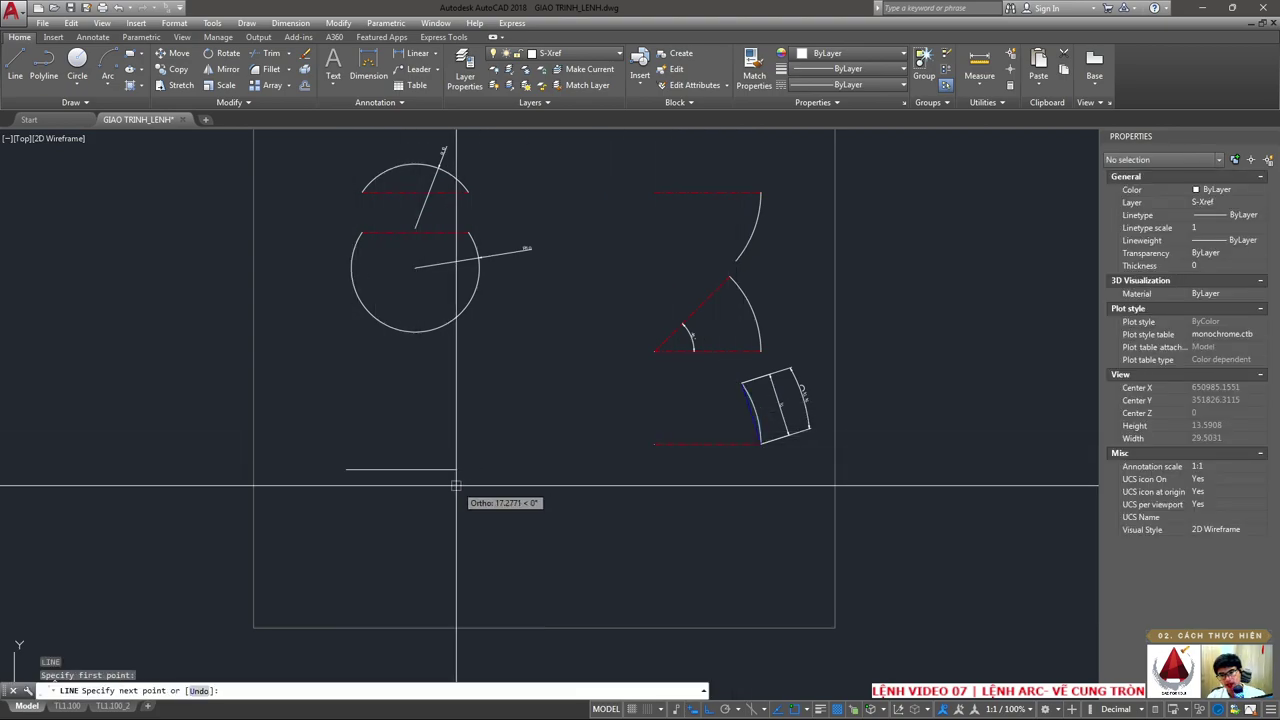
pyautogui.click(450, 469)
pyautogui.press('Escape')
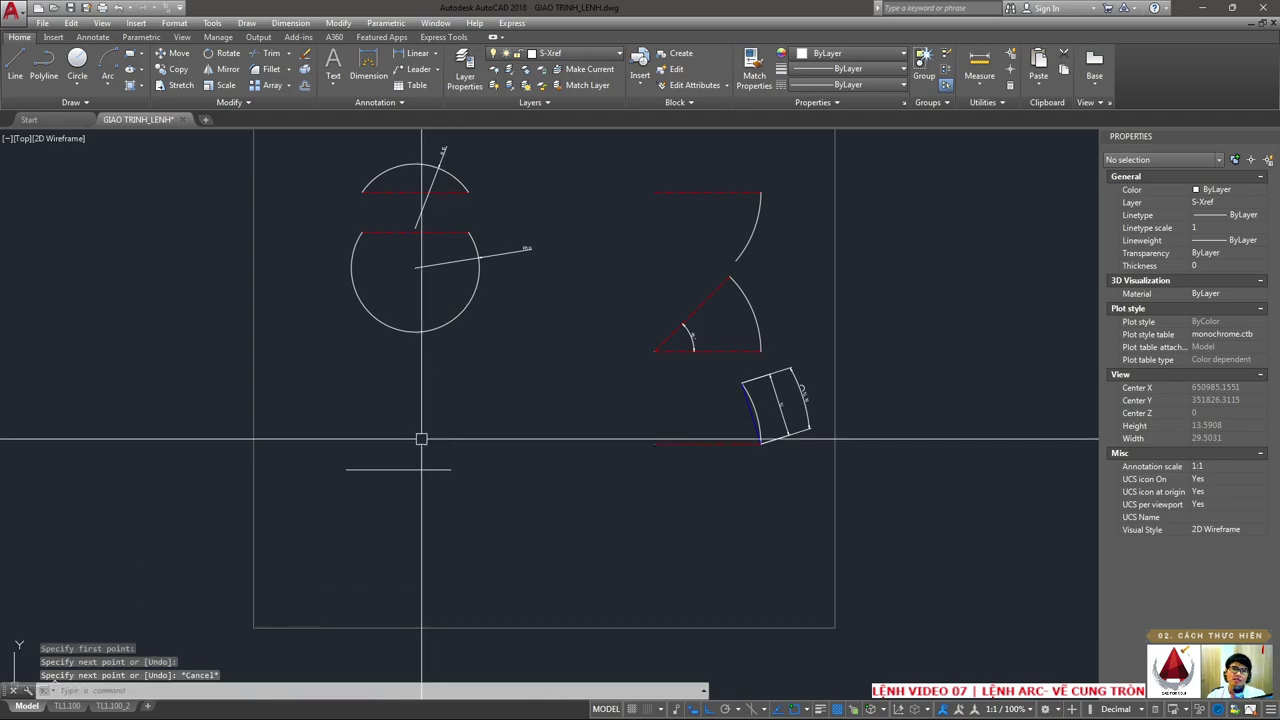
pyautogui.click(118, 86)
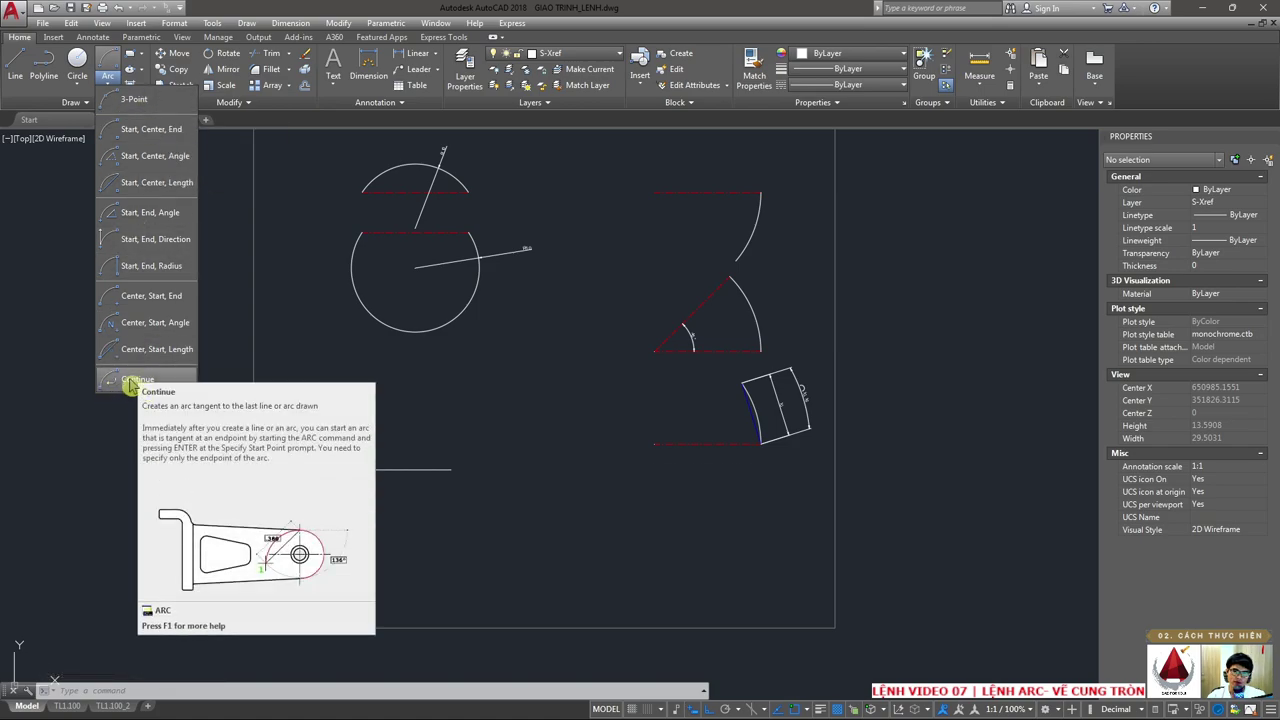
# - Continue a 180° radius-7.8621 semicircle upward from the short line's end
pyautogui.click(138, 385)
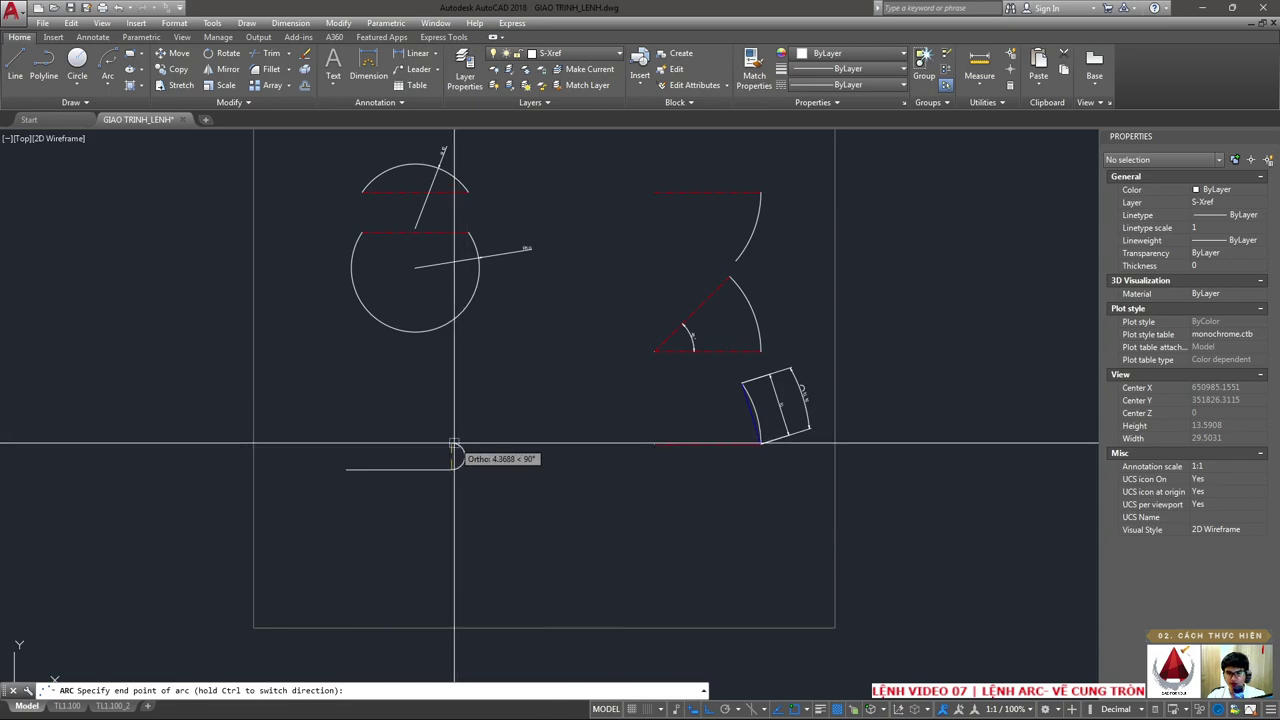
pyautogui.scroll(5, 458, 444)
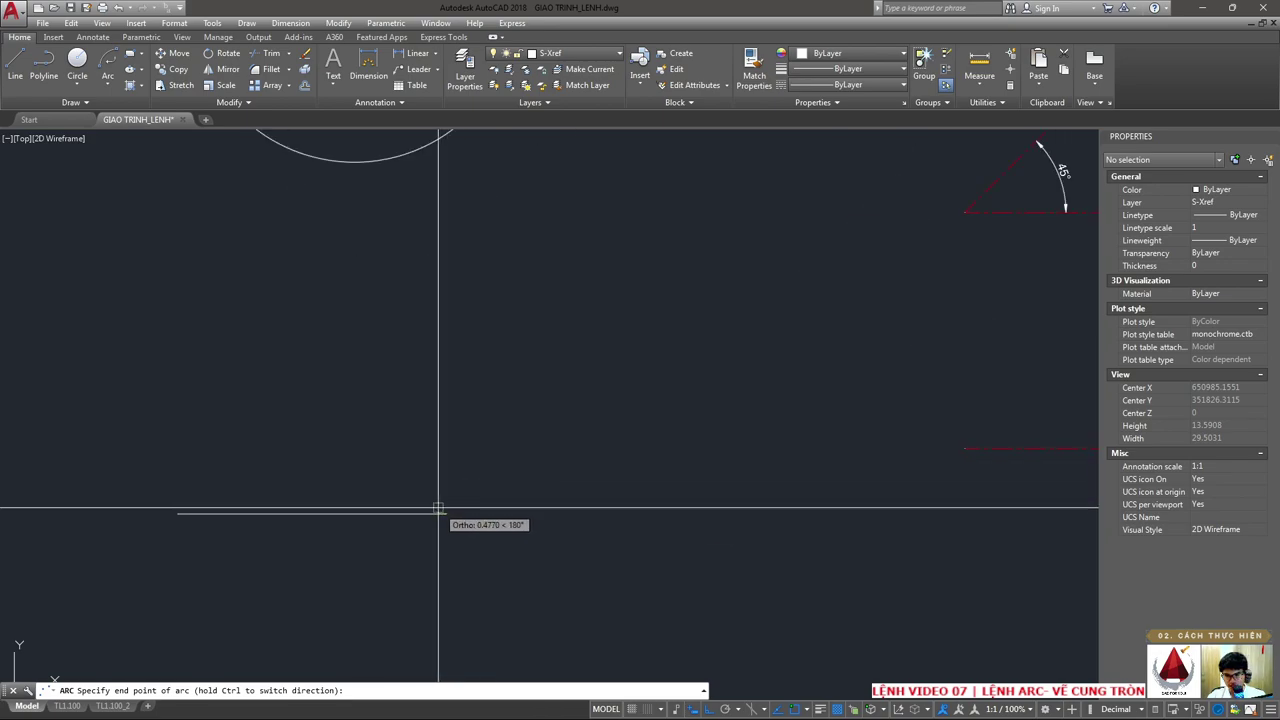
pyautogui.scroll(3, 452, 516)
pyautogui.scroll(2, 455, 522)
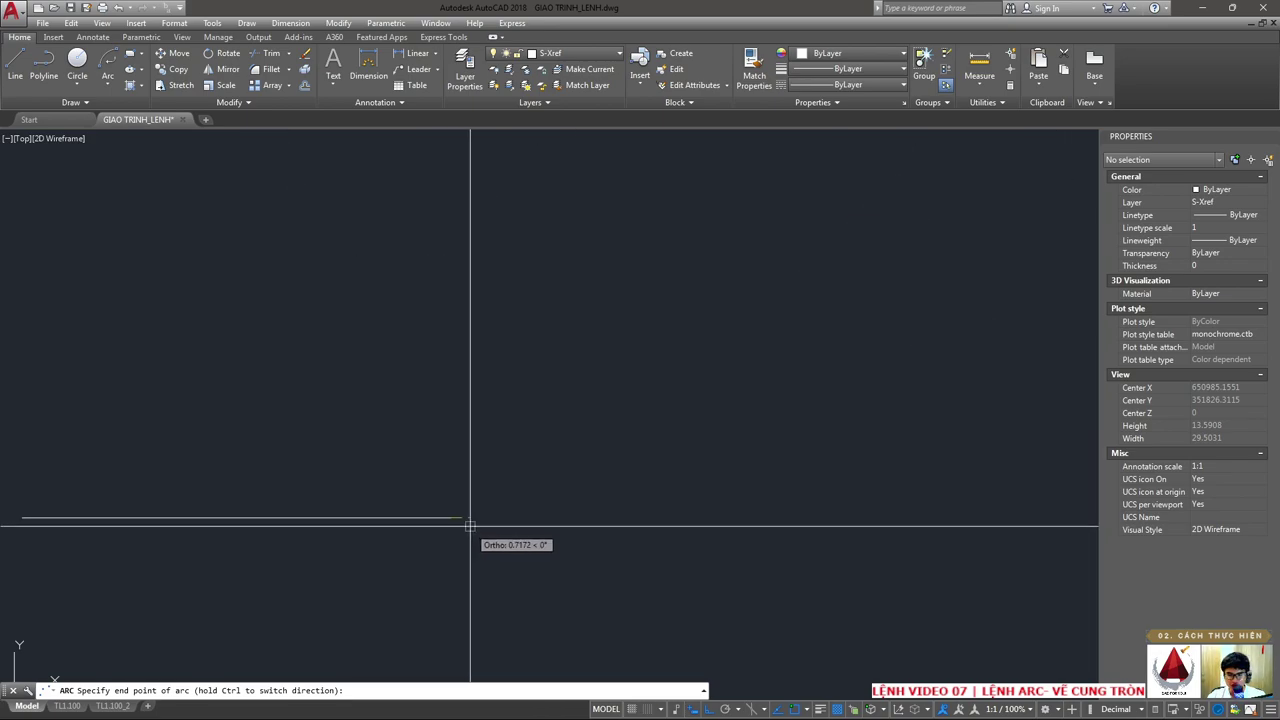
pyautogui.scroll(-2, 441, 524)
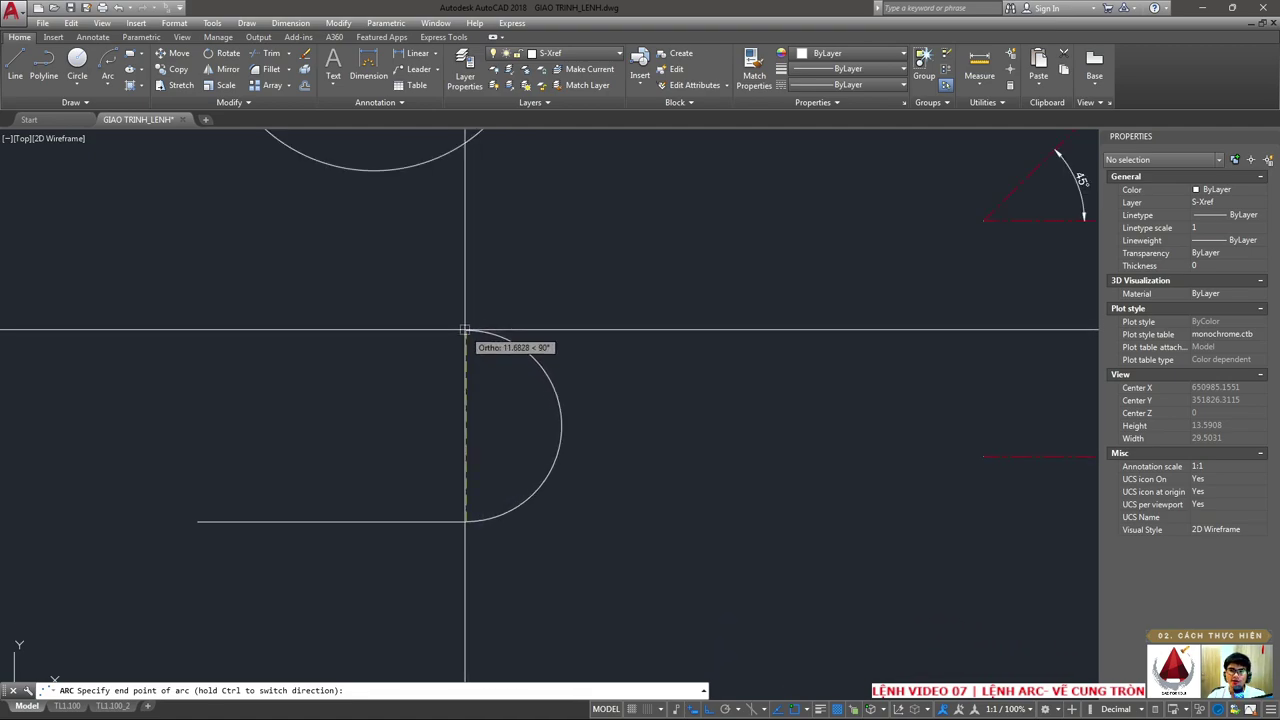
pyautogui.click(466, 268)
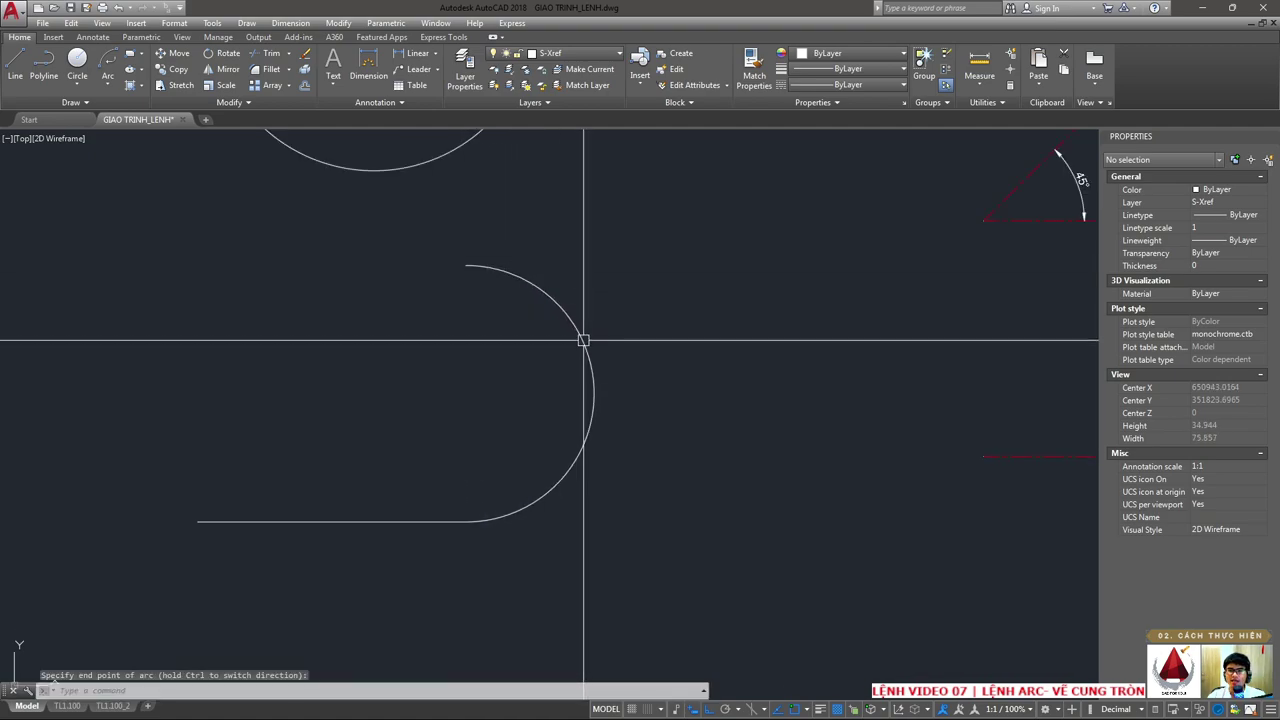
pyautogui.click(456, 254)
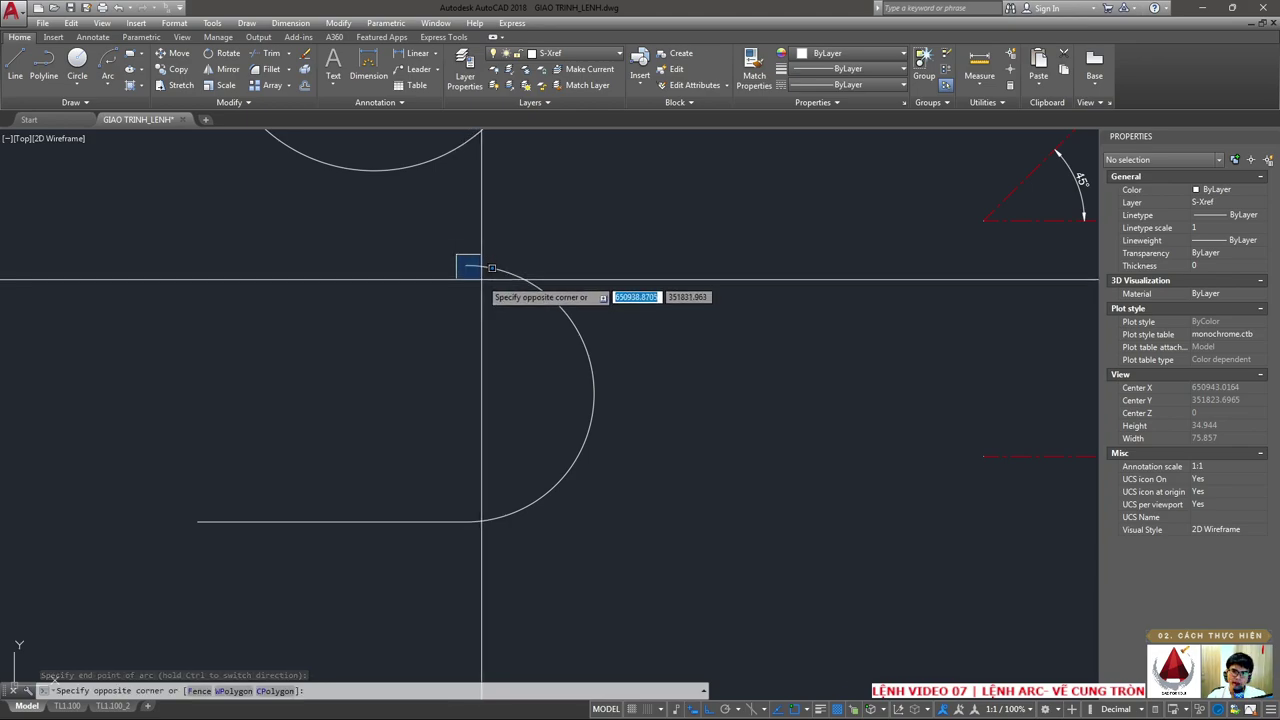
pyautogui.click(468, 268)
pyautogui.click(460, 253)
pyautogui.click(520, 282)
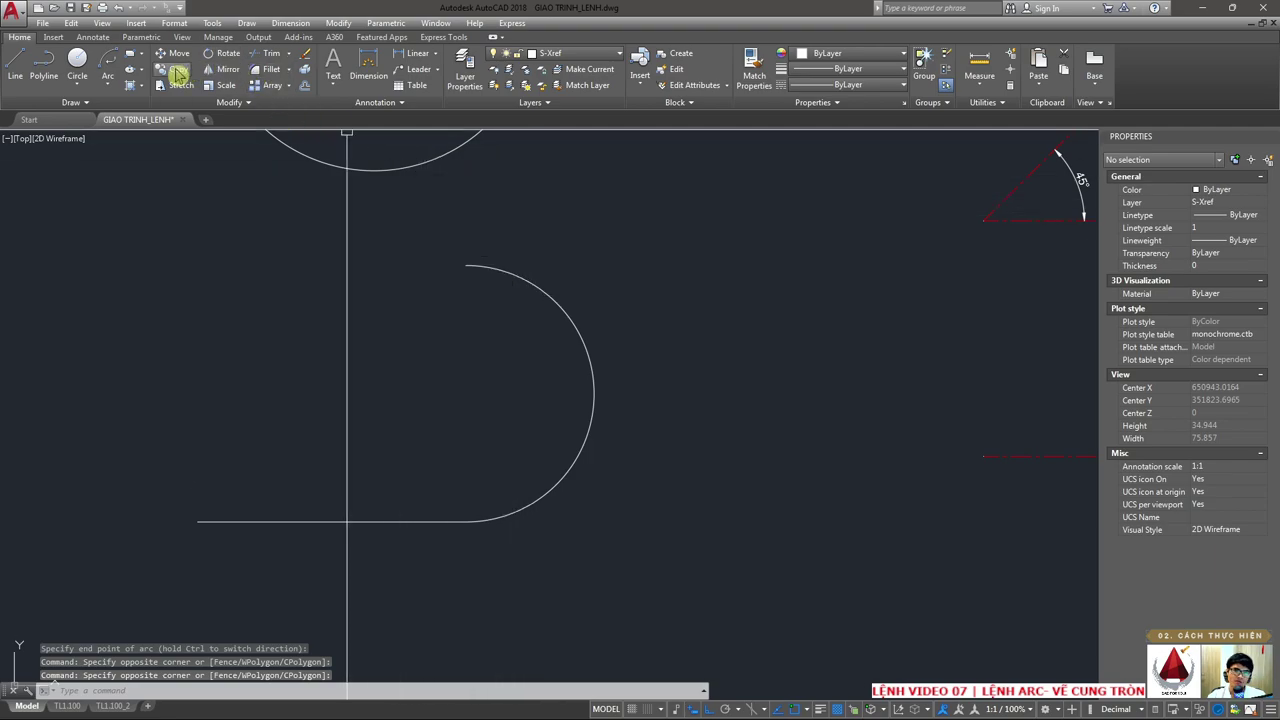
# - Add a smaller reverse tangent arc from the semicircle's top, then select the line and both arcs
pyautogui.click(108, 86)
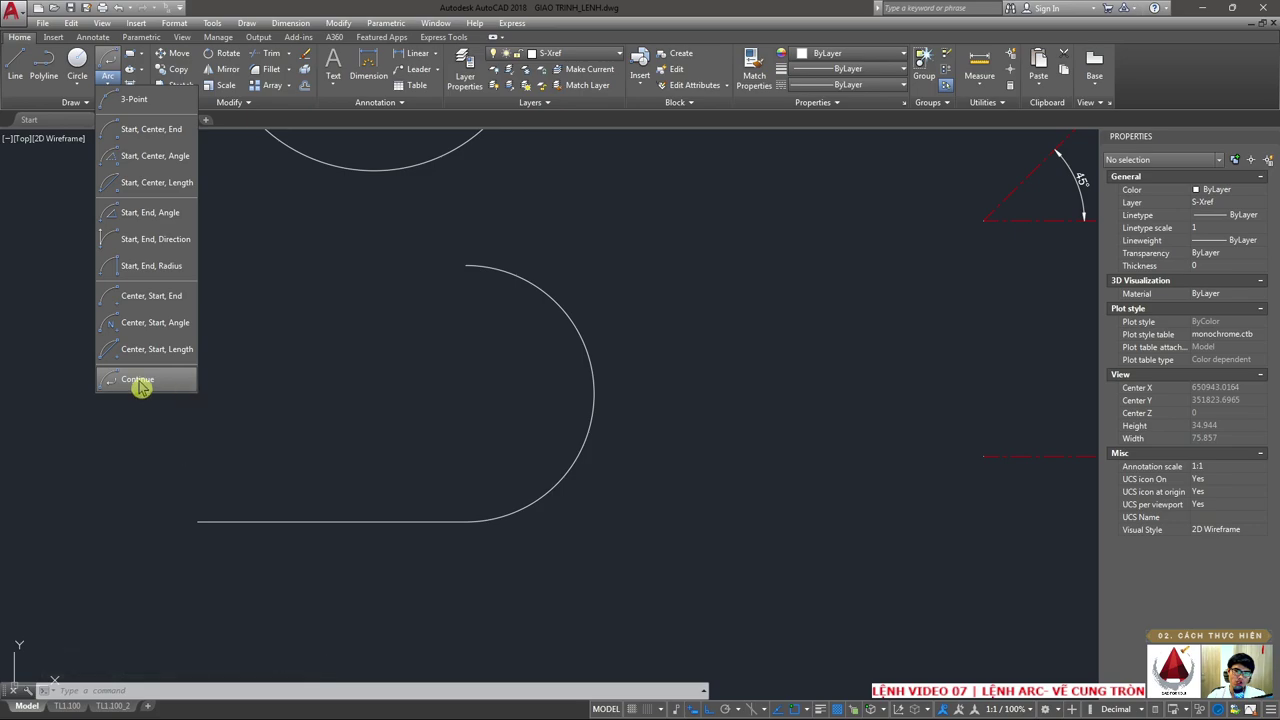
pyautogui.click(141, 381)
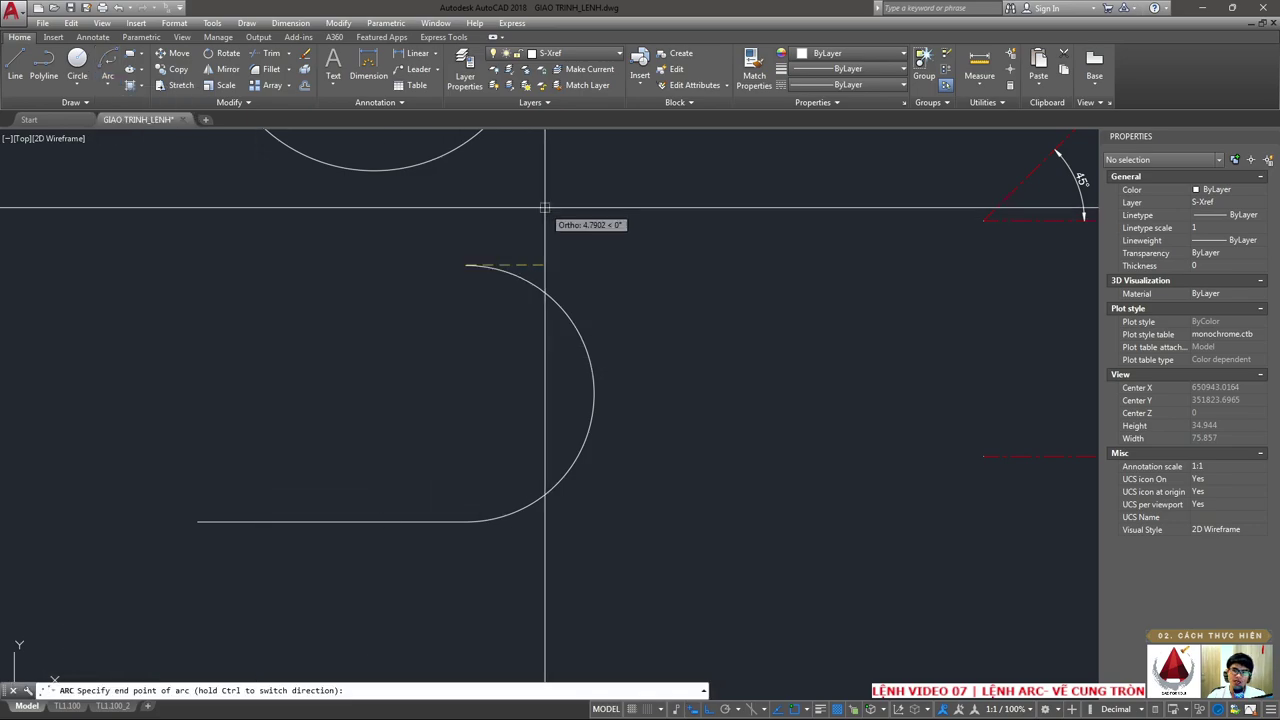
pyautogui.click(494, 170)
pyautogui.click(503, 268)
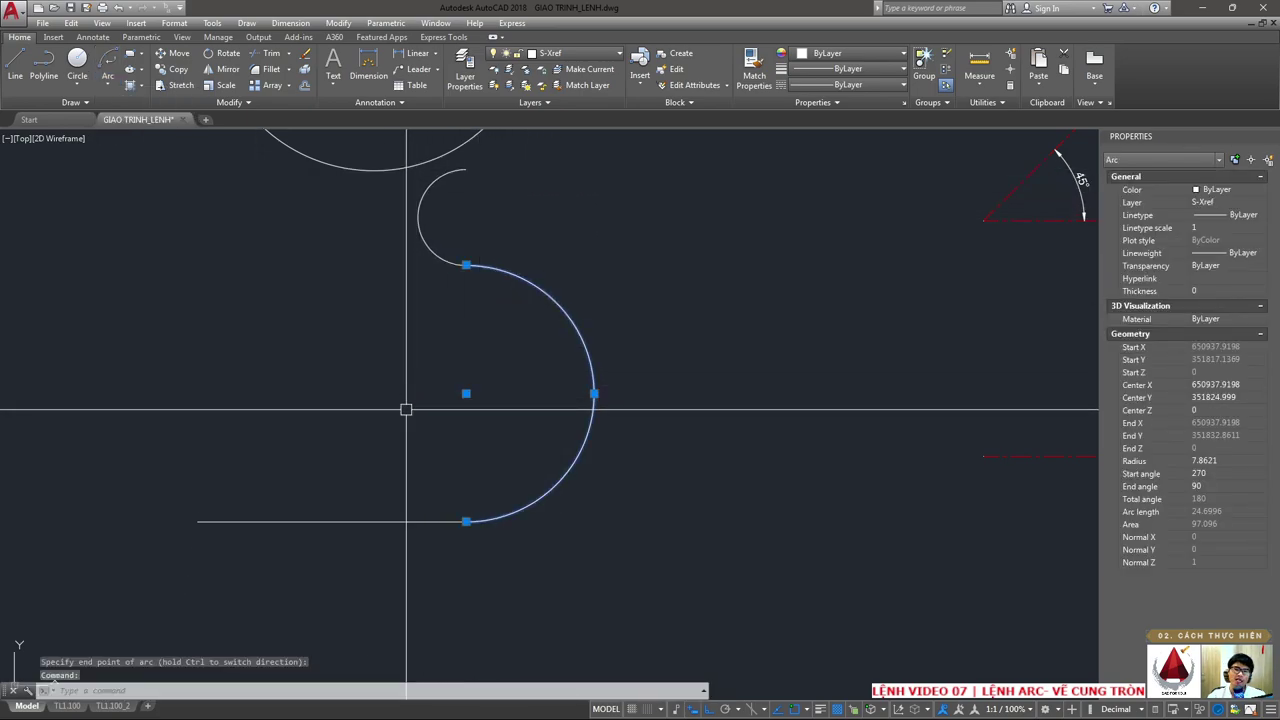
pyautogui.scroll(-5, 575, 384)
pyautogui.click(594, 514)
pyautogui.click(503, 371)
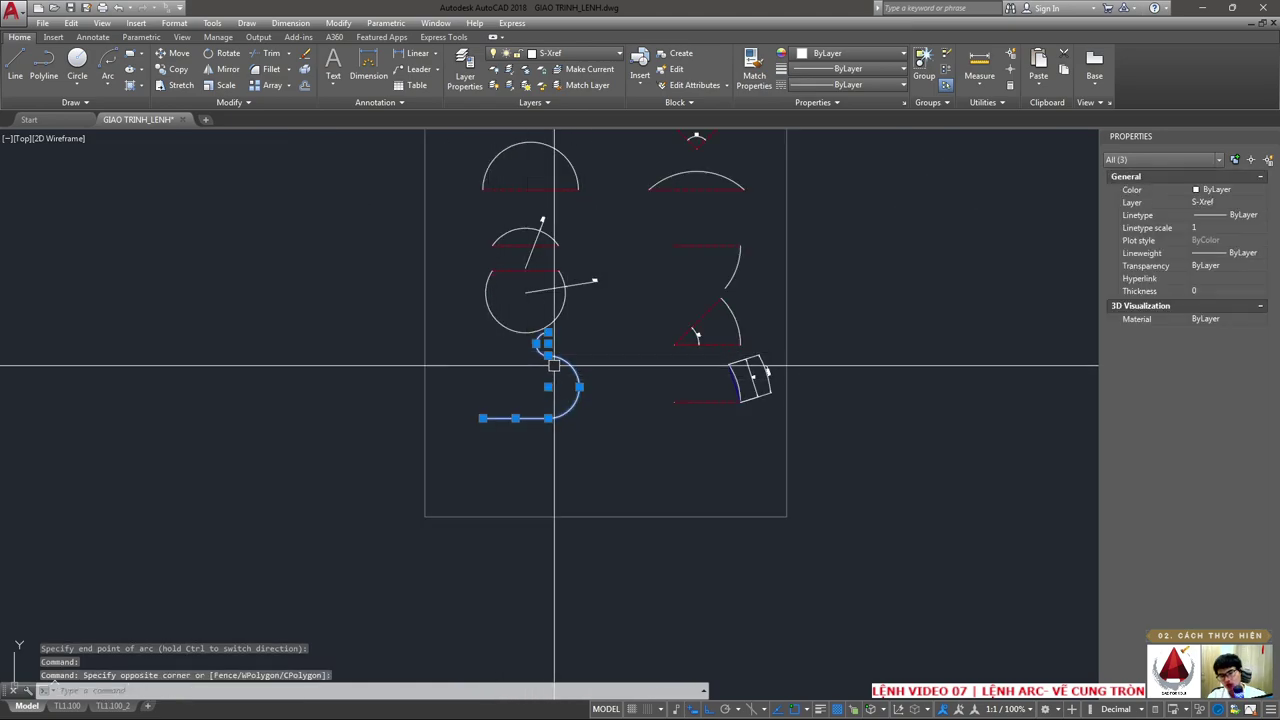
# - Abandon a move of the three pieces and start MATCHPROP (MA) to copy the red dashed style
pyautogui.press('m')
pyautogui.press('Return')
pyautogui.click(620, 373)
pyautogui.press('Escape')
pyautogui.write('ma')
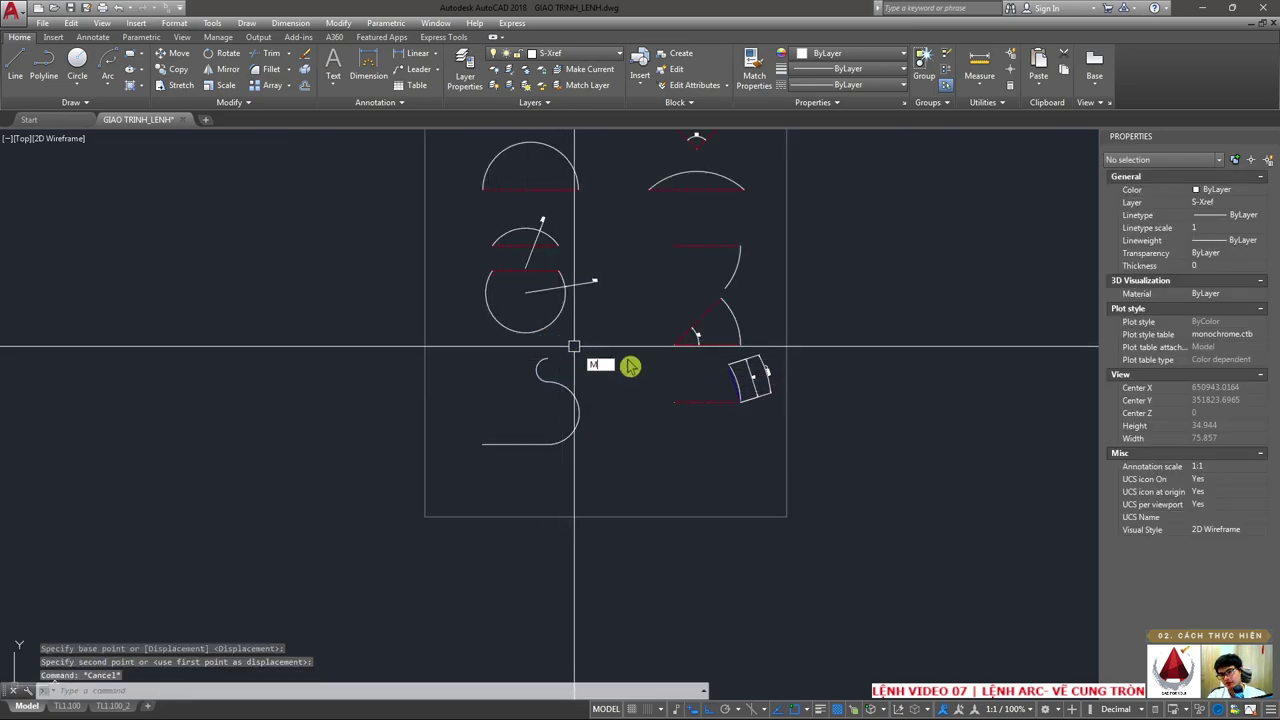
pyautogui.press('Return')
pyautogui.scroll(2, 757, 380)
pyautogui.scroll(2, 600, 330)
pyautogui.scroll(2, 670, 307)
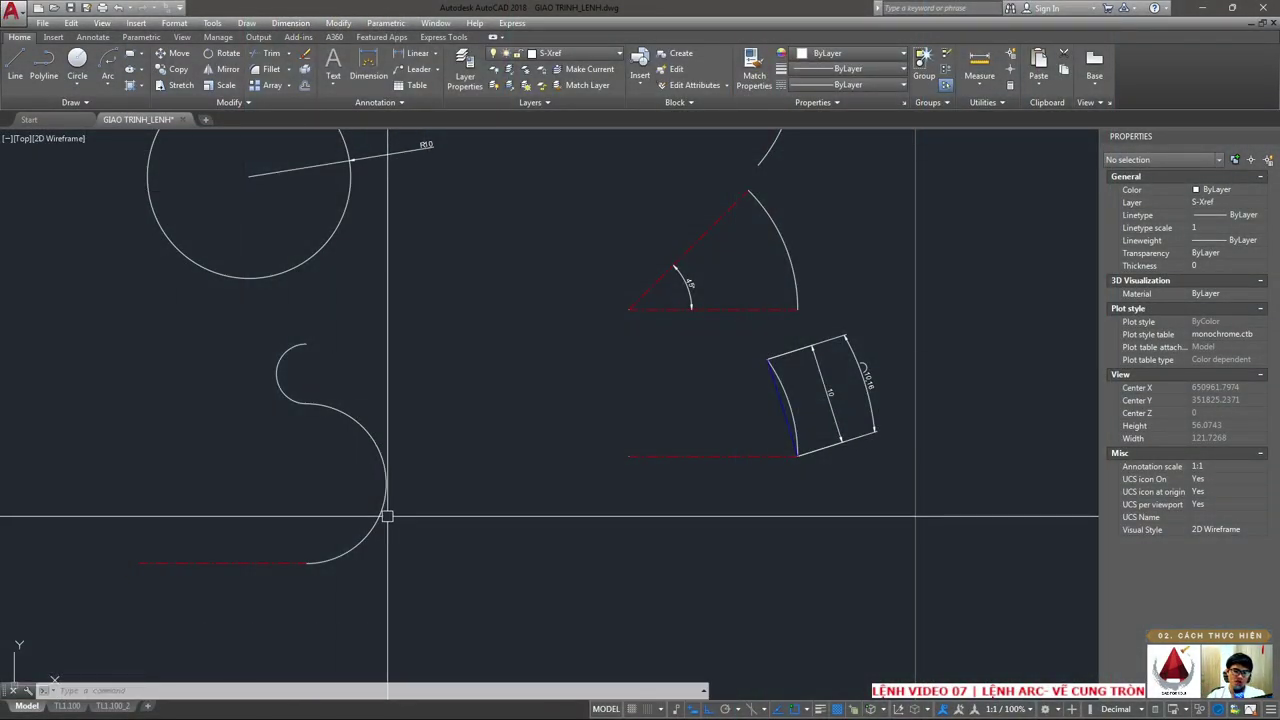
# - Switch to the PowerPoint exercise slides to view the slot reference image
pyautogui.click(201, 707)
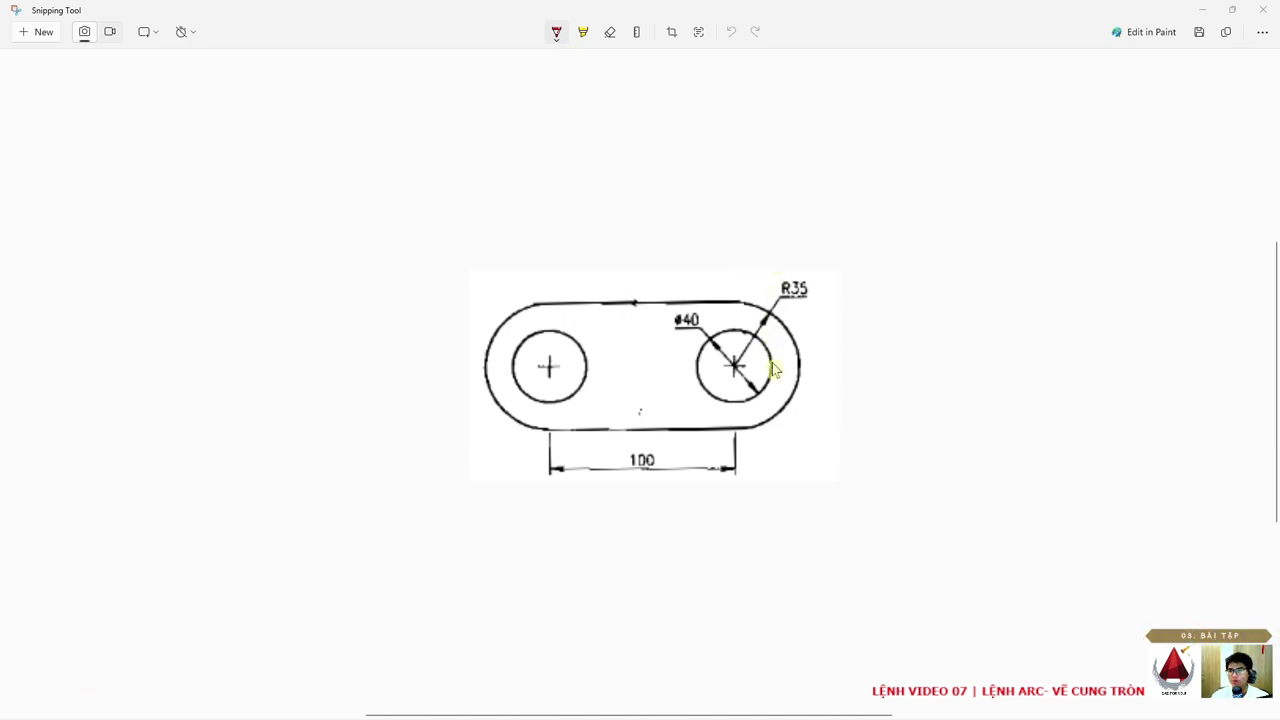
# - Zoom in on the slot reference picture in Snipping Tool
pyautogui.keyDown('ctrl'); pyautogui.scroll(1, 740, 347); pyautogui.keyUp('ctrl')
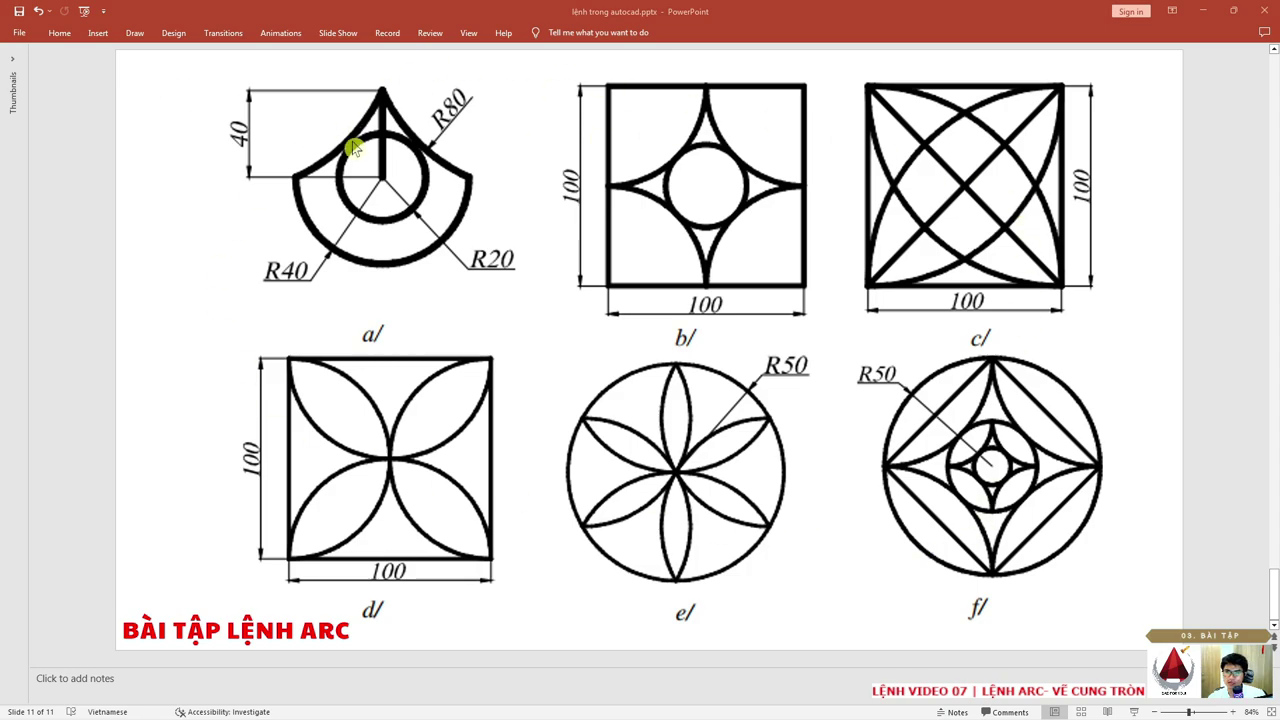
# - Return to a blank area of the AutoCAD drawing, then show the slot reference image maximized
pyautogui.click(1206, 11)
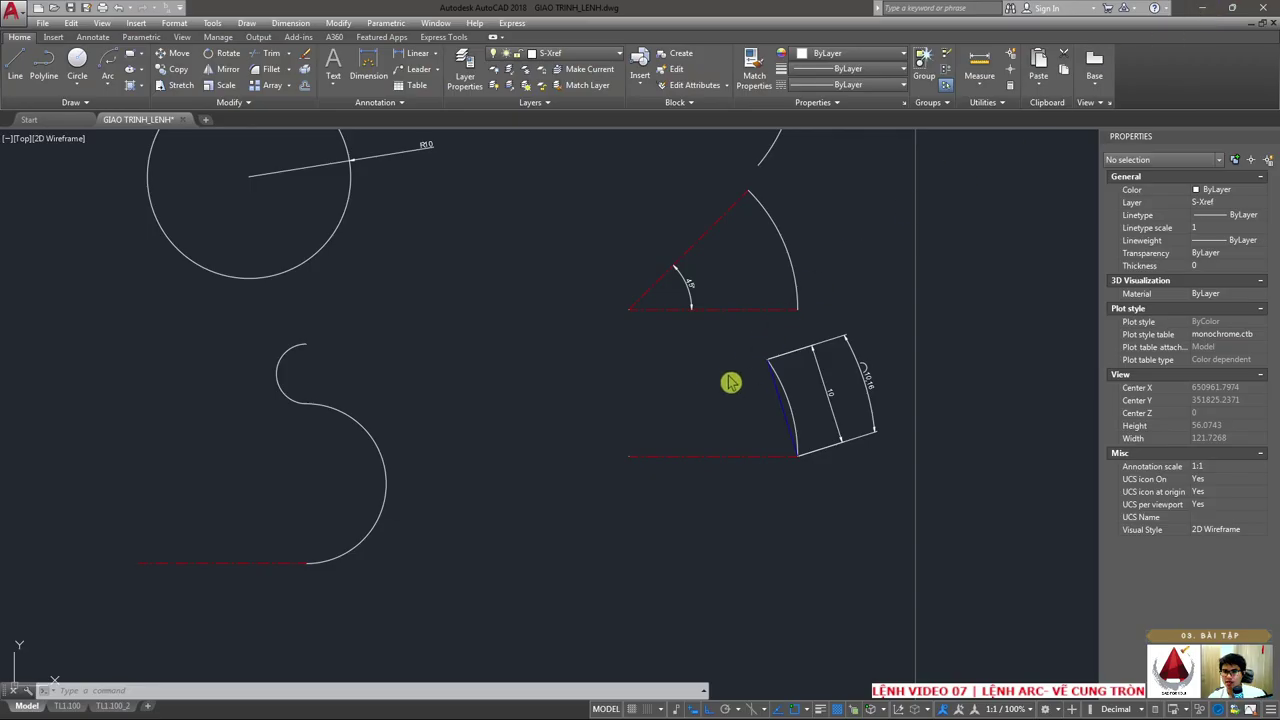
pyautogui.scroll(-3, 560, 430)
pyautogui.scroll(6, 480, 452)
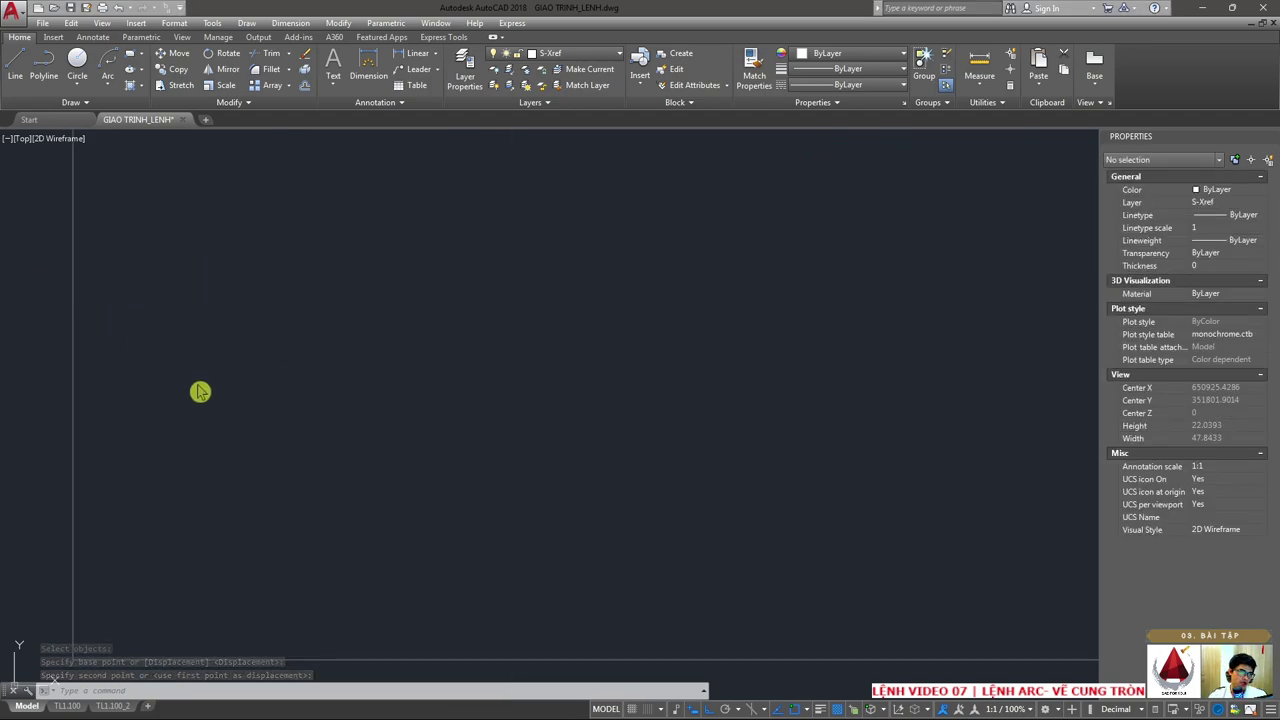
pyautogui.click(129, 414)
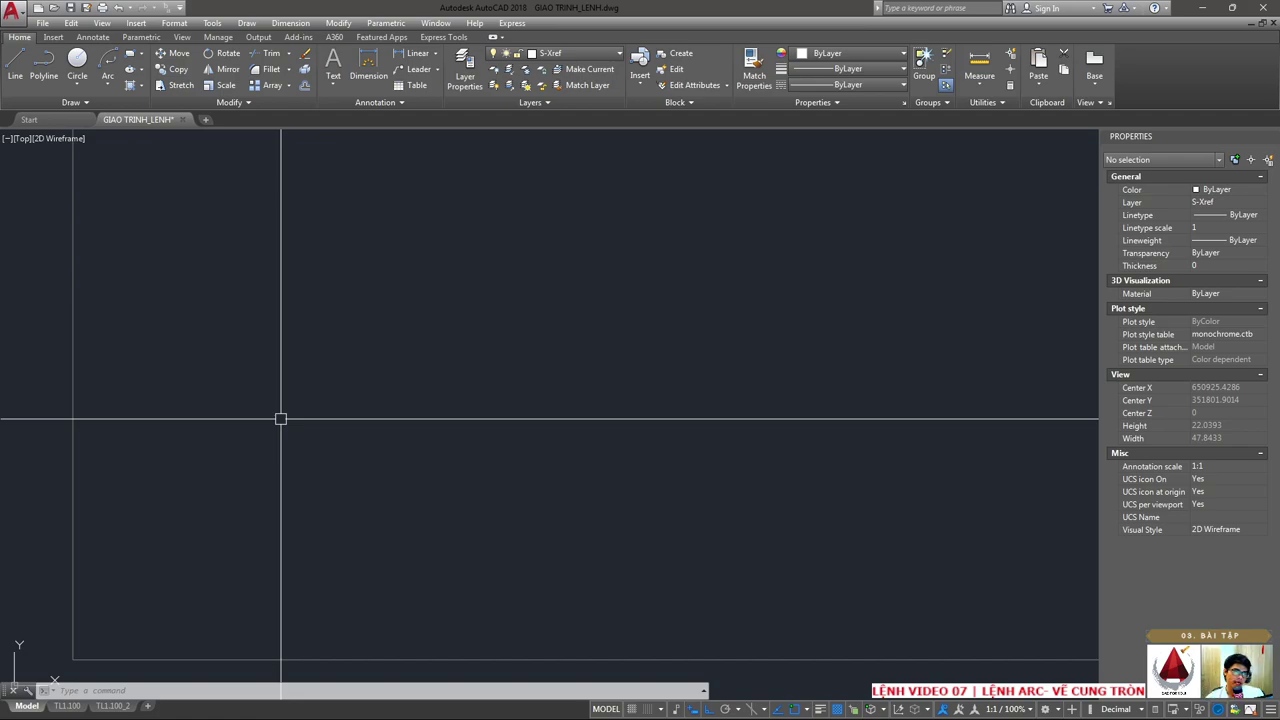
pyautogui.hotkey('alt', 'Tab')
pyautogui.press('super+Up')
pyautogui.keyDown('ctrl'); pyautogui.scroll(3, 656, 394); pyautogui.keyUp('ctrl')
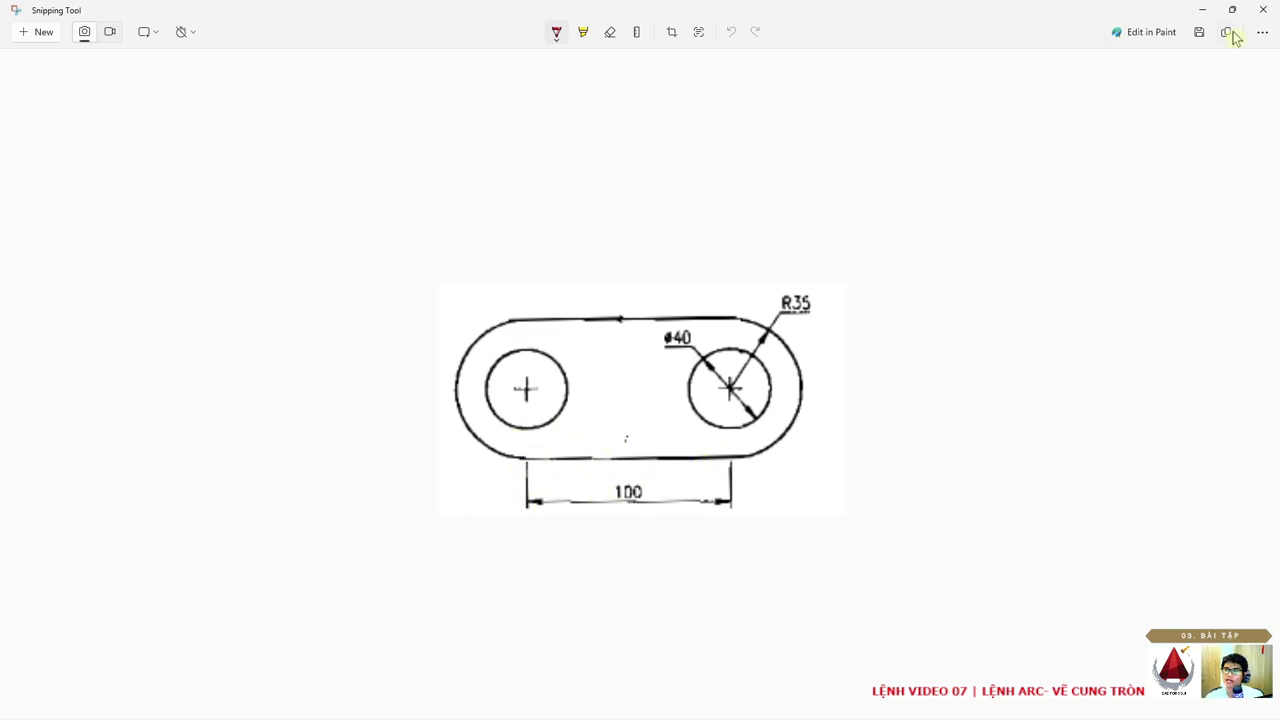
# - Draw a 100-unit horizontal line with LINE in the empty drawing area
pyautogui.click(1202, 9)
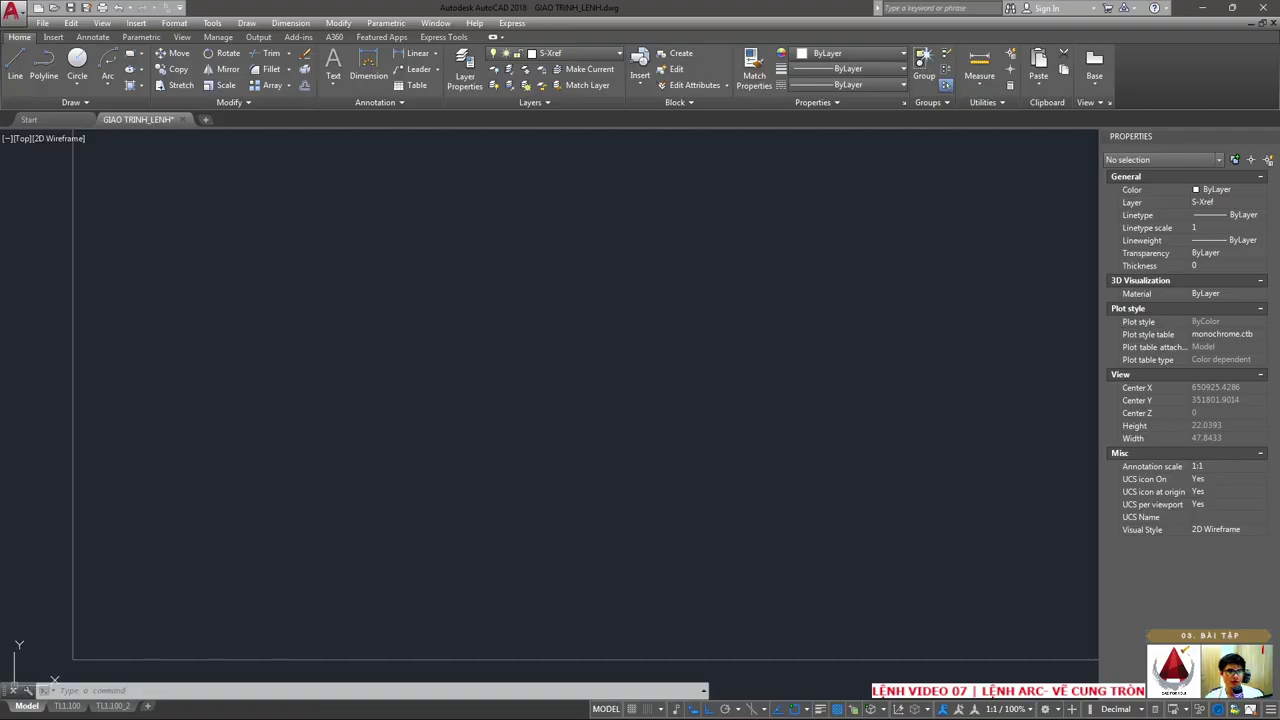
pyautogui.write('L')
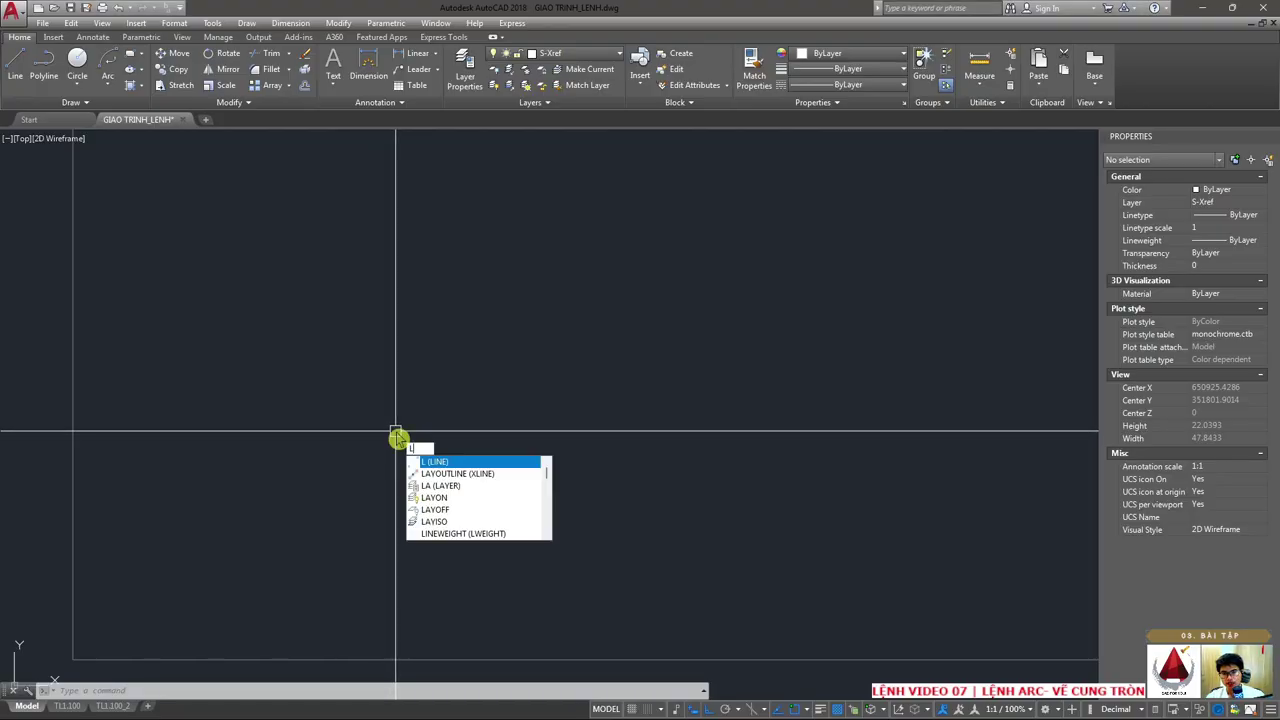
pyautogui.press('Return')
pyautogui.click(418, 459)
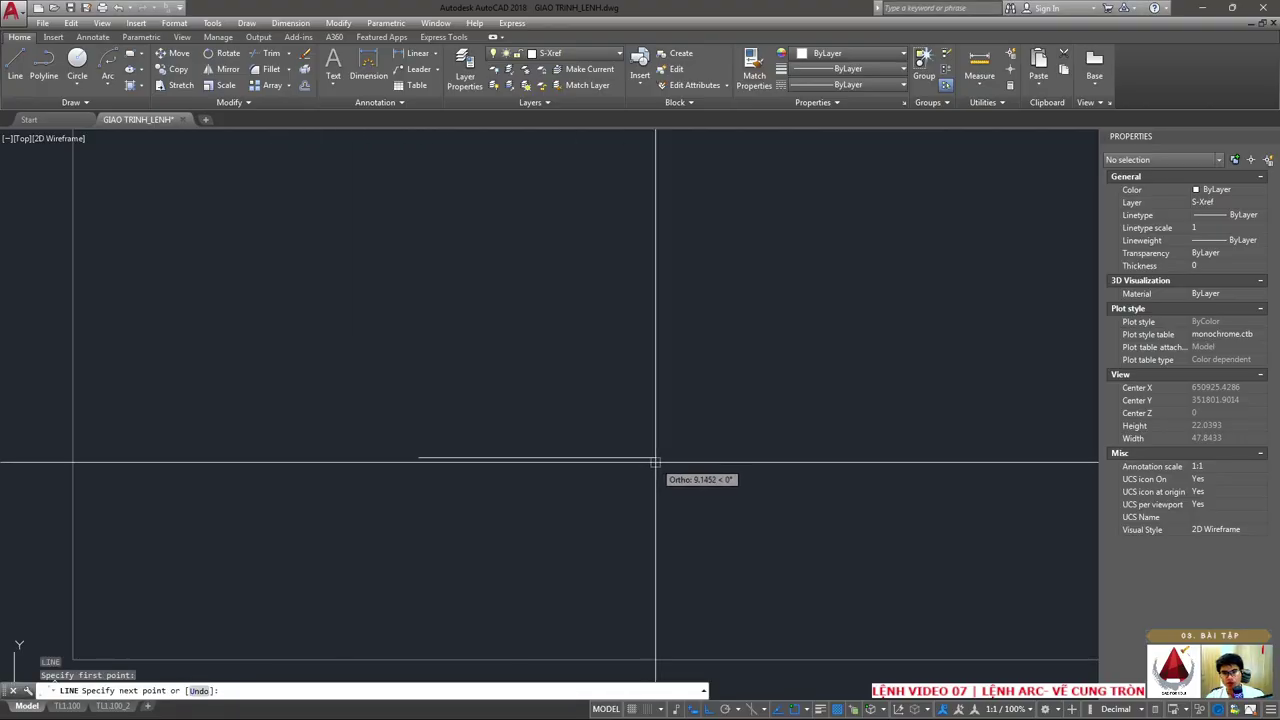
pyautogui.write('100')
pyautogui.press('Return')
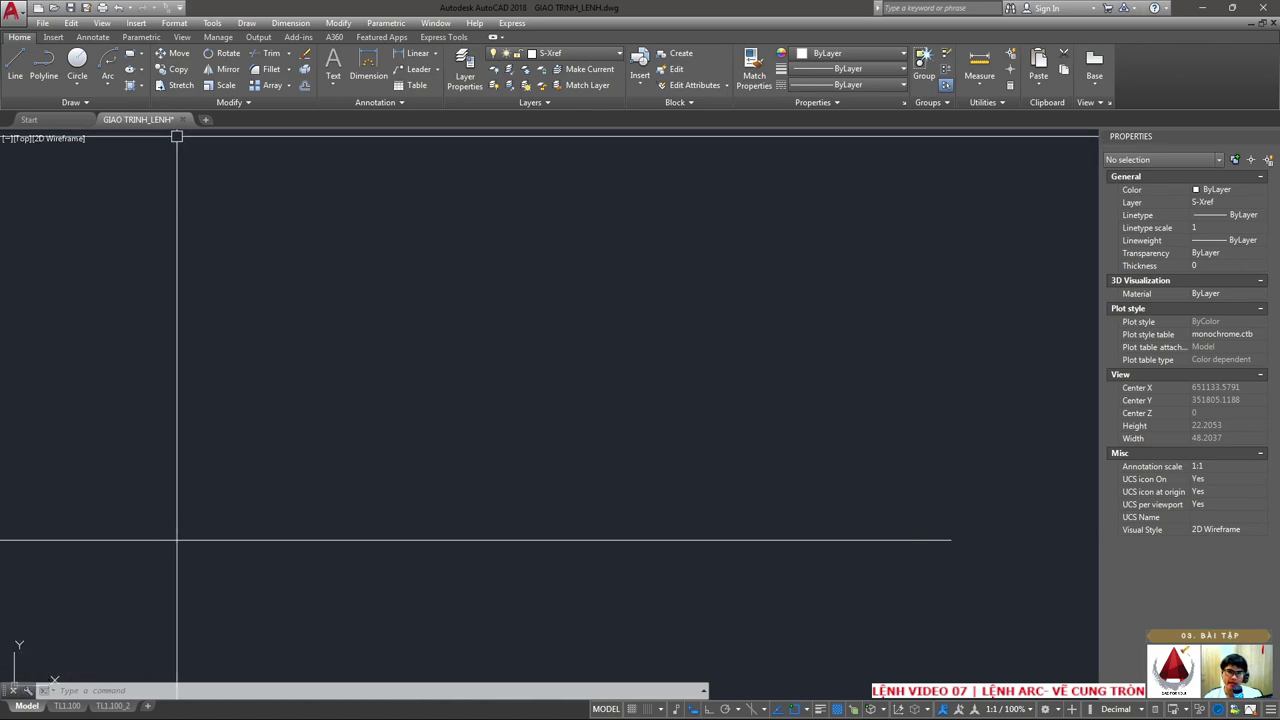
pyautogui.click(950, 510)
pyautogui.click(971, 534)
pyautogui.click(996, 290)
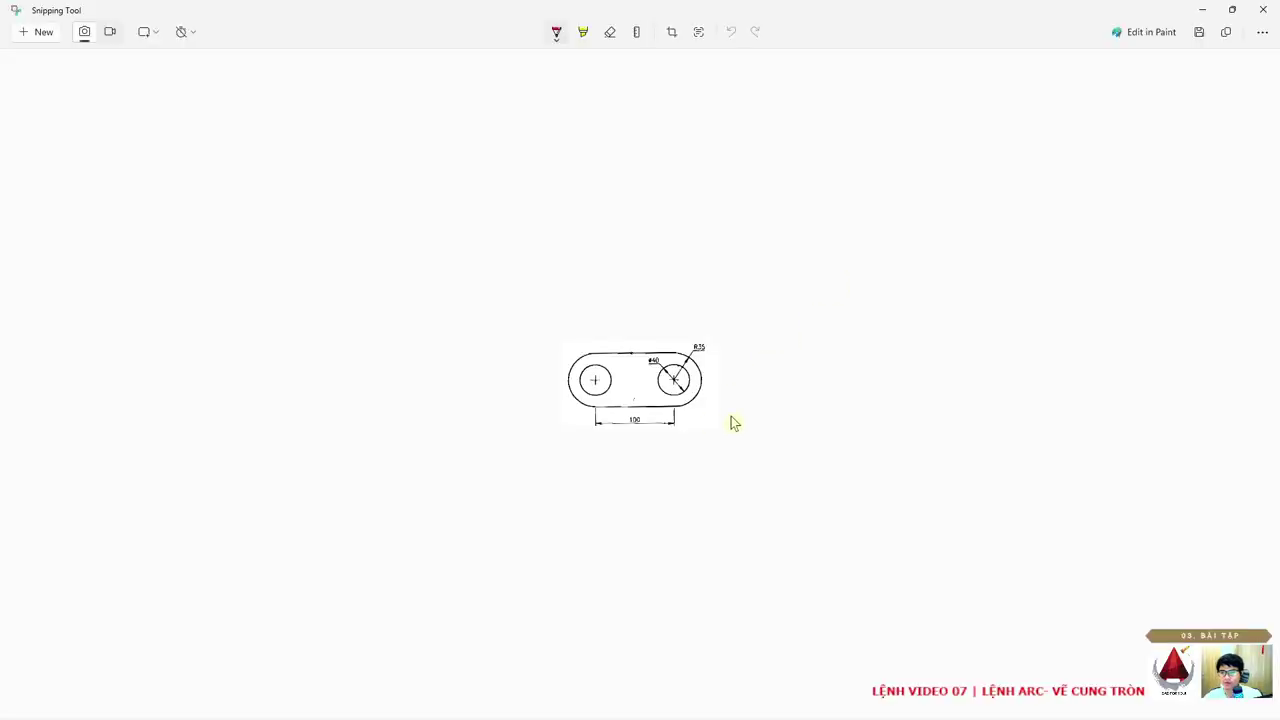
# - Mark the right arc's ends, its radius, the R35 label and the 100 dimension in red
pyautogui.keyDown('ctrl'); pyautogui.scroll(1, 710, 350); pyautogui.keyUp('ctrl')
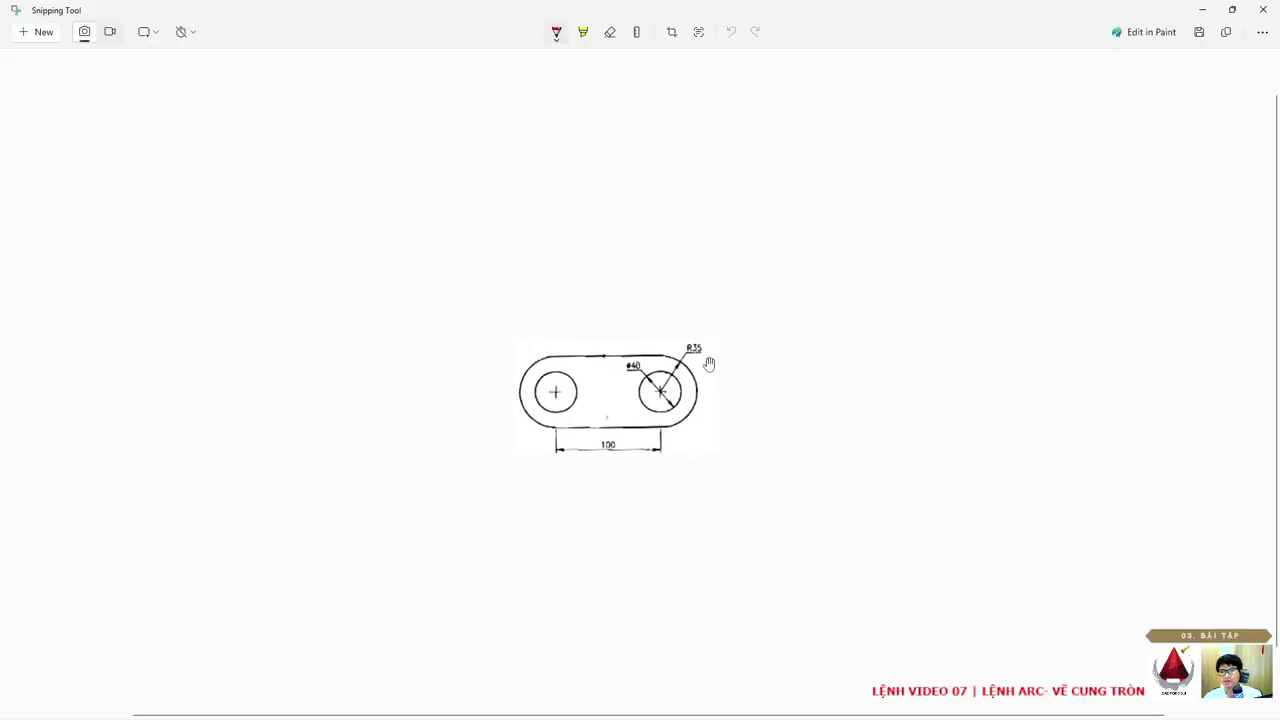
pyautogui.keyDown('ctrl'); pyautogui.scroll(2, 705, 365); pyautogui.keyUp('ctrl')
pyautogui.keyDown('ctrl'); pyautogui.scroll(2, 690, 430); pyautogui.keyUp('ctrl')
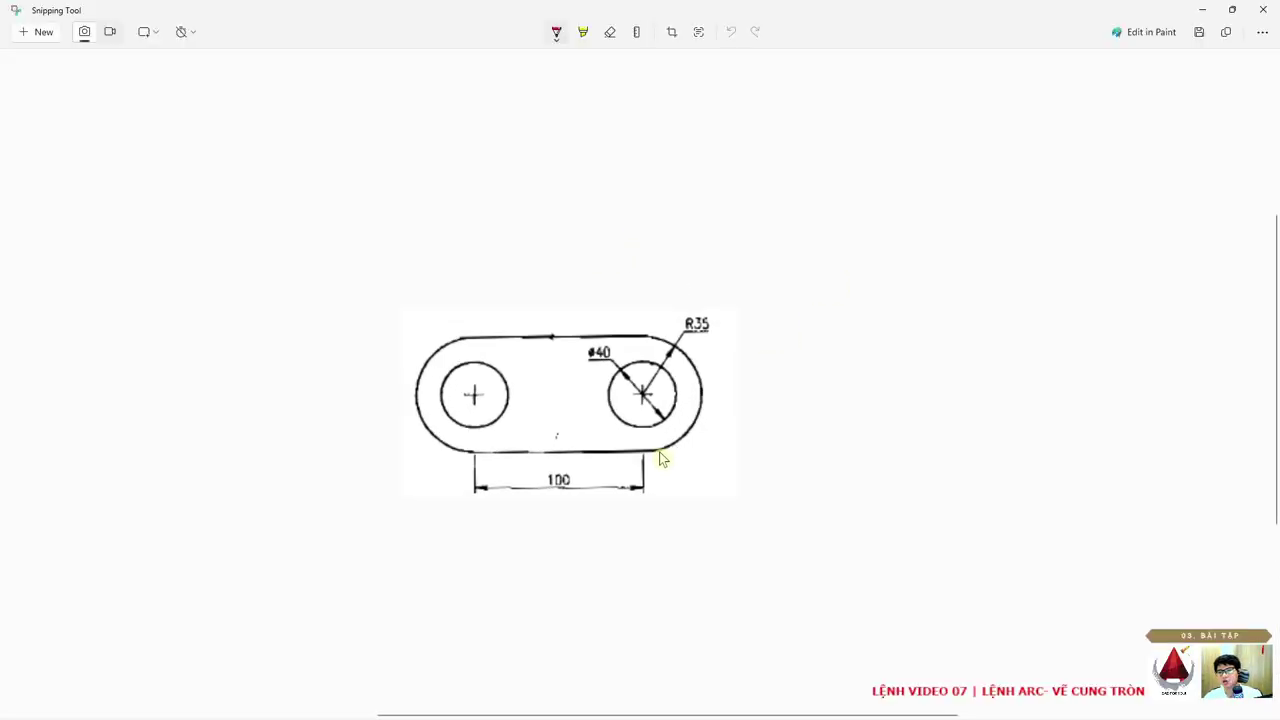
pyautogui.moveTo(667, 441); pyautogui.dragTo(654, 455)
pyautogui.moveTo(651, 441); pyautogui.dragTo(671, 456)
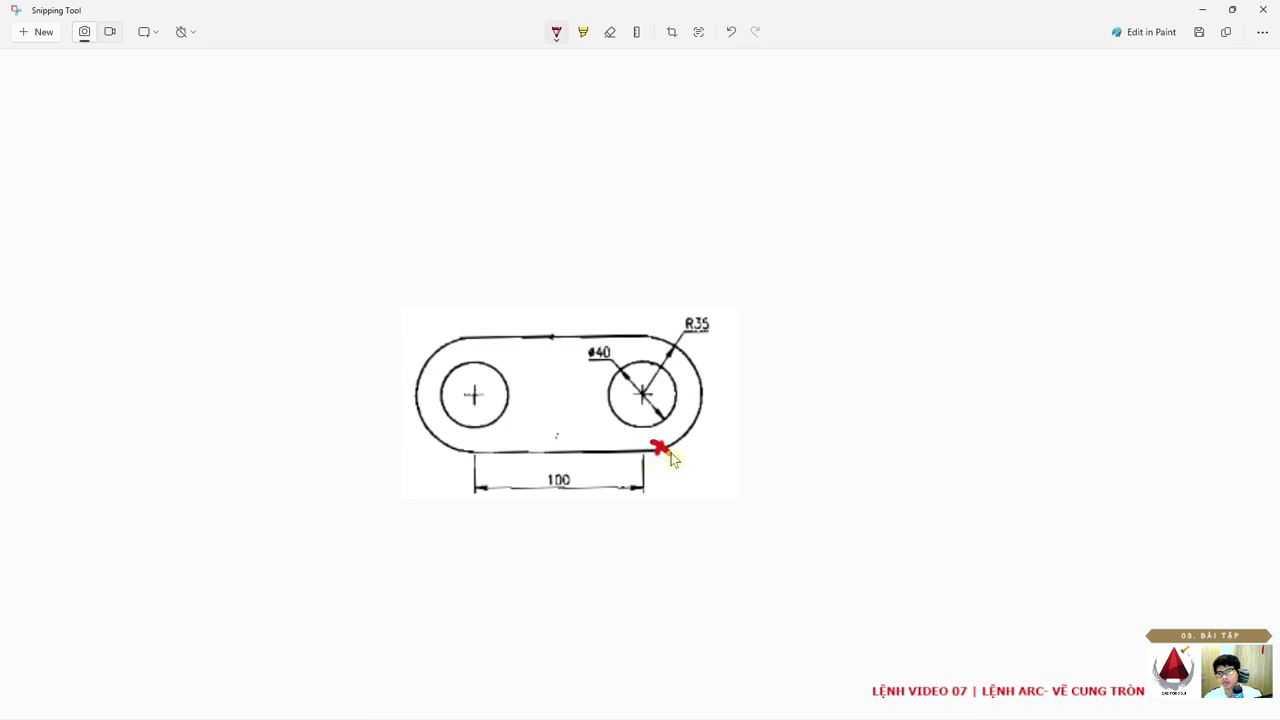
pyautogui.click(649, 337)
pyautogui.moveTo(649, 341); pyautogui.dragTo(657, 334)
pyautogui.moveTo(658, 387); pyautogui.dragTo(700, 383)
pyautogui.moveTo(700, 316); pyautogui.dragTo(712, 314)
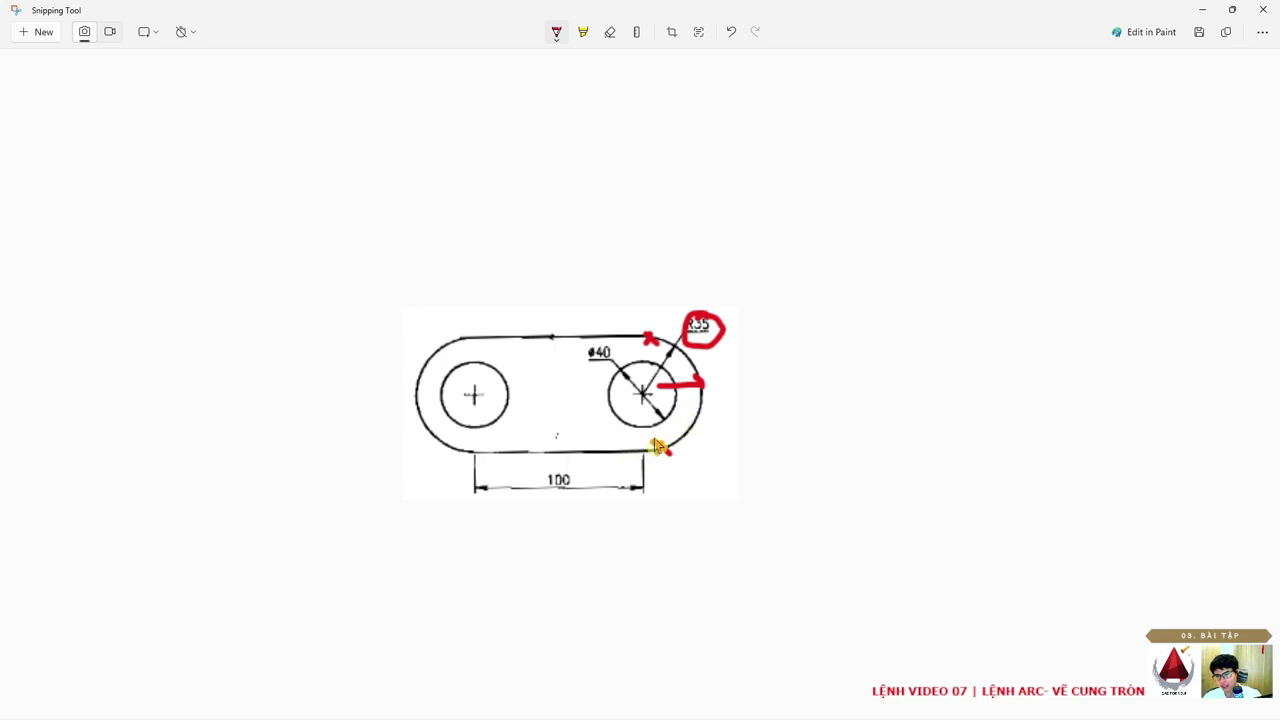
pyautogui.moveTo(656, 445); pyautogui.dragTo(659, 466)
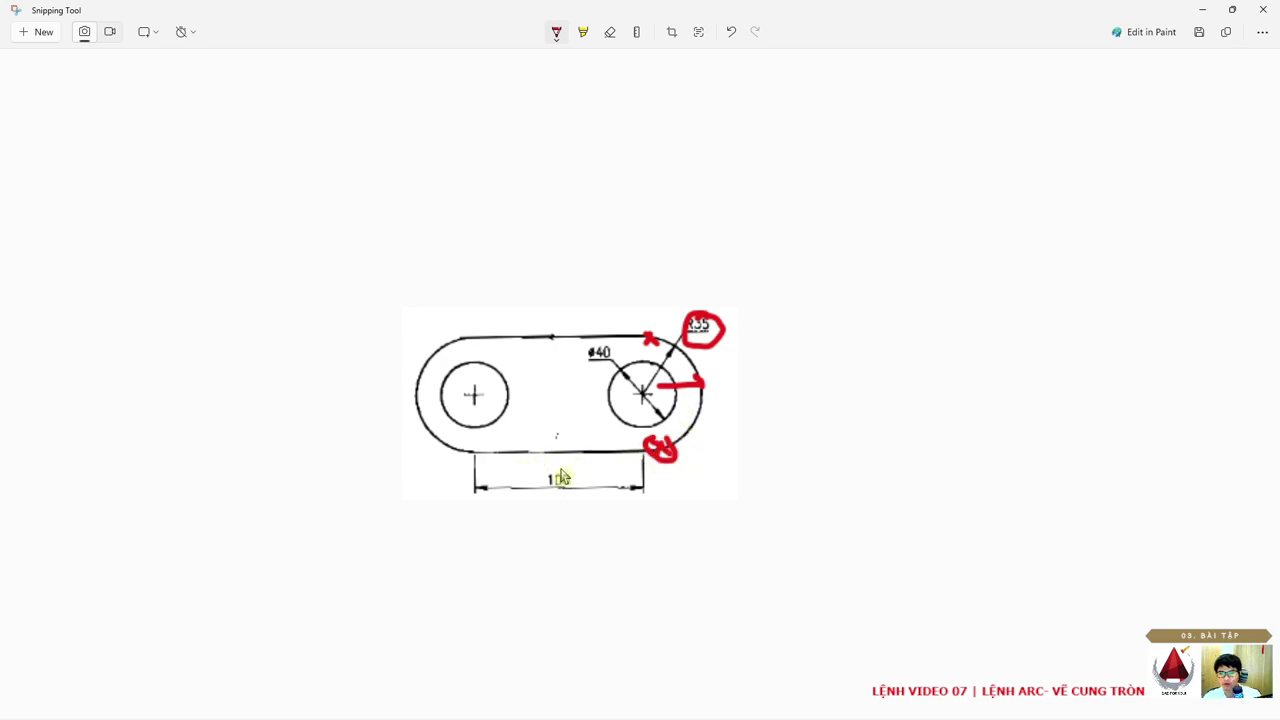
pyautogui.moveTo(563, 470); pyautogui.dragTo(567, 475)
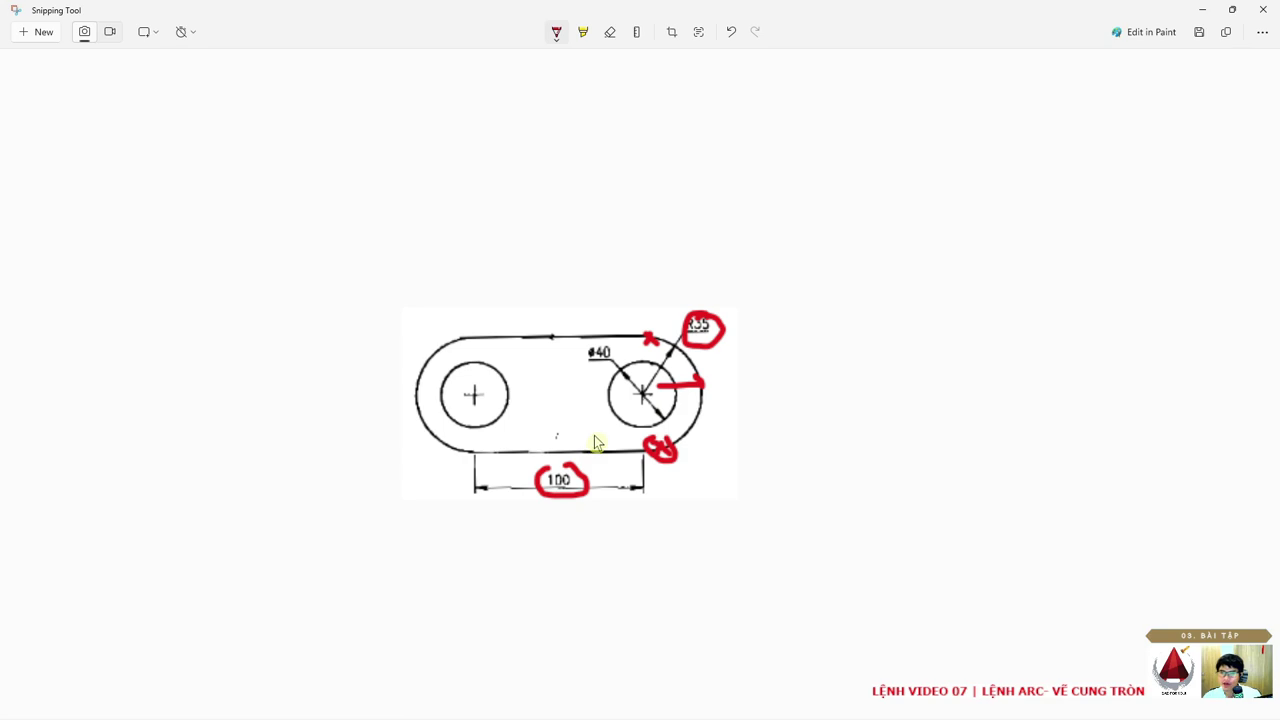
pyautogui.moveTo(663, 385); pyautogui.dragTo(658, 385)
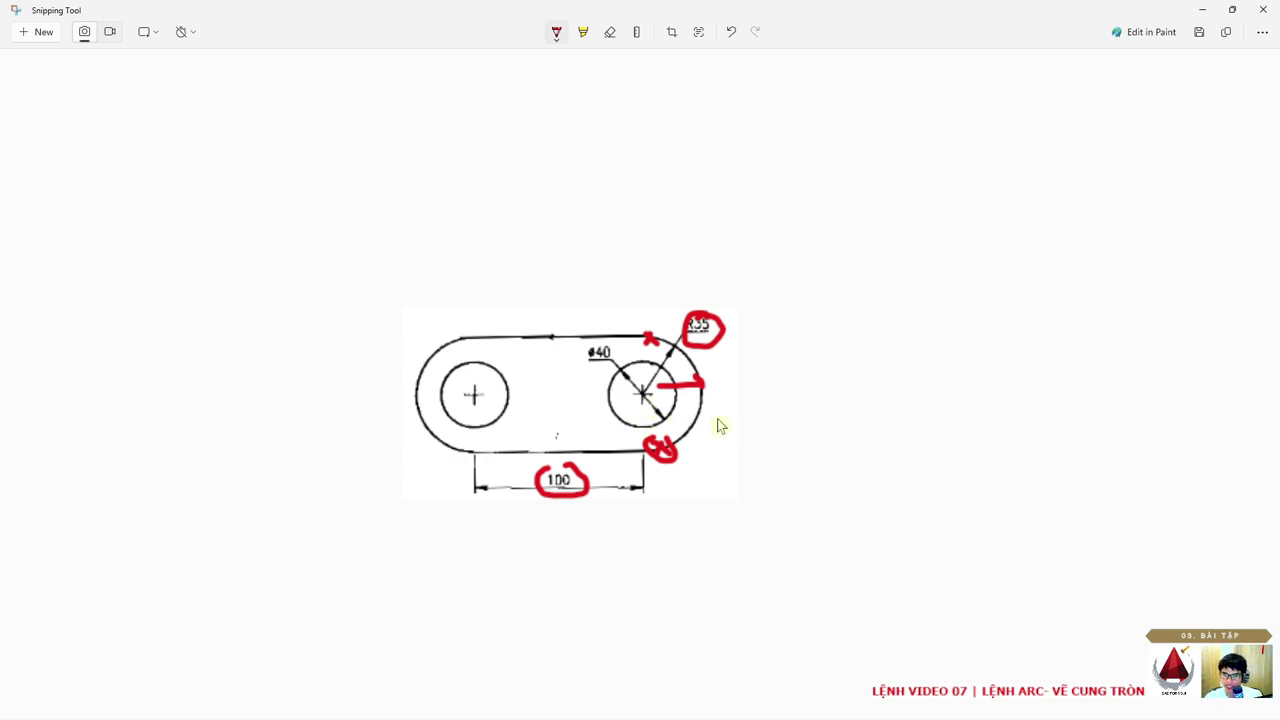
# - Connect the arc's end marks in red, undo an extra loop, and start writing 'End'
pyautogui.moveTo(666, 449); pyautogui.dragTo(668, 456)
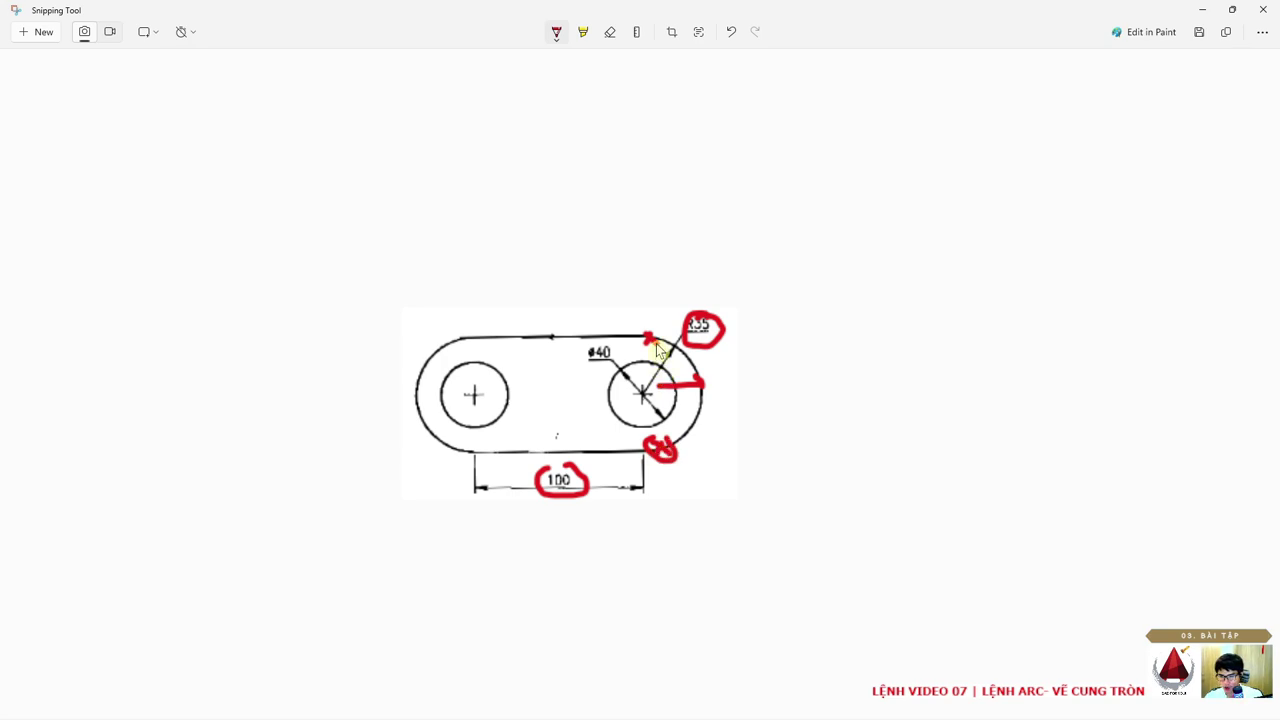
pyautogui.moveTo(652, 444)
pyautogui.mouseDown()
pyautogui.moveTo(667, 455)
pyautogui.moveTo(671, 343)
pyautogui.moveTo(665, 452)
pyautogui.moveTo(703, 448)
pyautogui.moveTo(703, 477)
pyautogui.mouseUp()
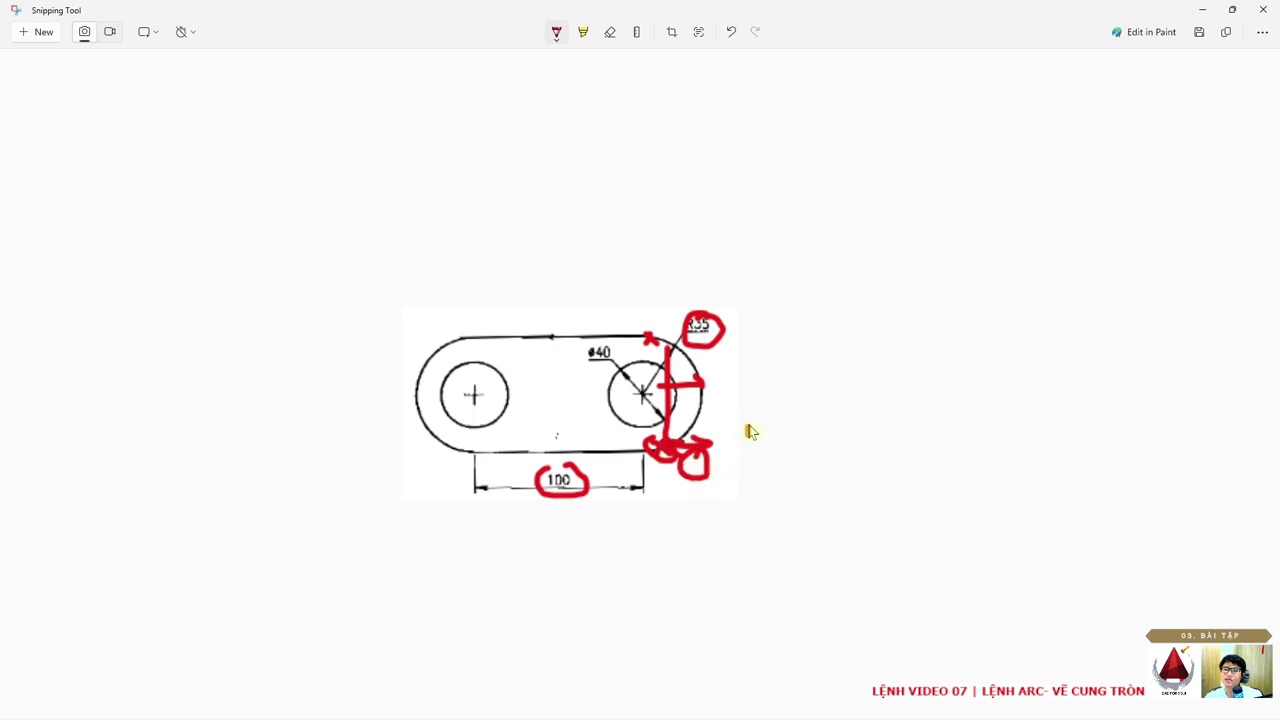
pyautogui.moveTo(751, 432)
pyautogui.mouseDown()
pyautogui.moveTo(748, 340)
pyautogui.moveTo(705, 322)
pyautogui.moveTo(737, 337)
pyautogui.moveTo(707, 338)
pyautogui.mouseUp()
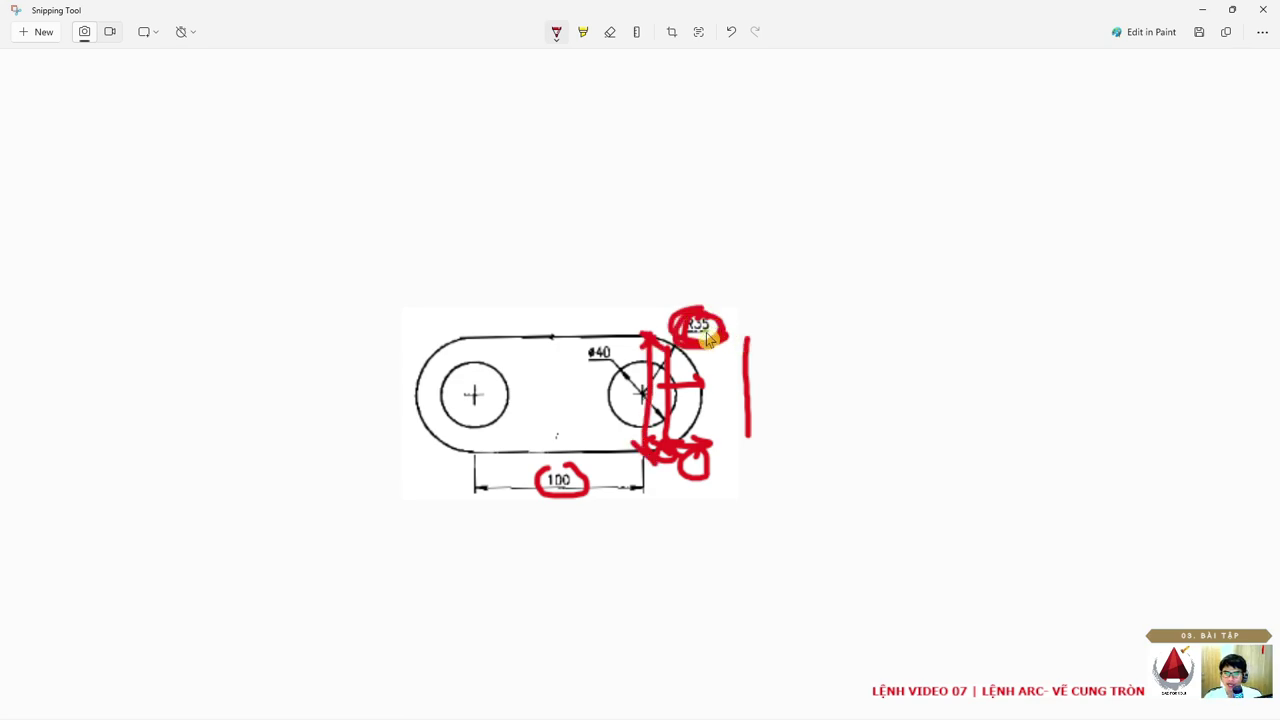
pyautogui.hotkey('ctrl', 'z')
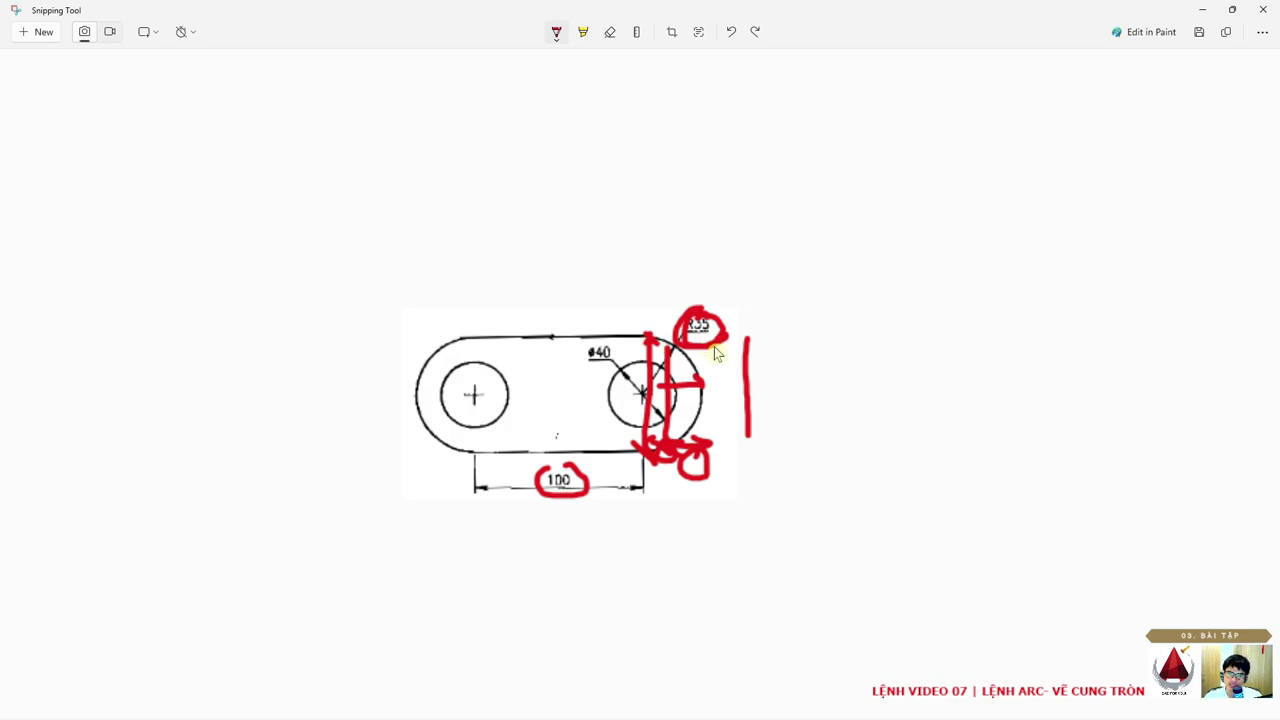
pyautogui.moveTo(798, 282)
pyautogui.mouseDown()
pyautogui.moveTo(794, 326)
pyautogui.moveTo(826, 294)
pyautogui.mouseUp()
pyautogui.moveTo(786, 310)
pyautogui.mouseDown()
pyautogui.moveTo(824, 308)
pyautogui.moveTo(830, 322)
pyautogui.moveTo(840, 306)
pyautogui.moveTo(889, 326)
pyautogui.mouseUp()
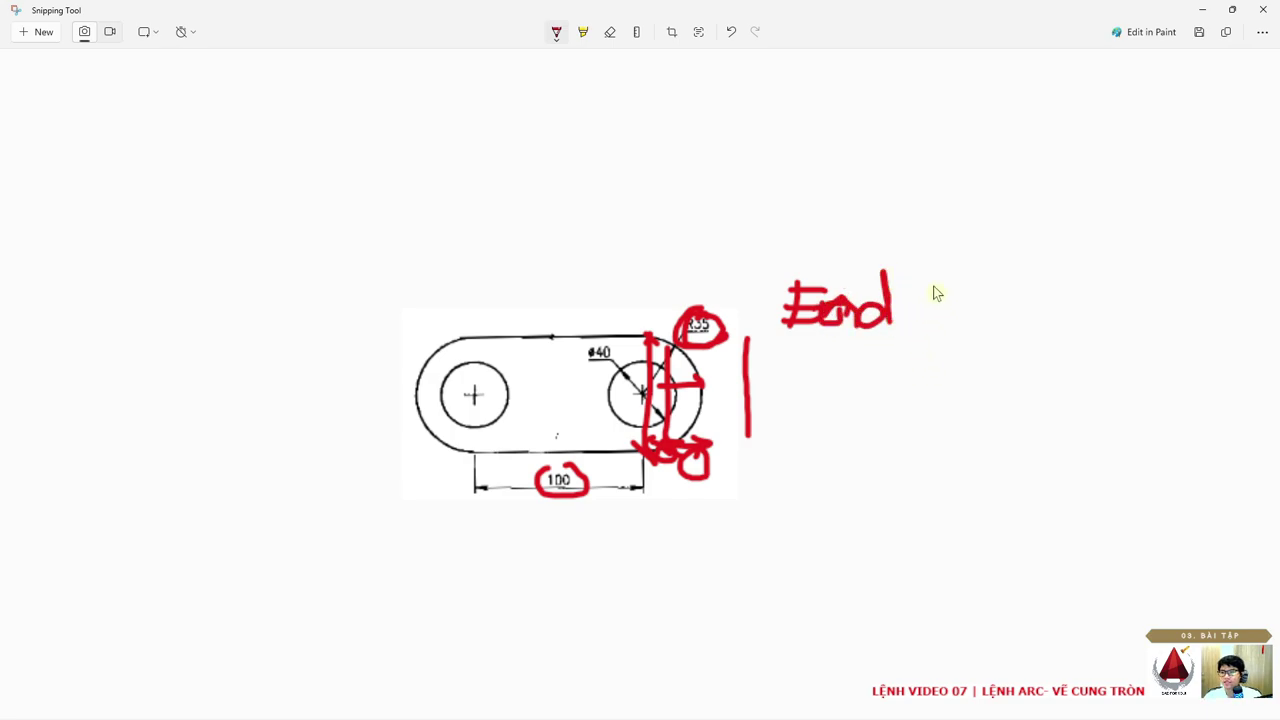
# - Complete the red note to read 'End (0; D=70)' and go back to AutoCAD
pyautogui.moveTo(932, 276); pyautogui.dragTo(946, 358)
pyautogui.moveTo(955, 303)
pyautogui.mouseDown()
pyautogui.moveTo(963, 329)
pyautogui.moveTo(966, 300)
pyautogui.mouseUp()
pyautogui.click(994, 294)
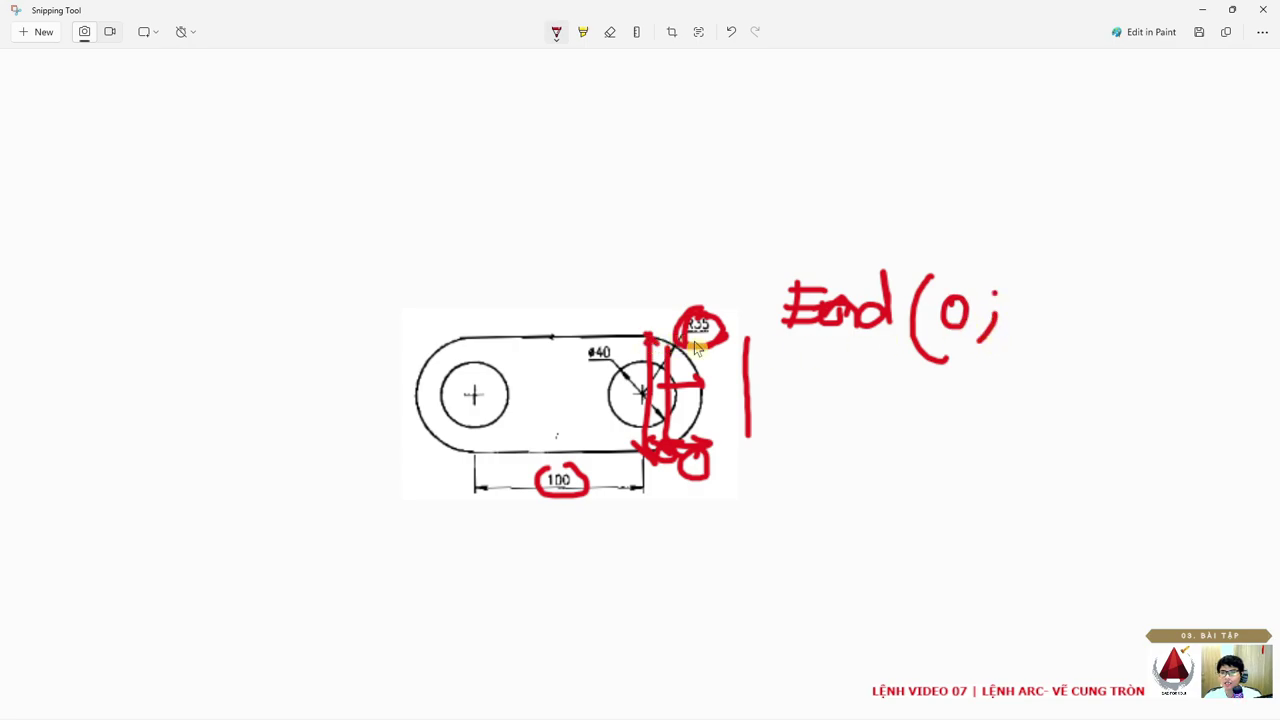
pyautogui.moveTo(1022, 296)
pyautogui.mouseDown()
pyautogui.moveTo(1024, 330)
pyautogui.moveTo(1098, 318)
pyautogui.moveTo(1099, 329)
pyautogui.mouseUp()
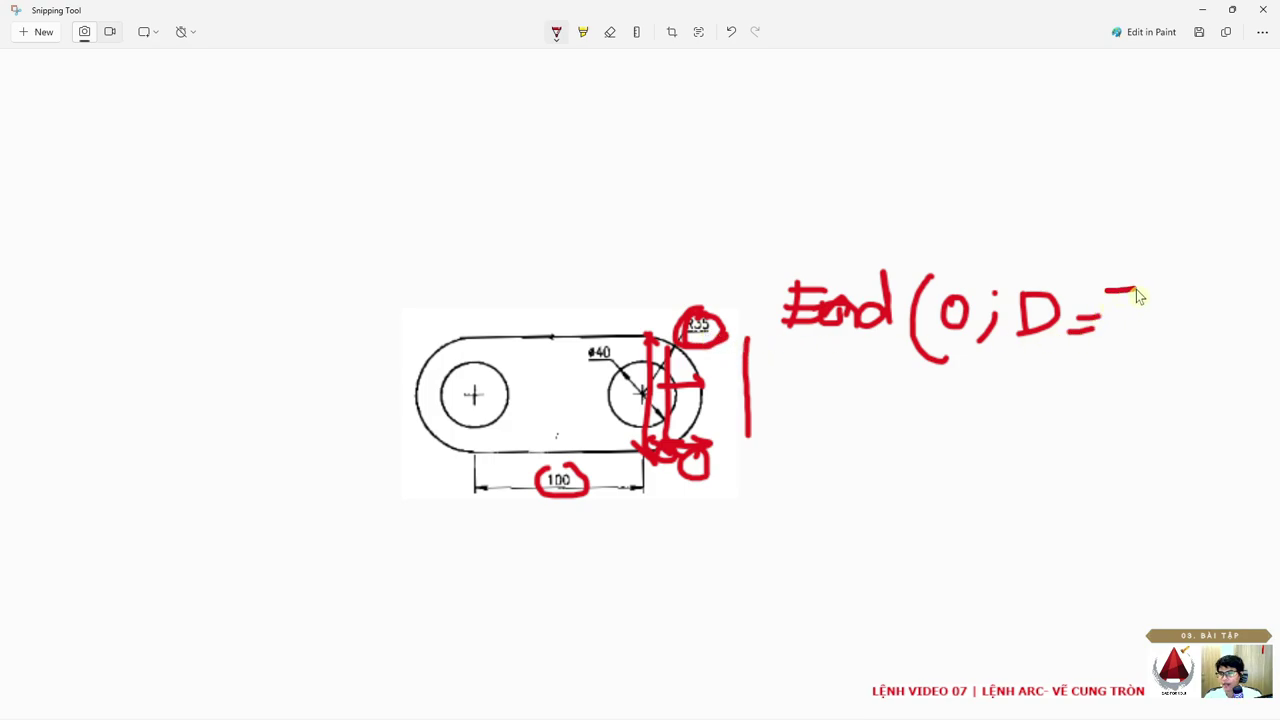
pyautogui.moveTo(1136, 289)
pyautogui.mouseDown()
pyautogui.moveTo(1120, 336)
pyautogui.moveTo(1140, 335)
pyautogui.moveTo(1172, 296)
pyautogui.moveTo(1206, 362)
pyautogui.moveTo(1192, 370)
pyautogui.mouseUp()
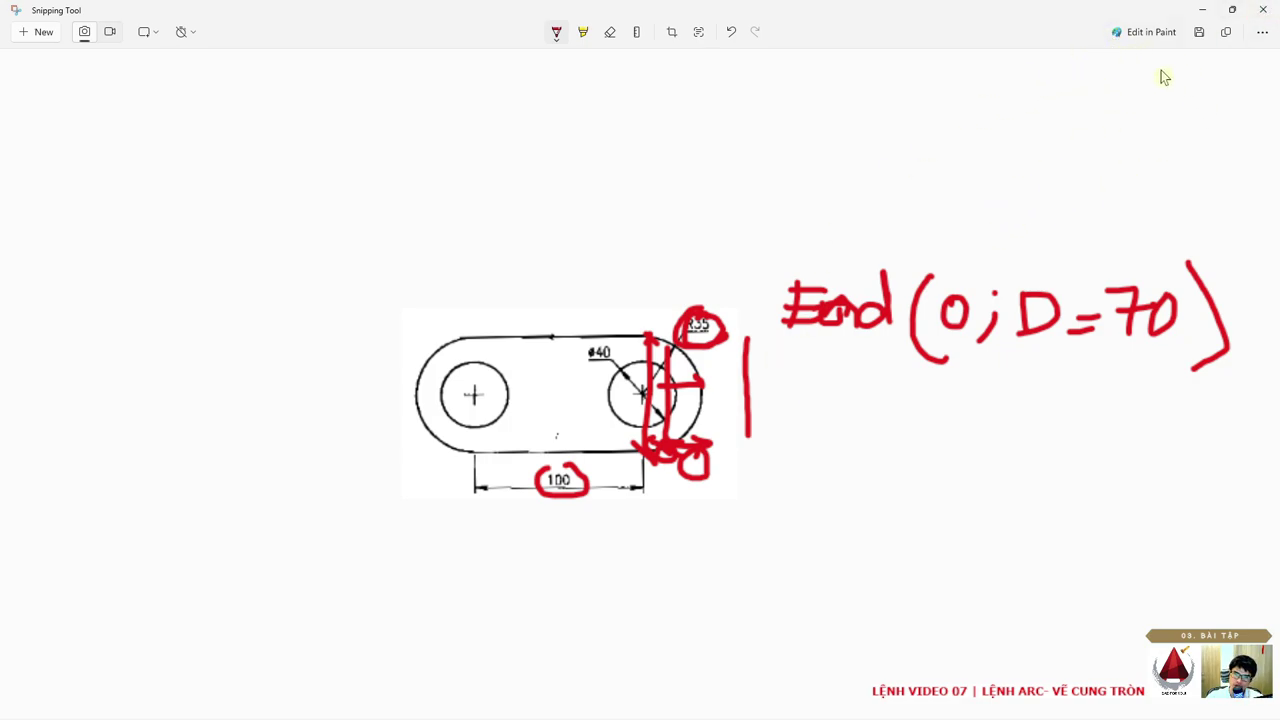
pyautogui.click(1203, 9)
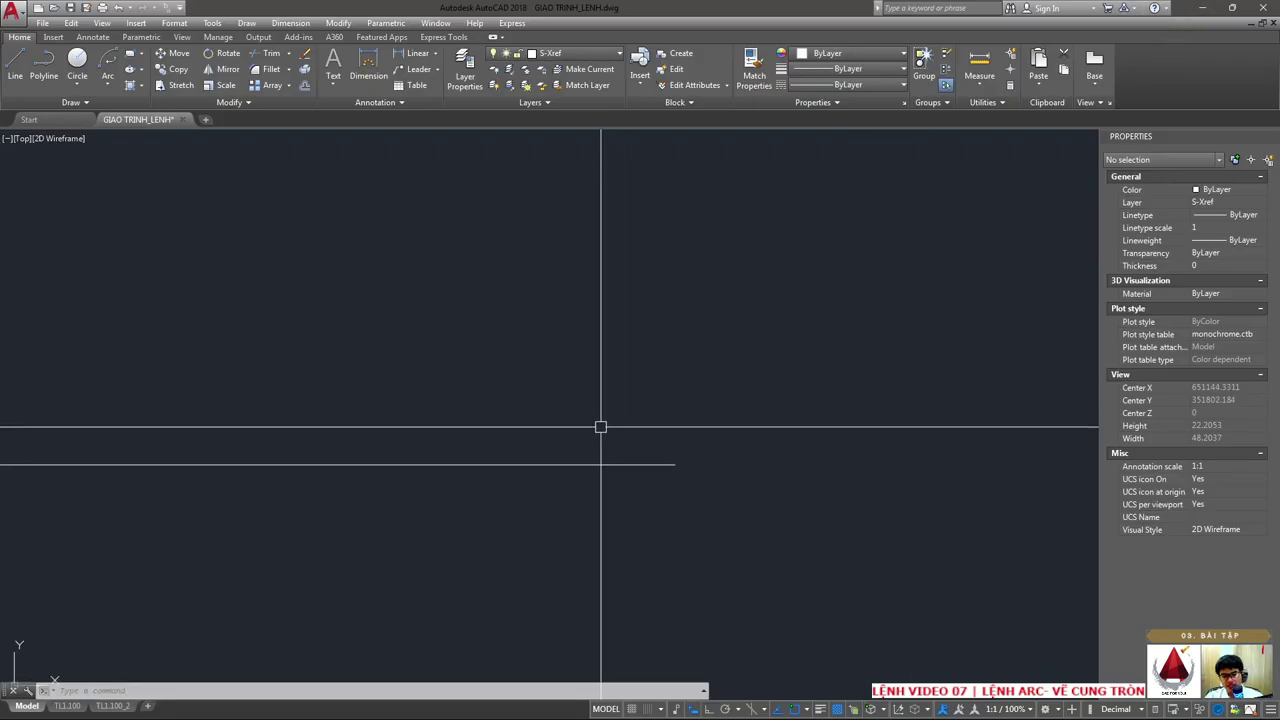
# - Start an ARC at the 100-unit line's right end, ending at @0,70 straight above
pyautogui.write('ARC')
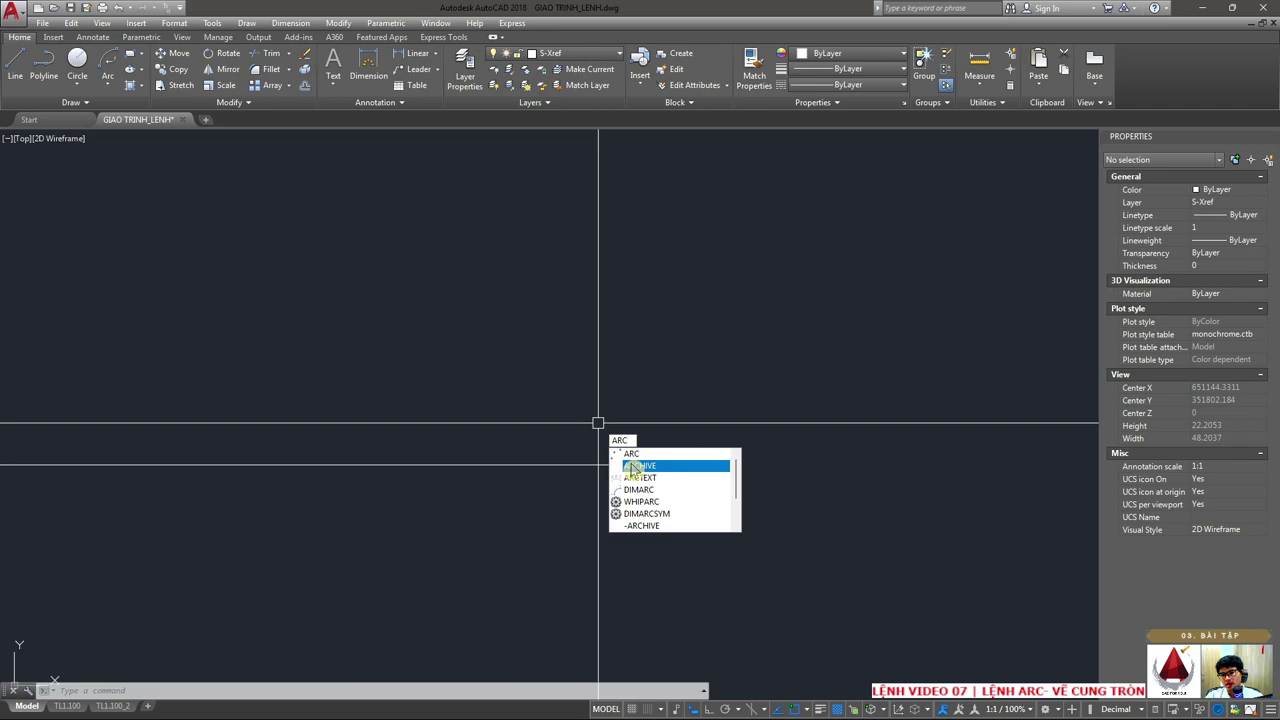
pyautogui.press('Return')
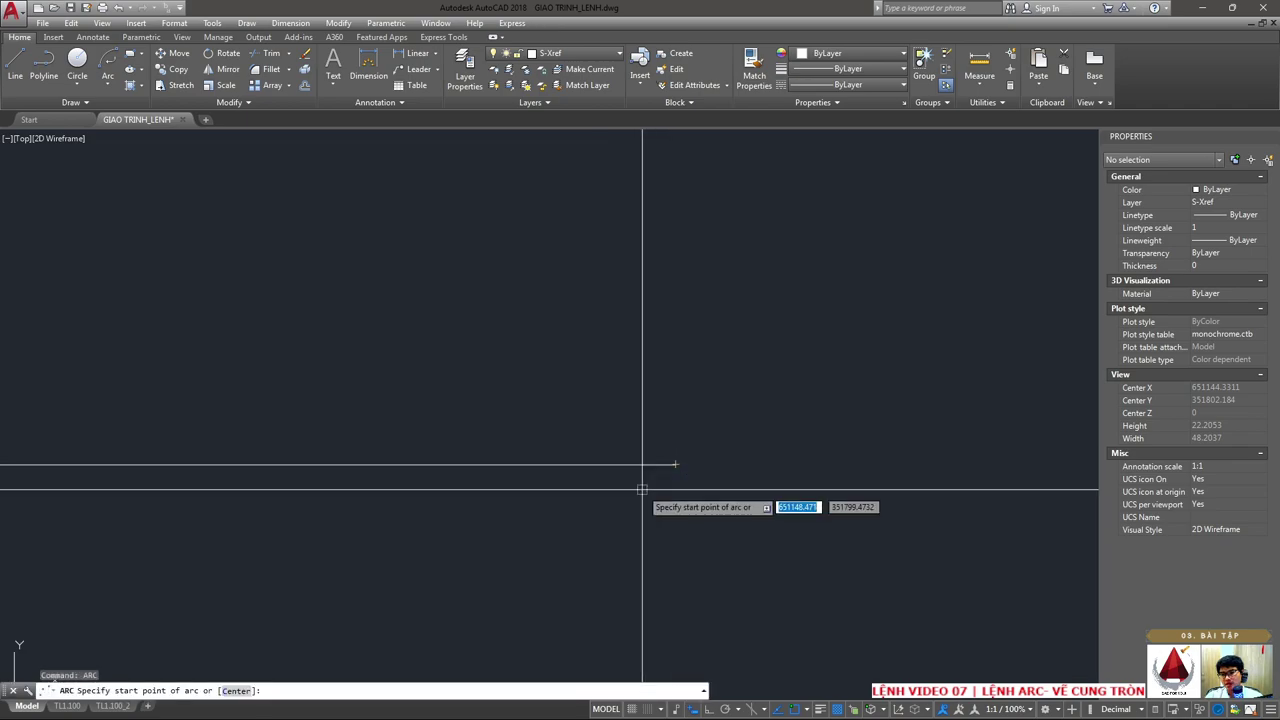
pyautogui.scroll(-5, 706, 505)
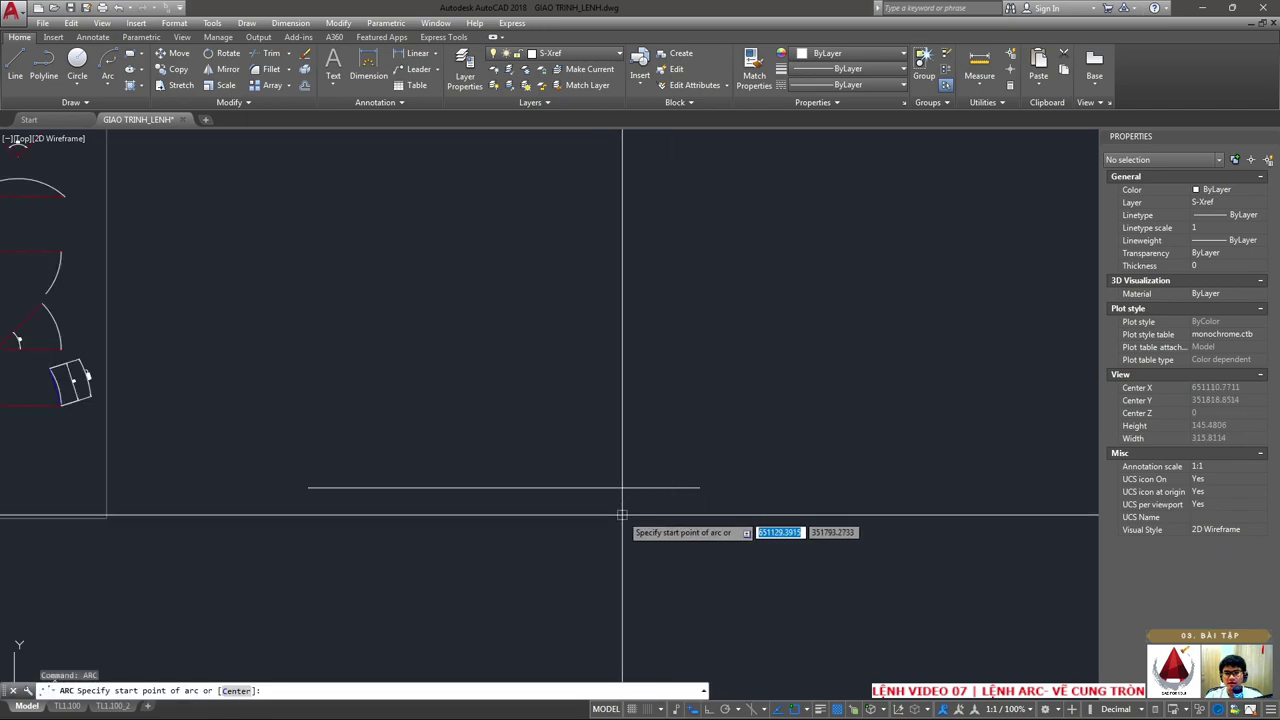
pyautogui.click(700, 488)
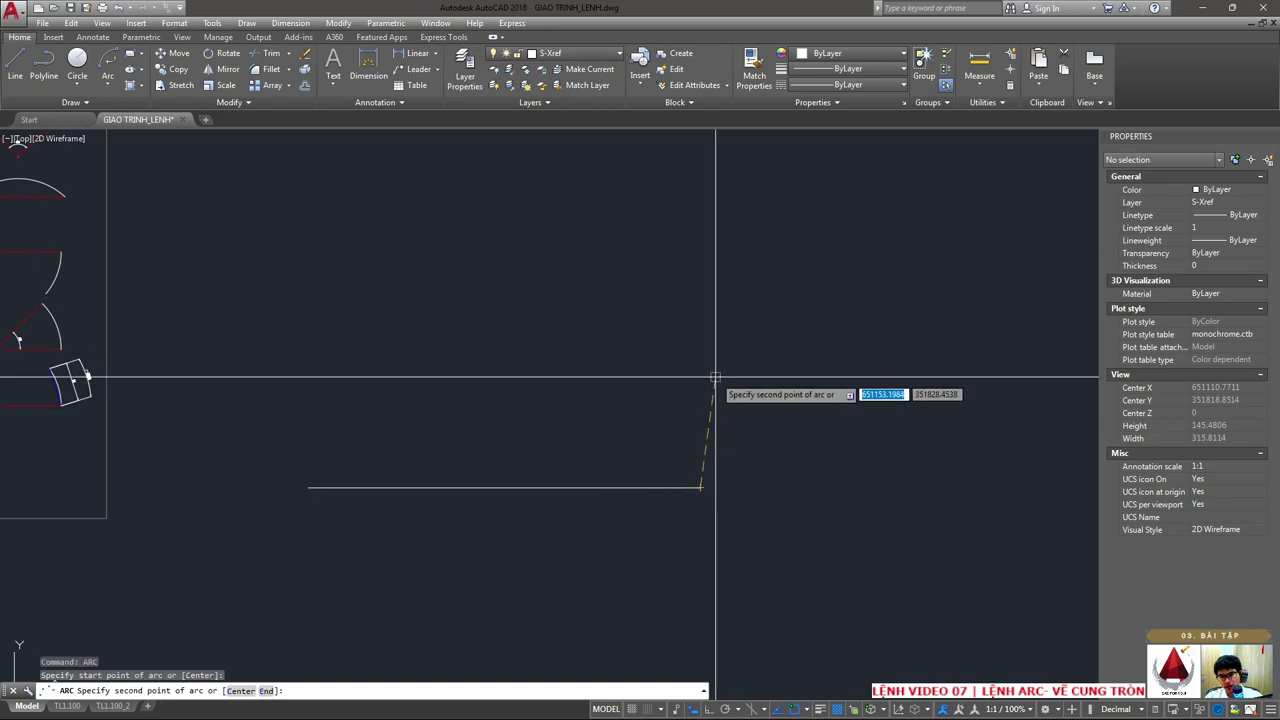
pyautogui.write('E')
pyautogui.press('Return')
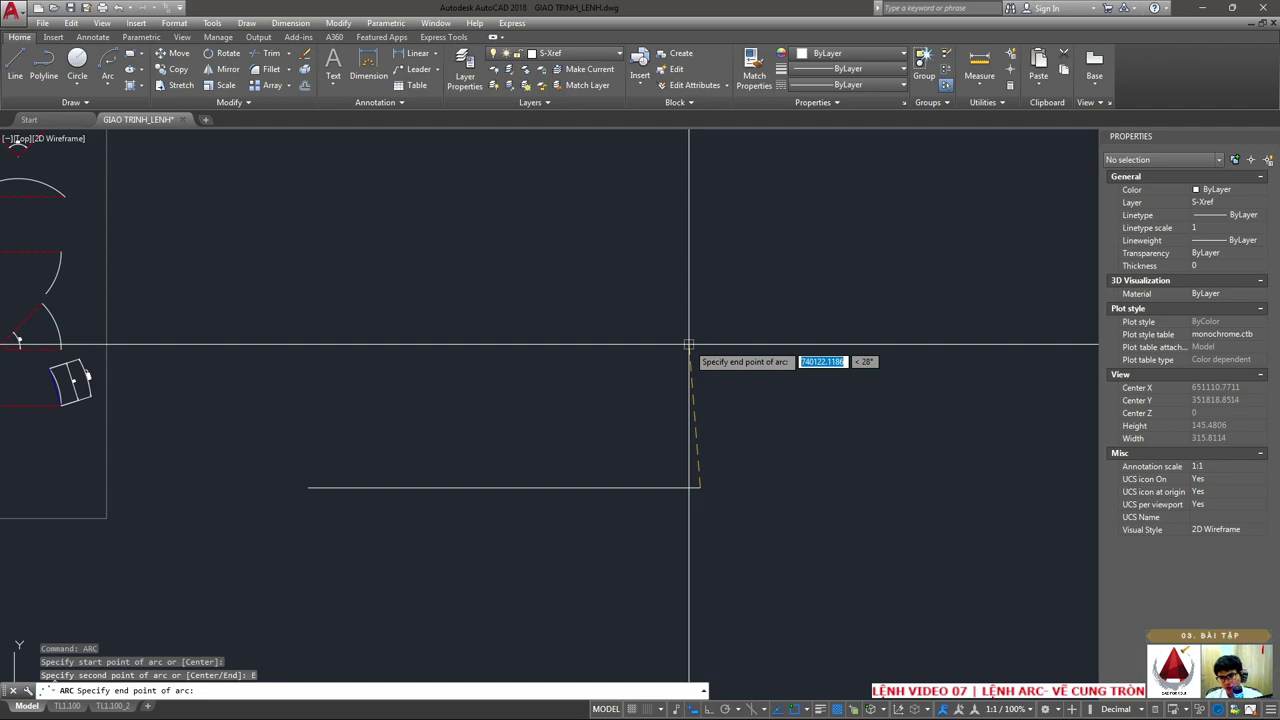
pyautogui.press('F8')
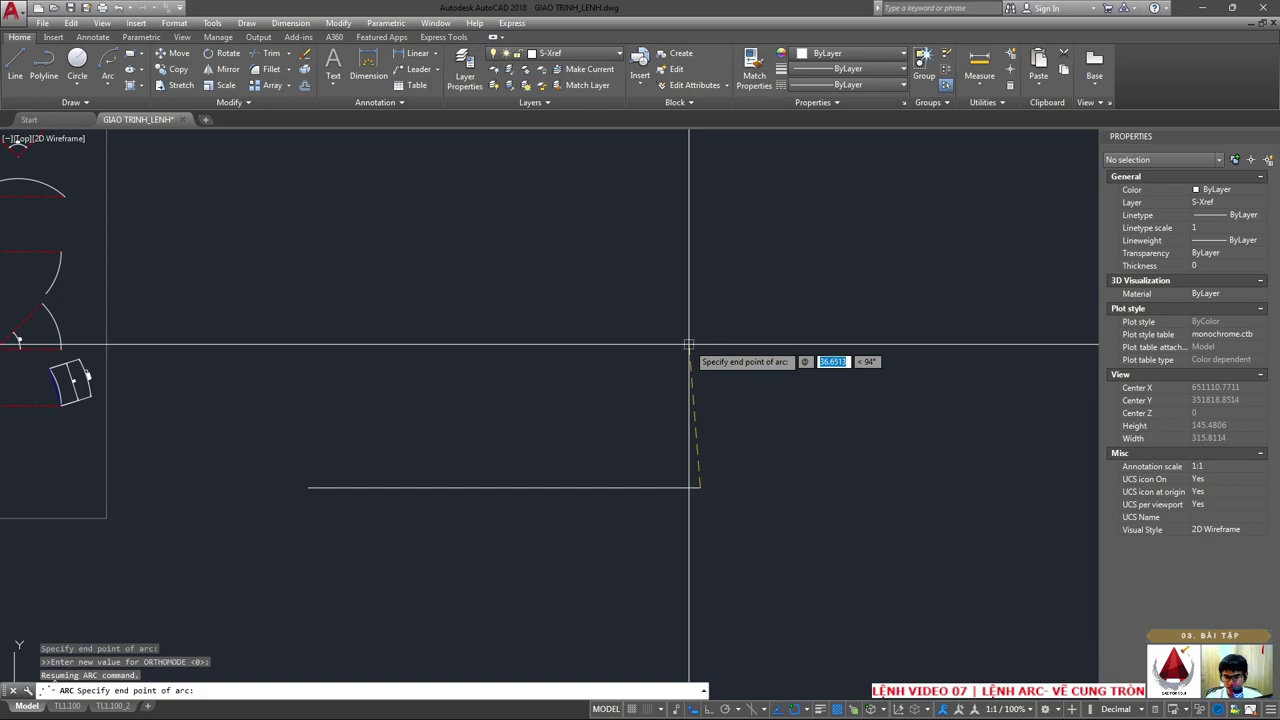
pyautogui.write('0')
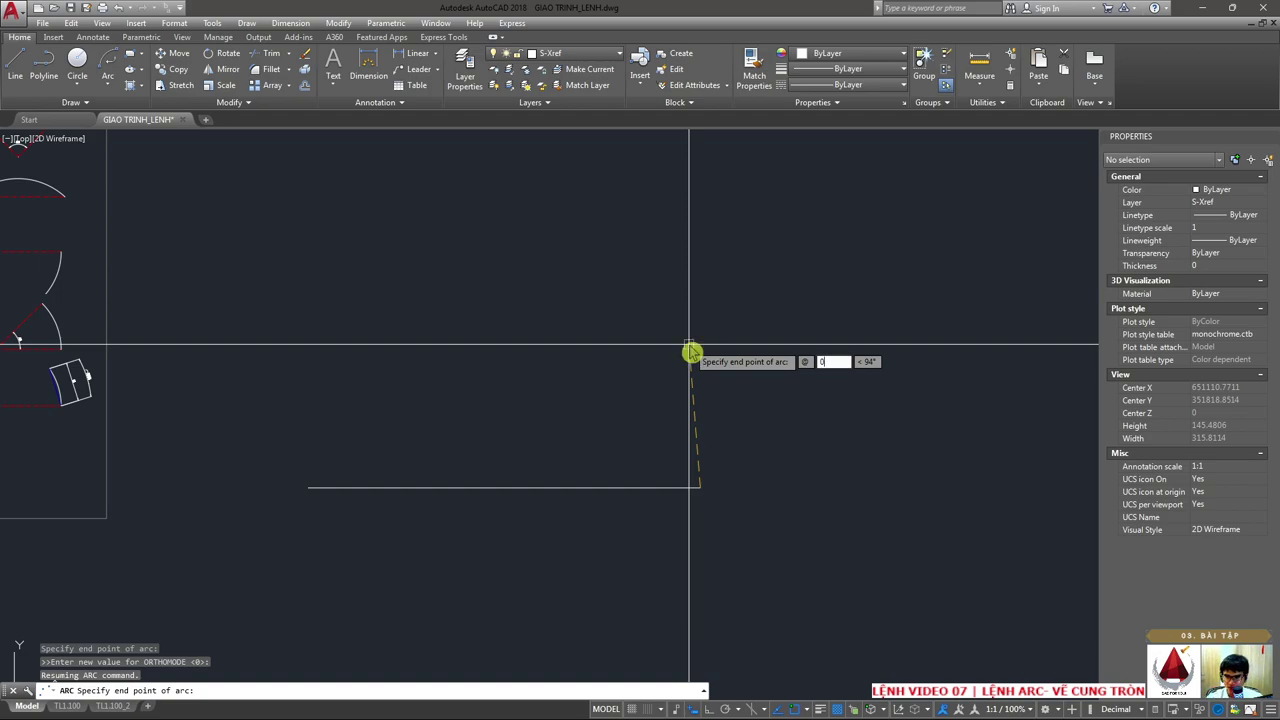
pyautogui.press('Tab')
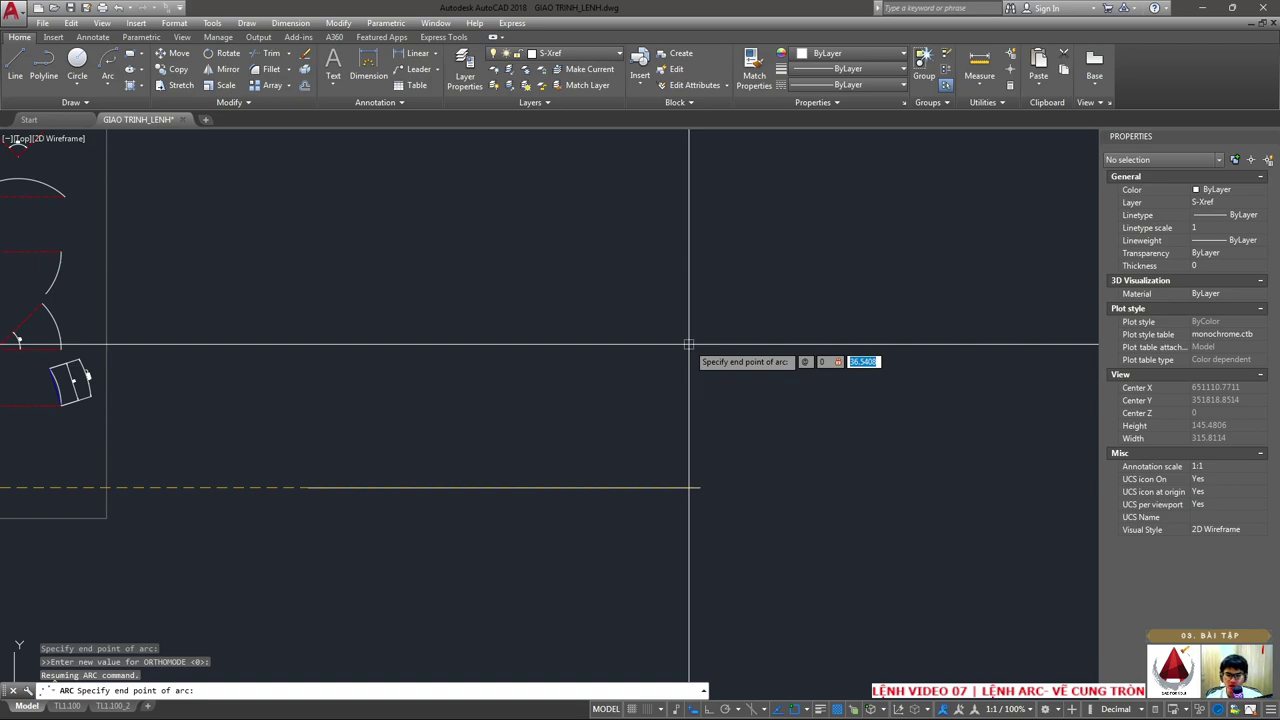
pyautogui.write('70')
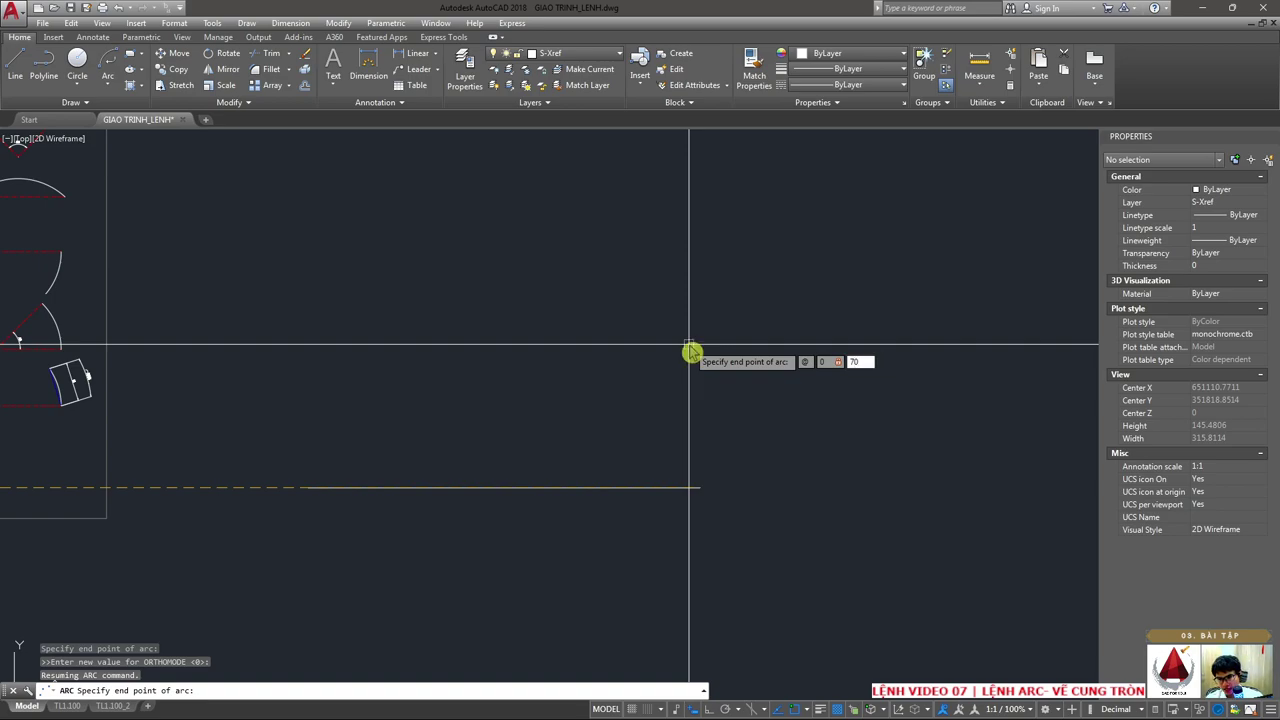
pyautogui.press('Return')
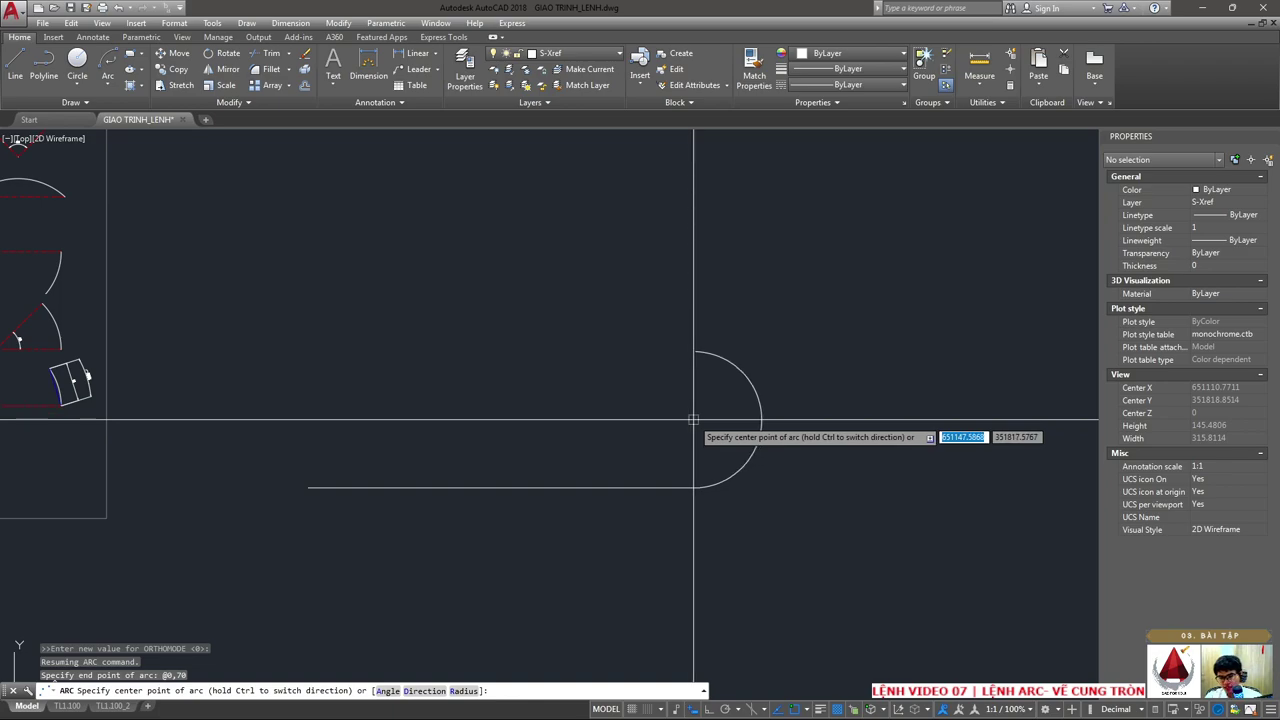
# - Give the arc radius 35 to create the 180° end, then select it
pyautogui.write('R')
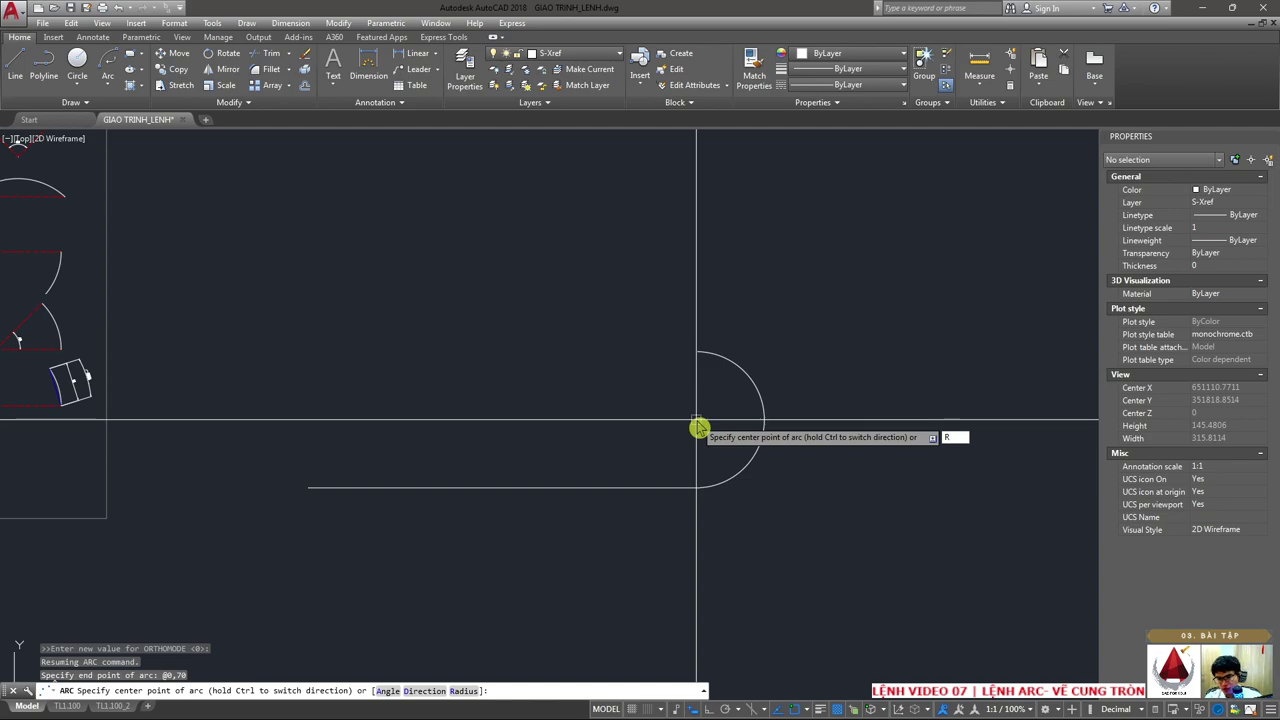
pyautogui.press('Return')
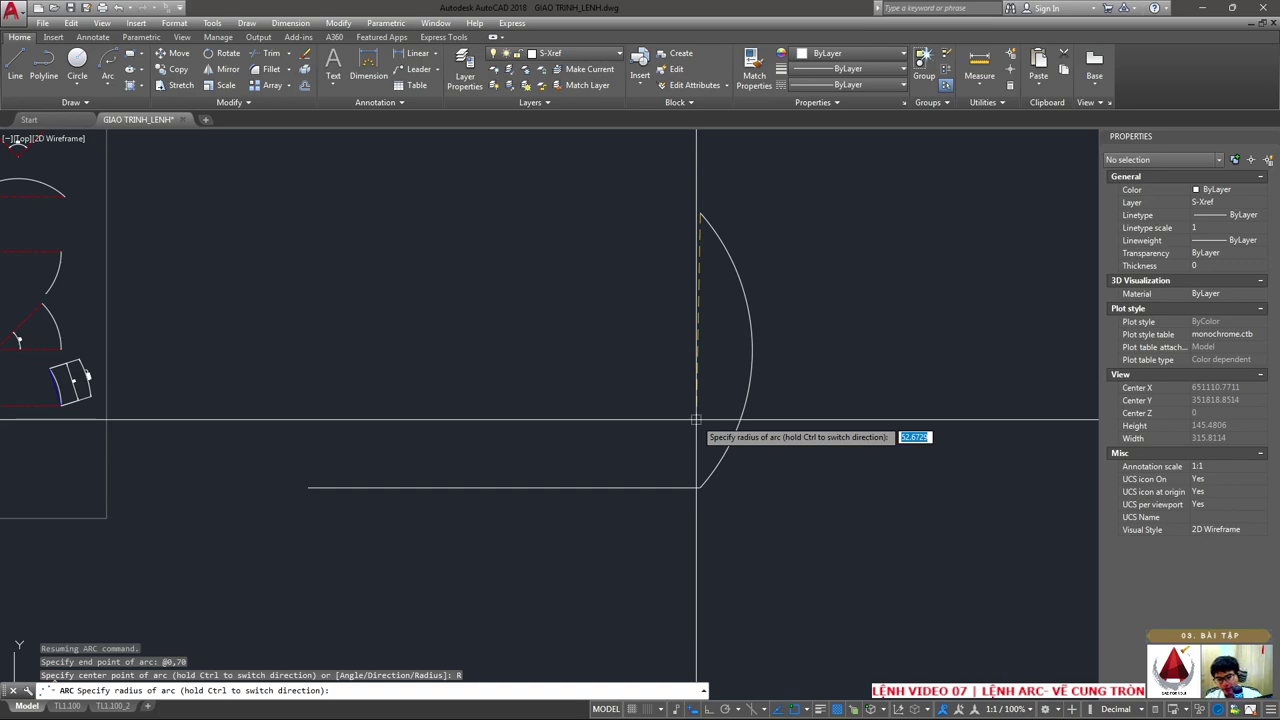
pyautogui.write('35')
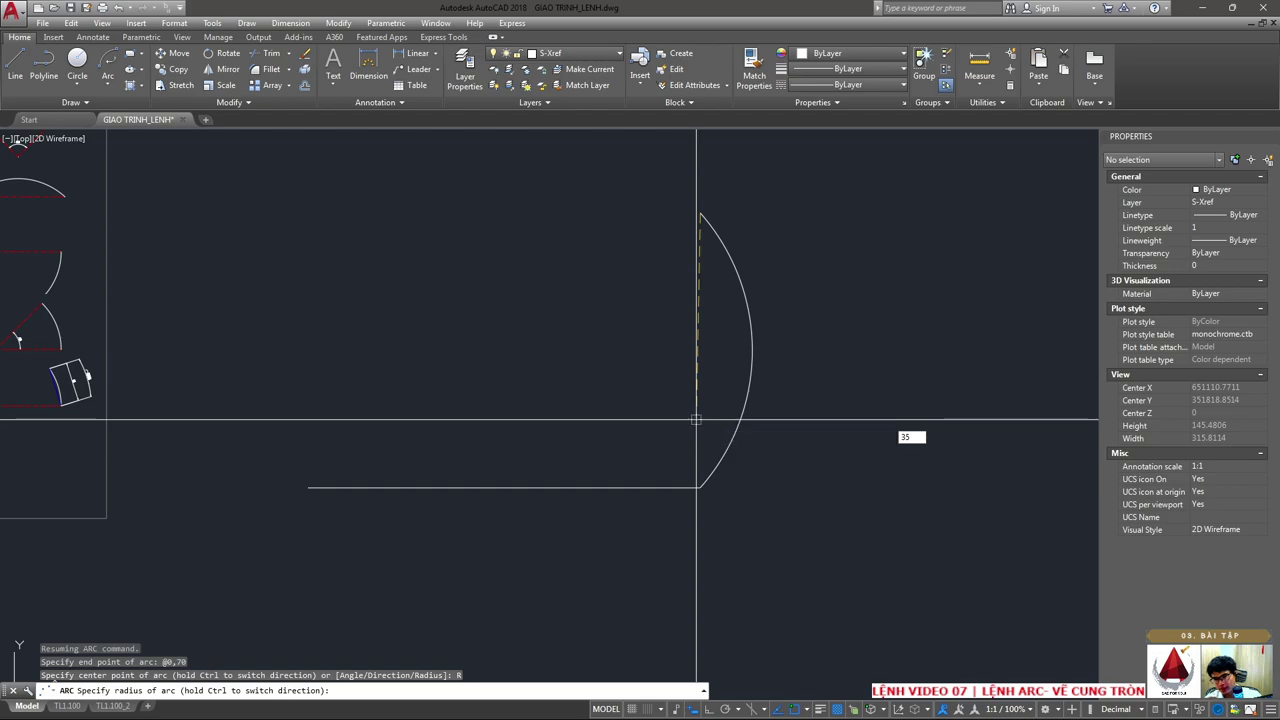
pyautogui.press('Return')
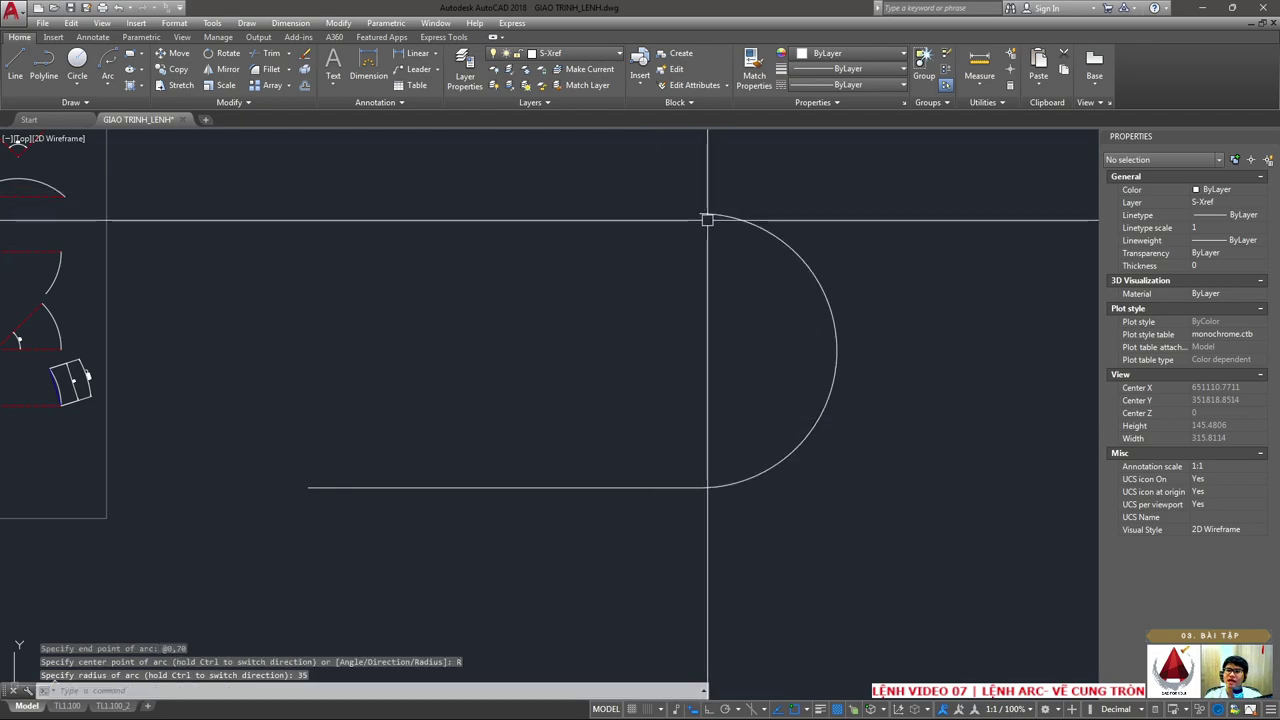
pyautogui.click(710, 212)
pyautogui.click(700, 337)
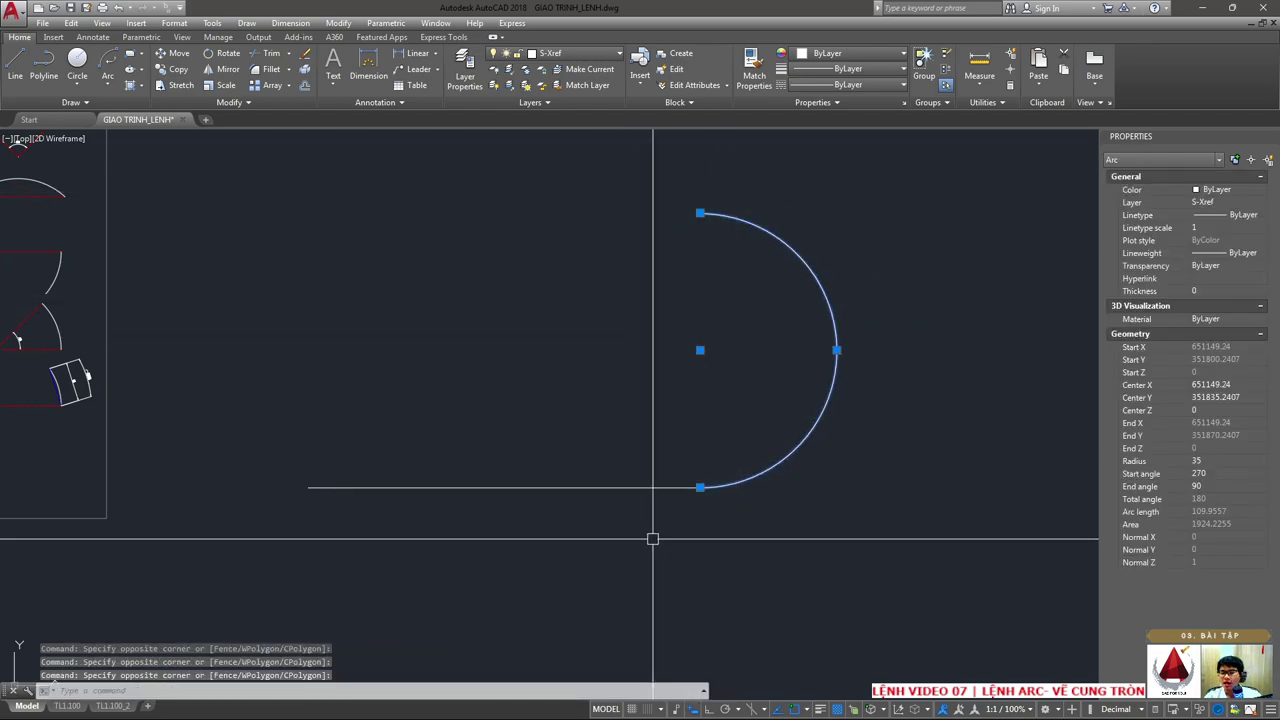
# - Window-select the arc to check its radius value, then undo the selection
pyautogui.click(683, 212)
pyautogui.click(715, 238)
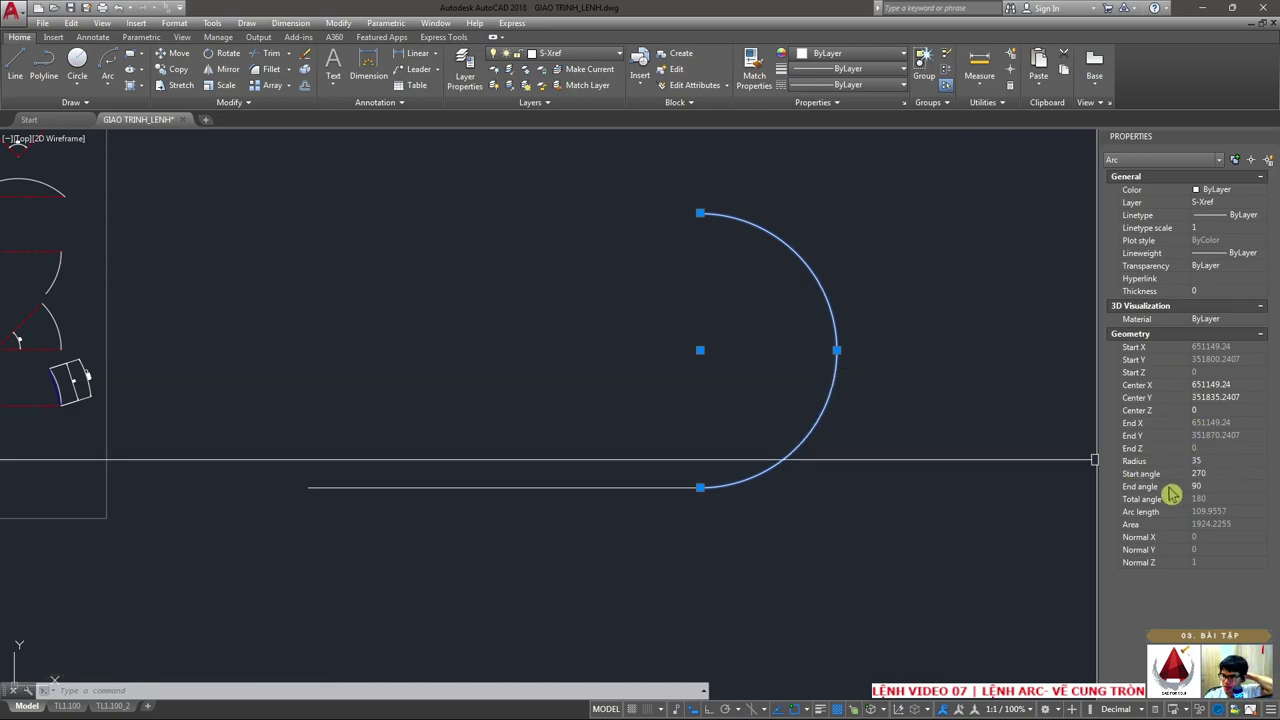
pyautogui.click(1198, 462)
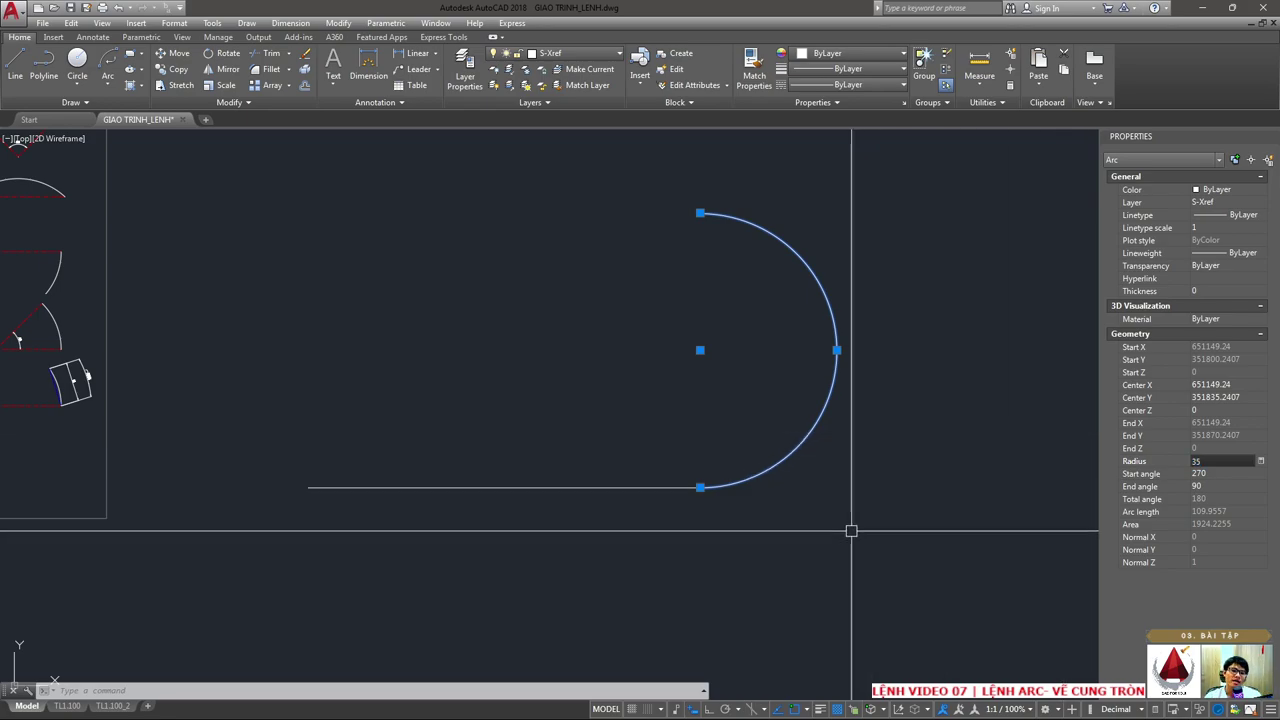
pyautogui.hotkey('ctrl', 'z')
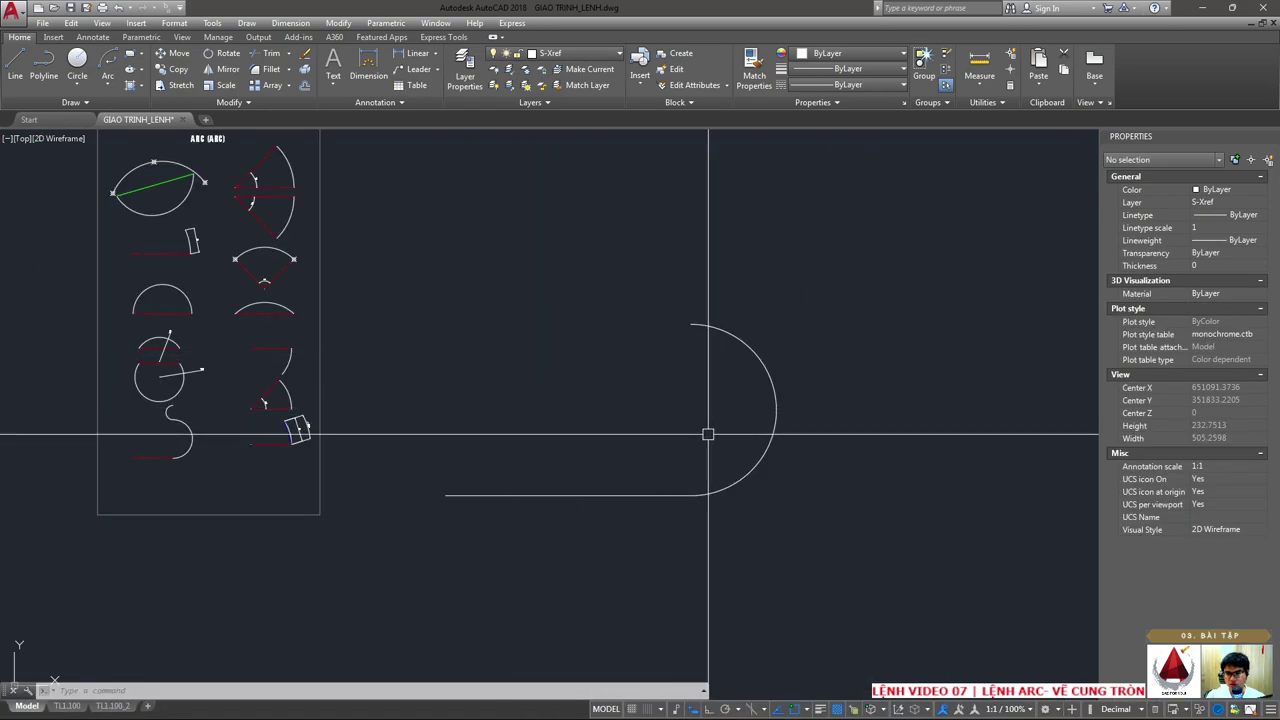
# - Move the right R35 arc and bottom line into their final position with Ortho on
pyautogui.click(387, 303)
pyautogui.click(563, 567)
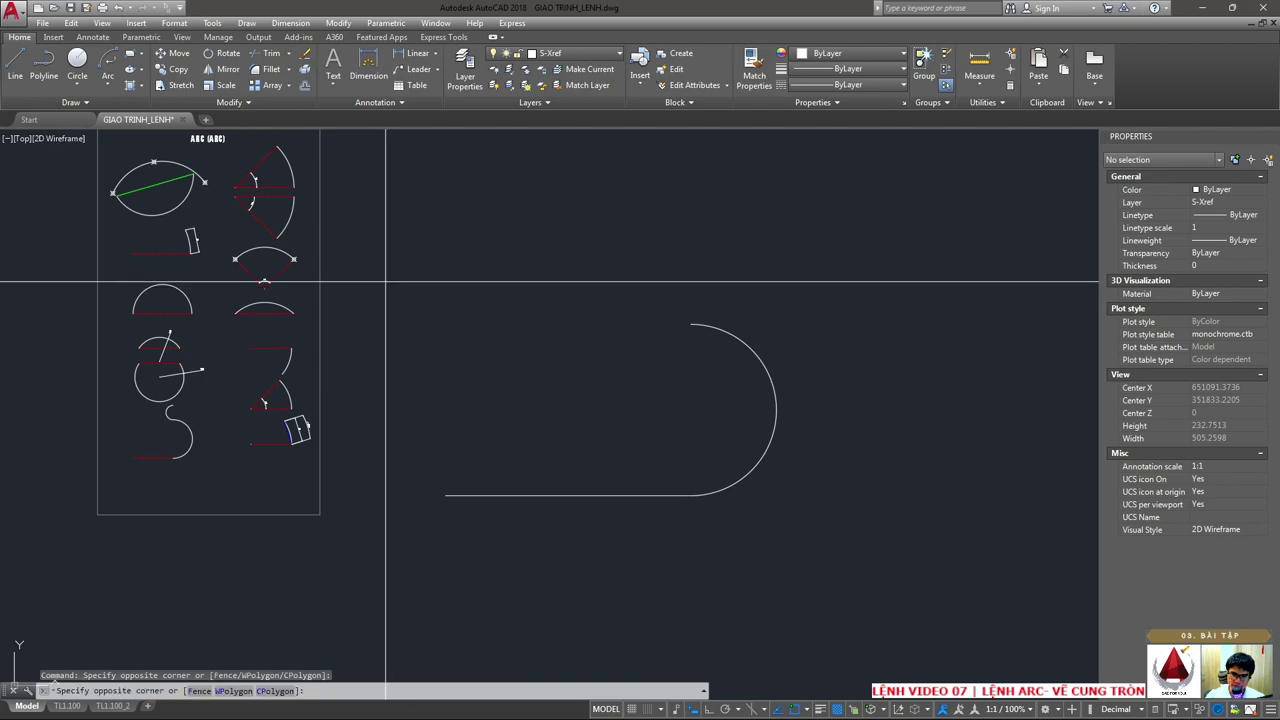
pyautogui.write('m')
pyautogui.press('Return')
pyautogui.click(706, 500)
pyautogui.click(586, 331)
pyautogui.press('Return')
pyautogui.click(555, 363)
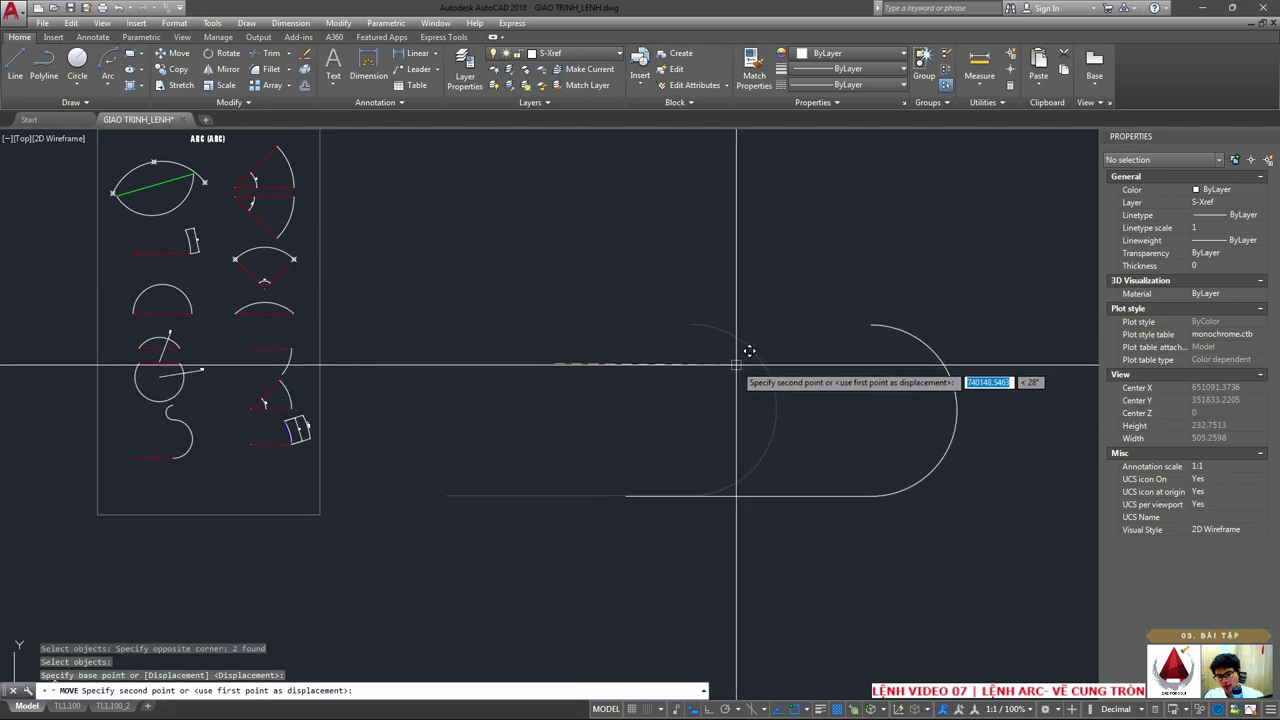
pyautogui.press('F8')
pyautogui.click(766, 300)
pyautogui.scroll(4, 768, 330)
pyautogui.scroll(-2, 720, 406)
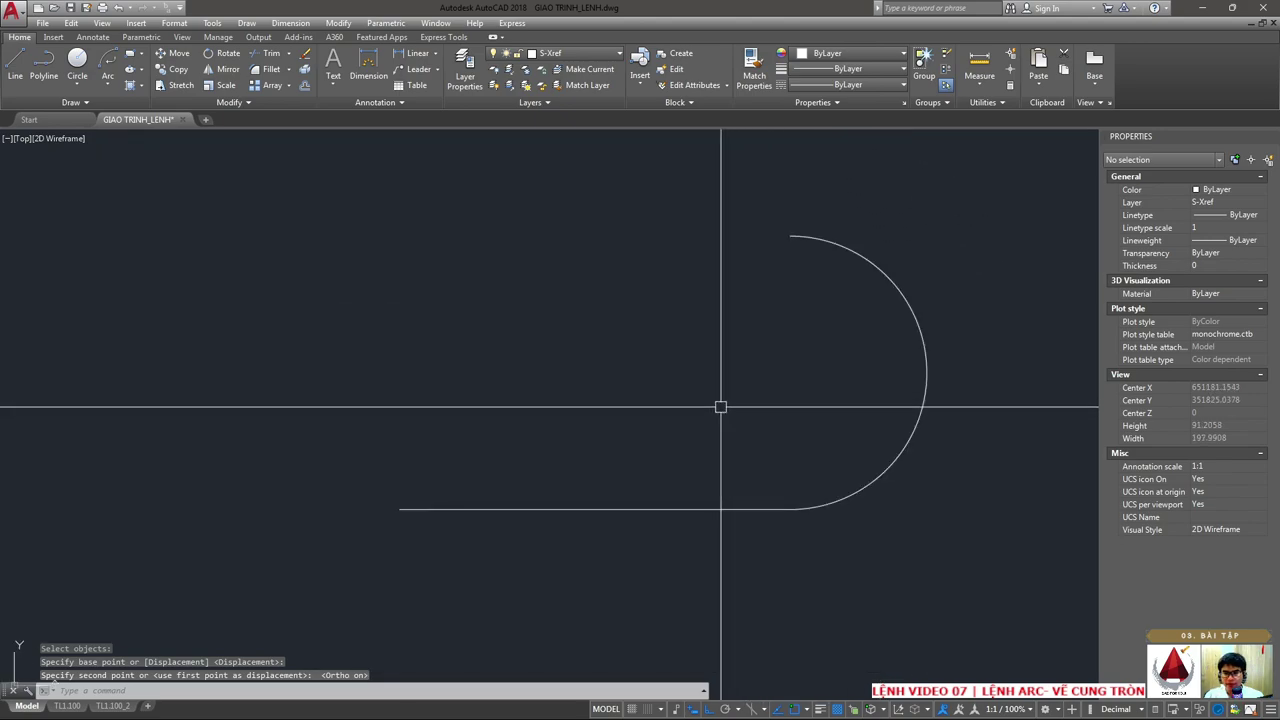
pyautogui.scroll(1, 609, 429)
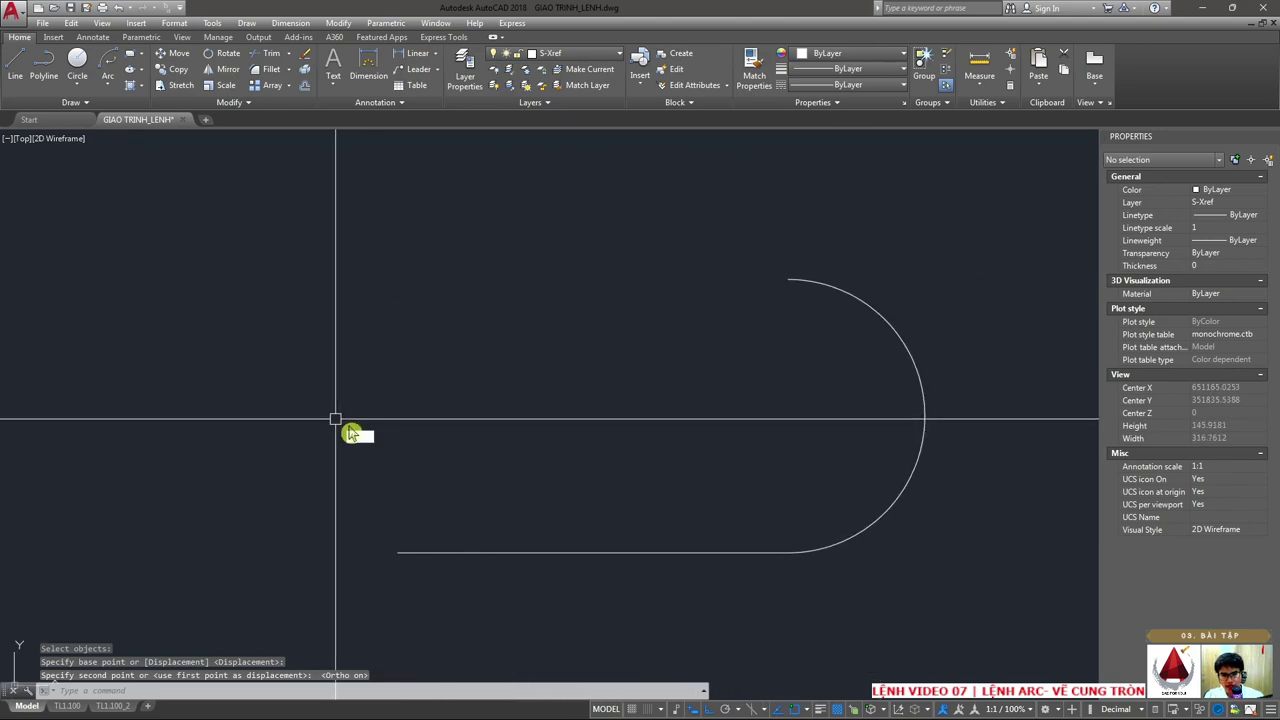
pyautogui.write('ar')
pyautogui.press('Return')
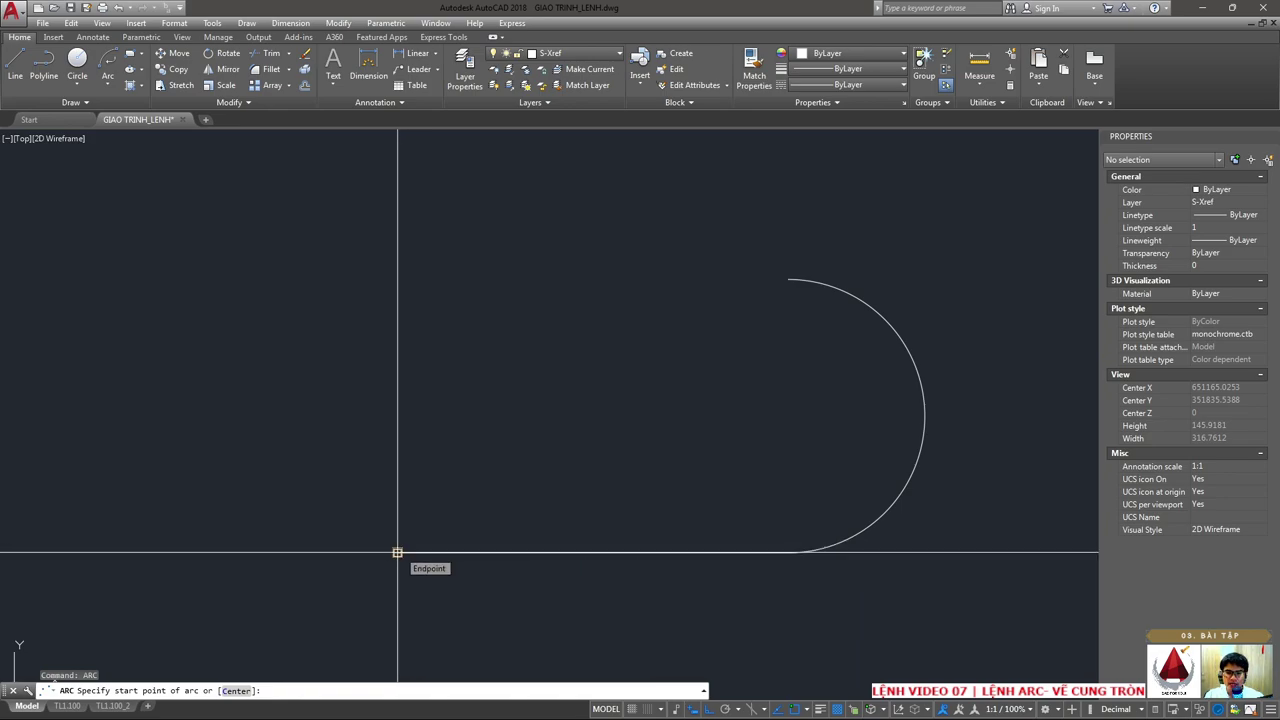
# - Draw the left arc from the bottom line's left end to @0,70 with radius 35
pyautogui.click(397, 552)
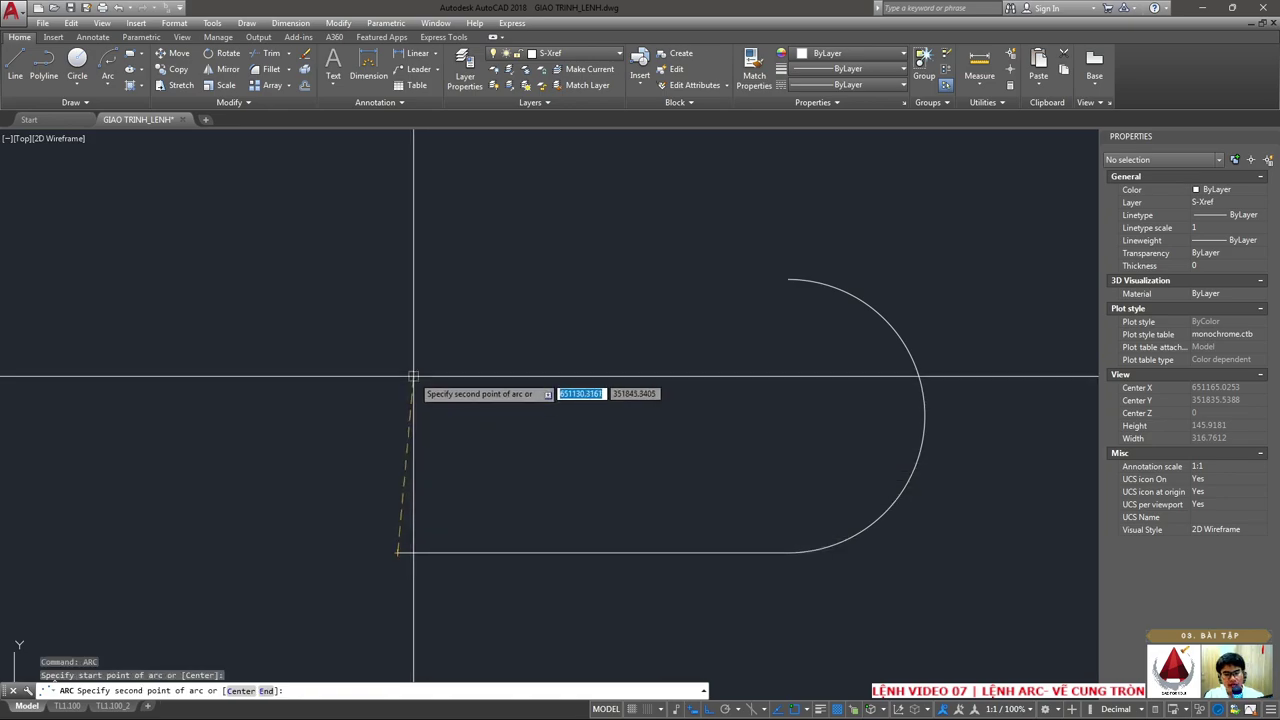
pyautogui.write('E')
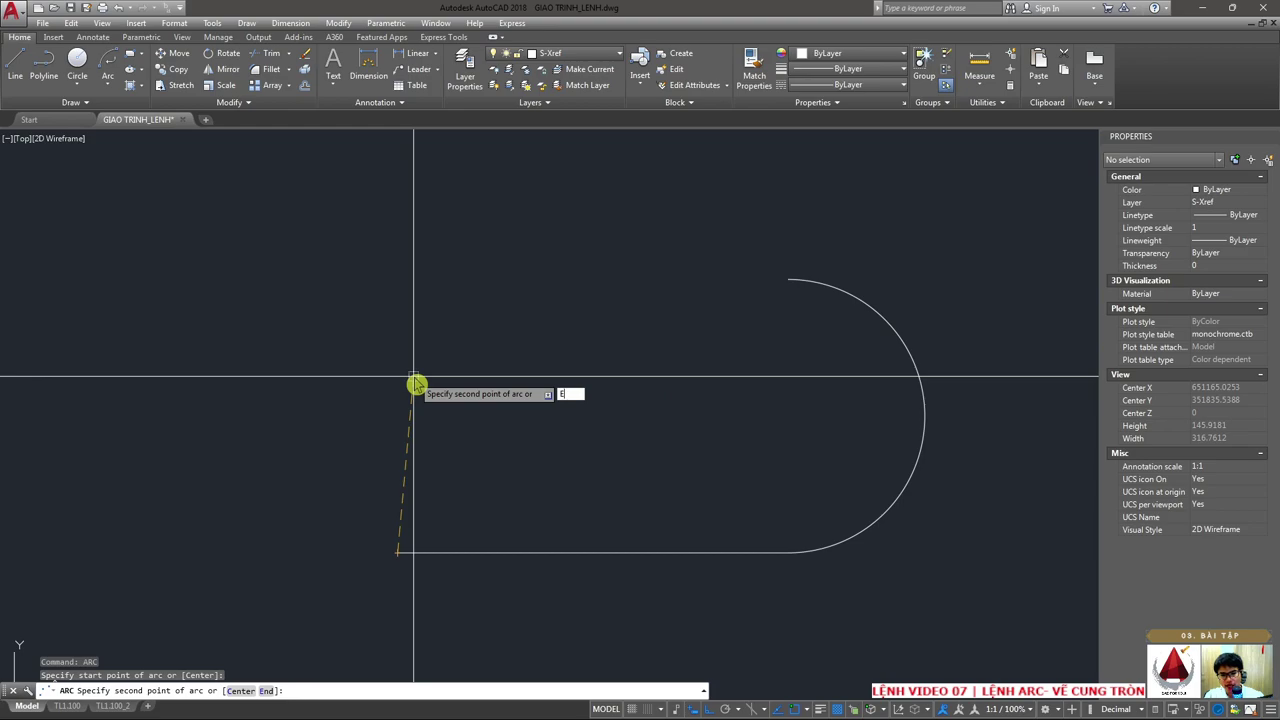
pyautogui.press('Return')
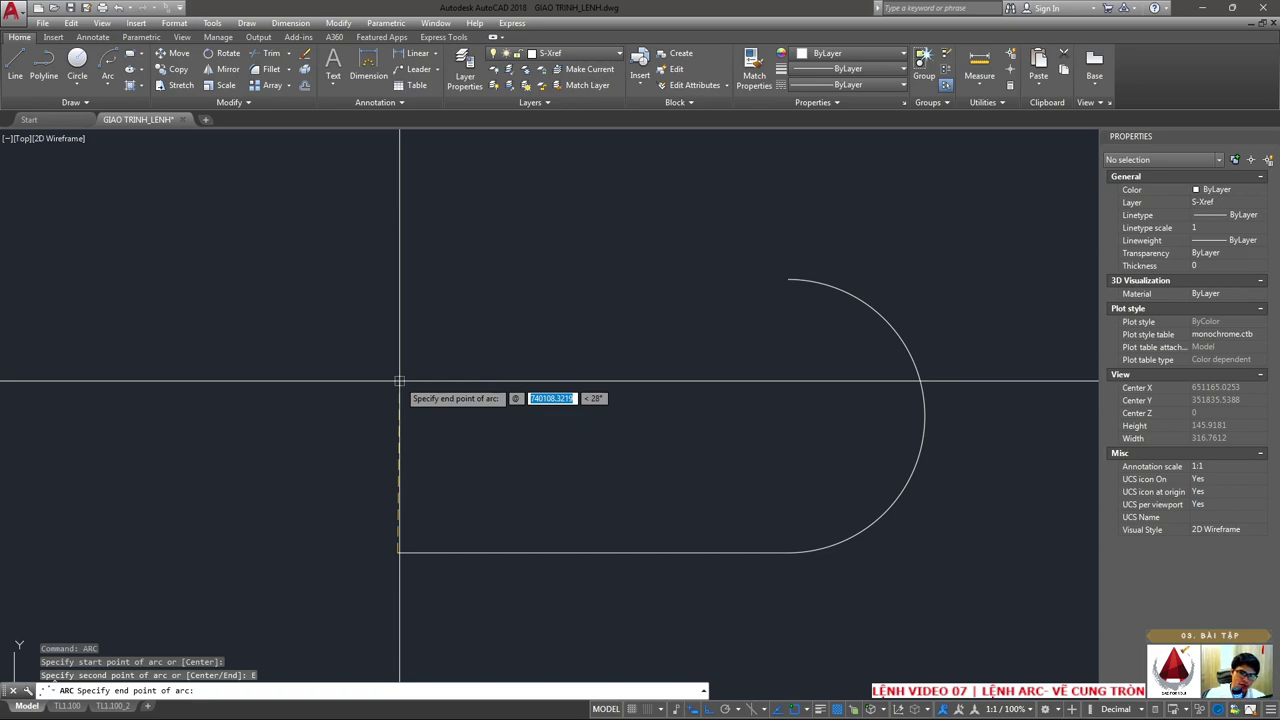
pyautogui.write('0')
pyautogui.press('Tab')
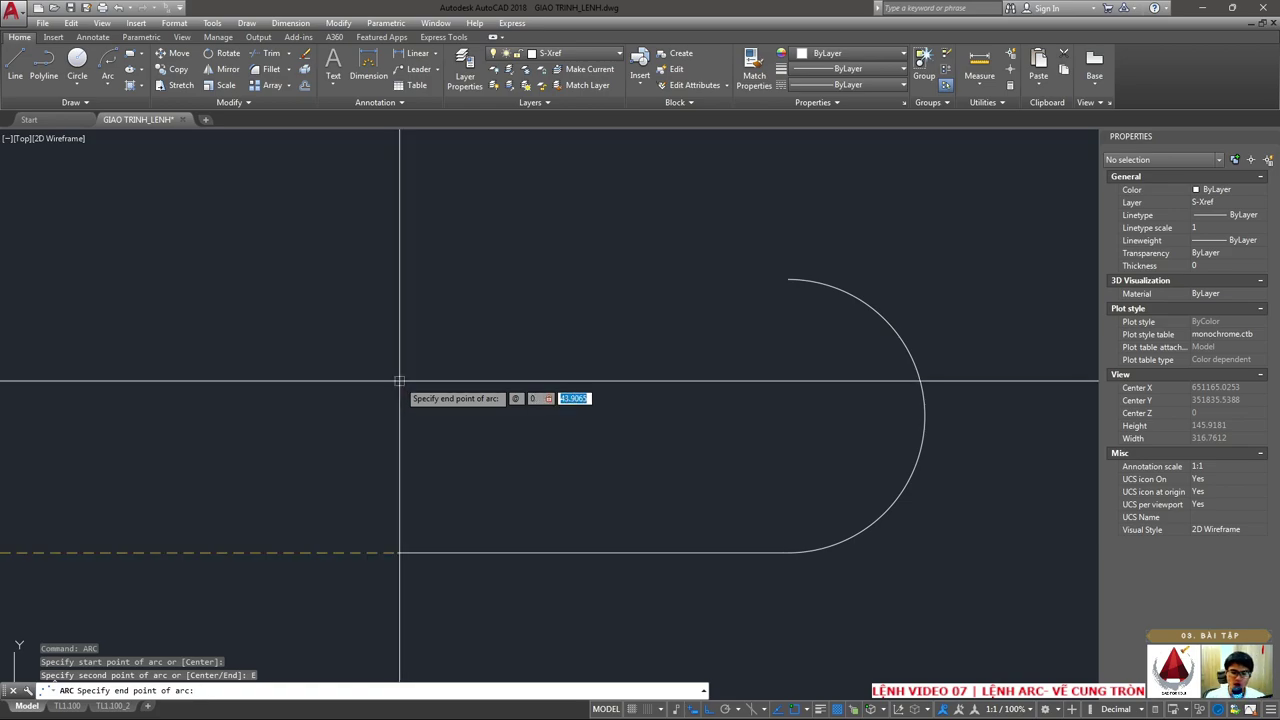
pyautogui.write('70')
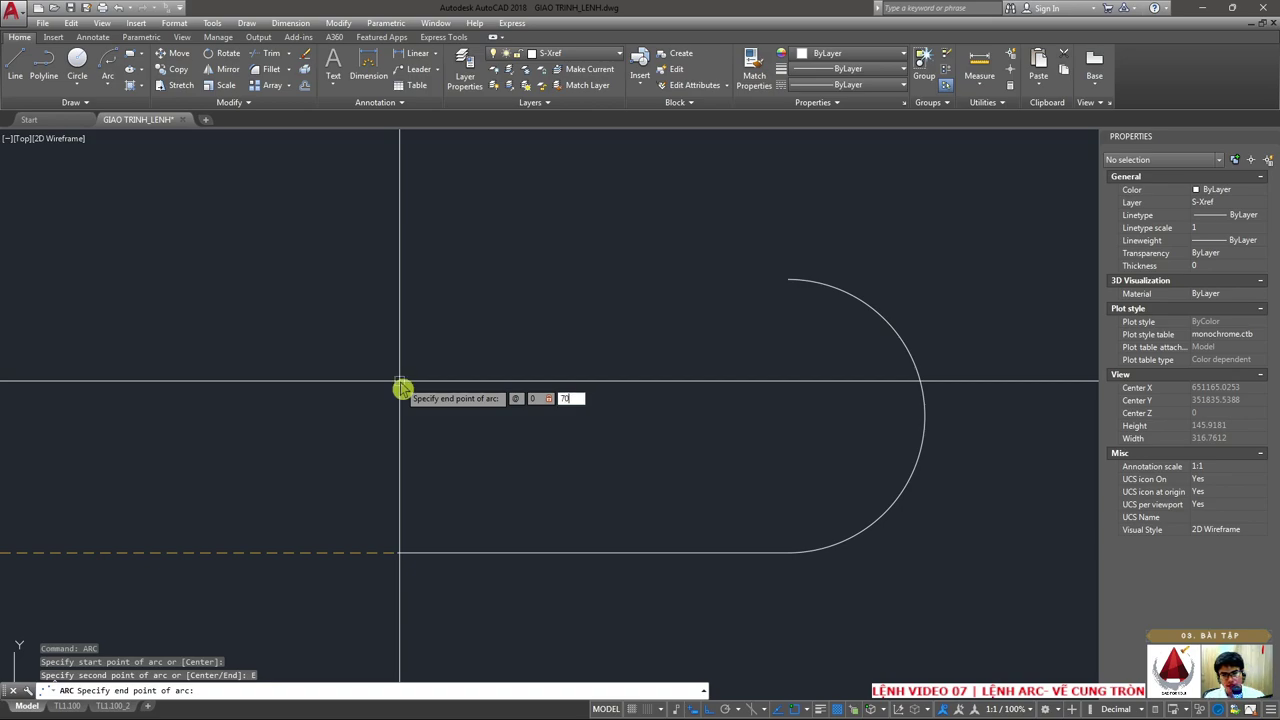
pyautogui.press('Return')
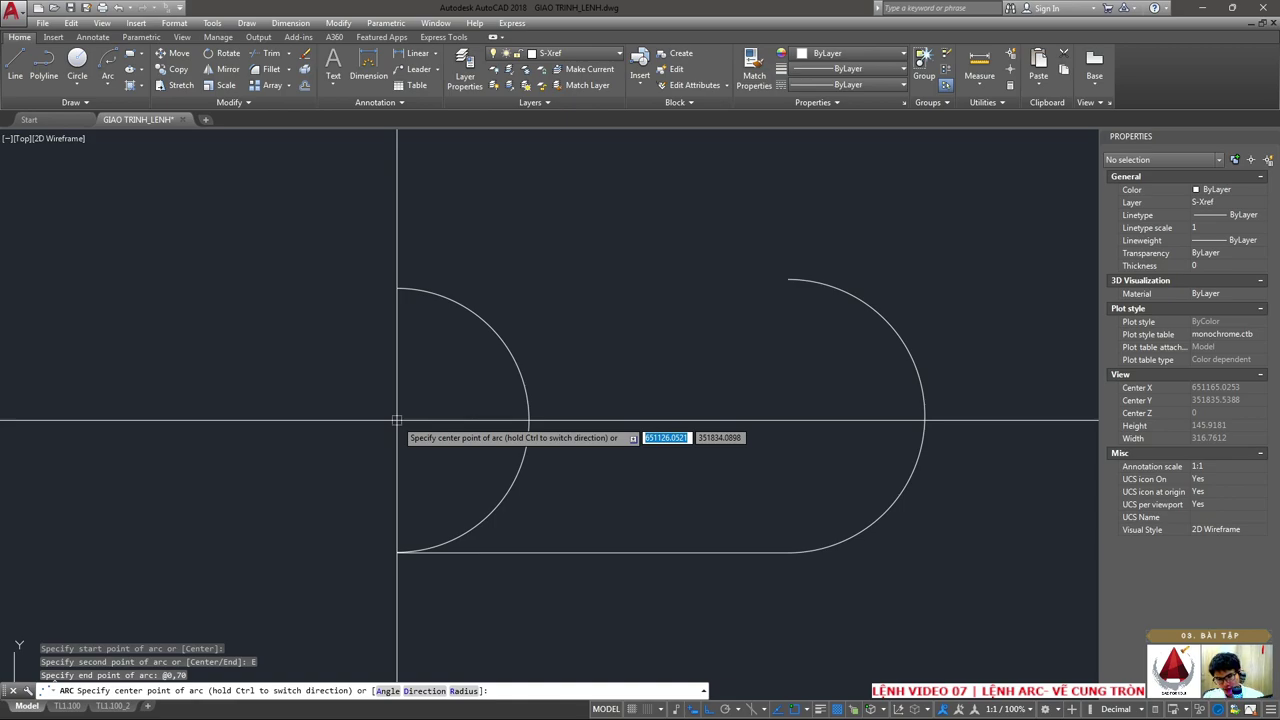
pyautogui.write('R')
pyautogui.press('Return')
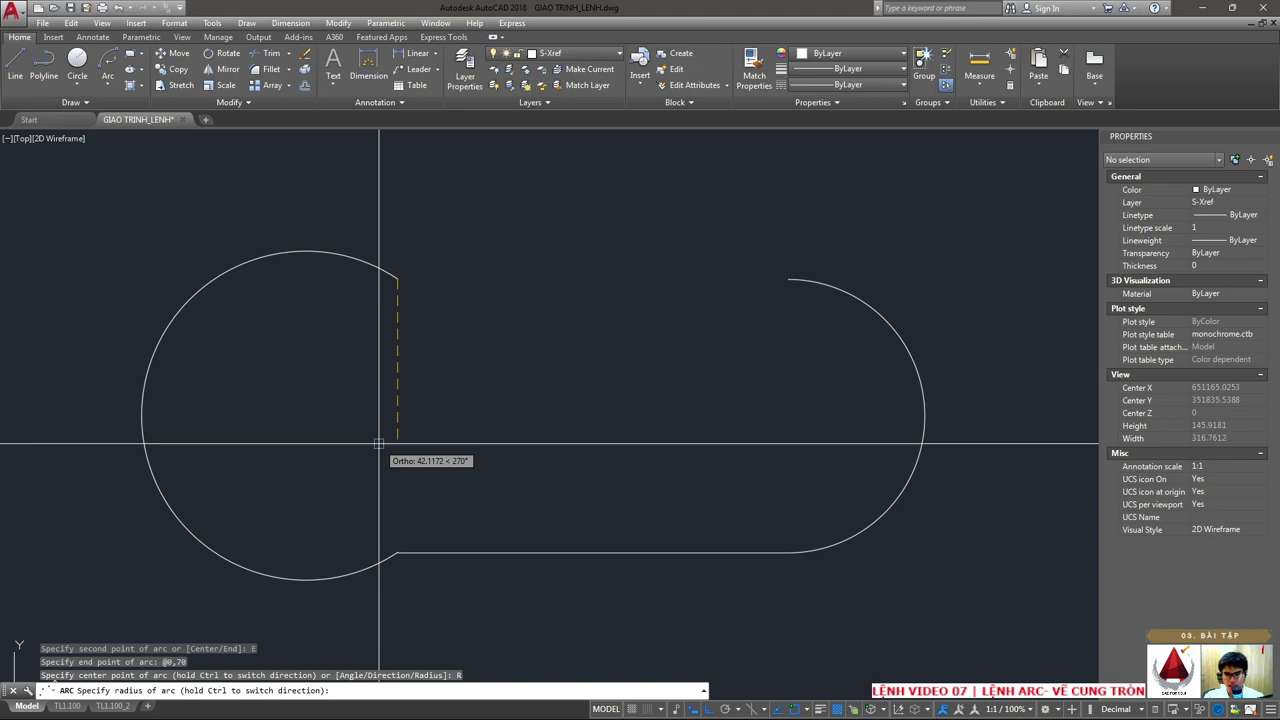
pyautogui.press('ctrl')
pyautogui.write('35')
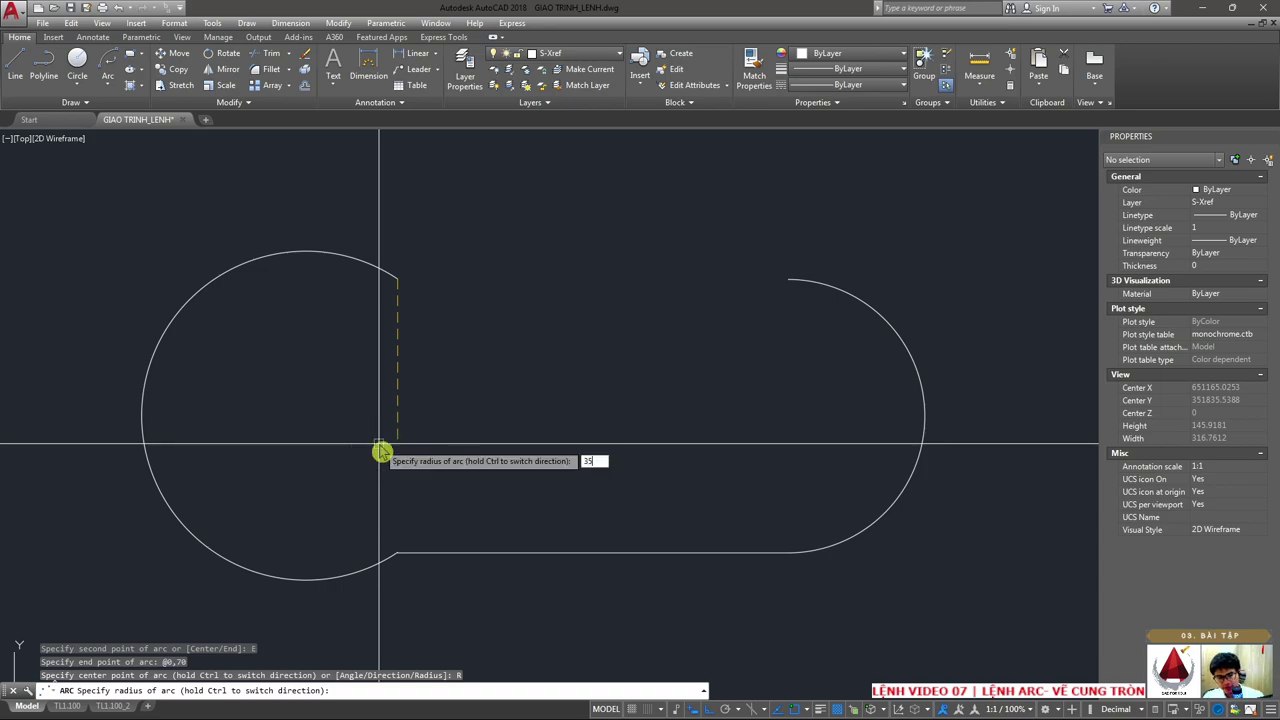
pyautogui.press('Return')
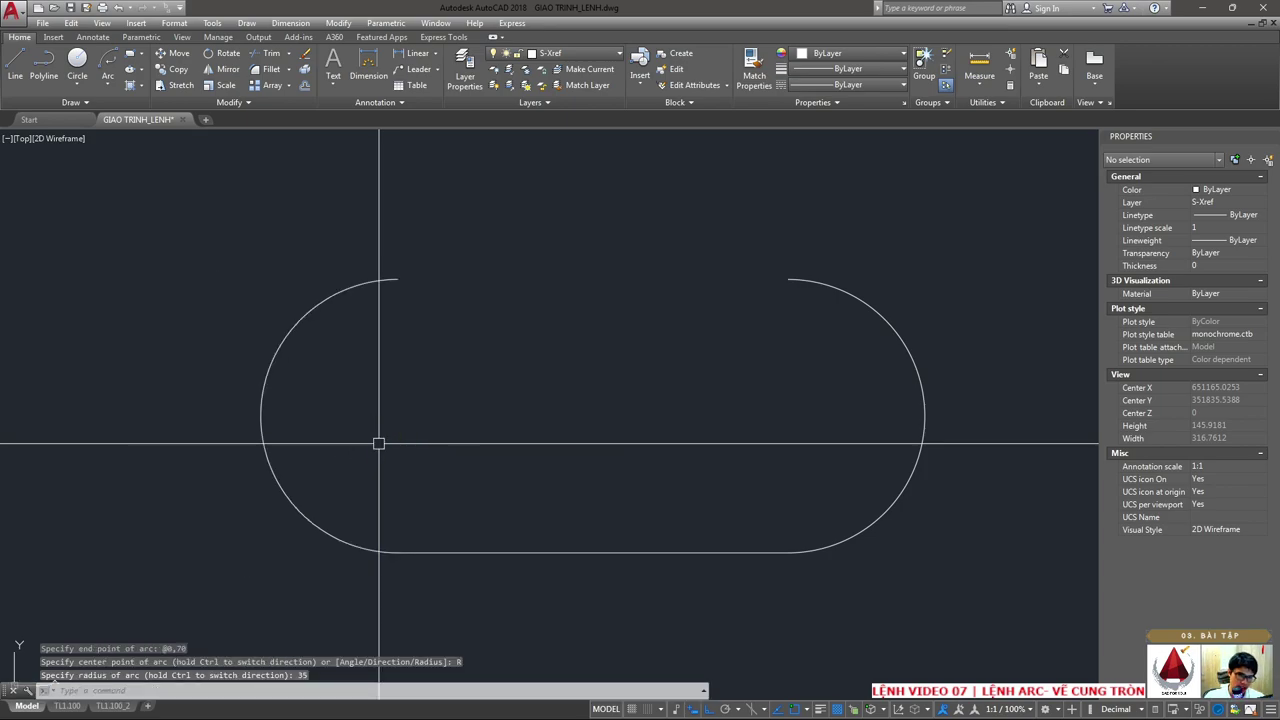
pyautogui.click(370, 286)
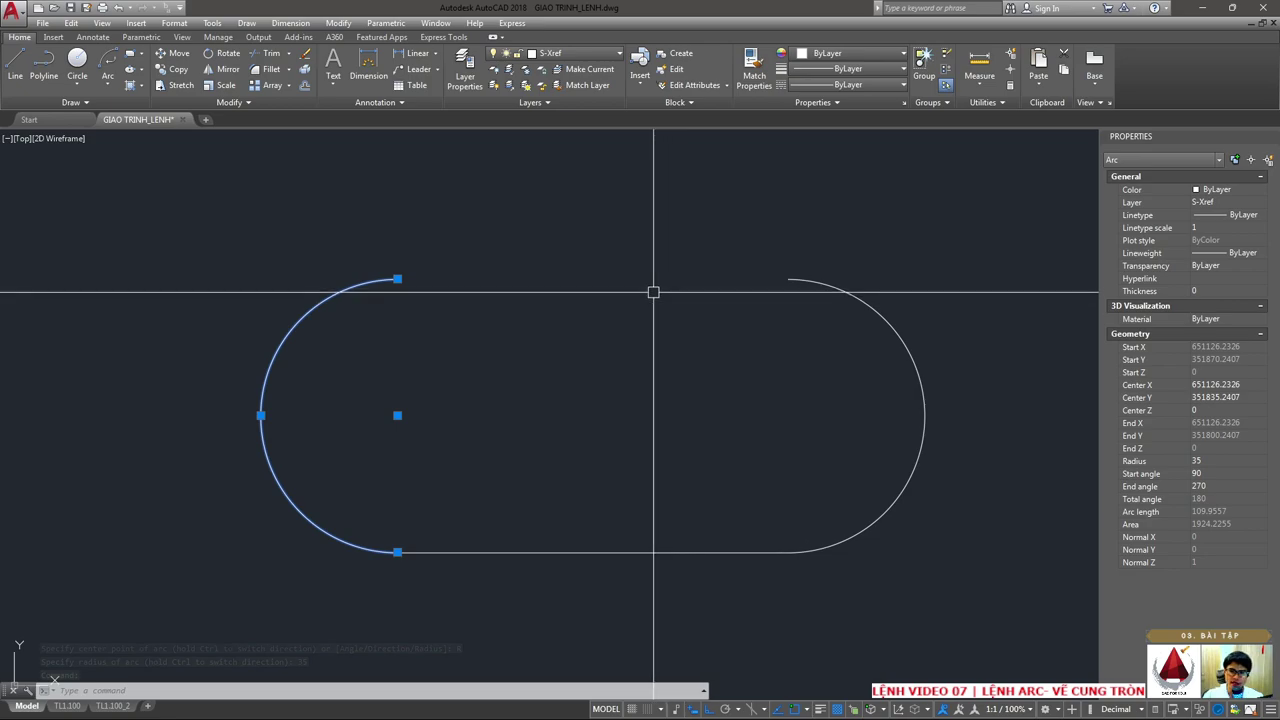
# - Close the slot's top with a line between the two arcs' top endpoints
pyautogui.press('Escape')
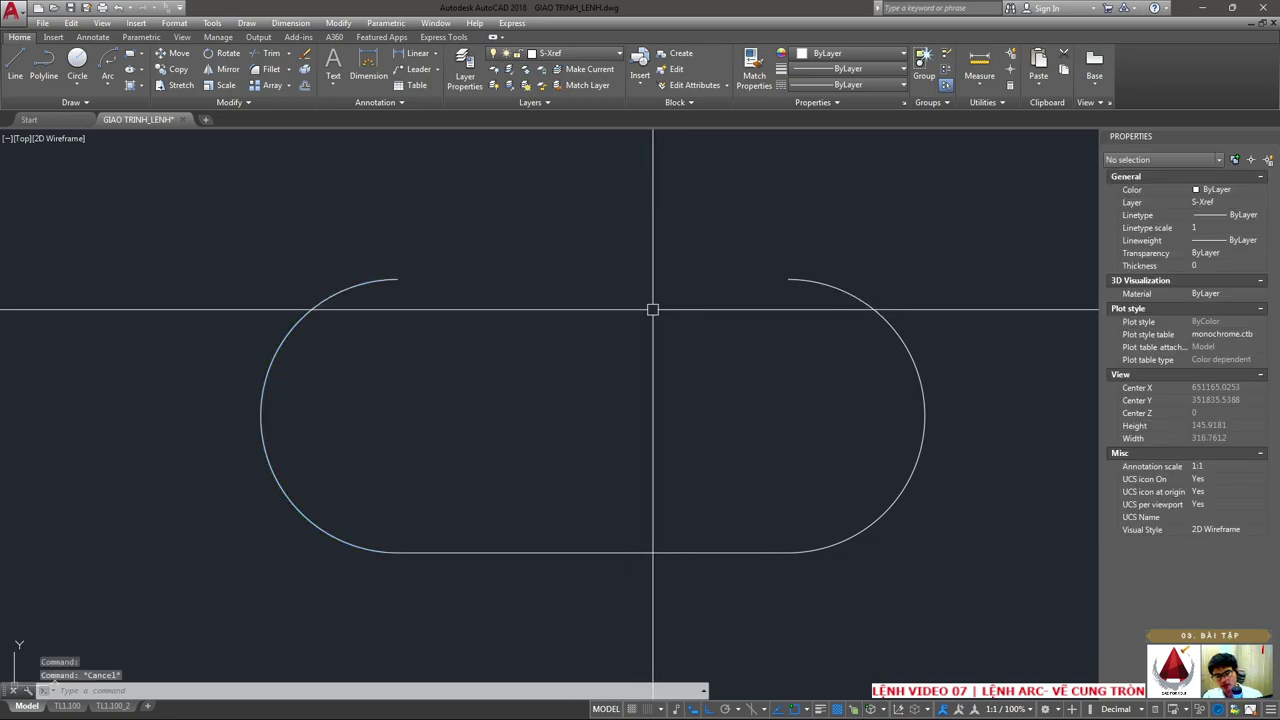
pyautogui.write('l')
pyautogui.press('Return')
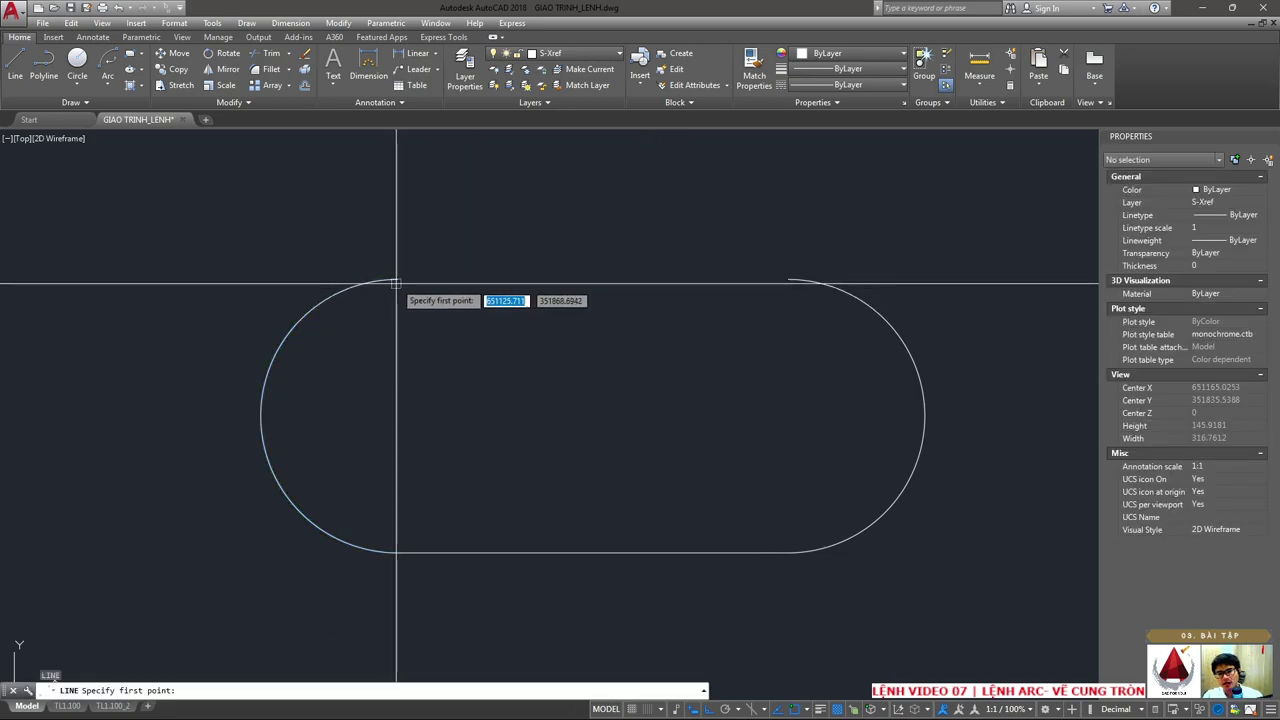
pyautogui.click(397, 280)
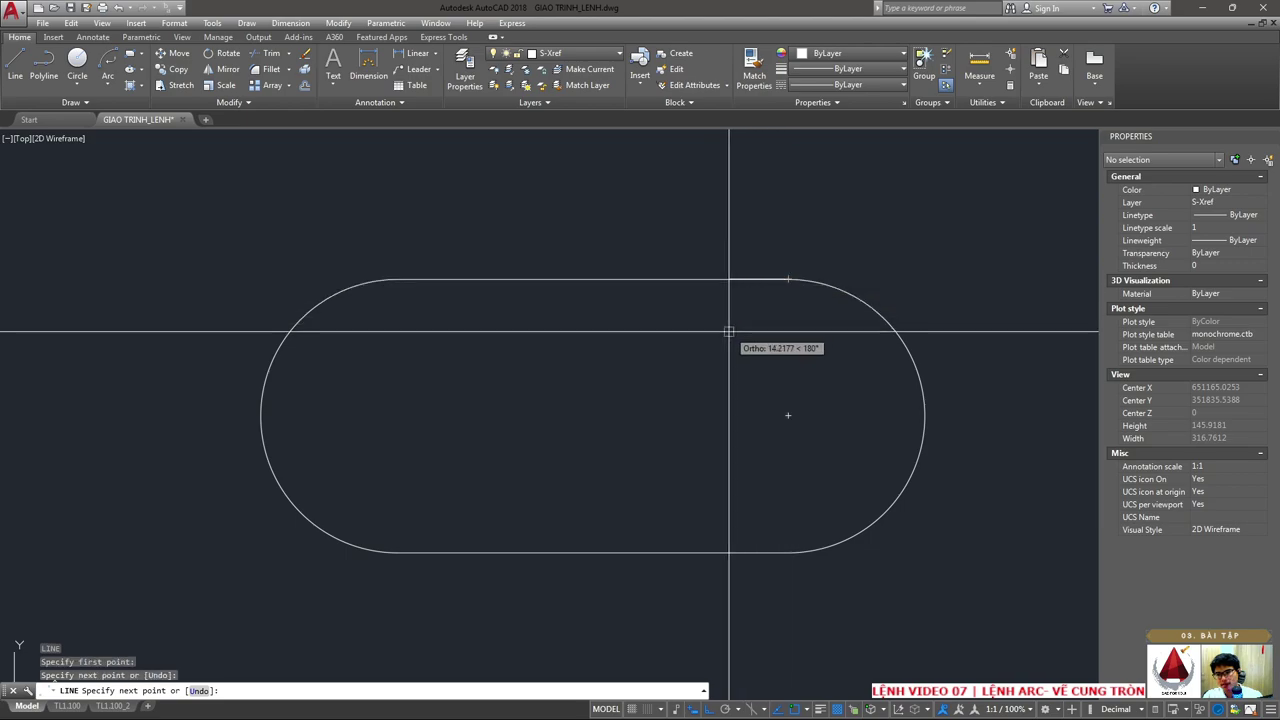
pyautogui.press('Escape')
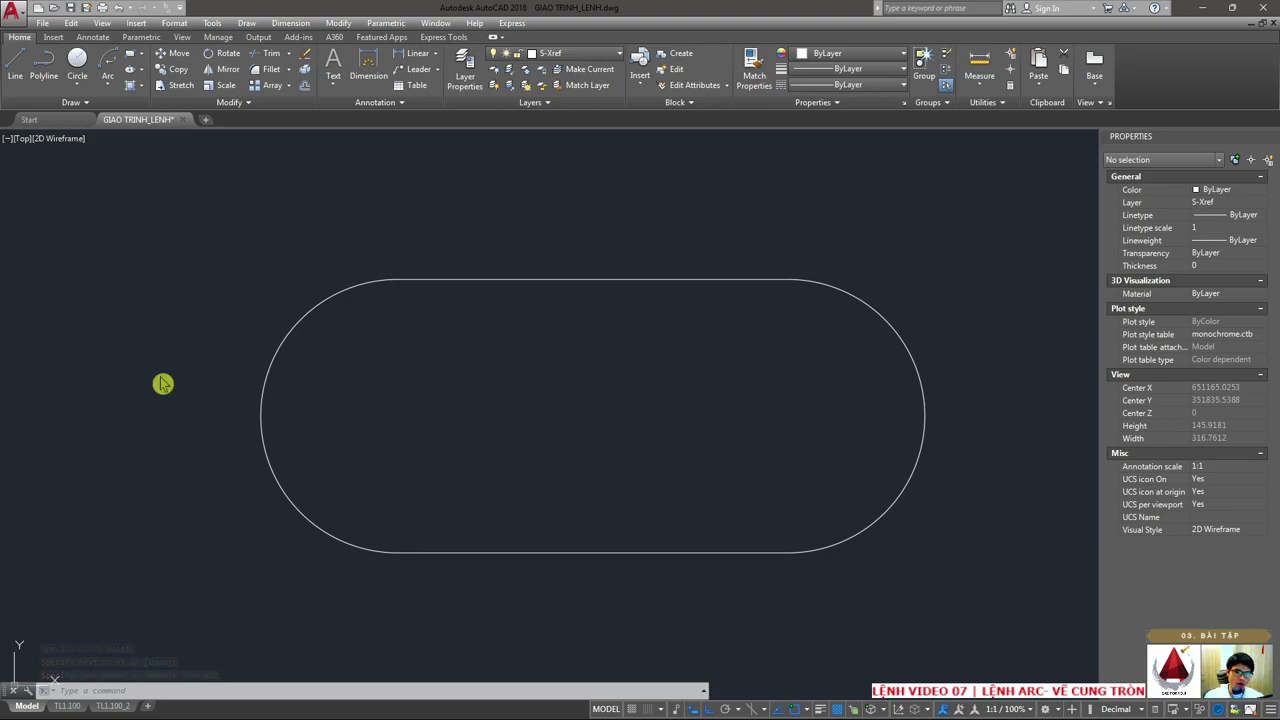
# - Draw a diameter-40 circle centred on the right arc's centre
pyautogui.write('c')
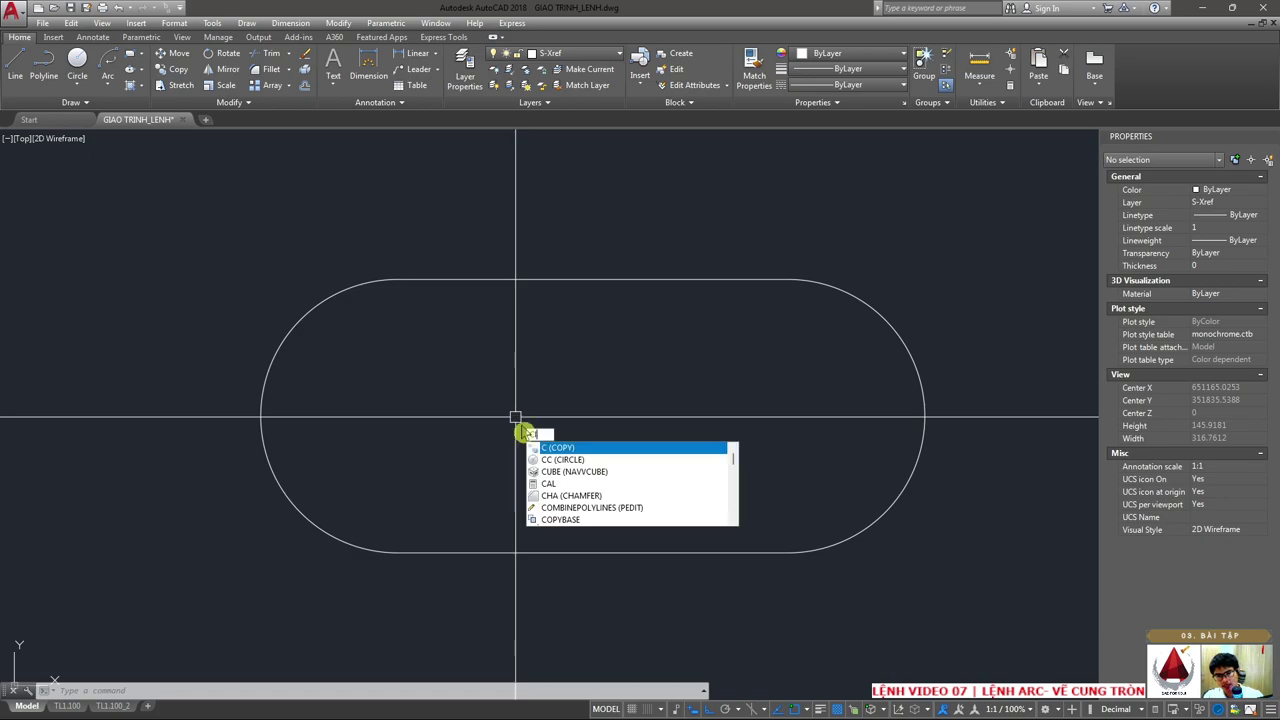
pyautogui.write('i')
pyautogui.press('Return')
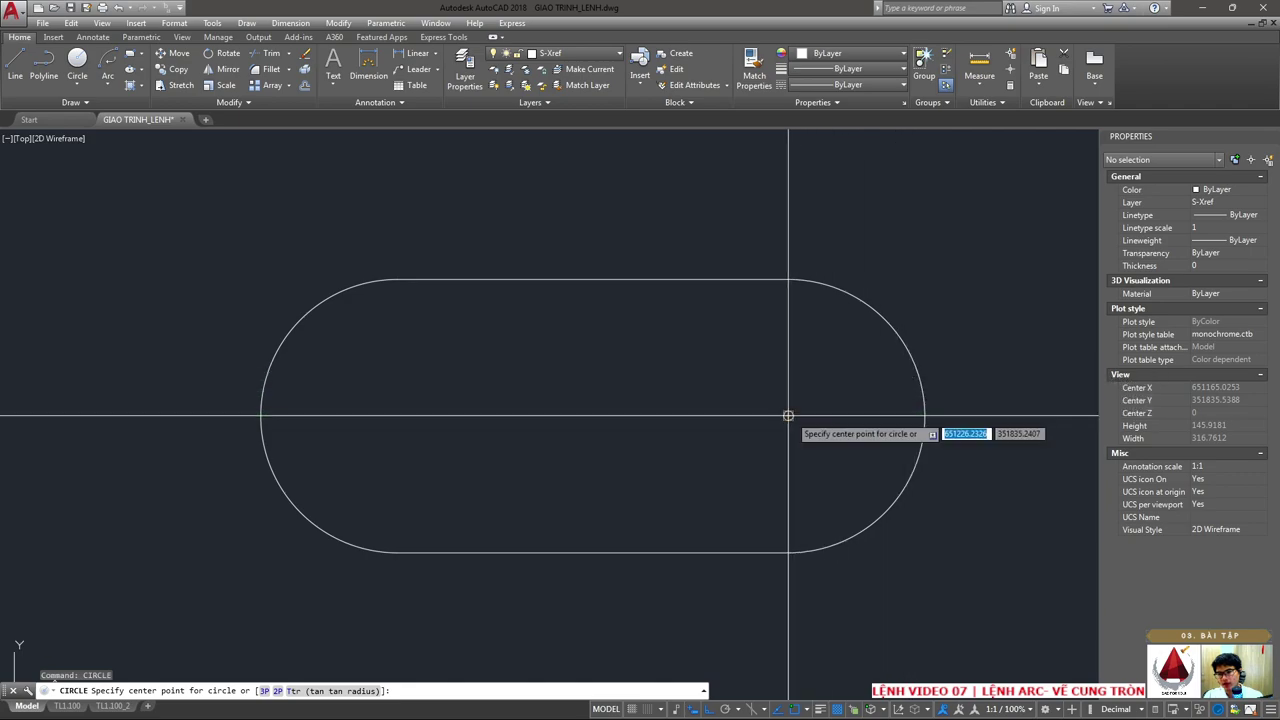
pyautogui.click(788, 415)
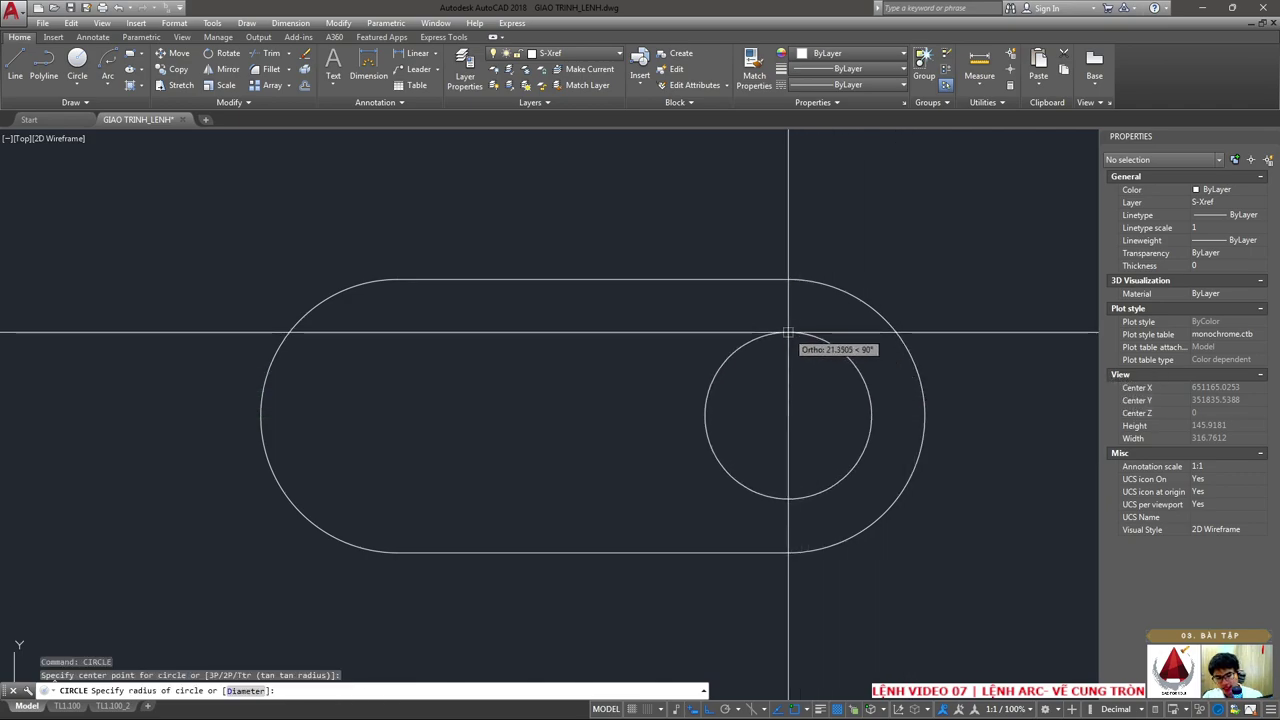
pyautogui.write('D')
pyautogui.press('Return')
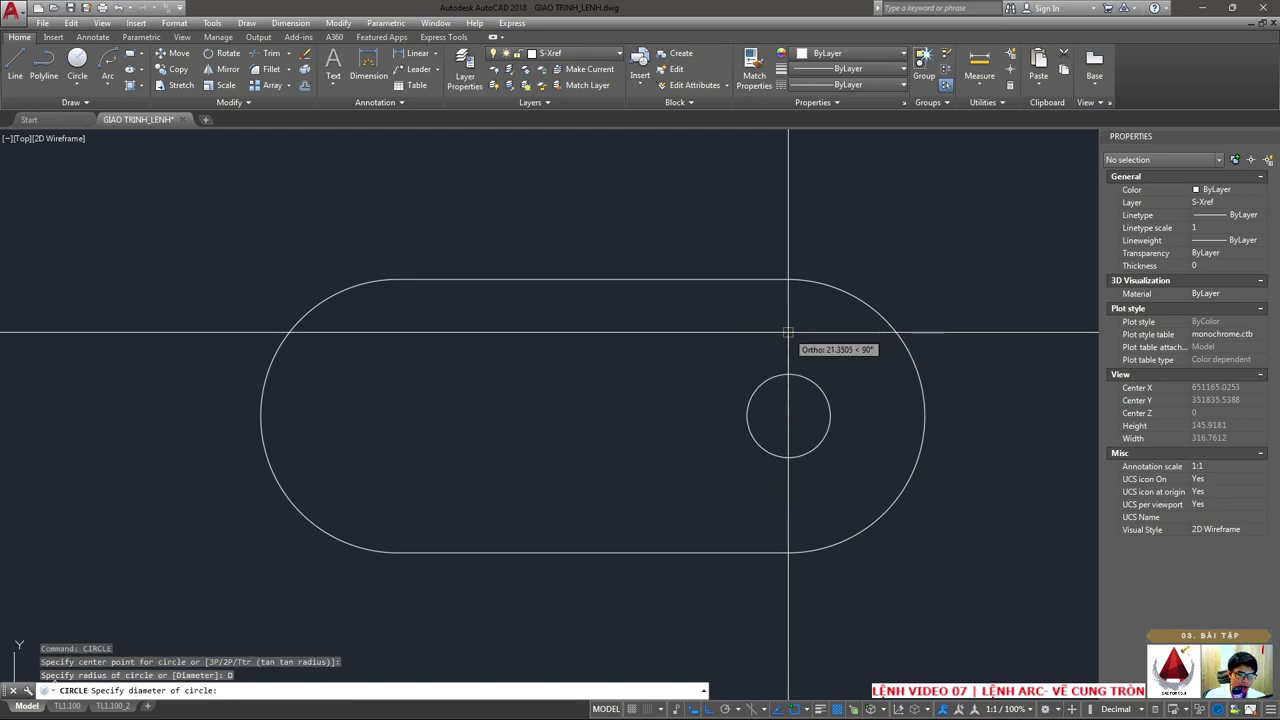
pyautogui.write('40')
pyautogui.press('Return')
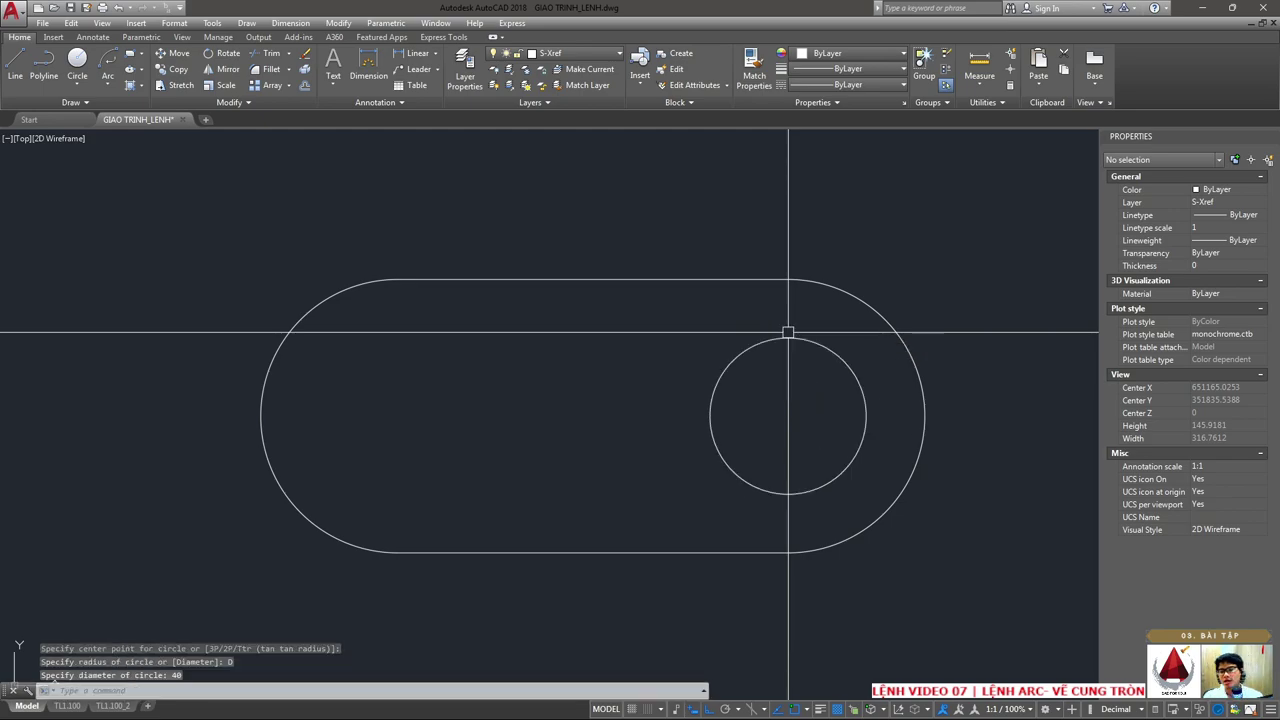
pyautogui.write('co')
pyautogui.press('Return')
pyautogui.click(826, 345)
# - Copy the Ø40 circle from its centre to the left arc's centre
pyautogui.press('Return')
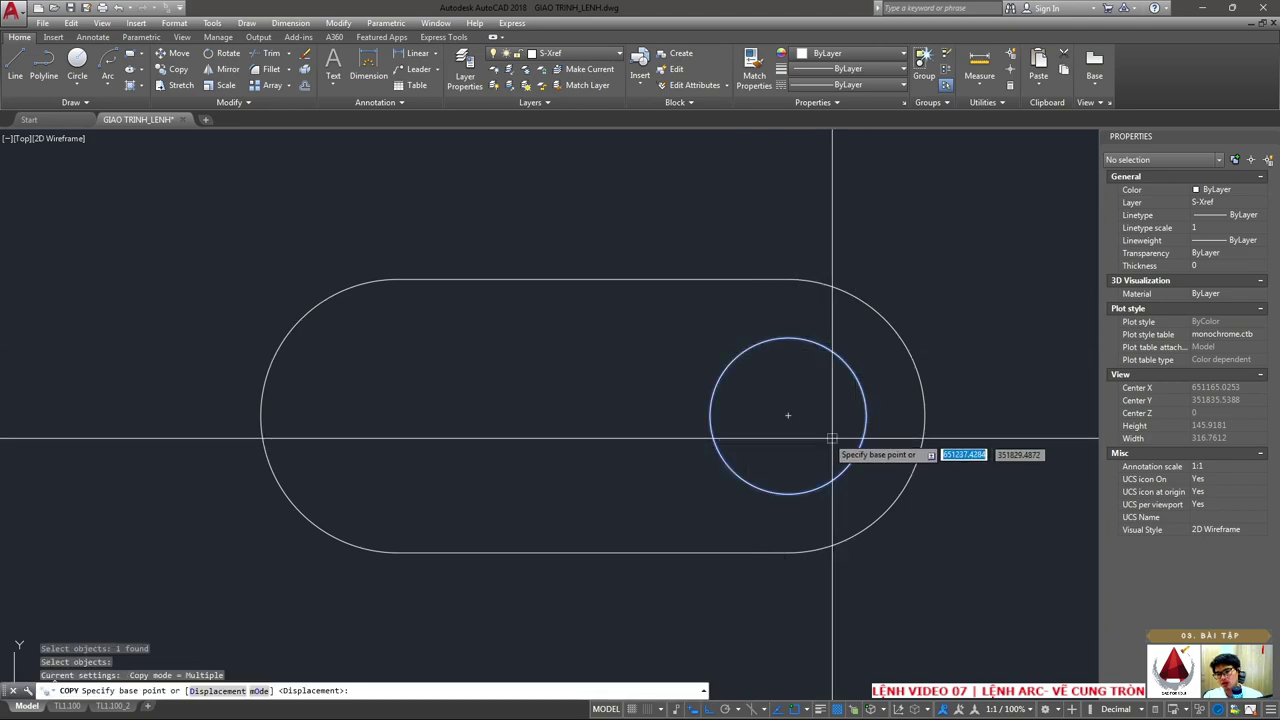
pyautogui.click(788, 415)
pyautogui.click(386, 306)
pyautogui.press('Escape')
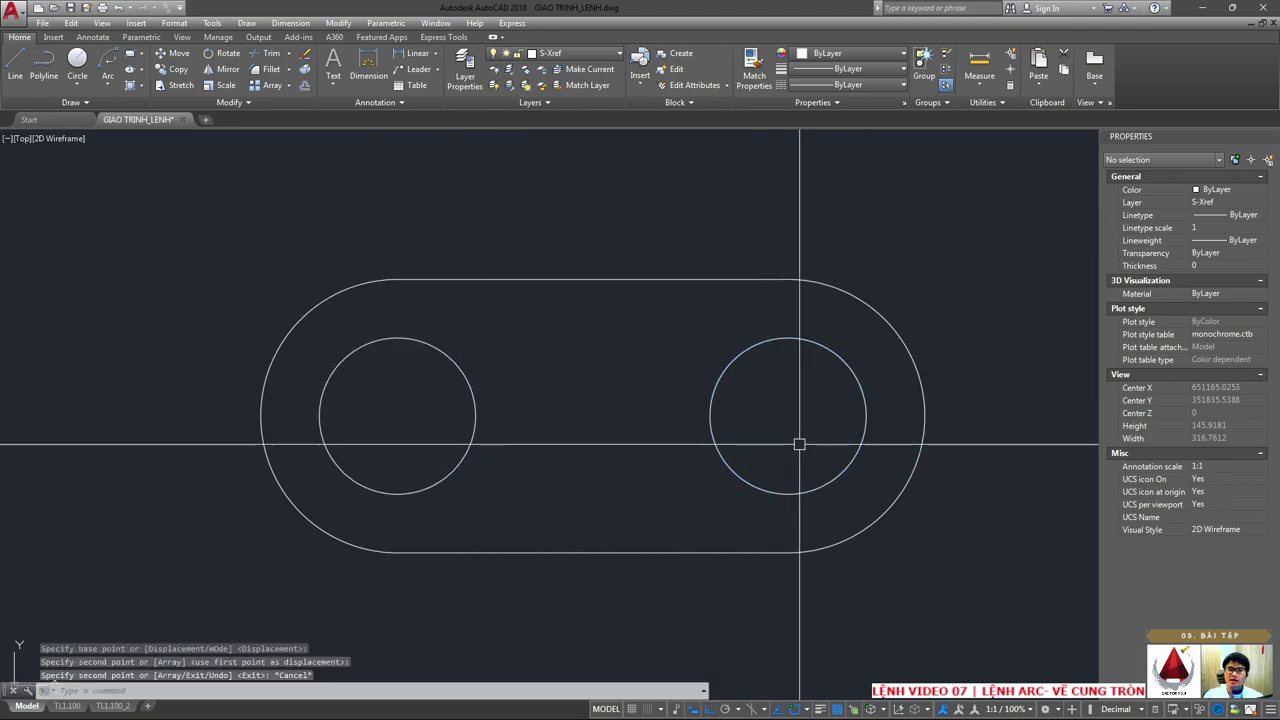
# - Select the slot's right arc, top line, left arc and bottom line, then clear the selection
pyautogui.click(479, 552)
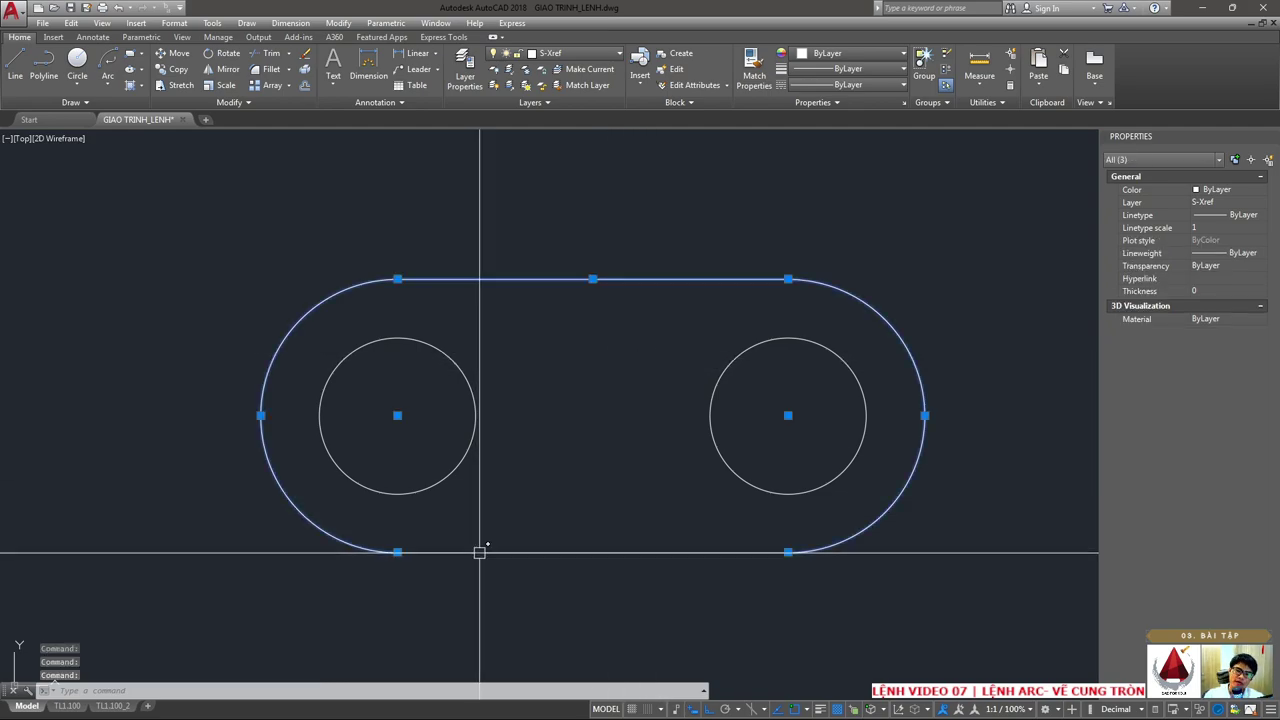
pyautogui.press('Escape')
pyautogui.click(837, 284)
pyautogui.click(760, 281)
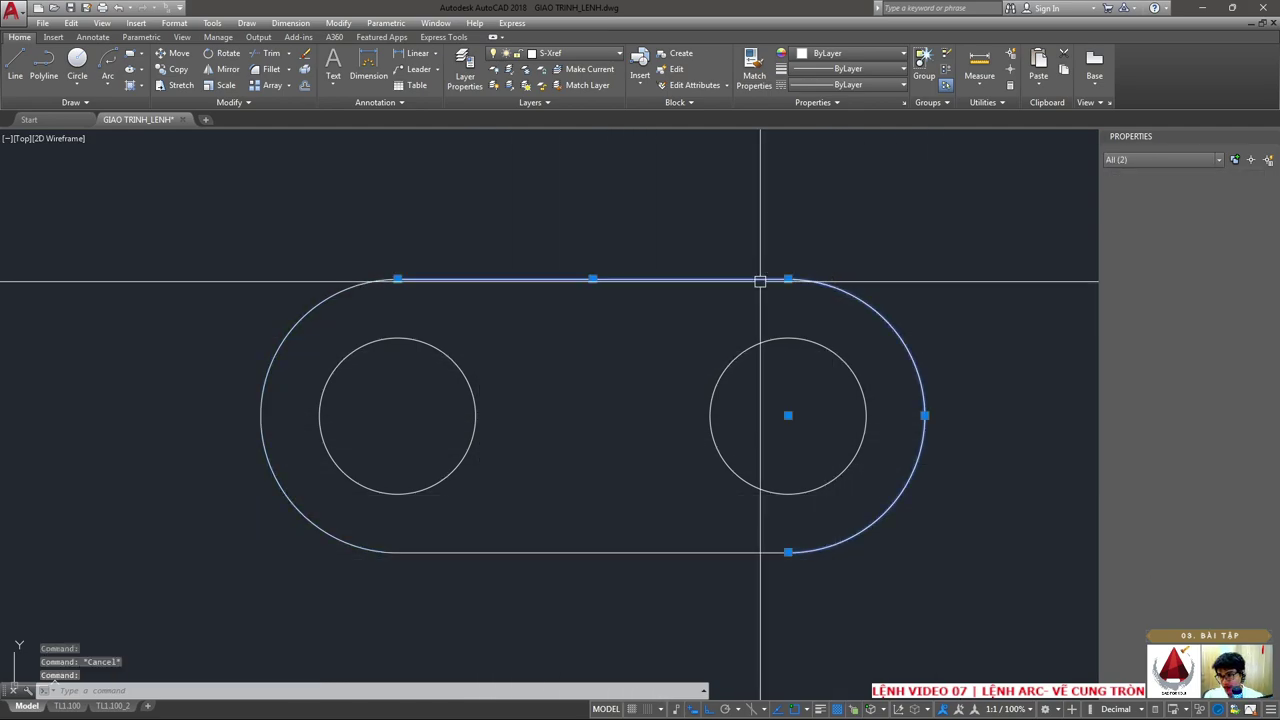
pyautogui.click(343, 291)
pyautogui.click(457, 552)
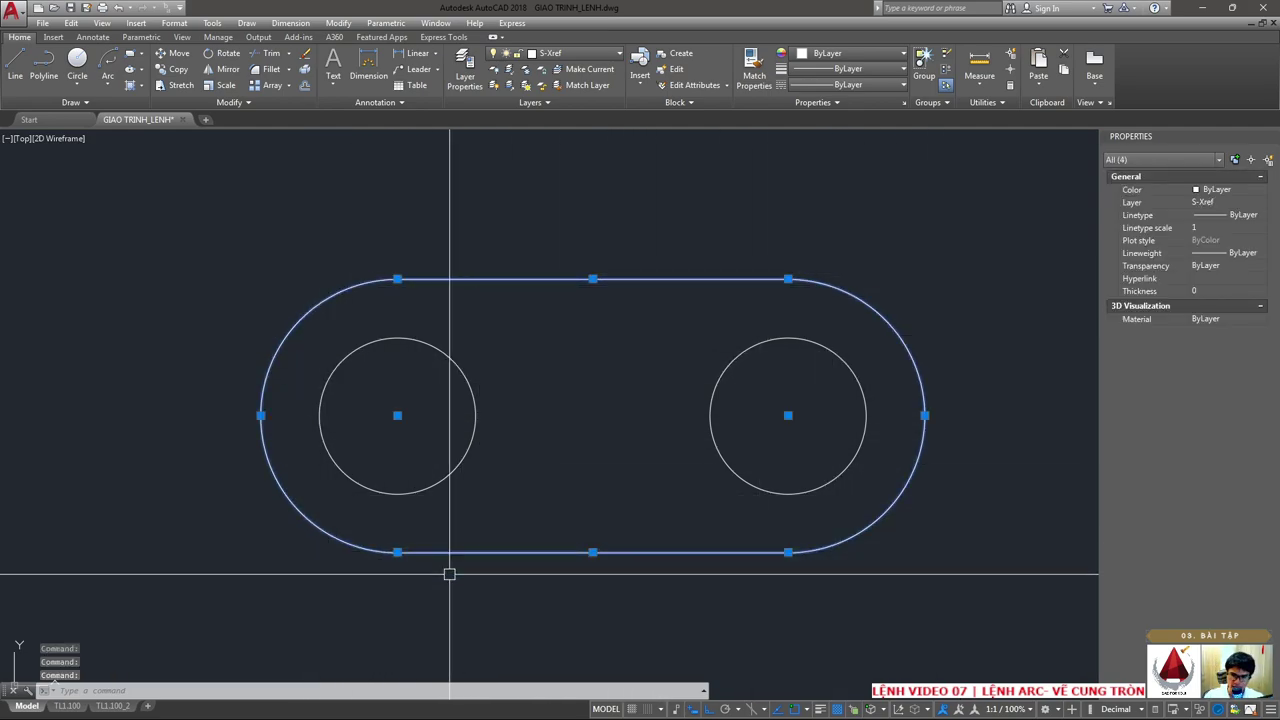
pyautogui.scroll(-3, 449, 574)
pyautogui.press('Escape')
# - Start copying the whole slot with both circles, then cancel without placing it
pyautogui.write('co')
pyautogui.press('Return')
pyautogui.moveTo(749, 500); pyautogui.dragTo(491, 371)
pyautogui.press('Return')
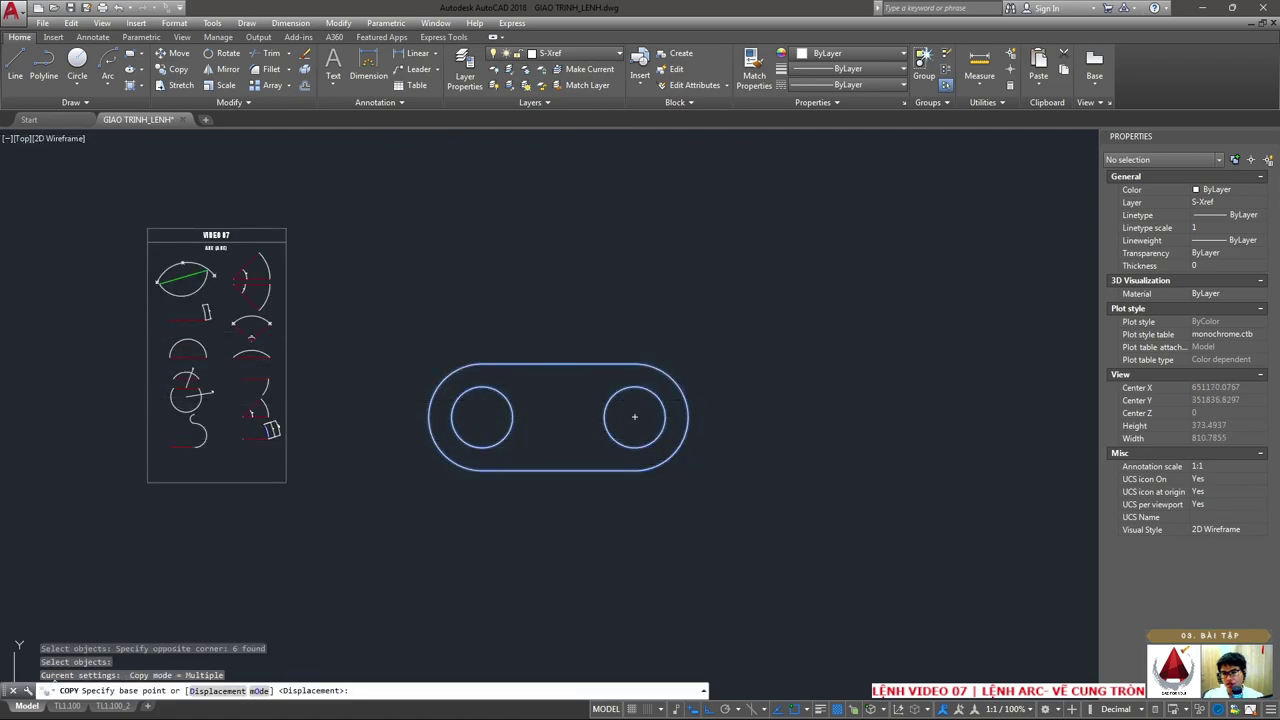
pyautogui.click(634, 416)
pyautogui.press('Escape')
pyautogui.scroll(2, 591, 380)
pyautogui.scroll(1, 492, 466)
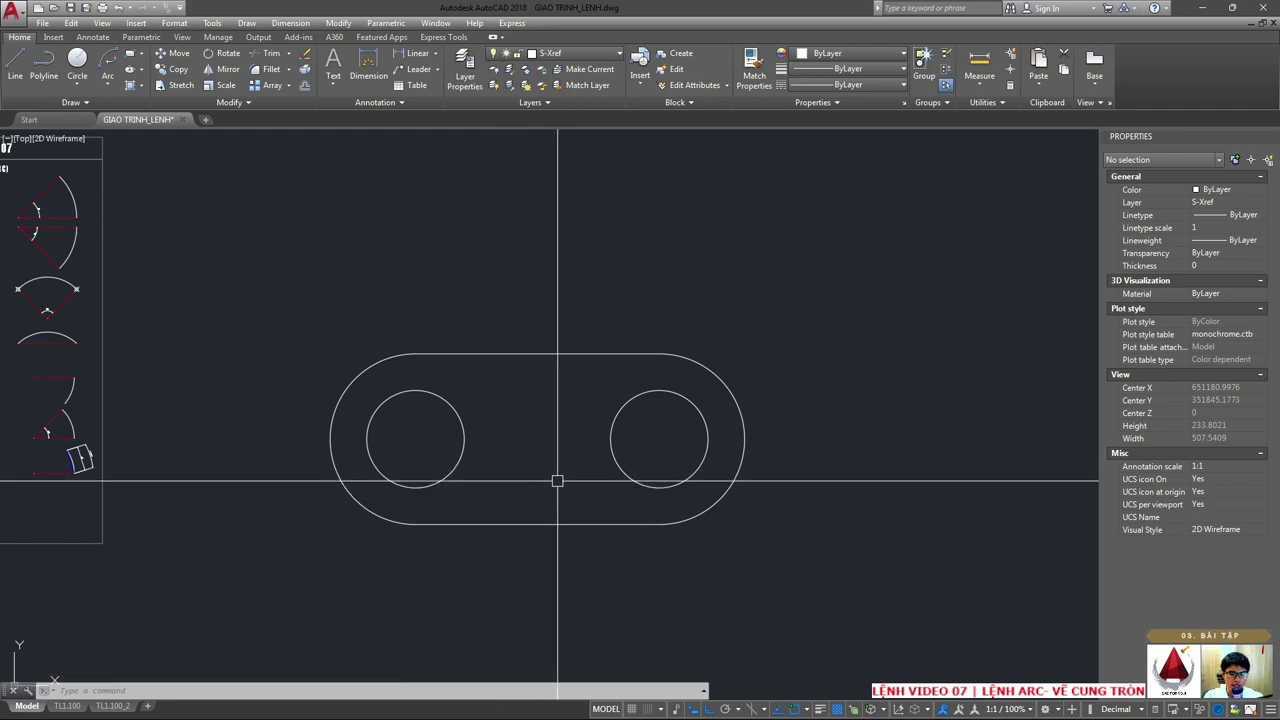
# - Attempt a polyline with a 100-unit segment, then erase the mistaken overly long segment
pyautogui.write('PL')
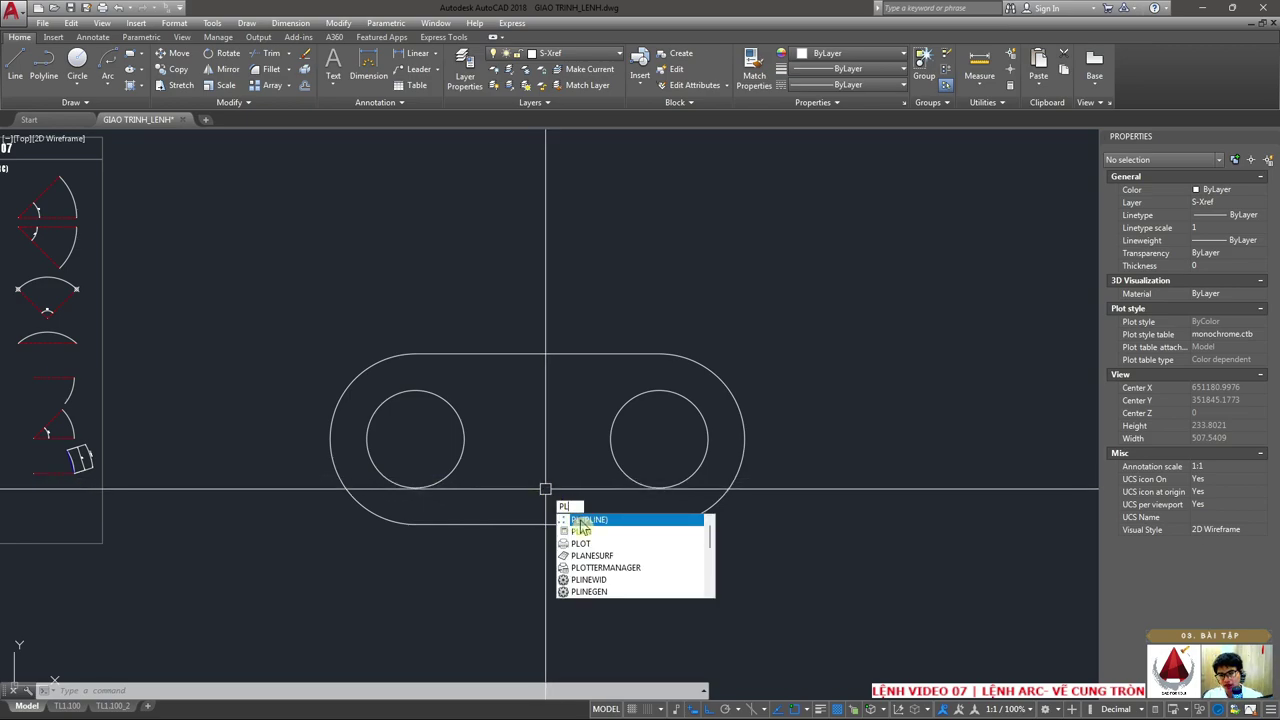
pyautogui.click(580, 522)
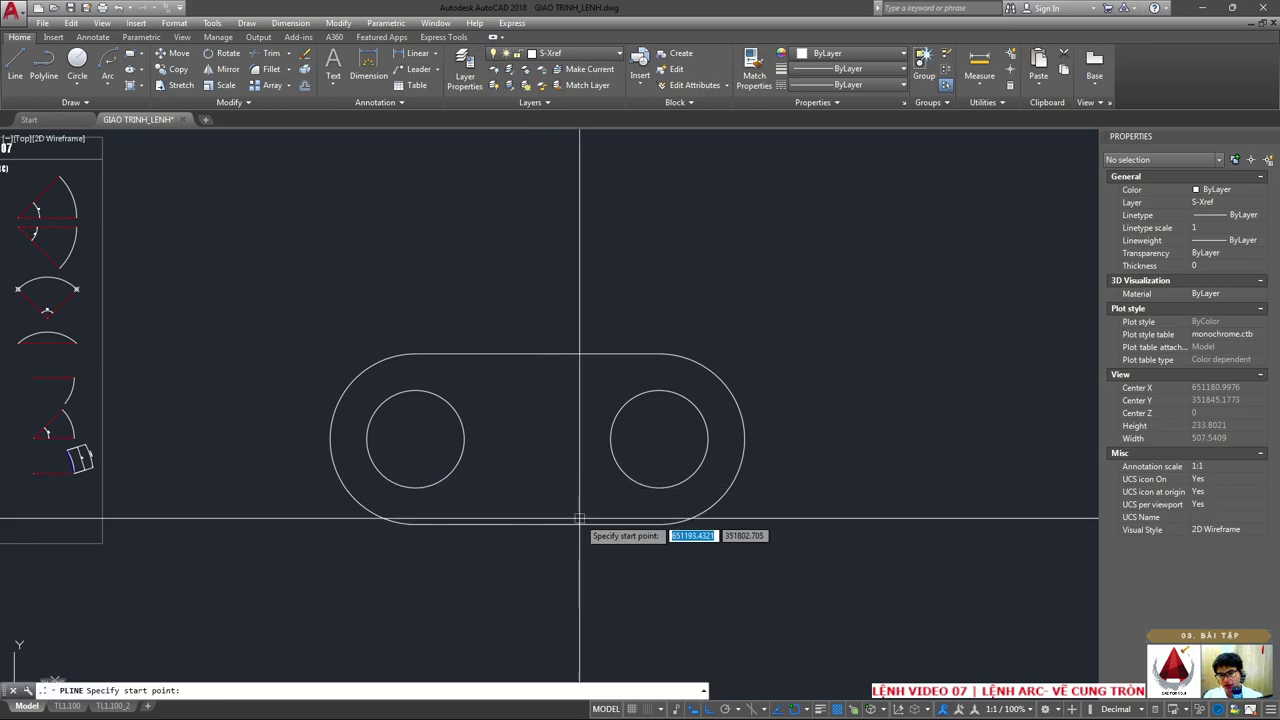
pyautogui.click(415, 524)
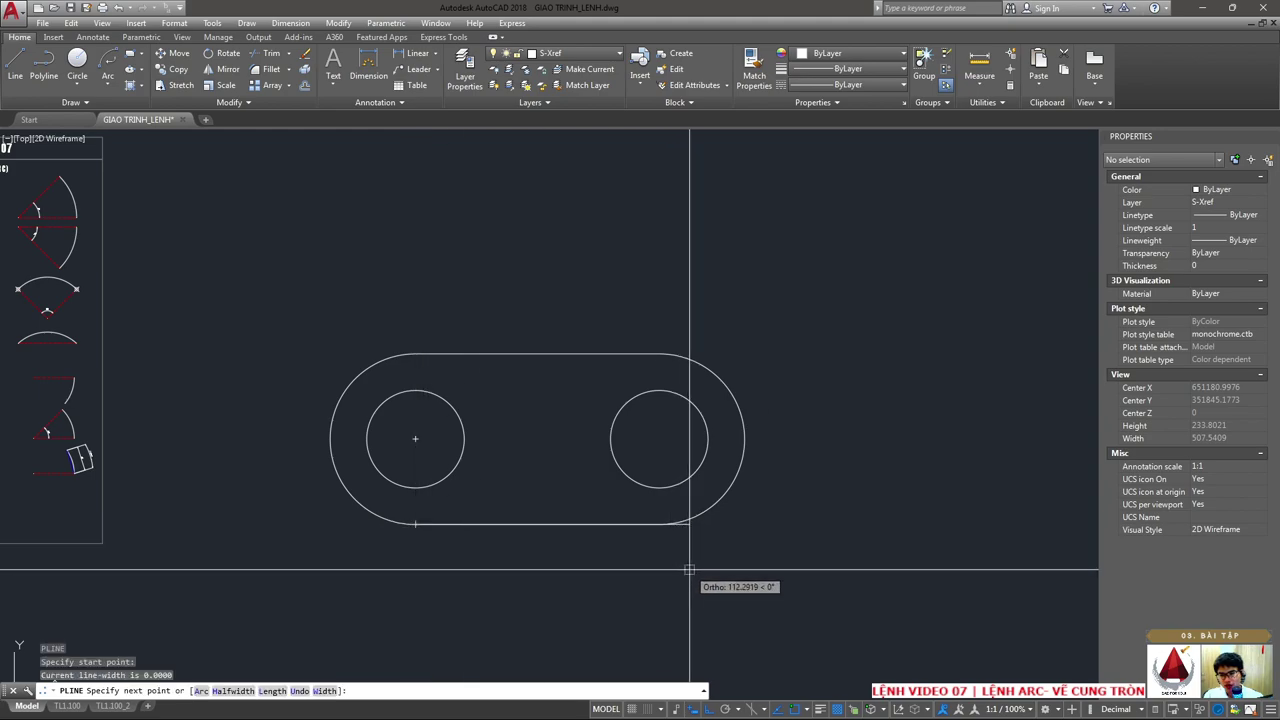
pyautogui.write('1000')
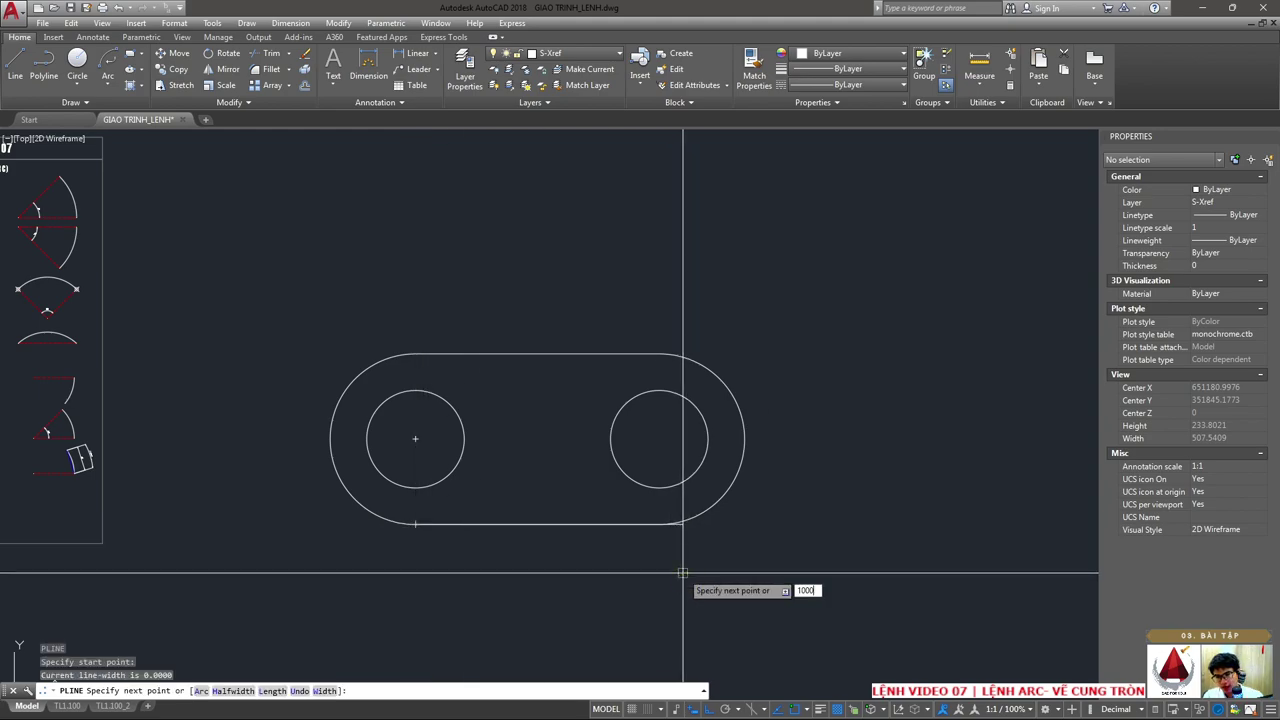
pyautogui.press('Return')
pyautogui.scroll(-5, 731, 490)
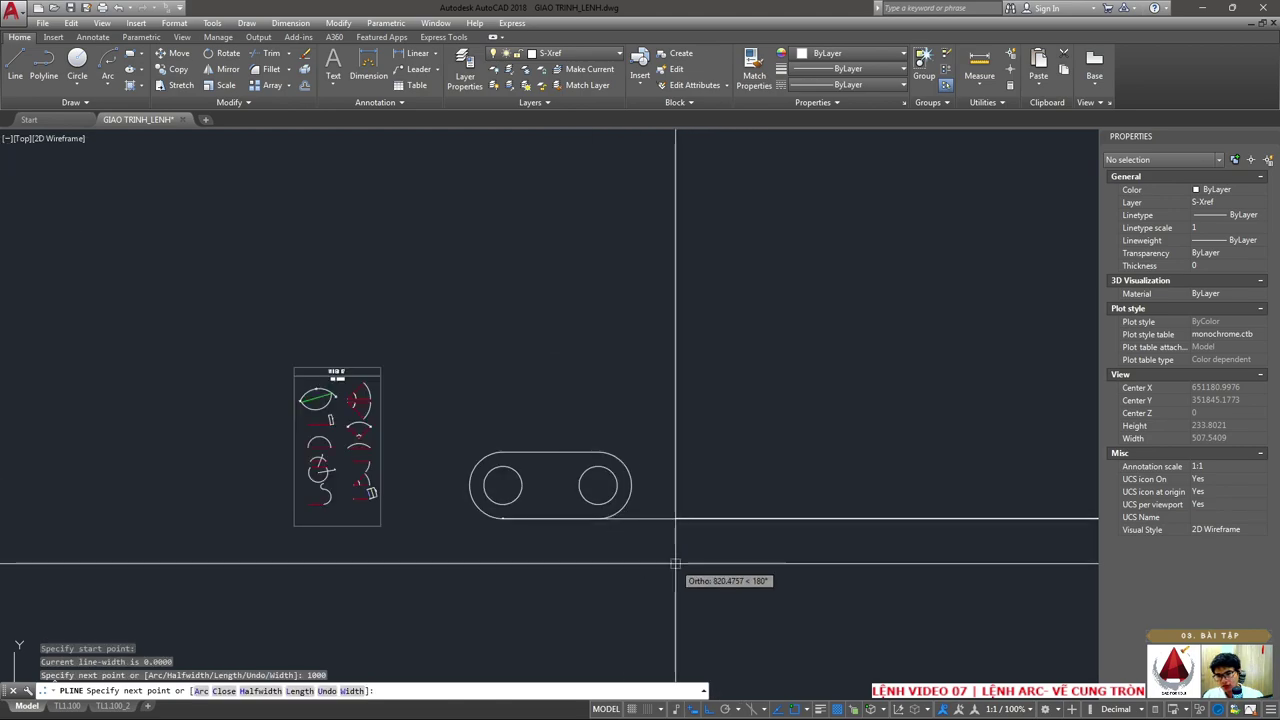
pyautogui.press('Return')
pyautogui.write('e')
pyautogui.press('Return')
pyautogui.scroll(4, 582, 537)
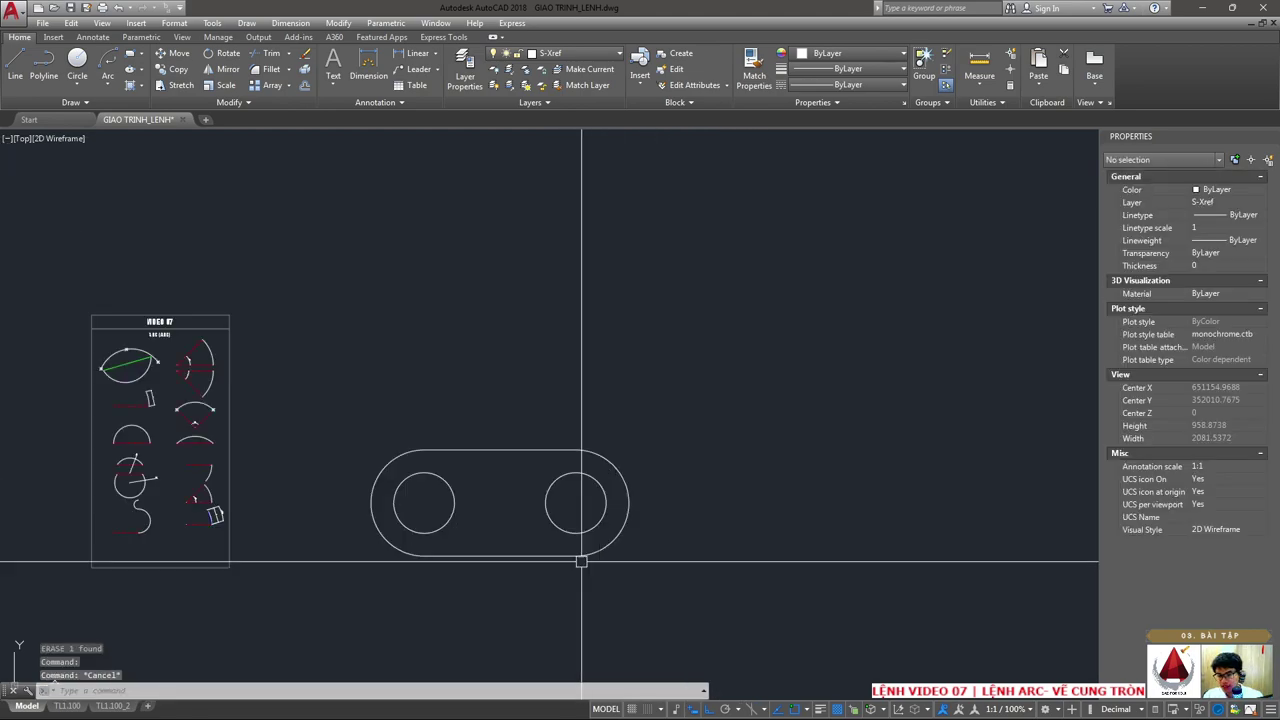
pyautogui.write('pl')
# - Start a new polyline at the slot's bottom-left, tracing the bottom line and right arc
pyautogui.press('Return')
pyautogui.click(424, 555)
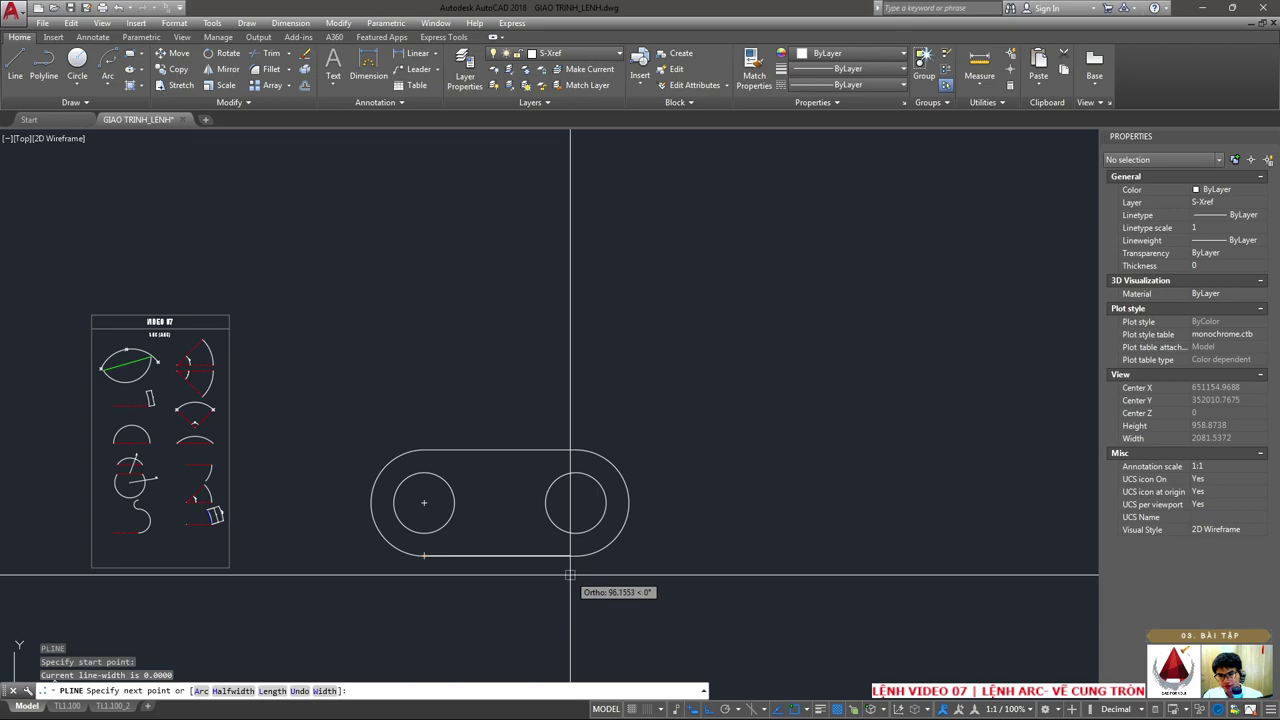
pyautogui.write('100')
pyautogui.press('Return')
pyautogui.scroll(4, 600, 470)
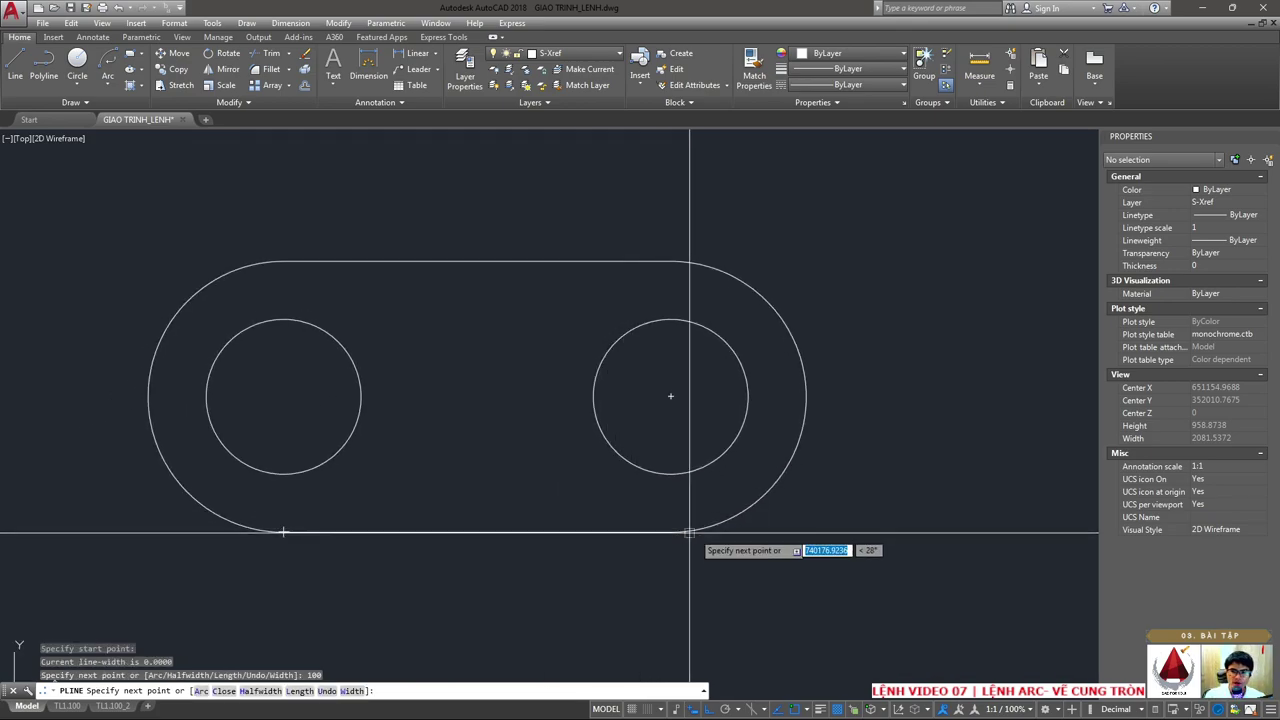
pyautogui.click(670, 531)
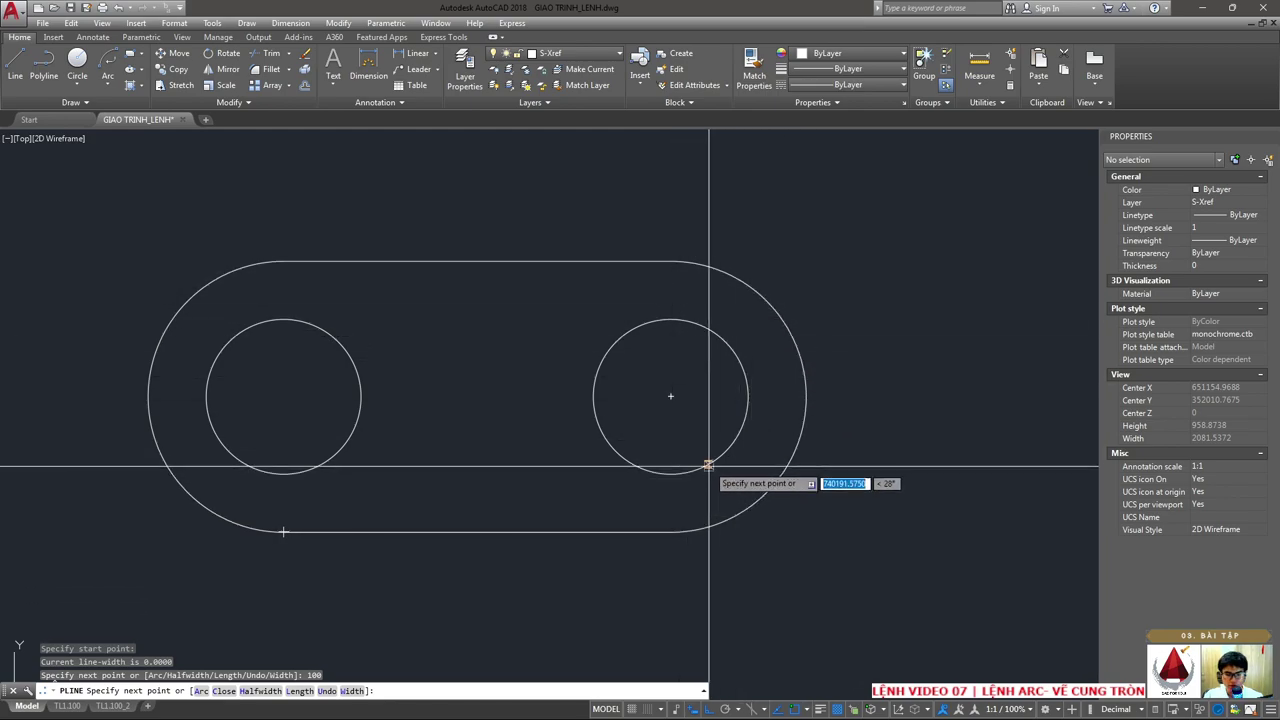
pyautogui.write('A')
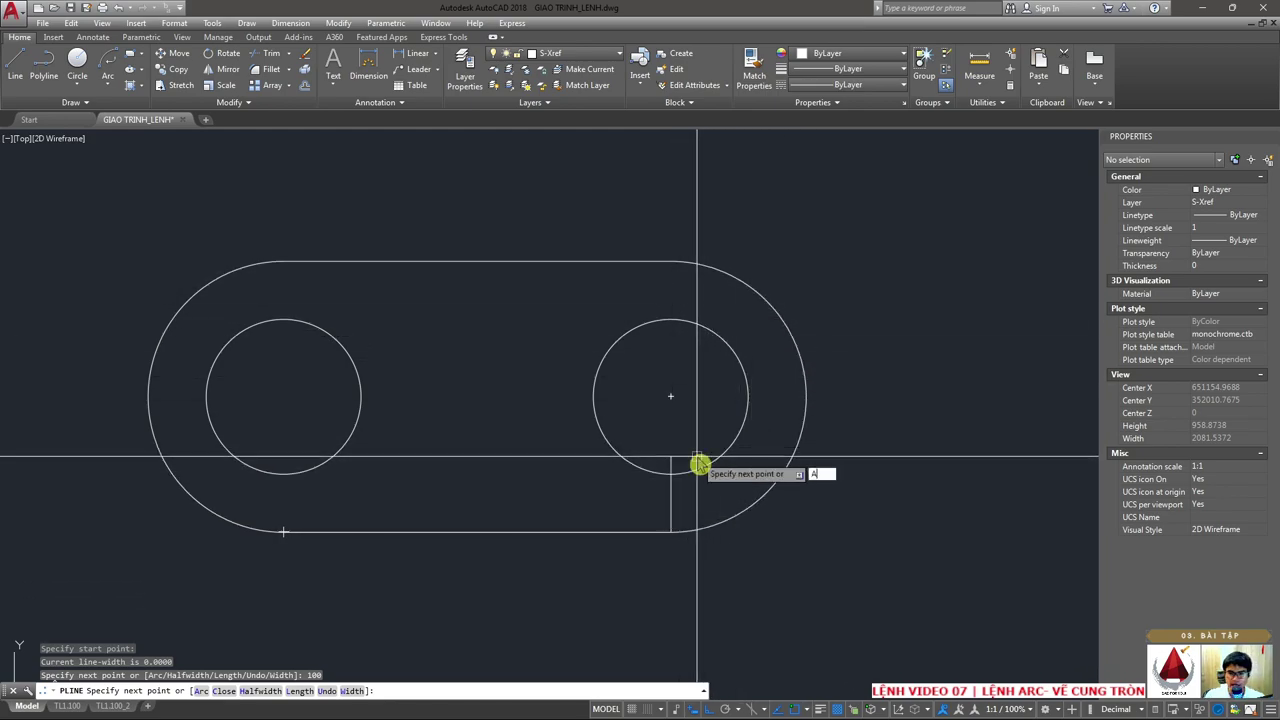
pyautogui.press('Return')
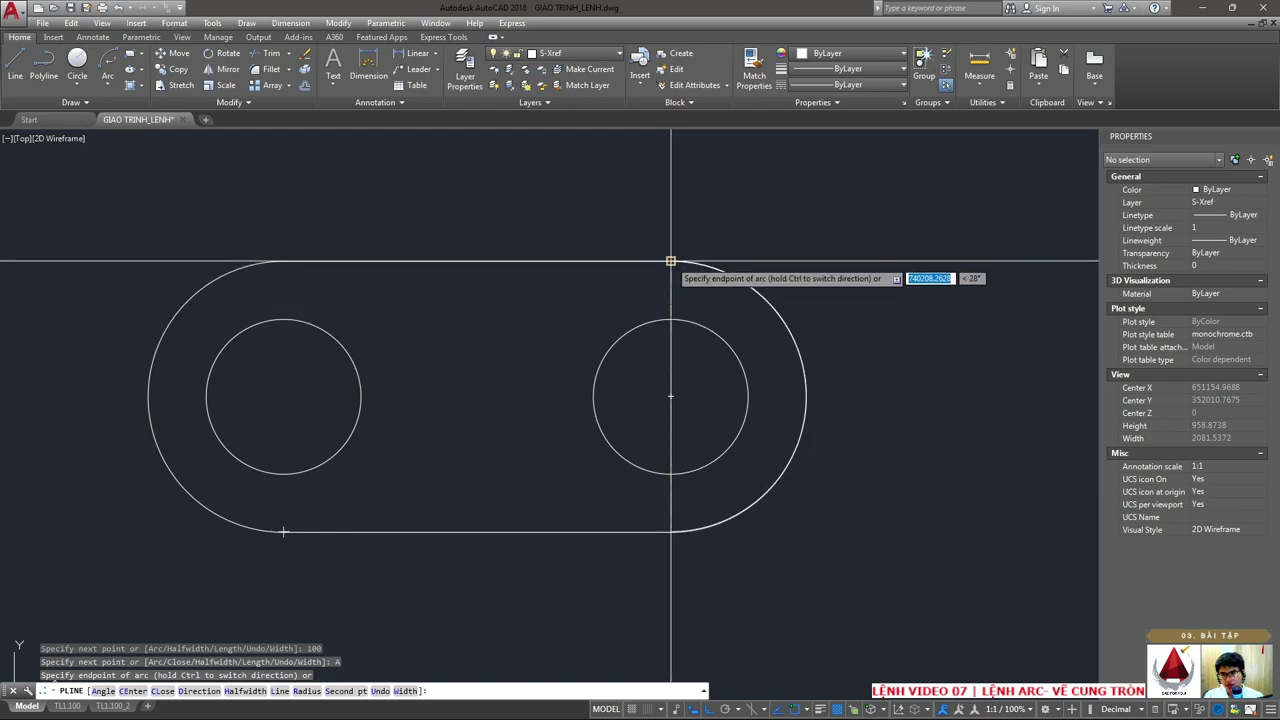
pyautogui.click(670, 261)
# - Continue the polyline along the top line and left arc back to the start
pyautogui.write('L')
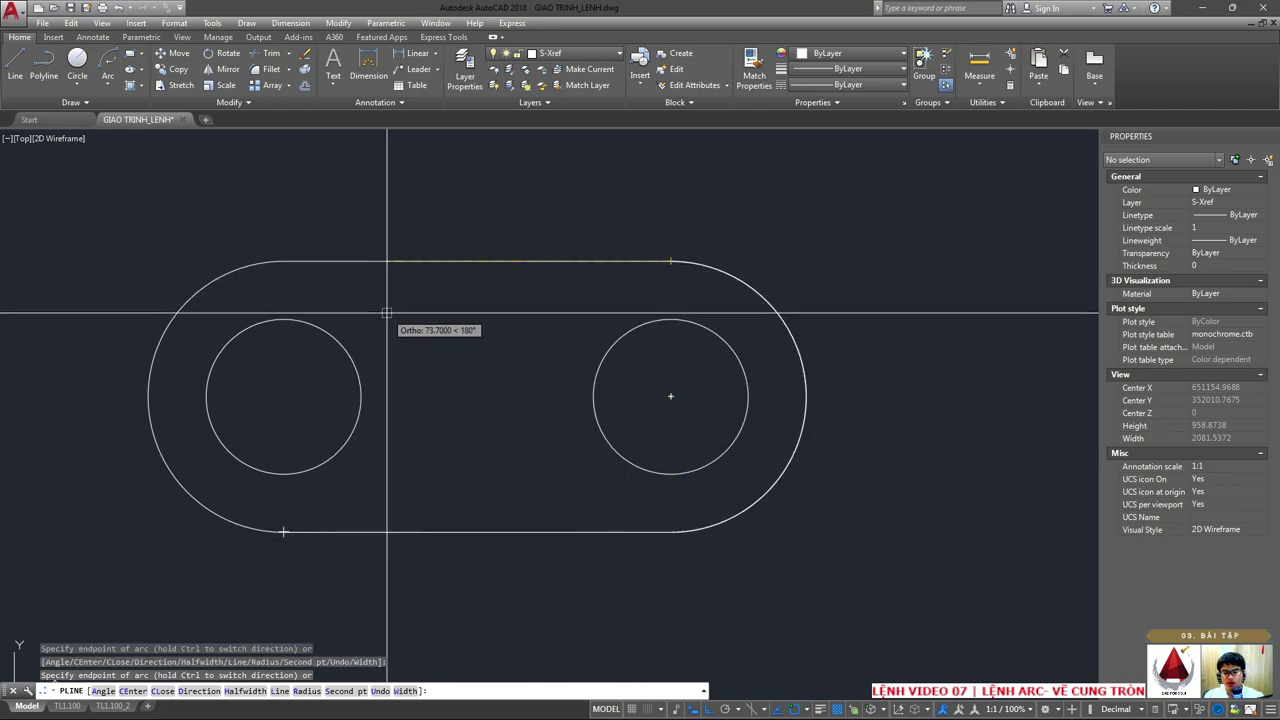
pyautogui.press('Return')
pyautogui.click(289, 261)
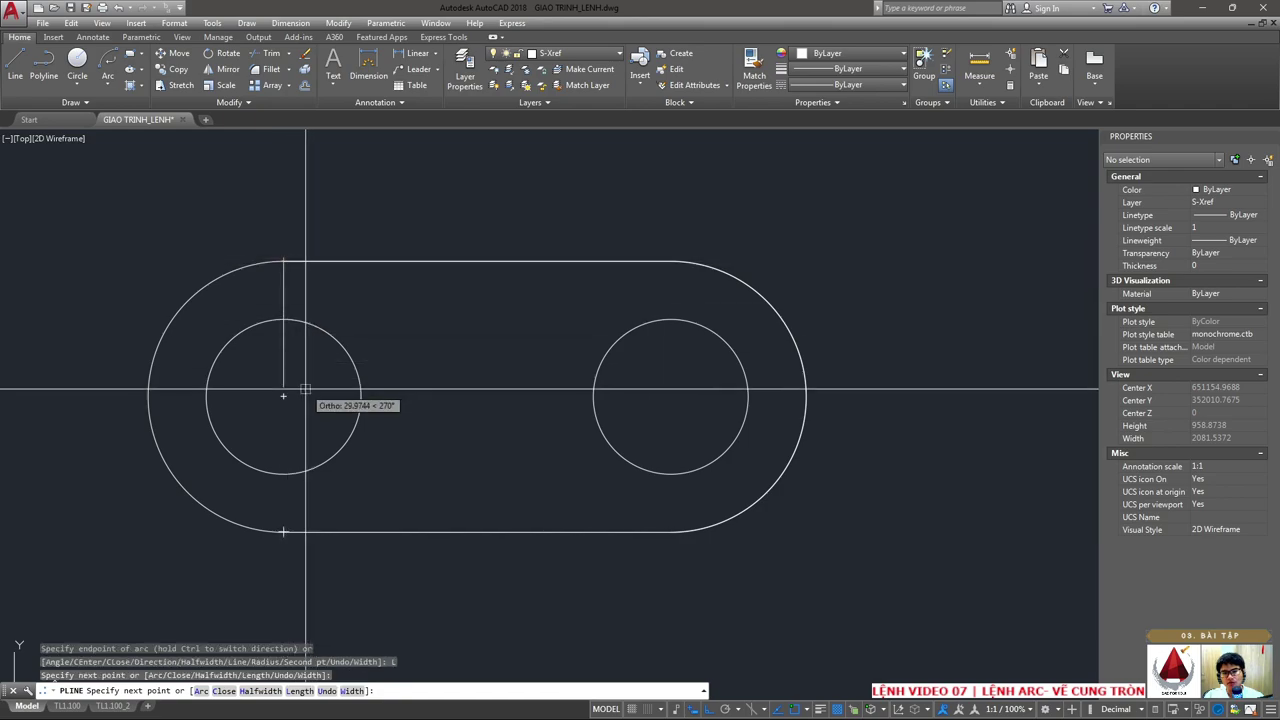
pyautogui.write('A')
pyautogui.press('Return')
pyautogui.click(283, 531)
pyautogui.press('Return')
pyautogui.click(366, 532)
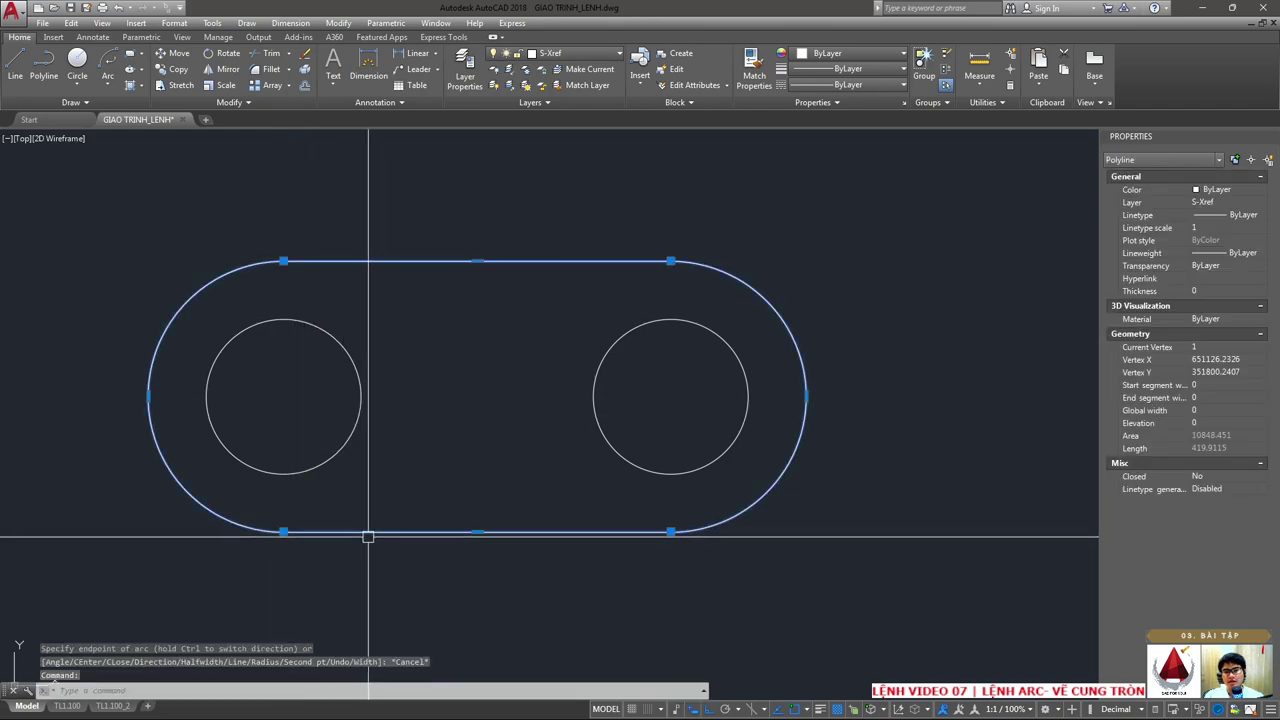
pyautogui.scroll(-2, 460, 543)
# - Move the traced slot polyline up above the original slot
pyautogui.write('M')
pyautogui.press('Return')
pyautogui.click(510, 473)
pyautogui.click(520, 240)
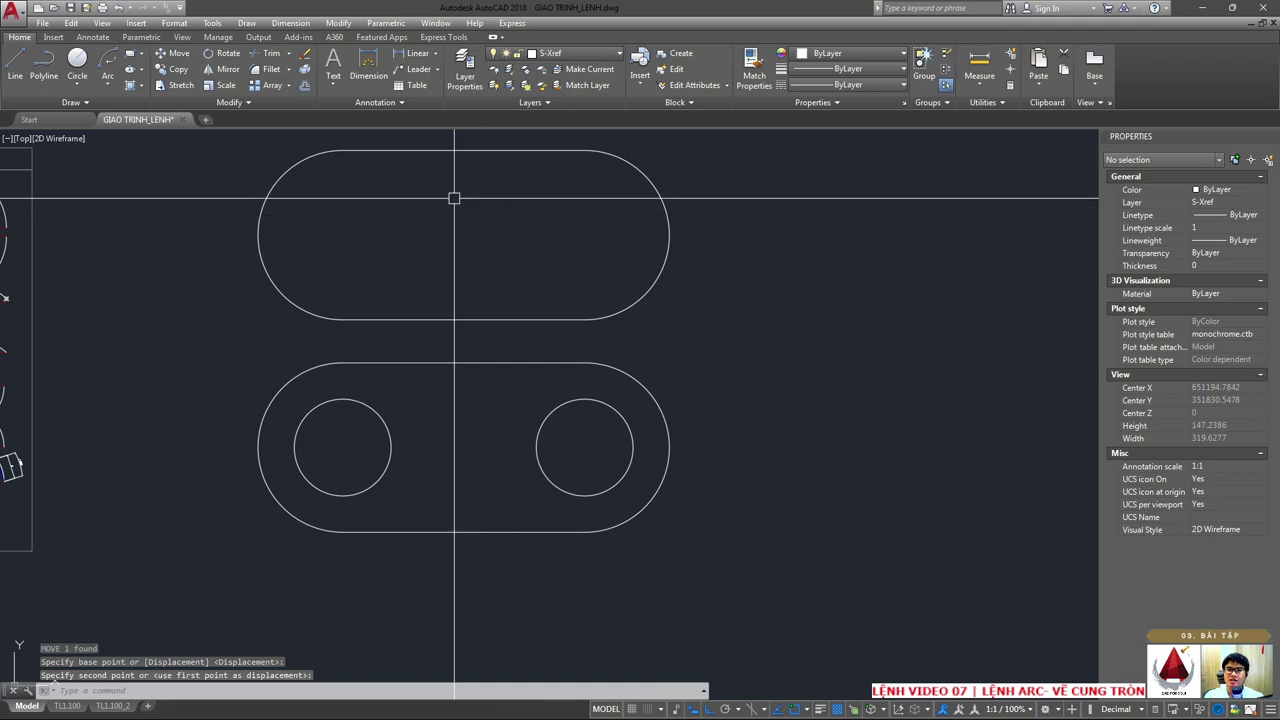
pyautogui.click(409, 143)
pyautogui.scroll(5, 398, 216)
pyautogui.scroll(-2, 398, 216)
pyautogui.scroll(-2, 420, 234)
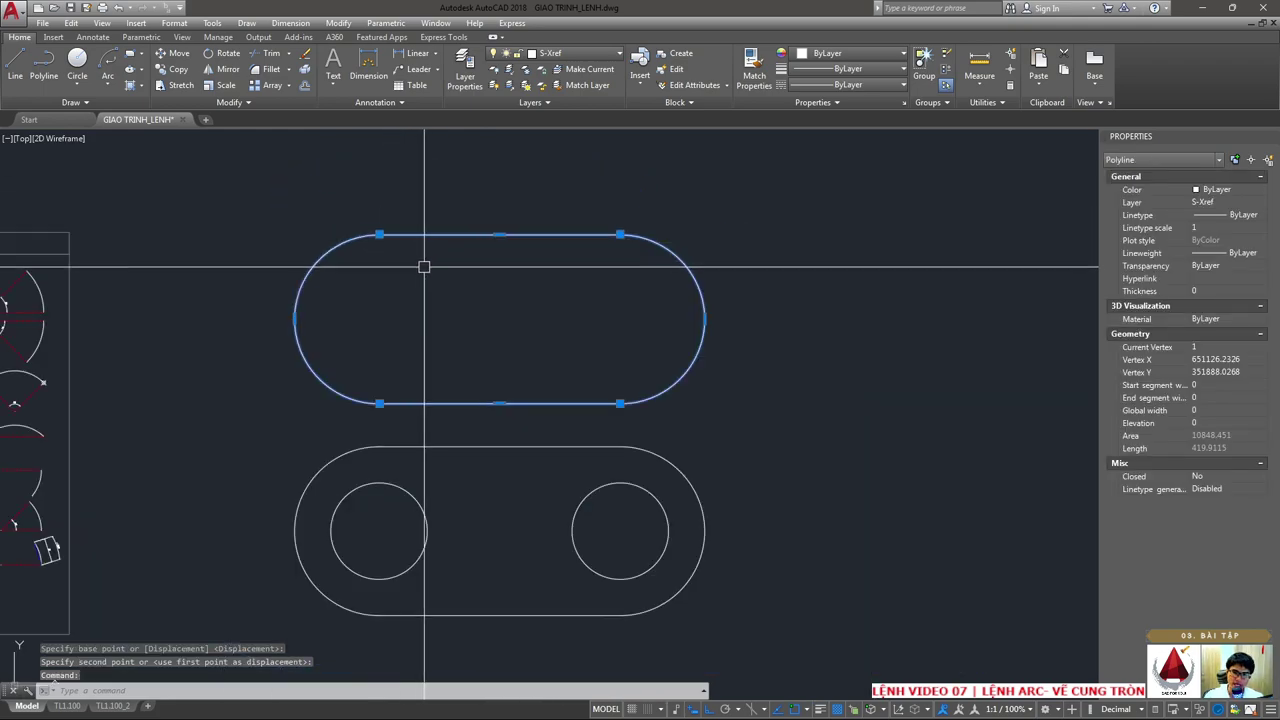
pyautogui.press('Return')
pyautogui.click(417, 291)
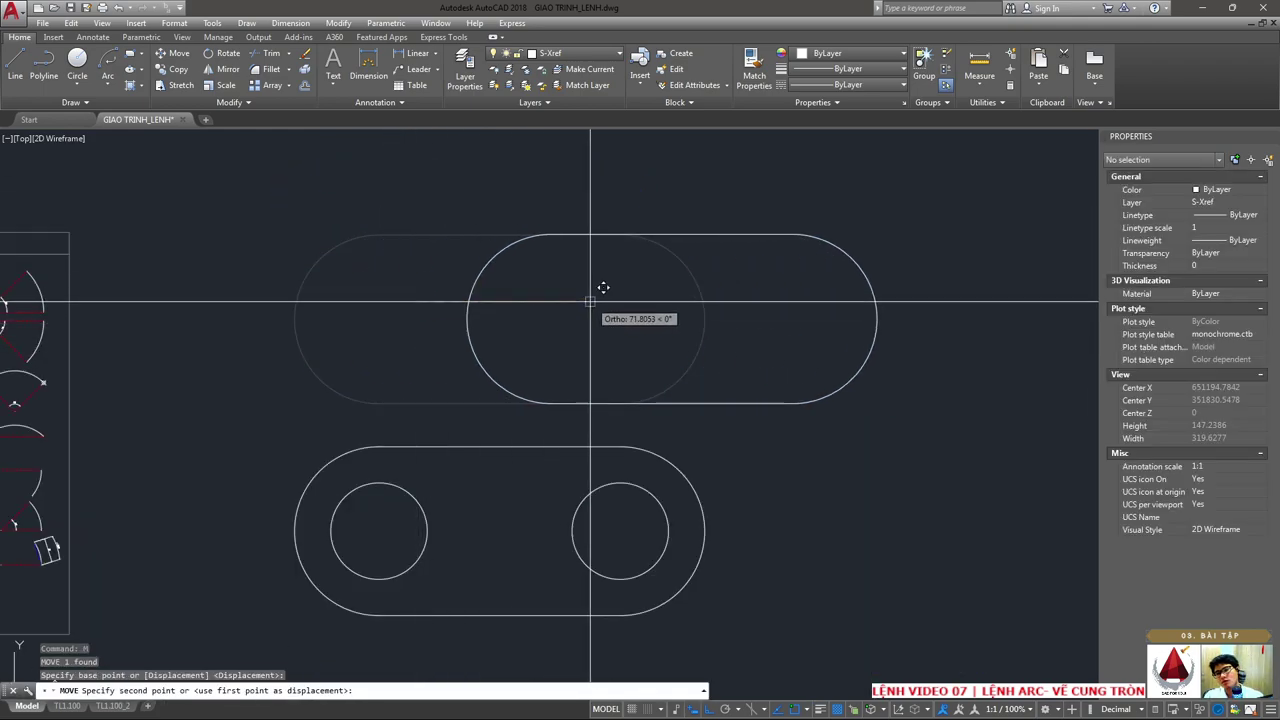
pyautogui.press('Escape')
# - Join the lower slot's top line, two arcs and bottom line into one polyline
pyautogui.click(457, 318)
pyautogui.press('Escape')
pyautogui.moveTo(495, 501); pyautogui.dragTo(469, 437, button='middle')
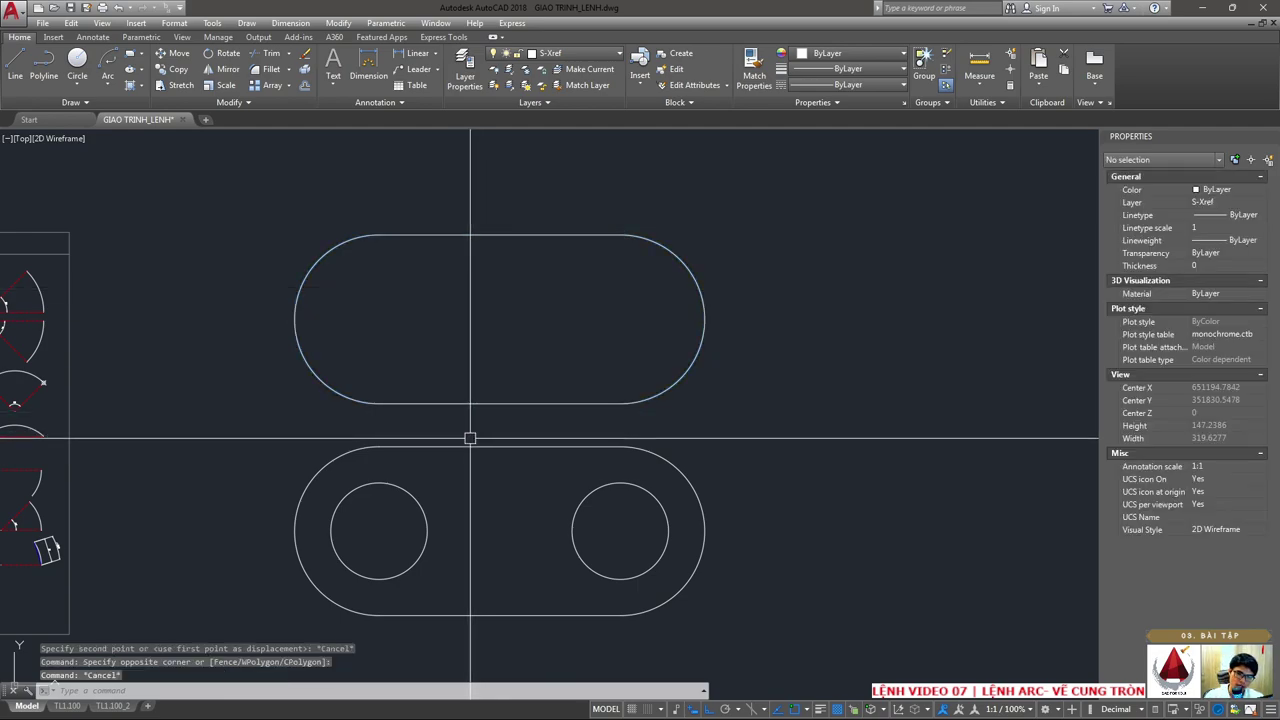
pyautogui.click(580, 383)
pyautogui.moveTo(597, 421); pyautogui.dragTo(595, 395, button='middle')
pyautogui.click(650, 380)
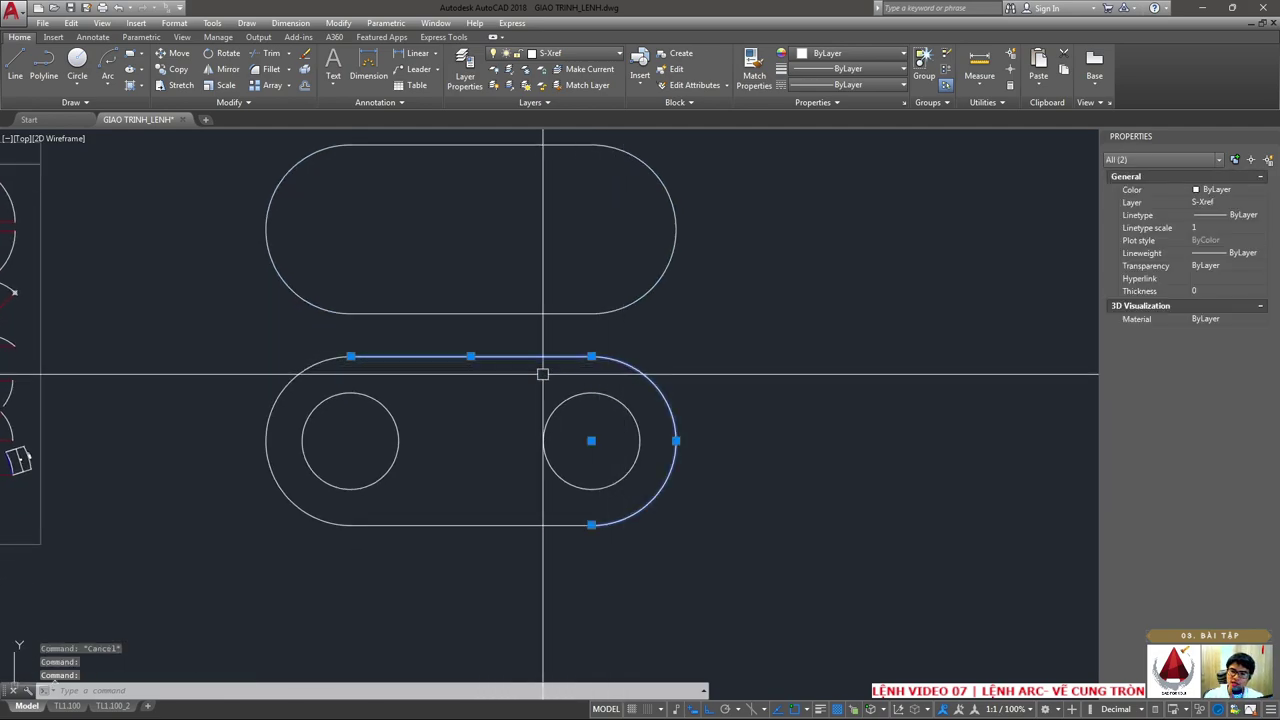
pyautogui.click(302, 368)
pyautogui.click(423, 524)
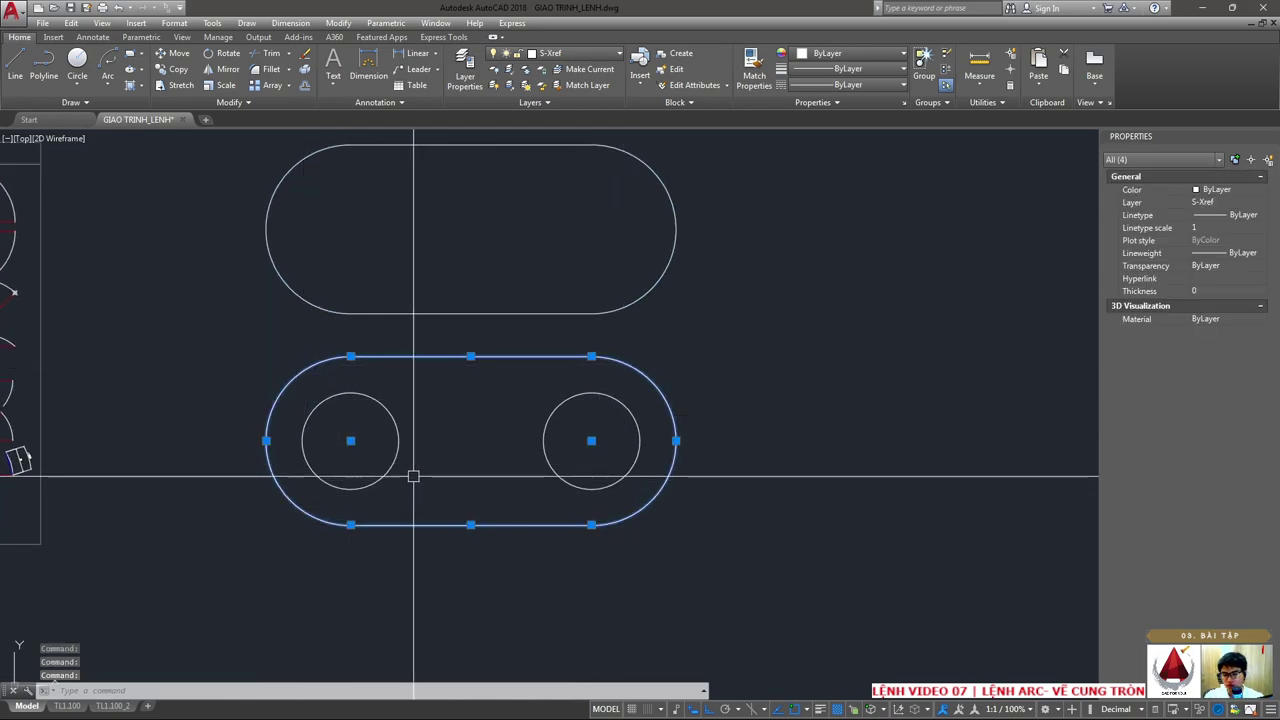
pyautogui.write('j')
pyautogui.press('Return')
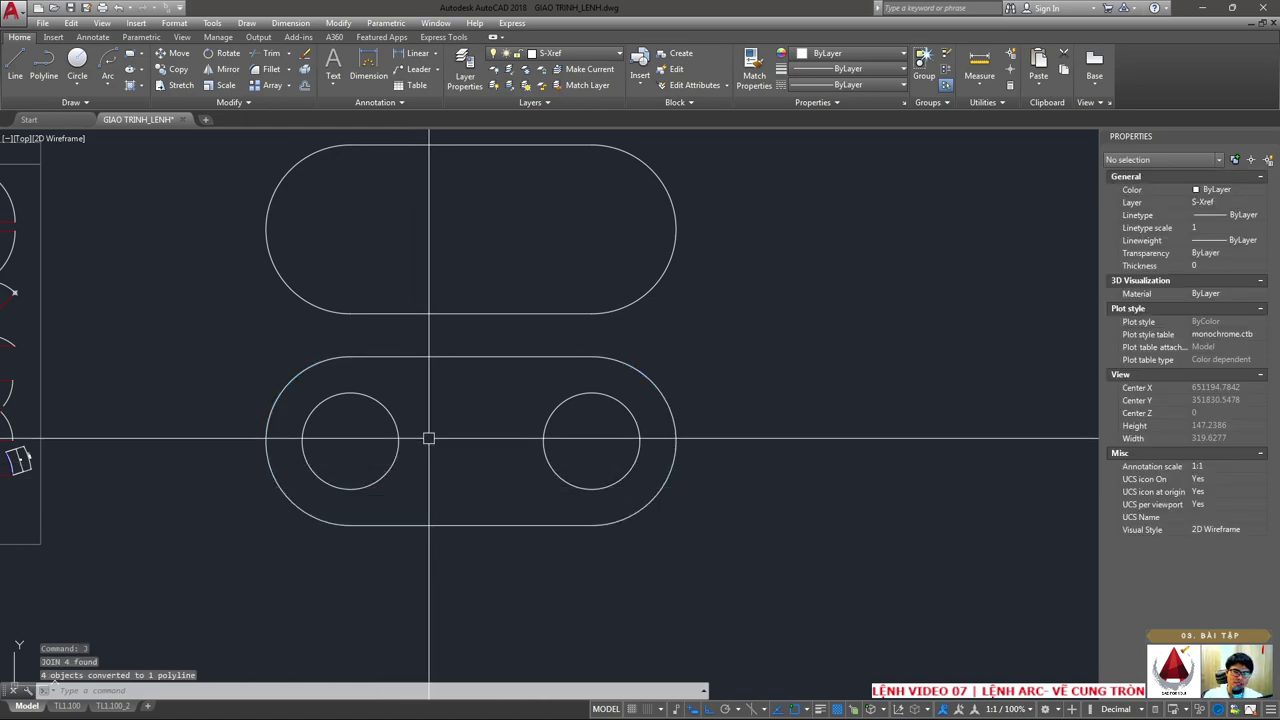
# - Erase the traced slot copy above the original
pyautogui.scroll(-2, 551, 357)
pyautogui.click(686, 357)
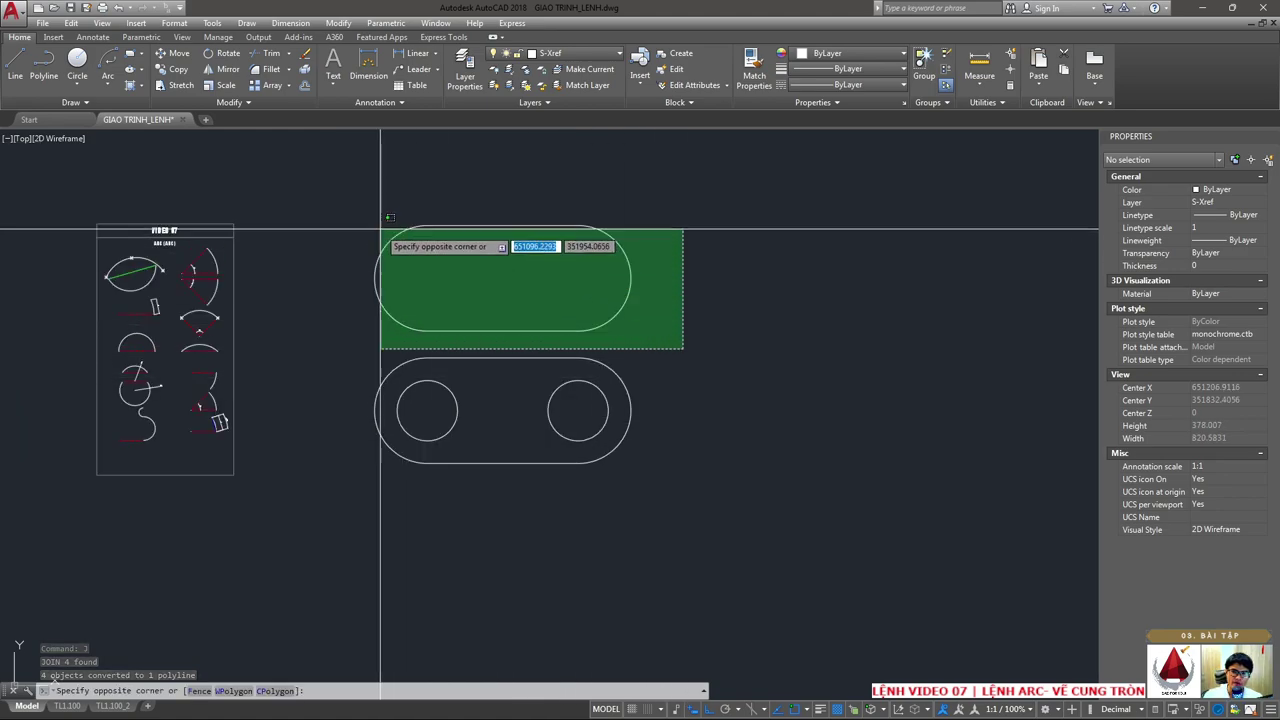
pyautogui.click(380, 237)
pyautogui.write('e')
pyautogui.press('Return')
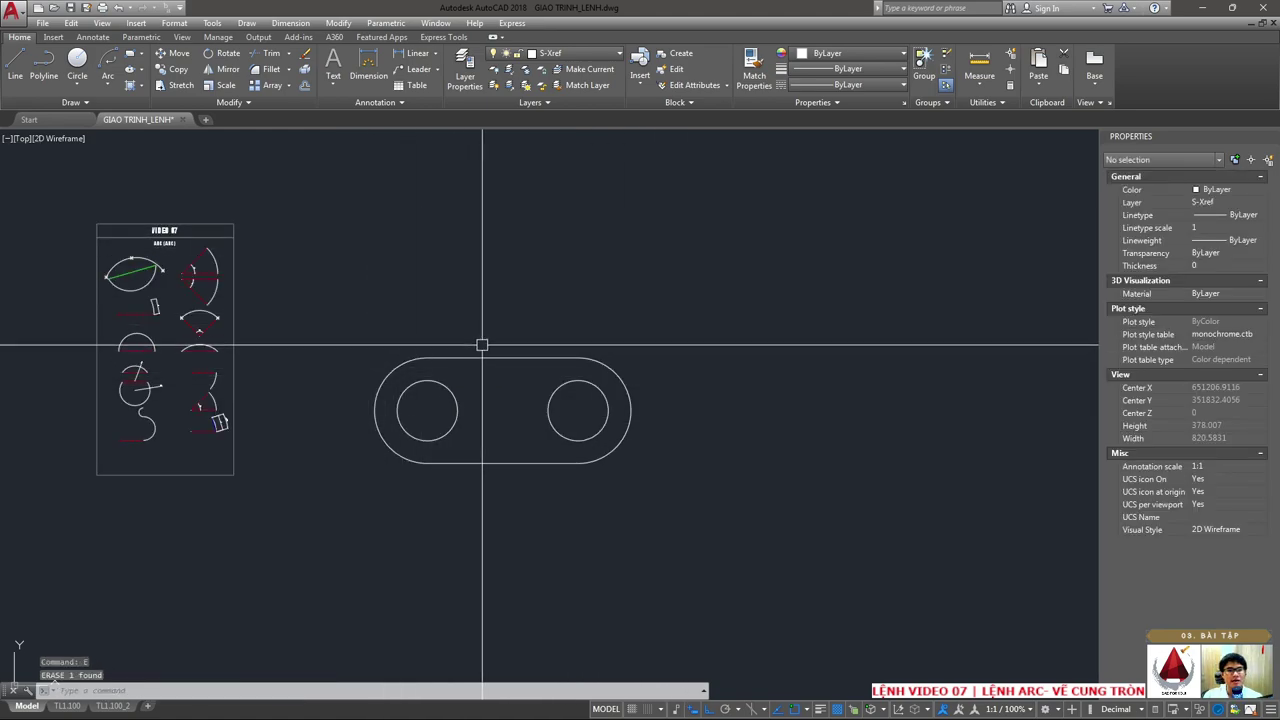
pyautogui.moveTo(257, 704)
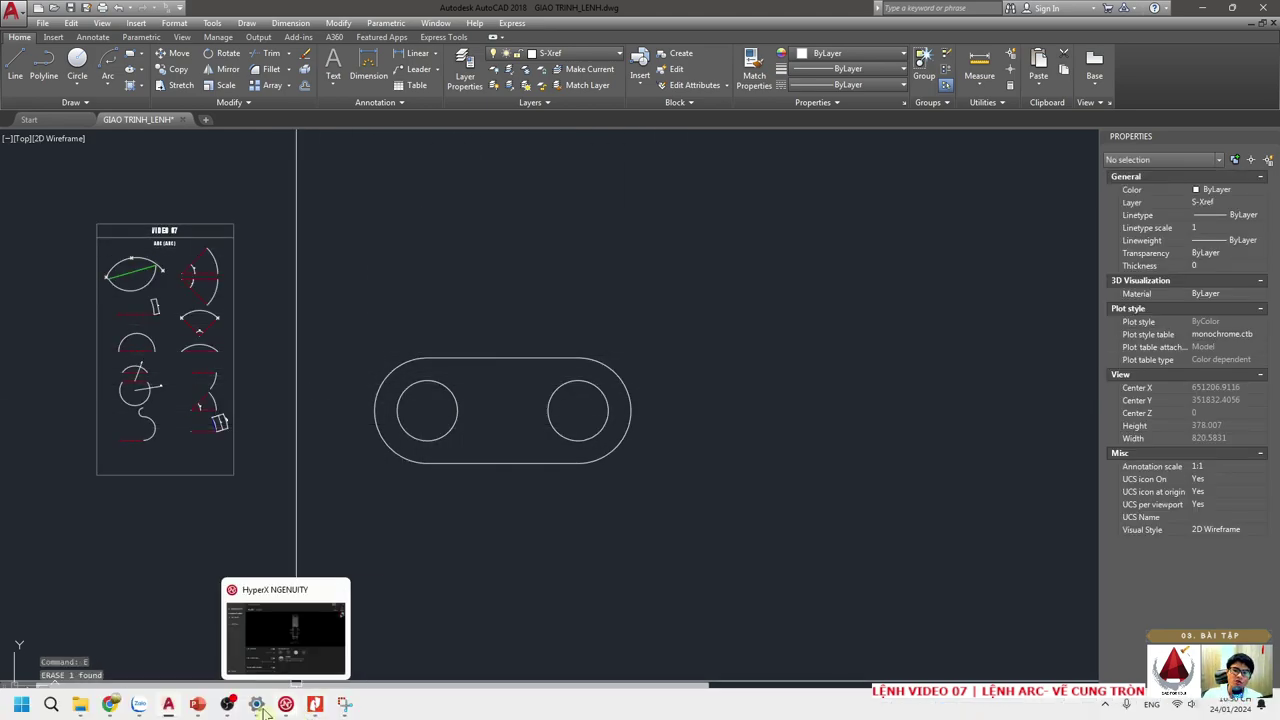
# - Return to the 'BÀI TẬP LỆNH ARC' slide and snip exercise drawing a/
pyautogui.click(197, 704)
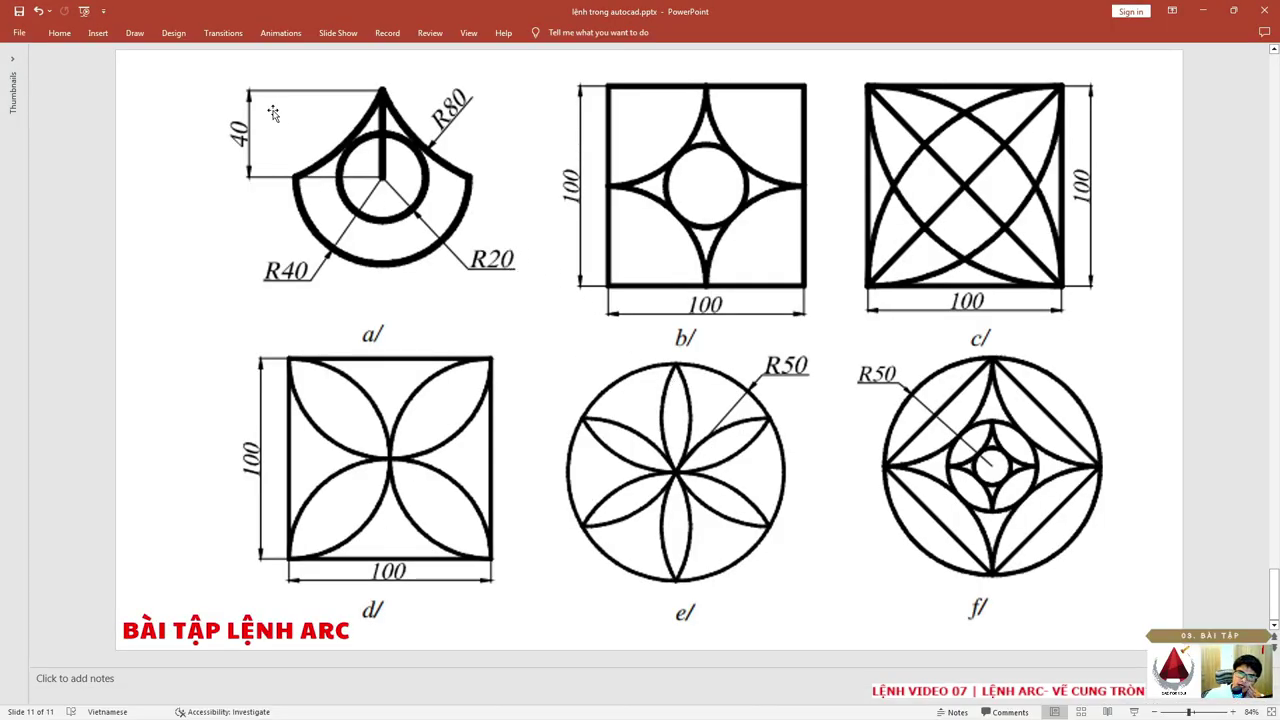
pyautogui.press('shift+super+s')
pyautogui.moveTo(188, 66); pyautogui.dragTo(570, 326)
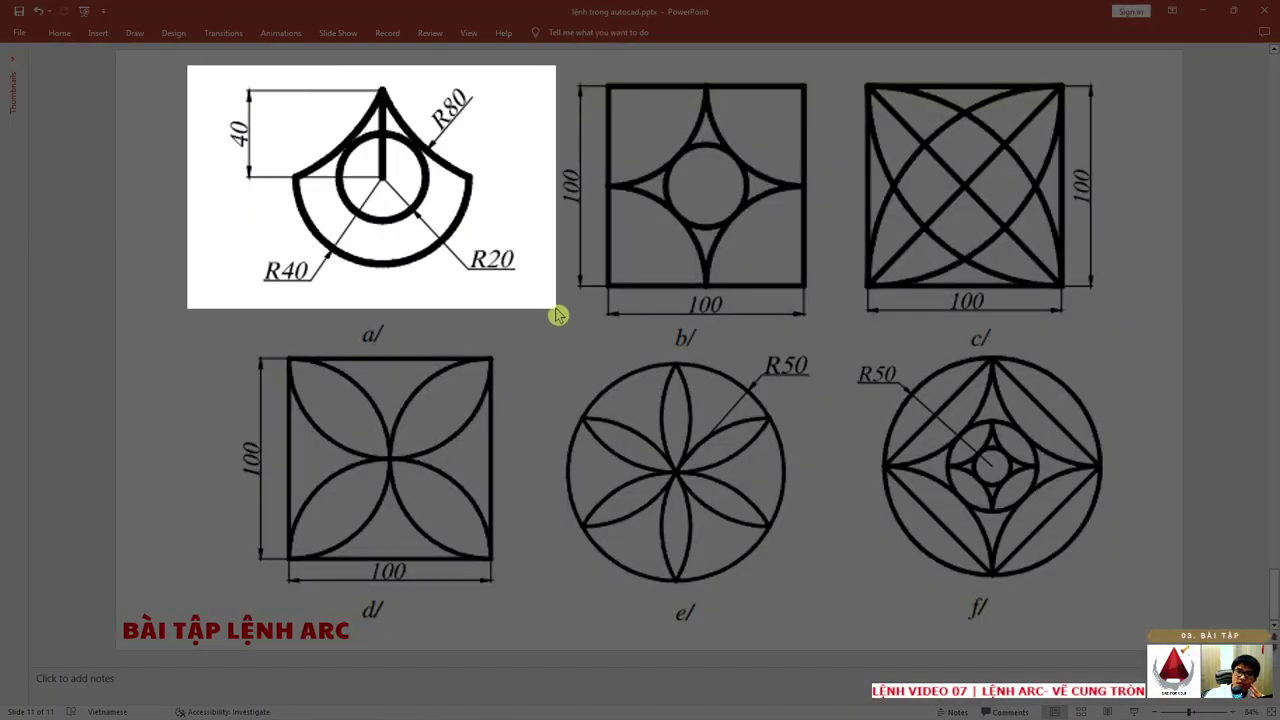
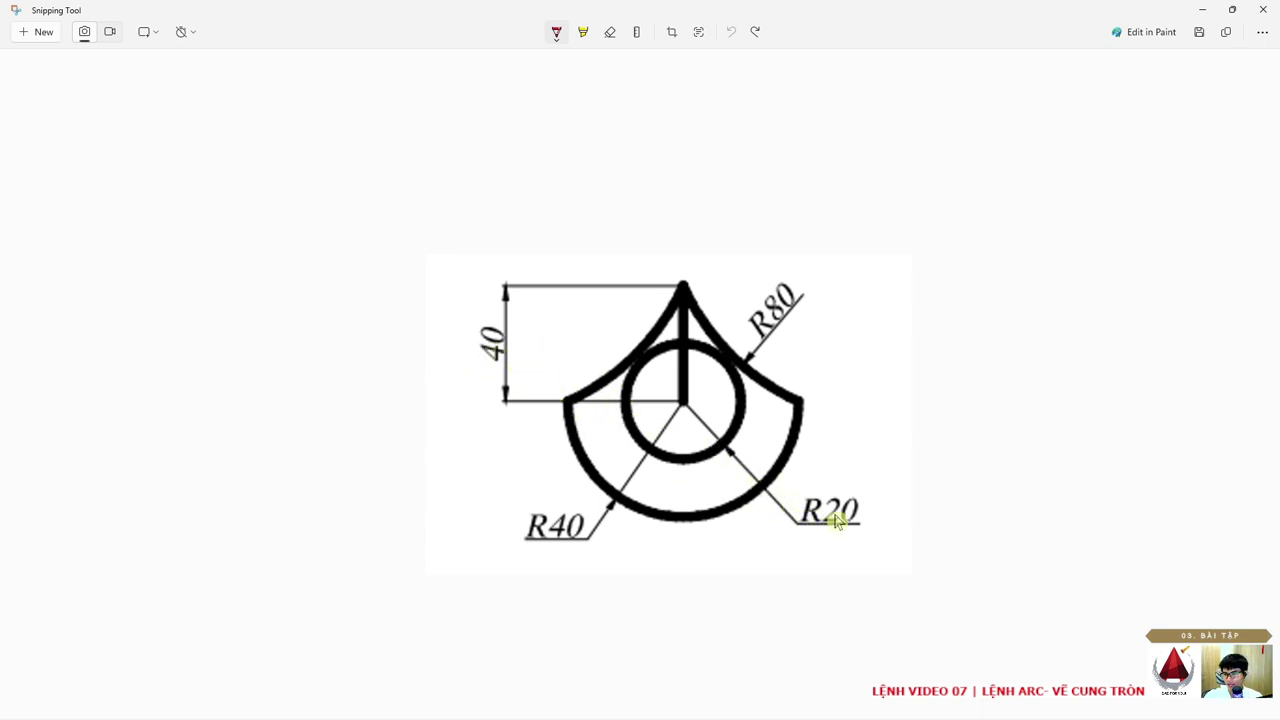
# - Mark the R80 dimension, the top apex and the R80 arc's right end in red, undoing the last two strokes
pyautogui.moveTo(785, 262); pyautogui.dragTo(745, 282)
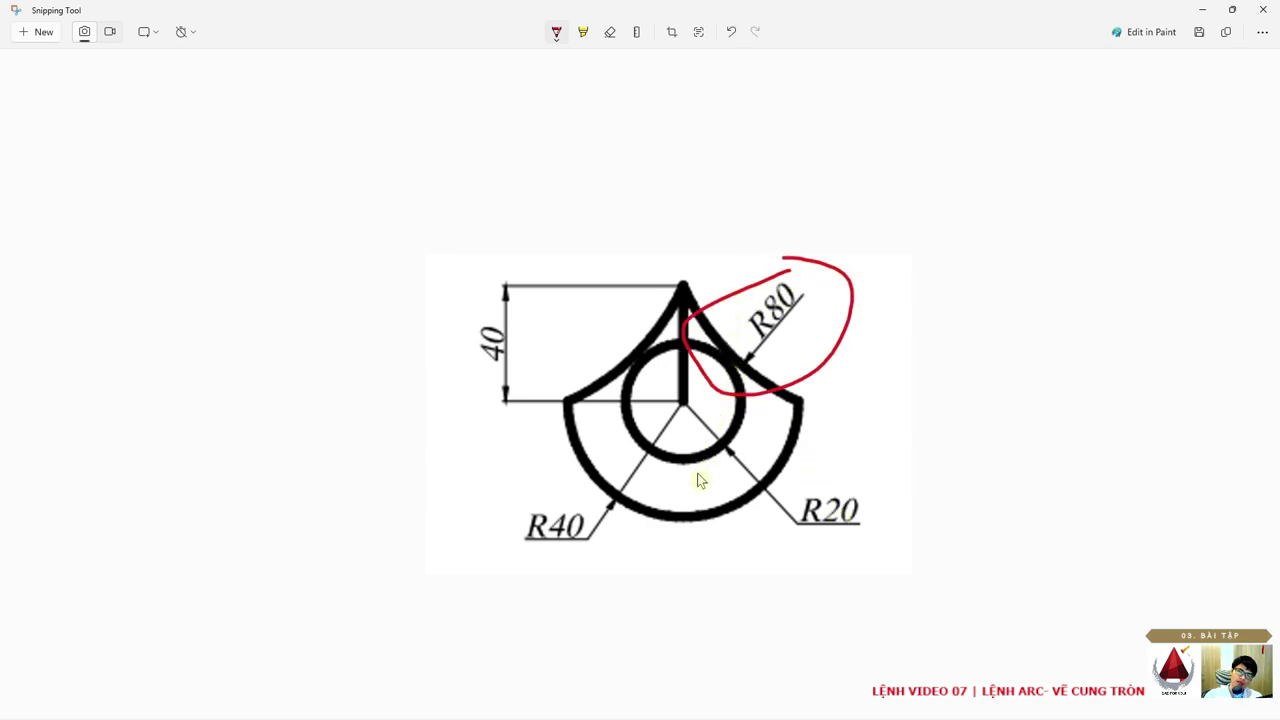
pyautogui.moveTo(682, 292); pyautogui.dragTo(678, 290)
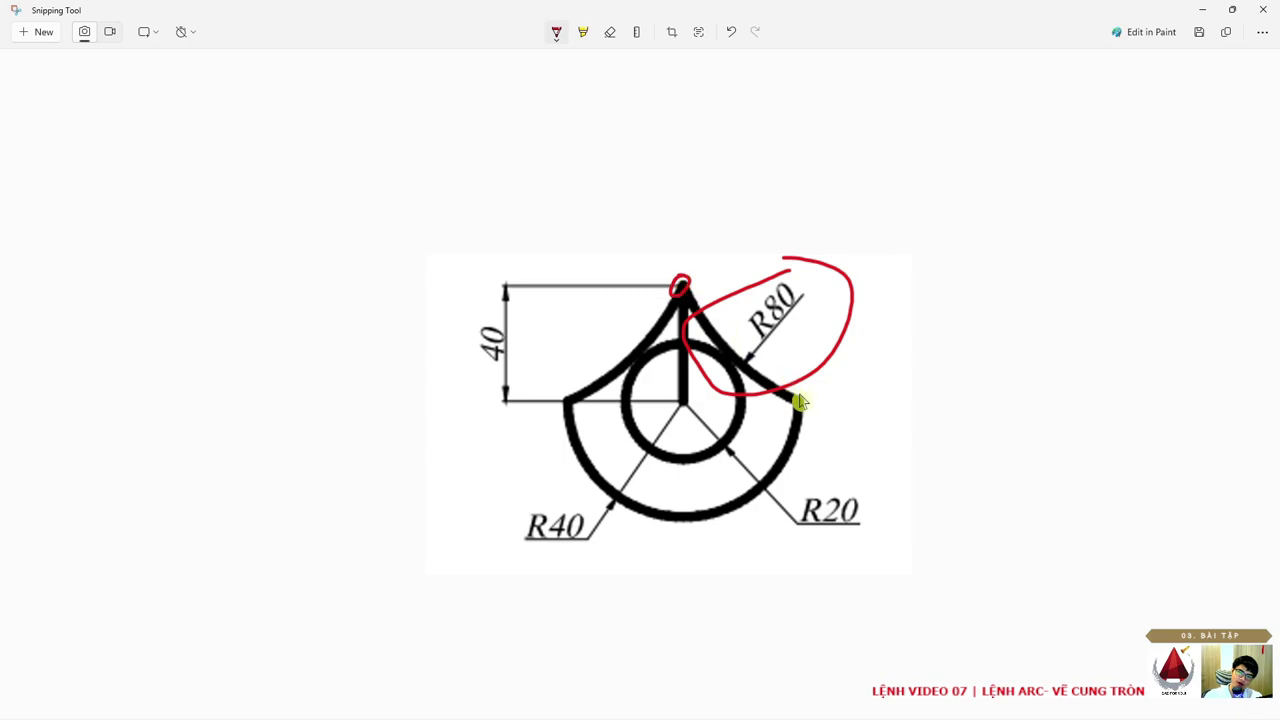
pyautogui.moveTo(800, 402); pyautogui.dragTo(797, 400)
pyautogui.moveTo(790, 288); pyautogui.dragTo(763, 287)
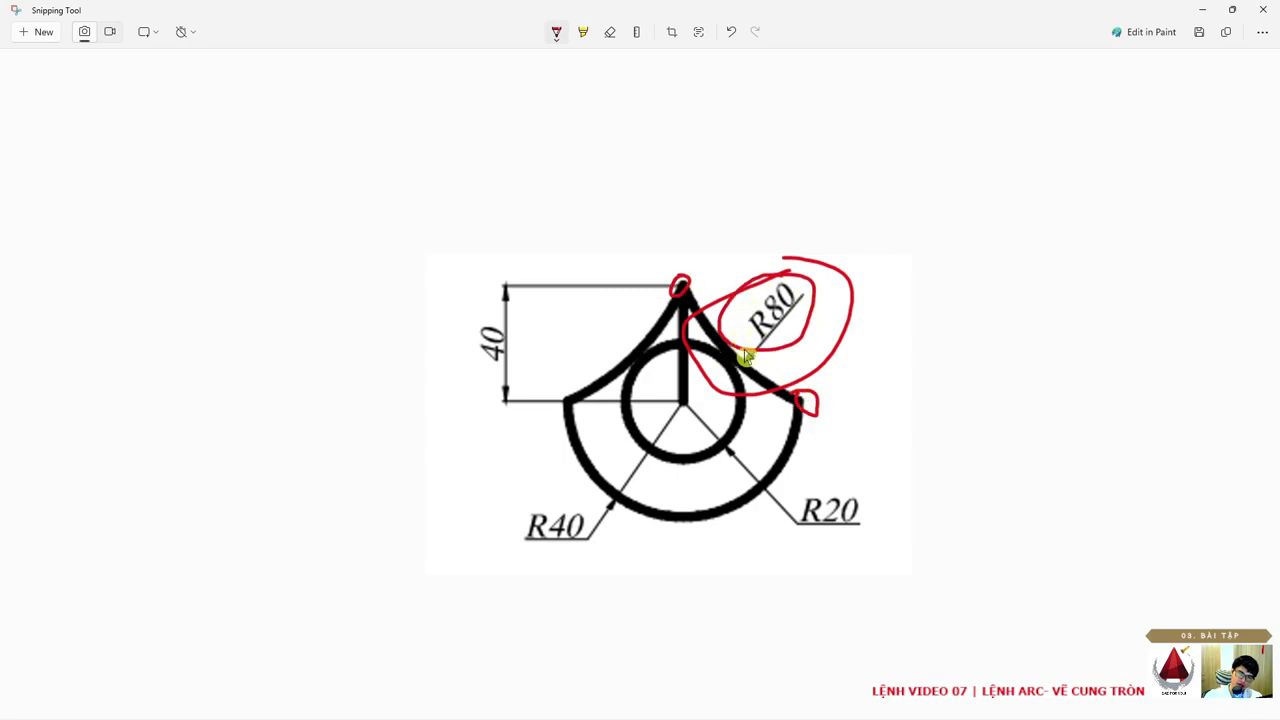
pyautogui.moveTo(686, 292); pyautogui.dragTo(698, 282)
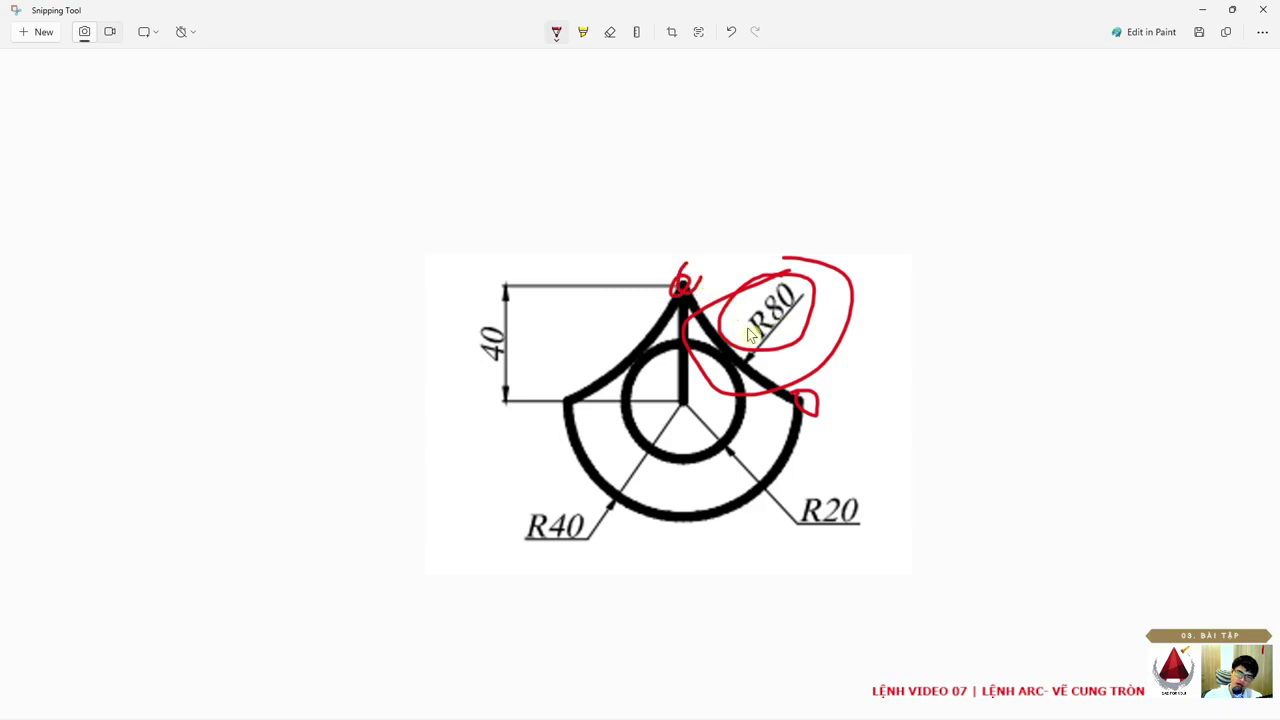
pyautogui.moveTo(803, 396); pyautogui.dragTo(820, 410)
pyautogui.moveTo(809, 300); pyautogui.dragTo(827, 303)
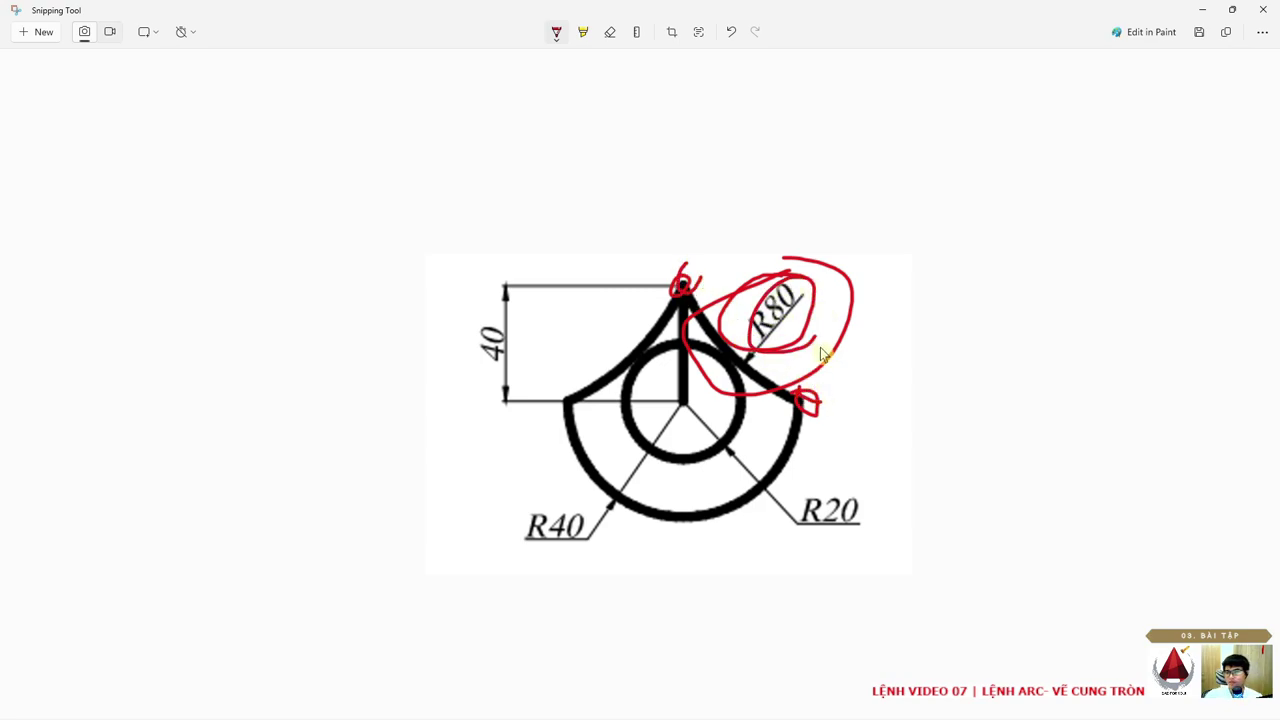
pyautogui.hotkey('ctrl', 'z')
pyautogui.hotkey('ctrl', 'z')
pyautogui.hotkey('ctrl', 'z')
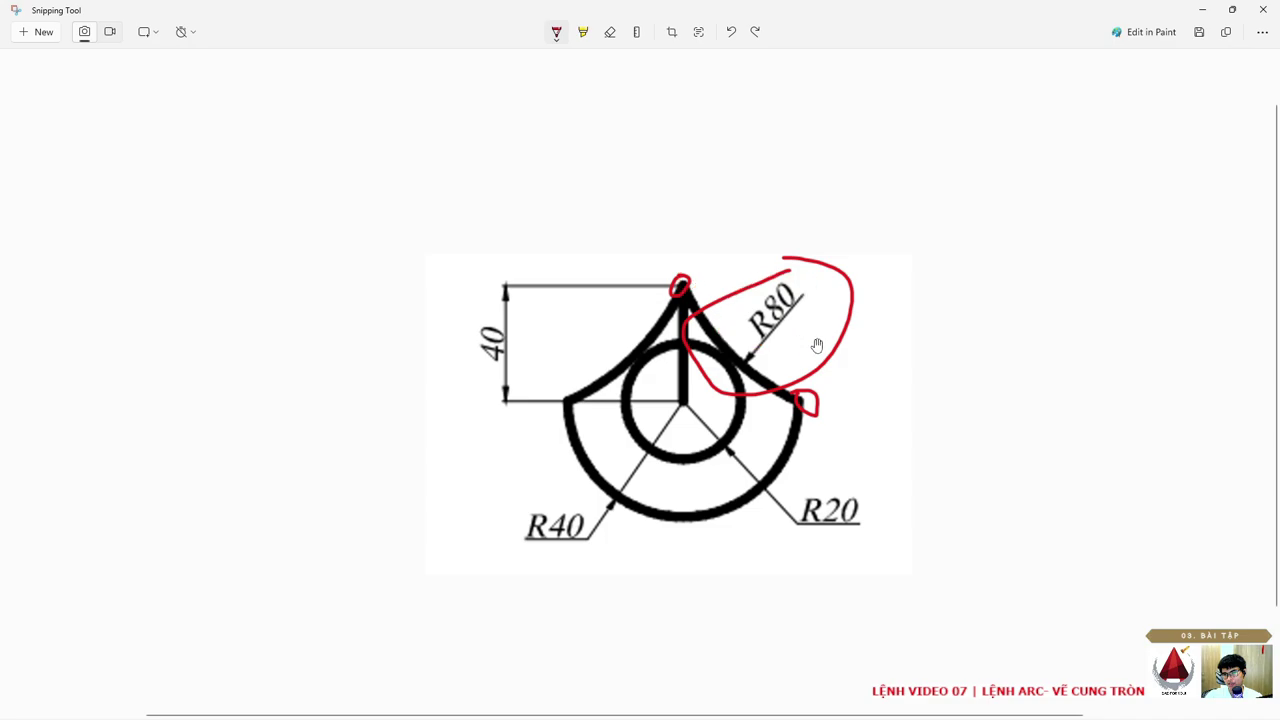
pyautogui.hotkey('ctrl', 'z')
pyautogui.hotkey('ctrl', 'z')
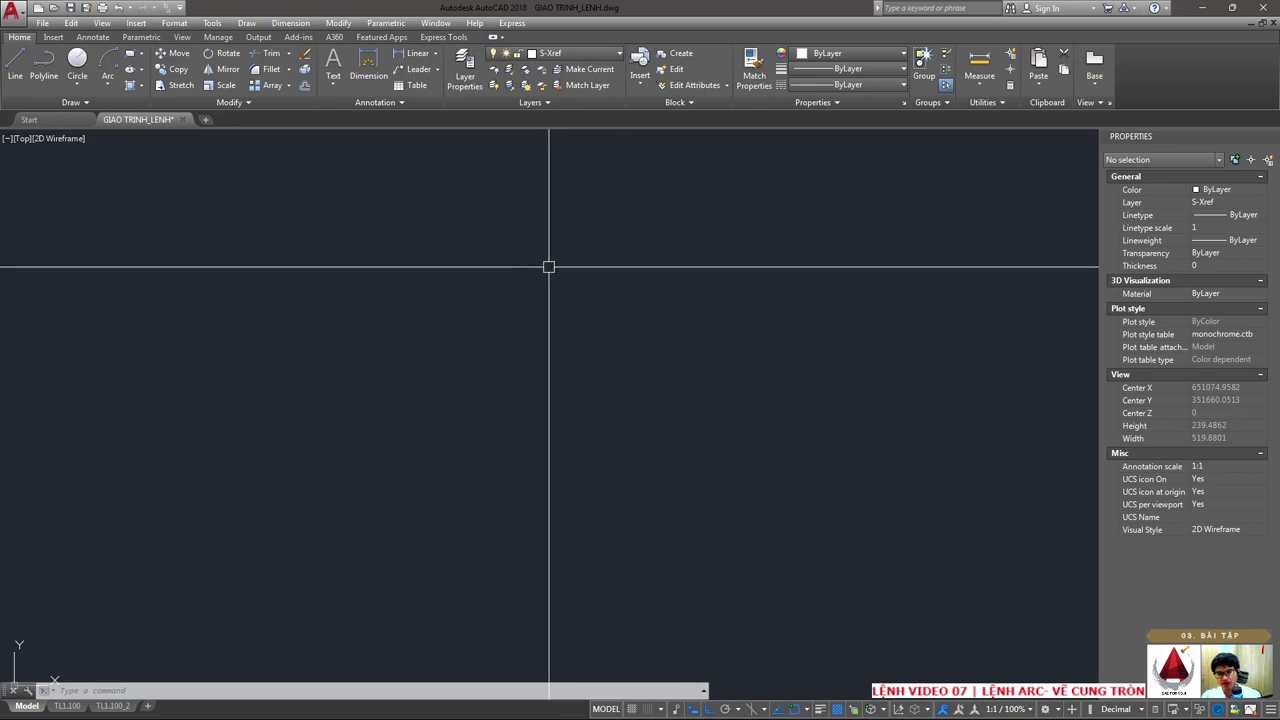
# - Draw one horizontal polyline base line about 402.54 units long with PL
pyautogui.write('pl')
pyautogui.press('Return')
pyautogui.click(88, 365)
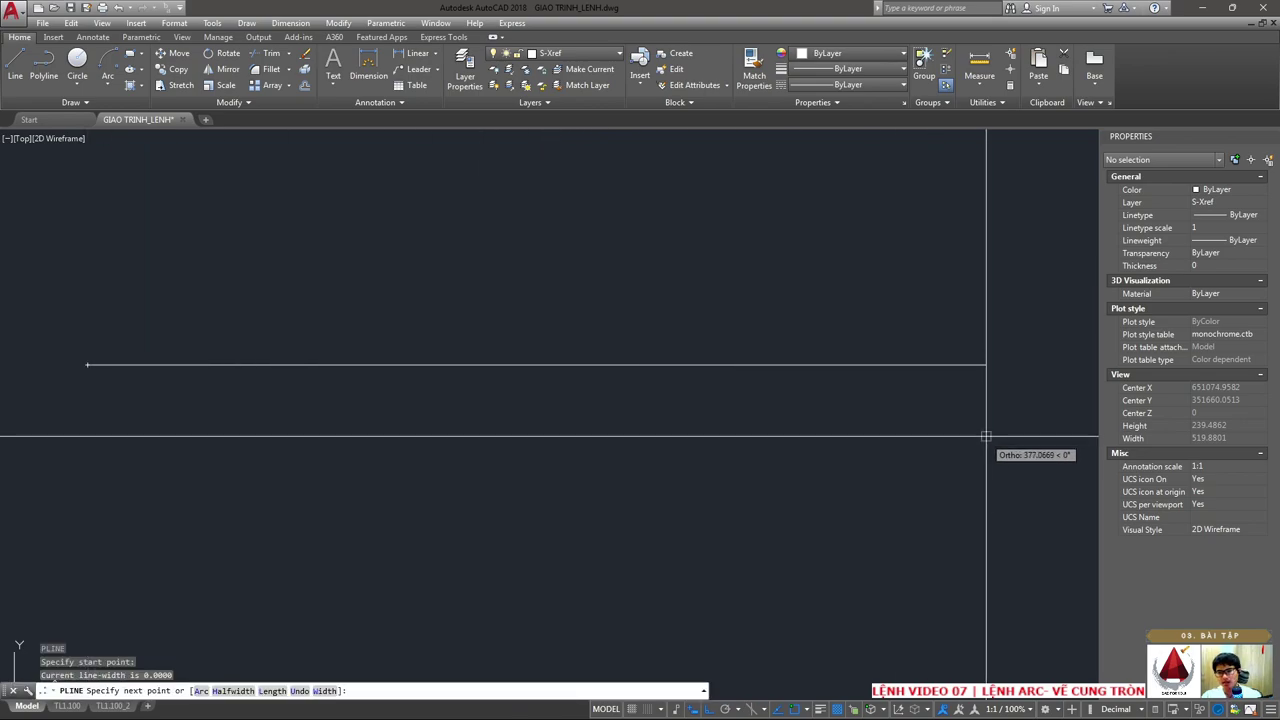
pyautogui.click(1046, 365)
pyautogui.press('Escape')
# - Select the horizontal base line to inspect it, then bring up the Arc methods list
pyautogui.click(209, 343)
pyautogui.click(610, 392)
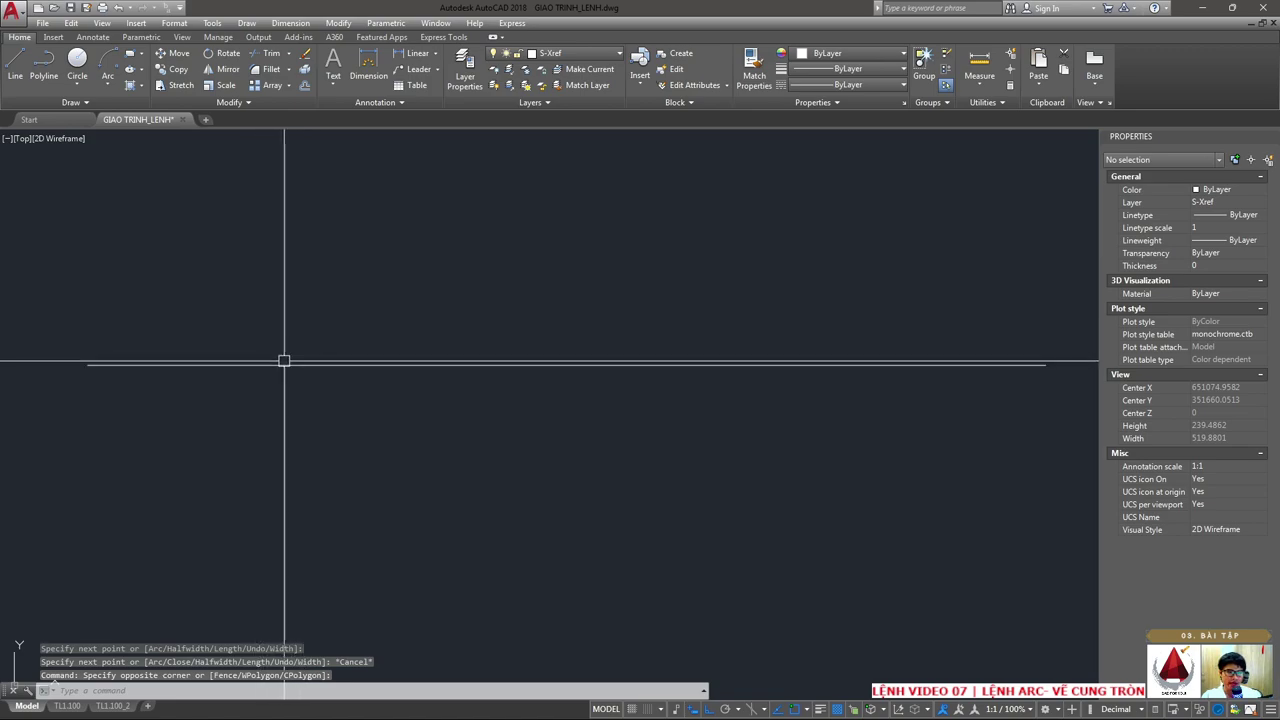
pyautogui.click(214, 349)
pyautogui.click(746, 389)
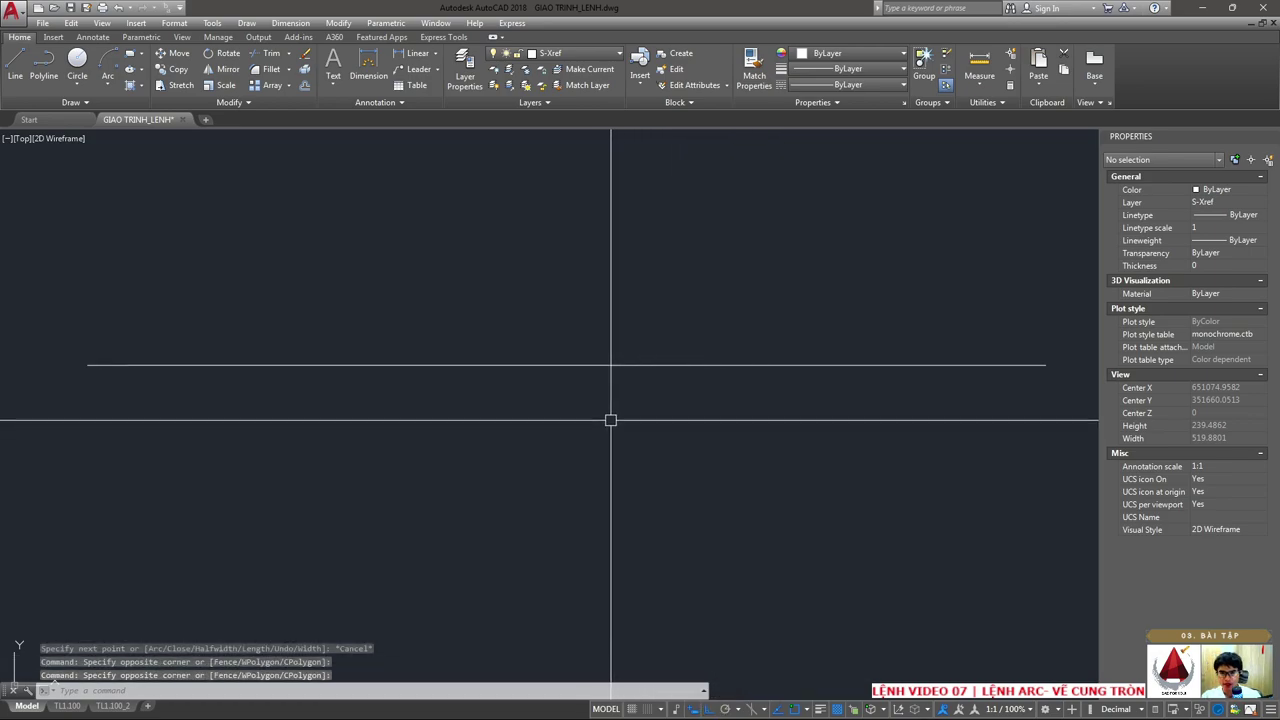
pyautogui.click(86, 351)
pyautogui.click(989, 377)
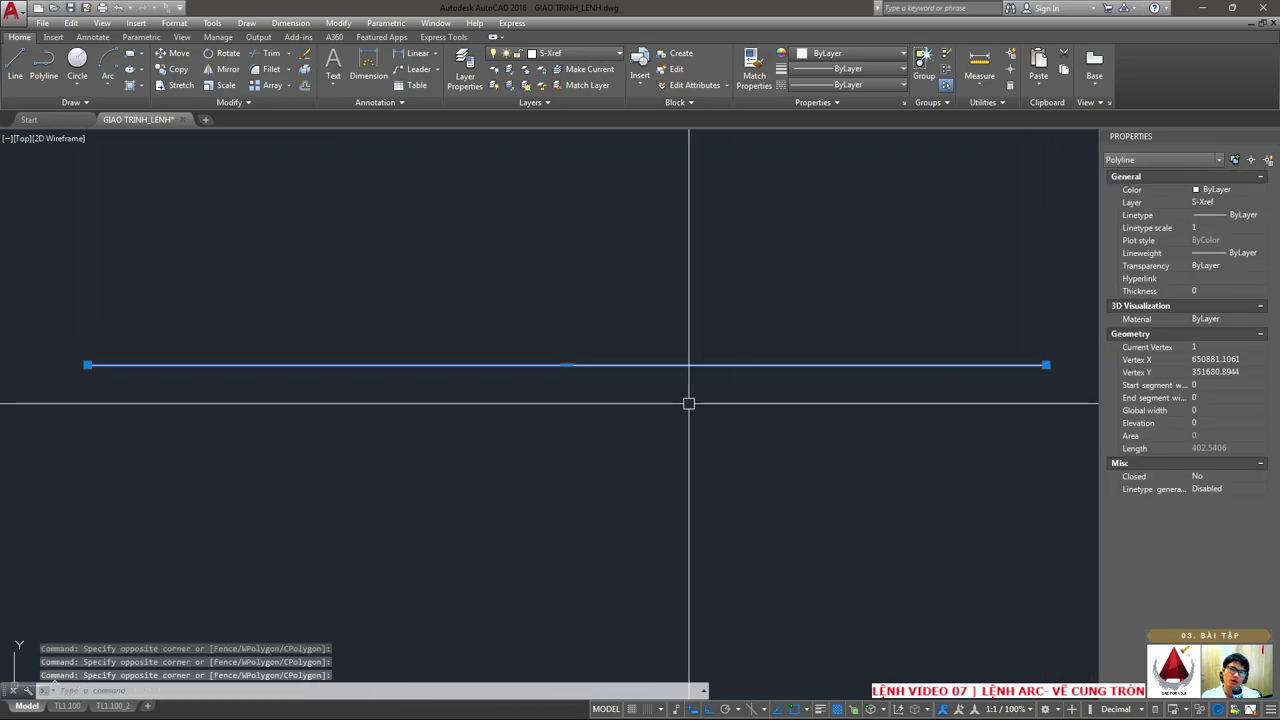
pyautogui.press('Escape')
pyautogui.click(114, 91)
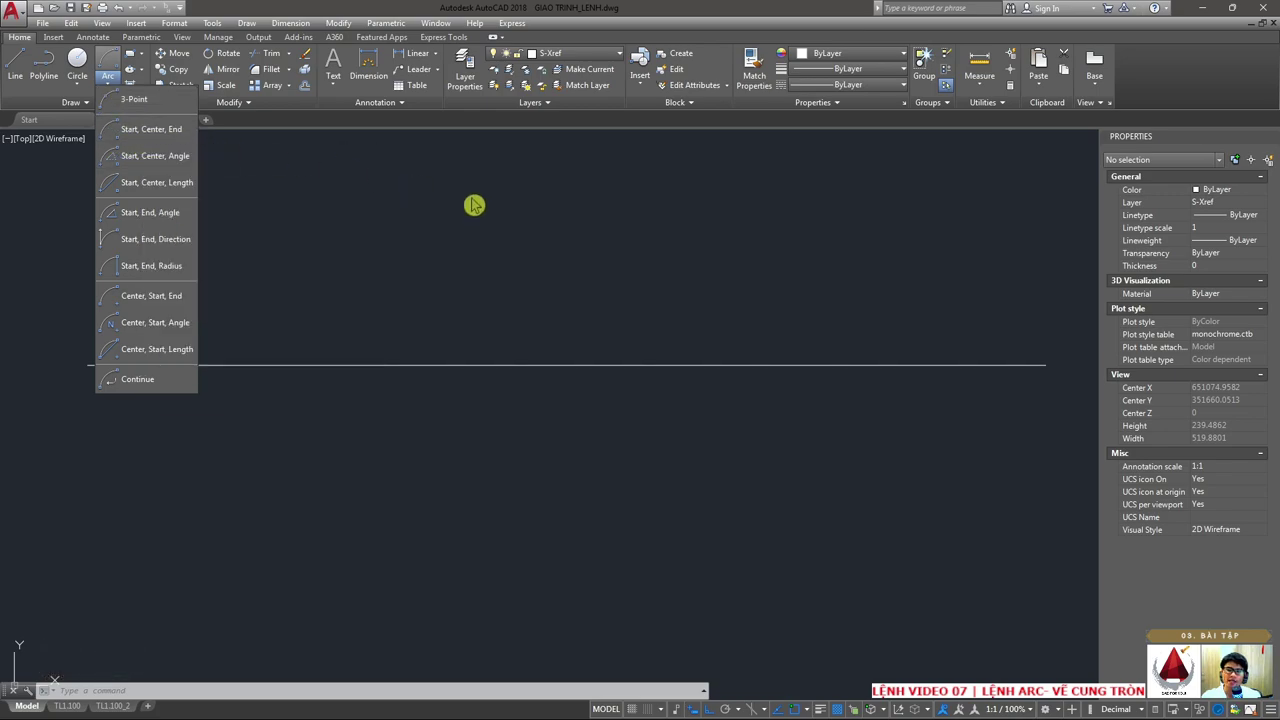
# - Draw a radius-40 semicircular arc below the base line, centred 40 units along it
pyautogui.click(614, 266)
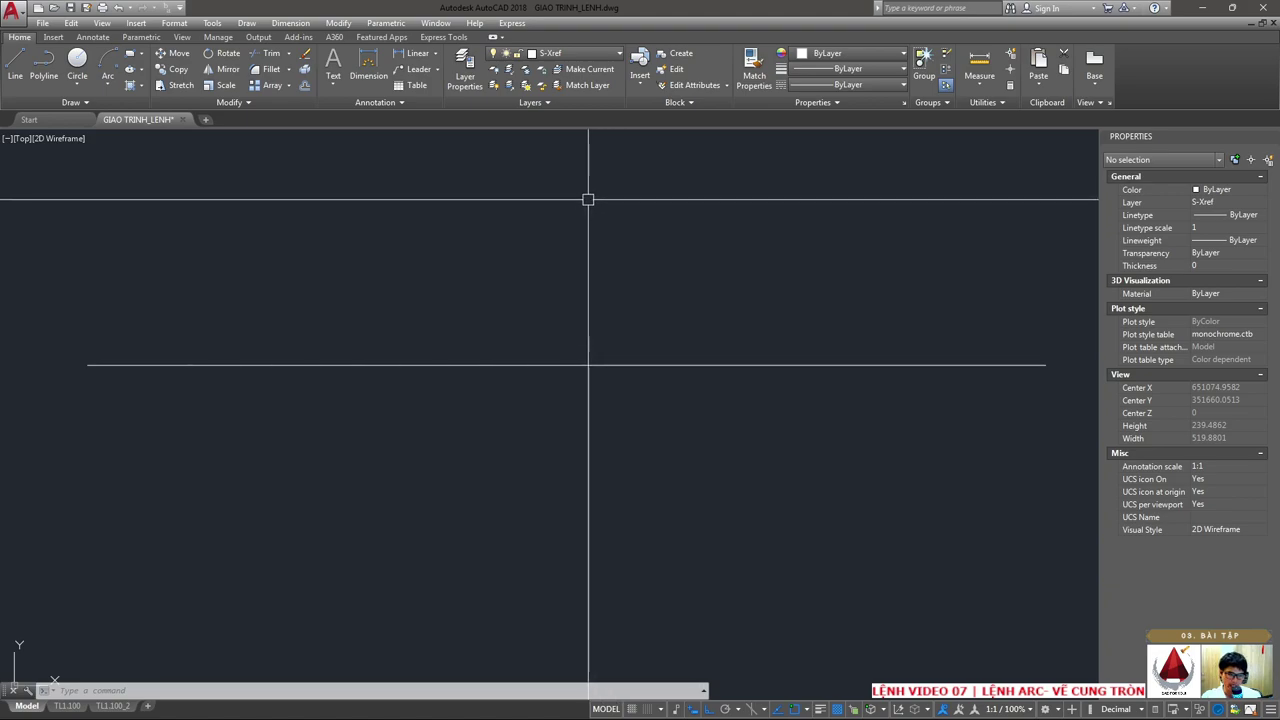
pyautogui.write('ARC')
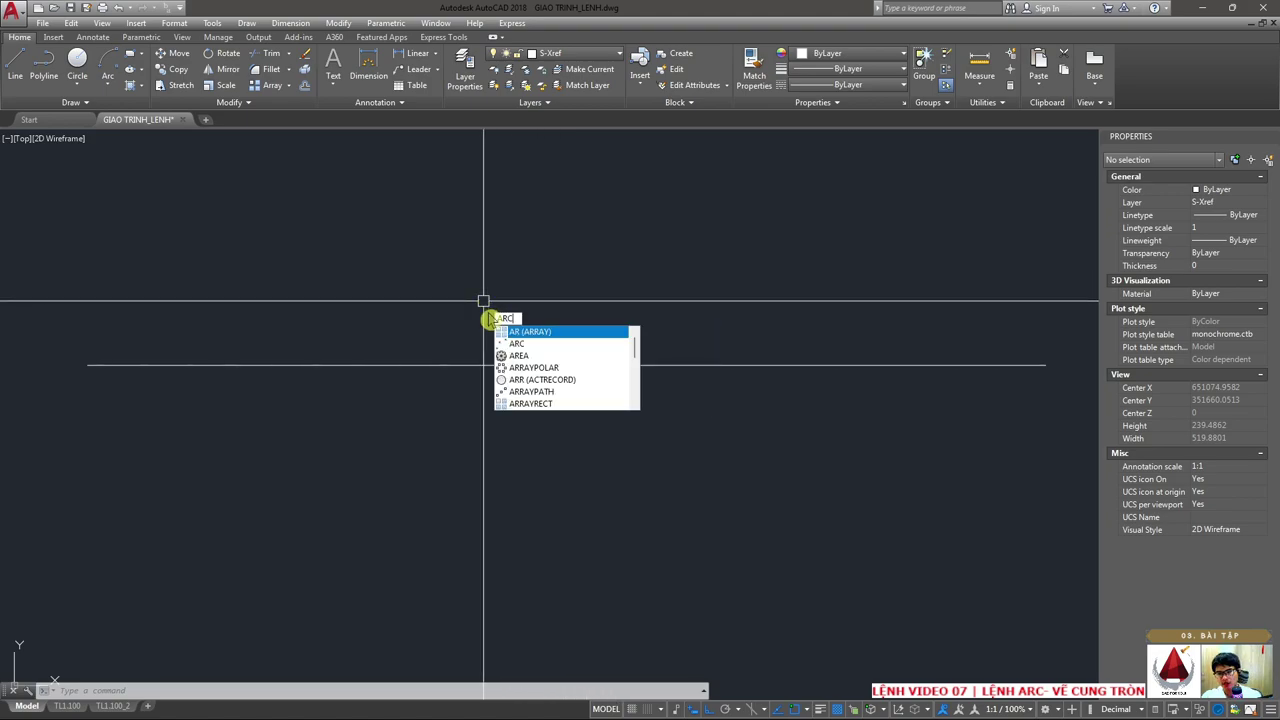
pyautogui.press('Return')
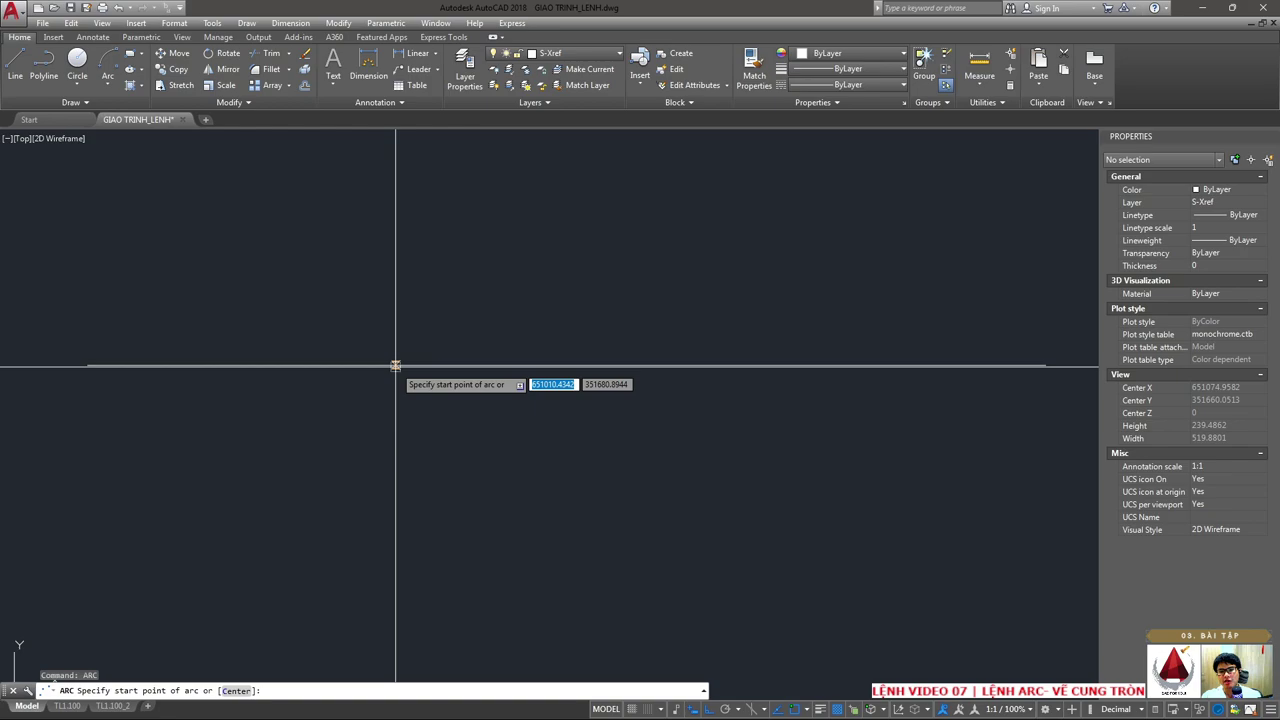
pyautogui.click(396, 366)
pyautogui.write('40')
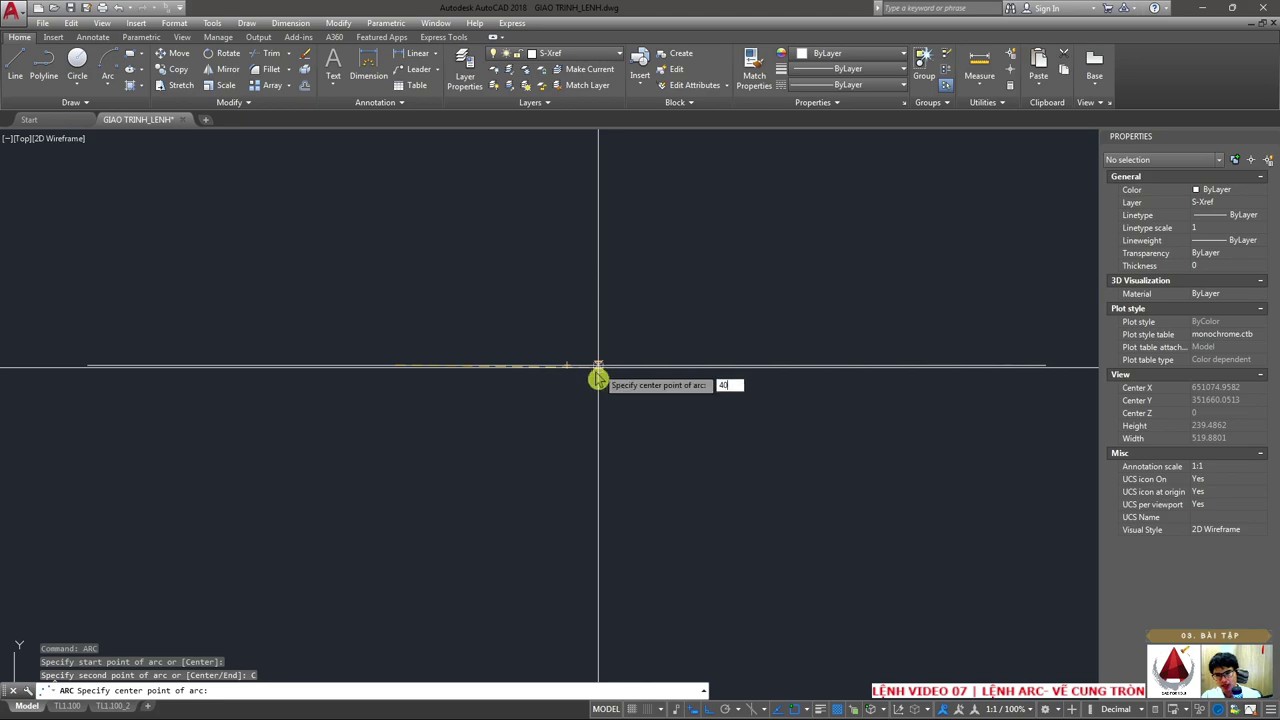
pyautogui.press('Return')
pyautogui.press('Return')
pyautogui.press('Return')
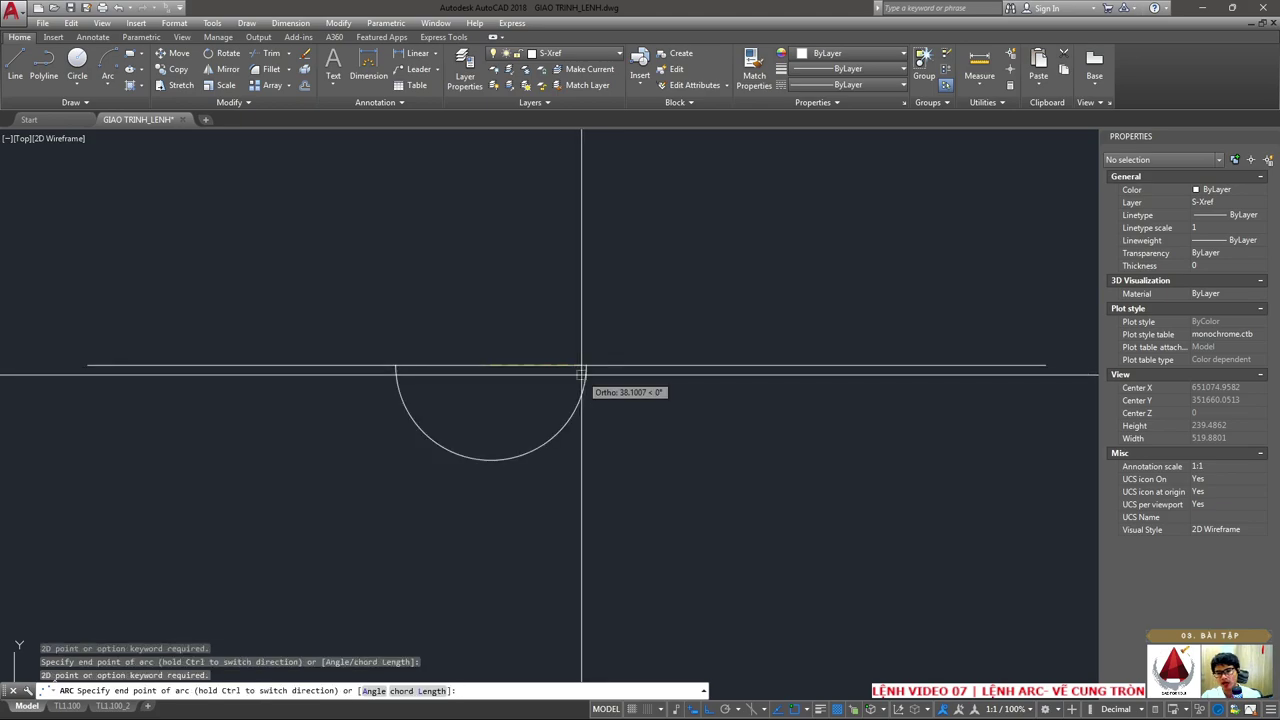
pyautogui.press('Return')
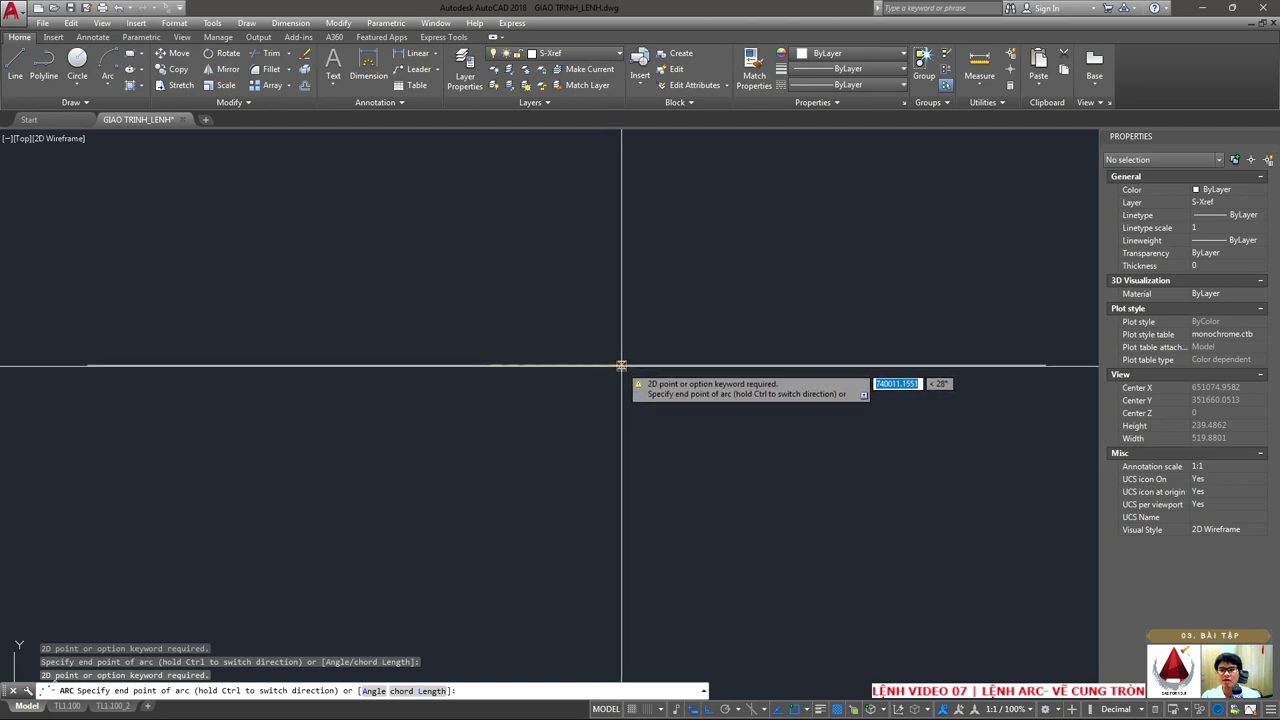
pyautogui.click(621, 366)
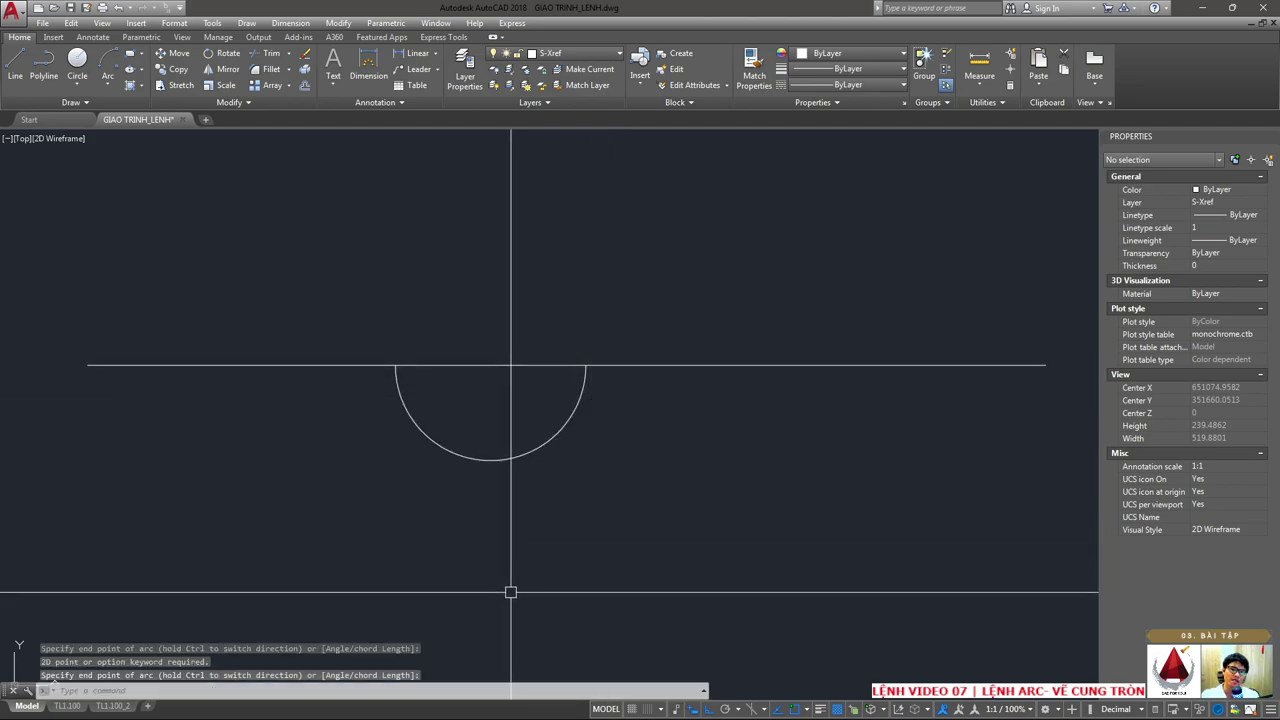
# - Check the new arc's properties, then select the long horizontal line
pyautogui.click(583, 368)
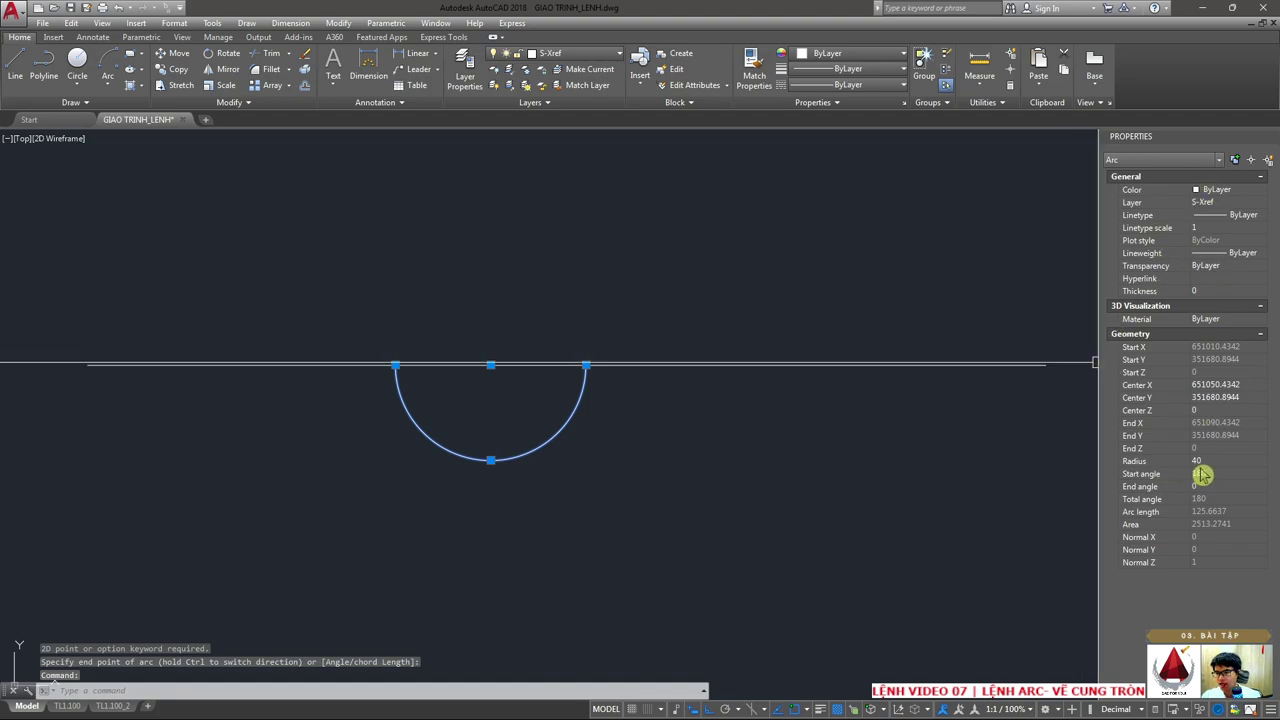
pyautogui.press('Escape')
pyautogui.click(657, 363)
# - Erase the horizontal line, then undo to restore it
pyautogui.write('E')
pyautogui.press('Return')
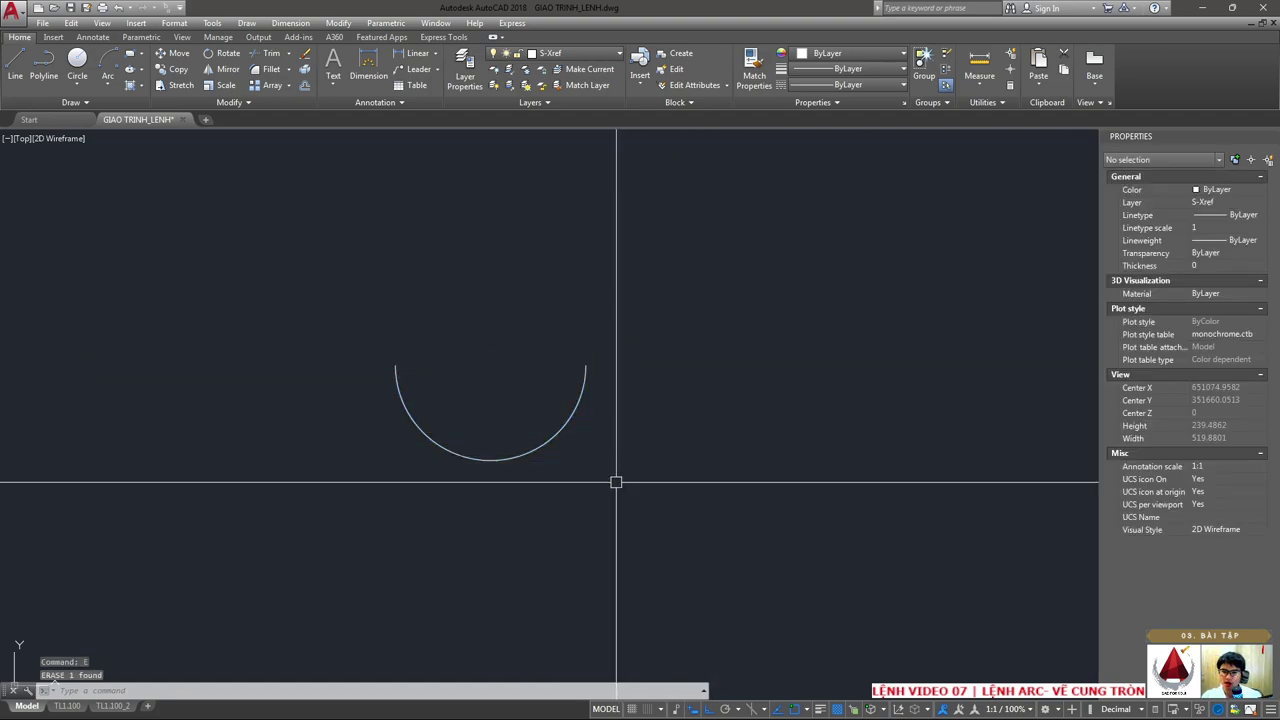
pyautogui.scroll(5, 540, 455)
pyautogui.scroll(2, 463, 500)
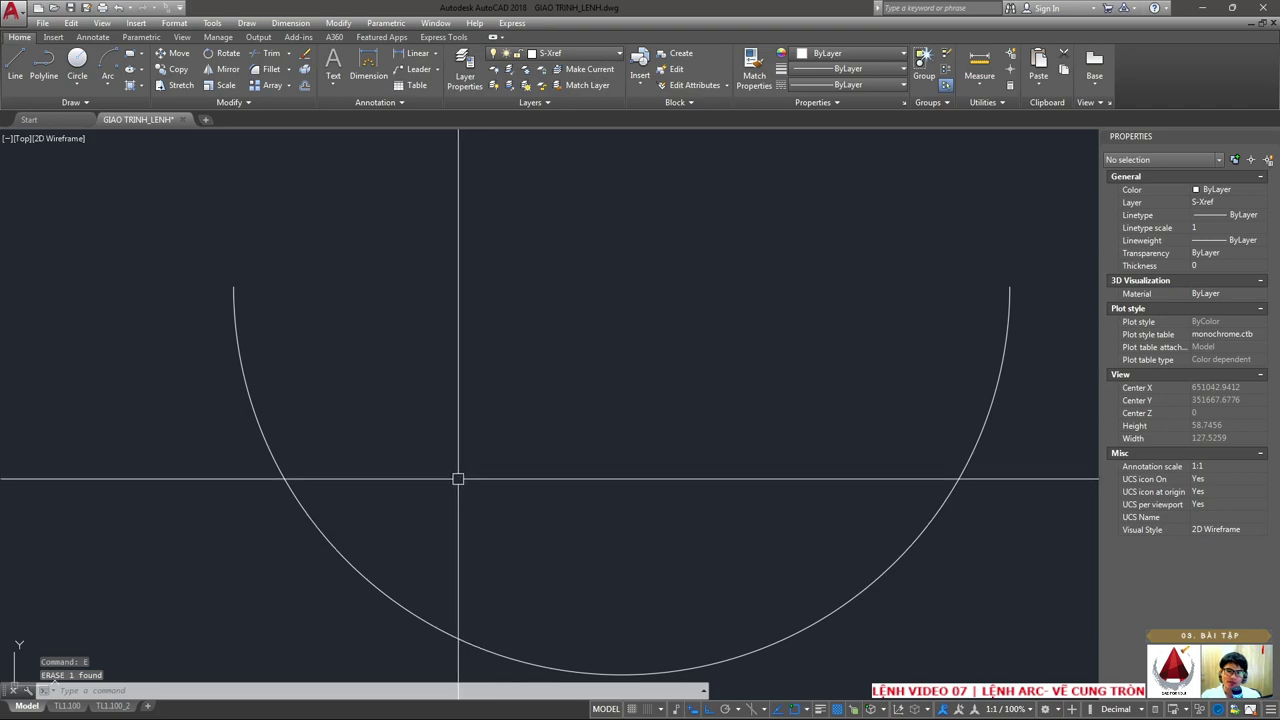
pyautogui.hotkey('ctrl', 'z')
pyautogui.hotkey('ctrl', 'z')
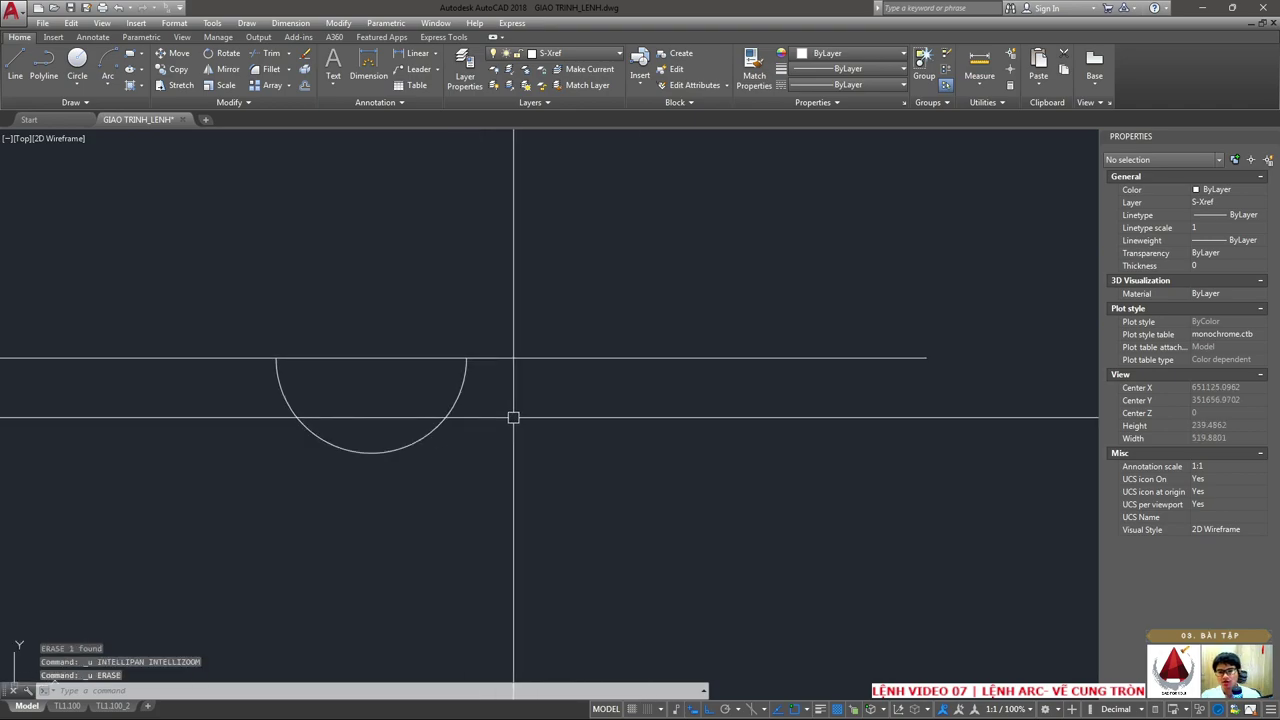
# - Draw a second semicircular arc further right along the base line
pyautogui.write('ARC')
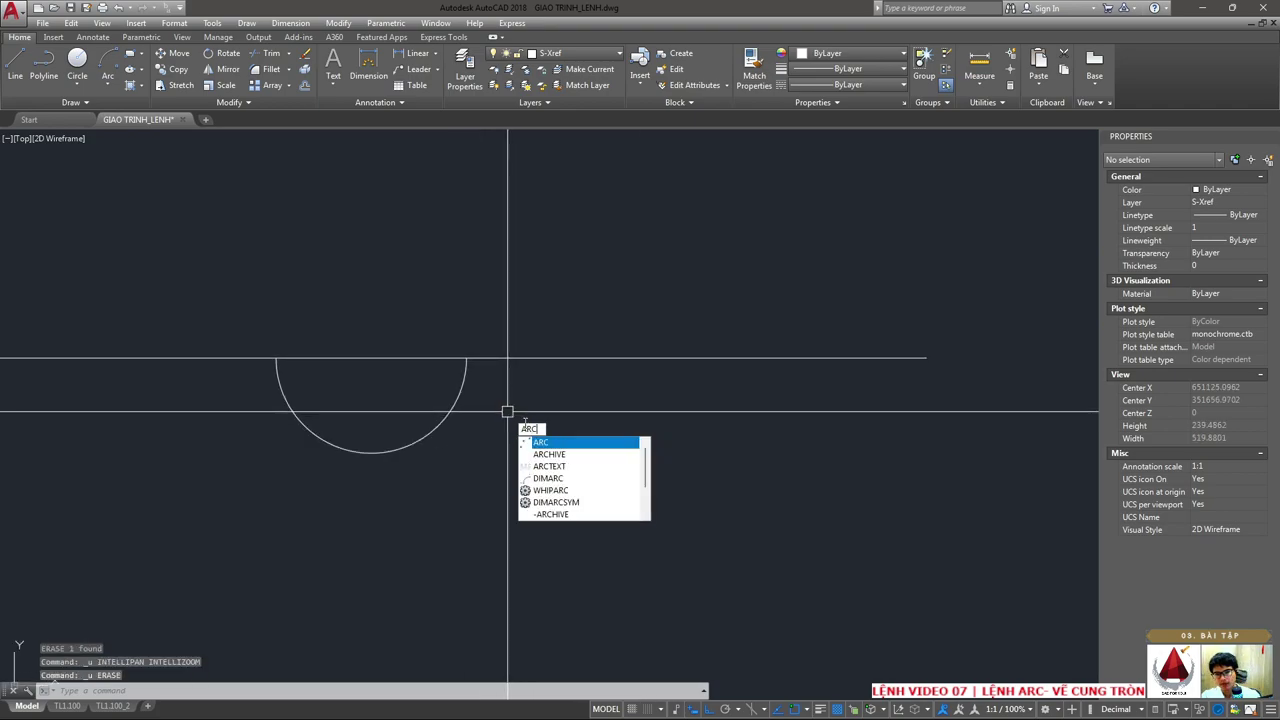
pyautogui.press('Return')
pyautogui.click(556, 357)
pyautogui.write('C')
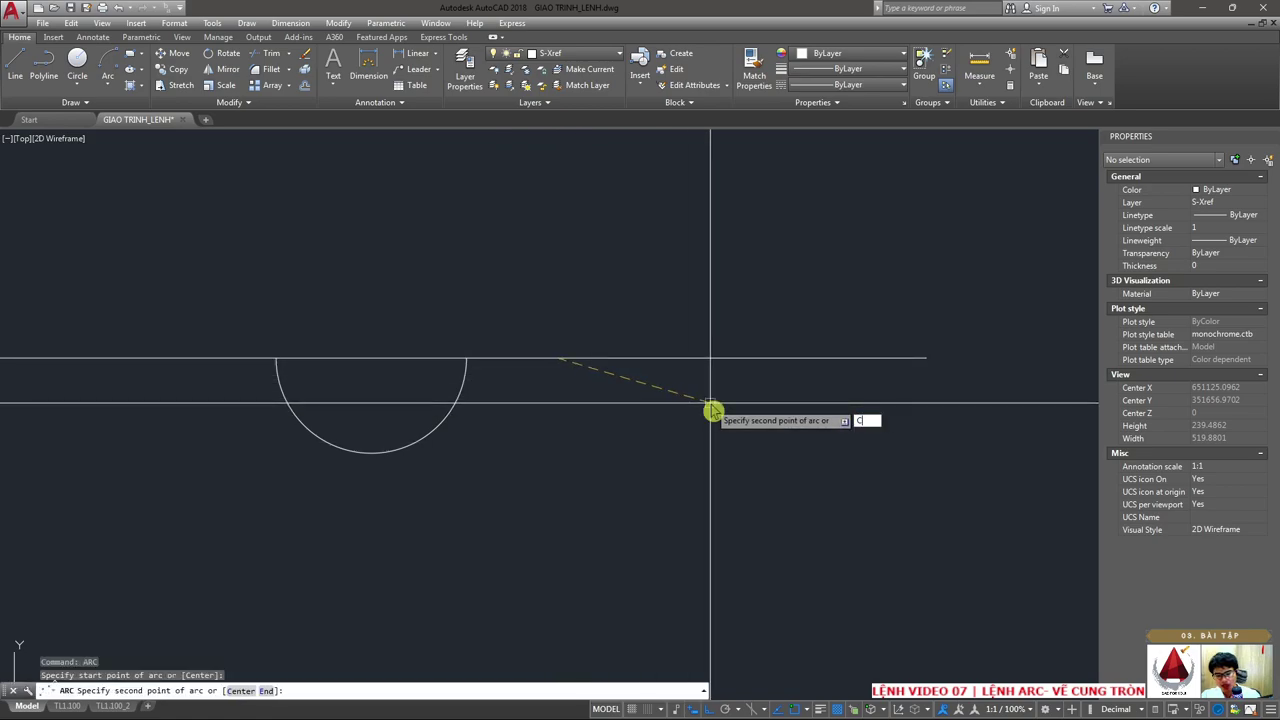
pyautogui.press('Return')
pyautogui.write('40')
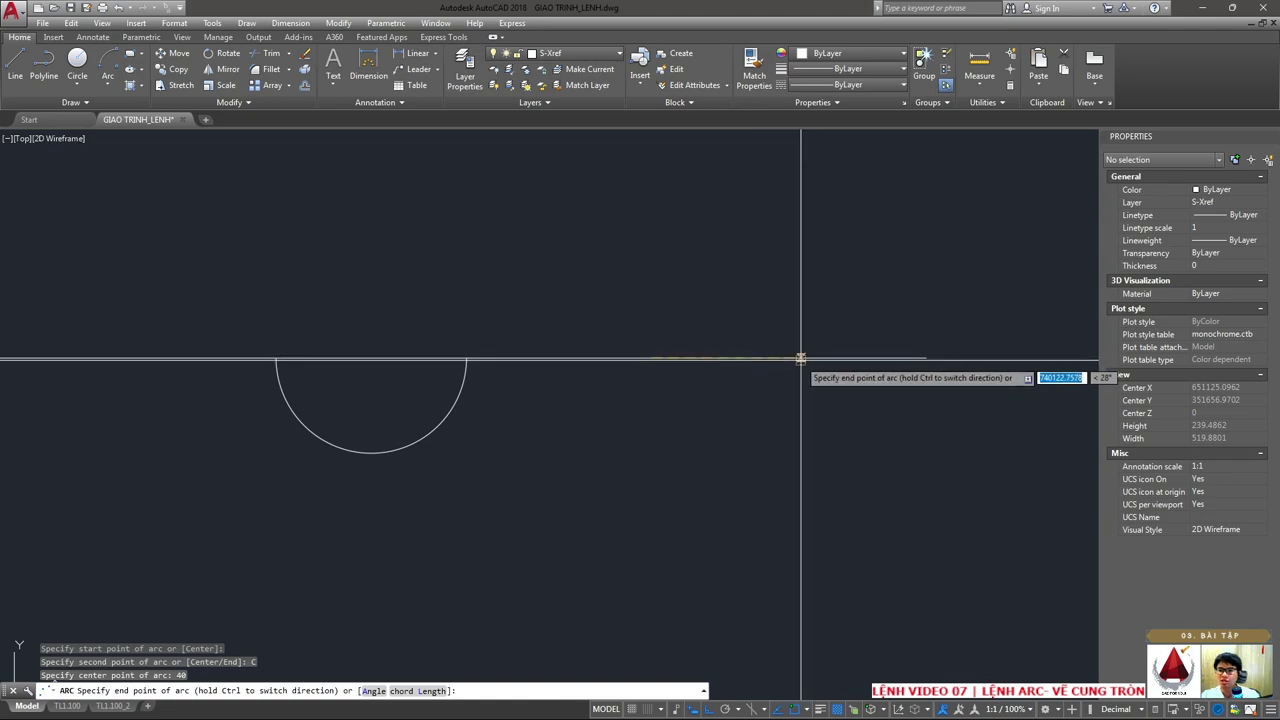
pyautogui.click(783, 358)
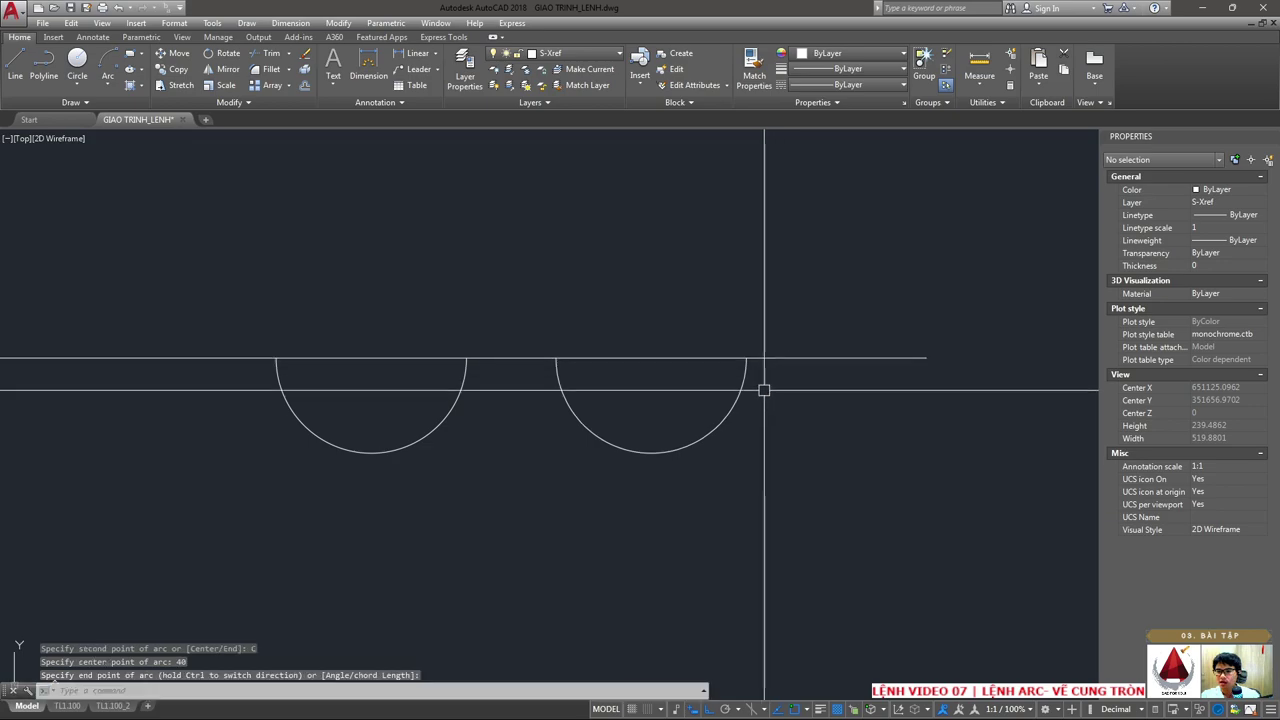
# - Erase the long horizontal line and the left arc
pyautogui.click(714, 506)
pyautogui.click(486, 345)
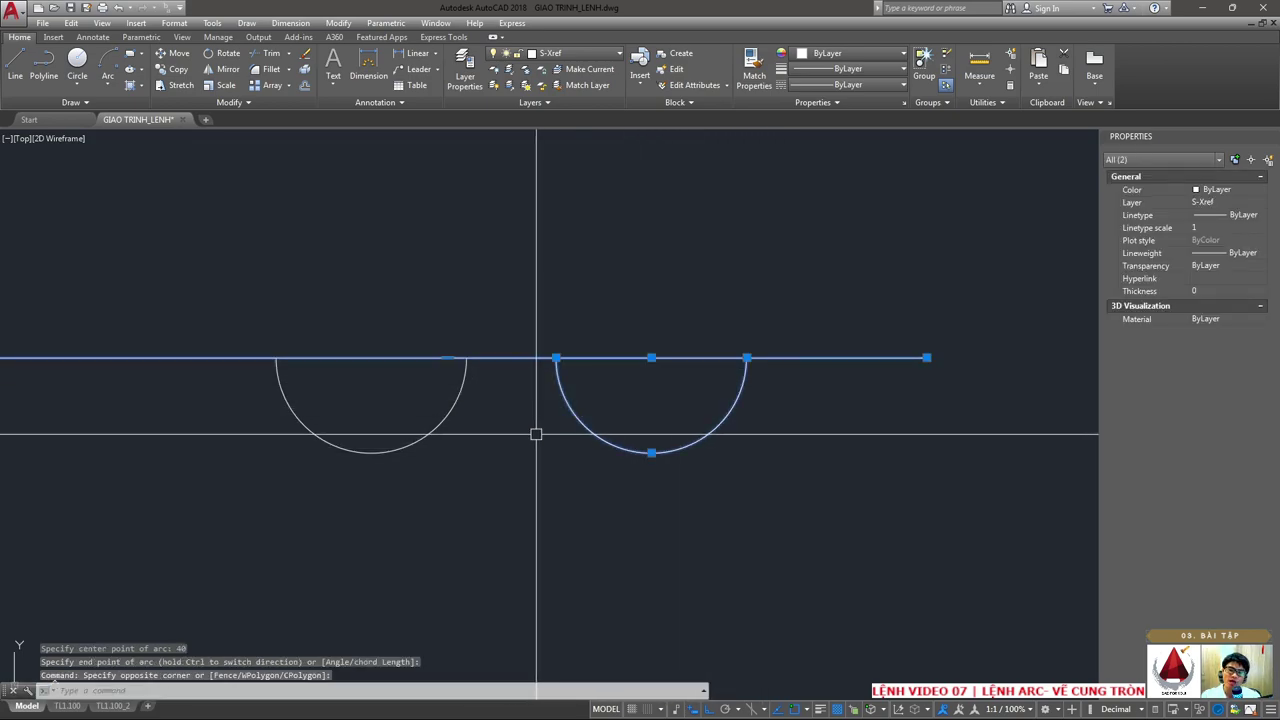
pyautogui.press('Escape')
pyautogui.click(520, 403)
pyautogui.click(455, 352)
pyautogui.write('e')
pyautogui.press('Return')
# - Select the remaining semicircle to confirm radius 40 and length 125.6637
pyautogui.scroll(4, 660, 380)
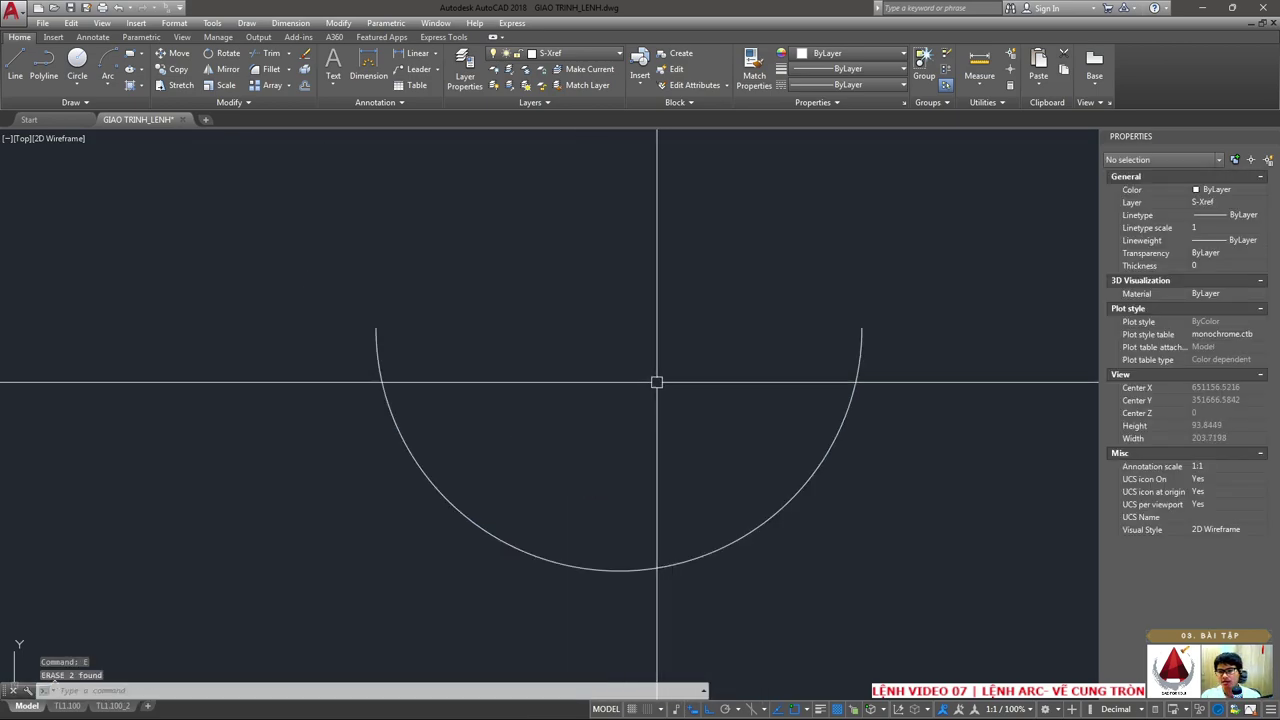
pyautogui.scroll(-2, 656, 382)
pyautogui.scroll(1, 446, 400)
pyautogui.click(466, 409)
pyautogui.click(268, 354)
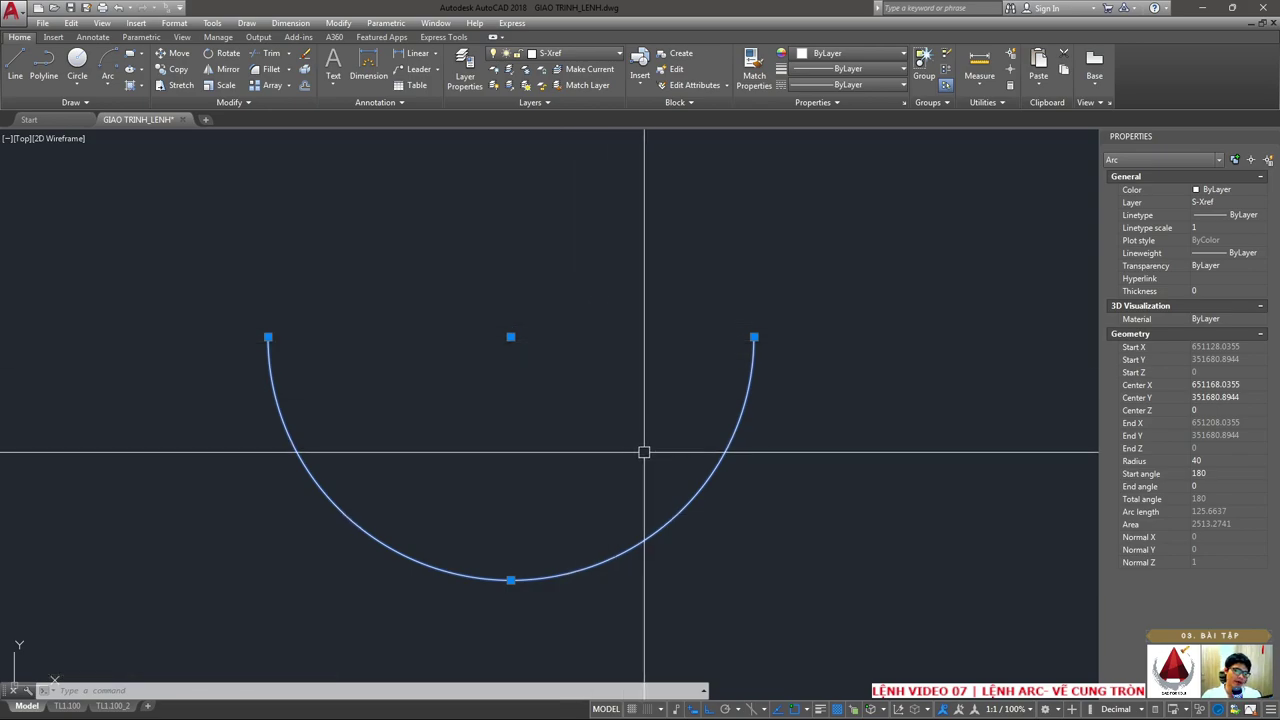
# - Draw a radius-20 circle centred on the radius-40 semicircle's centre point
pyautogui.write('circle')
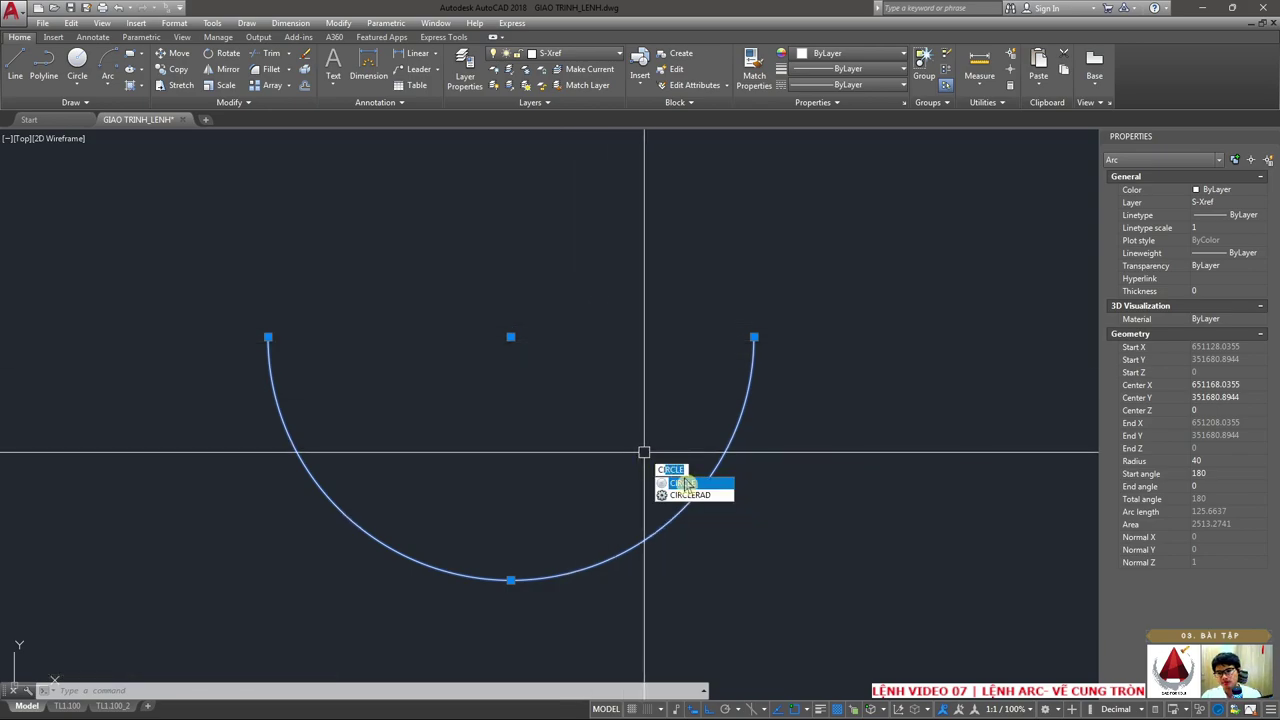
pyautogui.click(688, 487)
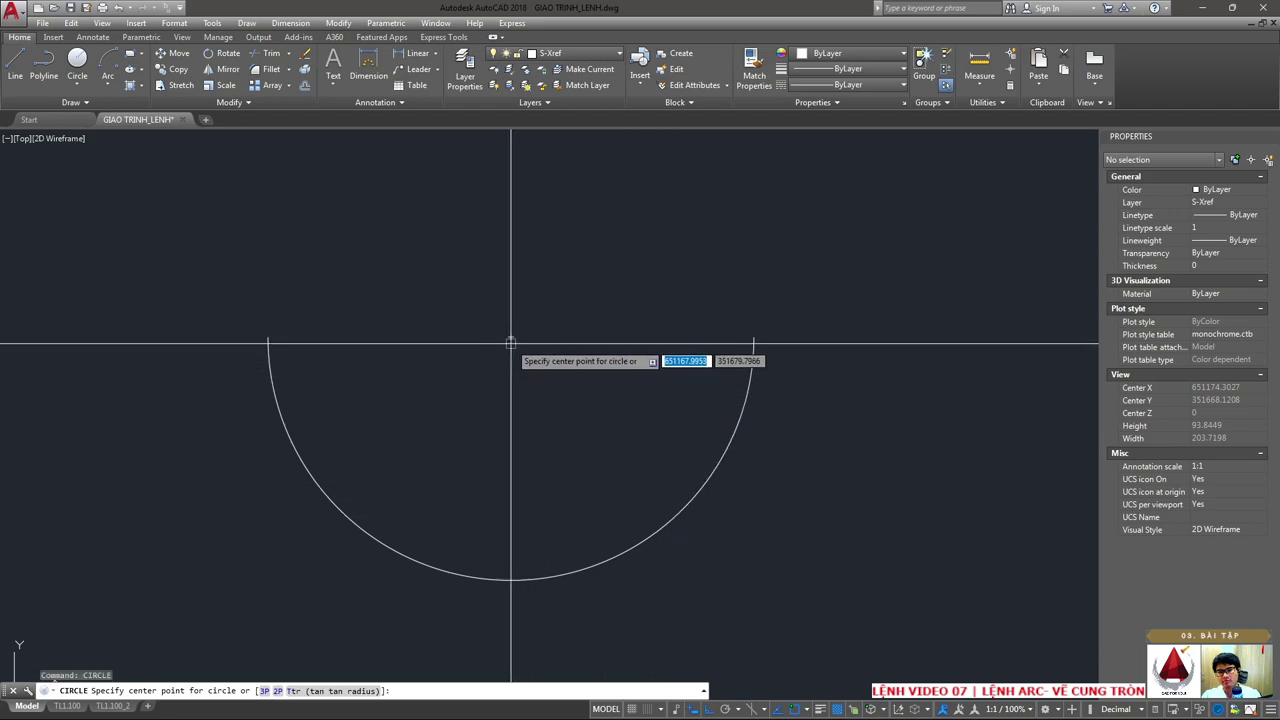
pyautogui.click(511, 338)
pyautogui.write('20')
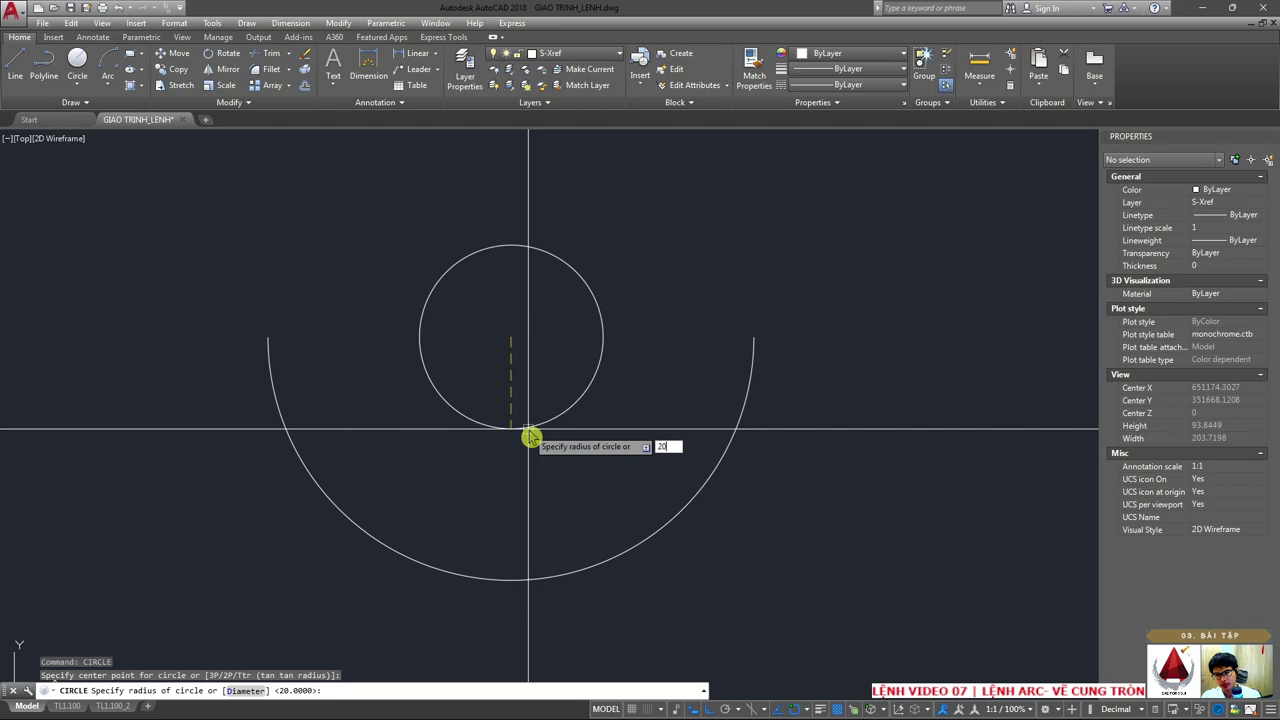
pyautogui.press('Return')
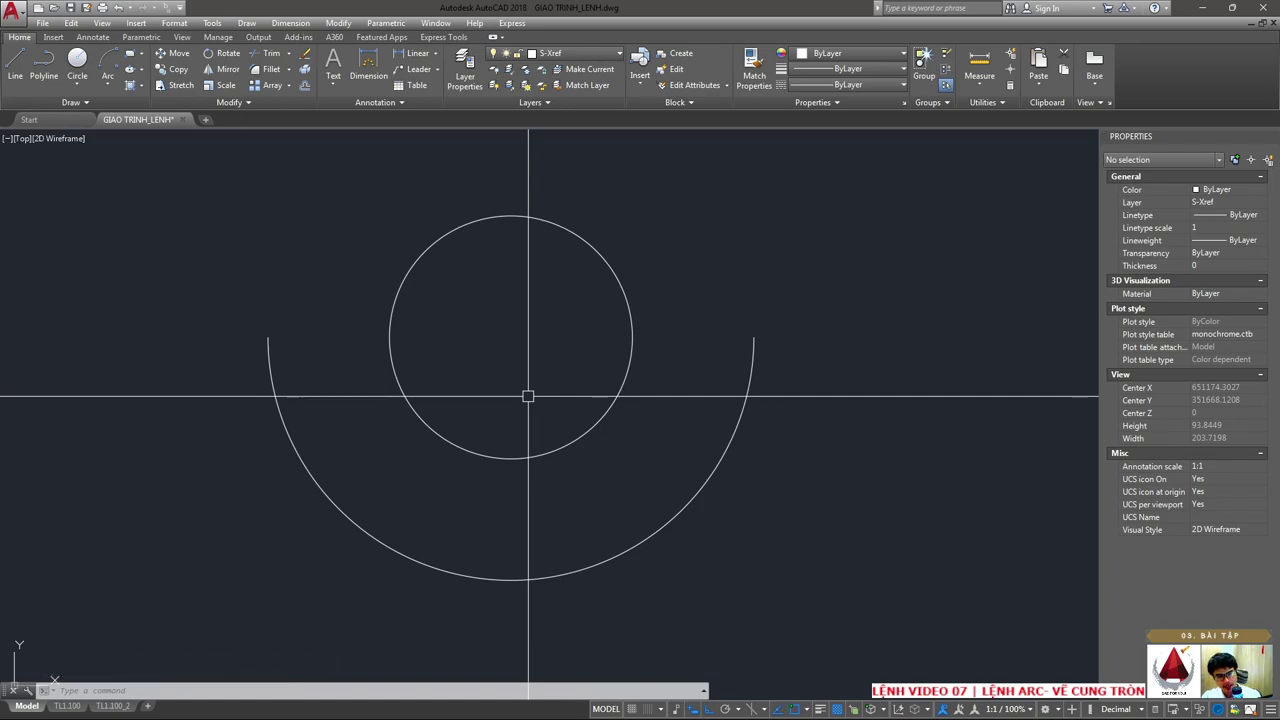
# - Draw a 40-unit vertical line straight up from the circle's centre
pyautogui.write('L')
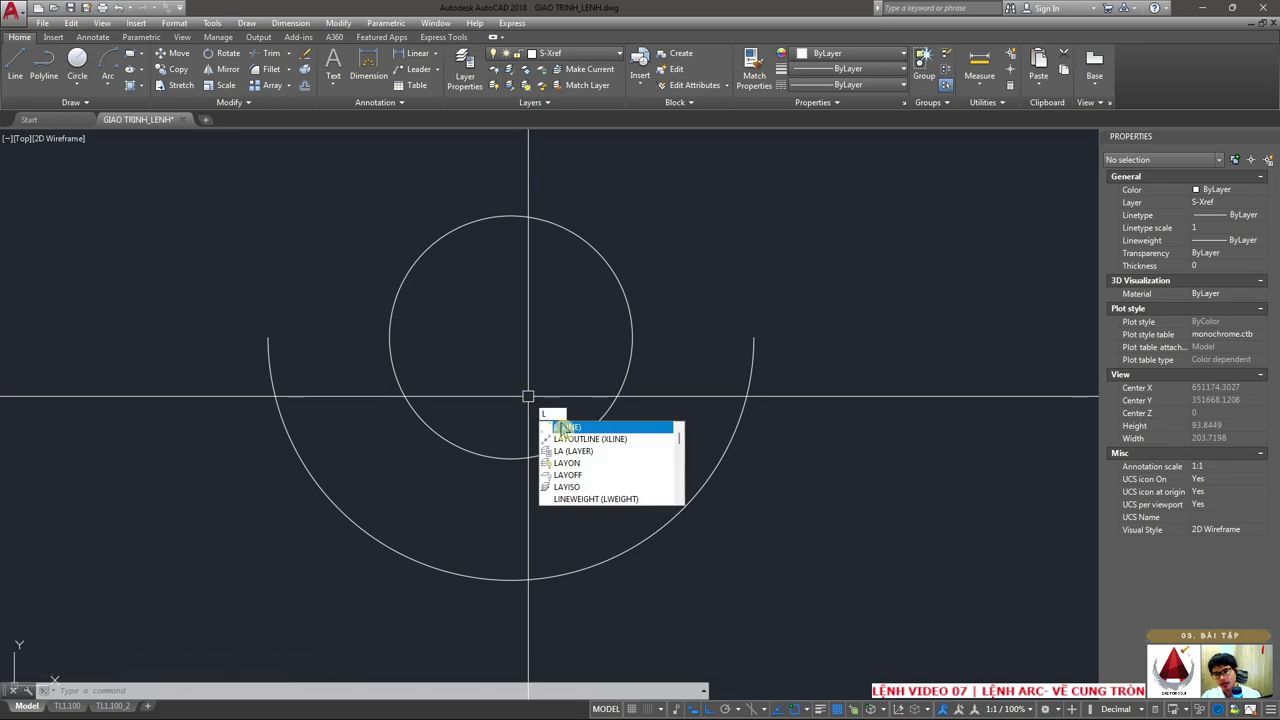
pyautogui.click(566, 428)
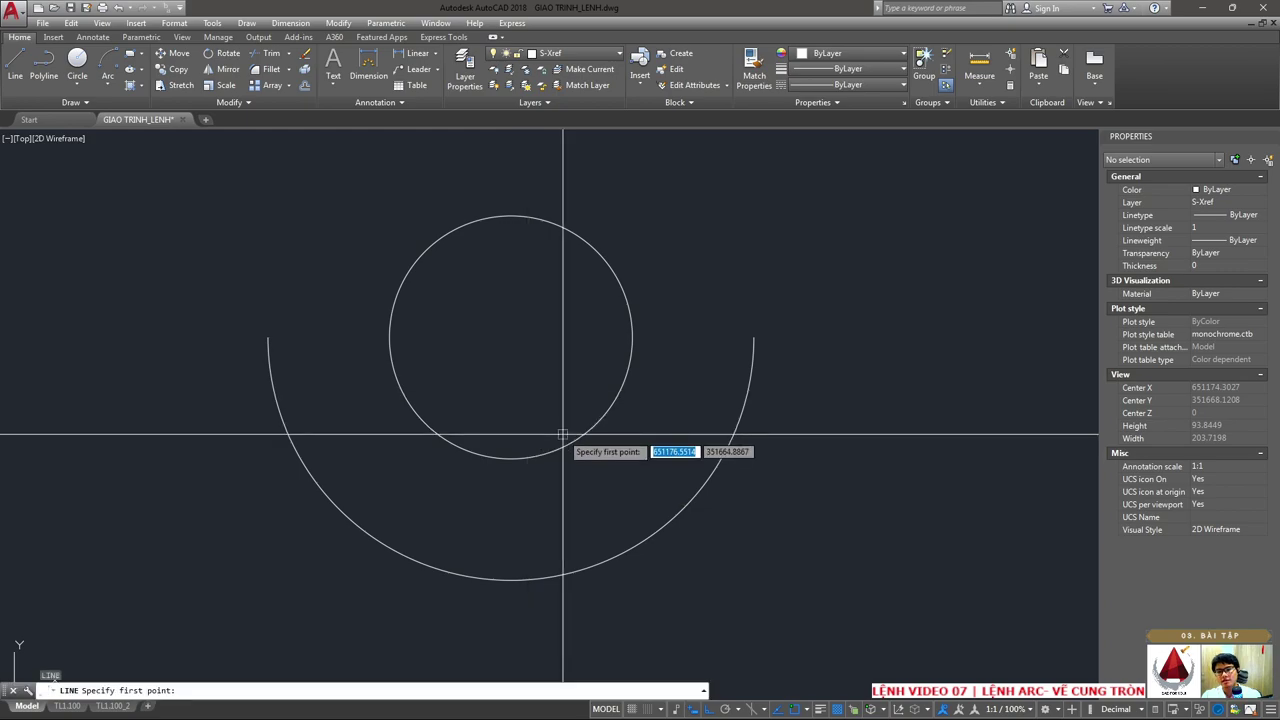
pyautogui.click(511, 337)
pyautogui.write('40')
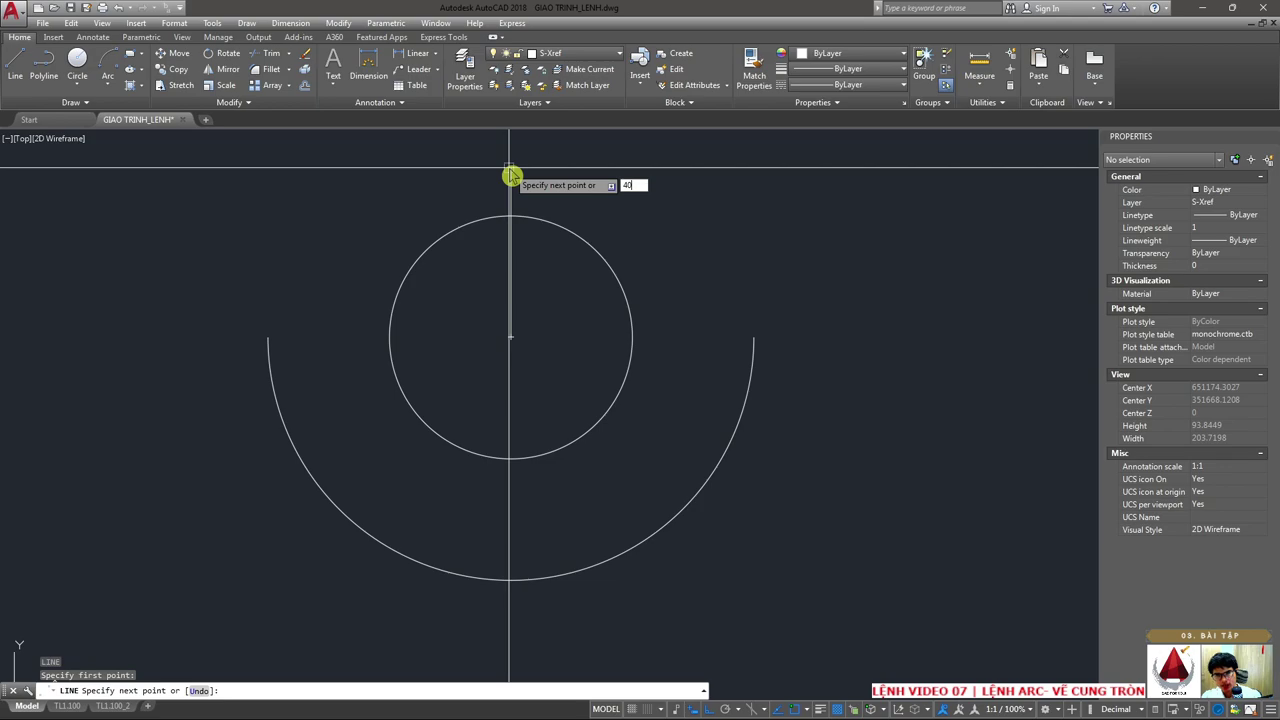
pyautogui.press('Return')
pyautogui.scroll(2, 602, 330)
pyautogui.press('Escape')
pyautogui.scroll(-4, 603, 323)
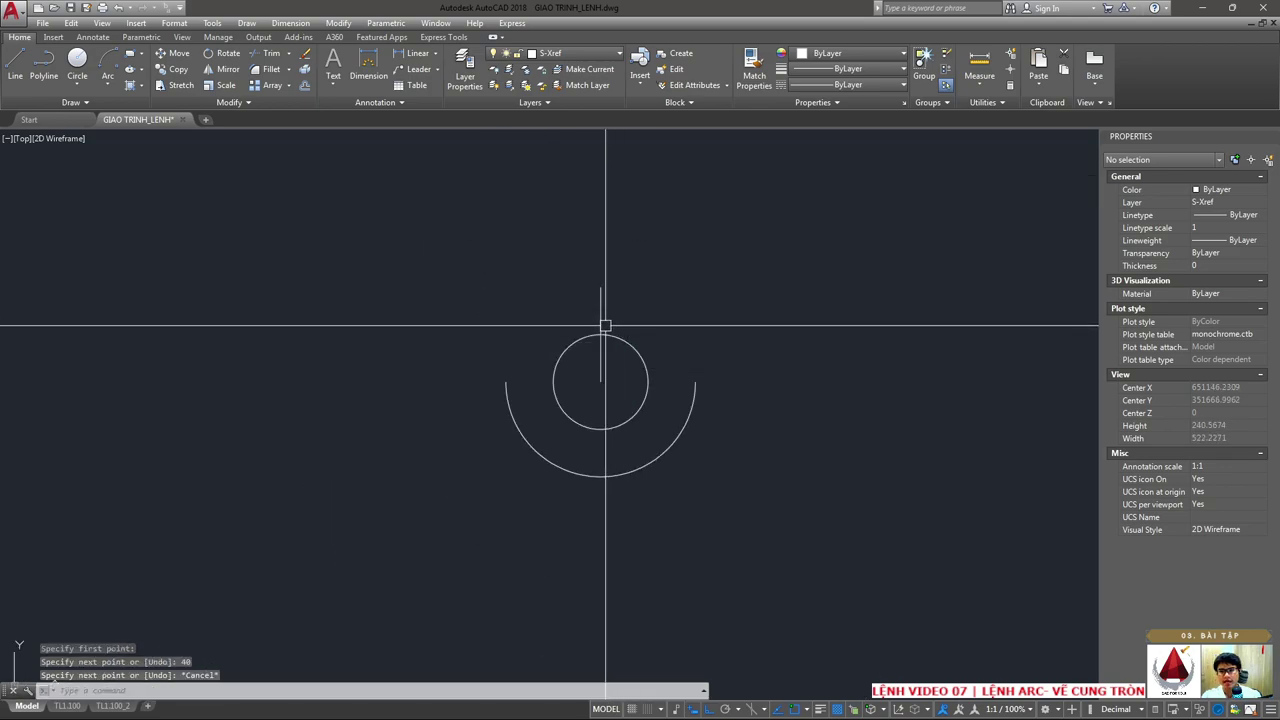
pyautogui.scroll(2, 614, 420)
# - Select the vertical line to check its 40-unit length, then clear the selection
pyautogui.click(643, 334)
pyautogui.click(586, 289)
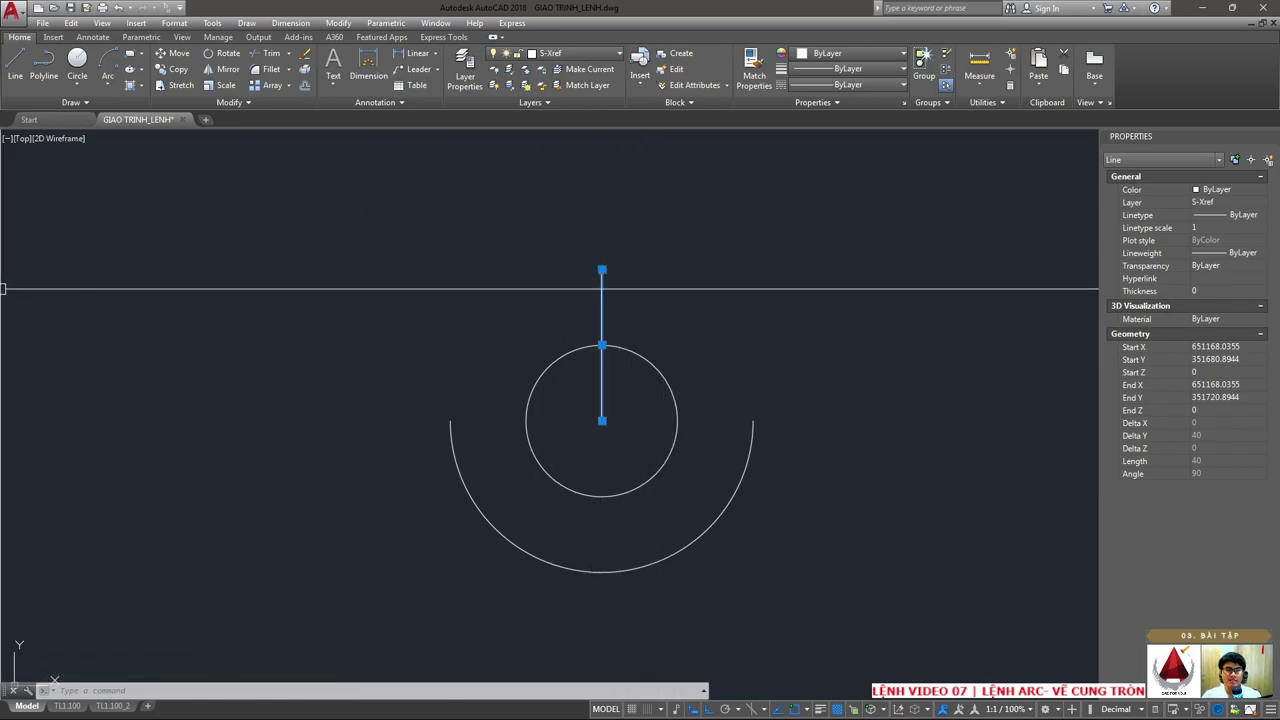
pyautogui.click(741, 343)
pyautogui.press('Escape')
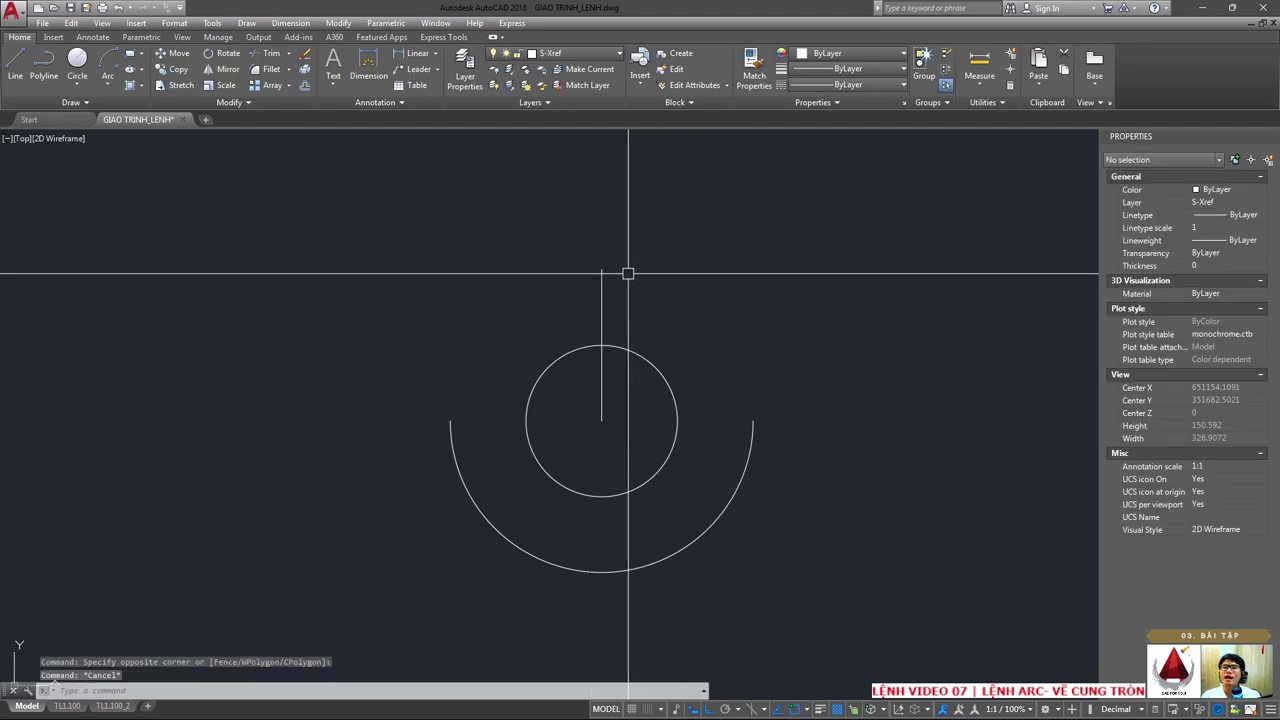
pyautogui.click(515, 263)
pyautogui.click(595, 298)
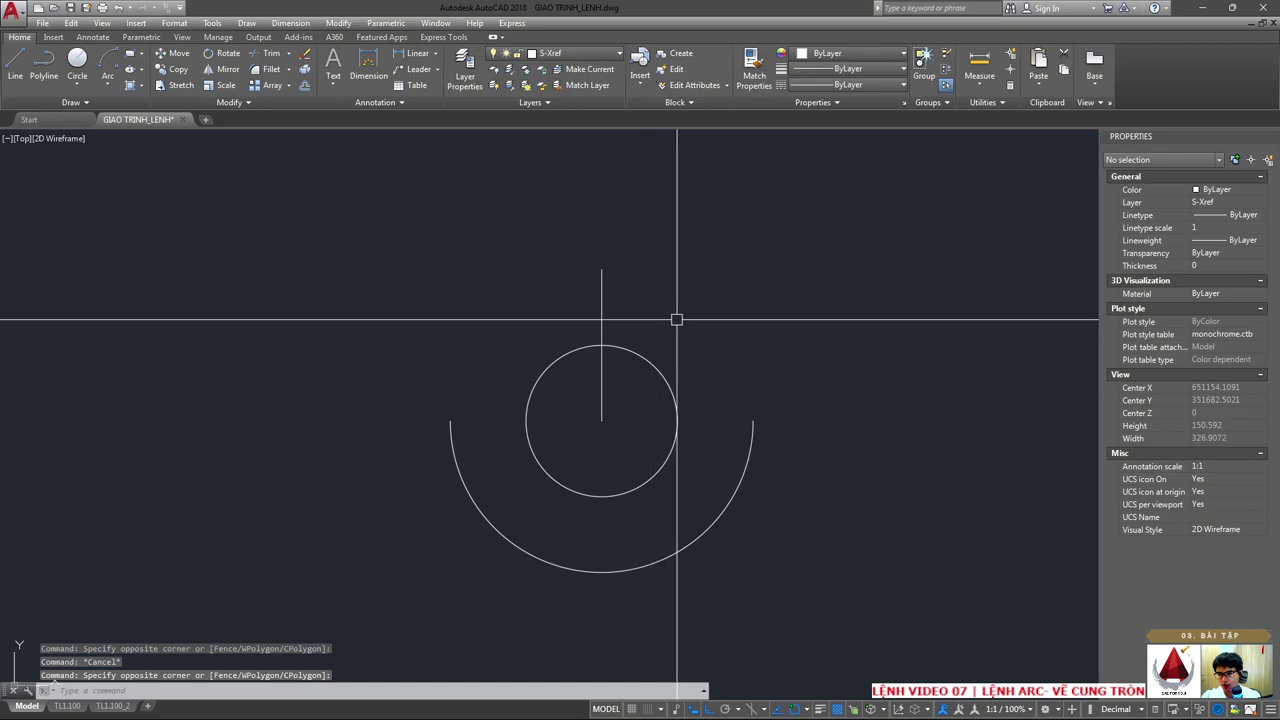
# - Look over the Arc drawing methods list and close it without choosing one
pyautogui.click(737, 409)
pyautogui.click(777, 437)
pyautogui.click(840, 184)
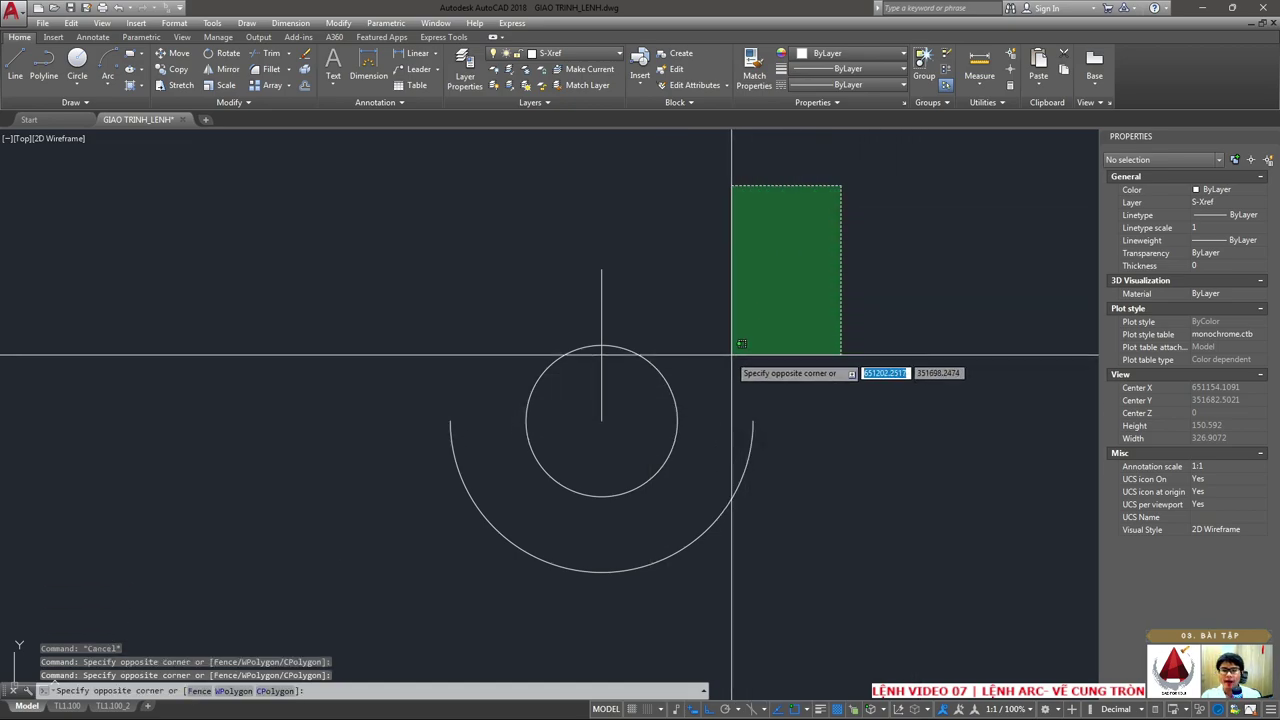
pyautogui.click(730, 360)
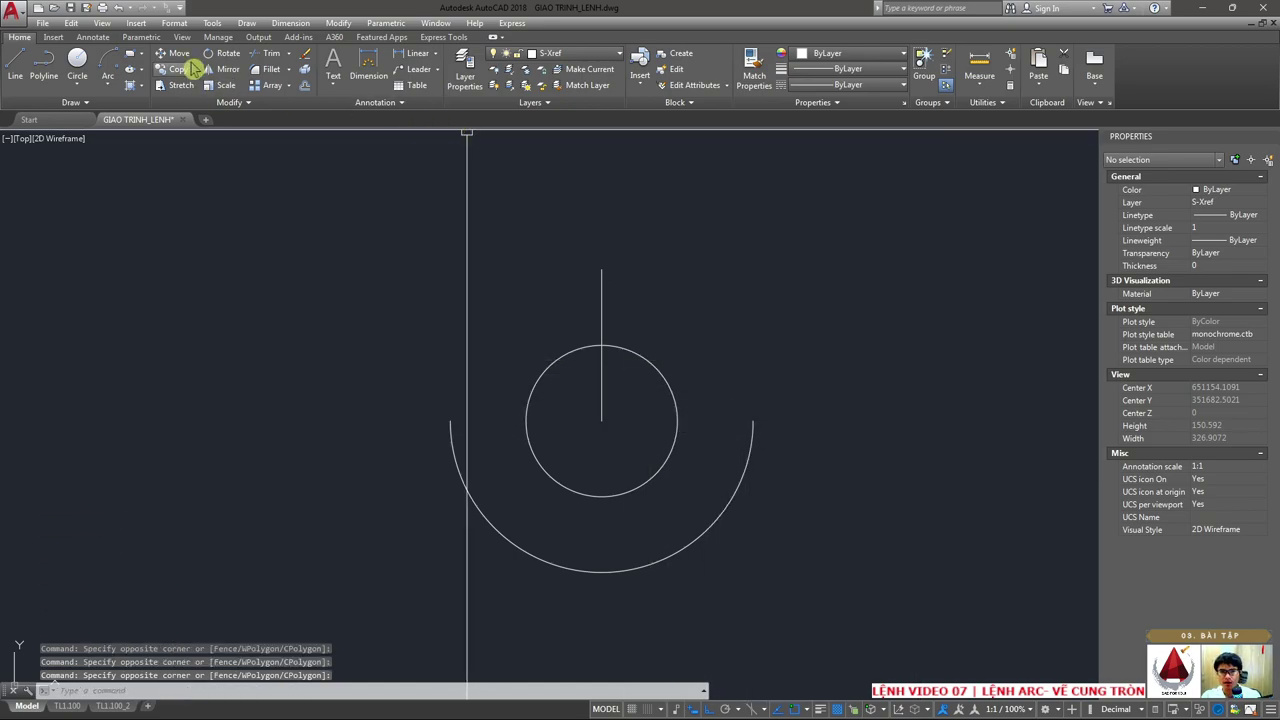
pyautogui.click(115, 88)
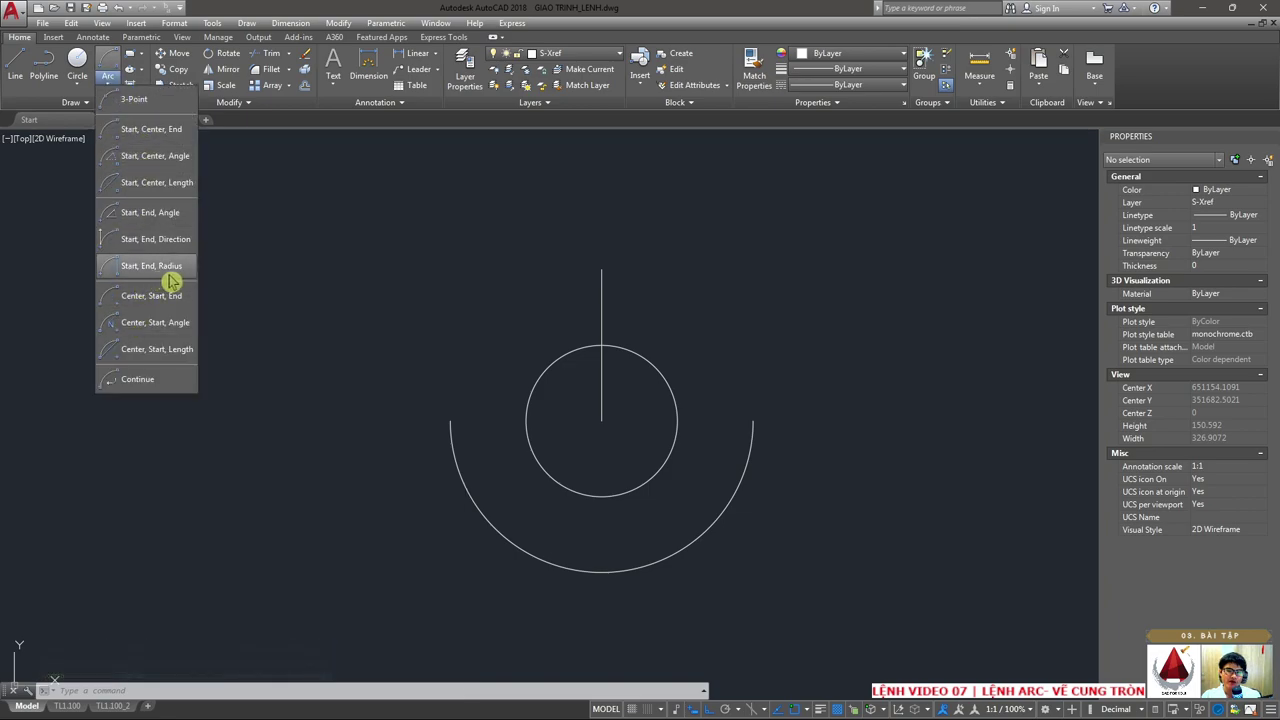
pyautogui.click(681, 319)
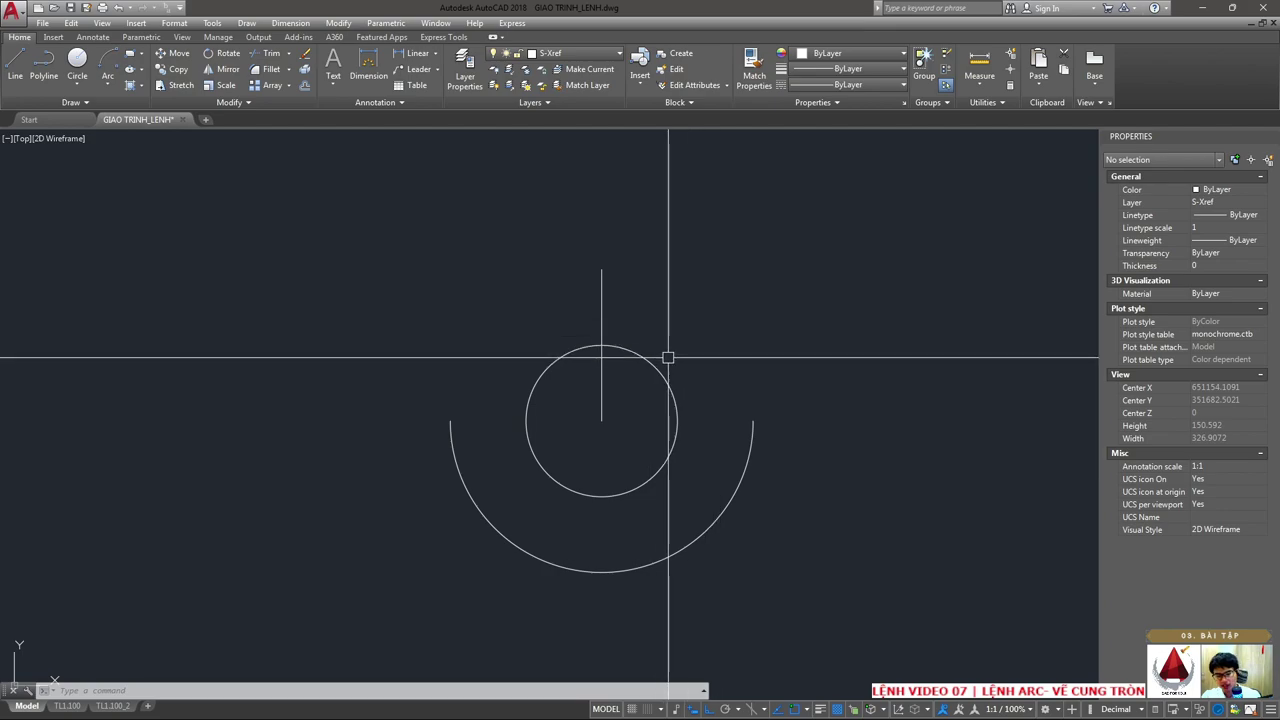
# - Draw a radius-80 arc from the vertical line's top to the semicircle's right end
pyautogui.write('ARC')
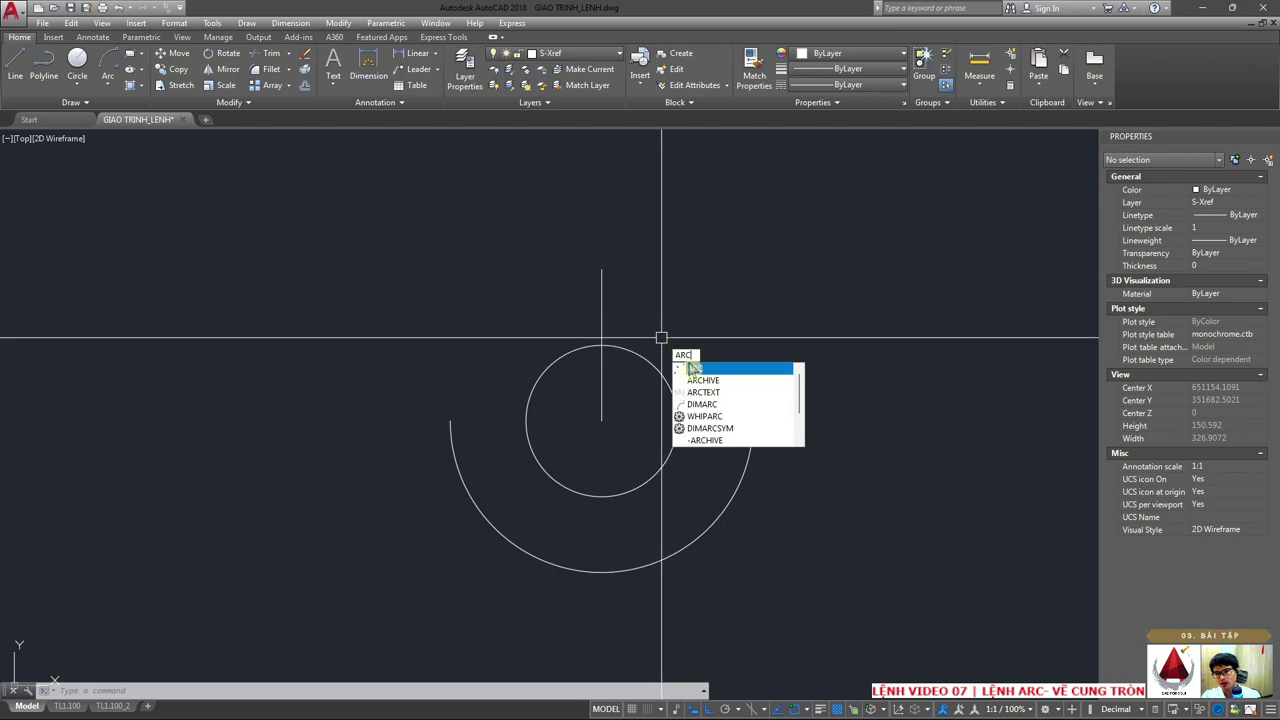
pyautogui.press('Return')
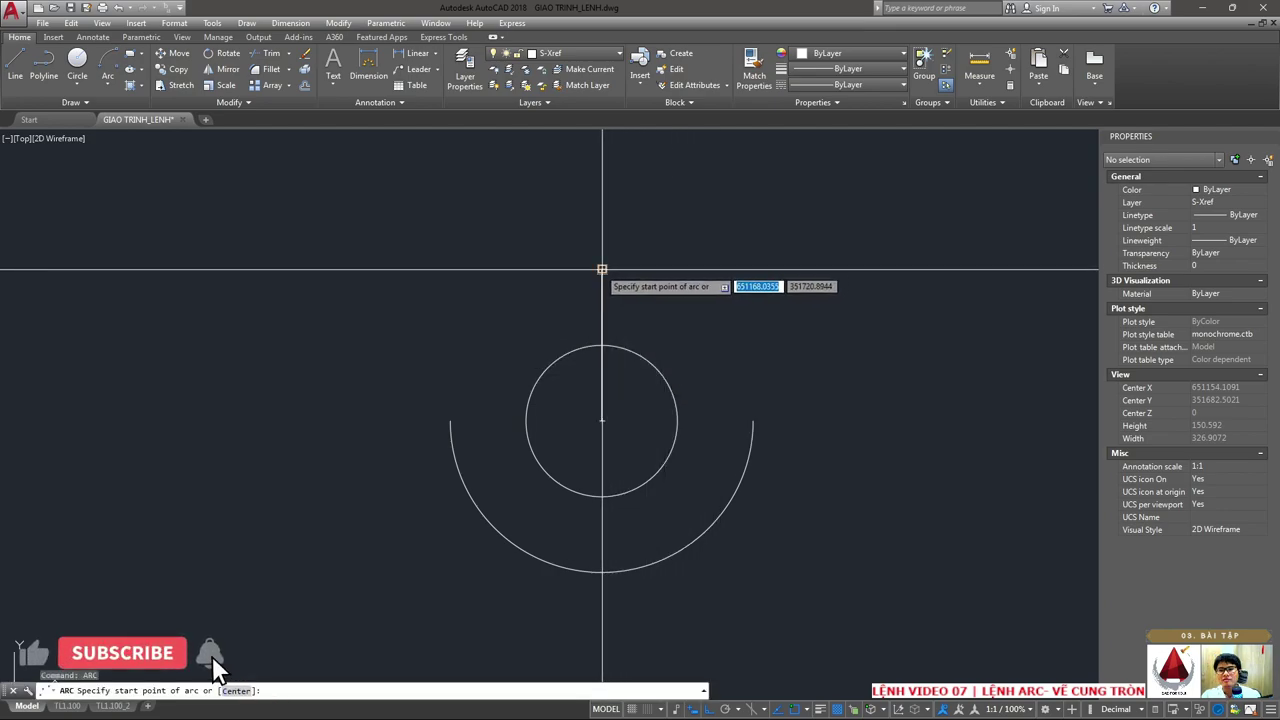
pyautogui.click(602, 270)
pyautogui.write('E')
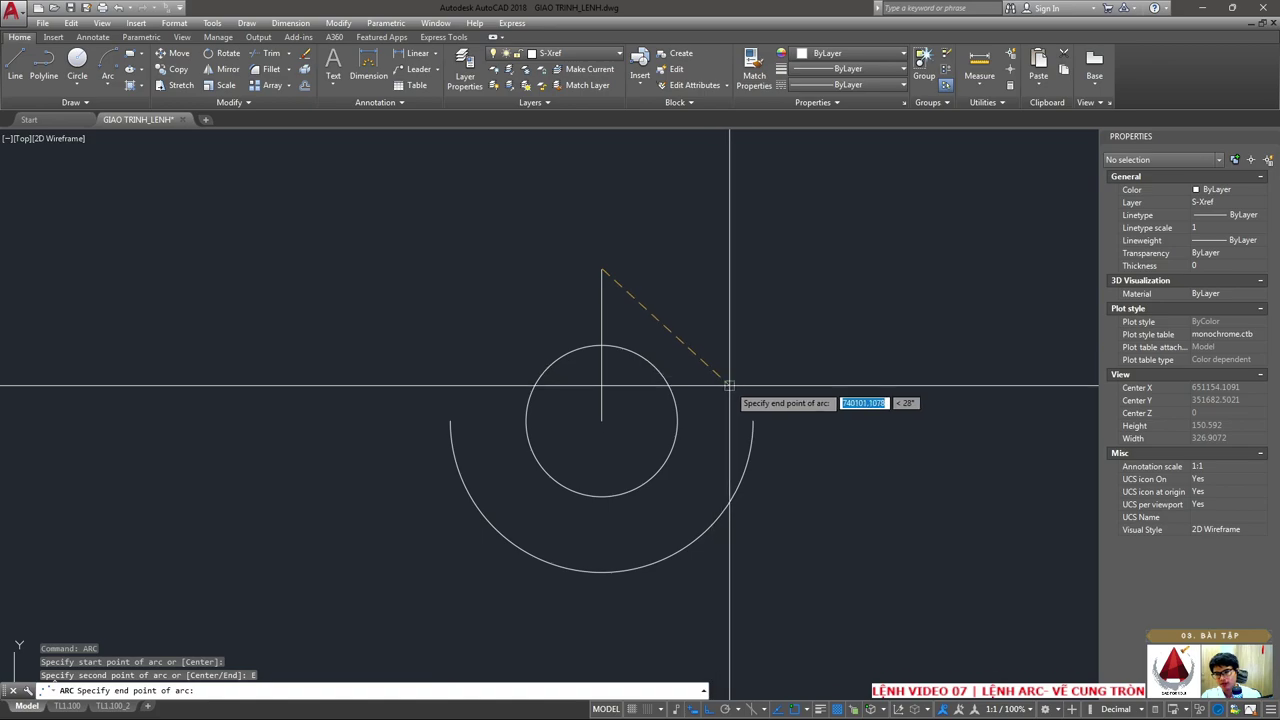
pyautogui.click(753, 422)
pyautogui.write('R')
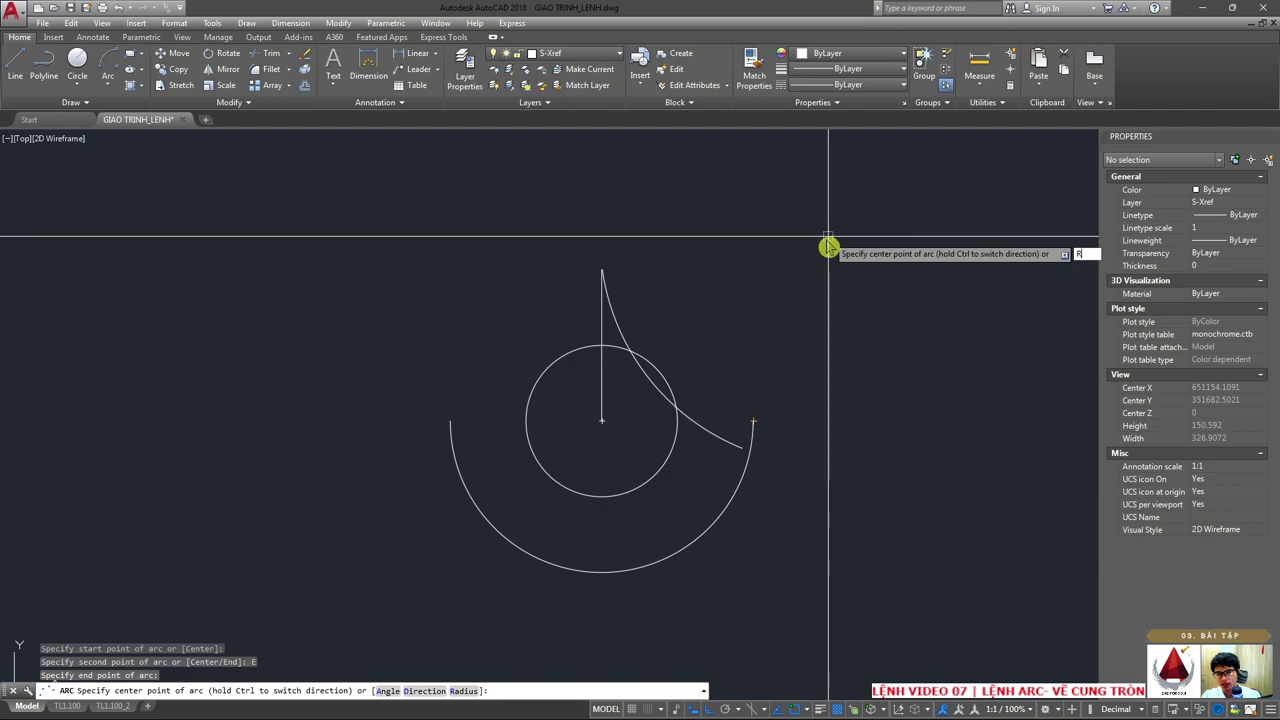
pyautogui.press('Return')
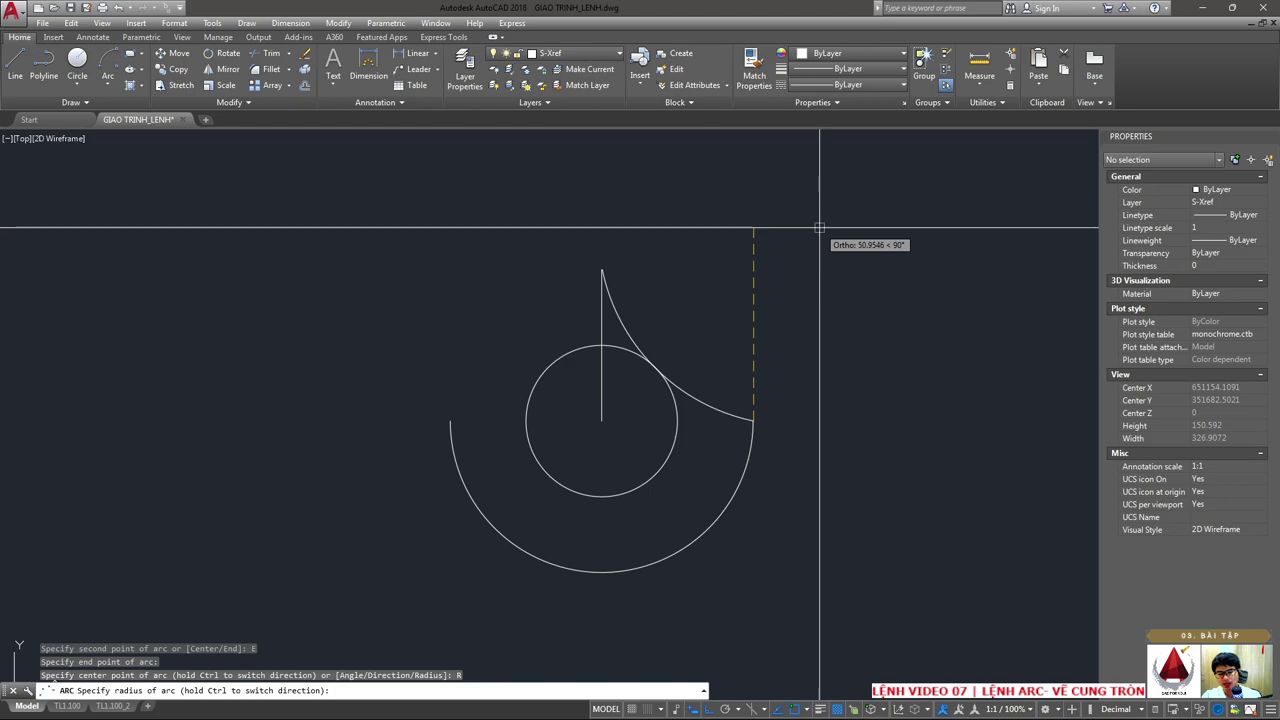
pyautogui.write('80')
pyautogui.press('Return')
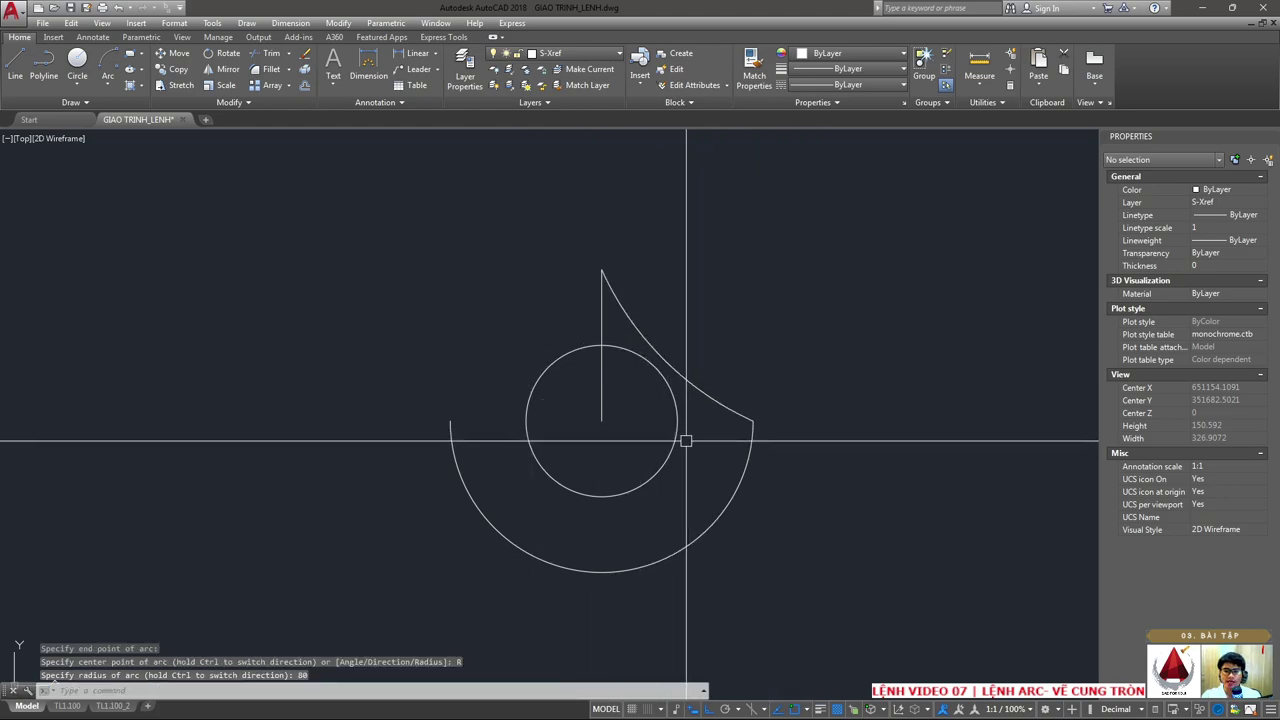
pyautogui.click(534, 271)
pyautogui.click(351, 437)
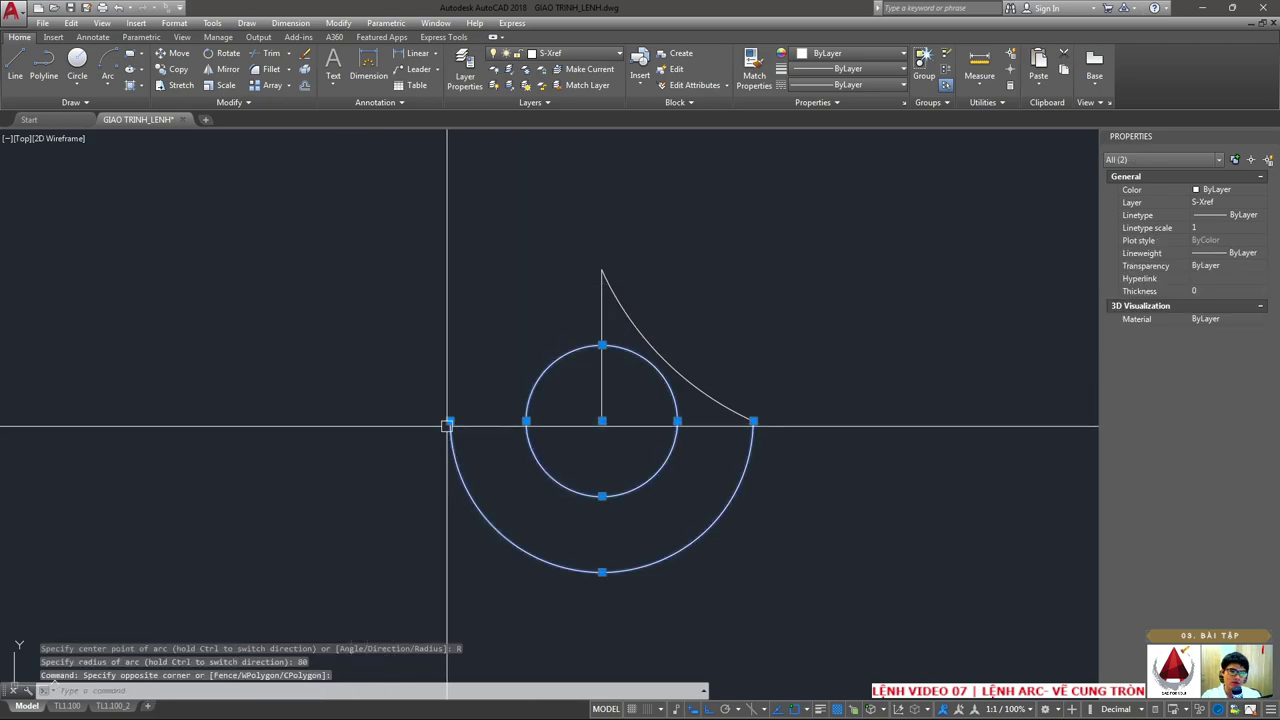
# - Mirror the radius-80 arc about the vertical line onto the semicircle's left end
pyautogui.press('Escape')
pyautogui.write('mi')
pyautogui.press('Return')
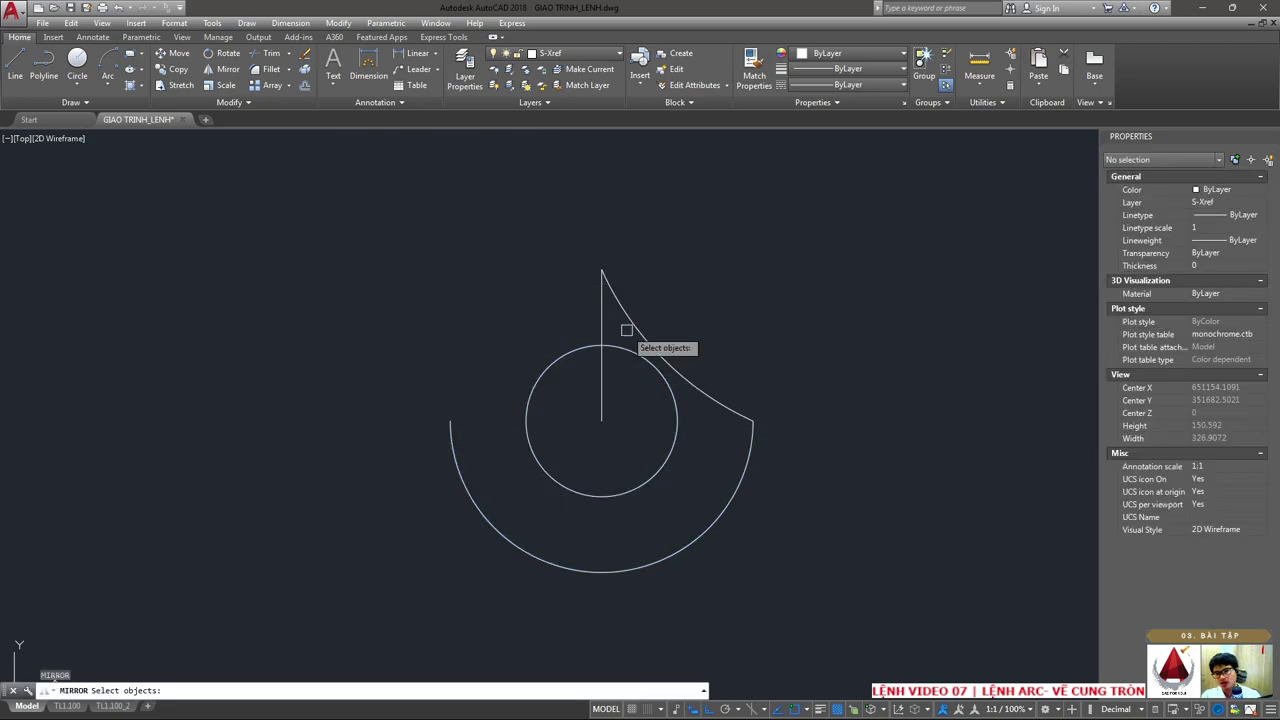
pyautogui.press('Return')
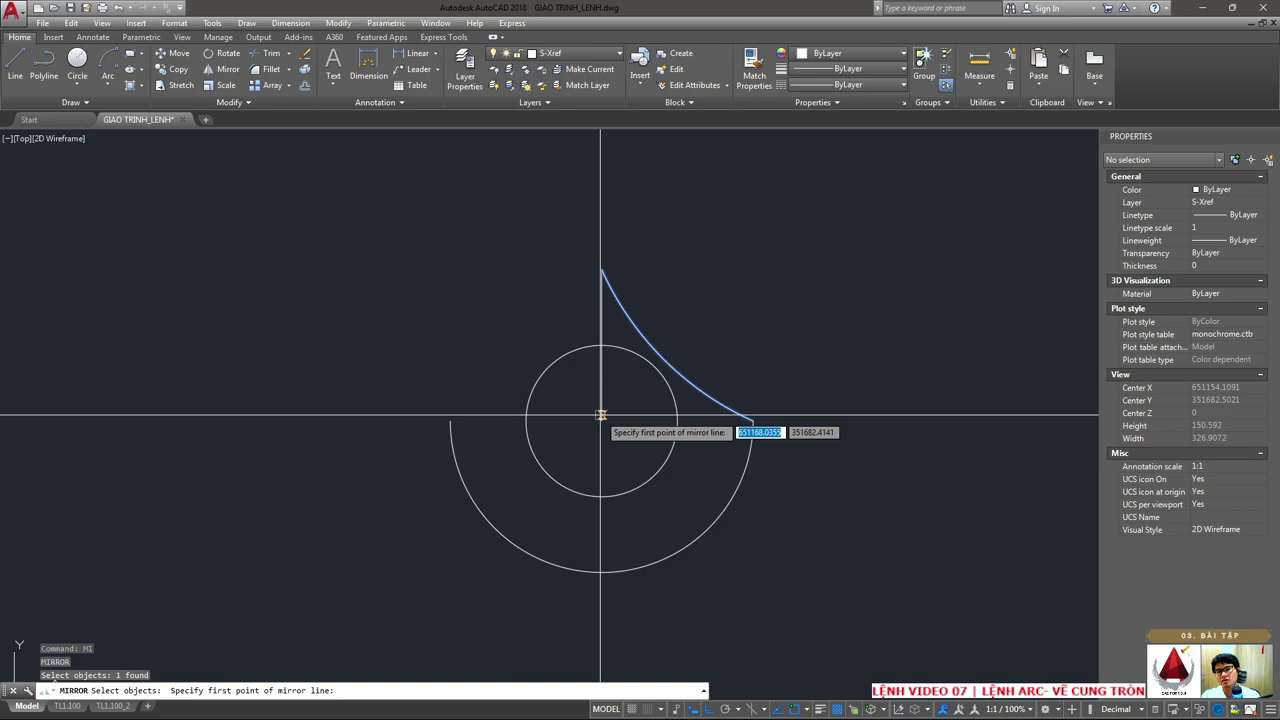
pyautogui.click(601, 420)
pyautogui.click(618, 213)
pyautogui.press('Return')
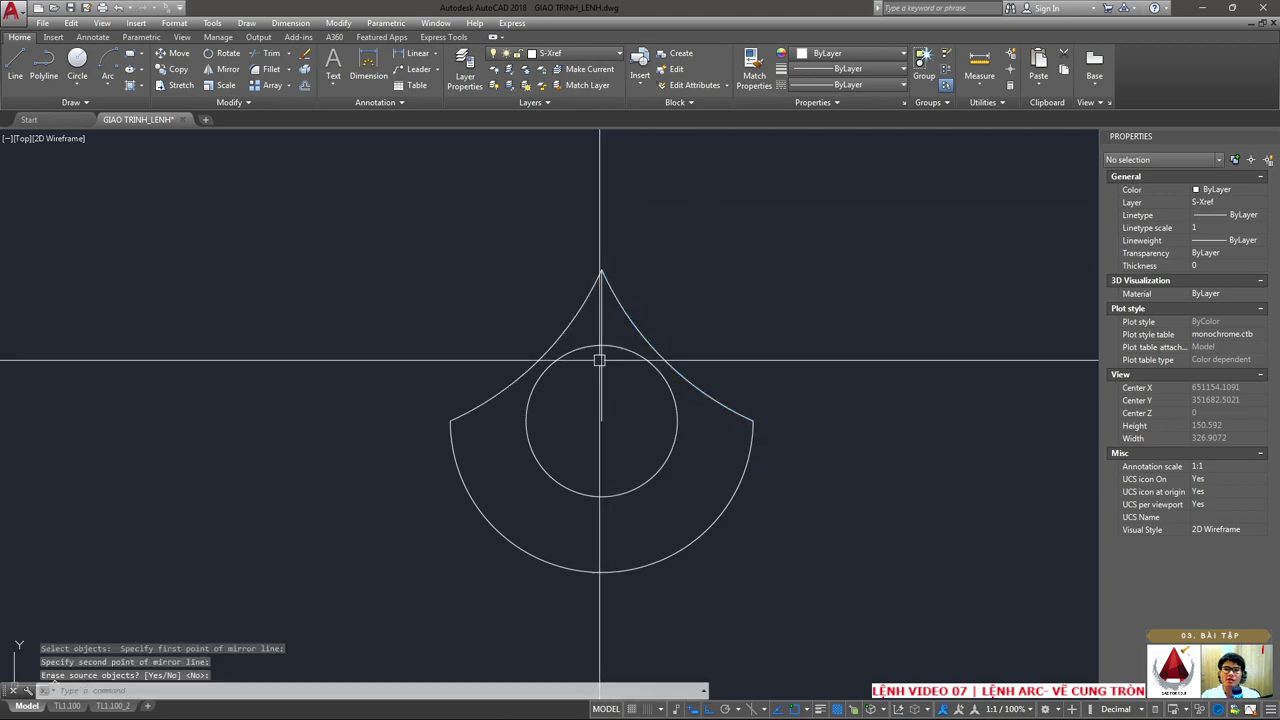
# - Confirm the lower half-circle has radius 40, then pan to make room beside the figure
pyautogui.moveTo(683, 534); pyautogui.dragTo(661, 502, button='middle')
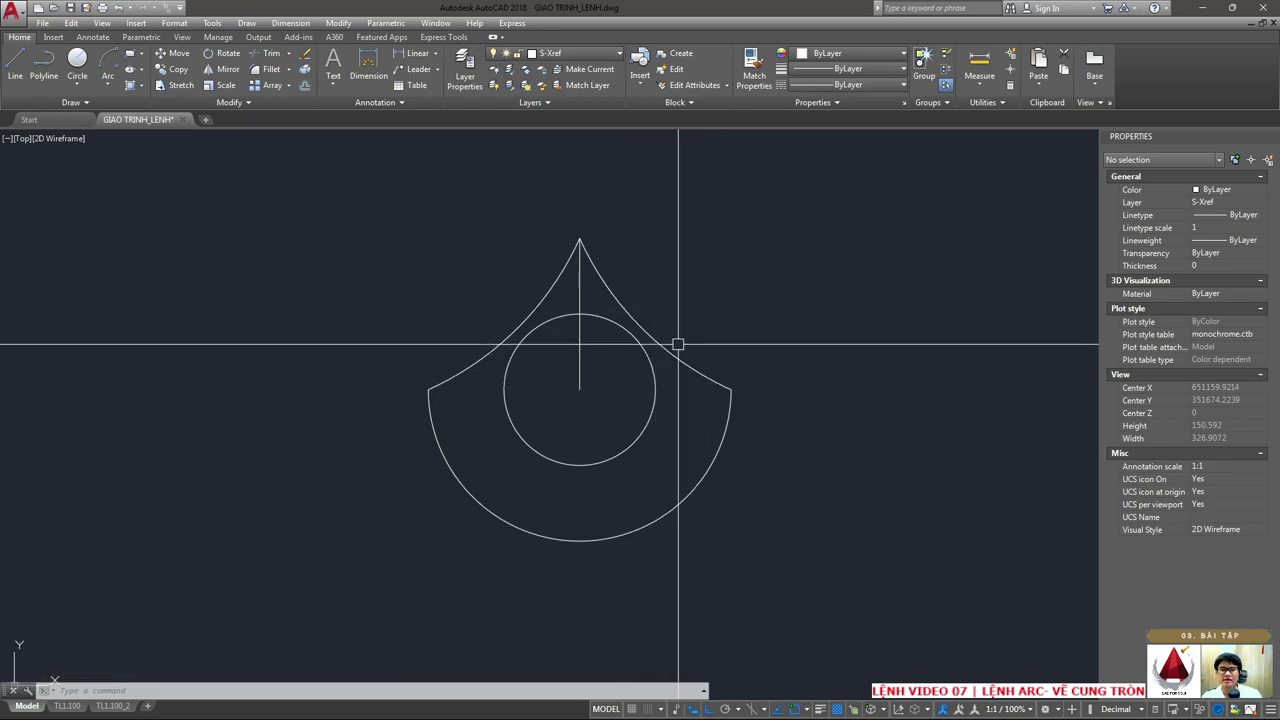
pyautogui.click(435, 371)
pyautogui.press('Escape')
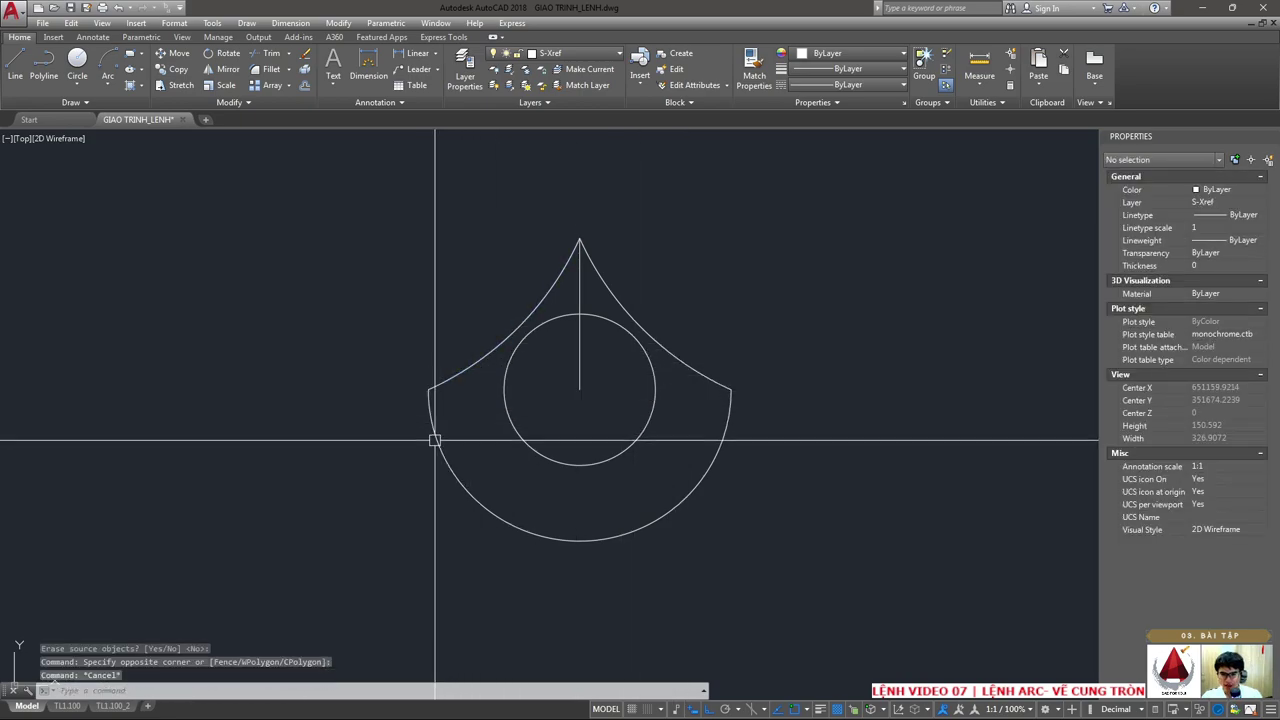
pyautogui.click(433, 423)
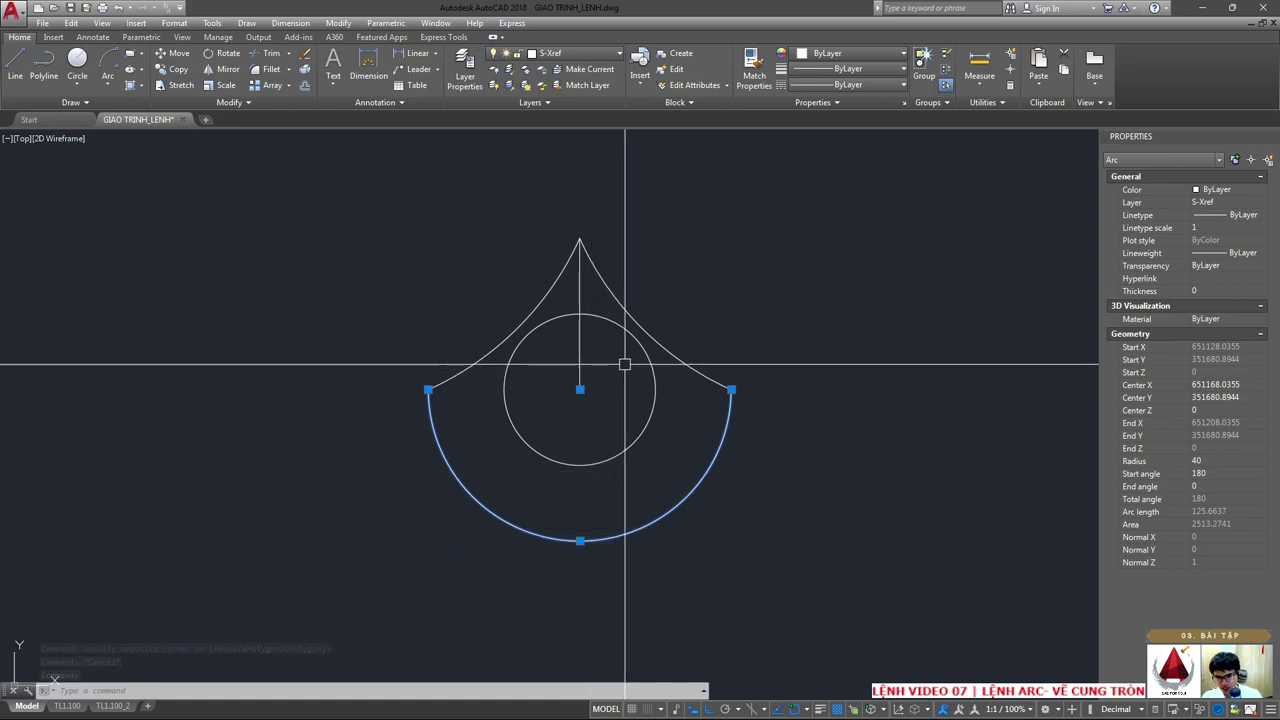
pyautogui.press('Escape')
pyautogui.scroll(-2, 625, 364)
pyautogui.moveTo(586, 429); pyautogui.dragTo(421, 448, button='middle')
pyautogui.scroll(2, 445, 451)
# - Draw concentric circles of radius 40 and 20 to the right of the first figure
pyautogui.write('c')
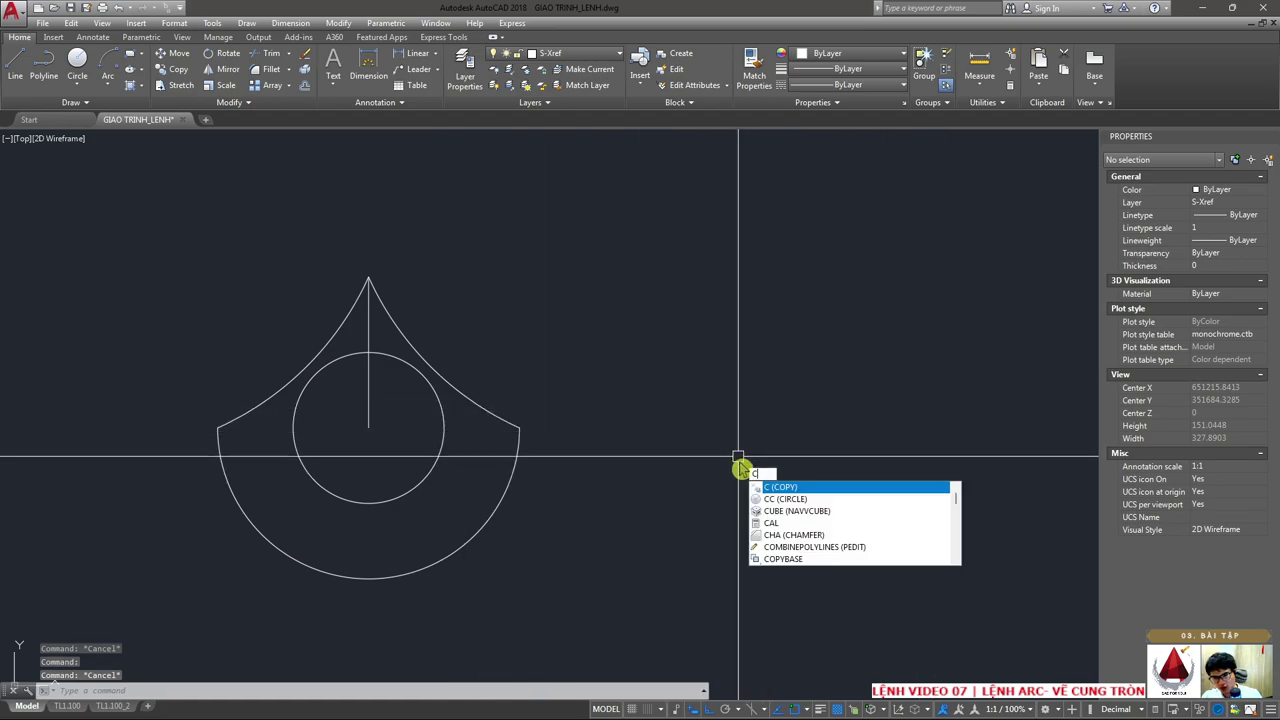
pyautogui.write('i')
pyautogui.click(779, 488)
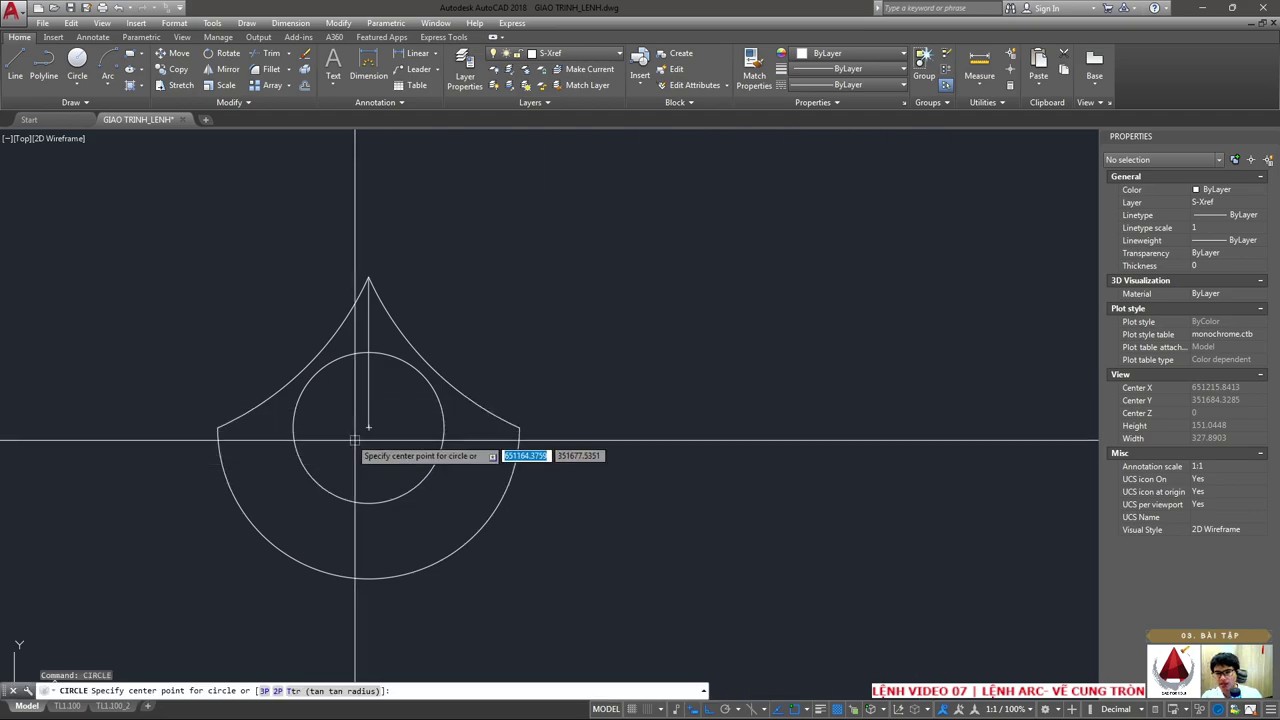
pyautogui.click(787, 427)
pyautogui.write('40')
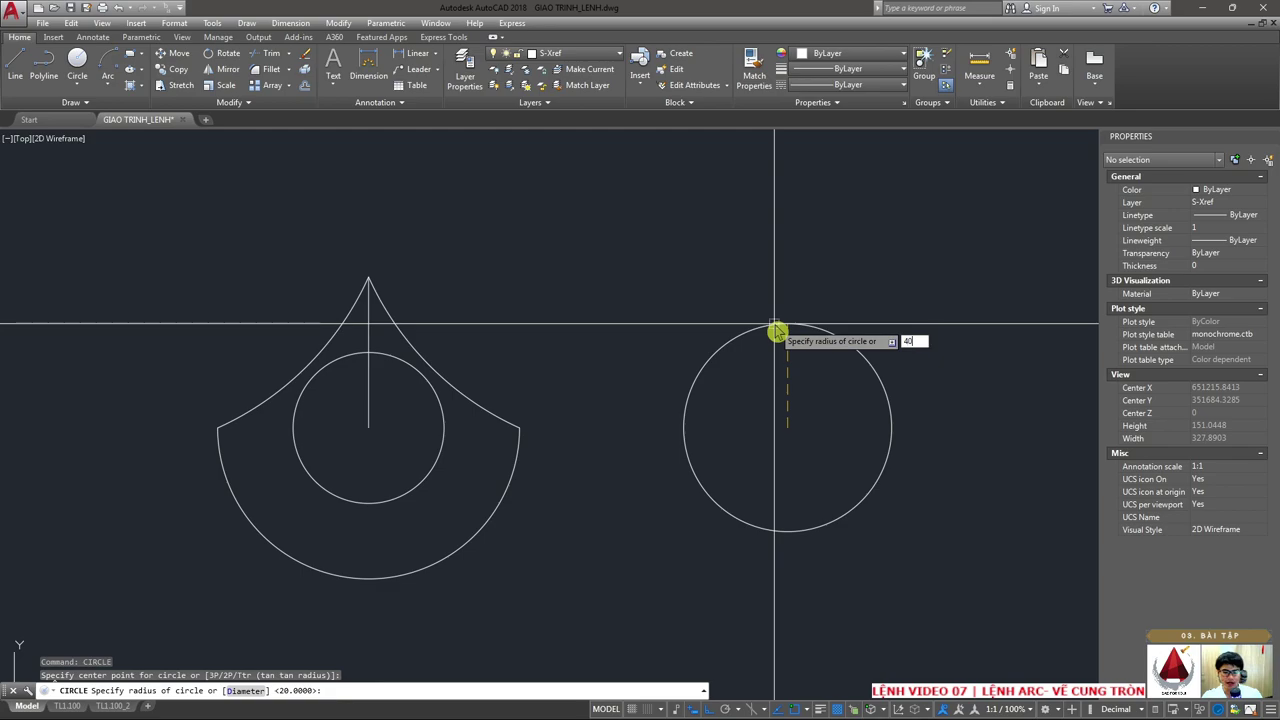
pyautogui.press('Return')
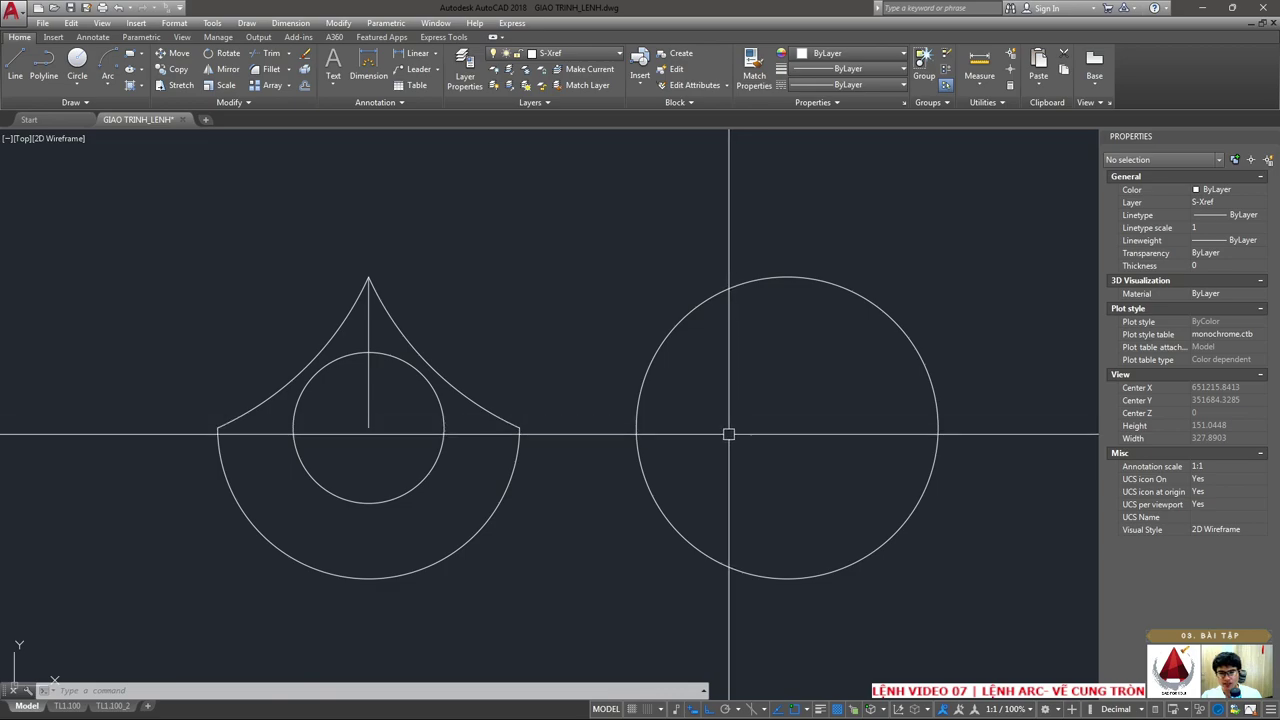
pyautogui.write('c')
pyautogui.press('Return')
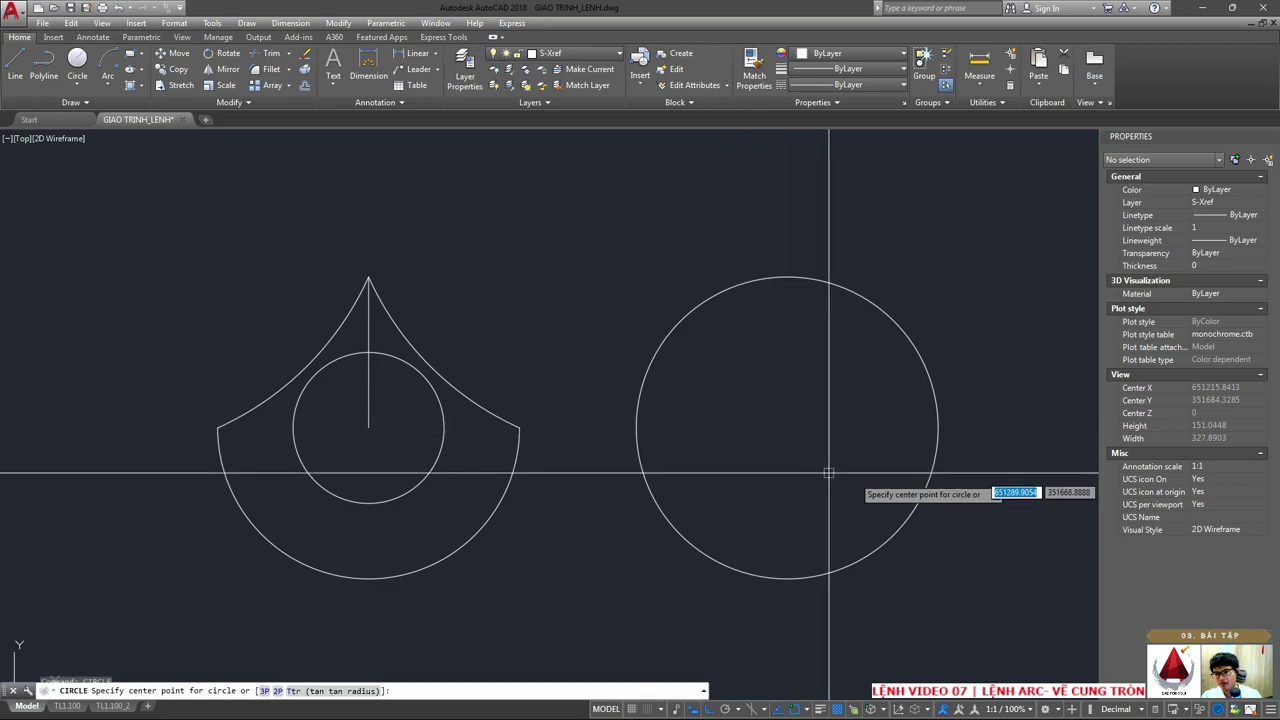
pyautogui.click(787, 429)
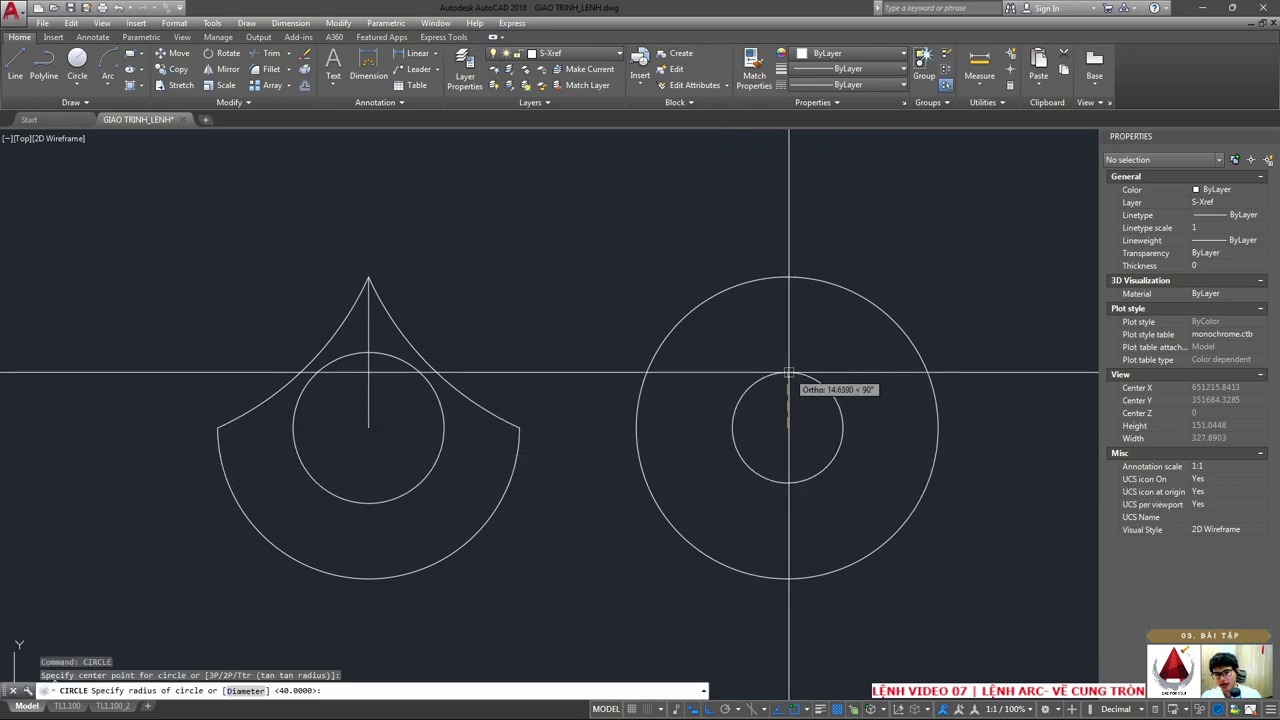
pyautogui.write('20')
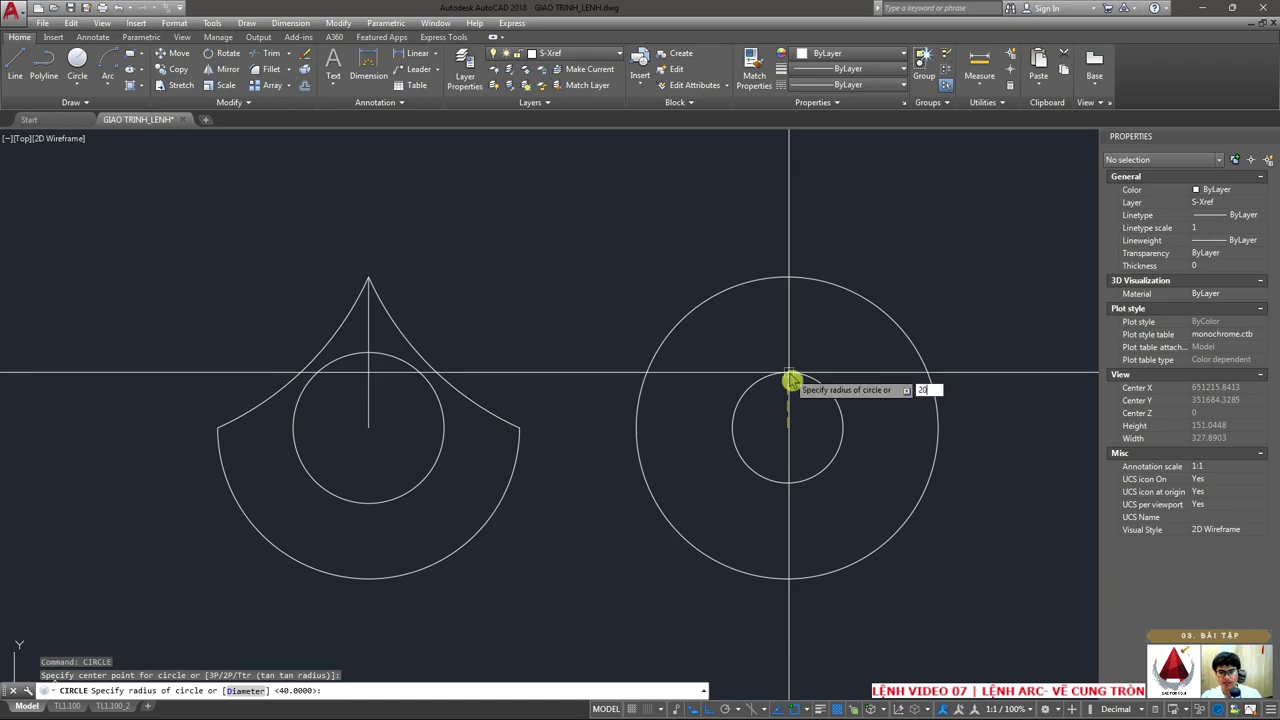
pyautogui.press('Return')
# - Draw a 40-unit vertical polyline up from the circles' centre and erase a stray object
pyautogui.write('pl')
pyautogui.press('Return')
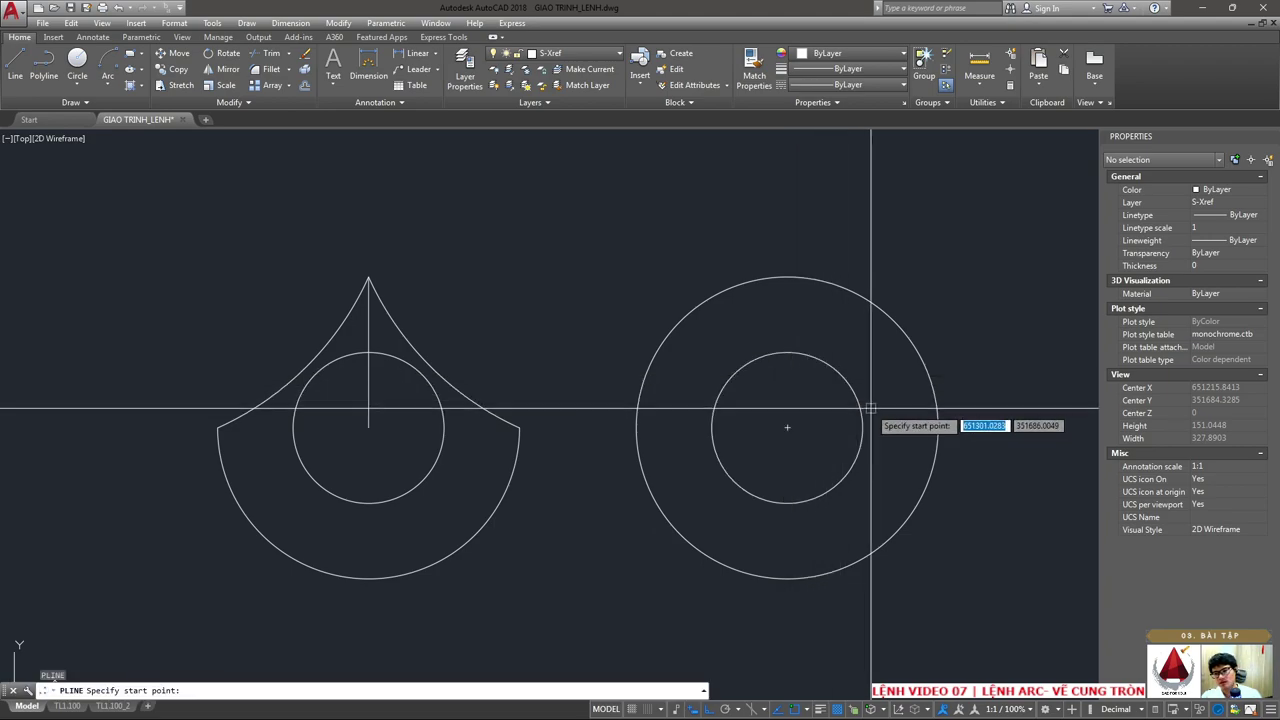
pyautogui.click(787, 427)
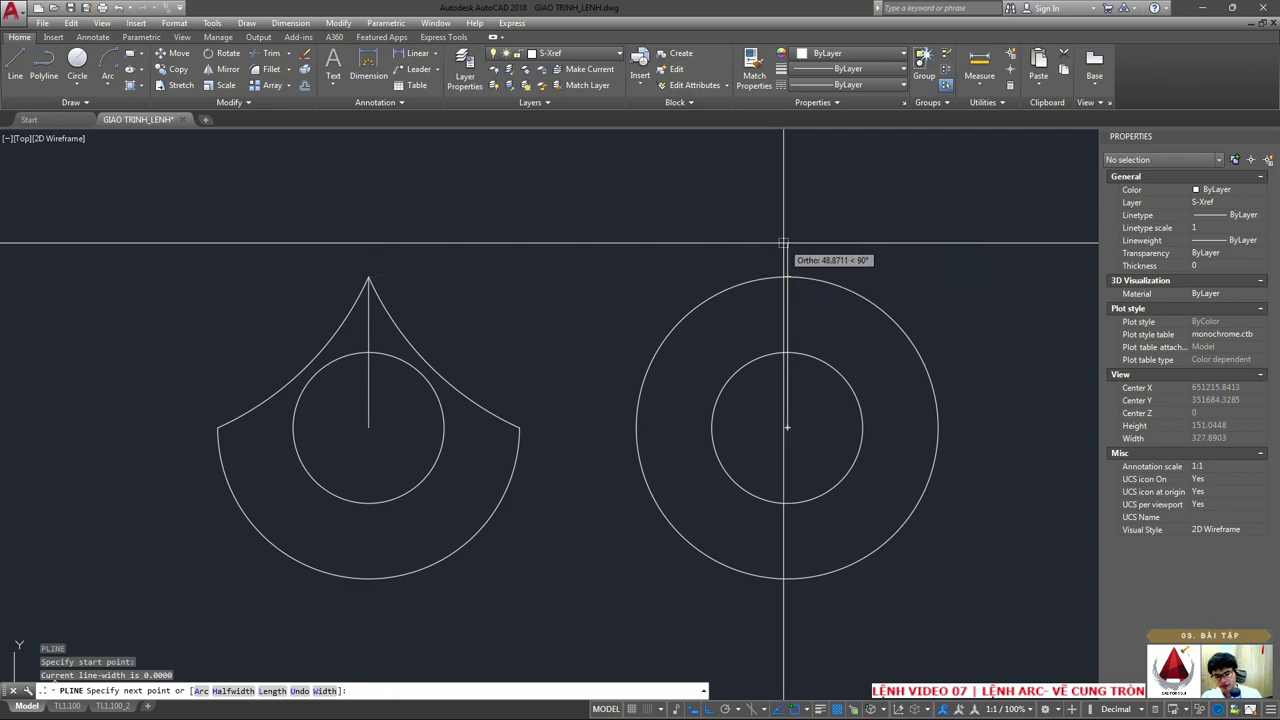
pyautogui.write('40')
pyautogui.press('Return')
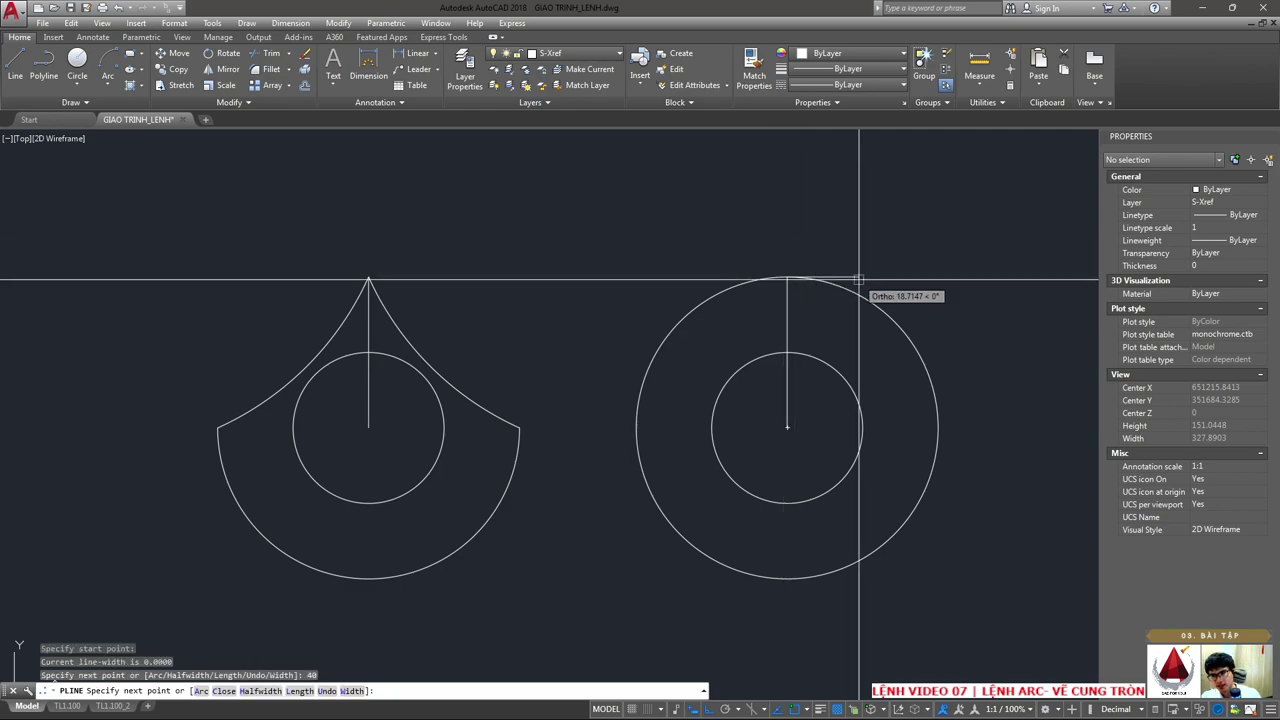
pyautogui.press('Escape')
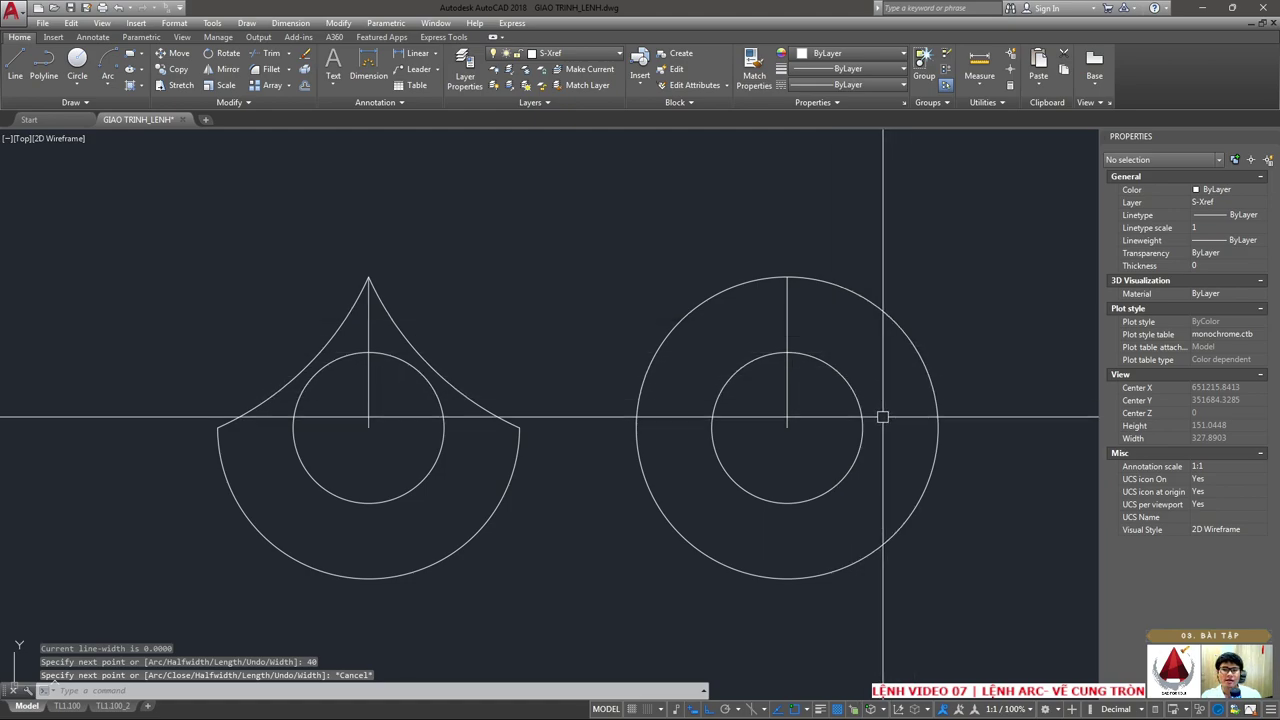
pyautogui.write('e')
pyautogui.press('Return')
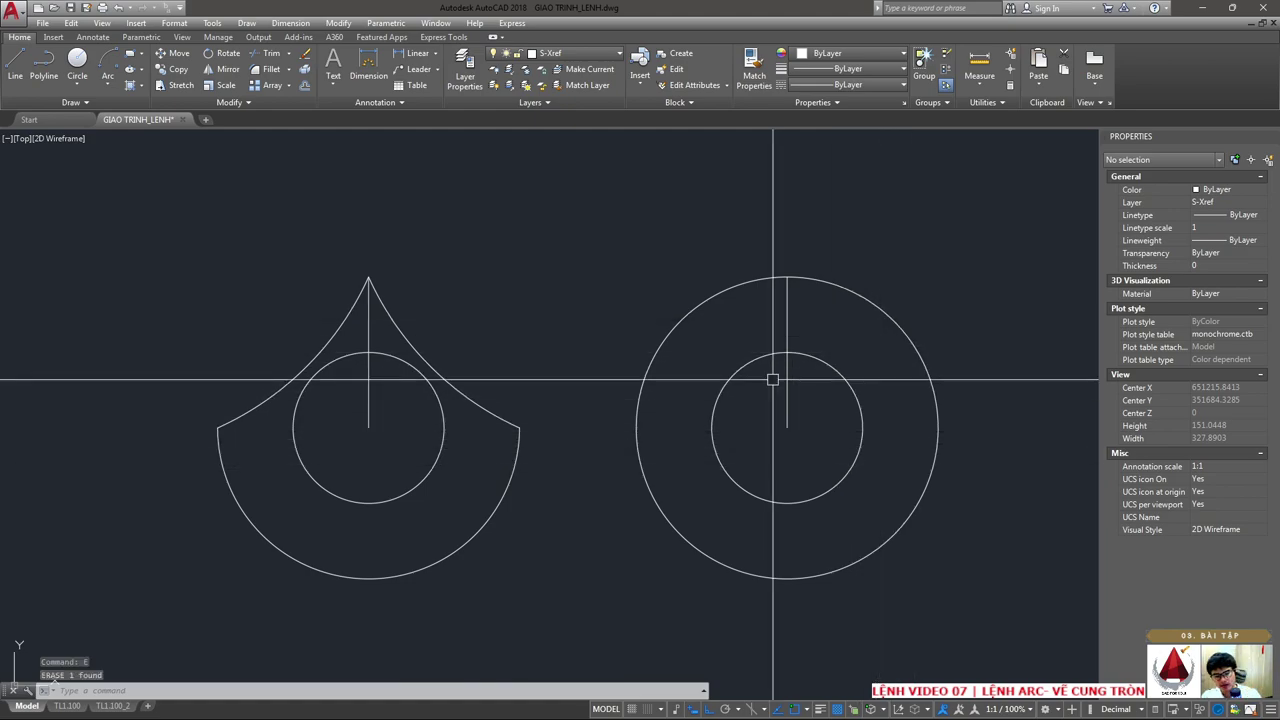
# - Draw a radius-80 arc from the outer circle's top to its right side
pyautogui.write('ARC')
pyautogui.press('Return')
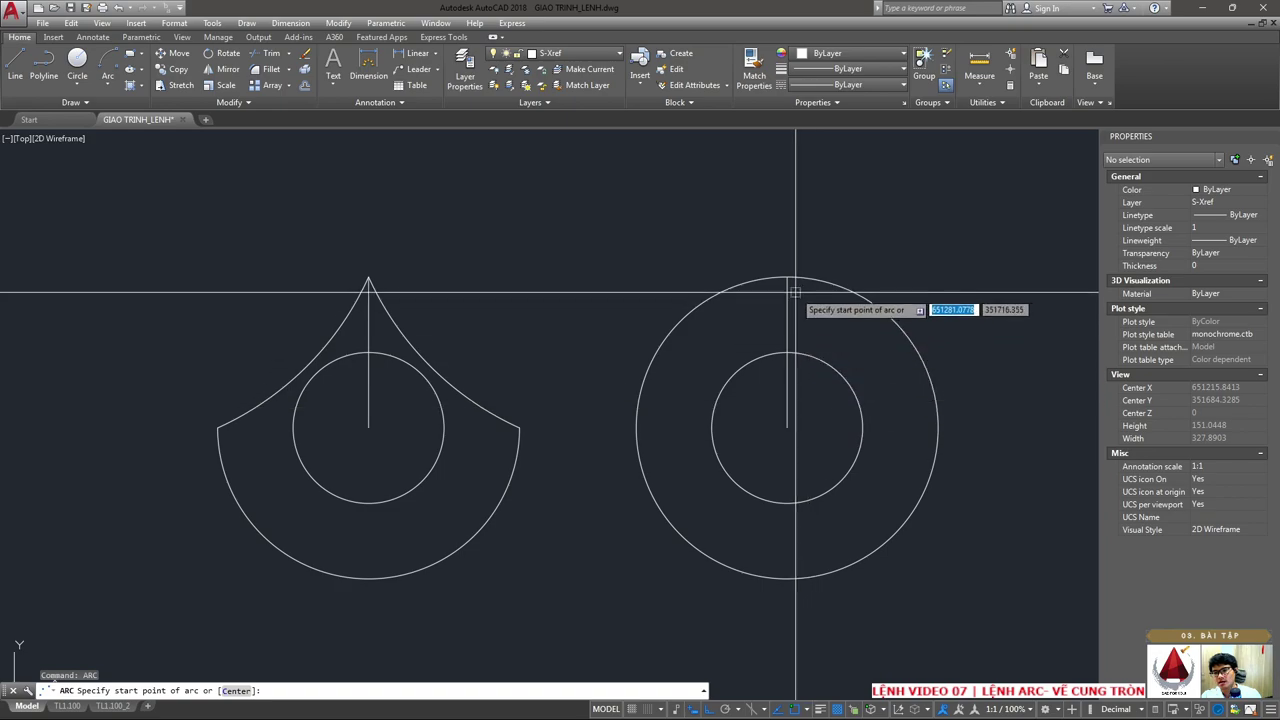
pyautogui.click(787, 277)
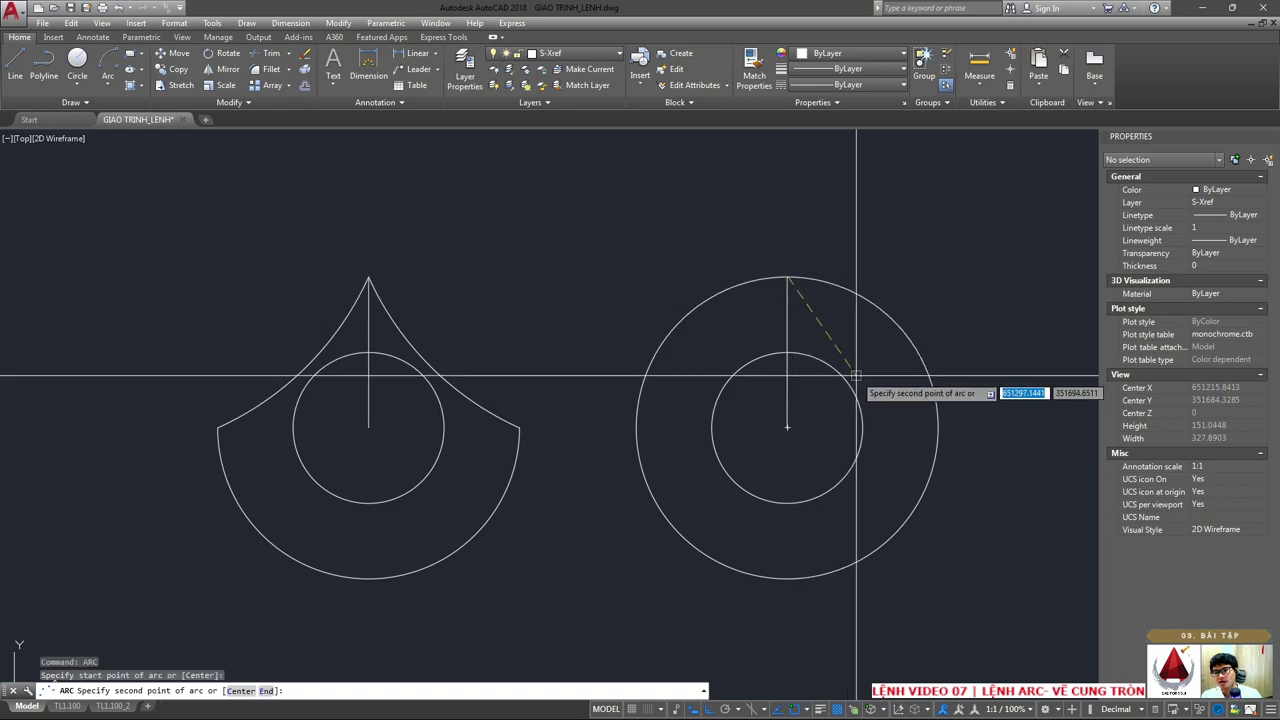
pyautogui.write('E')
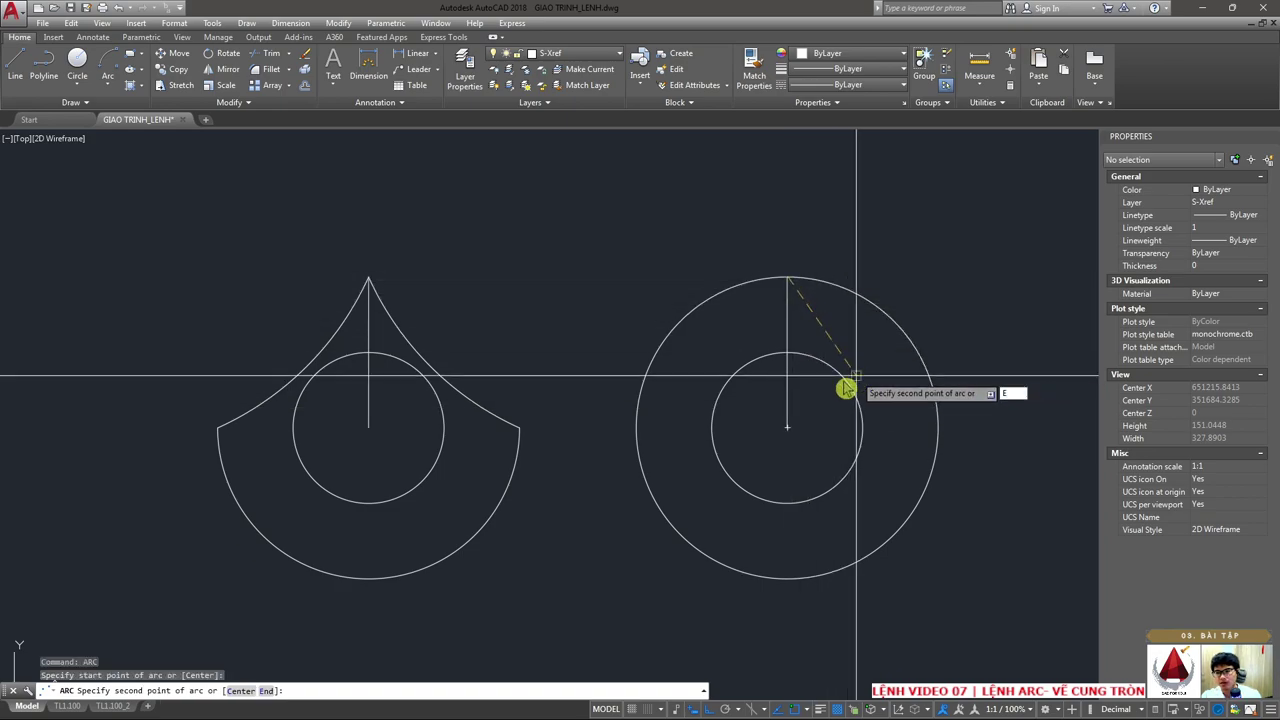
pyautogui.press('Return')
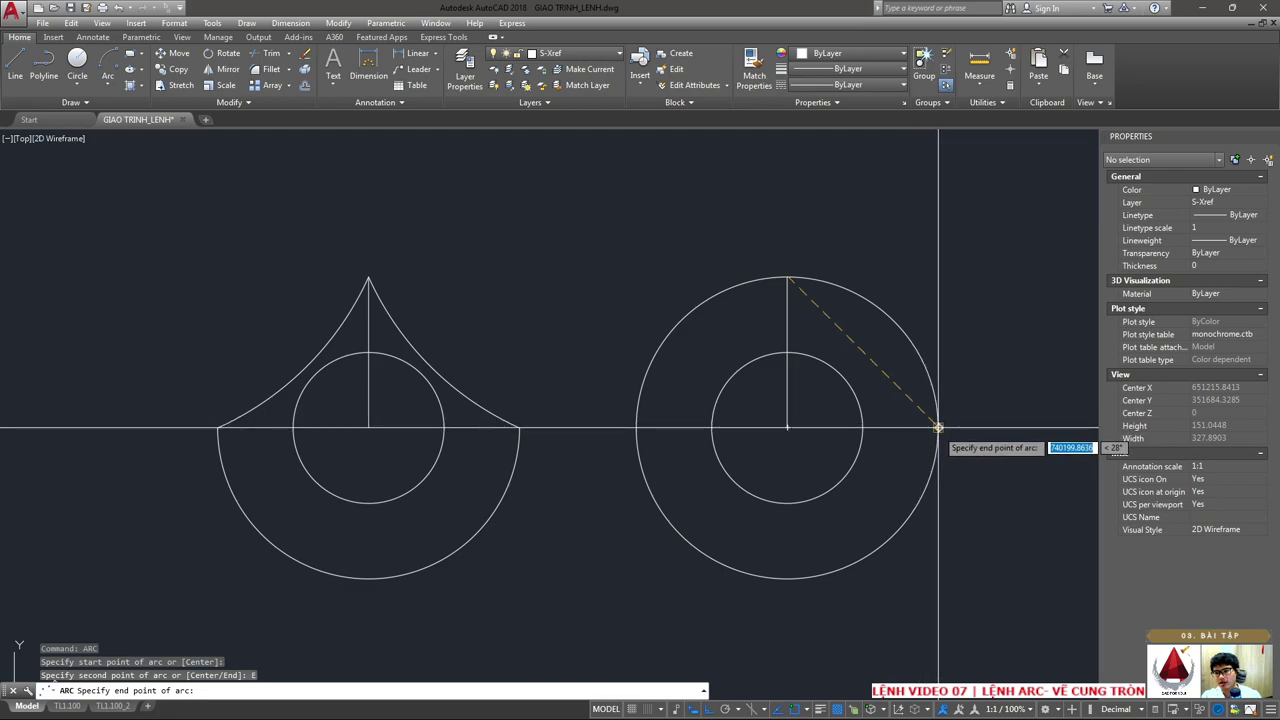
pyautogui.click(938, 427)
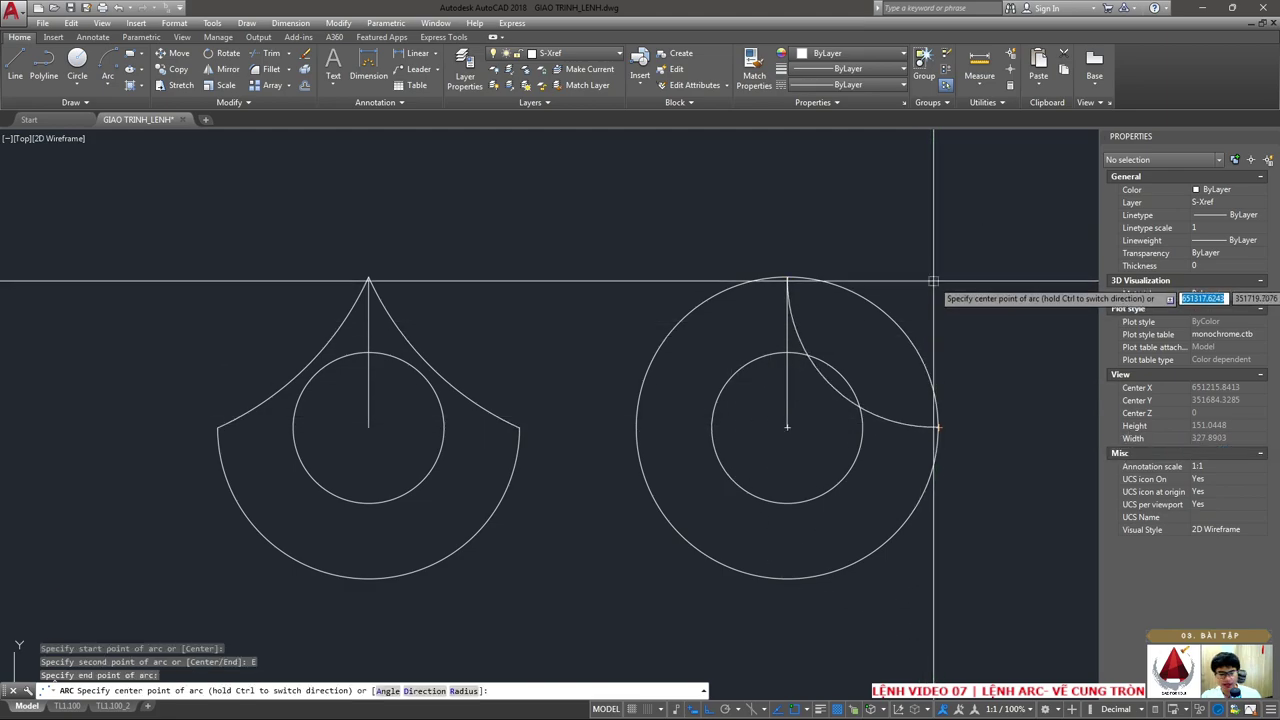
pyautogui.write('R')
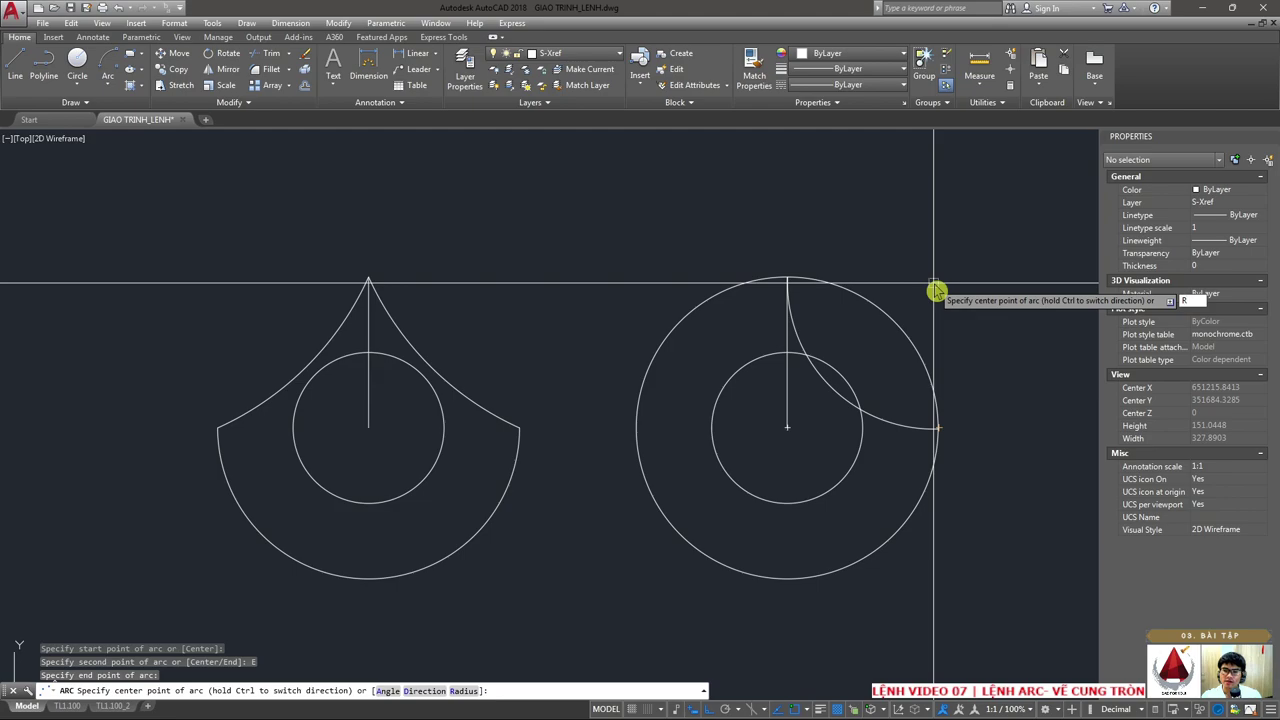
pyautogui.press('Return')
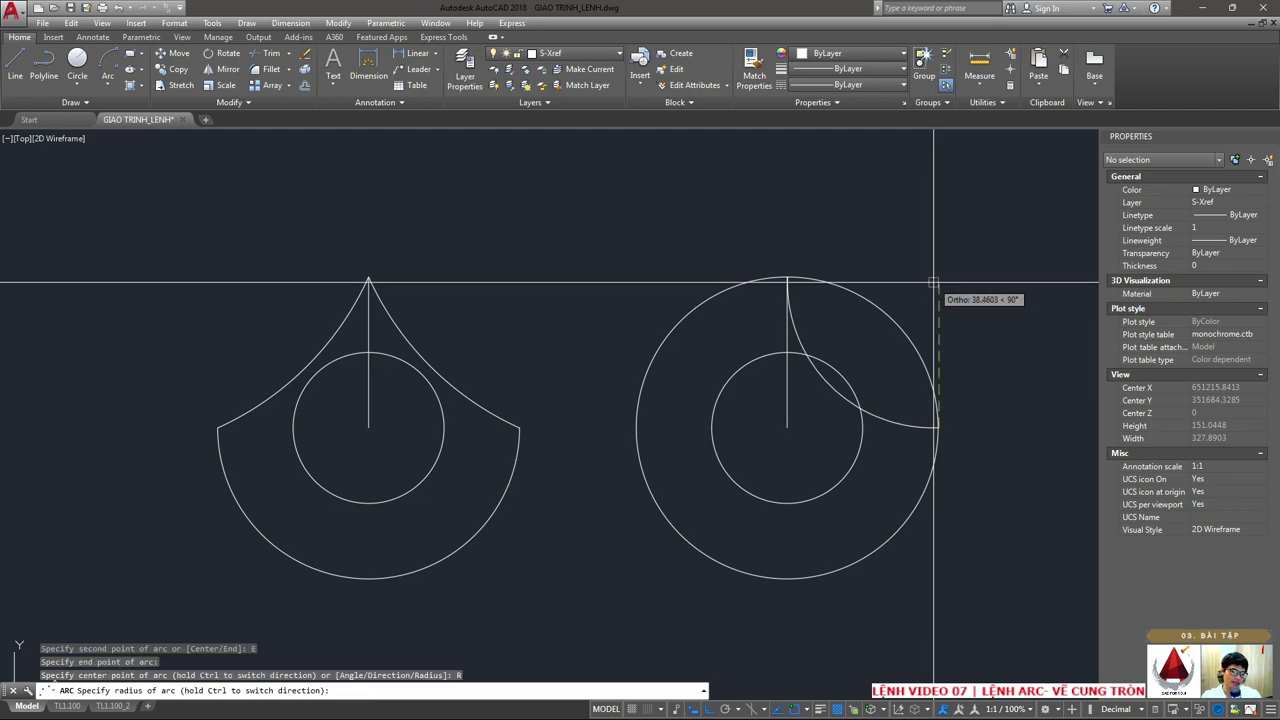
pyautogui.write('80')
pyautogui.press('Return')
pyautogui.press('Escape')
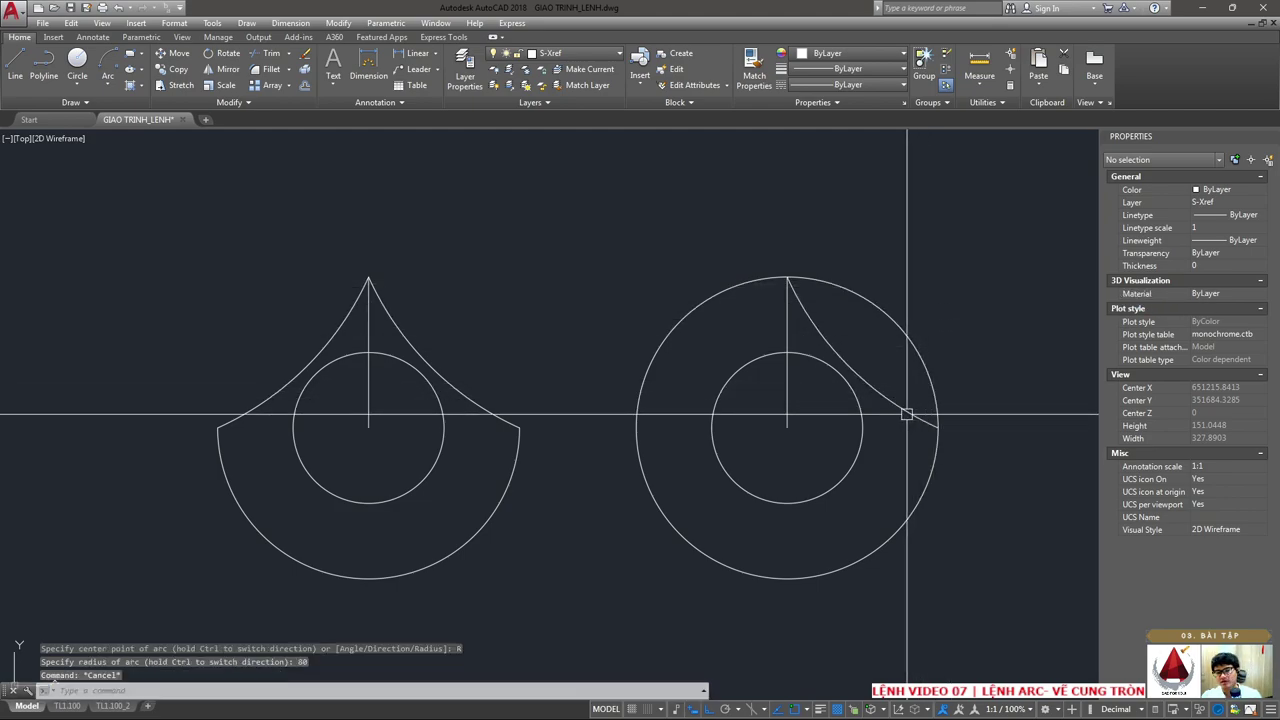
# - Mirror the radius-80 arc about the vertical centre line, keeping the original
pyautogui.write('mi')
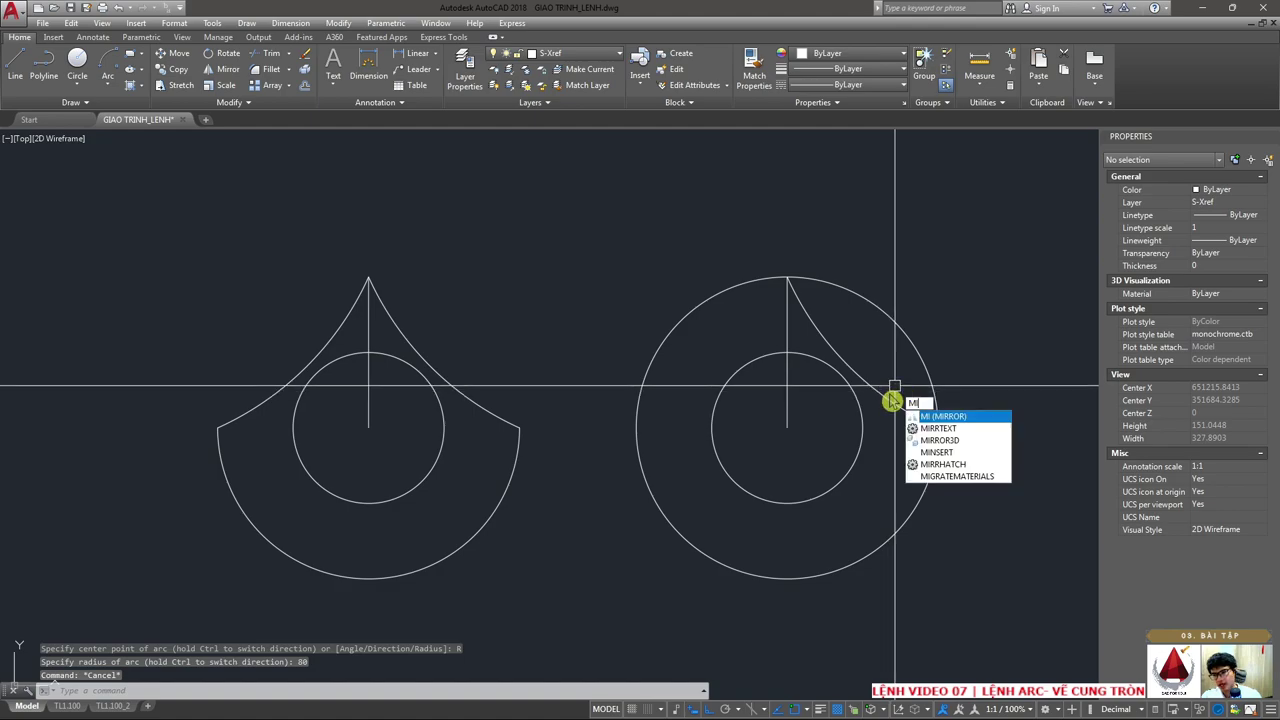
pyautogui.press('Return')
pyautogui.click(912, 405)
pyautogui.press('Return')
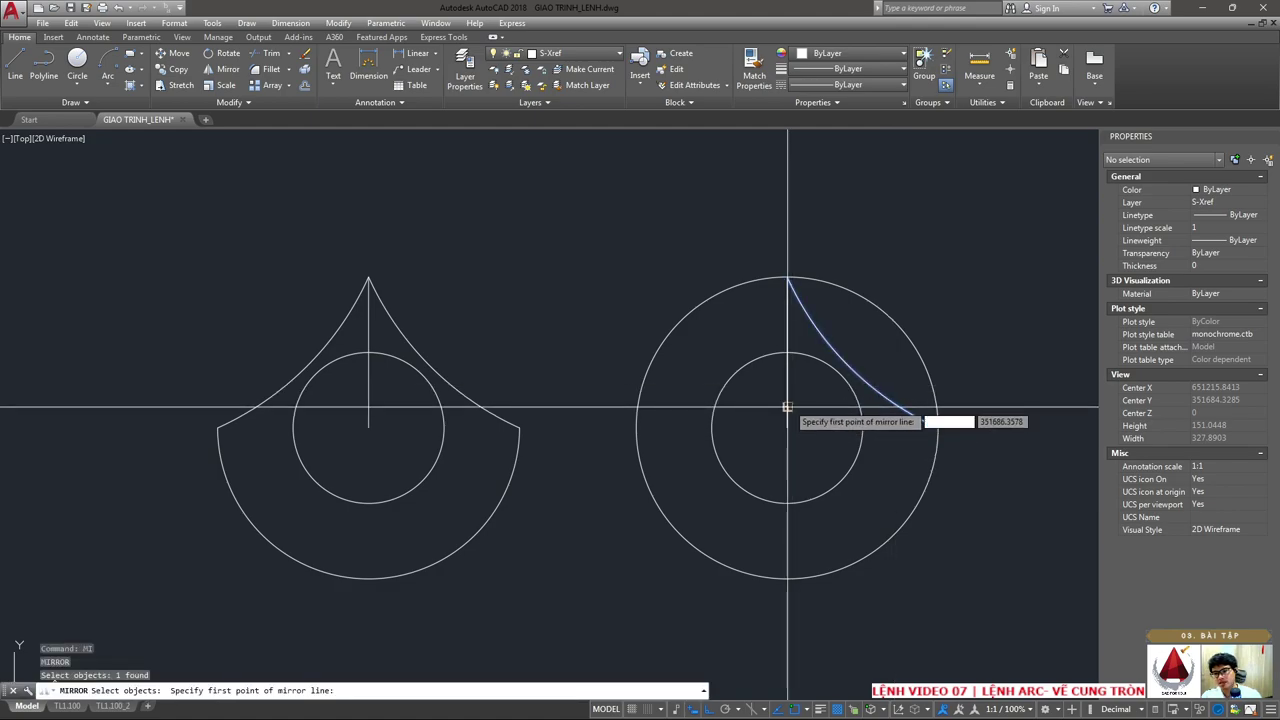
pyautogui.click(786, 400)
pyautogui.click(786, 383)
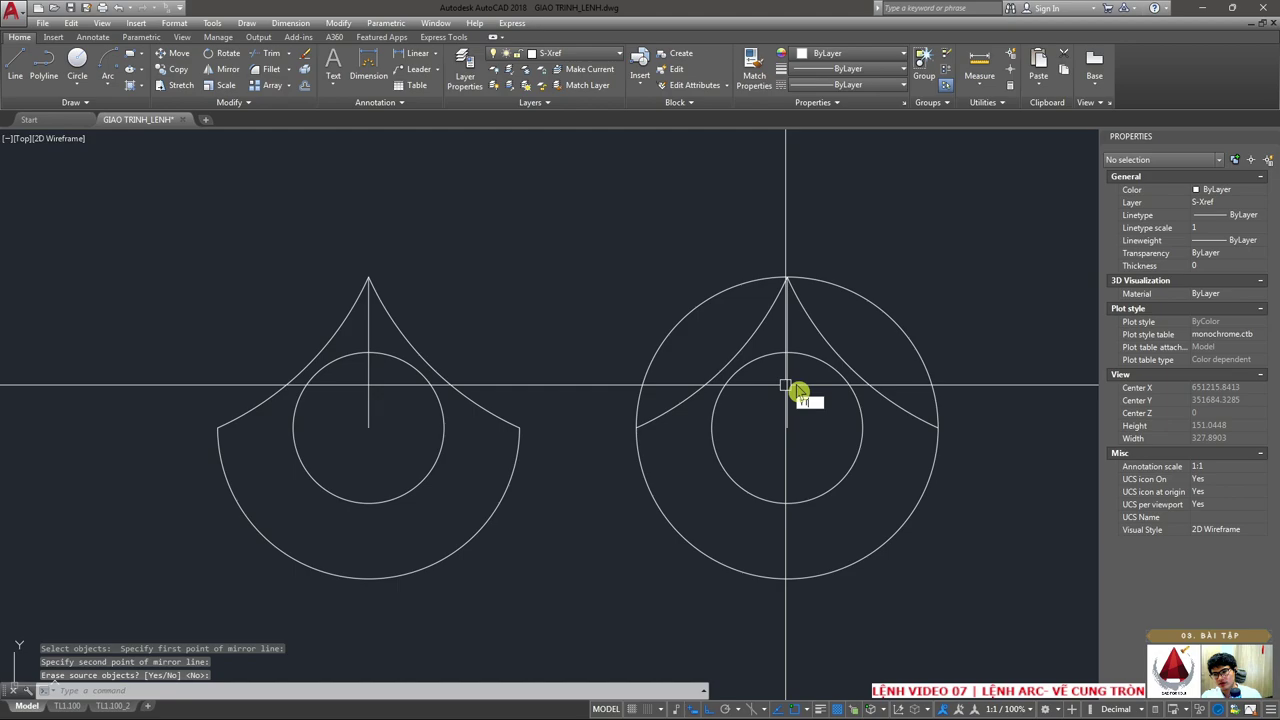
pyautogui.press('Return')
pyautogui.press('Escape')
pyautogui.write('TR')
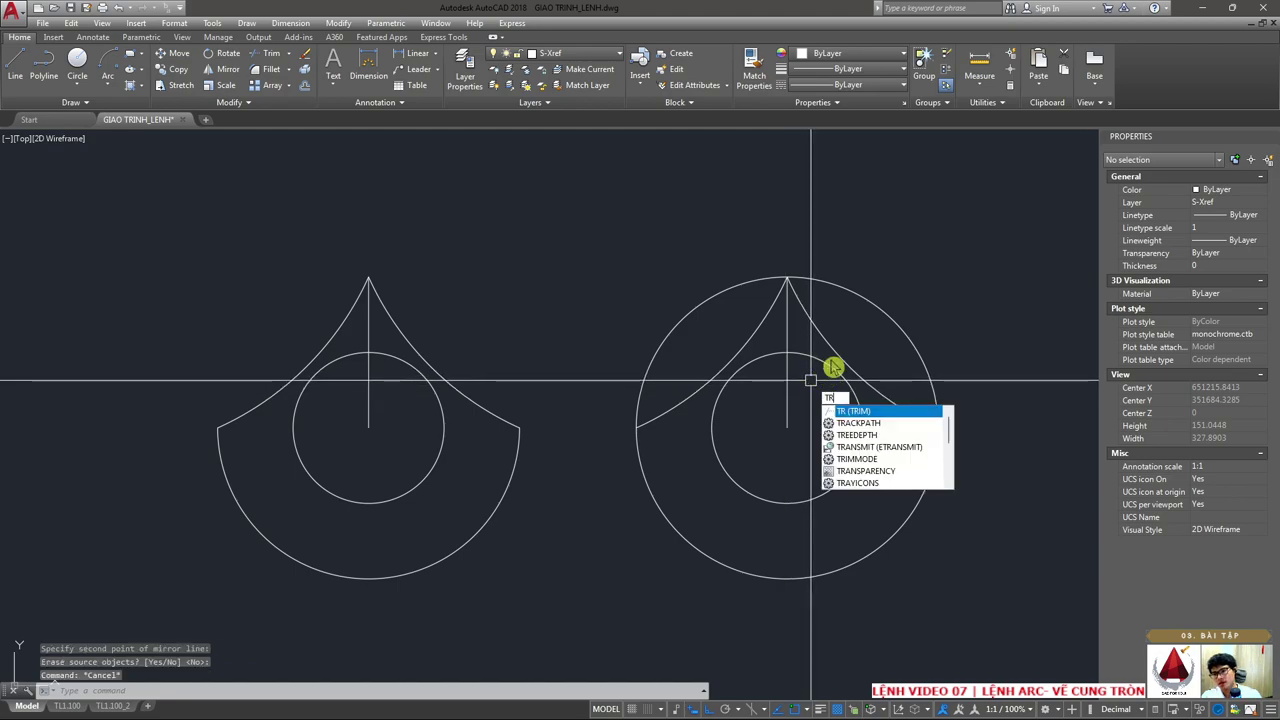
# - Trim the right figure's circle, using its two upper arcs as cutting edges
pyautogui.press('Return')
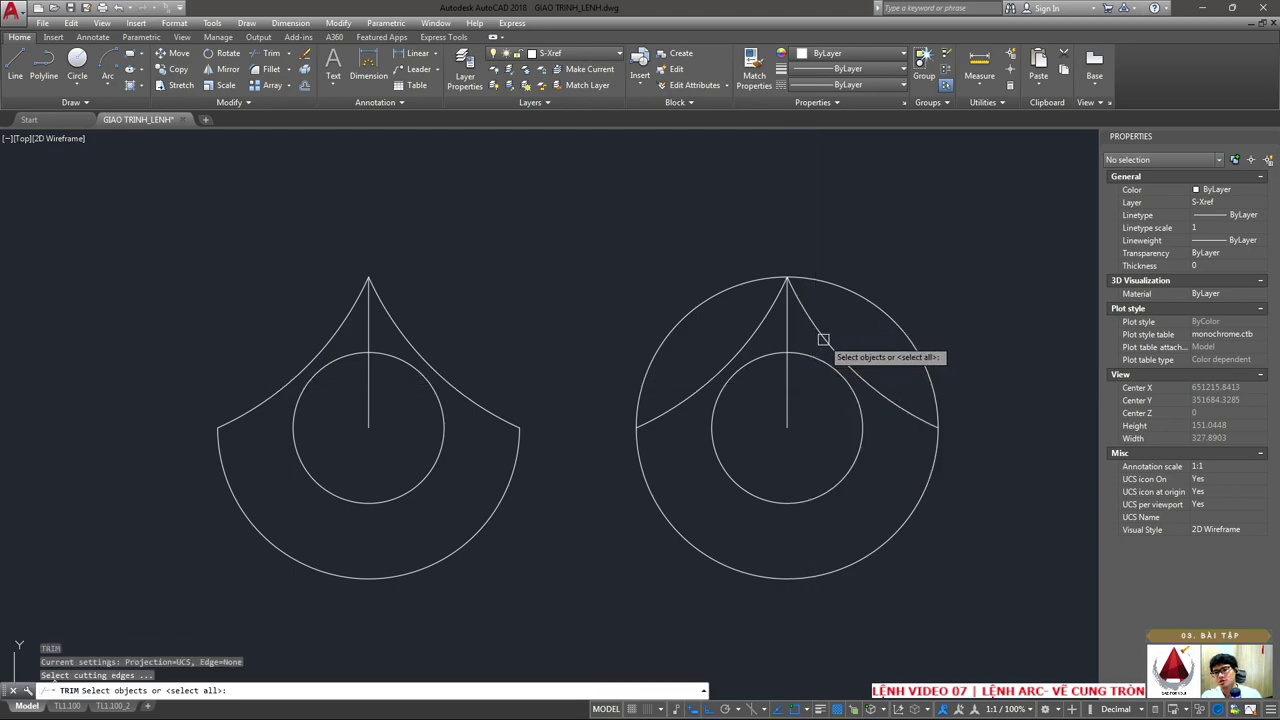
pyautogui.click(820, 331)
pyautogui.click(755, 327)
pyautogui.press('Return')
pyautogui.press('Escape')
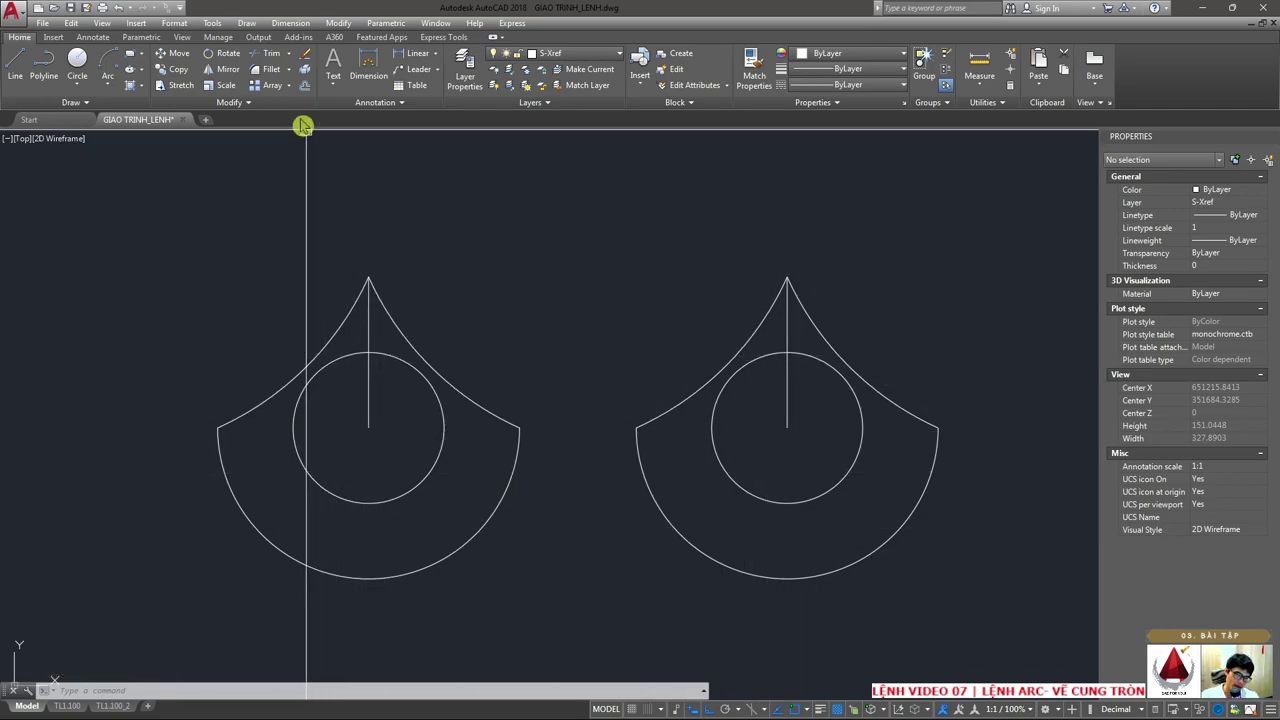
# - Capture exercise figure b/ from the arc exercises slide as a screen snip
pyautogui.click(200, 705)
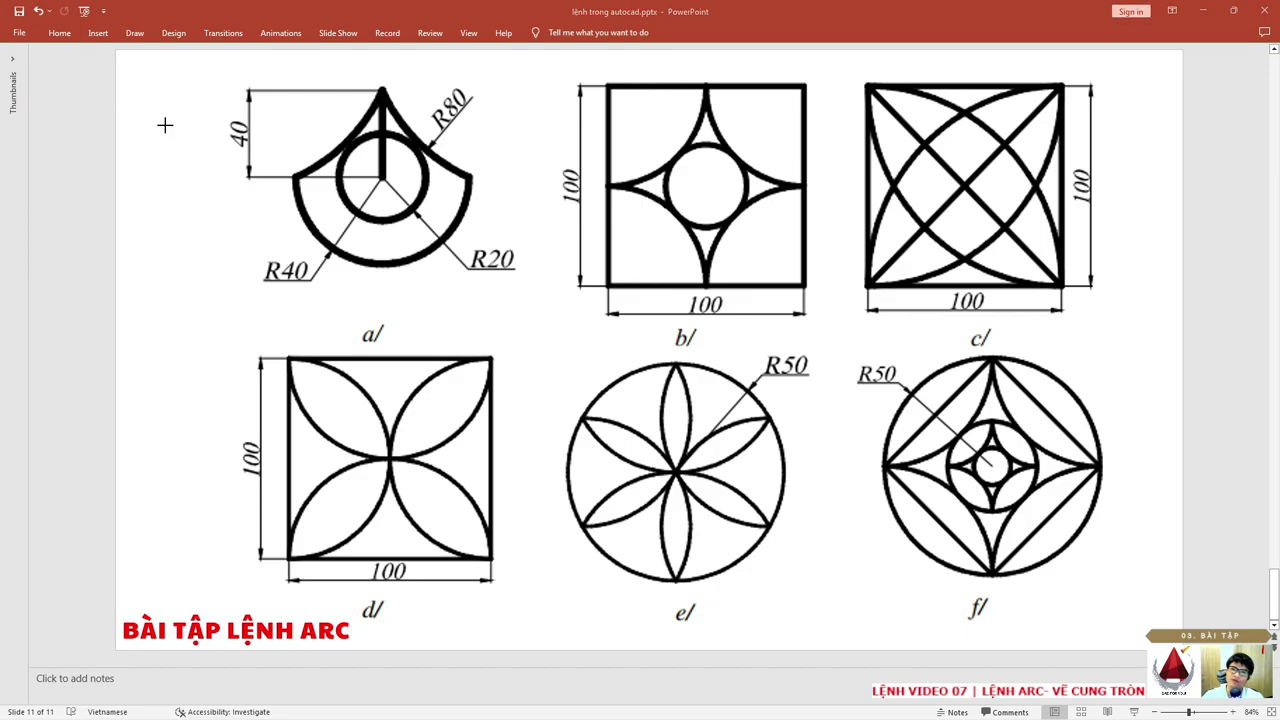
pyautogui.press('super+shift+s')
pyautogui.moveTo(530, 57)
pyautogui.mouseDown()
pyautogui.moveTo(831, 274)
pyautogui.moveTo(848, 351)
pyautogui.mouseUp()
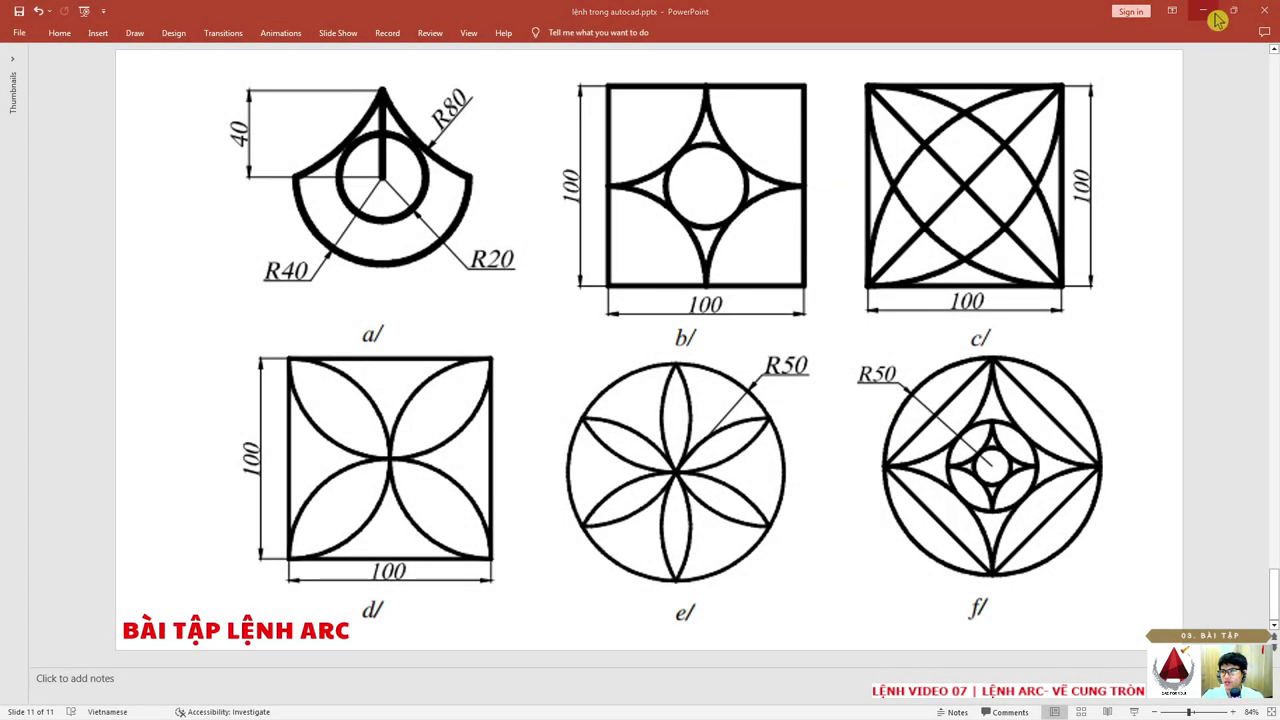
pyautogui.click(1203, 11)
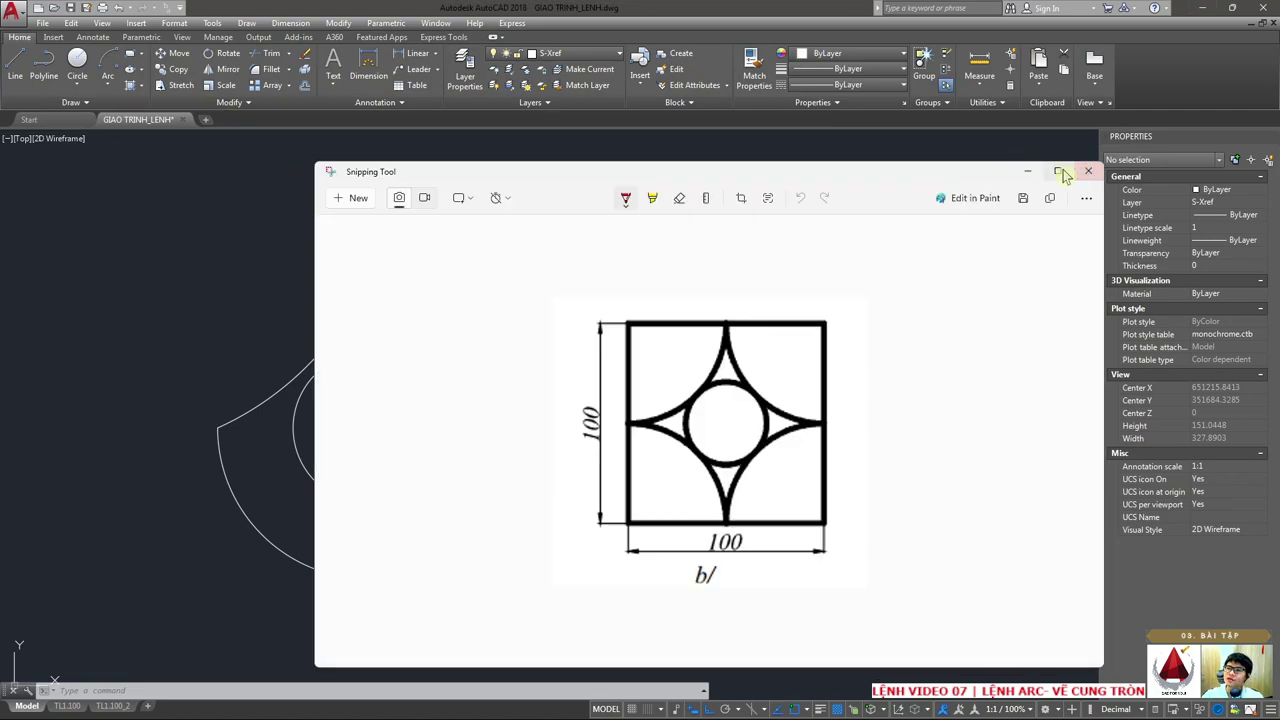
# - Open the captured figure b/ snip full screen in Snipping Tool
pyautogui.click(1062, 166)
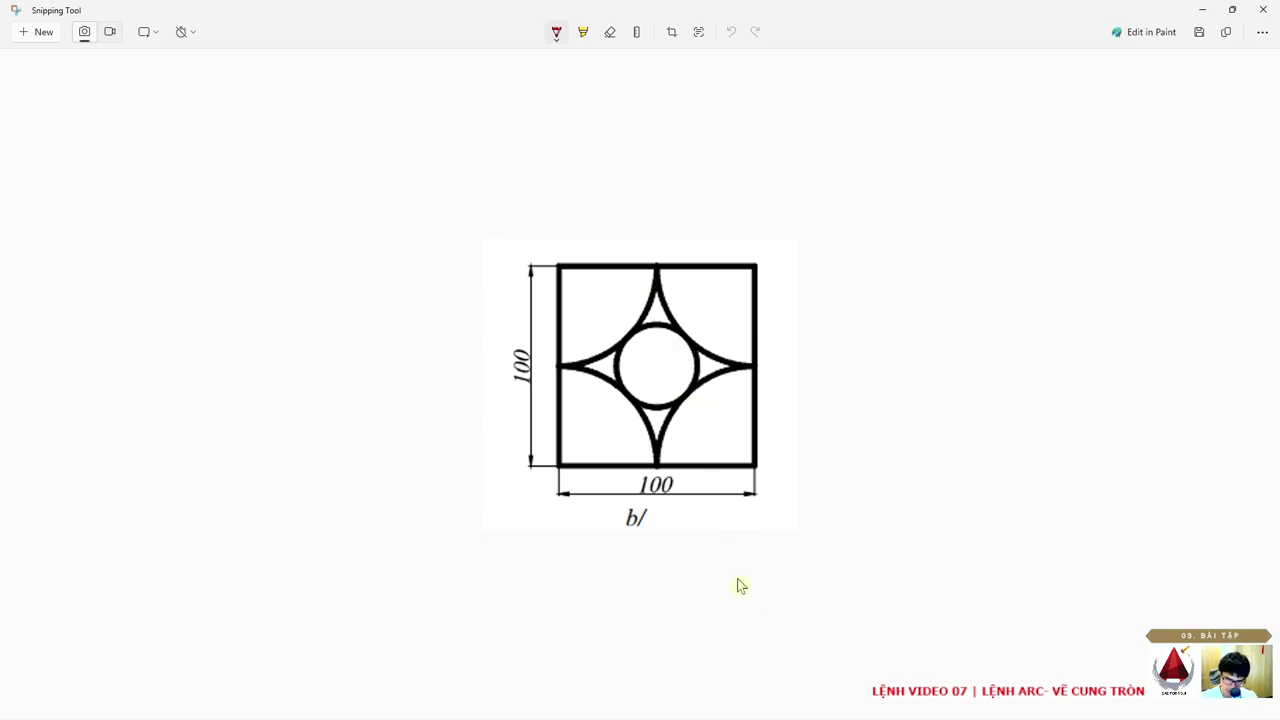
# - Trace figure b/'s arcs in red and circle its top-right corner and inner circle
pyautogui.moveTo(659, 268)
pyautogui.mouseDown()
pyautogui.moveTo(749, 366)
pyautogui.moveTo(686, 411)
pyautogui.mouseUp()
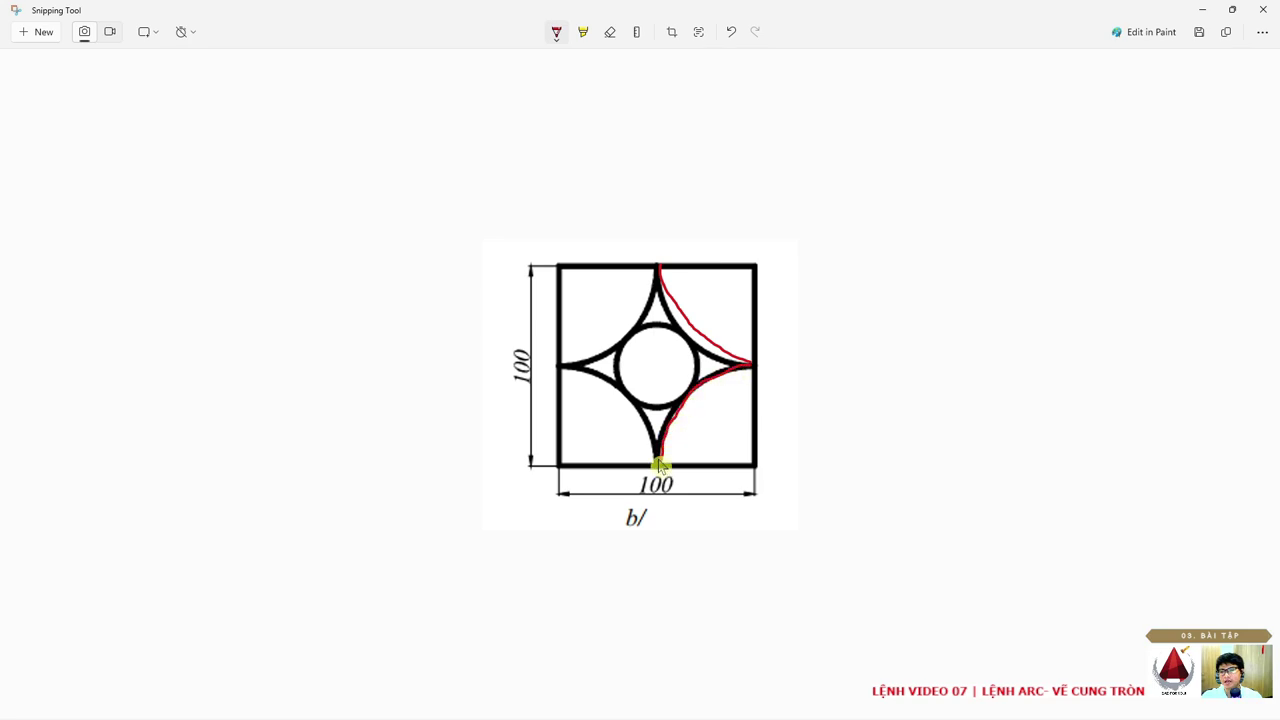
pyautogui.moveTo(660, 465)
pyautogui.mouseDown()
pyautogui.moveTo(629, 403)
pyautogui.moveTo(576, 376)
pyautogui.mouseUp()
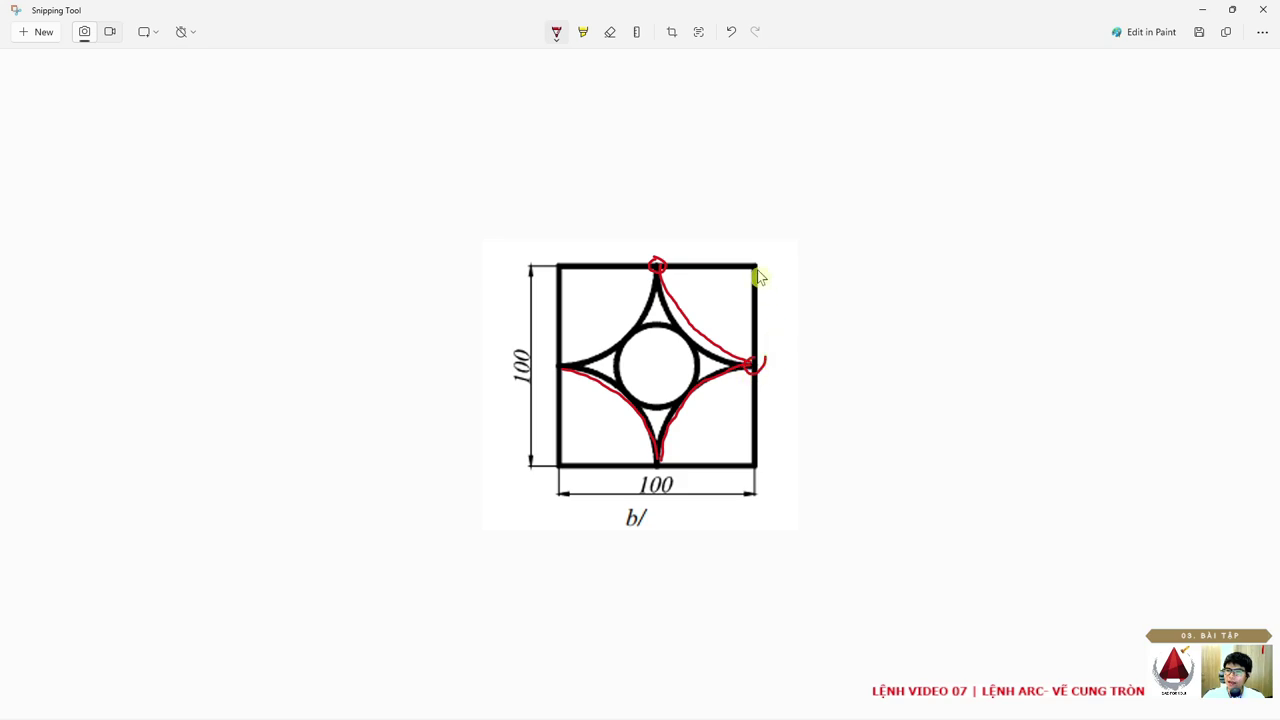
pyautogui.moveTo(754, 261); pyautogui.dragTo(746, 288)
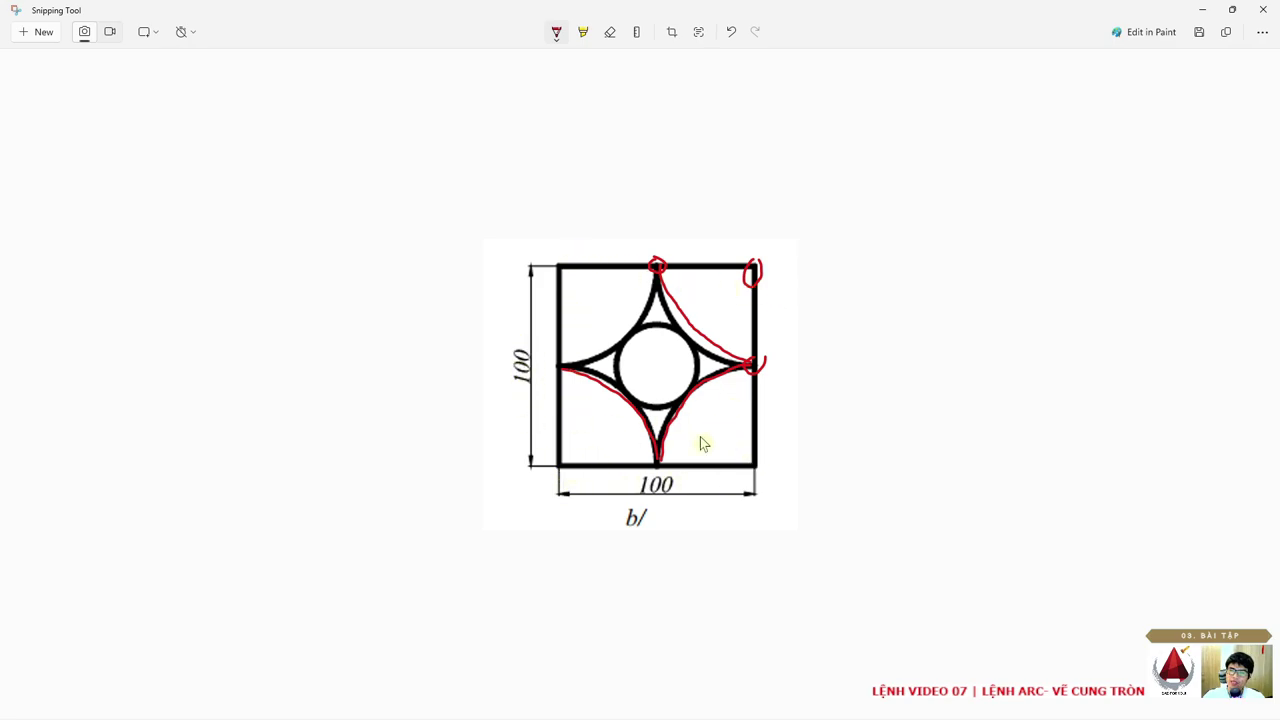
pyautogui.moveTo(659, 277)
pyautogui.mouseDown()
pyautogui.moveTo(700, 366)
pyautogui.moveTo(742, 368)
pyautogui.mouseUp()
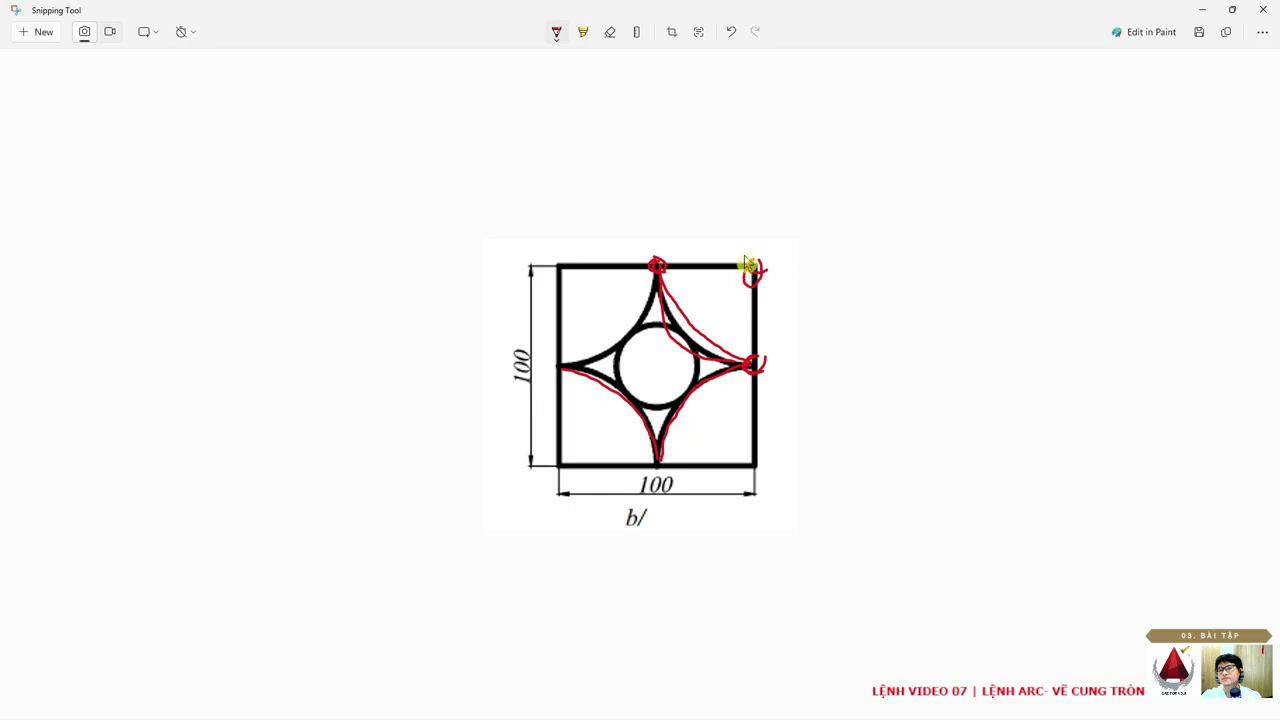
pyautogui.moveTo(660, 330)
pyautogui.mouseDown()
pyautogui.moveTo(634, 406)
pyautogui.moveTo(694, 394)
pyautogui.moveTo(624, 355)
pyautogui.mouseUp()
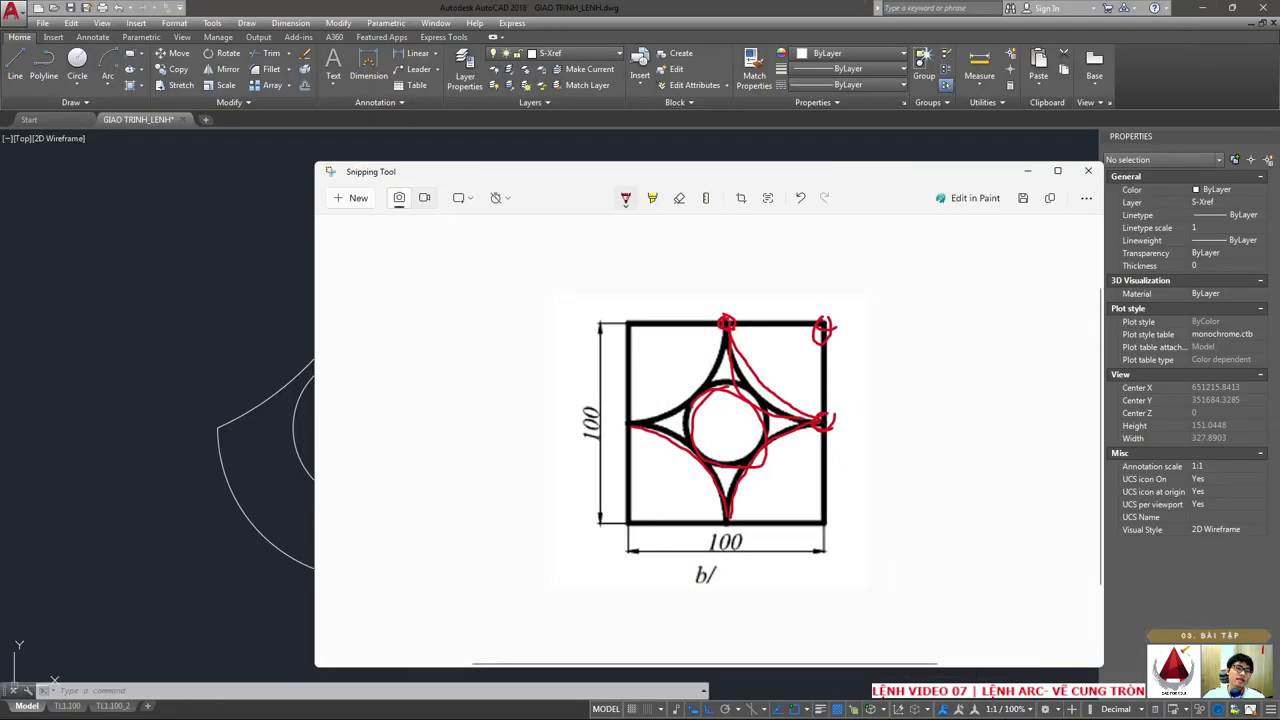
# - Draw a 100 by 100 square with REC, entering 100,100 for the opposite corner
pyautogui.click(1058, 168)
pyautogui.scroll(-1, 626, 354)
pyautogui.scroll(-1, 663, 371)
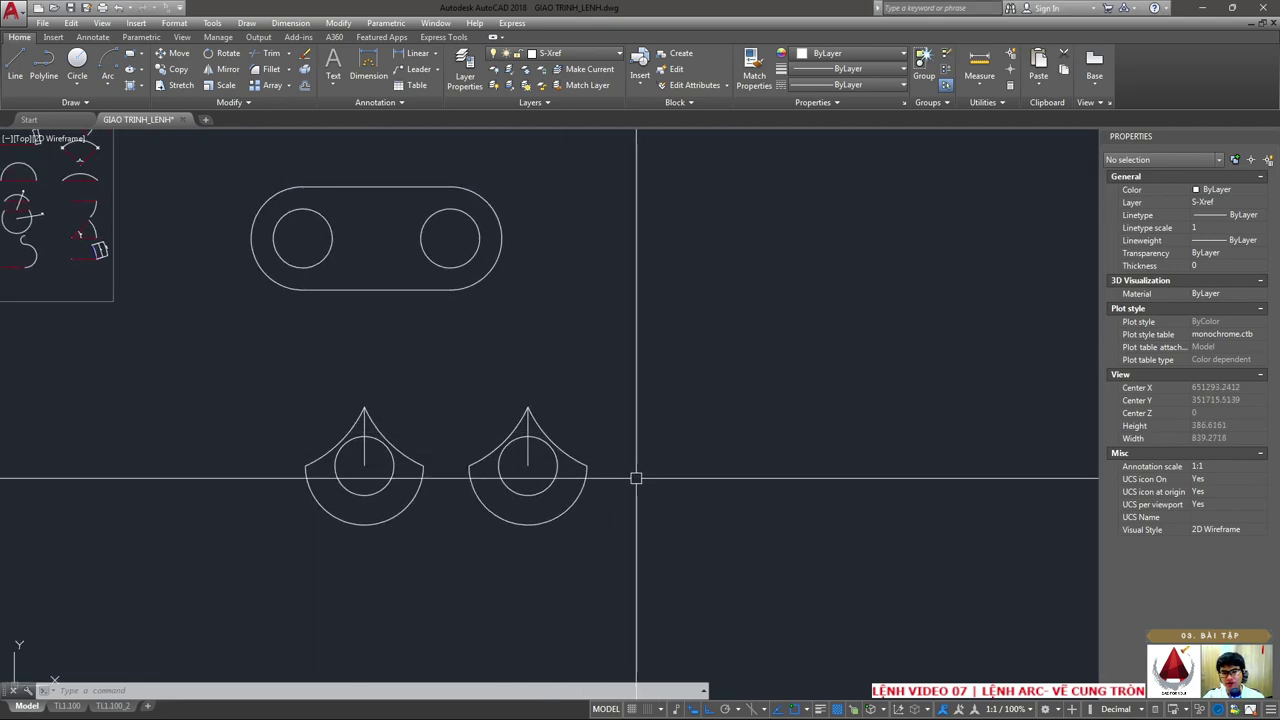
pyautogui.scroll(-1, 634, 477)
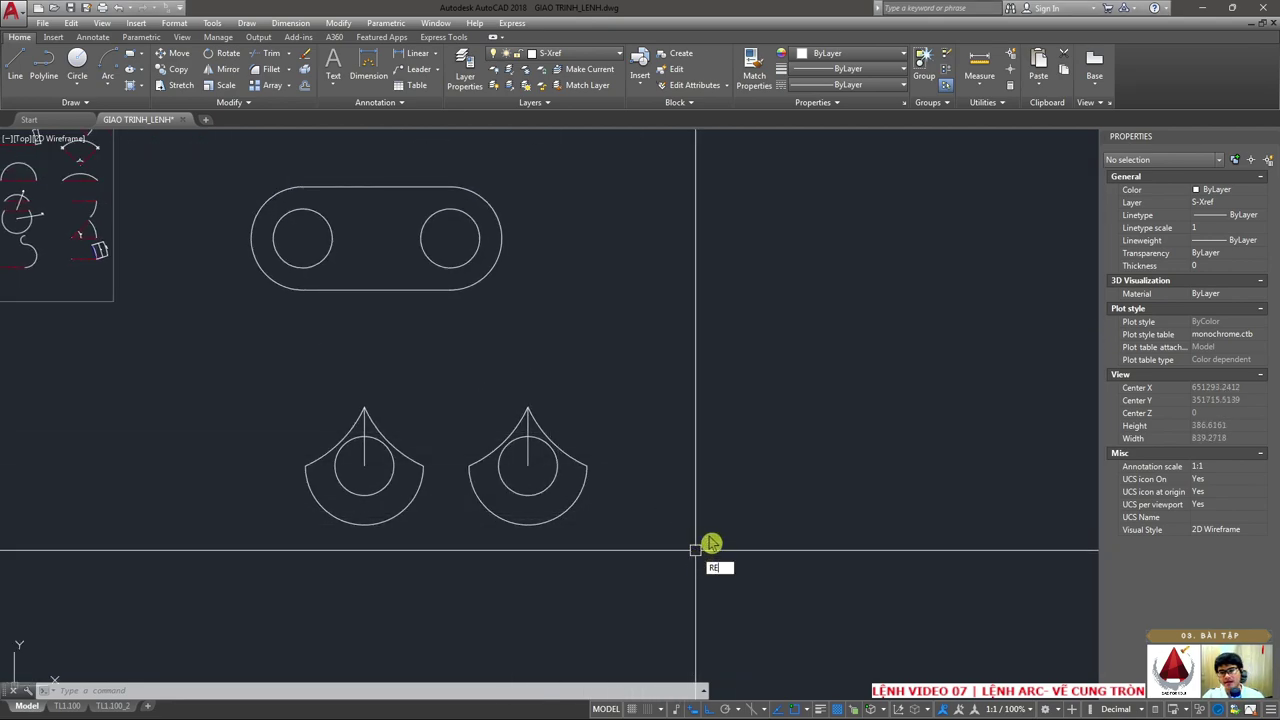
pyautogui.write('REC')
pyautogui.press('Return')
pyautogui.click(669, 421)
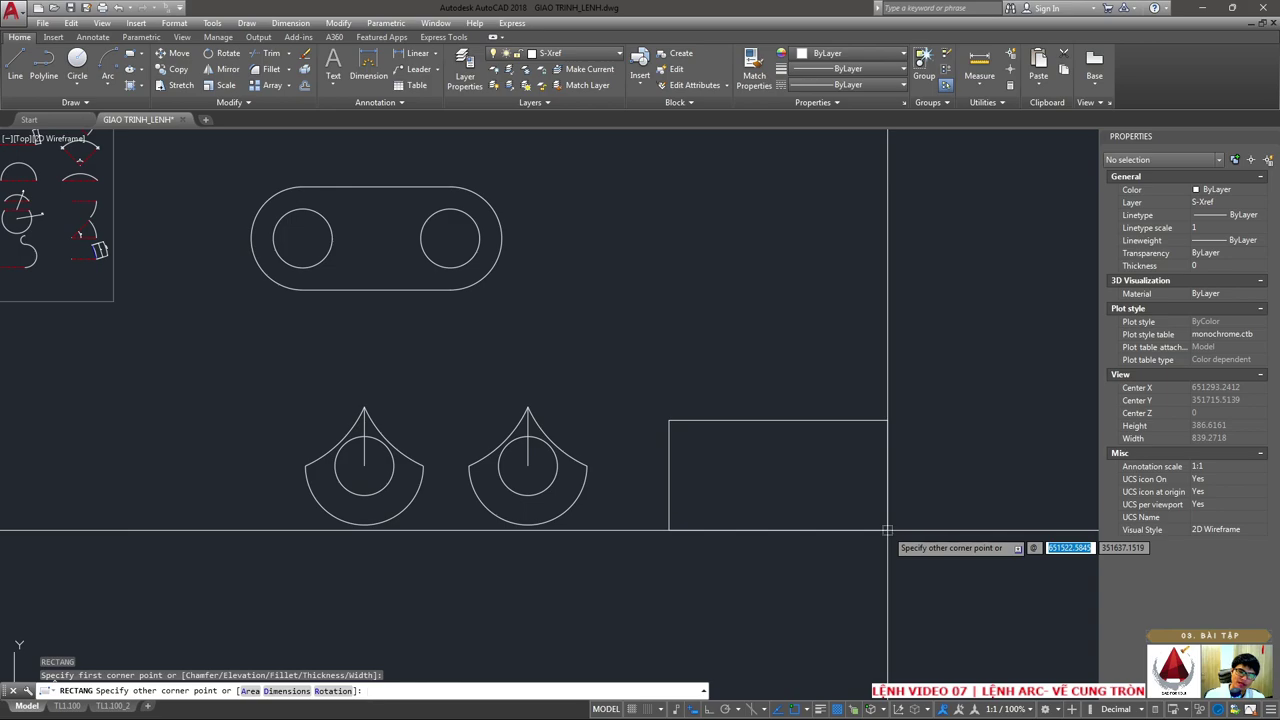
pyautogui.write('1')
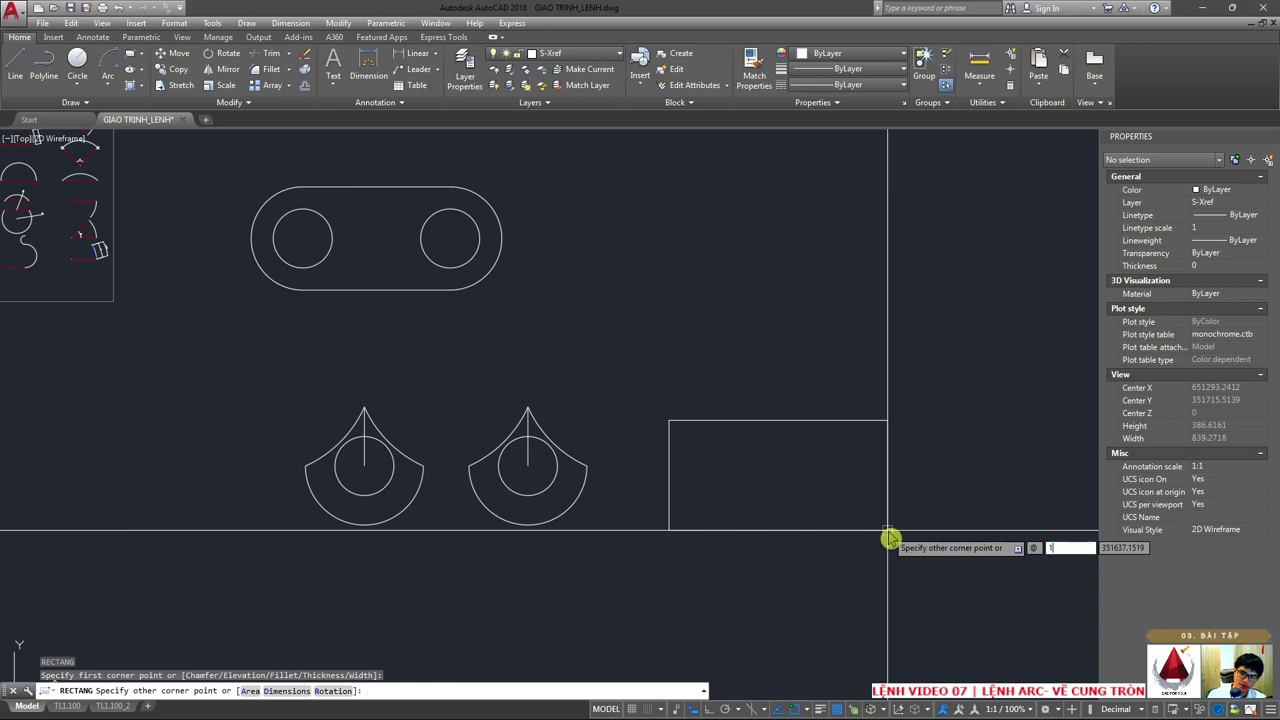
pyautogui.write('00,100')
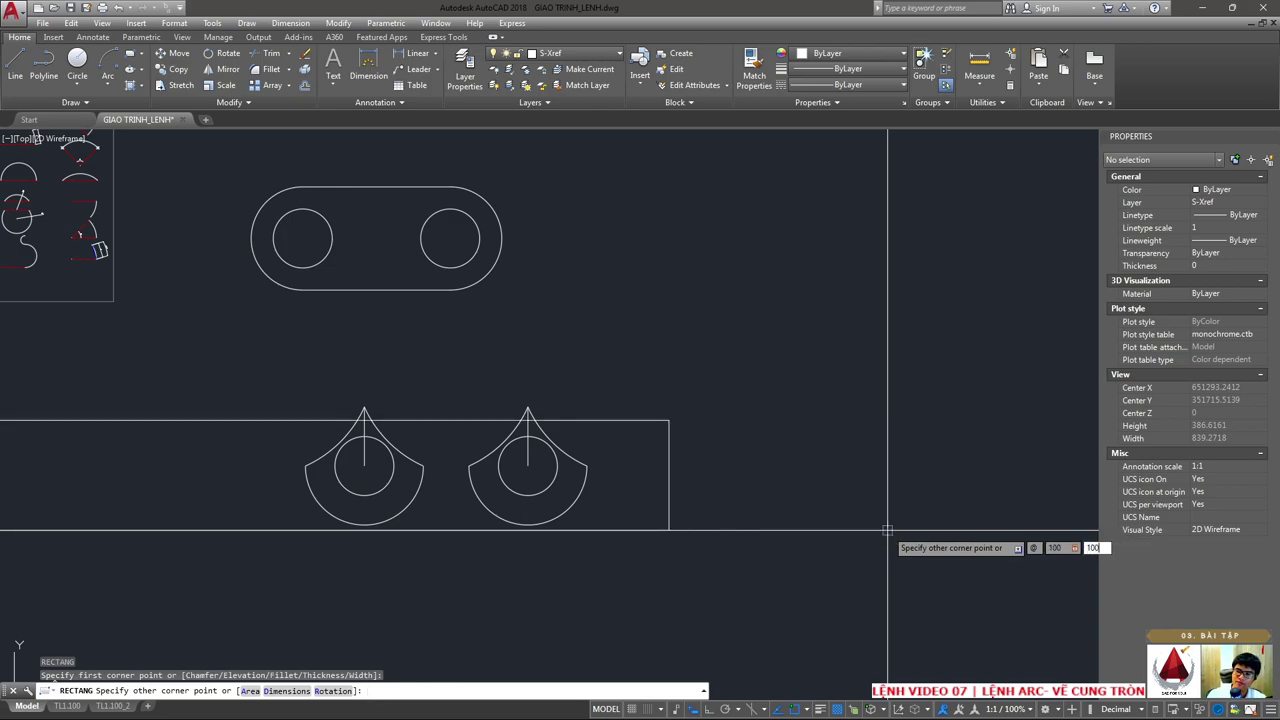
pyautogui.press('Return')
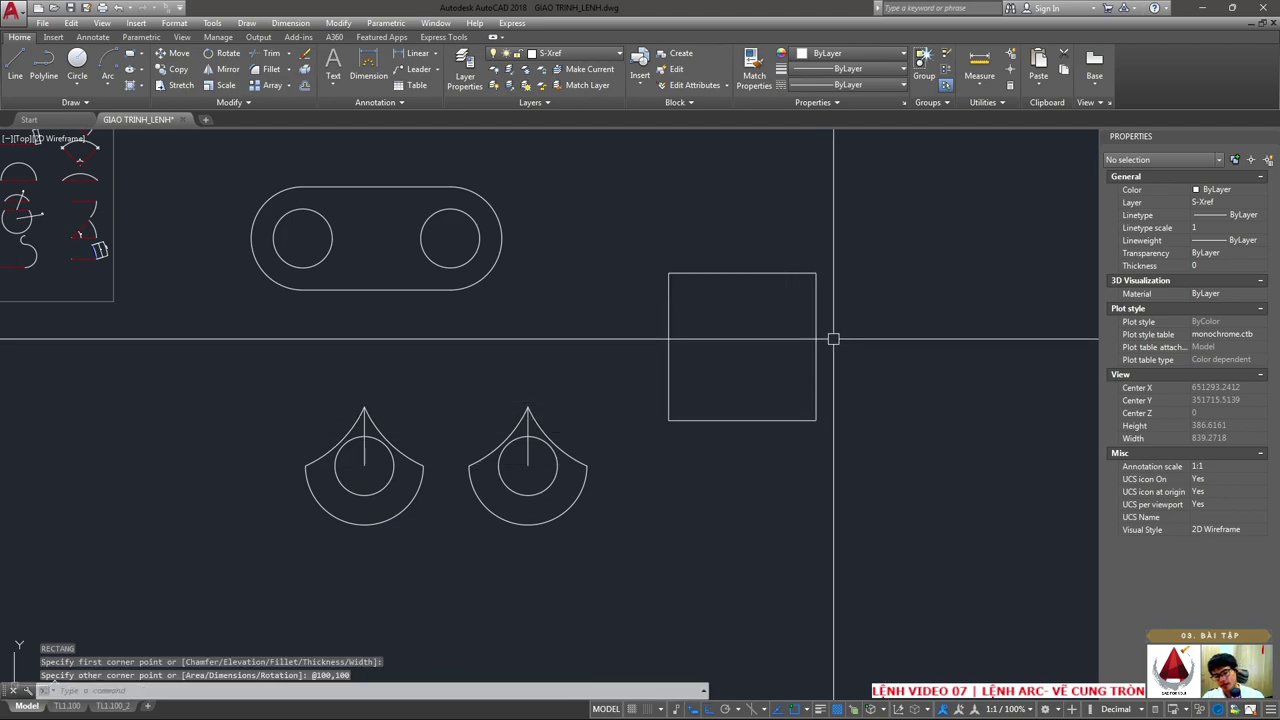
# - Move the square to sit beside the two finished arc figures
pyautogui.write('m')
pyautogui.press('Return')
pyautogui.click(868, 366)
pyautogui.click(790, 348)
pyautogui.press('Return')
pyautogui.click(832, 326)
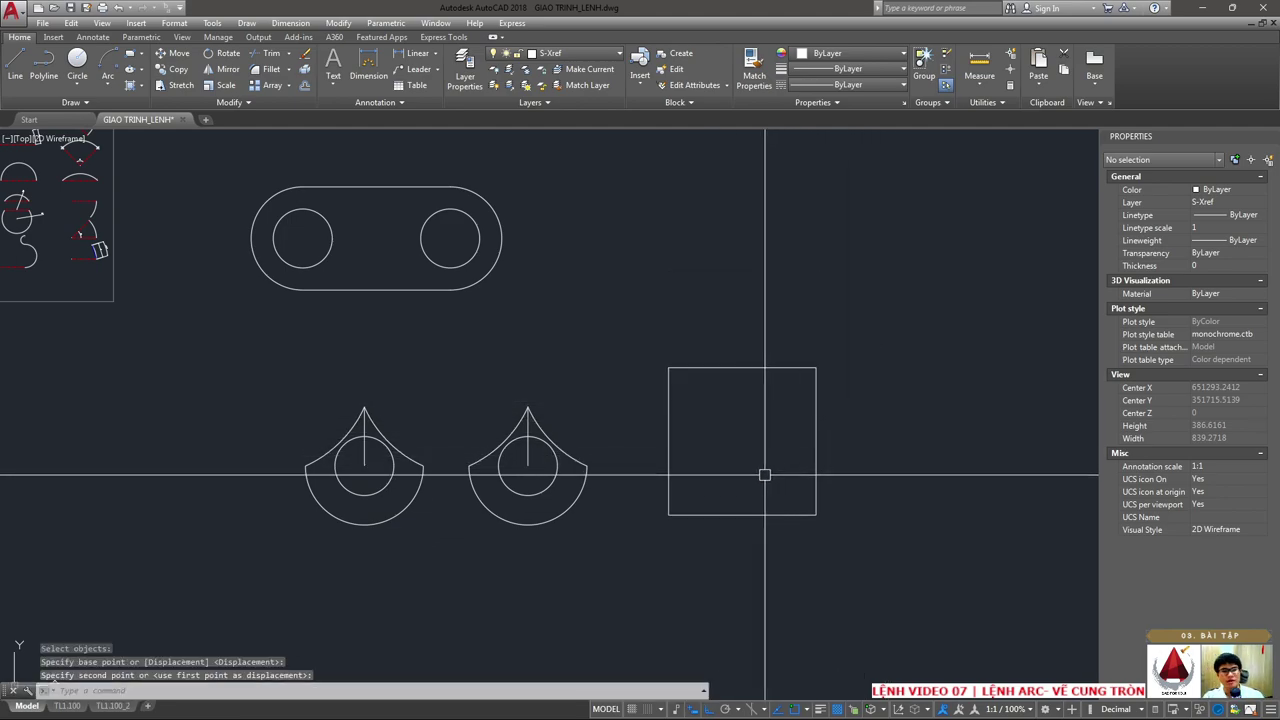
pyautogui.scroll(2, 751, 475)
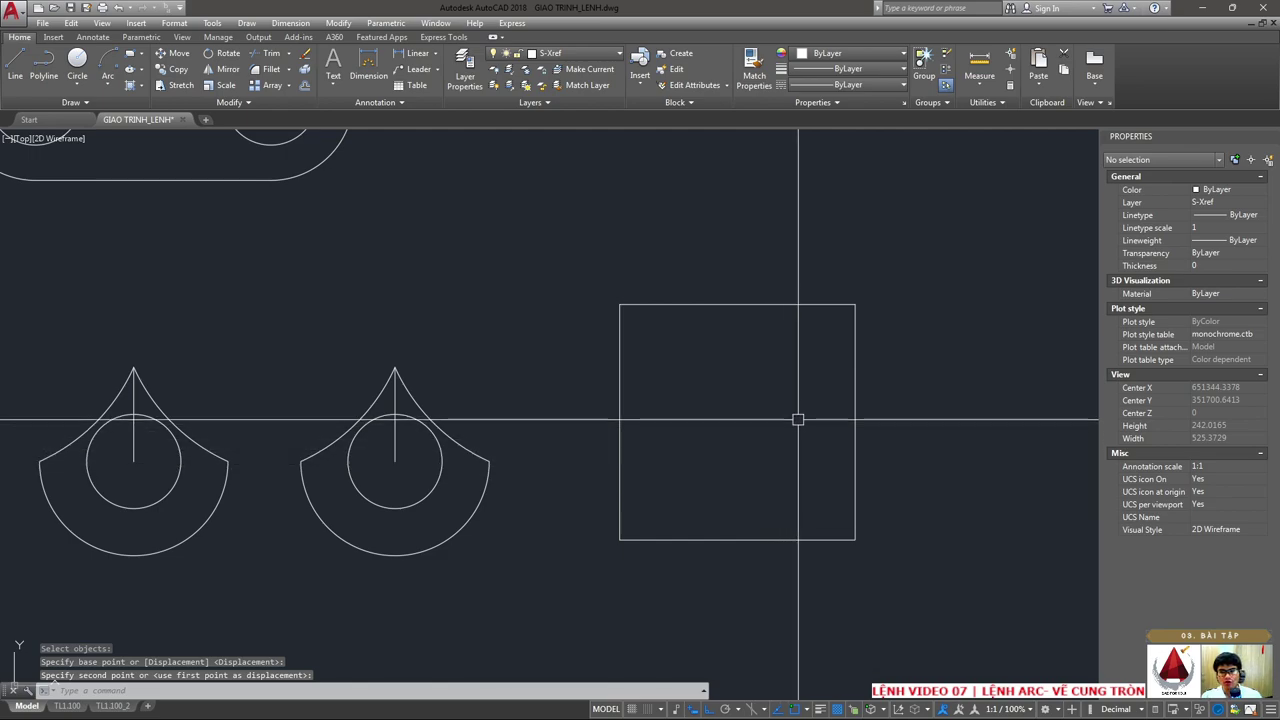
pyautogui.click(712, 297)
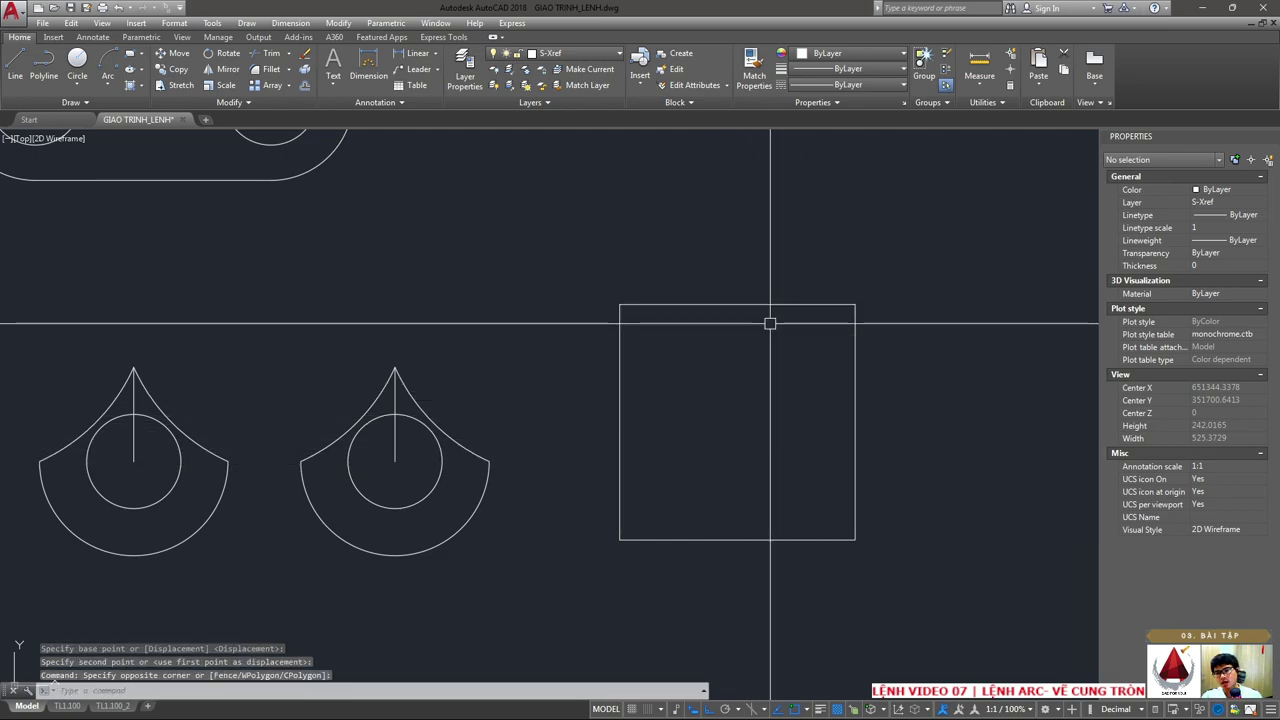
pyautogui.click(834, 296)
pyautogui.press('Escape')
pyautogui.write('ARC')
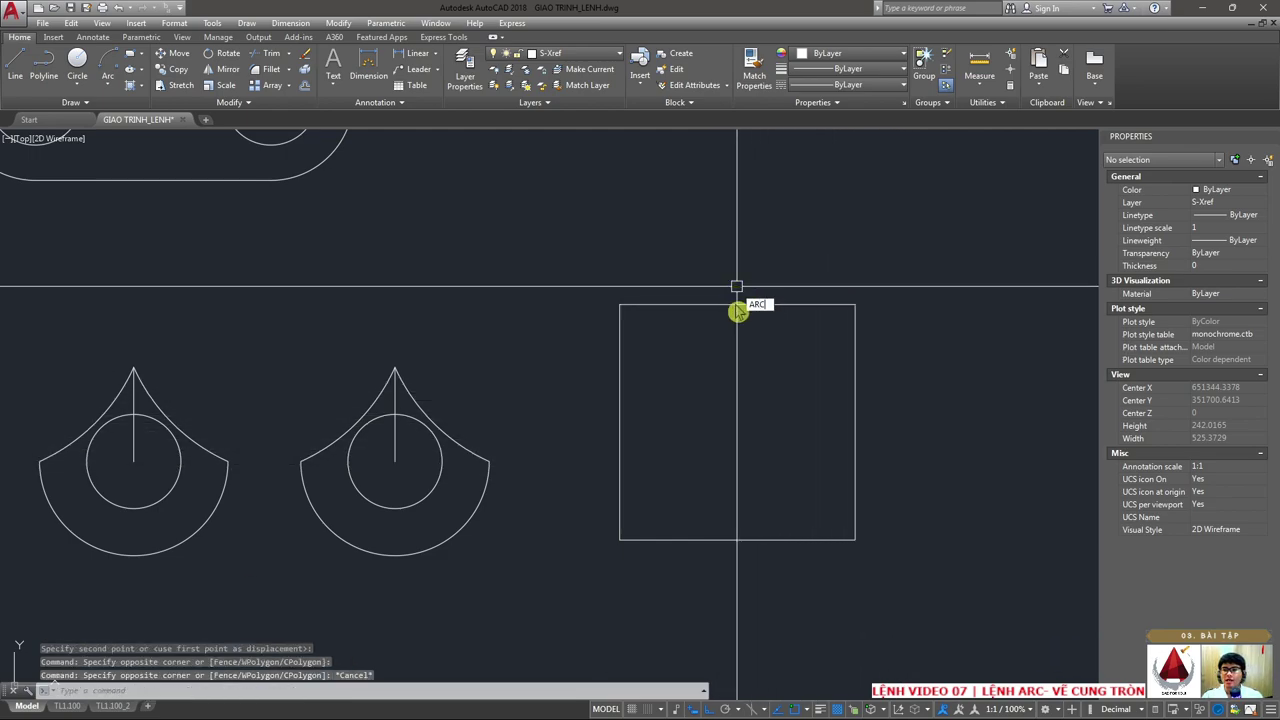
# - Draw an arc from the square's top midpoint, centred on the top-right corner, to the right midpoint
pyautogui.write('a')
pyautogui.press('Return')
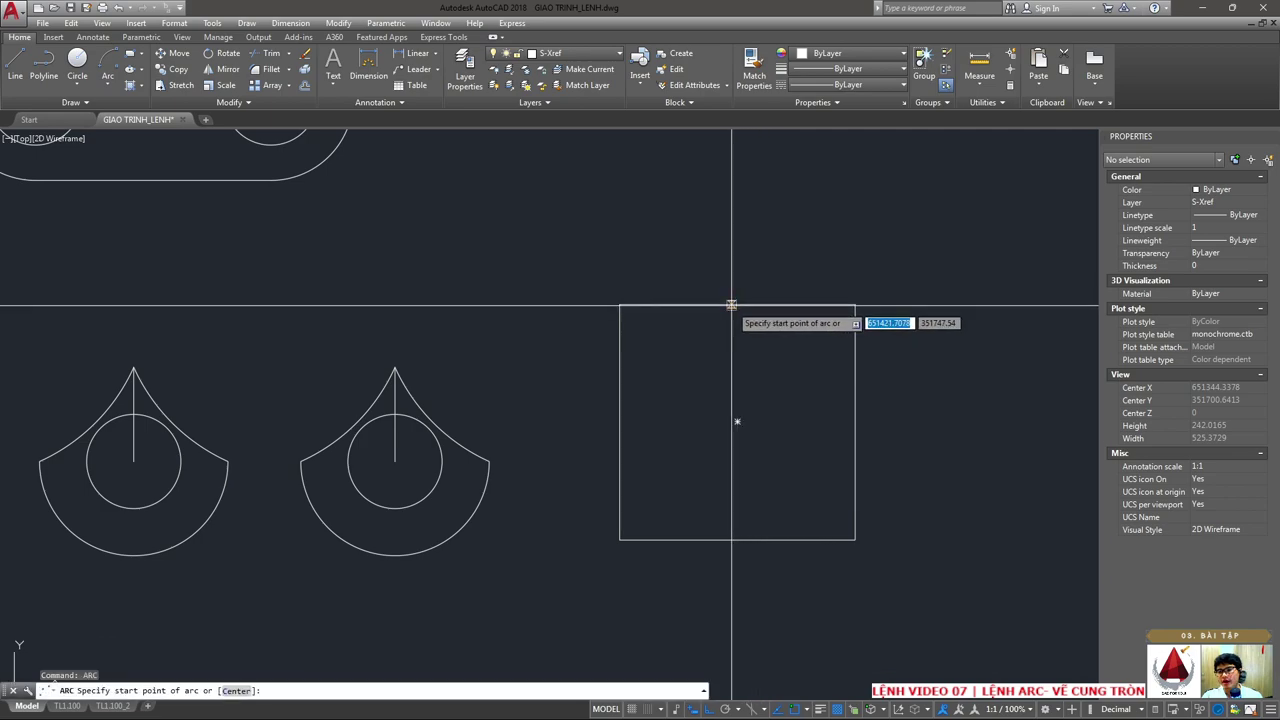
pyautogui.click(737, 305)
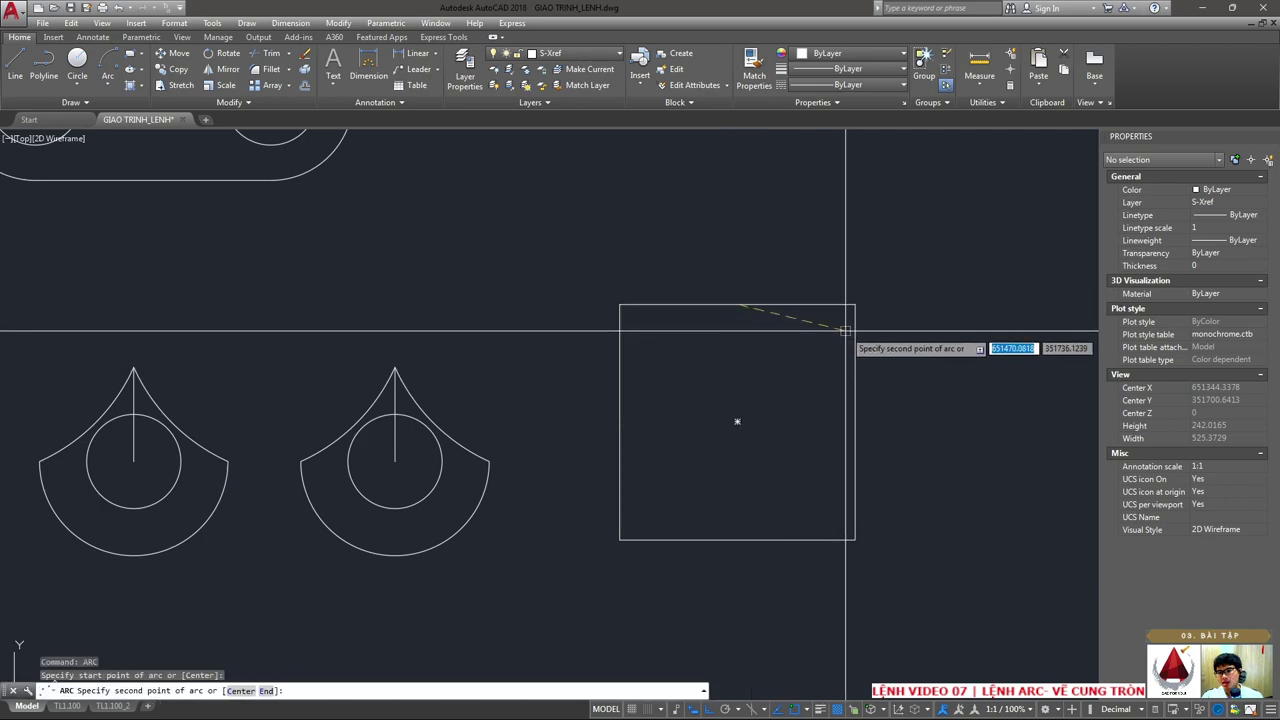
pyautogui.write('c')
pyautogui.press('Return')
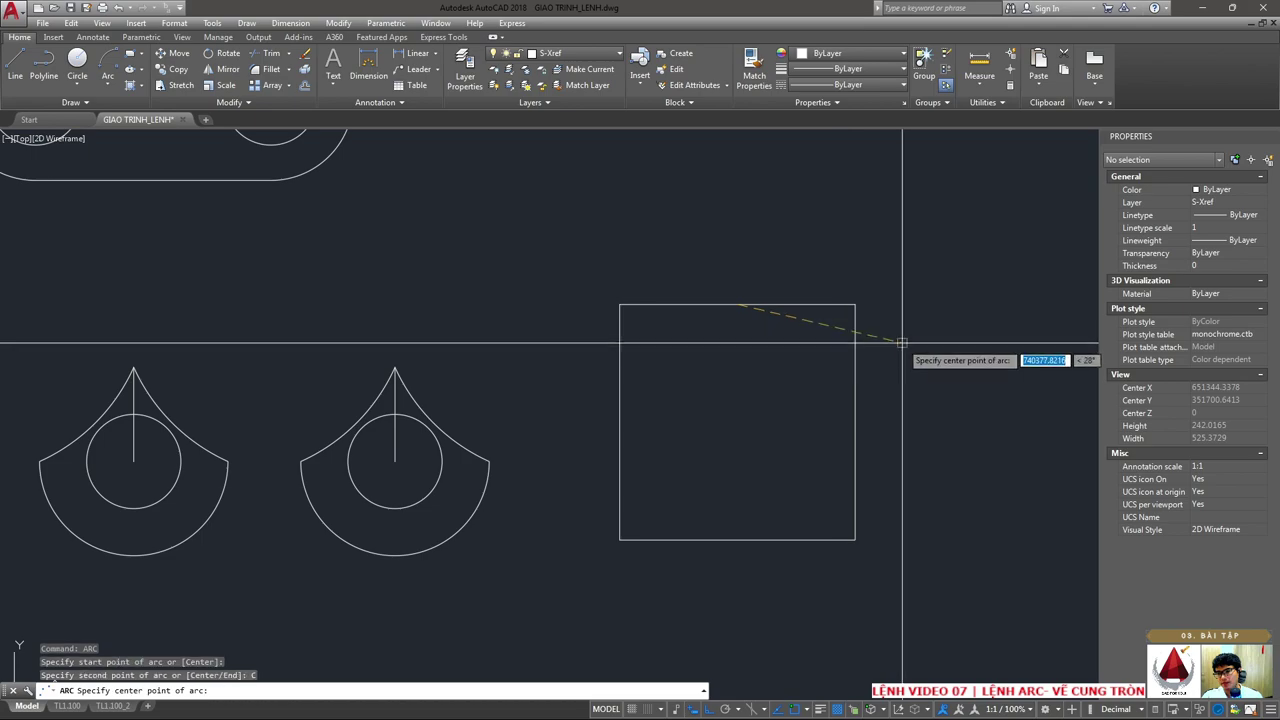
pyautogui.click(855, 305)
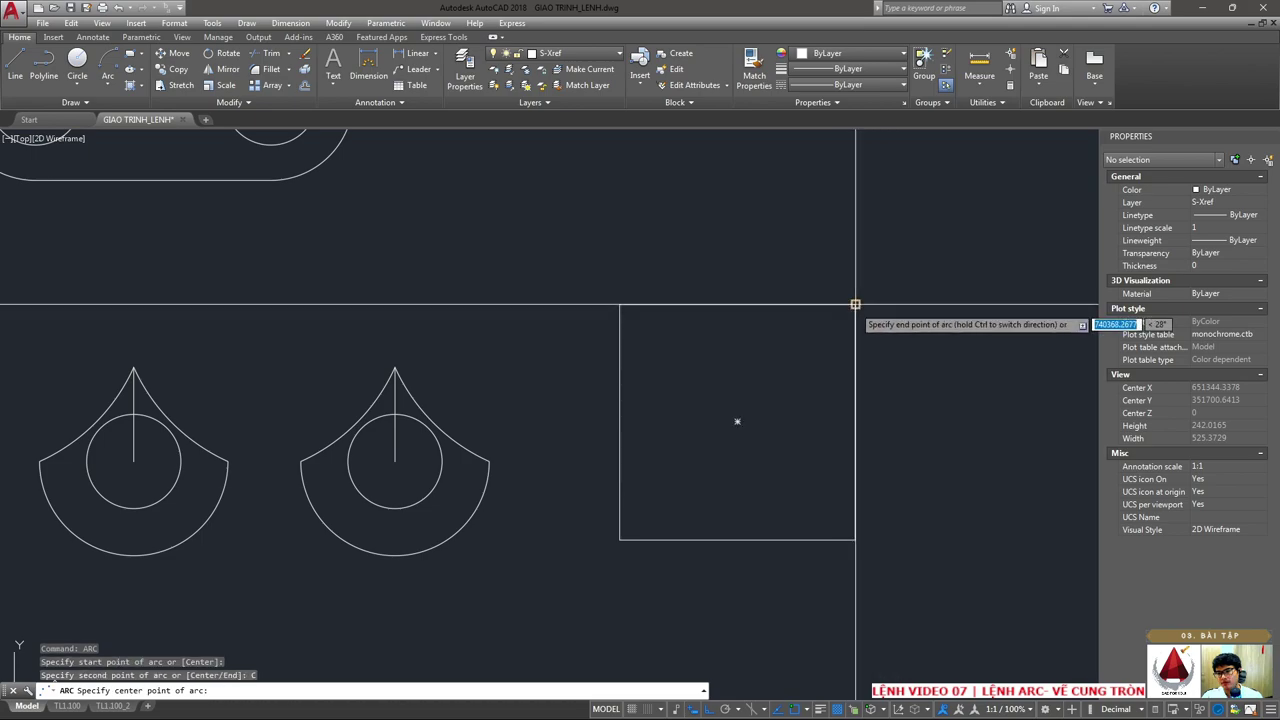
pyautogui.click(856, 424)
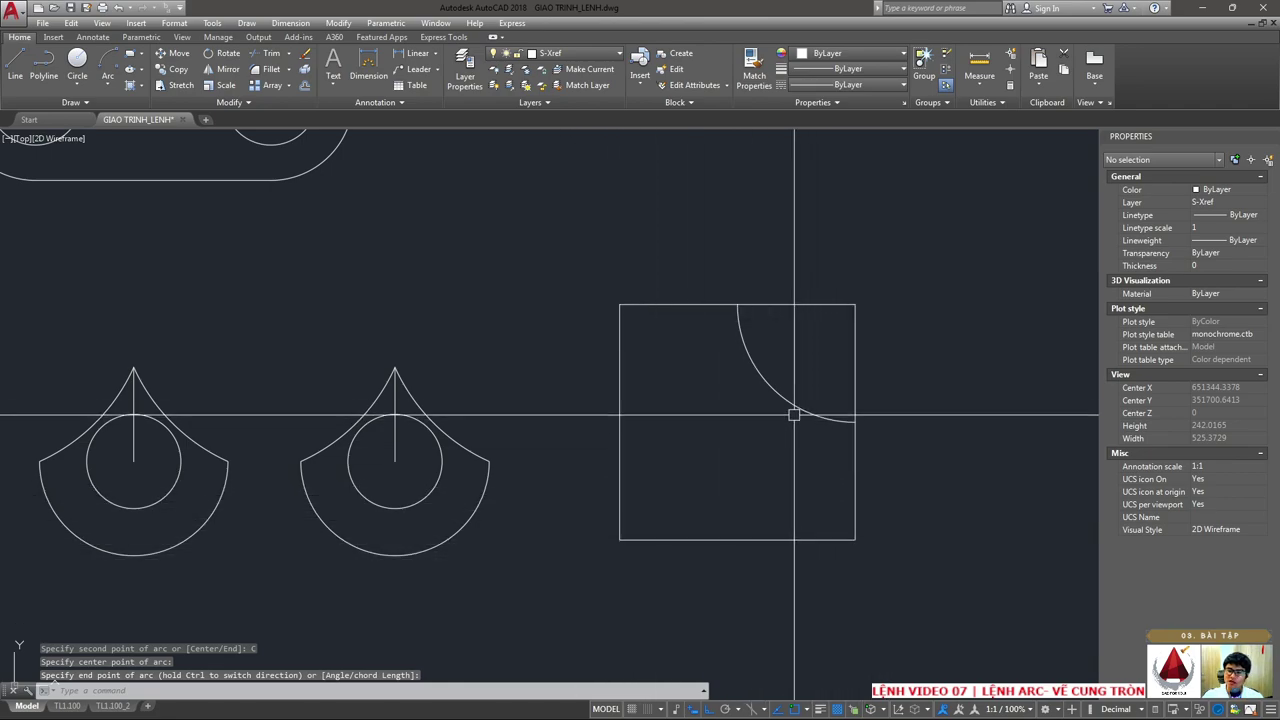
# - Draw a second arc from the bottom midpoint, centred on the bottom-right corner, to the right midpoint
pyautogui.write('ARC')
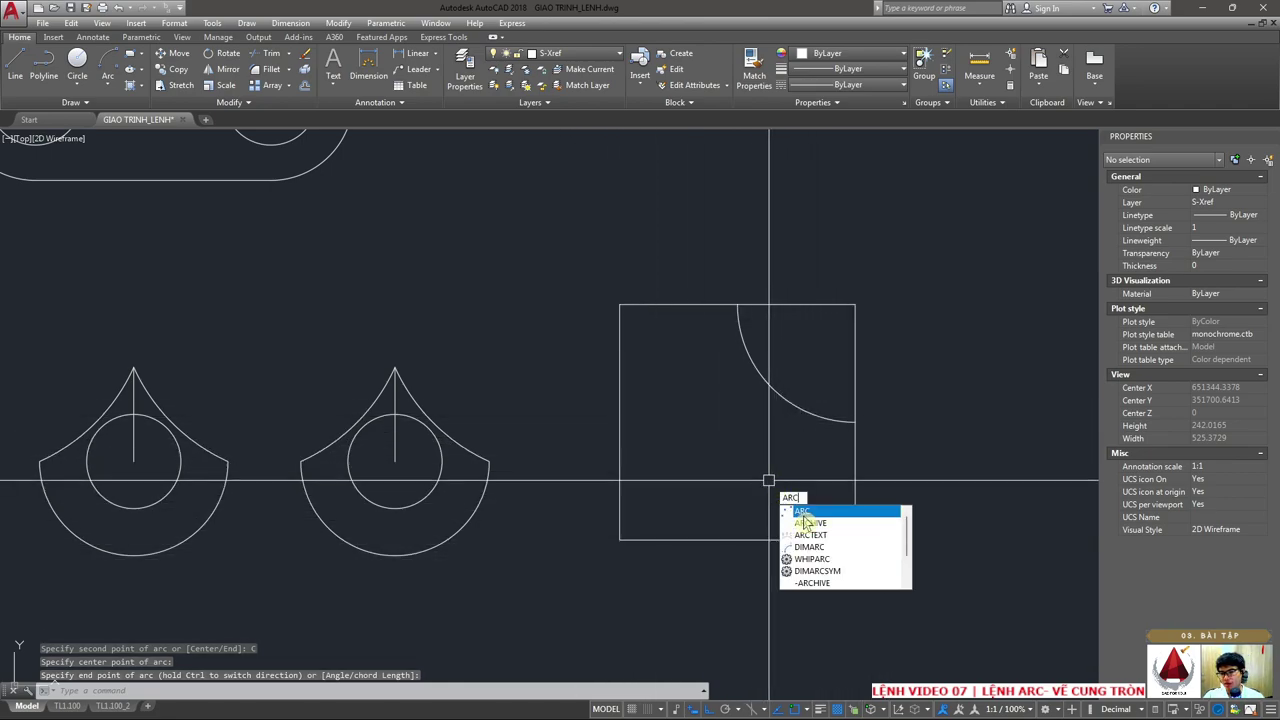
pyautogui.press('Return')
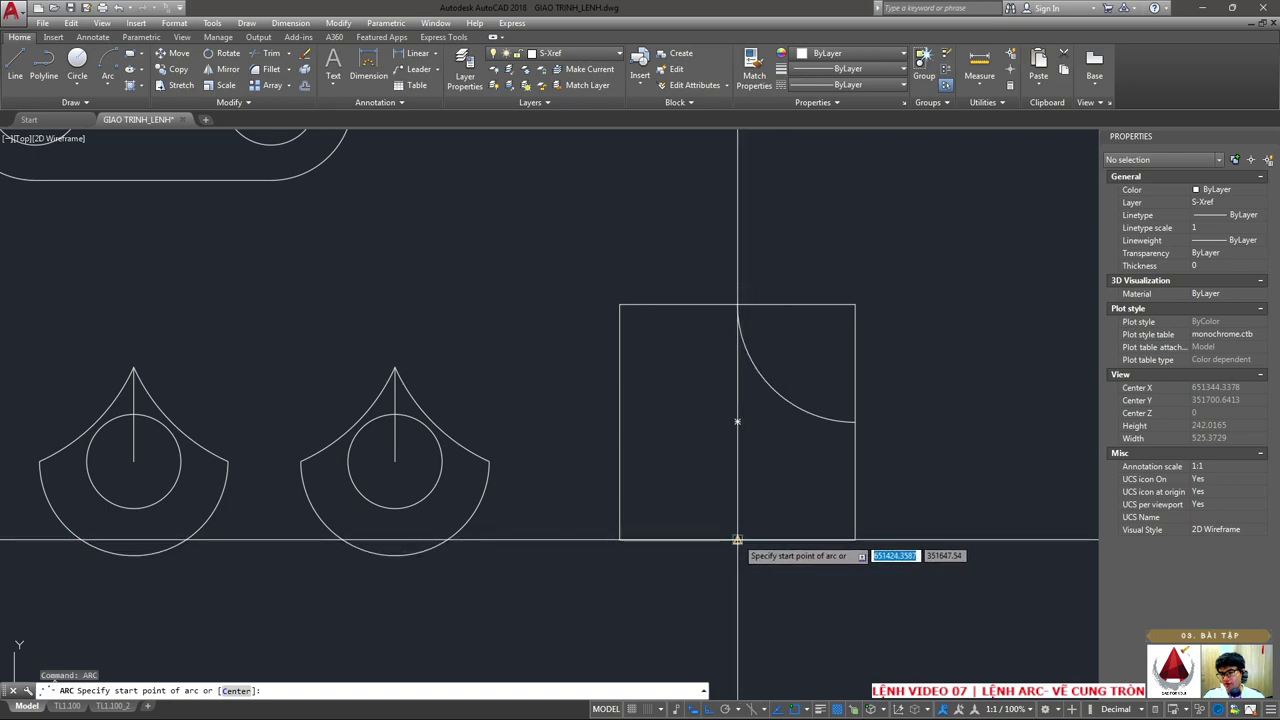
pyautogui.click(737, 540)
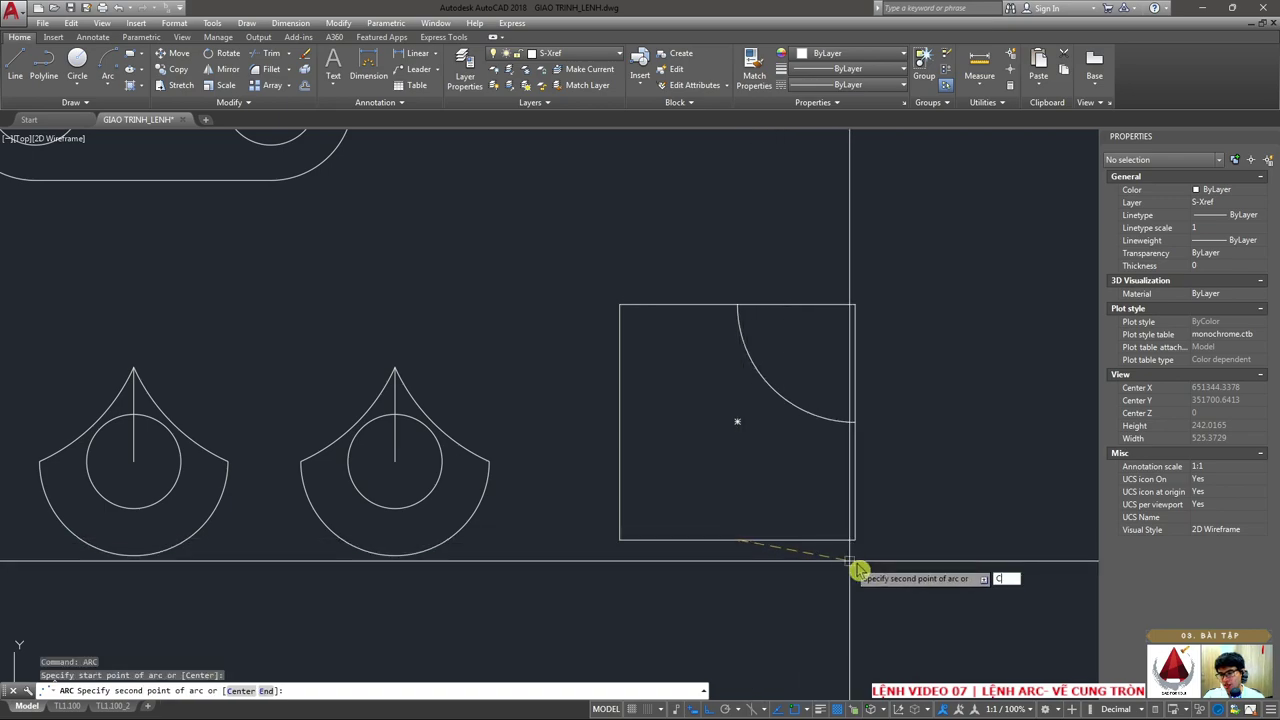
pyautogui.write('c')
pyautogui.press('Return')
pyautogui.click(737, 421)
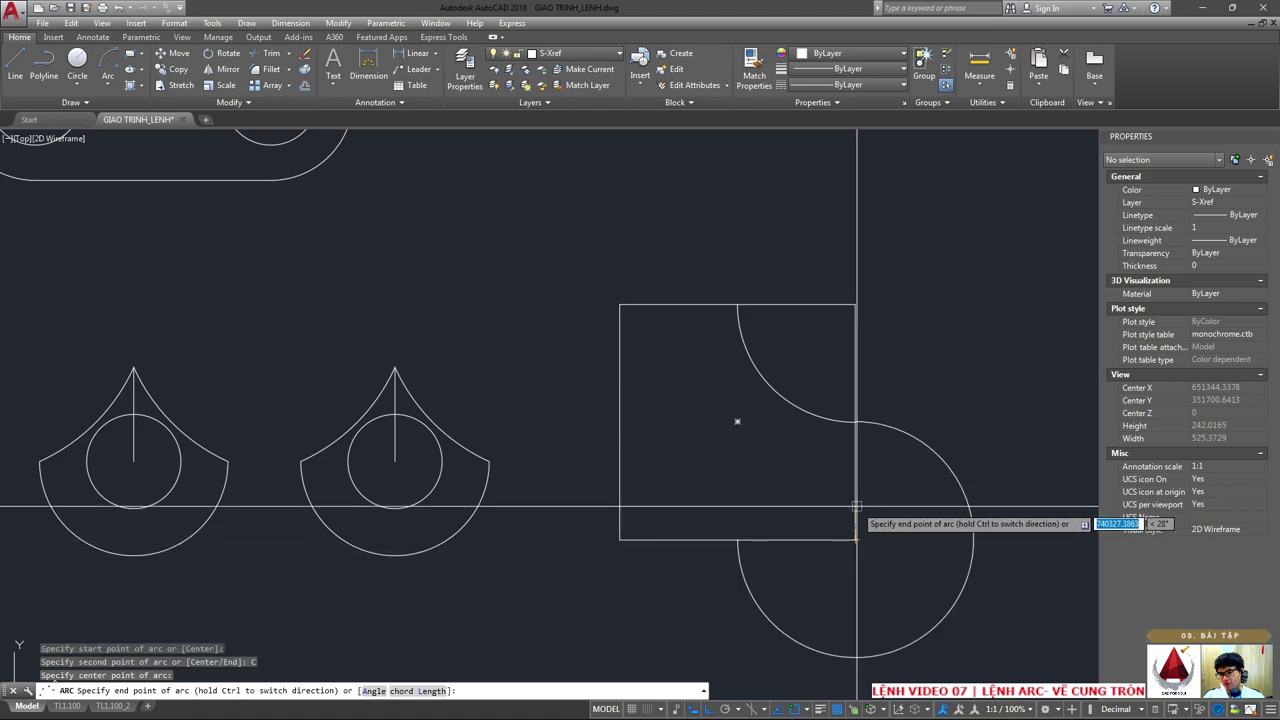
pyautogui.click(854, 423)
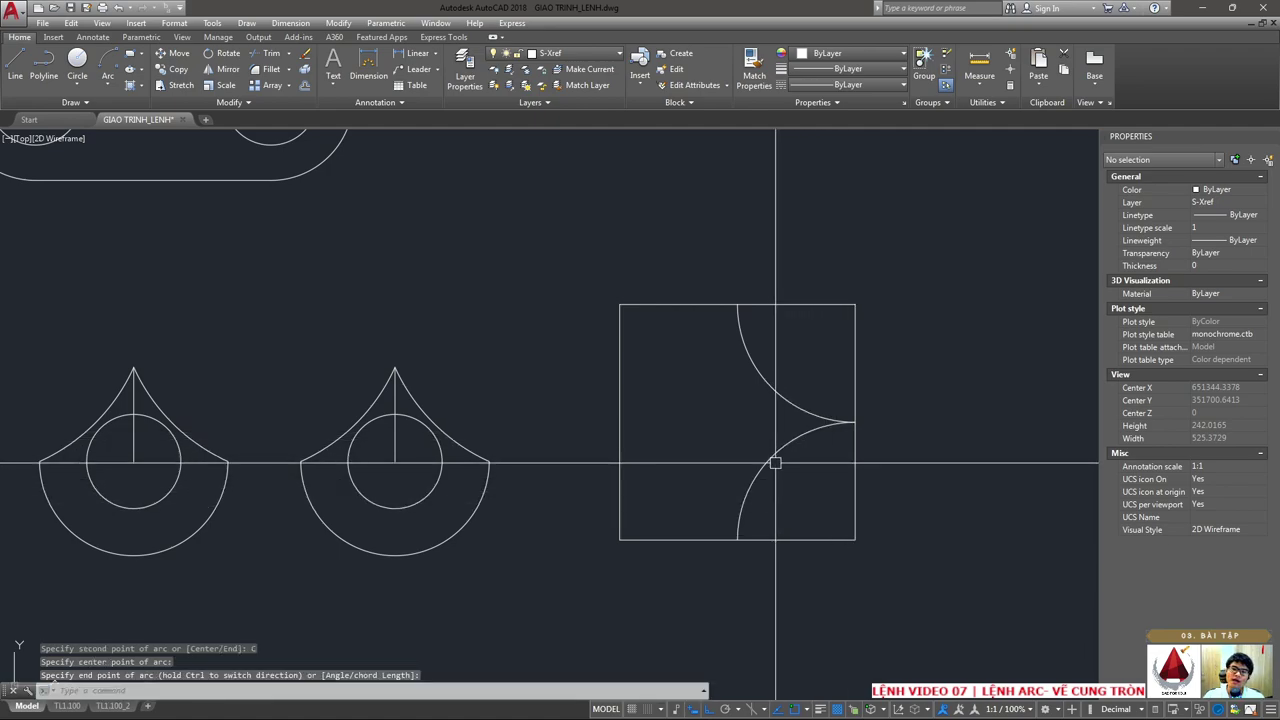
pyautogui.click(701, 490)
pyautogui.click(650, 330)
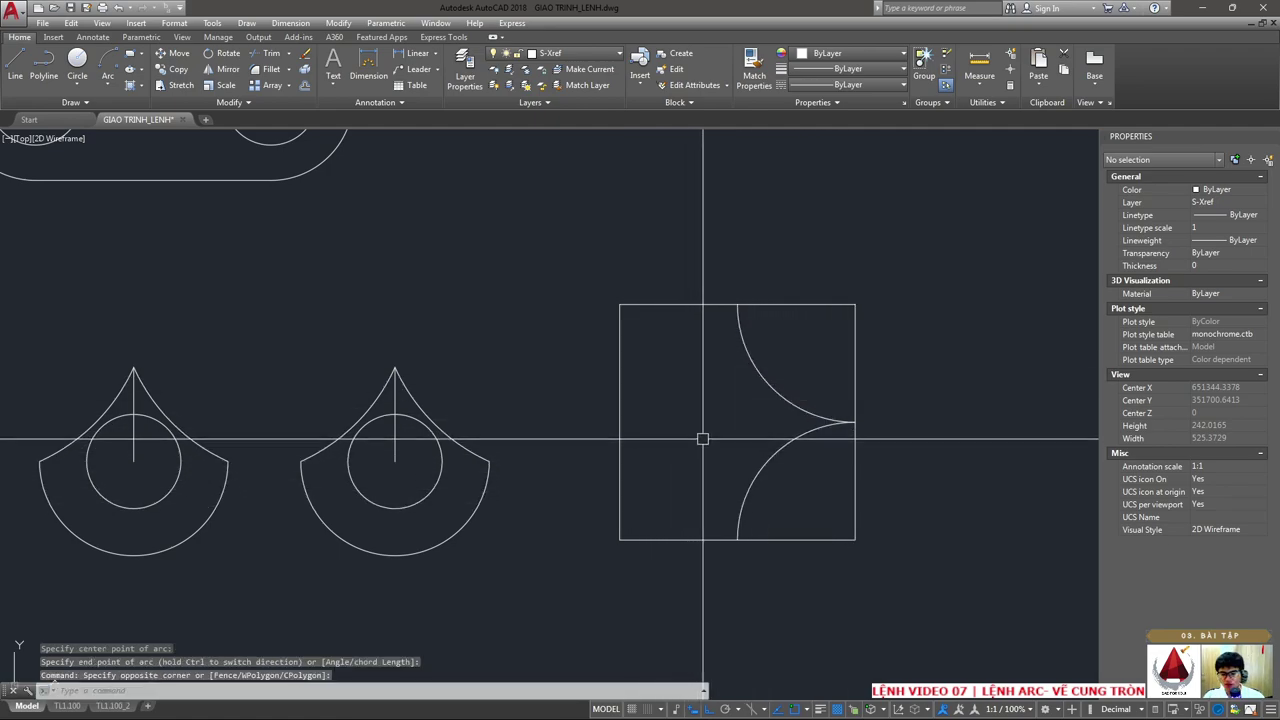
pyautogui.write('i')
pyautogui.press('Return')
# - Mirror both arcs across the square's vertical centreline, keeping the originals
pyautogui.click(837, 449)
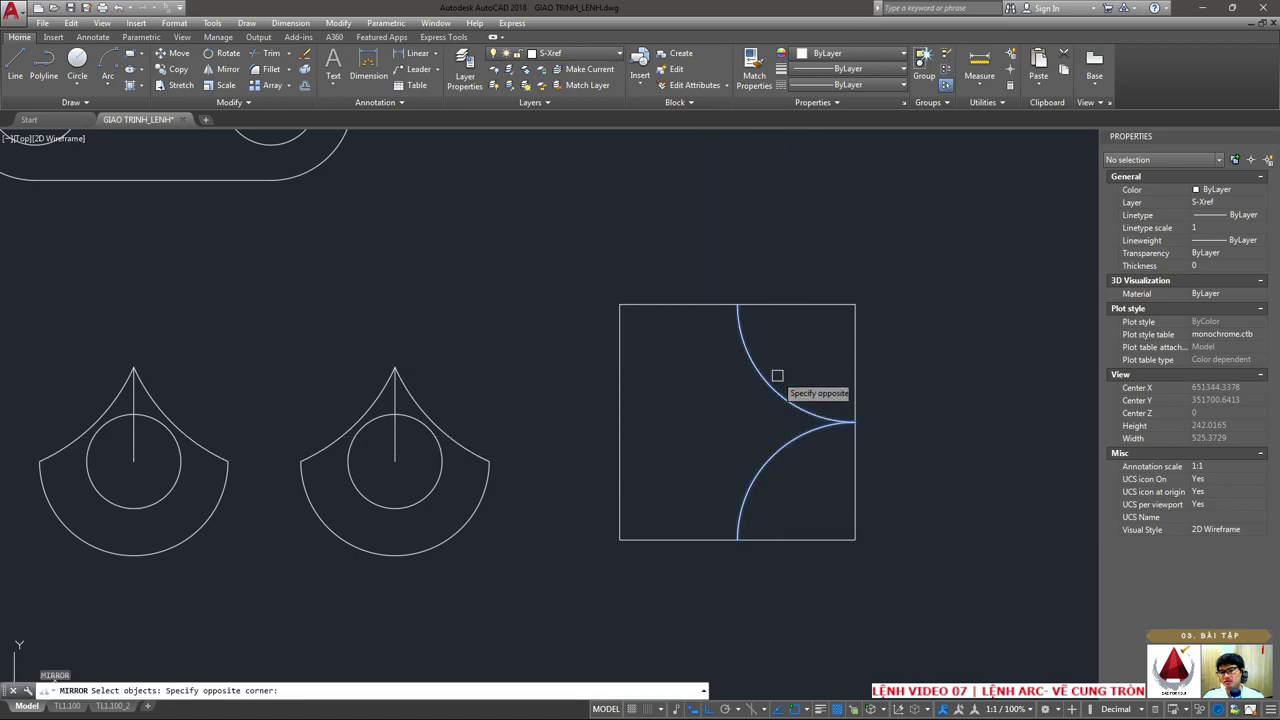
pyautogui.click(777, 374)
pyautogui.press('Return')
pyautogui.click(738, 309)
pyautogui.click(737, 251)
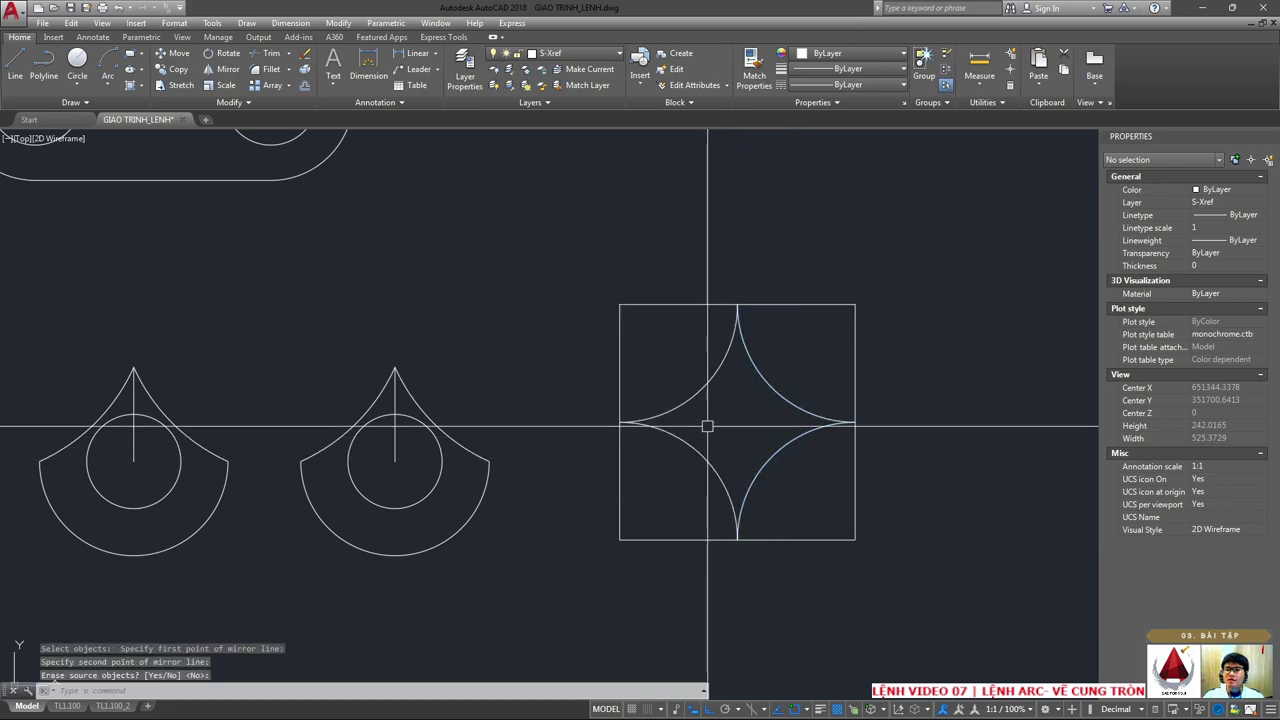
pyautogui.press('Return')
# - Select and clear the four star arcs to check the mirrored result
pyautogui.scroll(4, 737, 437)
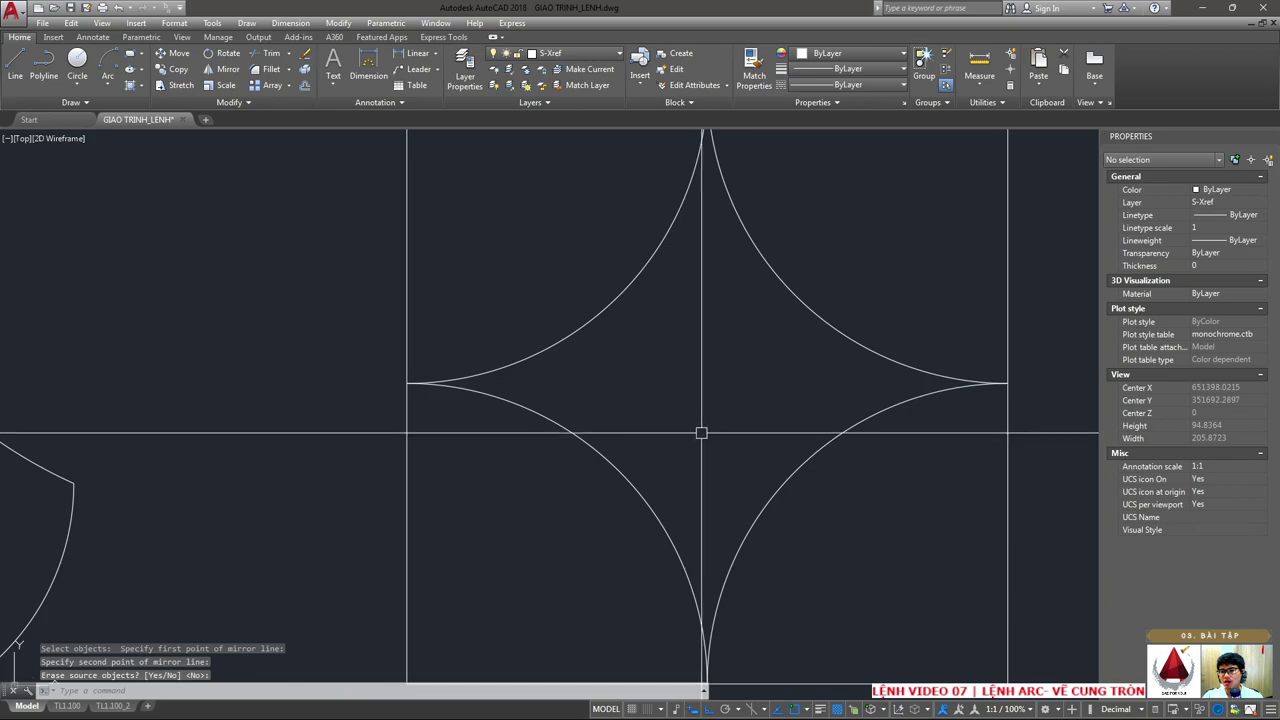
pyautogui.scroll(-2, 712, 443)
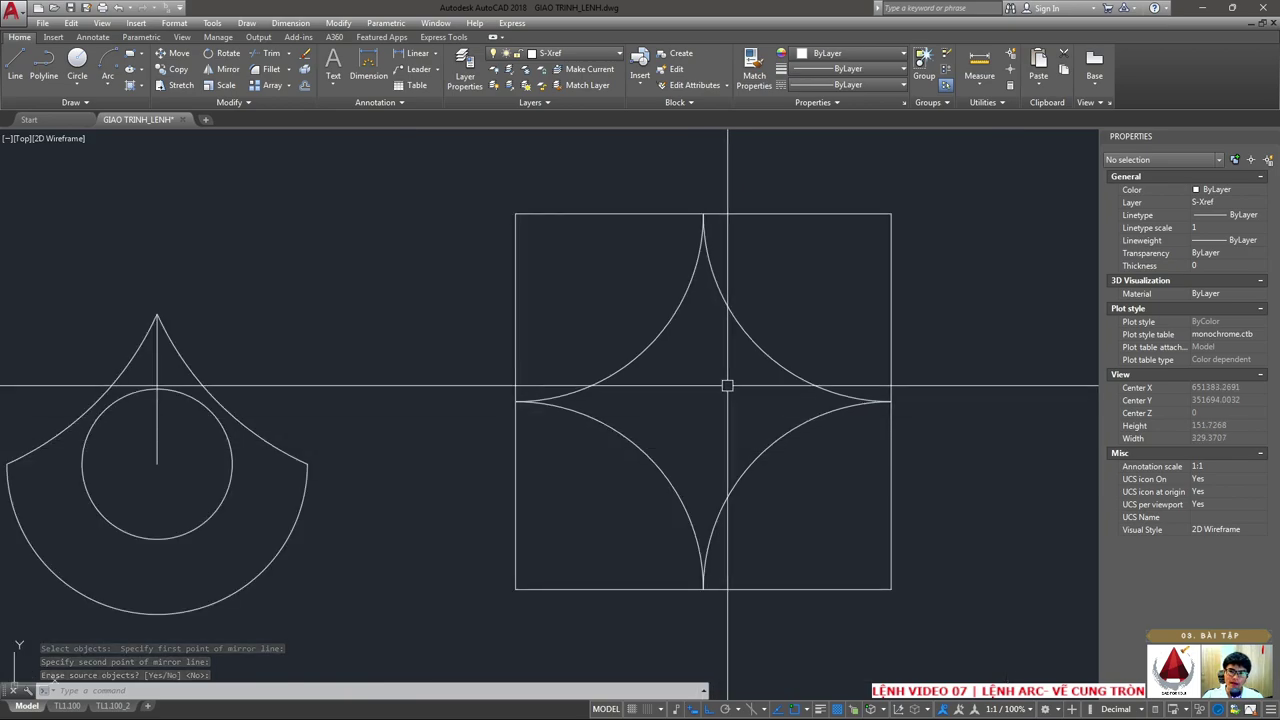
pyautogui.click(684, 422)
pyautogui.click(683, 377)
pyautogui.click(766, 357)
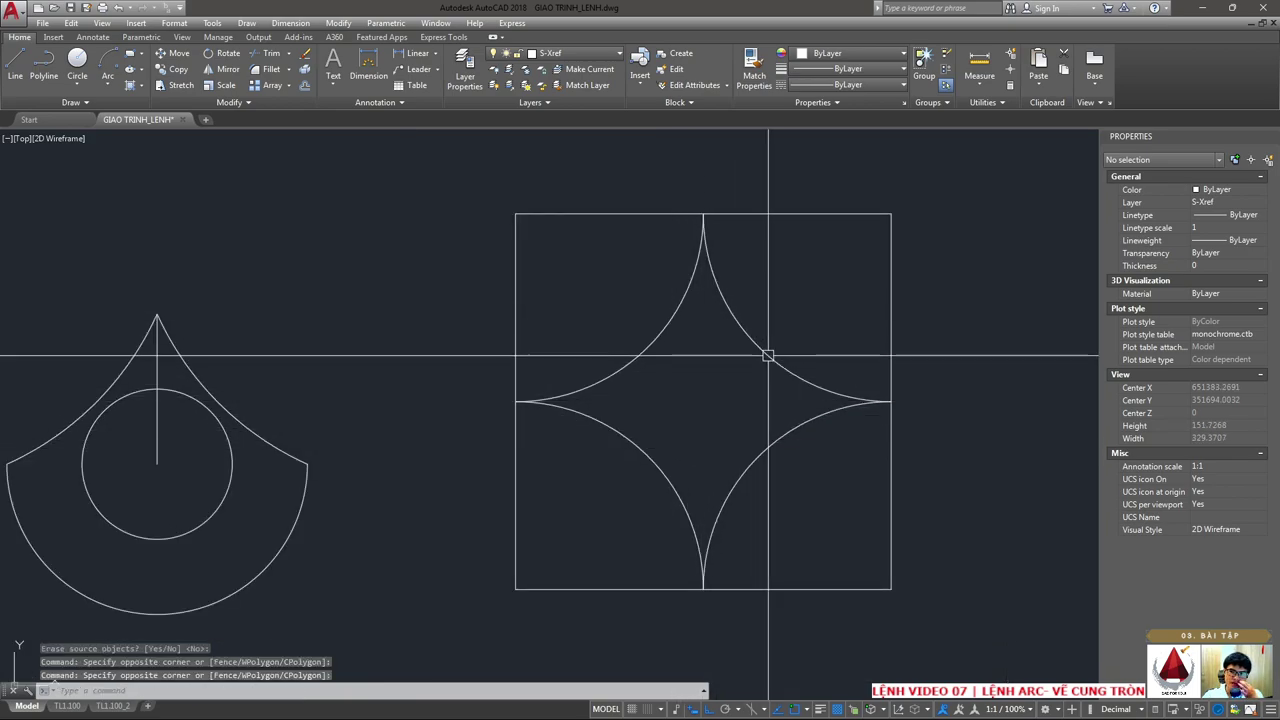
pyautogui.click(665, 352)
pyautogui.click(665, 352)
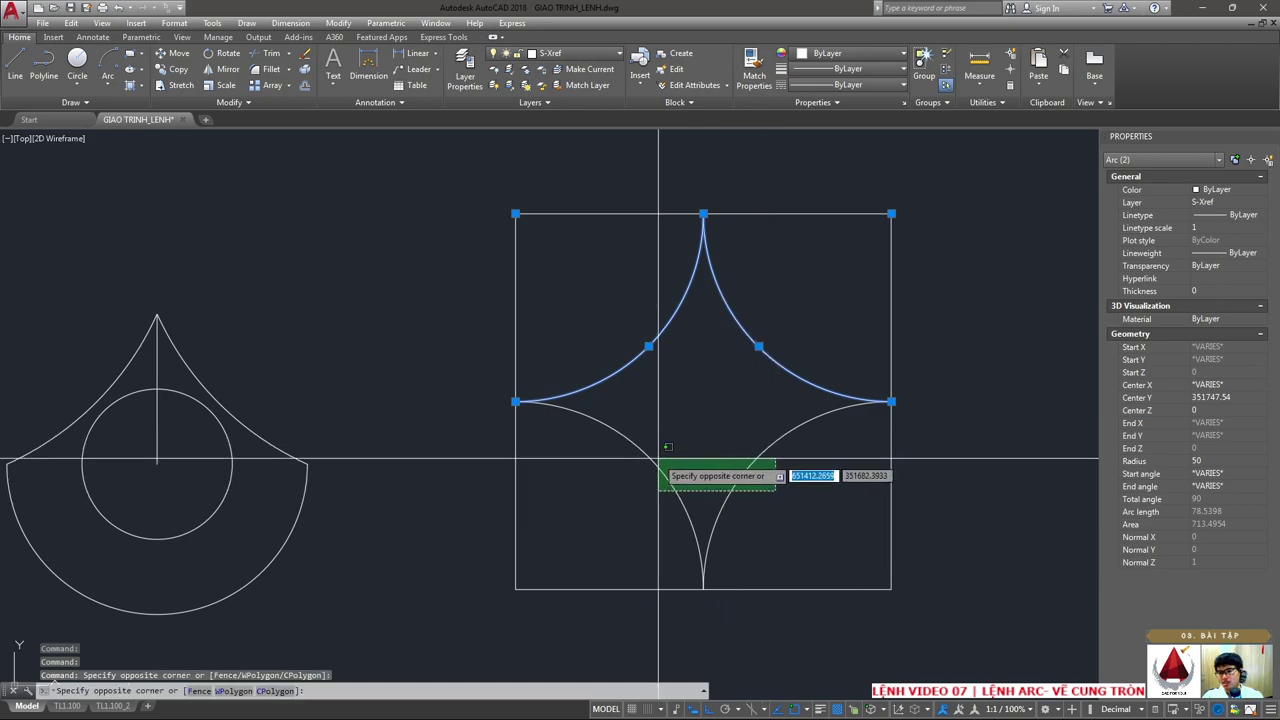
pyautogui.press('Escape')
pyautogui.click(794, 428)
pyautogui.click(534, 331)
pyautogui.press('Escape')
pyautogui.click(818, 480)
pyautogui.click(749, 357)
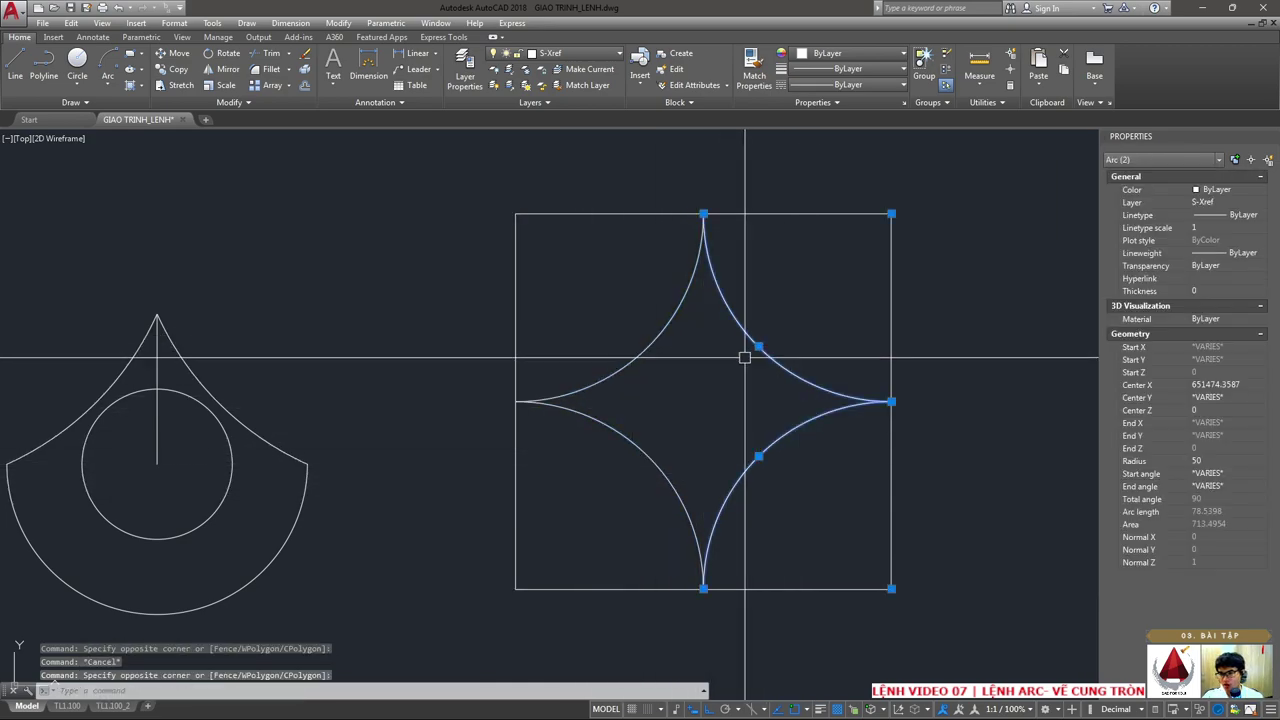
pyautogui.click(740, 360)
pyautogui.click(597, 320)
pyautogui.click(726, 376)
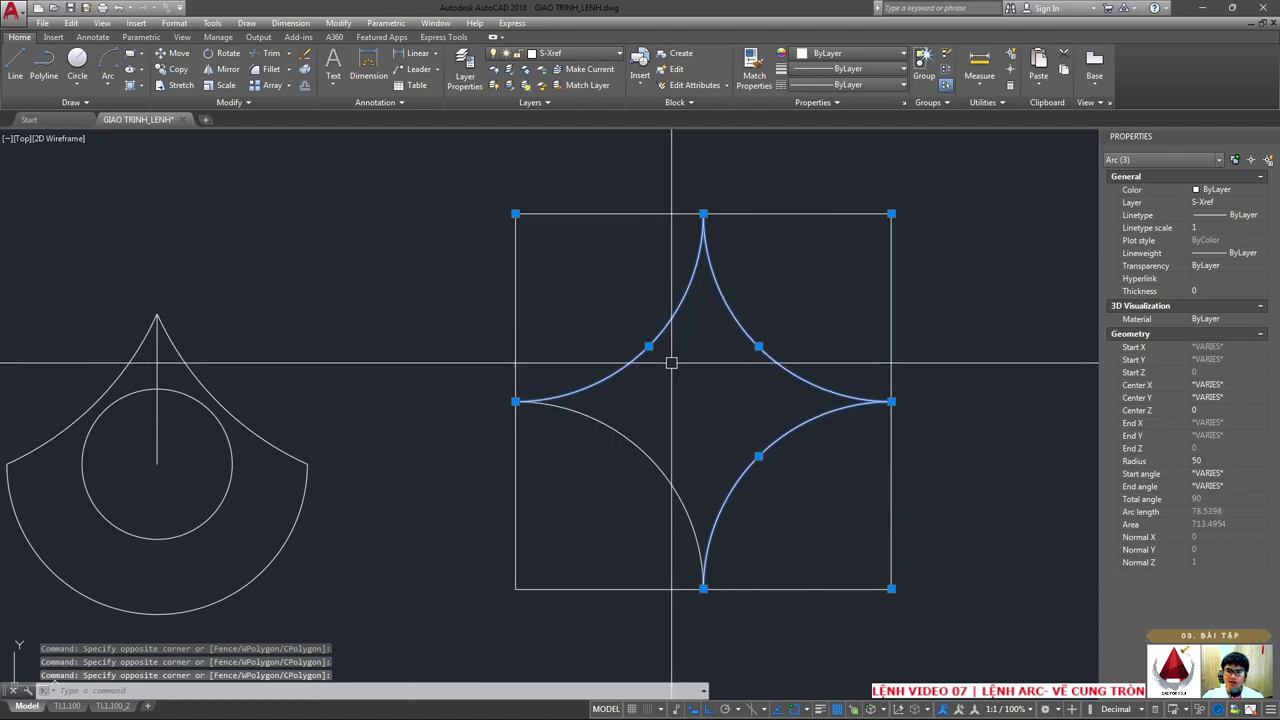
pyautogui.press('Escape')
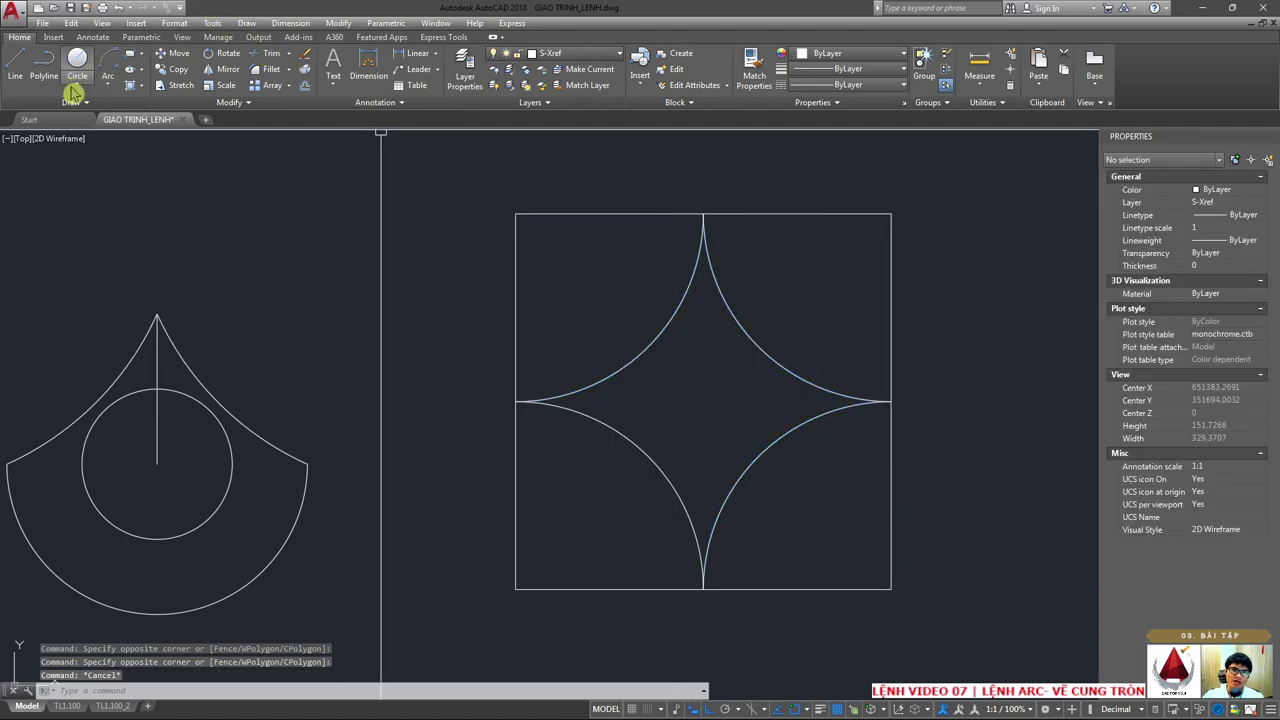
# - Draw a Tan, Tan, Tan circle touching three of the star's arcs at the centre
pyautogui.click(77, 89)
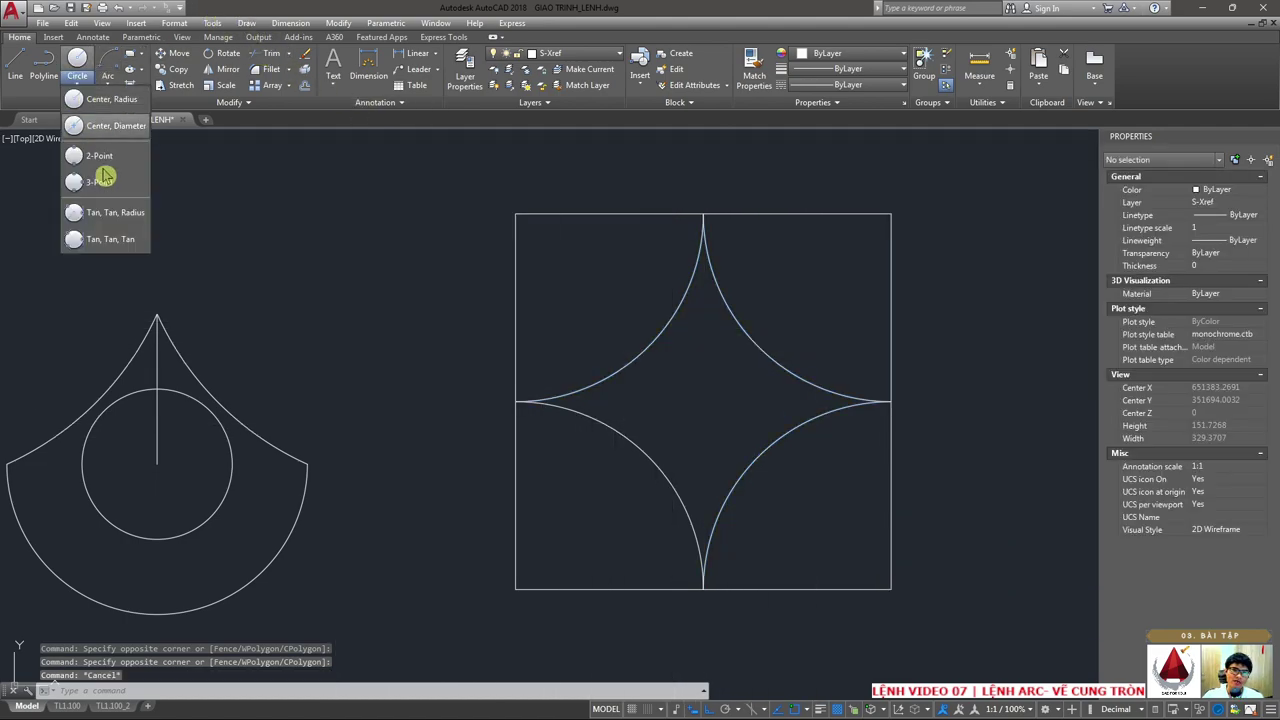
pyautogui.click(105, 239)
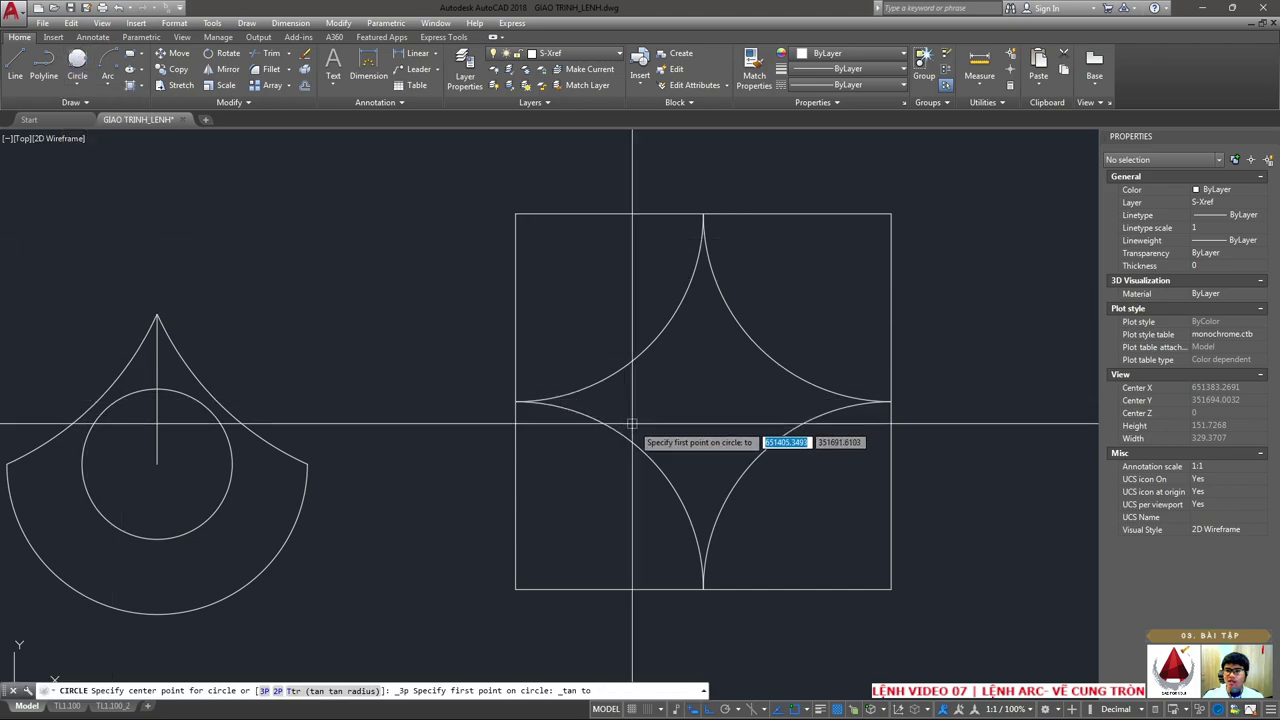
pyautogui.click(752, 464)
pyautogui.click(770, 358)
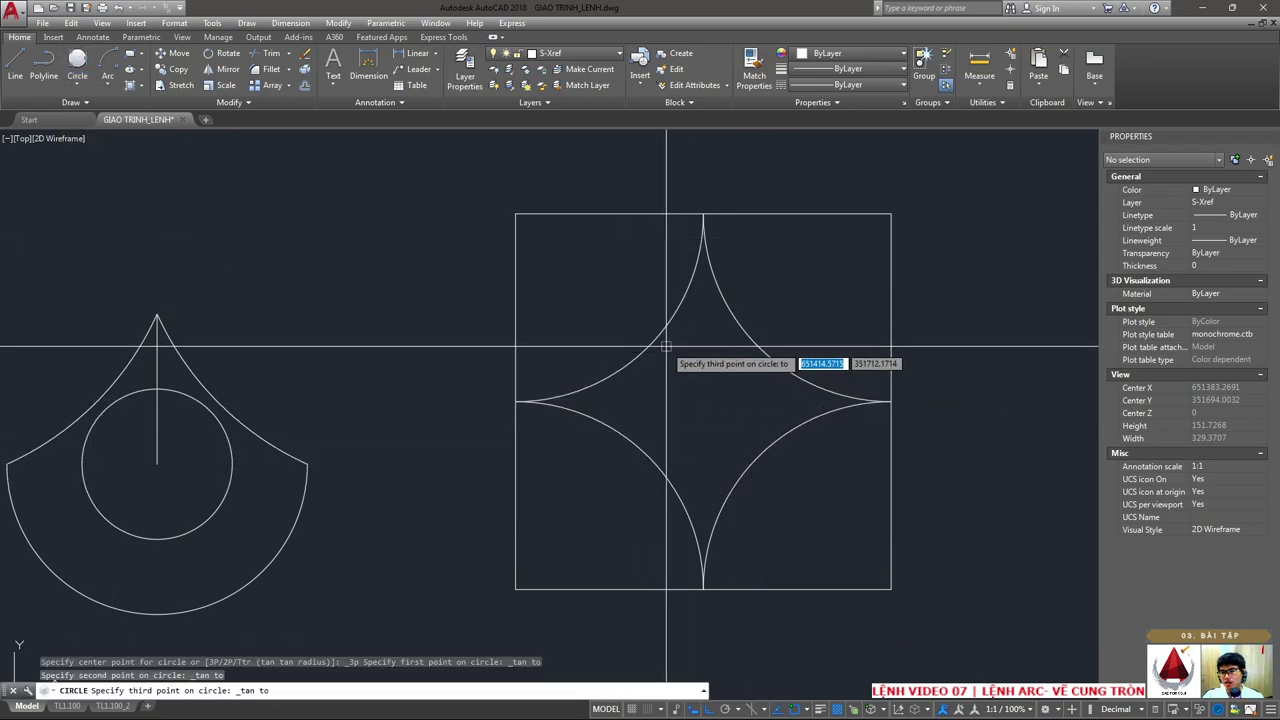
pyautogui.click(652, 343)
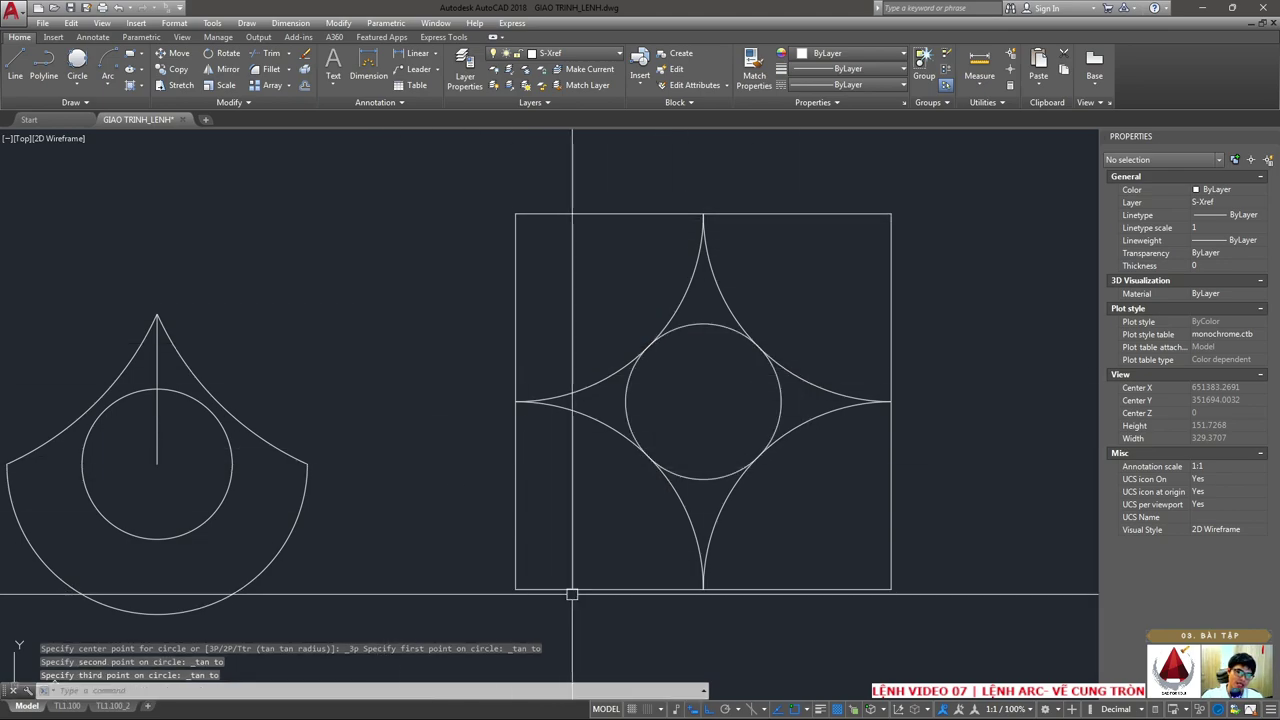
pyautogui.scroll(-2, 574, 414)
pyautogui.scroll(-4, 586, 343)
pyautogui.scroll(2, 623, 374)
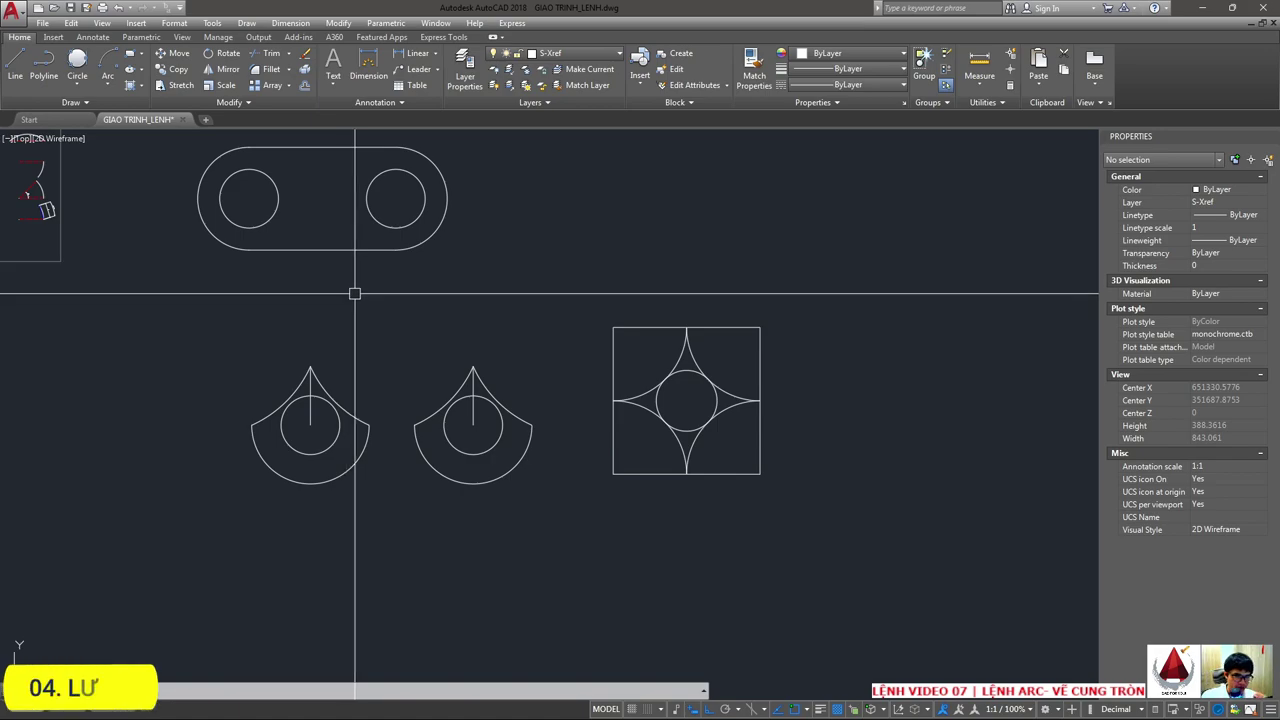
pyautogui.click(112, 86)
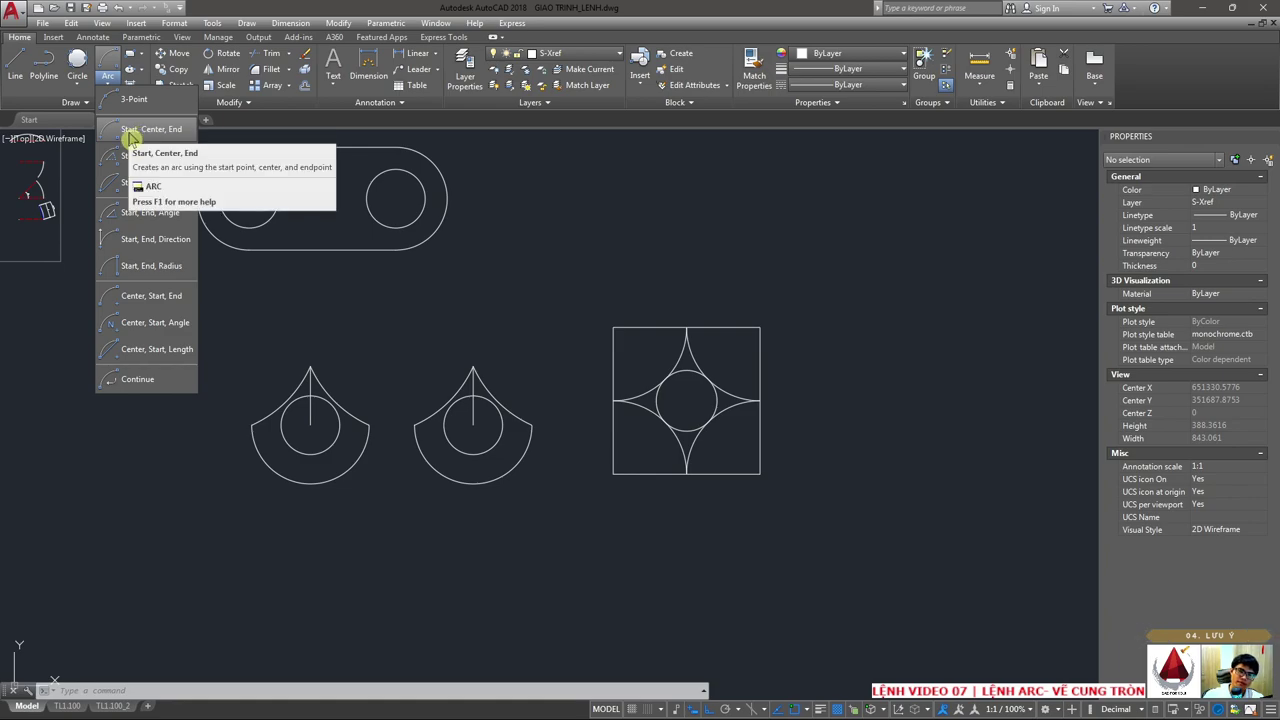
pyautogui.moveTo(138, 379)
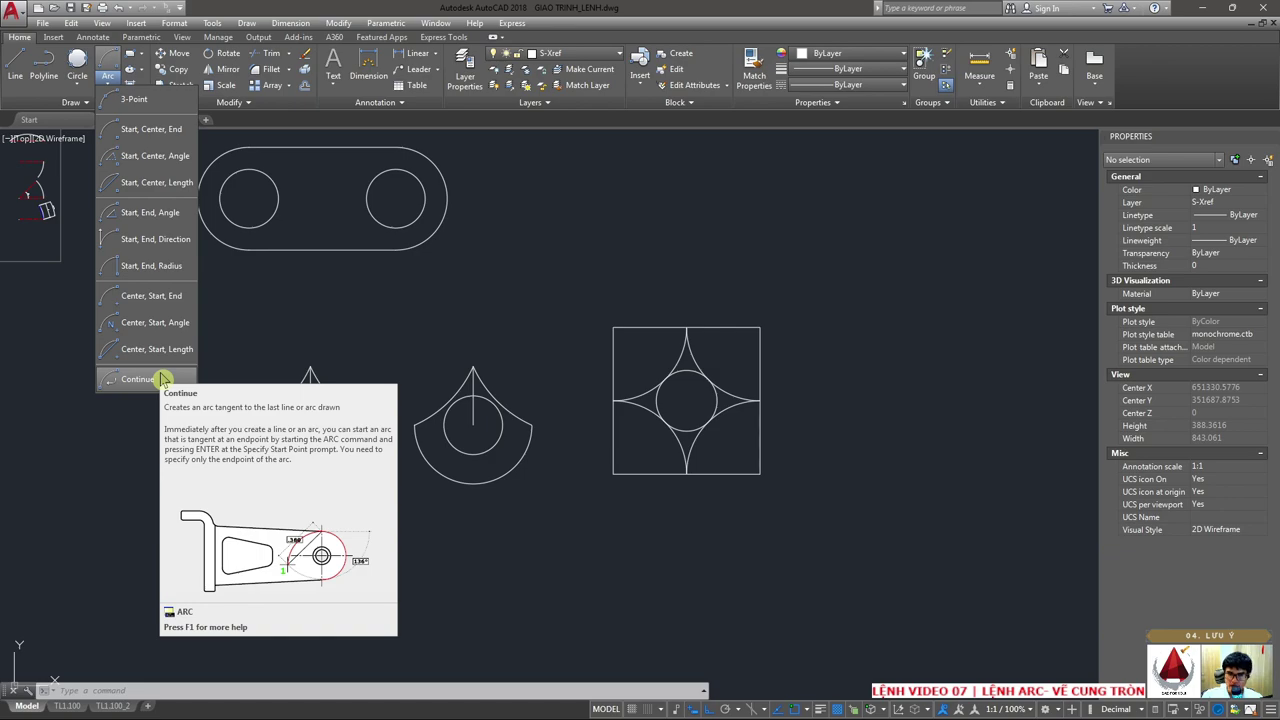
pyautogui.click(270, 212)
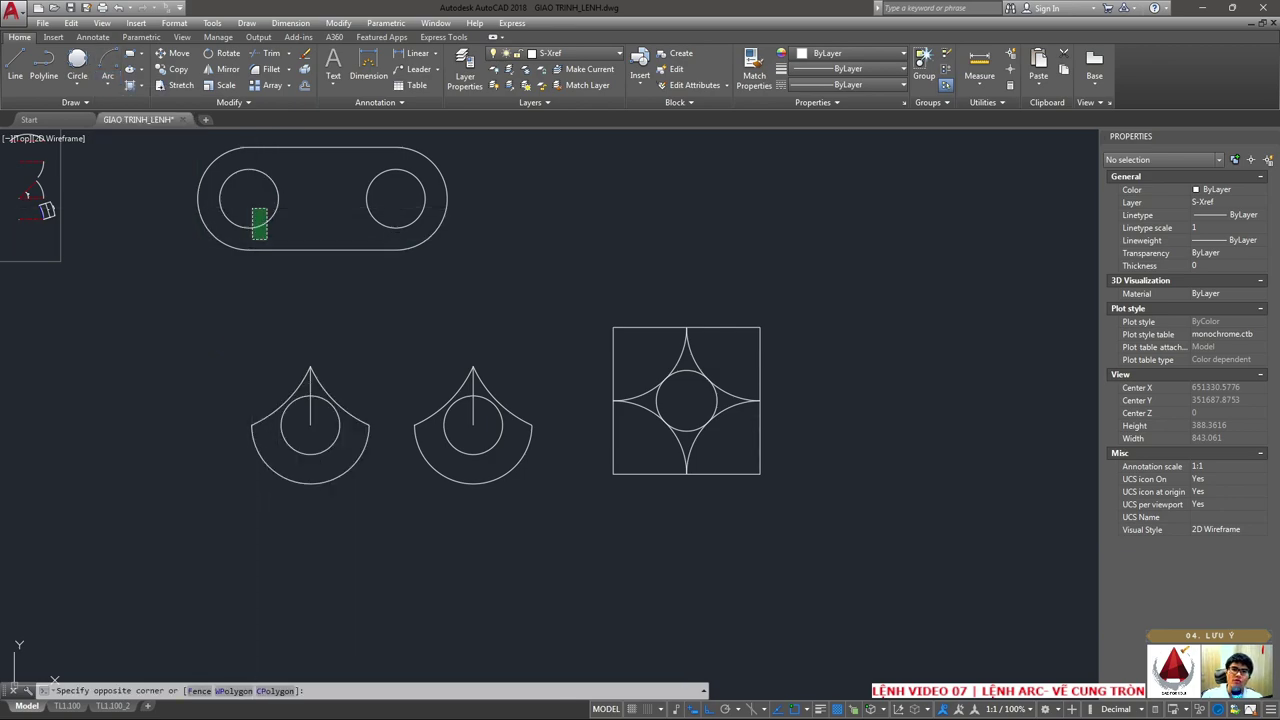
pyautogui.press('Escape')
pyautogui.scroll(3, 259, 207)
pyautogui.scroll(2, 286, 229)
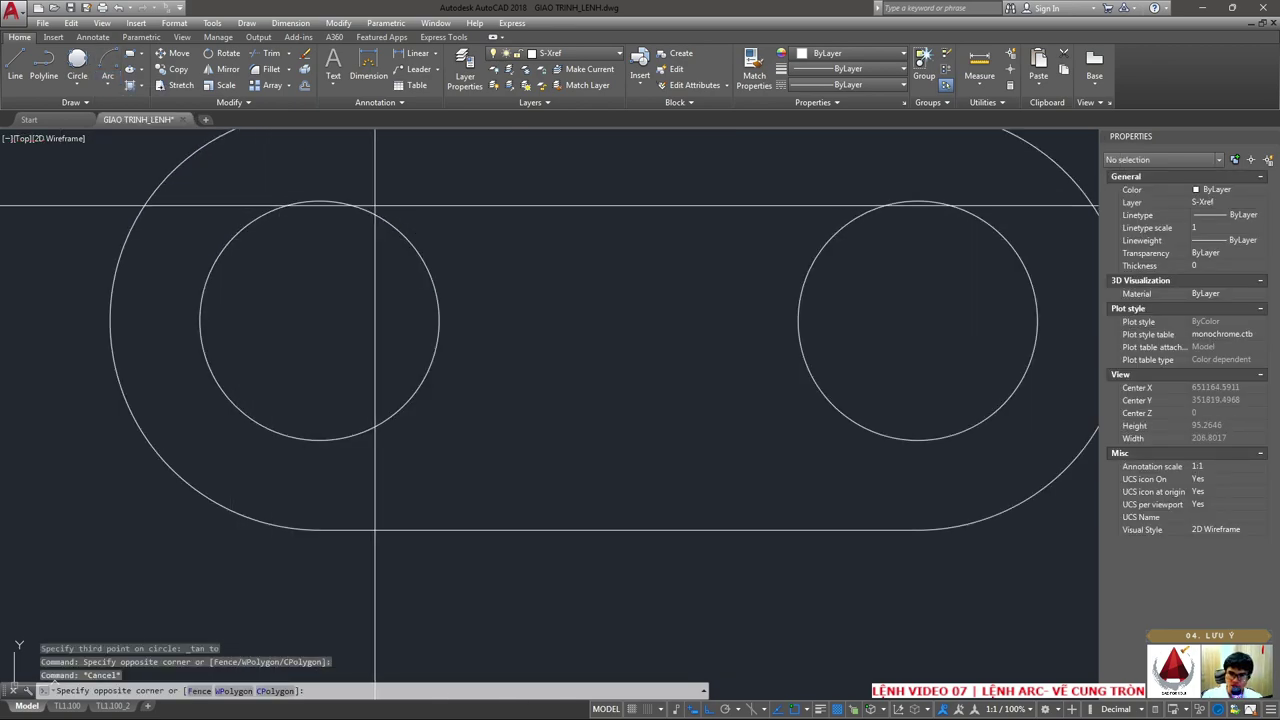
pyautogui.moveTo(371, 214); pyautogui.dragTo(283, 296)
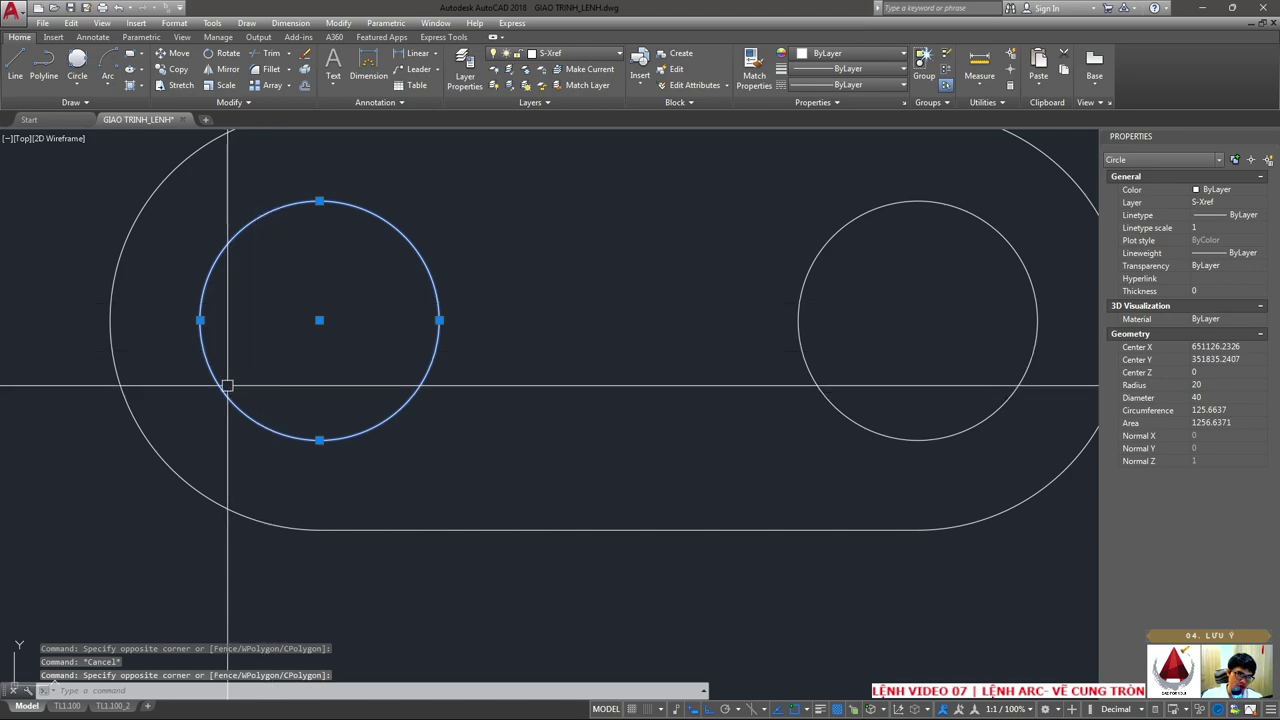
pyautogui.scroll(-2, 247, 389)
pyautogui.scroll(-5, 249, 391)
pyautogui.scroll(3, 423, 460)
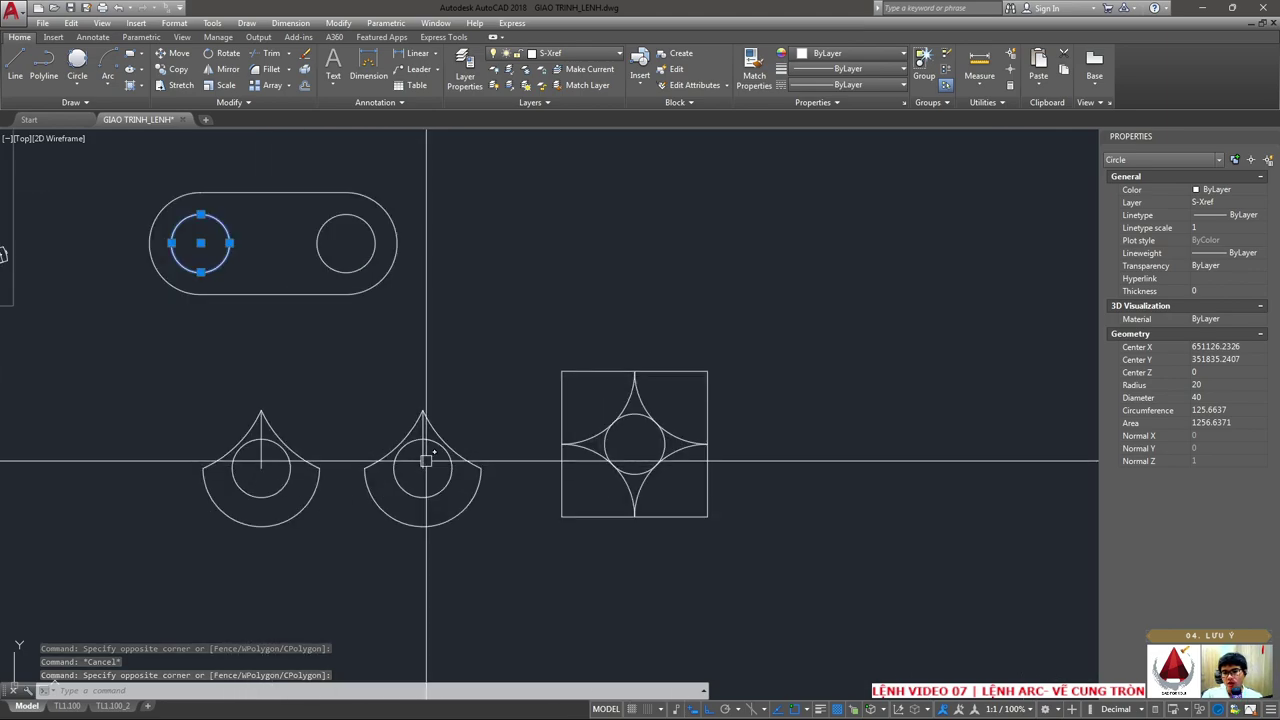
pyautogui.scroll(4, 446, 404)
pyautogui.press('Escape')
pyautogui.click(446, 404)
pyautogui.click(377, 420)
pyautogui.scroll(2, 294, 448)
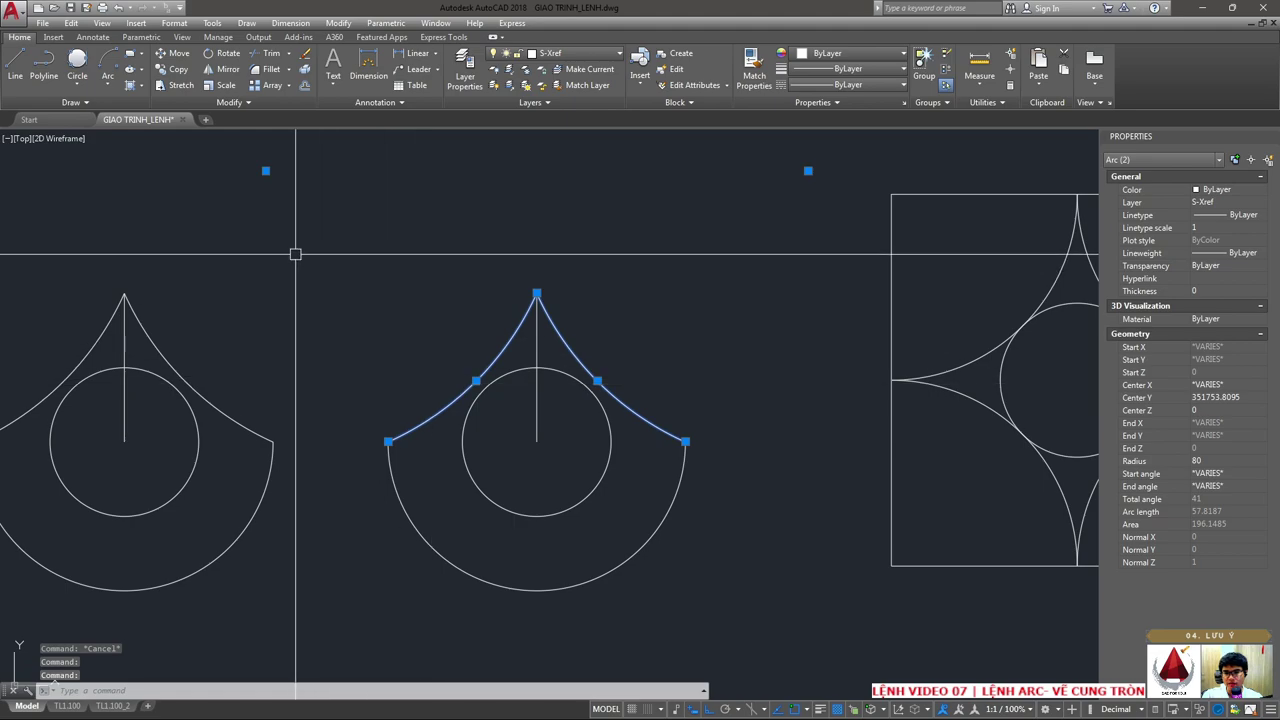
pyautogui.moveTo(450, 285); pyautogui.dragTo(691, 657)
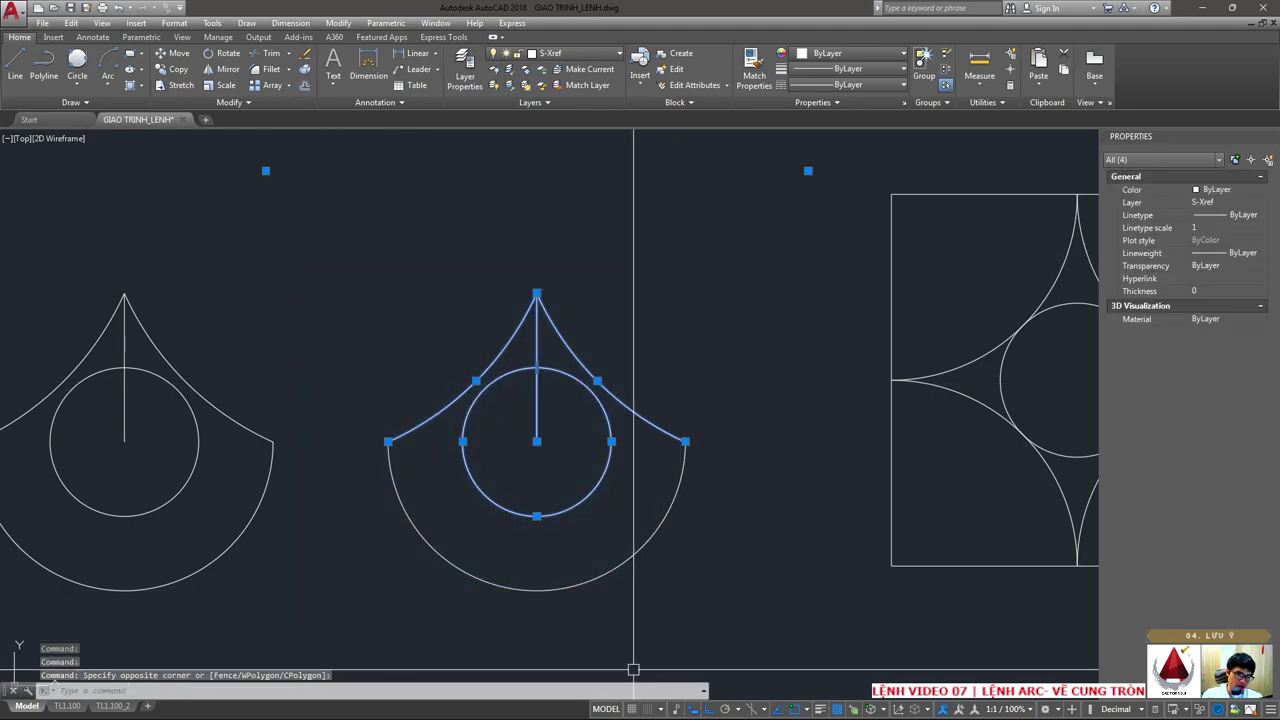
pyautogui.press('Escape')
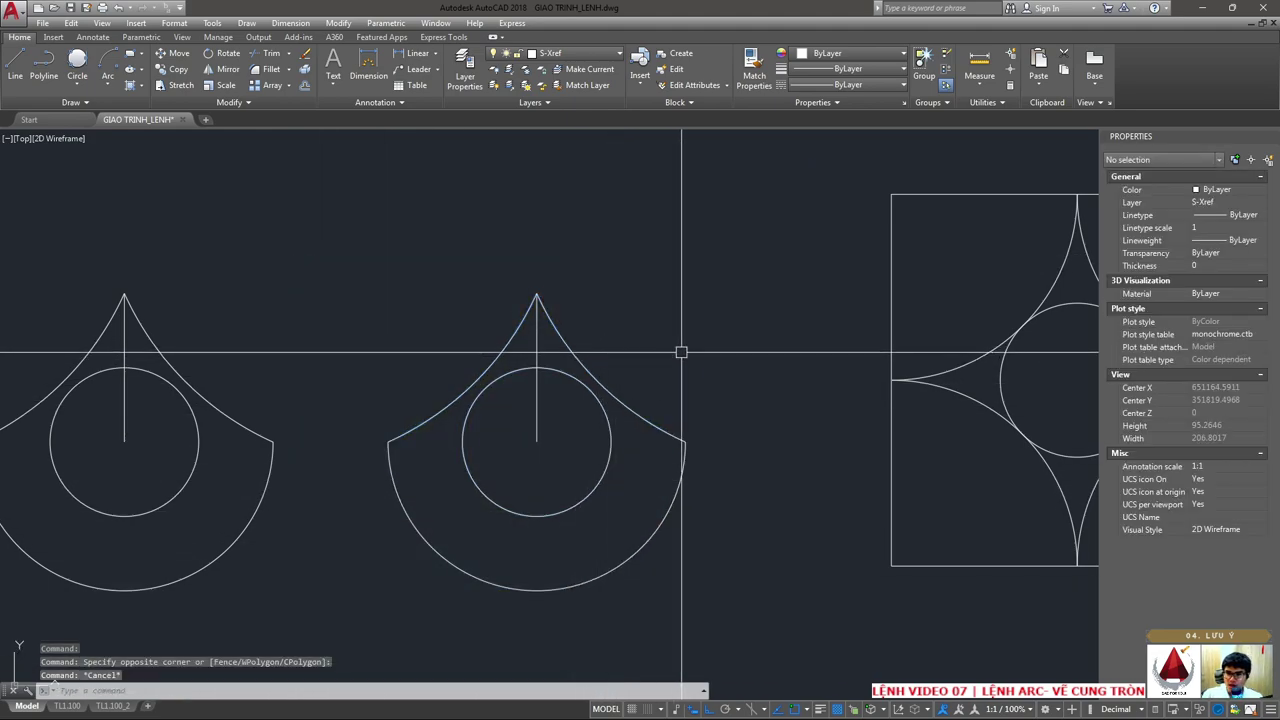
pyautogui.click(737, 366)
pyautogui.click(688, 276)
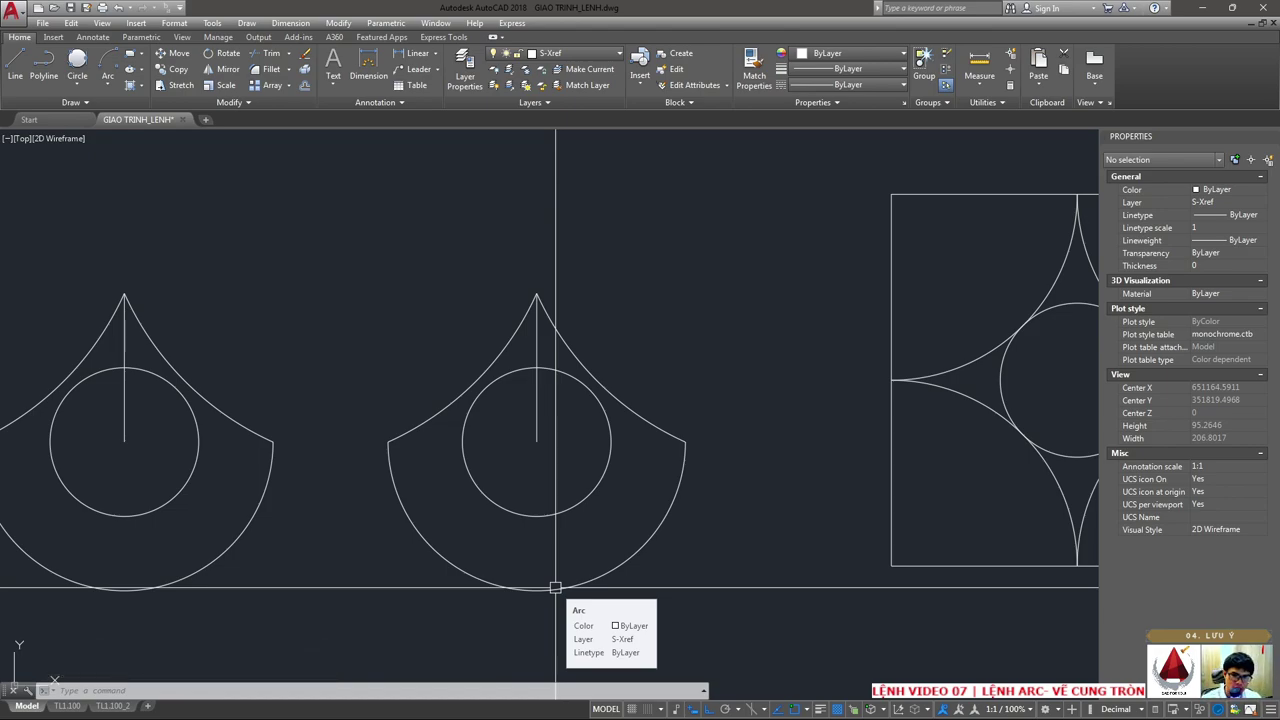
pyautogui.click(611, 286)
pyautogui.scroll(-5, 740, 467)
pyautogui.scroll(-3, 751, 314)
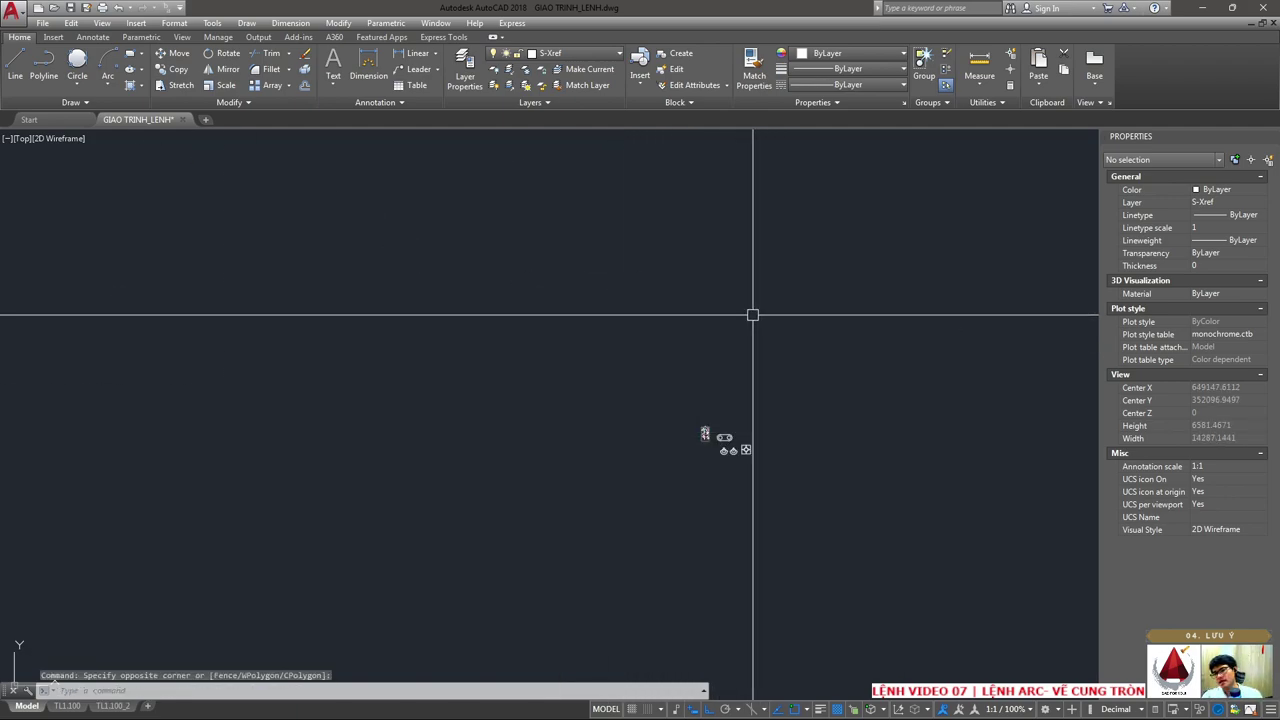
pyautogui.scroll(5, 734, 349)
pyautogui.scroll(-3, 640, 351)
pyautogui.scroll(2, 570, 323)
pyautogui.scroll(8, 570, 323)
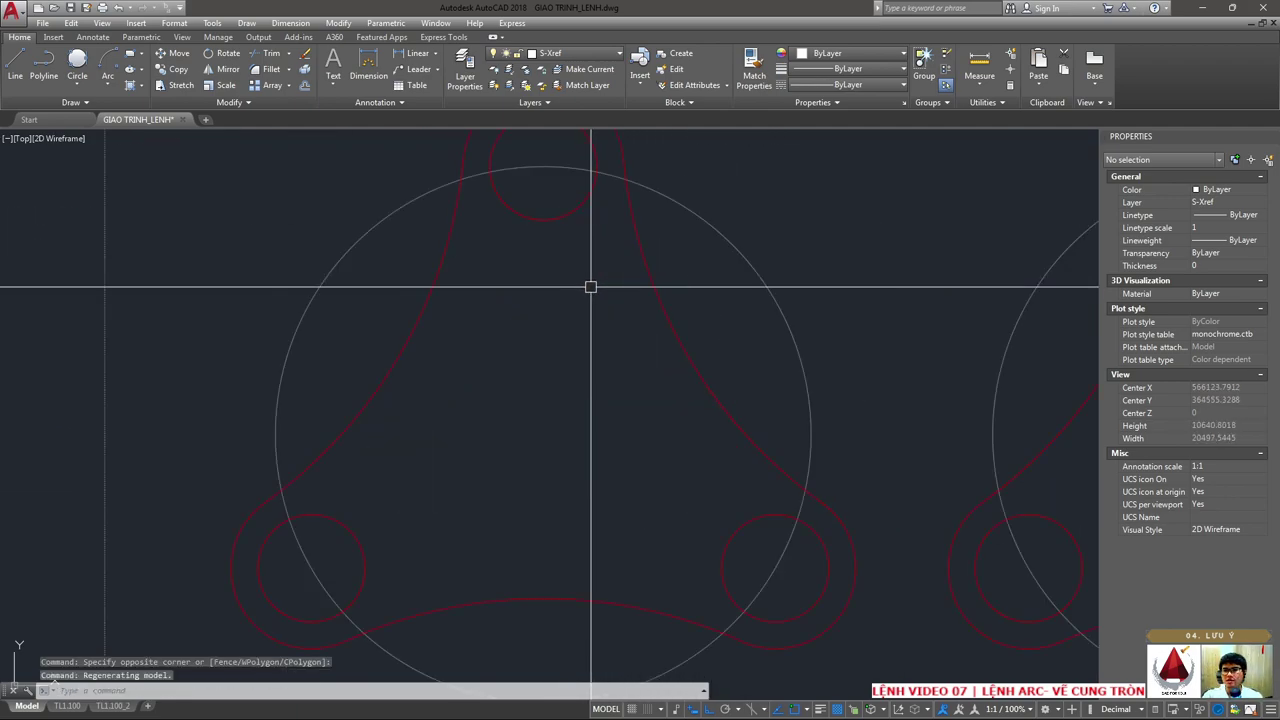
pyautogui.scroll(-5, 591, 274)
pyautogui.scroll(5, 598, 276)
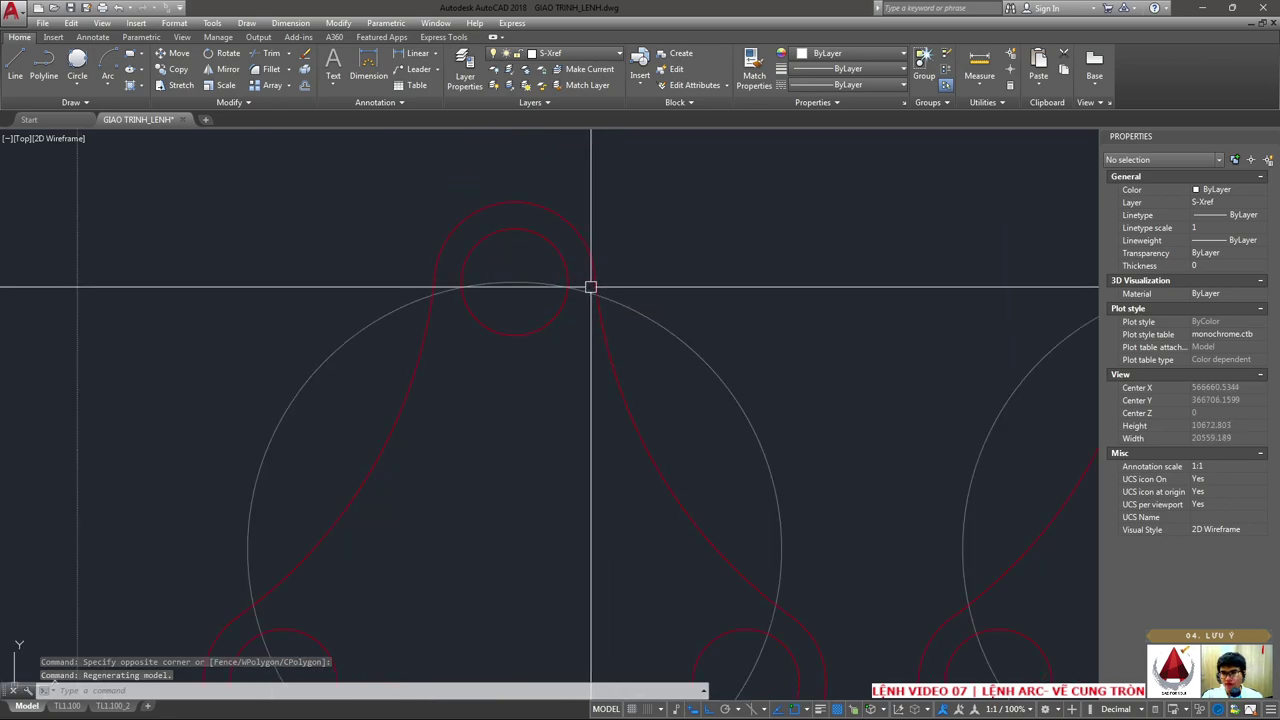
pyautogui.click(592, 282)
pyautogui.scroll(-4, 603, 449)
pyautogui.scroll(-2, 616, 458)
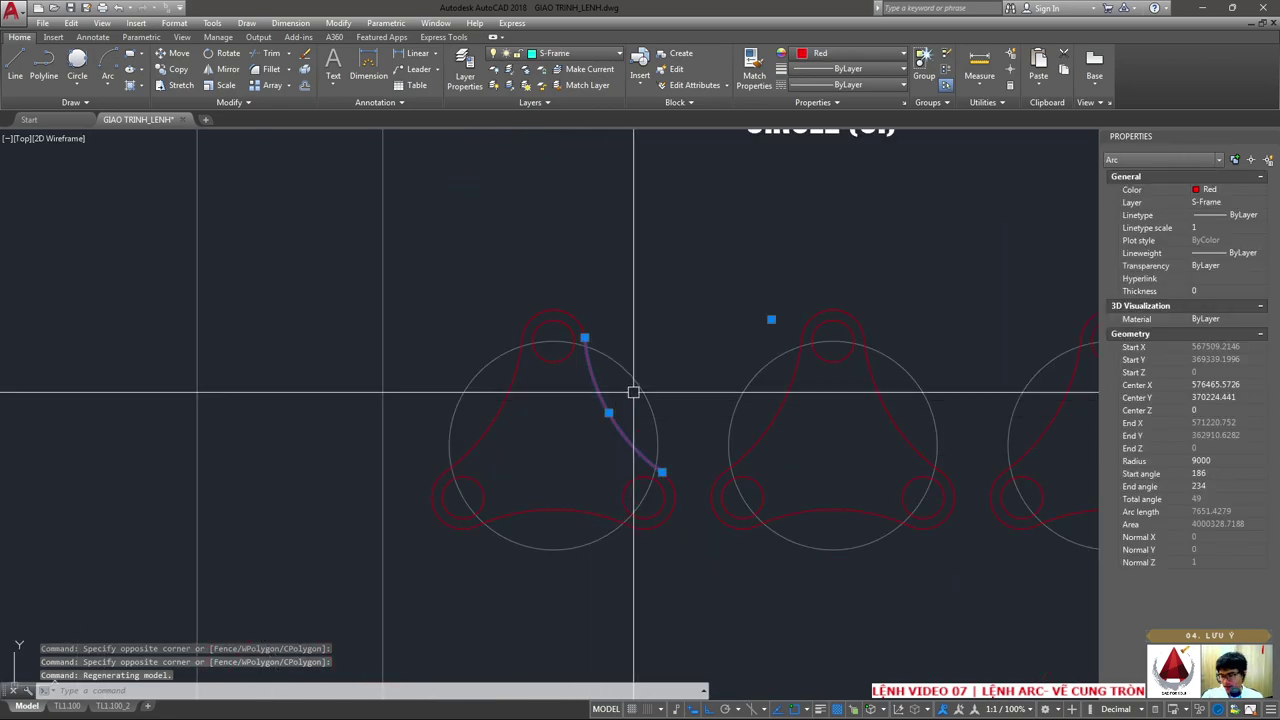
pyautogui.press('Escape')
pyautogui.click(612, 421)
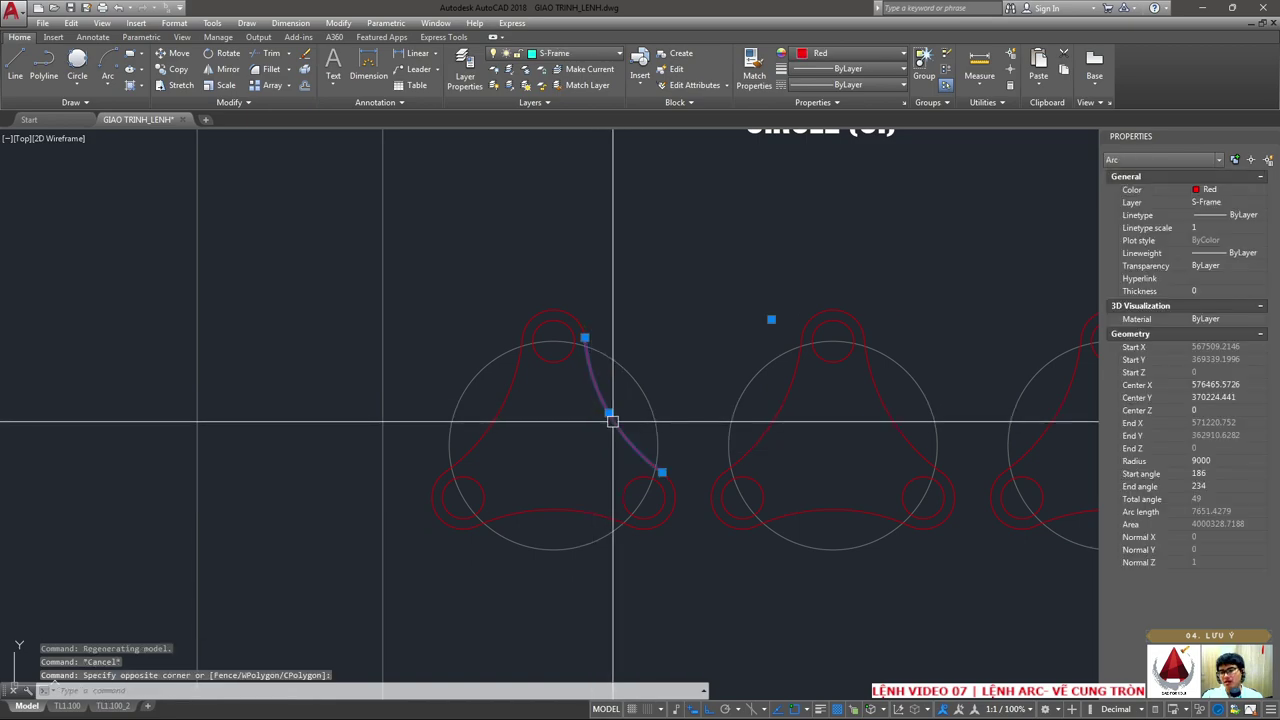
pyautogui.click(583, 328)
pyautogui.scroll(2, 660, 480)
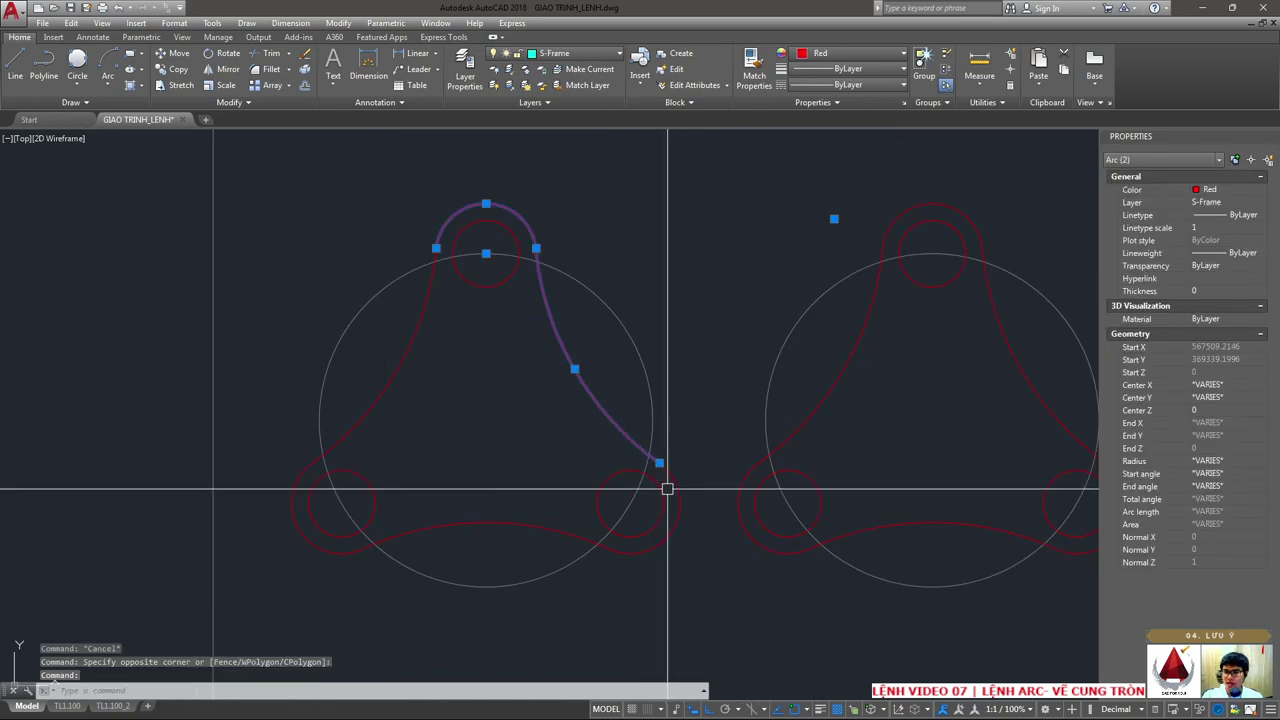
pyautogui.press('Escape')
pyautogui.click(671, 480)
pyautogui.click(562, 345)
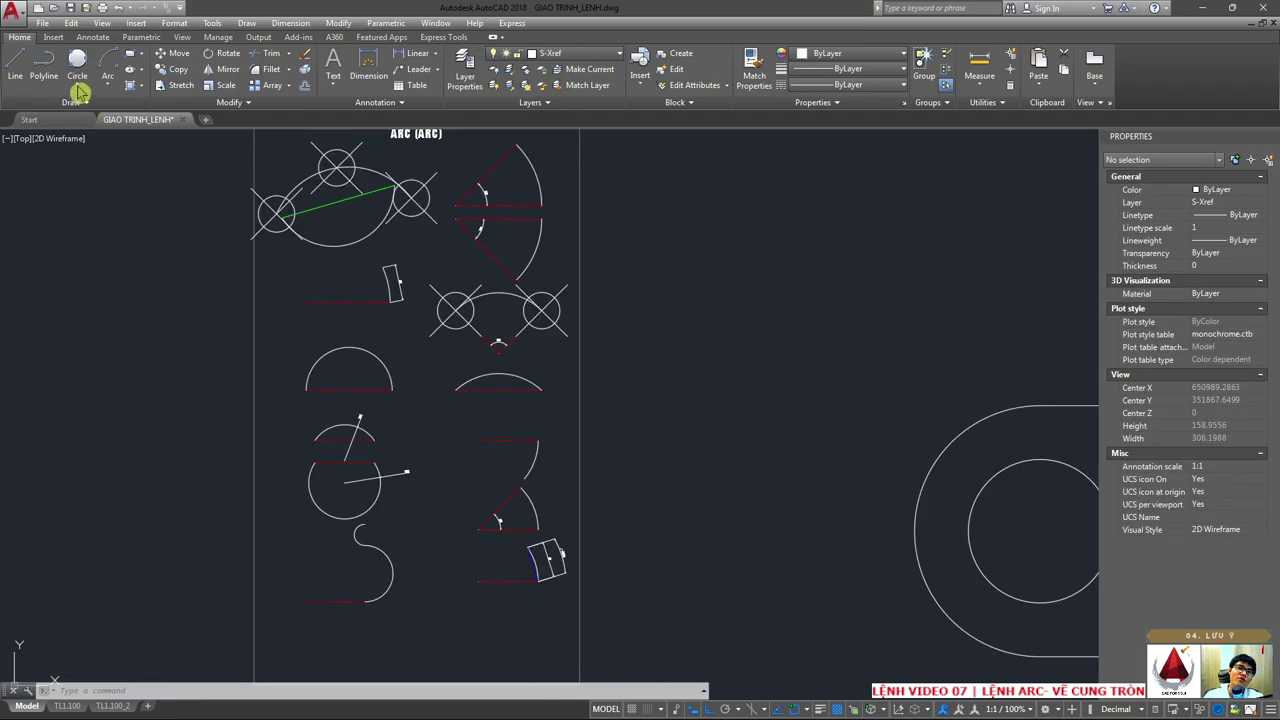
pyautogui.click(78, 88)
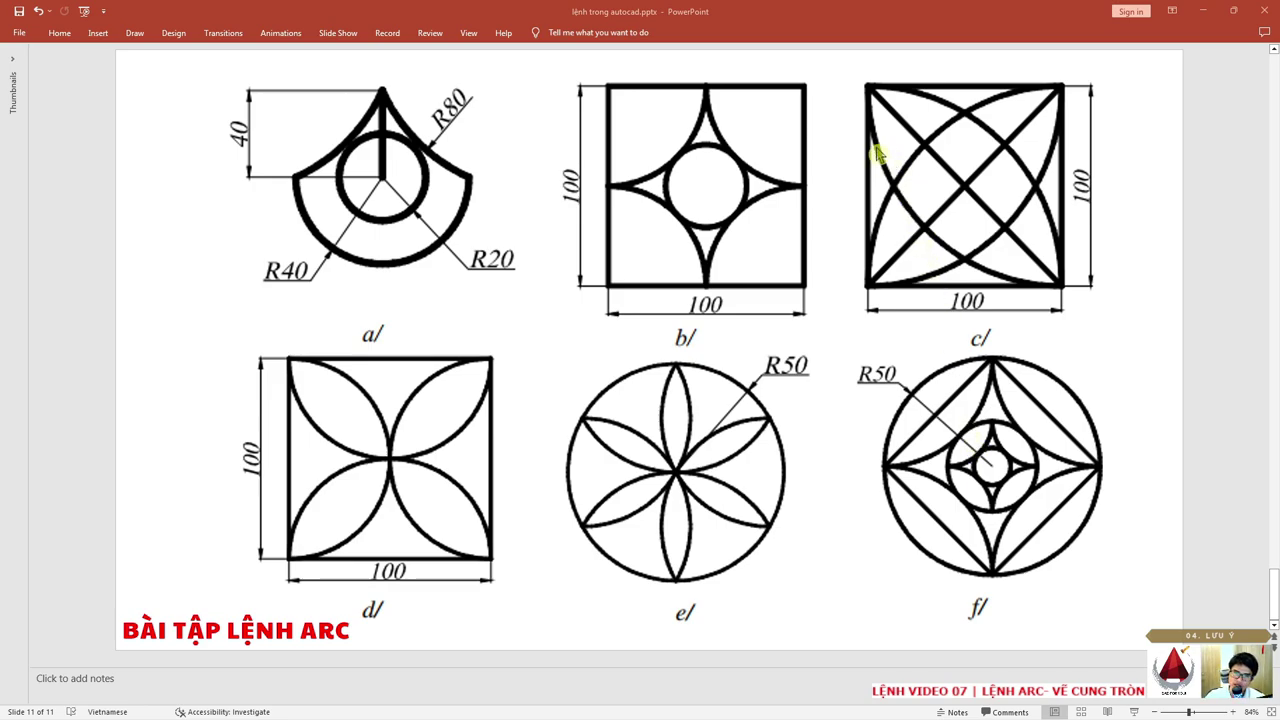
# - Minimize PowerPoint to bring the AutoCAD drawing back on screen
pyautogui.click(1206, 12)
pyautogui.scroll(-2, 535, 387)
pyautogui.scroll(1, 449, 431)
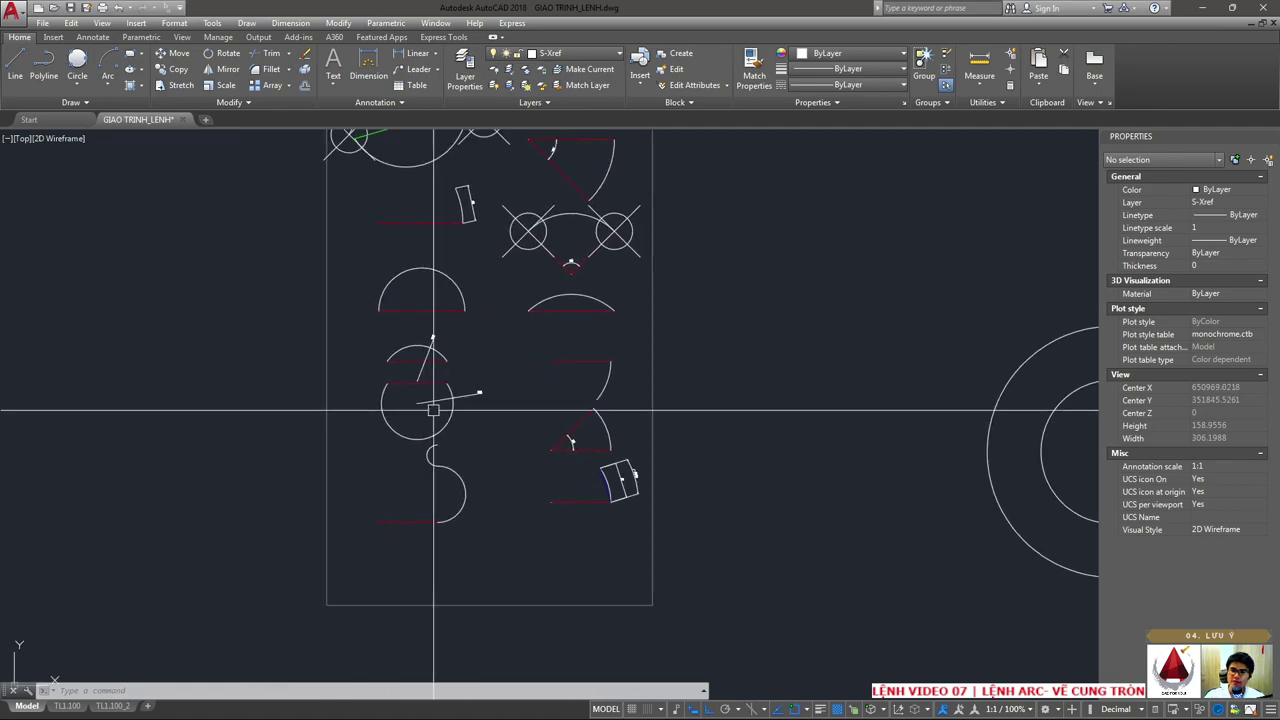
pyautogui.scroll(1, 449, 431)
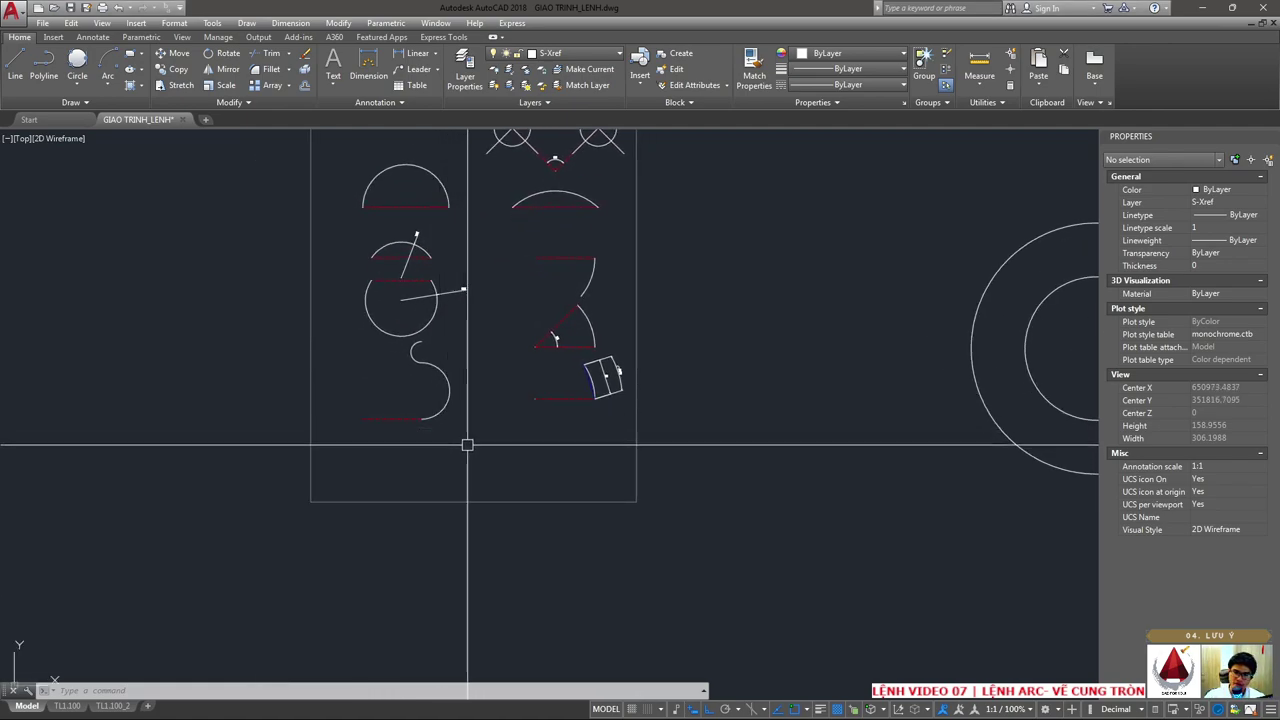
pyautogui.scroll(1, 480, 389)
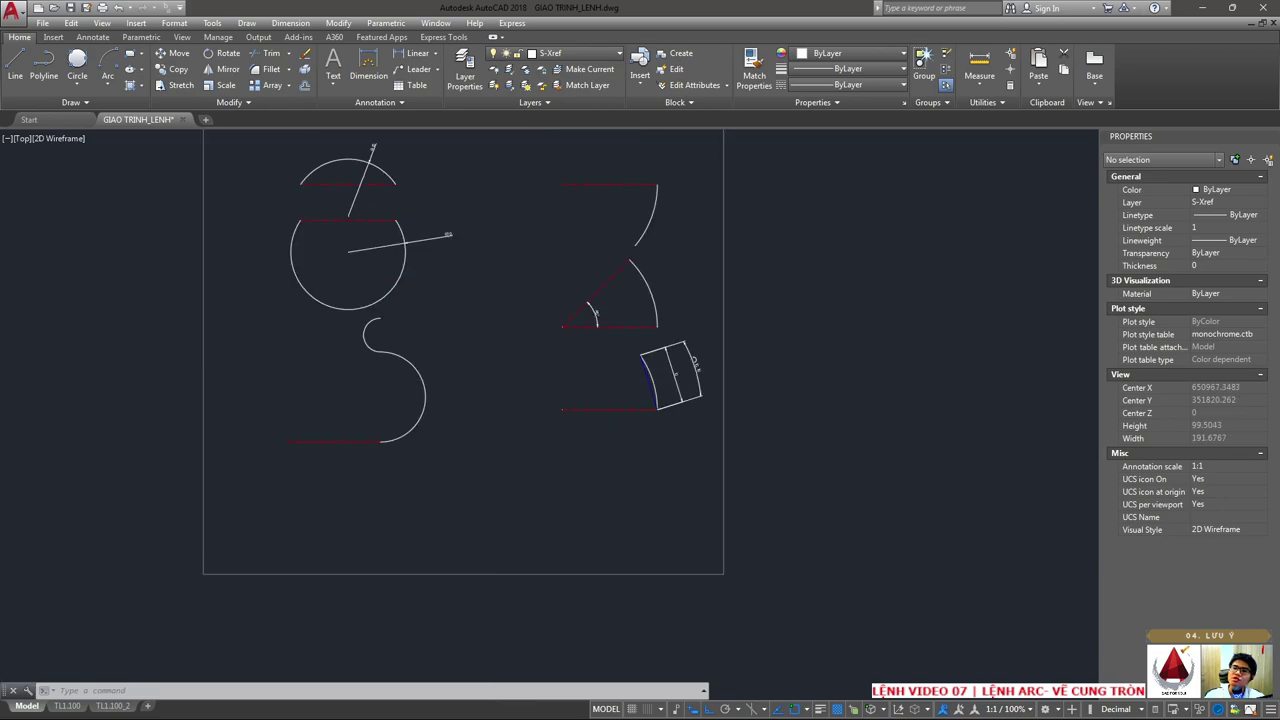
pyautogui.scroll(2, 600, 360)
pyautogui.scroll(1, 701, 366)
pyautogui.scroll(4, 726, 309)
pyautogui.click(726, 309)
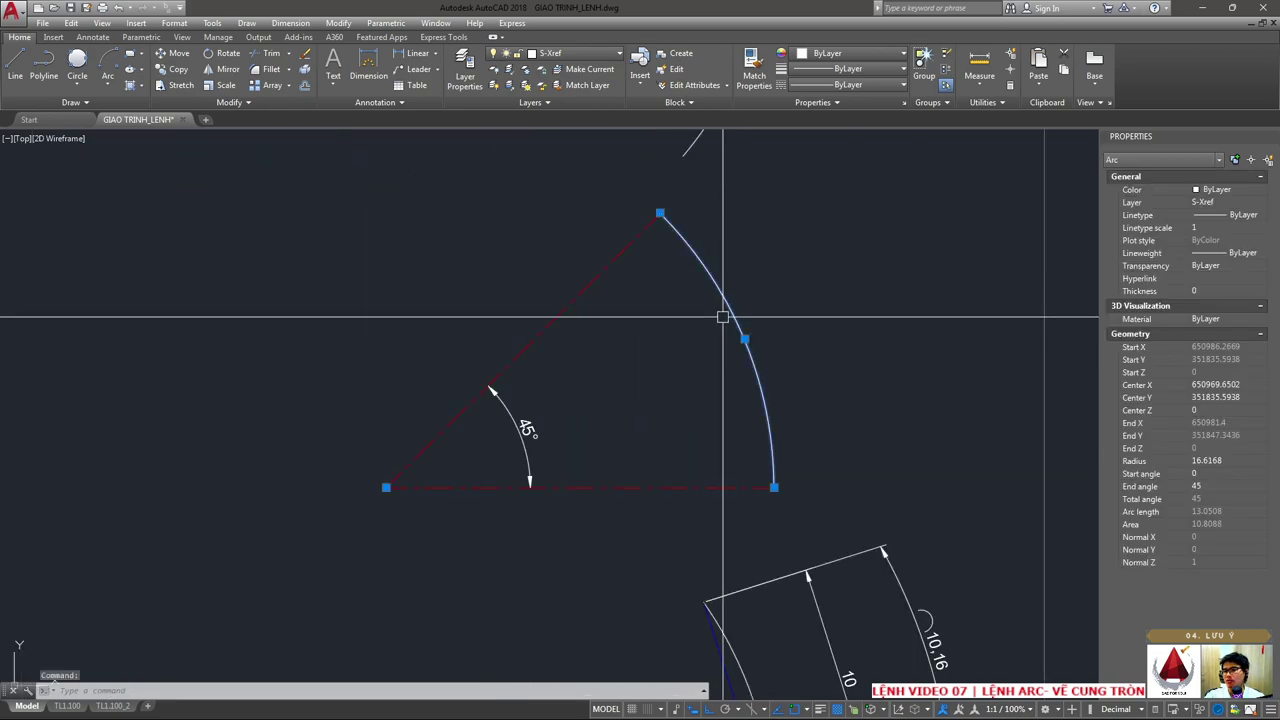
pyautogui.moveTo(726, 309); pyautogui.dragTo(640, 423, button='middle')
pyautogui.scroll(-2, 670, 531)
pyautogui.scroll(4, 670, 531)
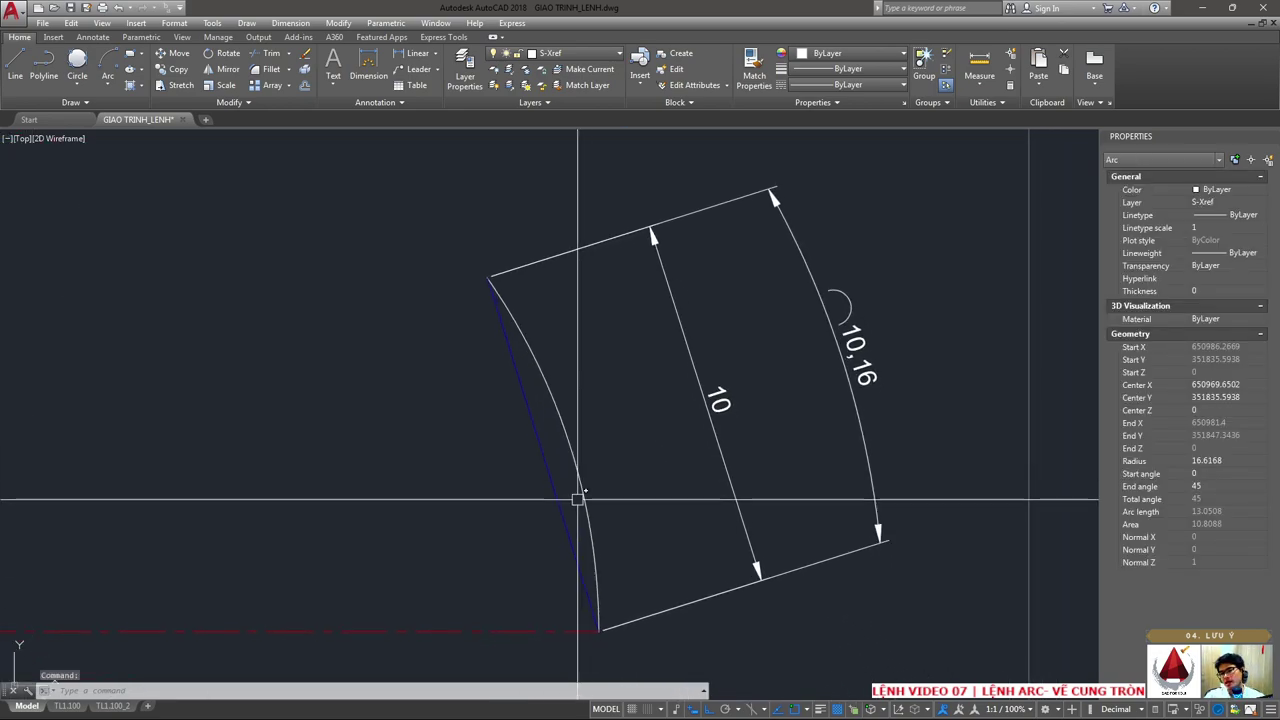
pyautogui.click(569, 455)
pyautogui.press('Escape')
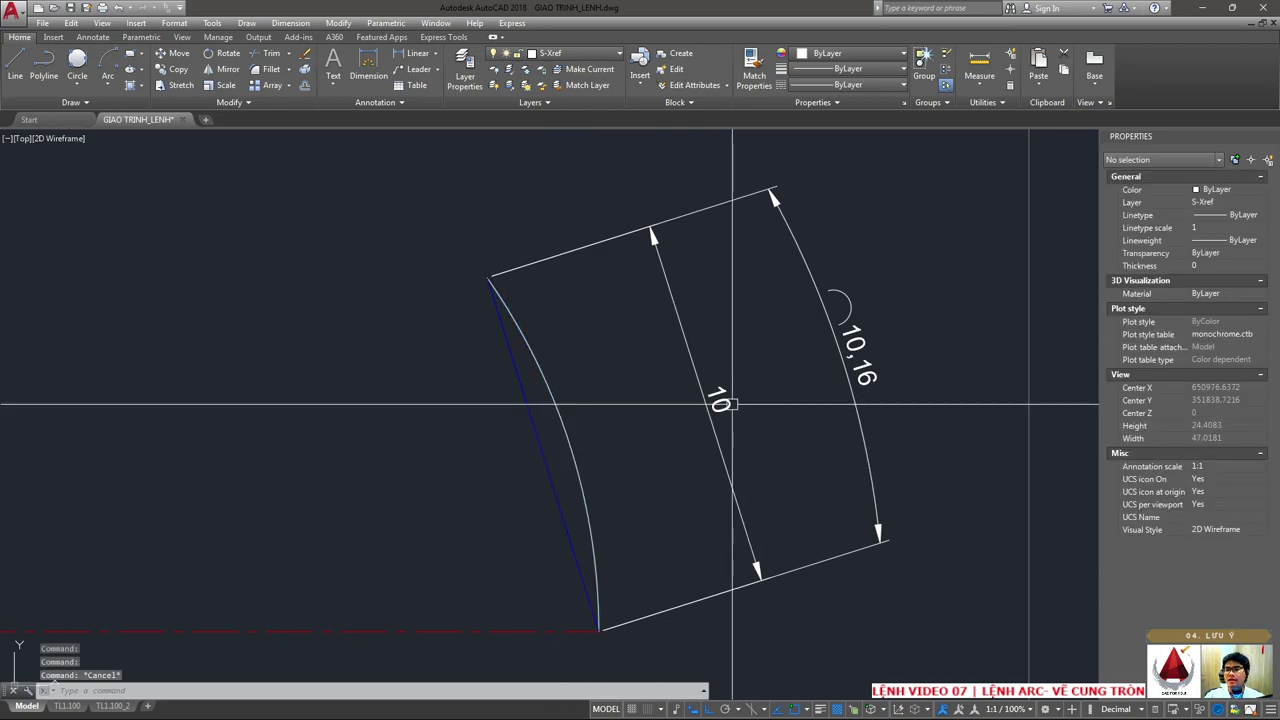
pyautogui.click(701, 400)
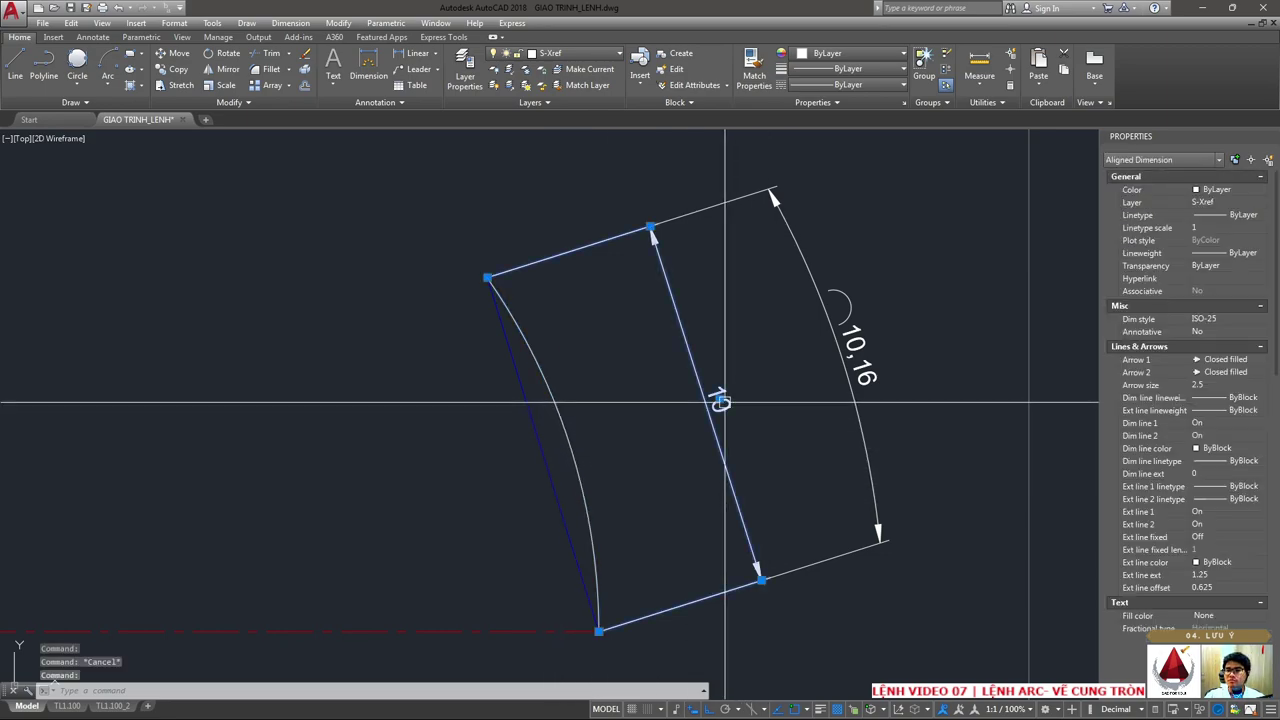
pyautogui.click(532, 430)
pyautogui.press('Escape')
pyautogui.press('Escape')
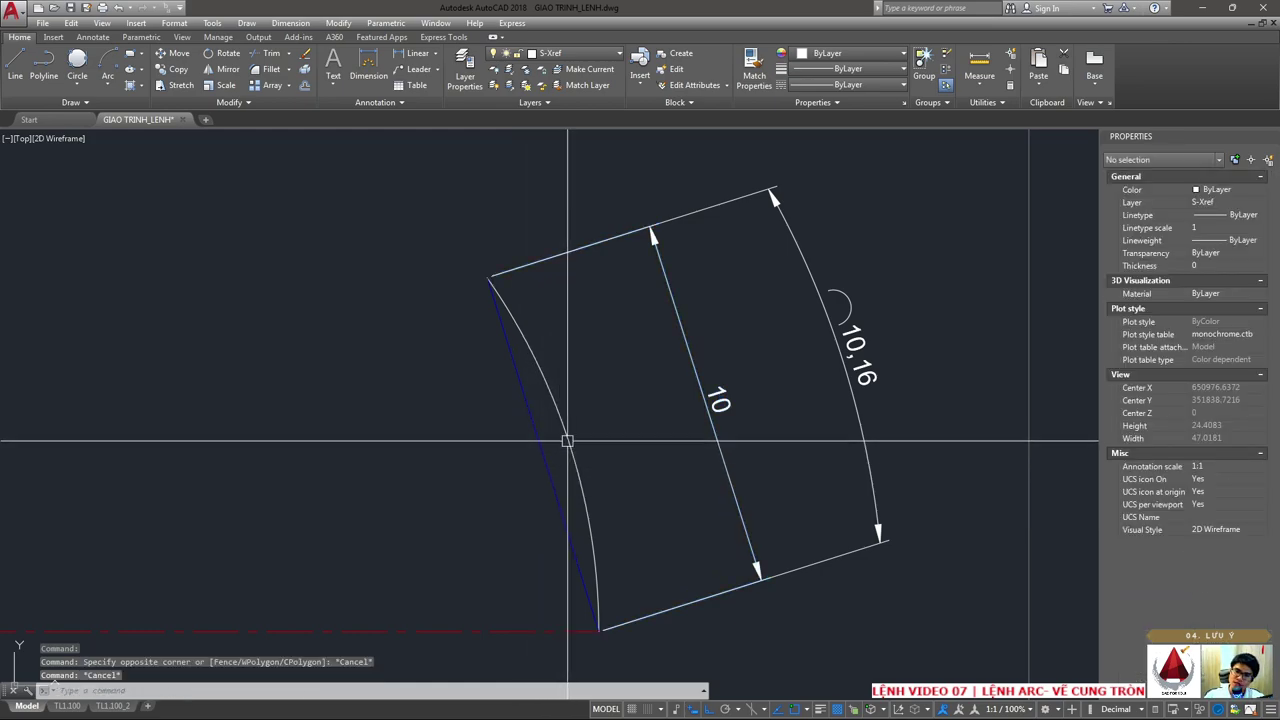
pyautogui.click(567, 441)
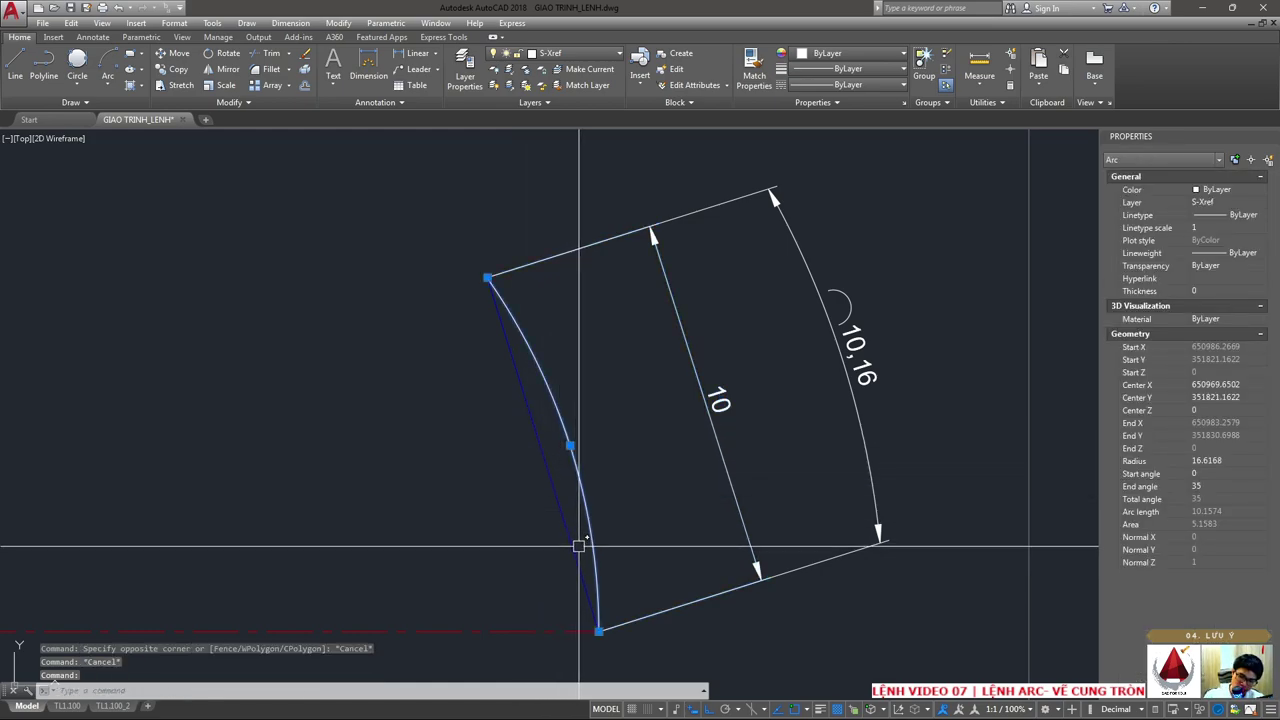
pyautogui.scroll(-5, 690, 290)
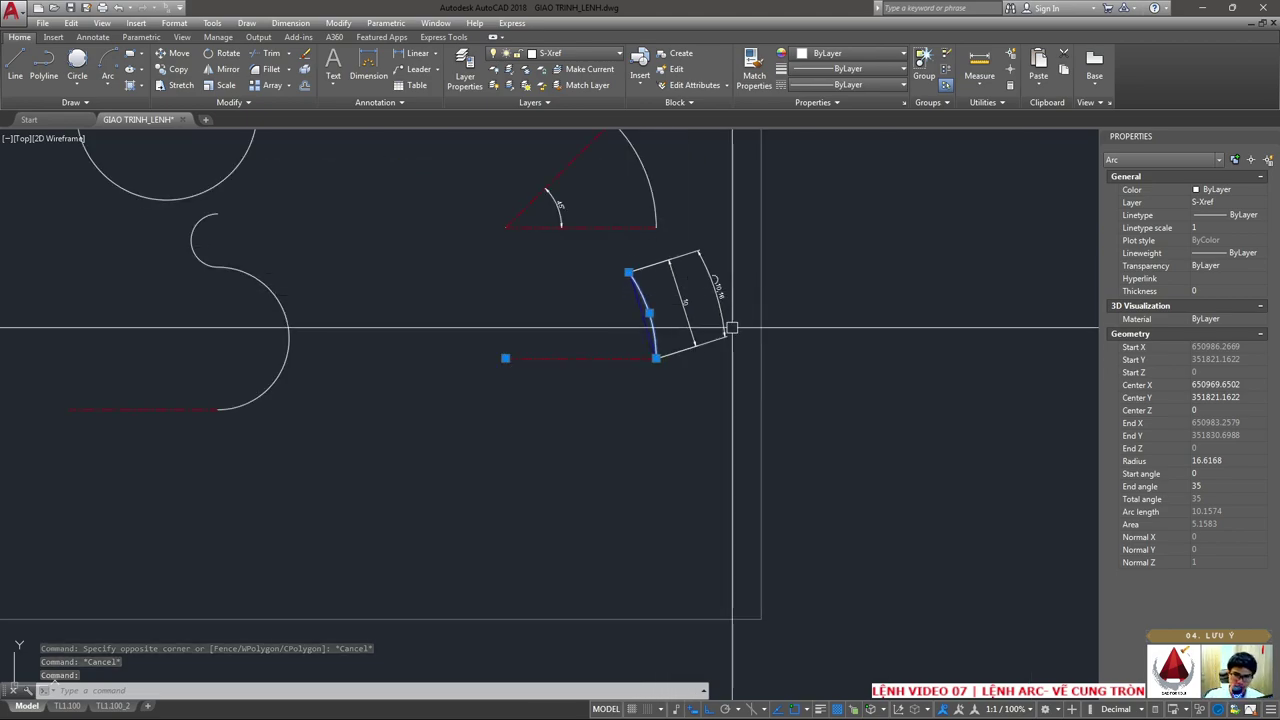
pyautogui.scroll(-3, 734, 329)
pyautogui.scroll(3, 674, 366)
pyautogui.press('Escape')
pyautogui.scroll(2, 700, 355)
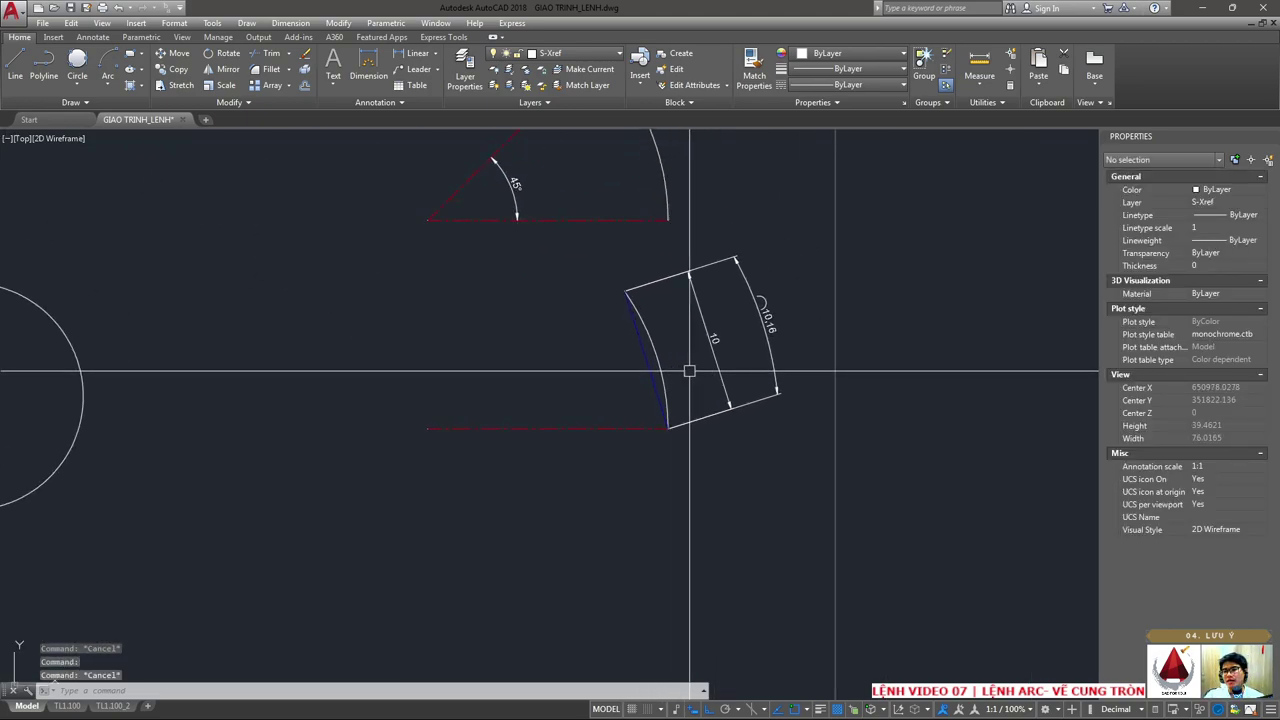
pyautogui.scroll(2, 730, 334)
pyautogui.moveTo(726, 333); pyautogui.dragTo(701, 368, button='middle')
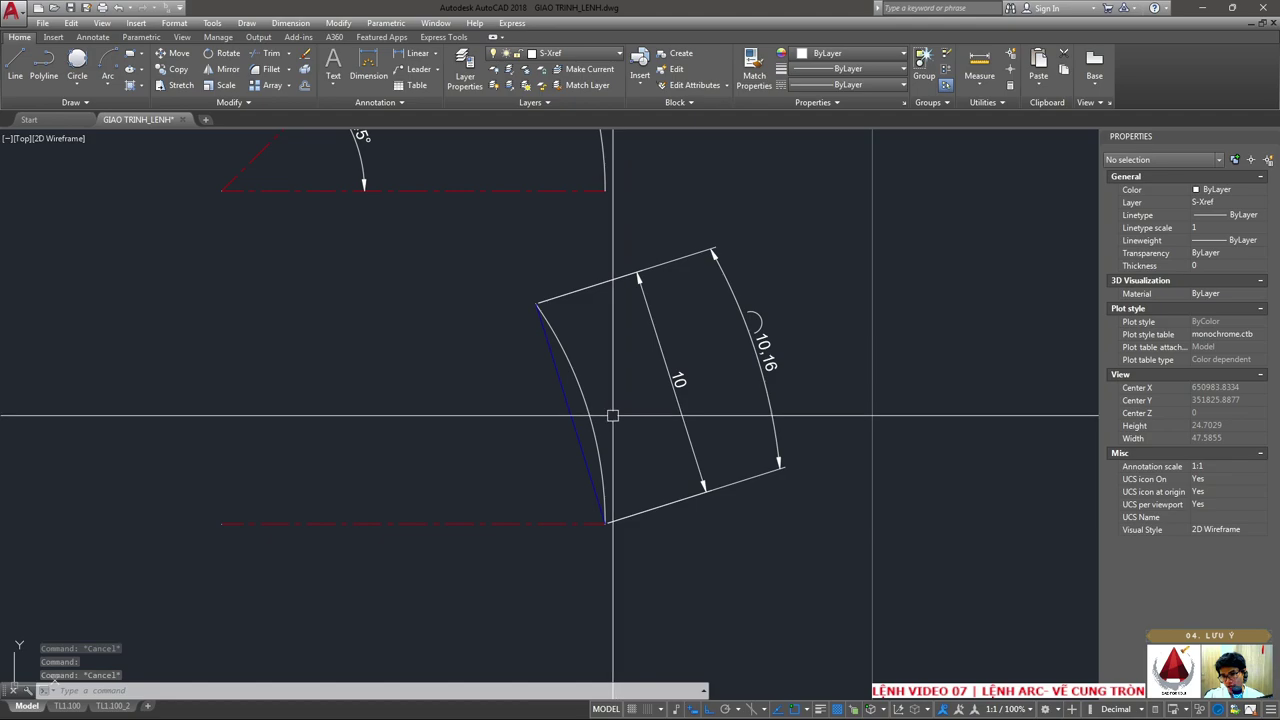
pyautogui.click(814, 437)
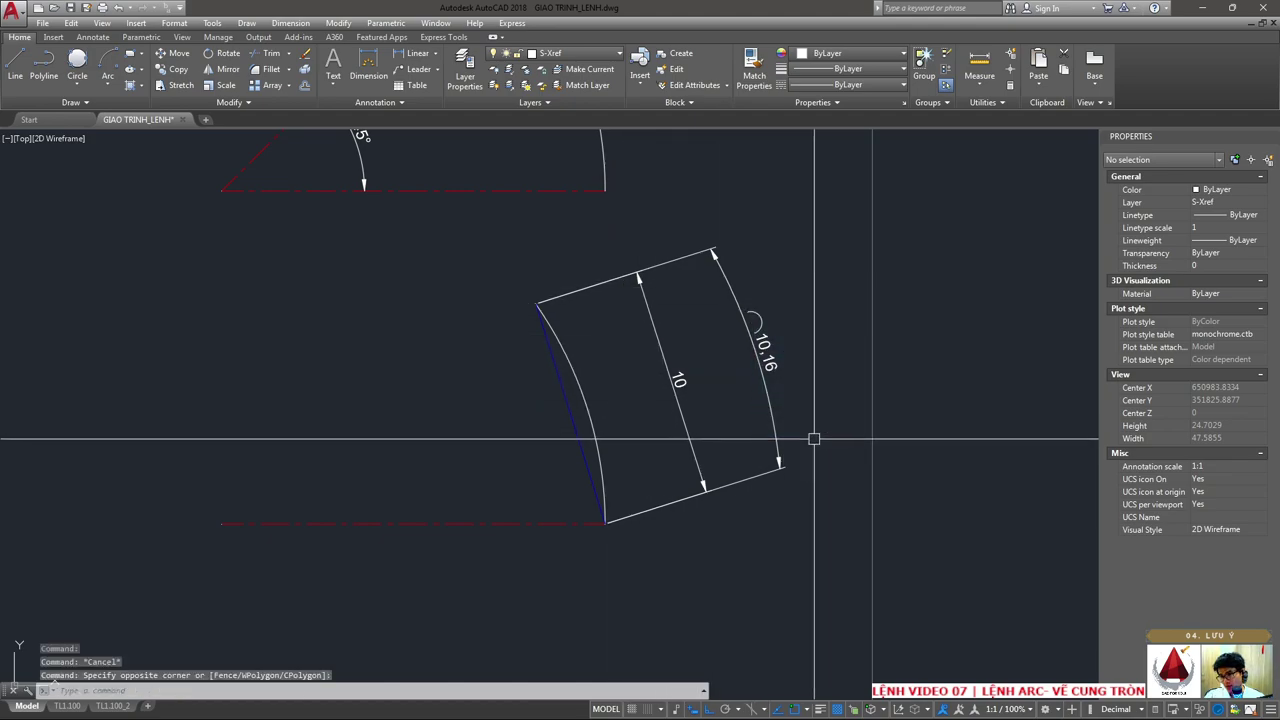
pyautogui.press('Escape')
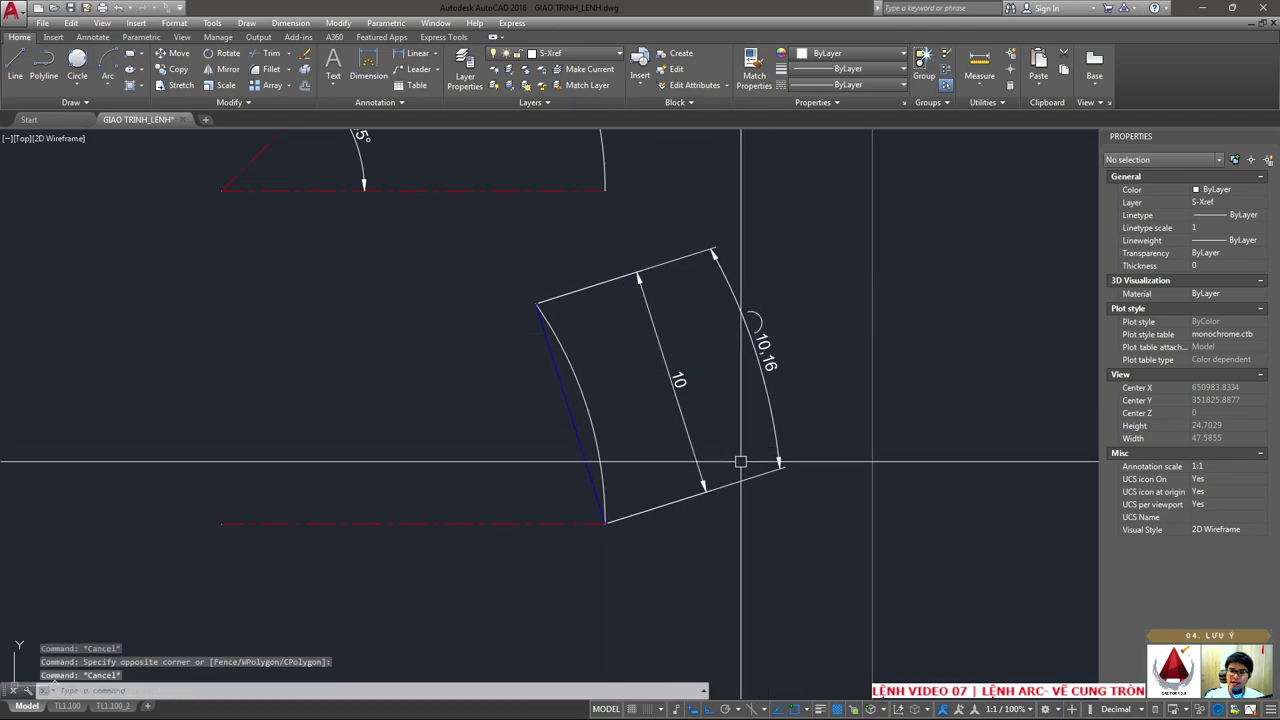
pyautogui.scroll(1, 689, 474)
pyautogui.scroll(1, 632, 472)
pyautogui.scroll(-3, 632, 472)
# - Copy the dimensioned arc shape to a spot directly below the original
pyautogui.write('co')
pyautogui.press('Return')
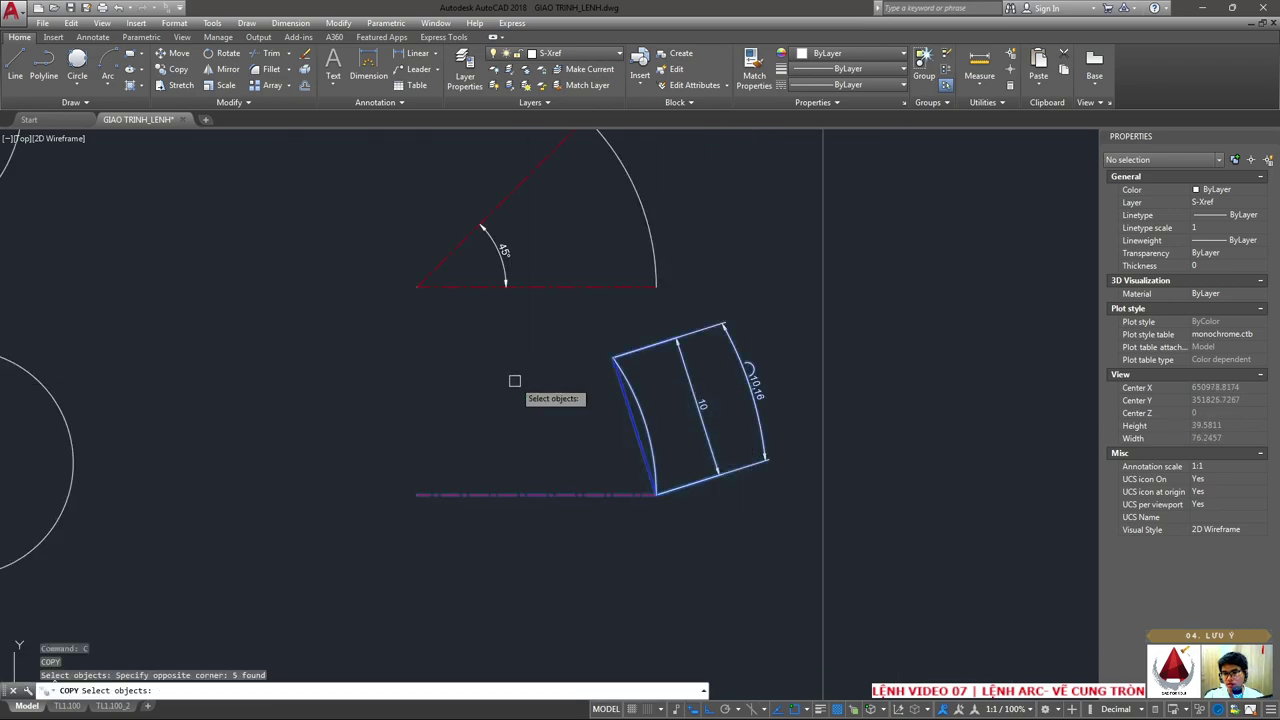
pyautogui.press('Return')
pyautogui.scroll(-2, 514, 377)
pyautogui.click(661, 258)
pyautogui.click(661, 510)
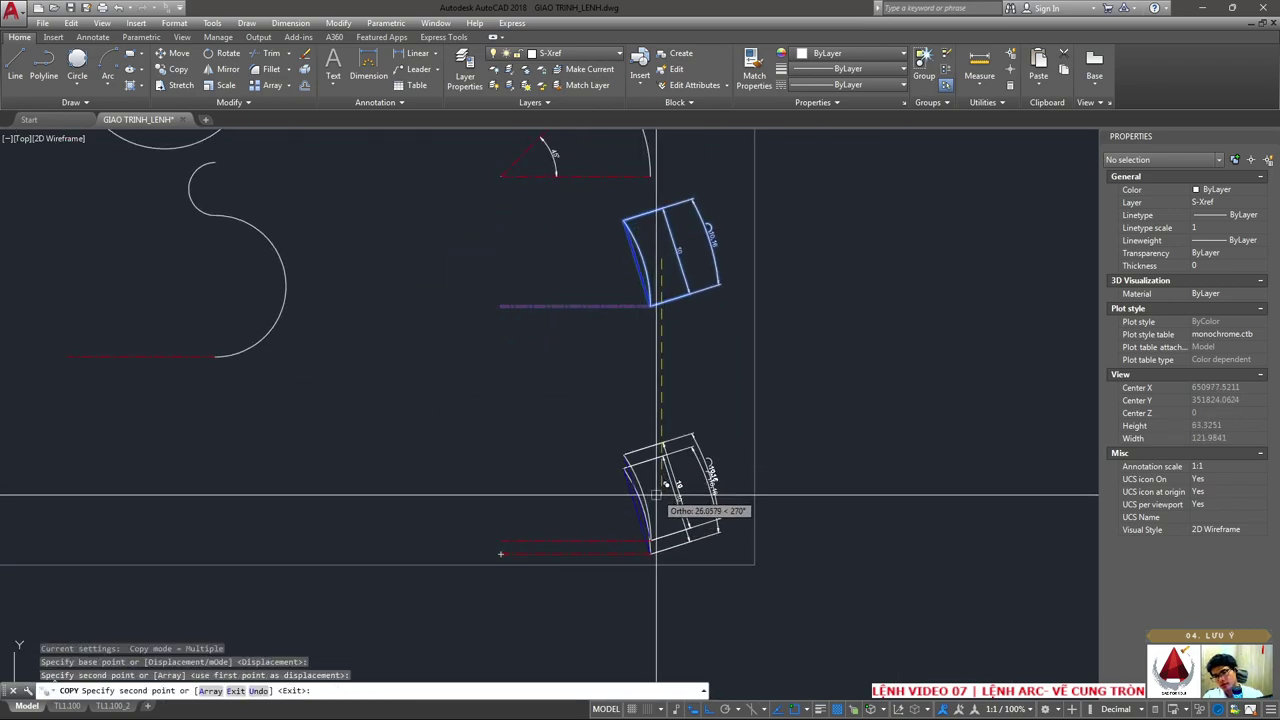
pyautogui.press('Escape')
# - Erase the copy's dark blue left line
pyautogui.scroll(1, 661, 510)
pyautogui.click(637, 512)
pyautogui.scroll(1, 686, 528)
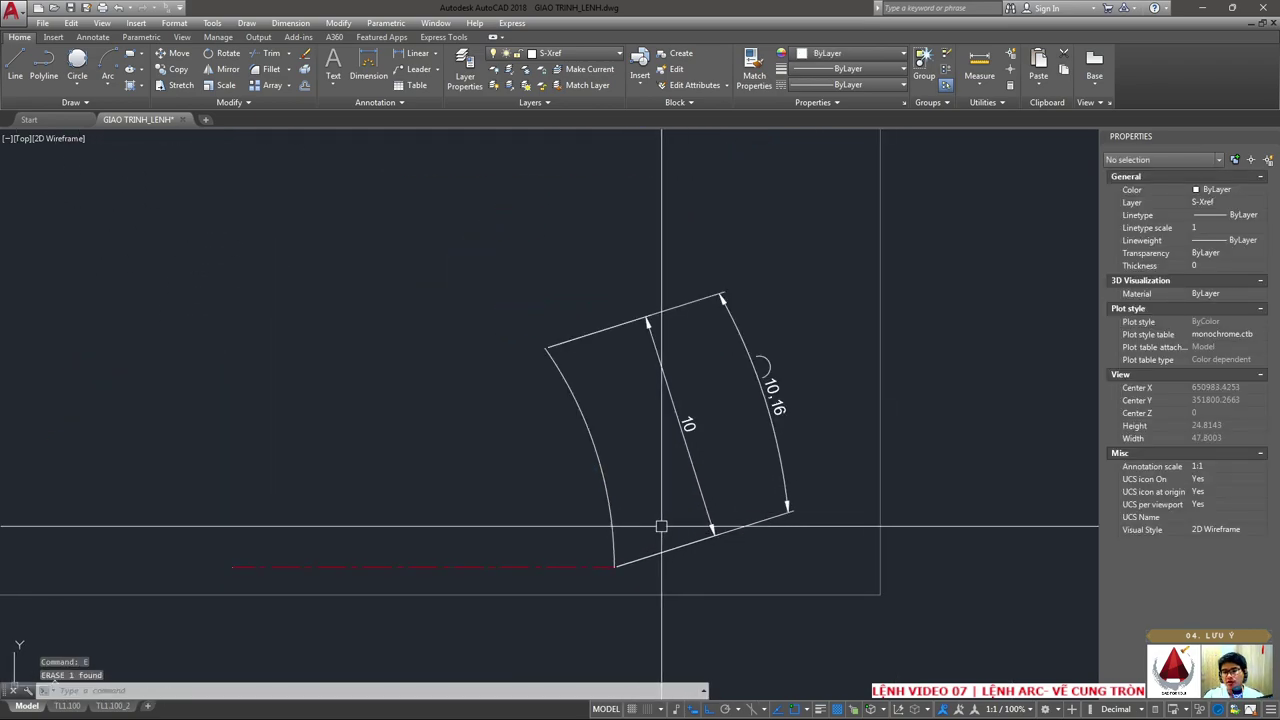
pyautogui.write('e')
pyautogui.press('Return')
# - Move the copied shape slightly upward
pyautogui.write('m')
pyautogui.press('Return')
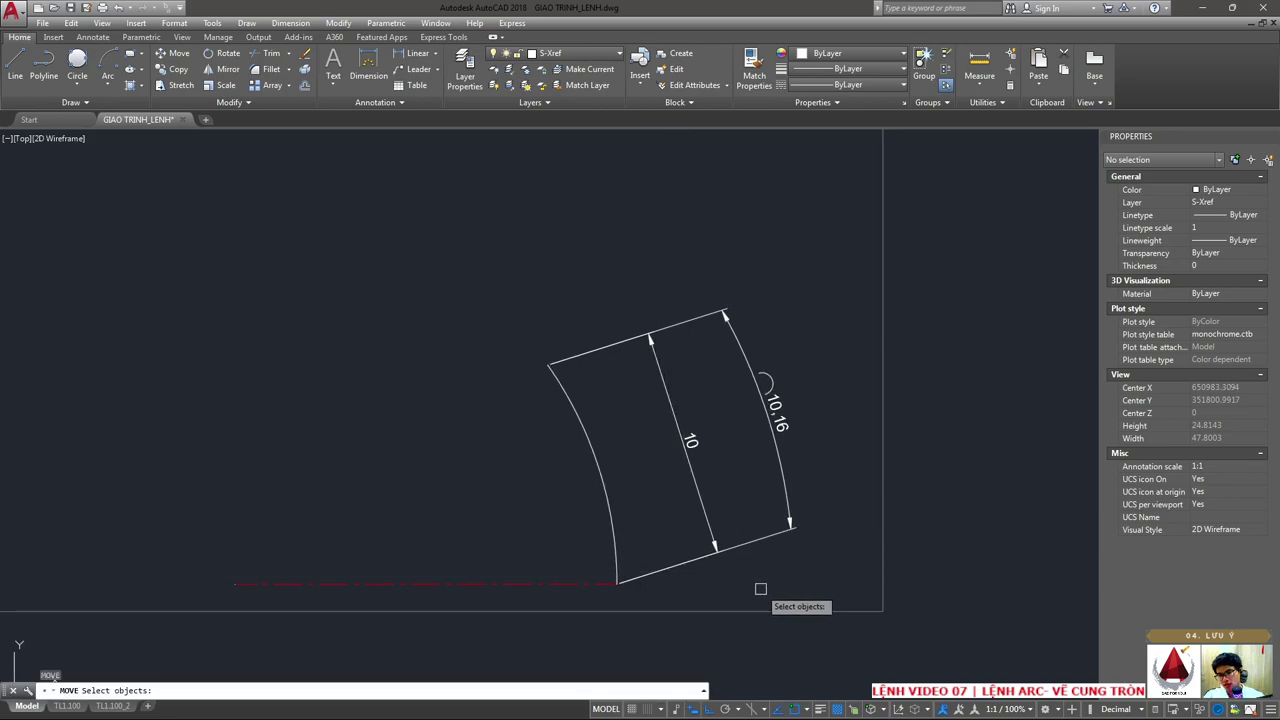
pyautogui.click(760, 591)
pyautogui.click(500, 334)
pyautogui.press('Return')
pyautogui.click(447, 430)
pyautogui.click(447, 343)
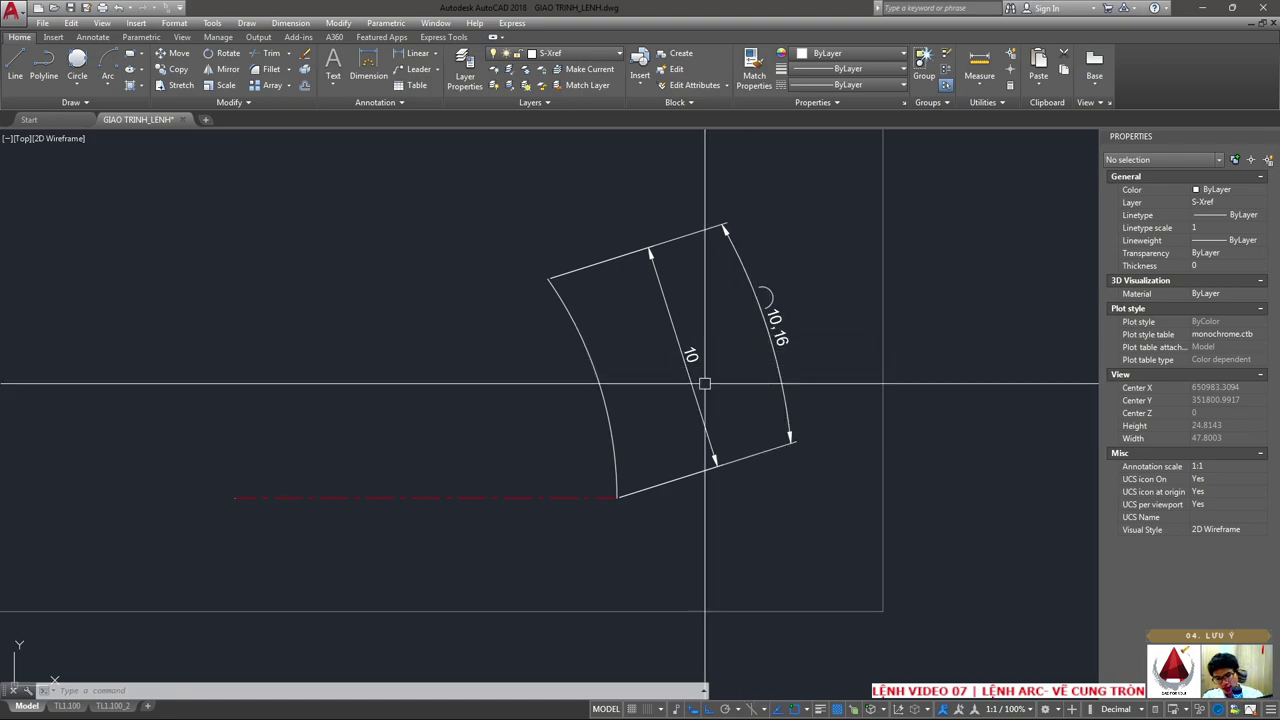
pyautogui.write('OP')
pyautogui.press('Return')
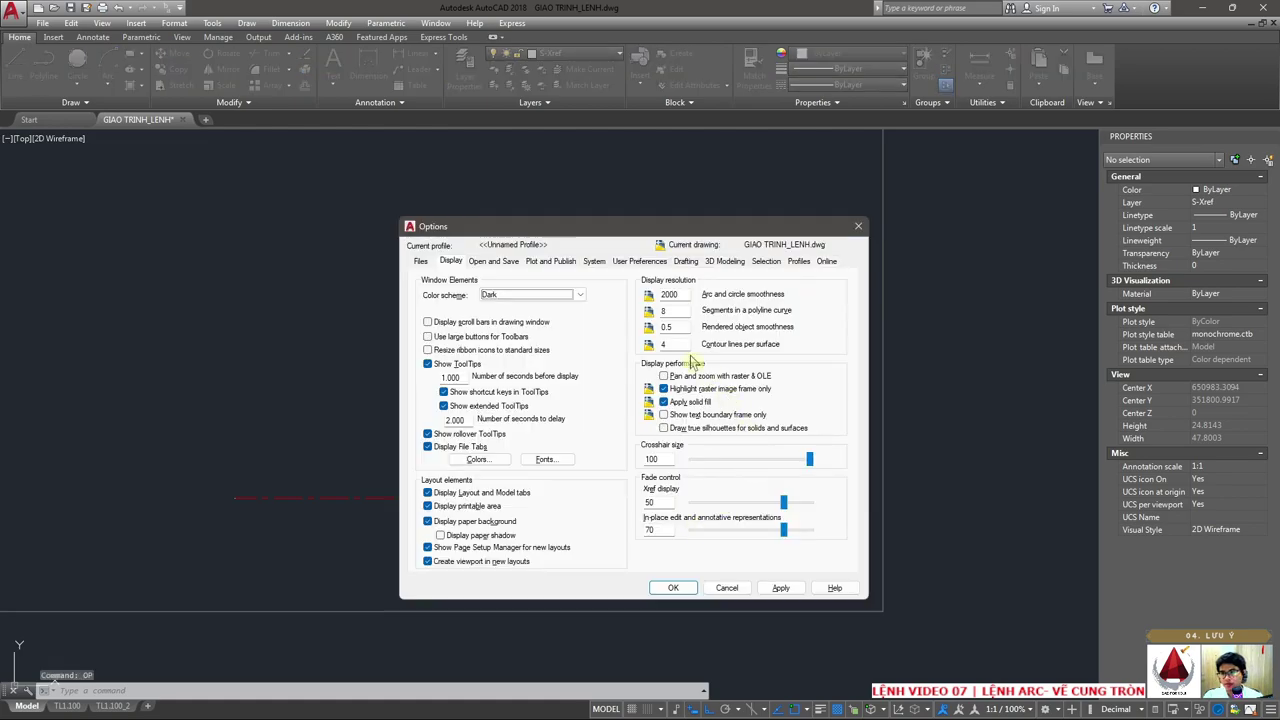
pyautogui.click(494, 261)
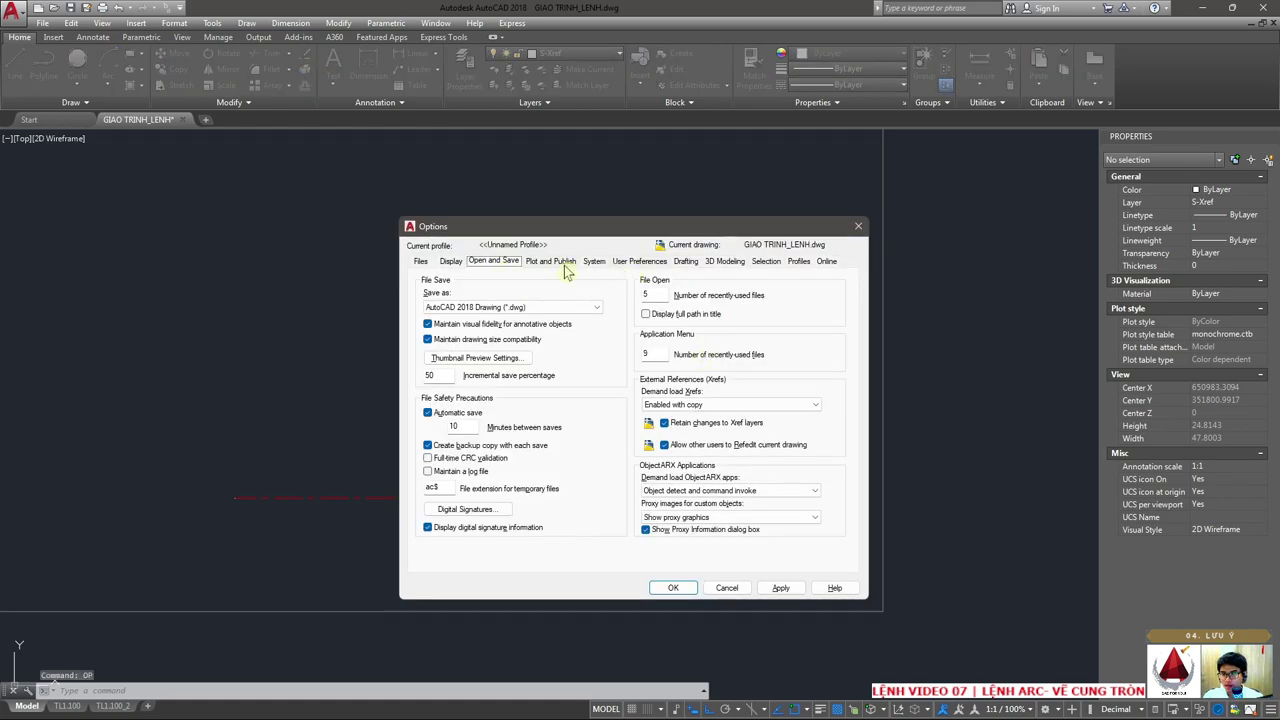
pyautogui.click(594, 261)
pyautogui.click(638, 263)
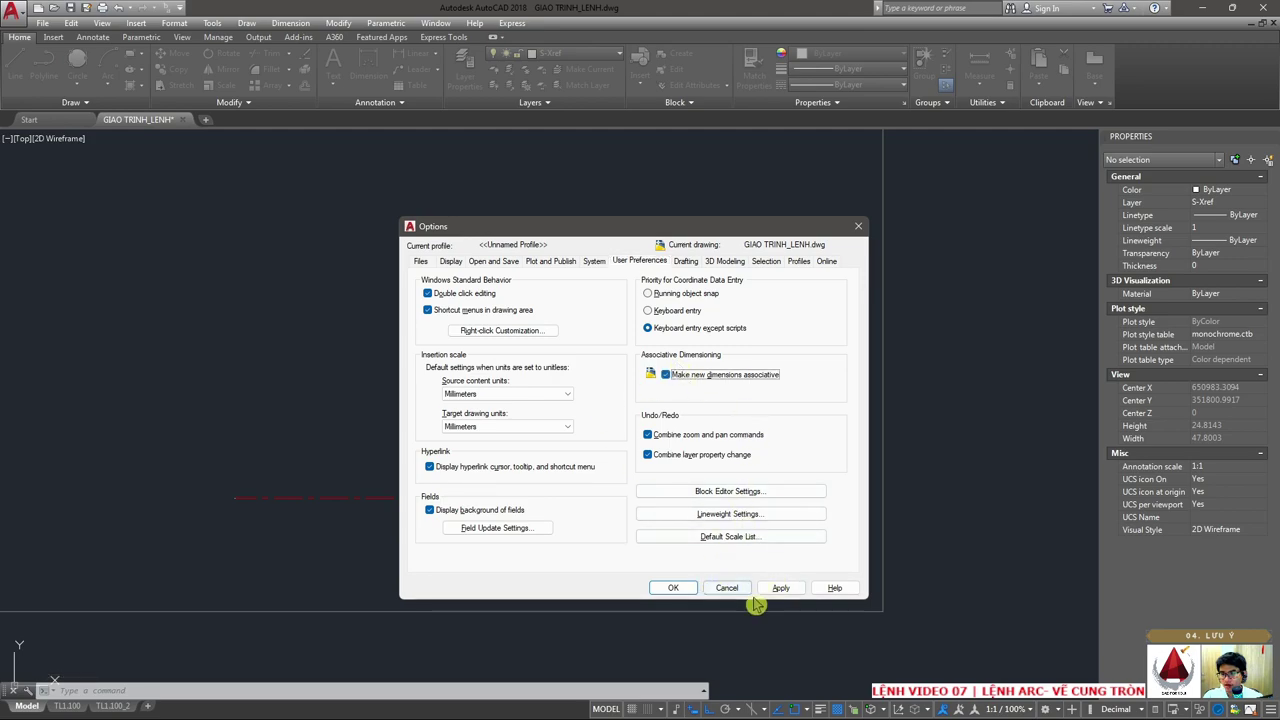
pyautogui.click(673, 588)
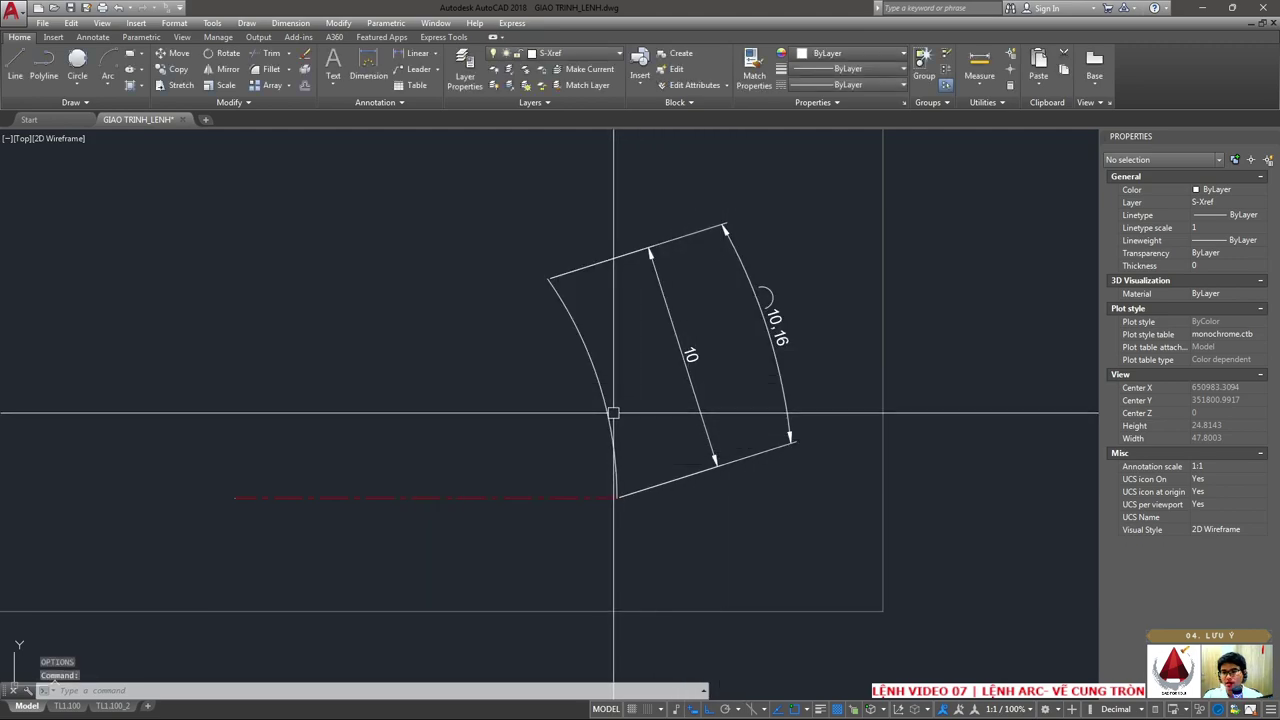
# - Try stretching the left arc's top endpoint by its grip, then undo the change
pyautogui.click(578, 340)
pyautogui.press('Escape')
pyautogui.click(551, 281)
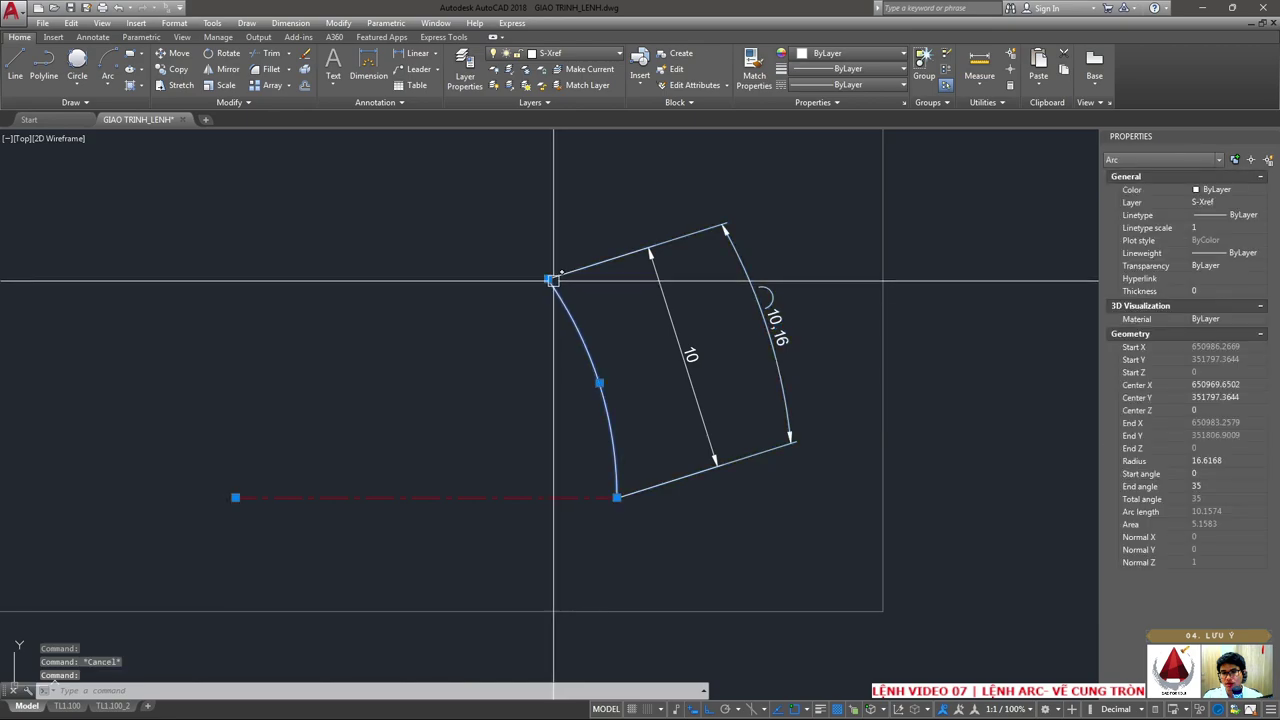
pyautogui.click(548, 279)
pyautogui.click(480, 223)
pyautogui.hotkey('ctrl', 'z')
pyautogui.press('Escape')
pyautogui.scroll(-4, 454, 331)
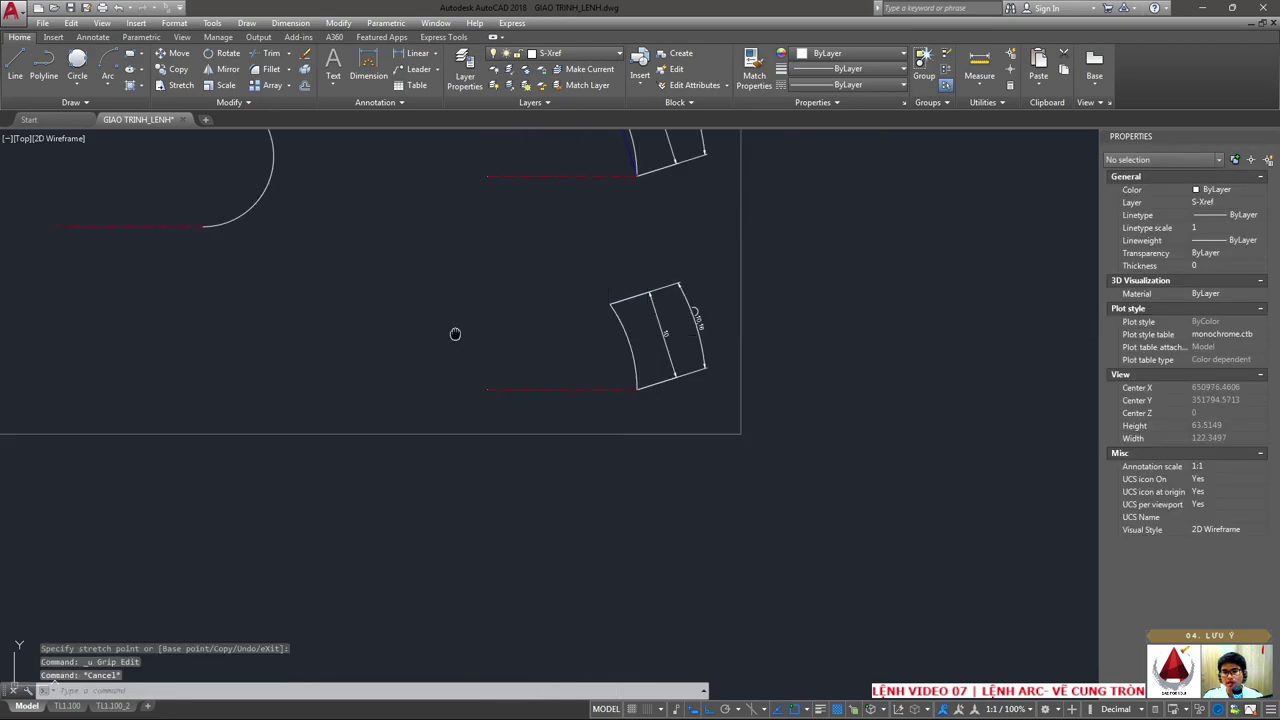
pyautogui.moveTo(454, 331); pyautogui.dragTo(716, 399, button='middle')
pyautogui.scroll(2, 716, 399)
# - Copy the arc and its red dashed baseline to the left of the shape
pyautogui.write('co')
pyautogui.press('Return')
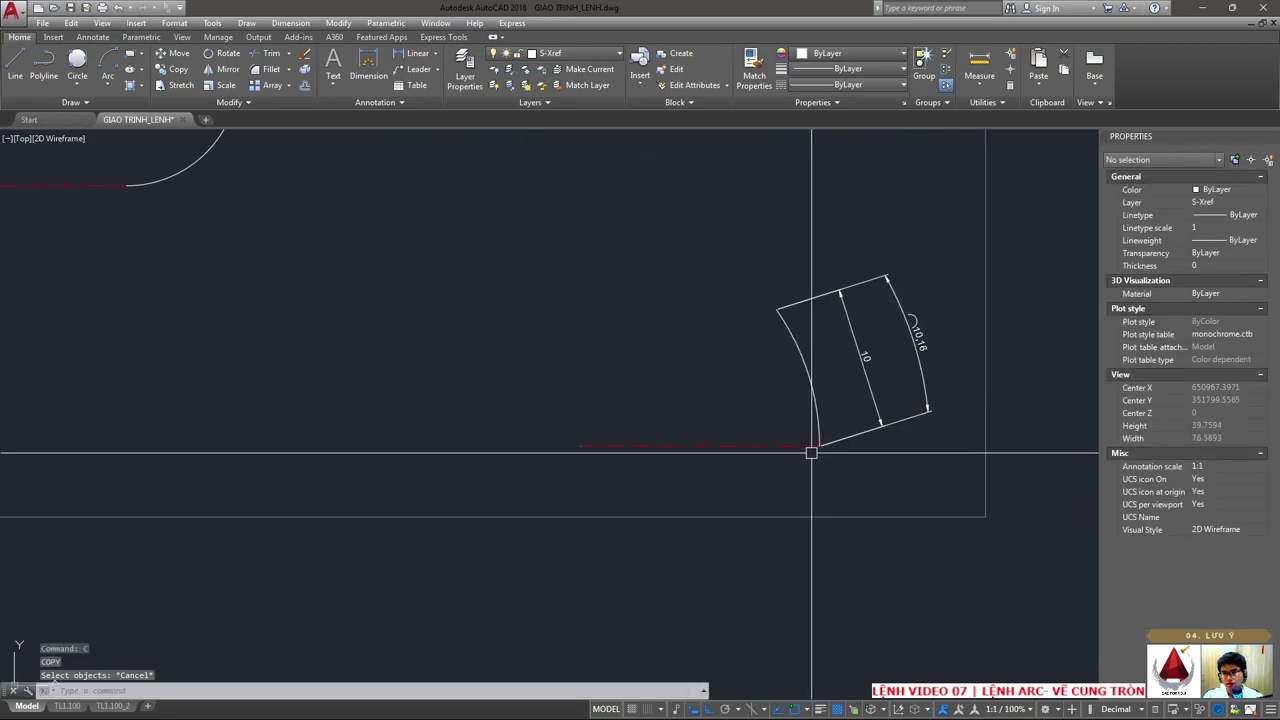
pyautogui.click(816, 456)
pyautogui.click(797, 398)
pyautogui.press('Return')
pyautogui.click(800, 410)
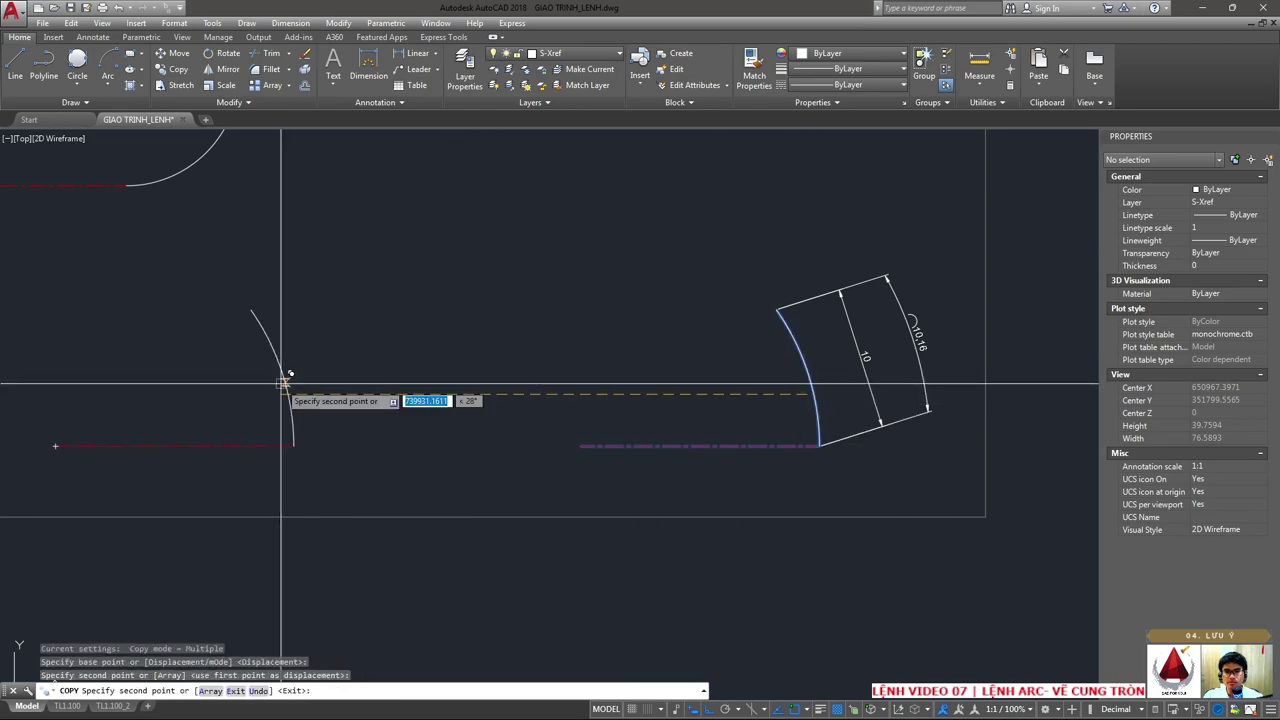
pyautogui.click(273, 410)
pyautogui.press('Escape')
pyautogui.moveTo(273, 410); pyautogui.dragTo(365, 410, button='middle')
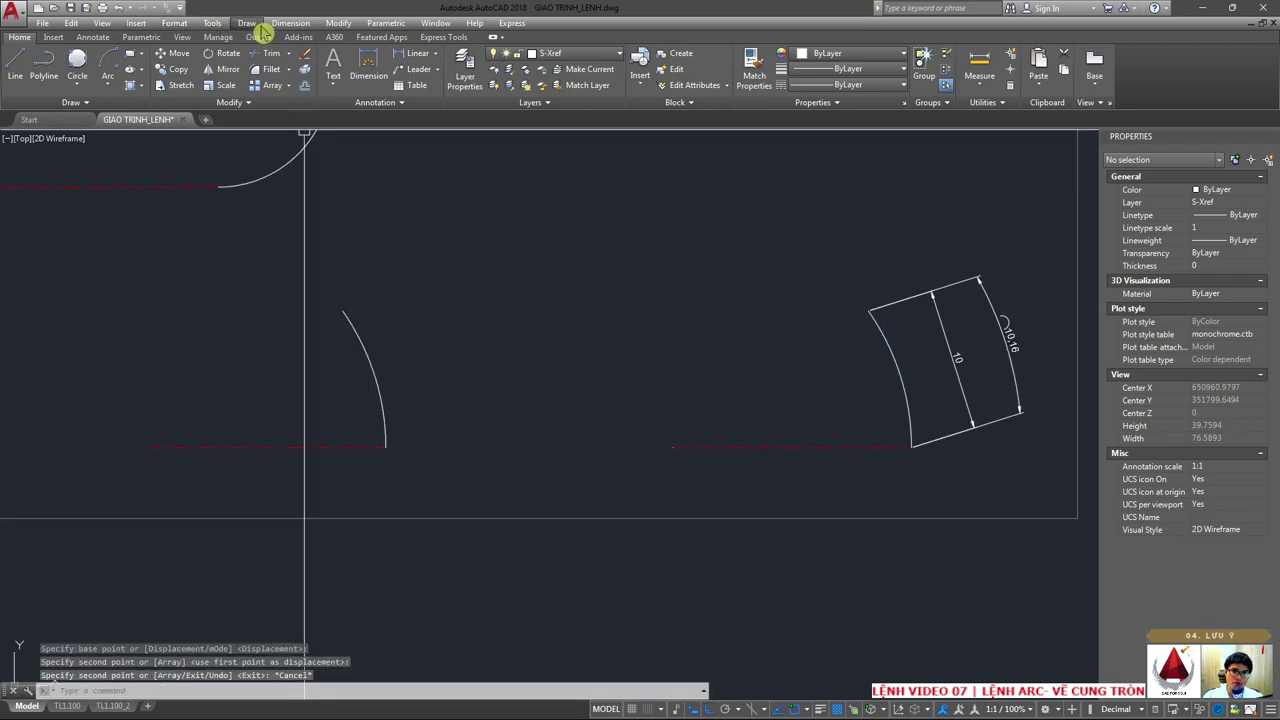
# - Add an arc-length dimension to the left arc, placed below it, reading 10.16
pyautogui.click(287, 23)
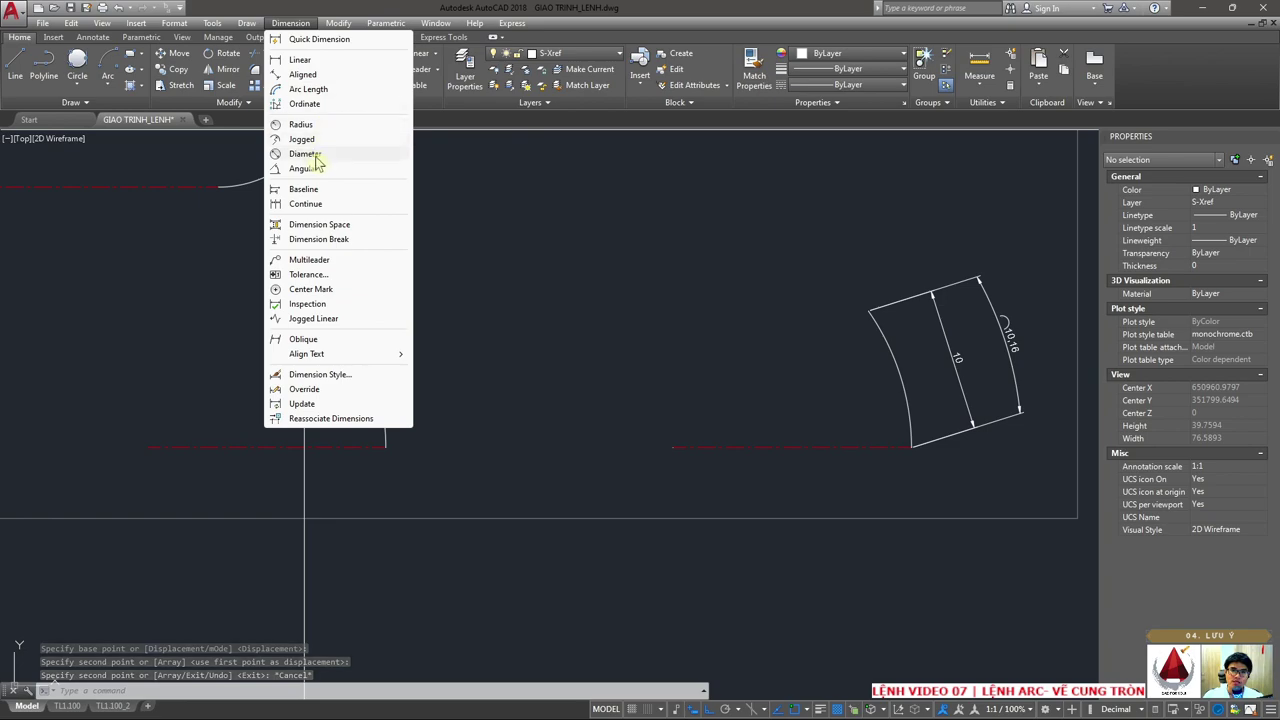
pyautogui.click(318, 90)
pyautogui.click(350, 326)
pyautogui.click(400, 360)
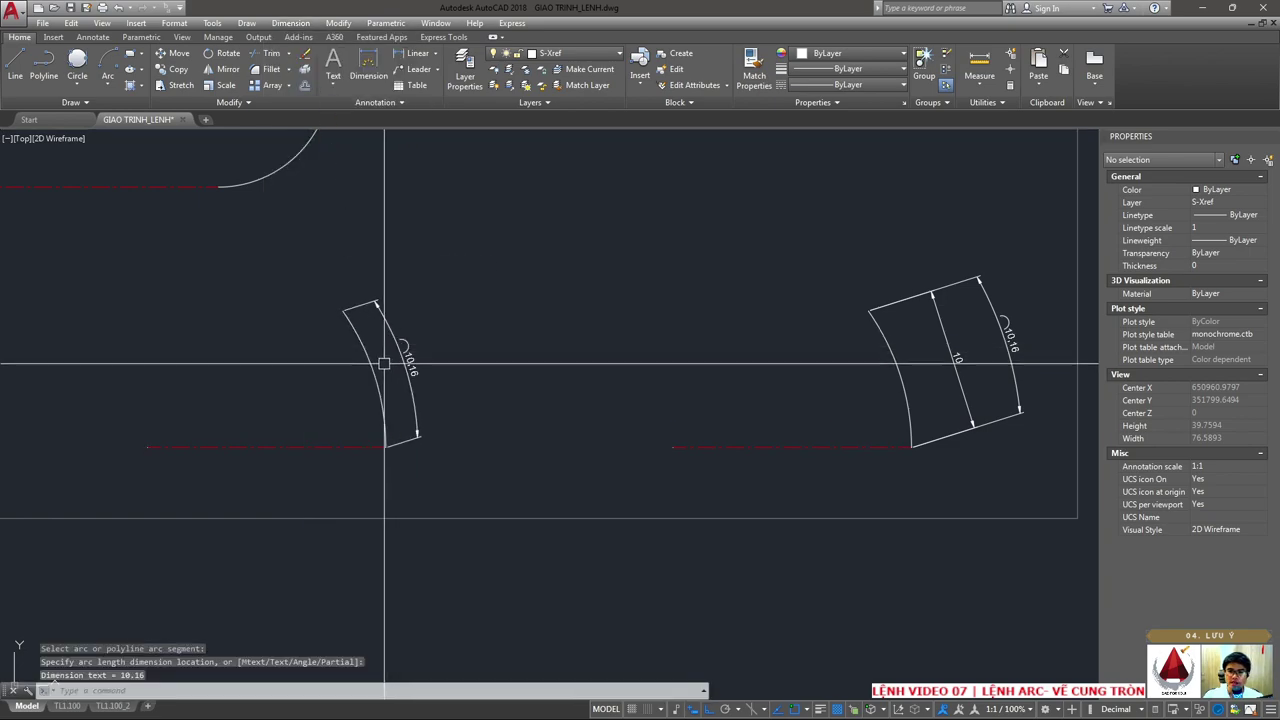
# - Undo the accidental grip stretch of the arc and recentre the view on it
pyautogui.click(353, 322)
pyautogui.click(353, 322)
pyautogui.click(306, 271)
pyautogui.hotkey('ctrl', 'z')
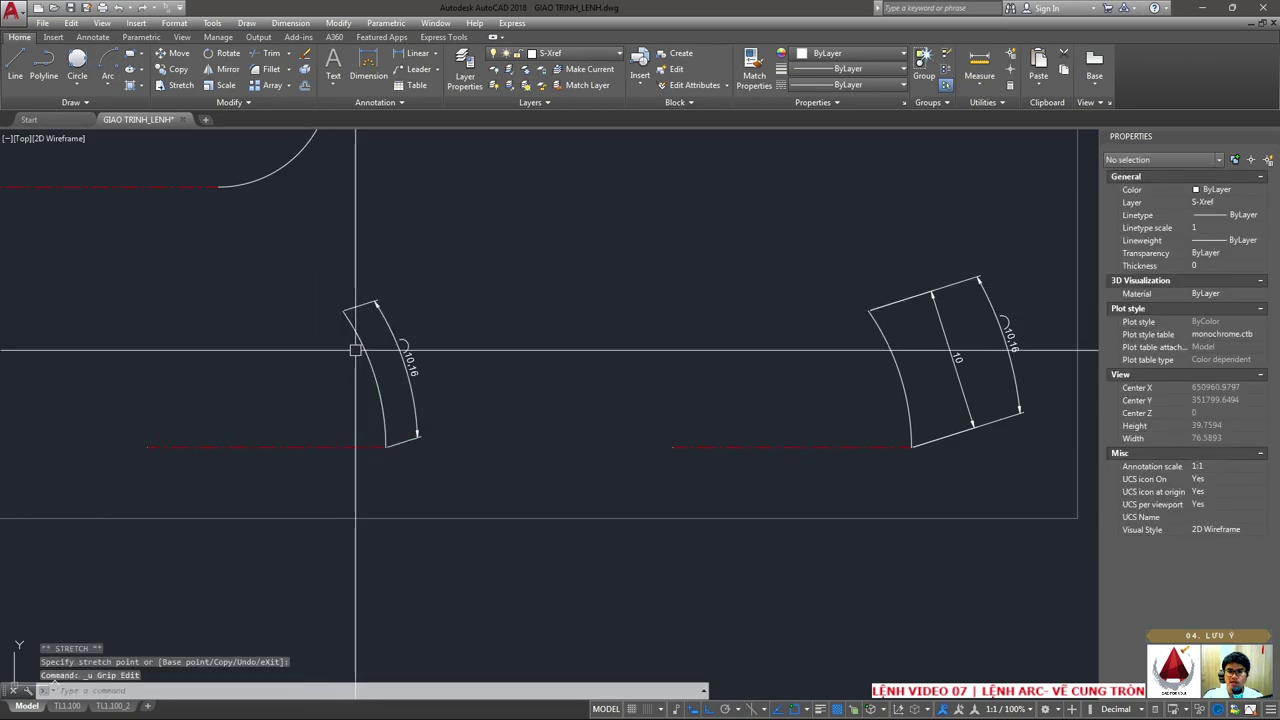
pyautogui.scroll(2, 353, 367)
pyautogui.moveTo(353, 367); pyautogui.dragTo(463, 385, button='middle')
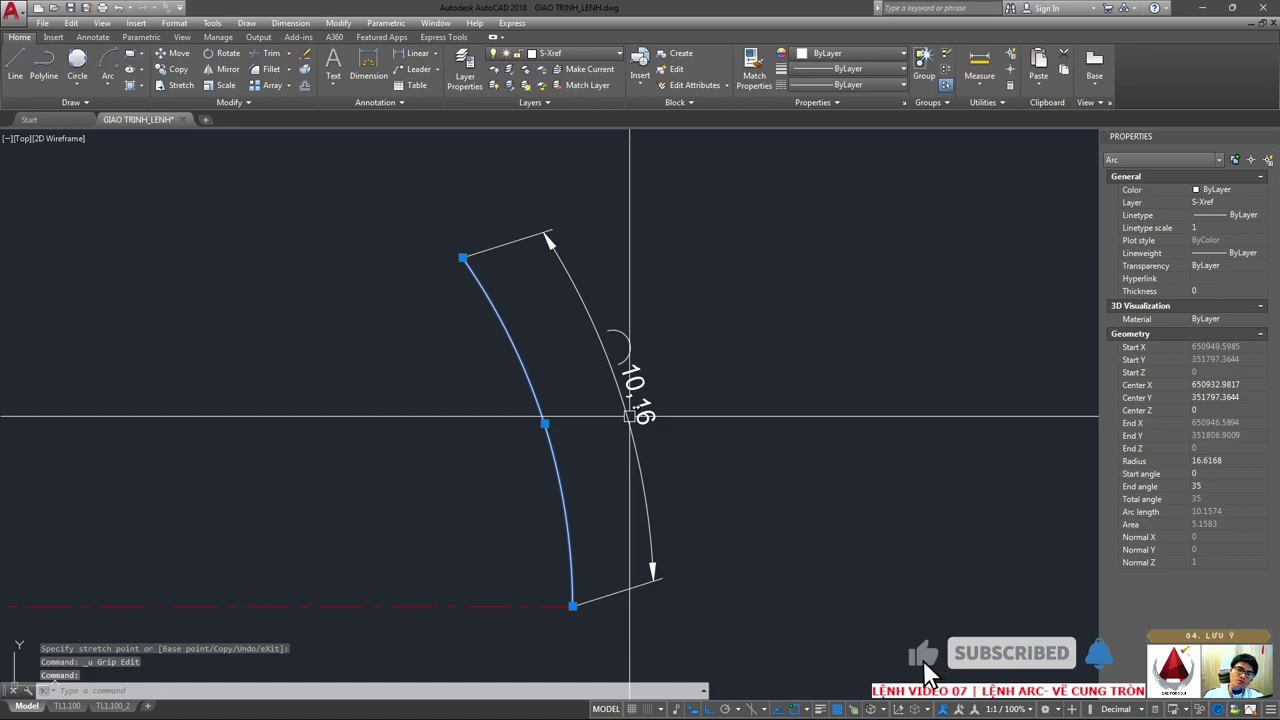
pyautogui.moveTo(630, 415); pyautogui.dragTo(542, 388, button='middle')
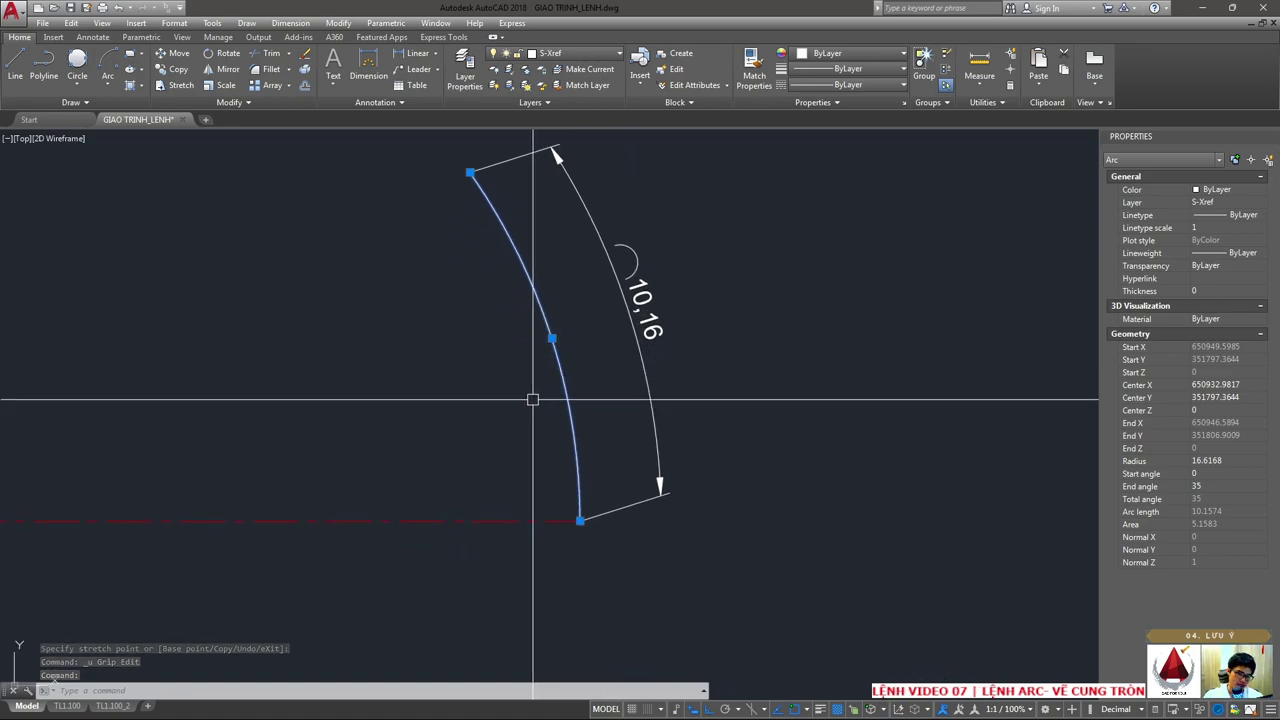
# - Start LENGTHEN using the Total option with a total length of 10
pyautogui.write('a')
pyautogui.press('Escape')
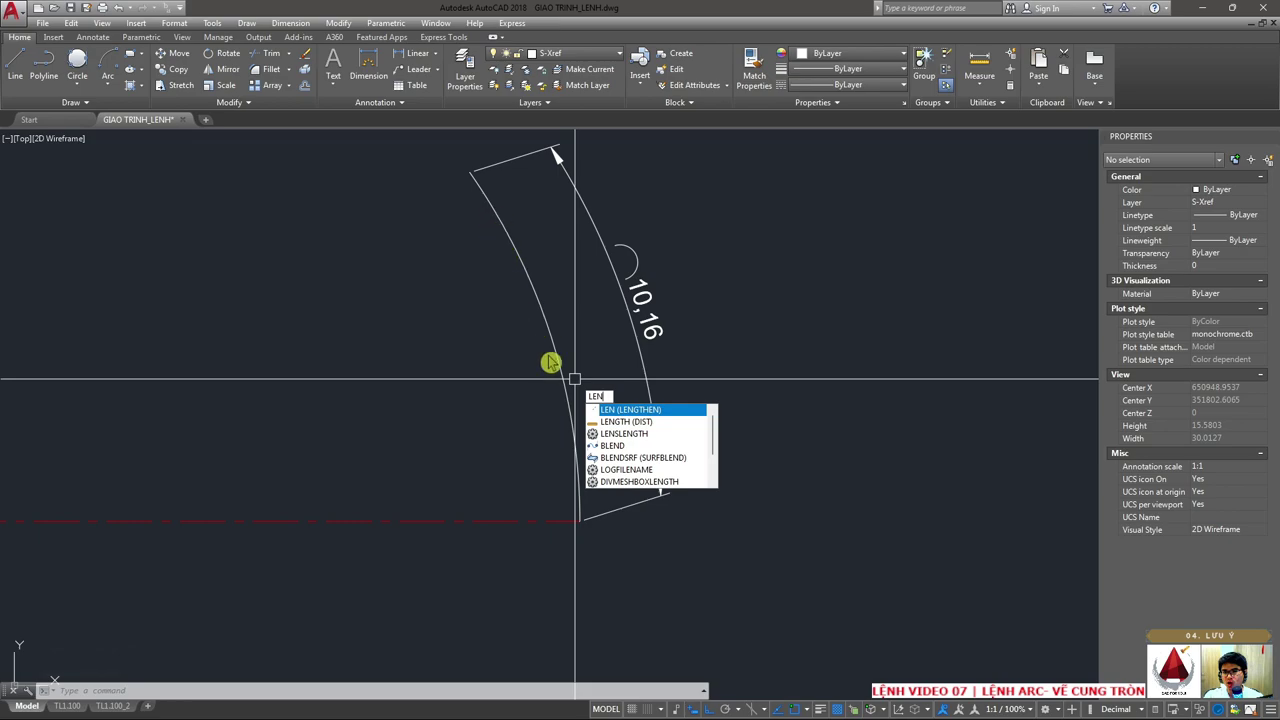
pyautogui.press('Down')
pyautogui.press('Down')
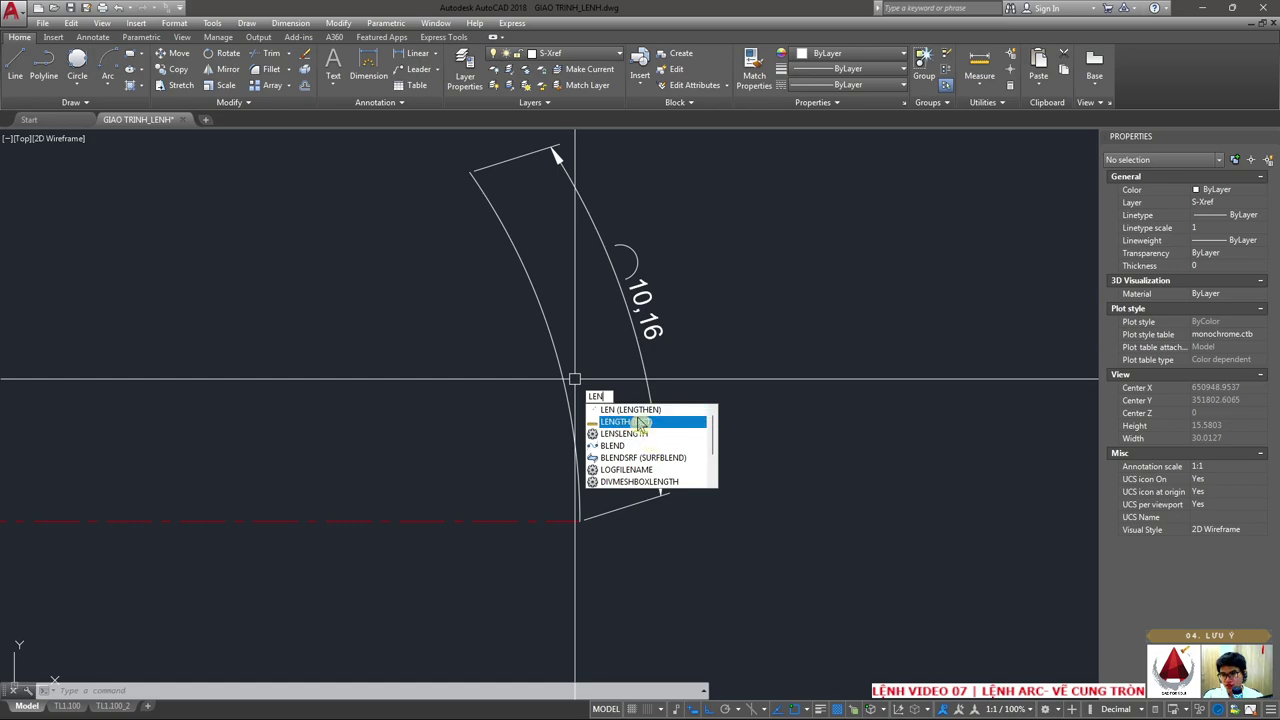
pyautogui.click(641, 412)
pyautogui.write('T')
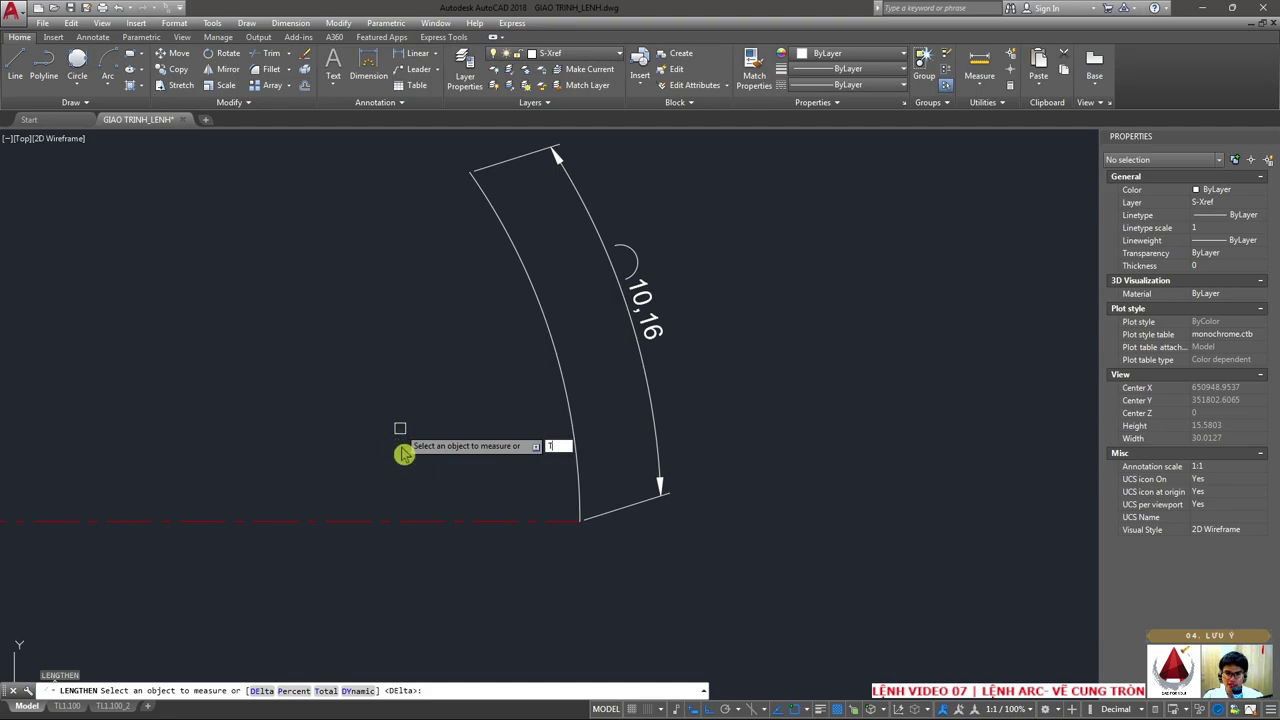
pyautogui.press('Return')
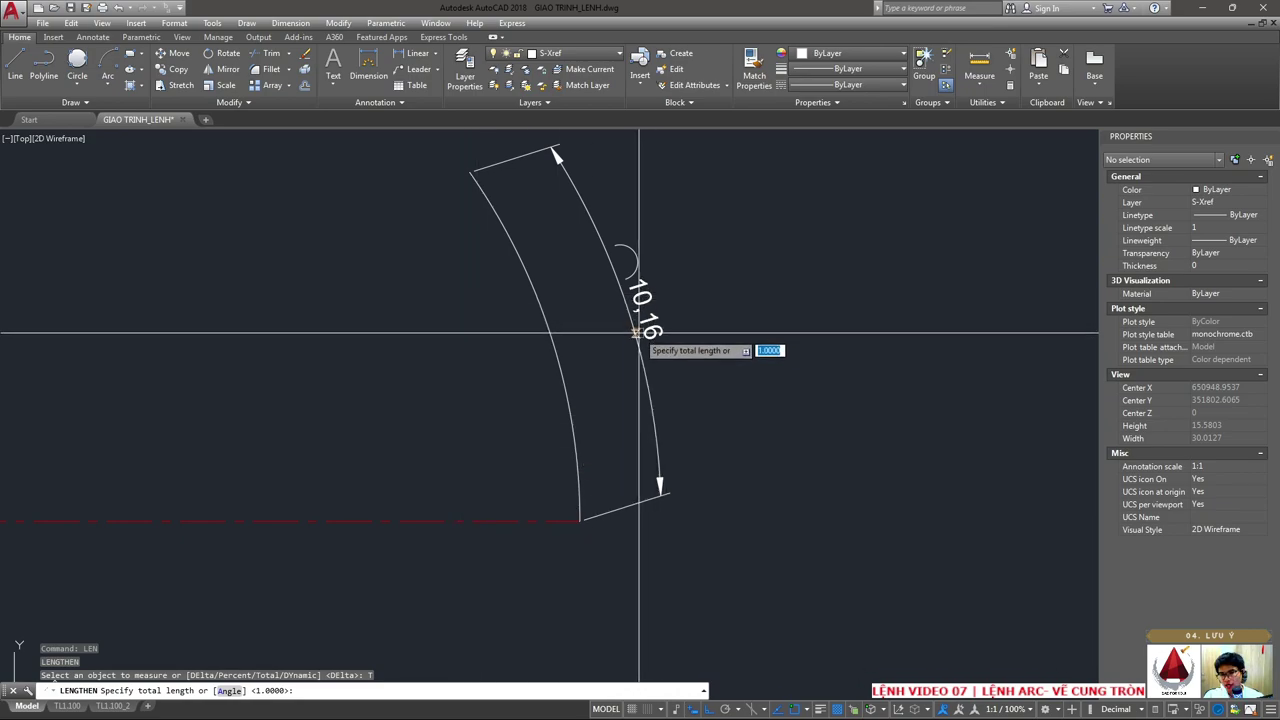
pyautogui.write('10')
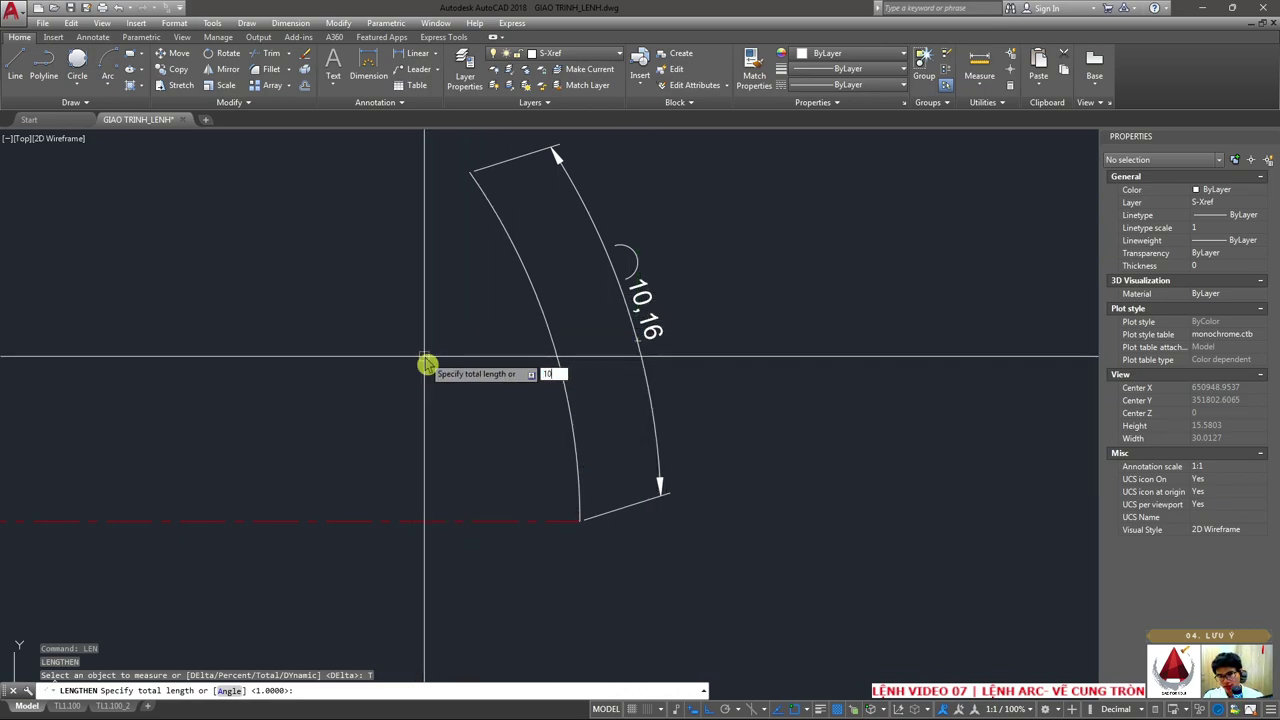
pyautogui.press('Return')
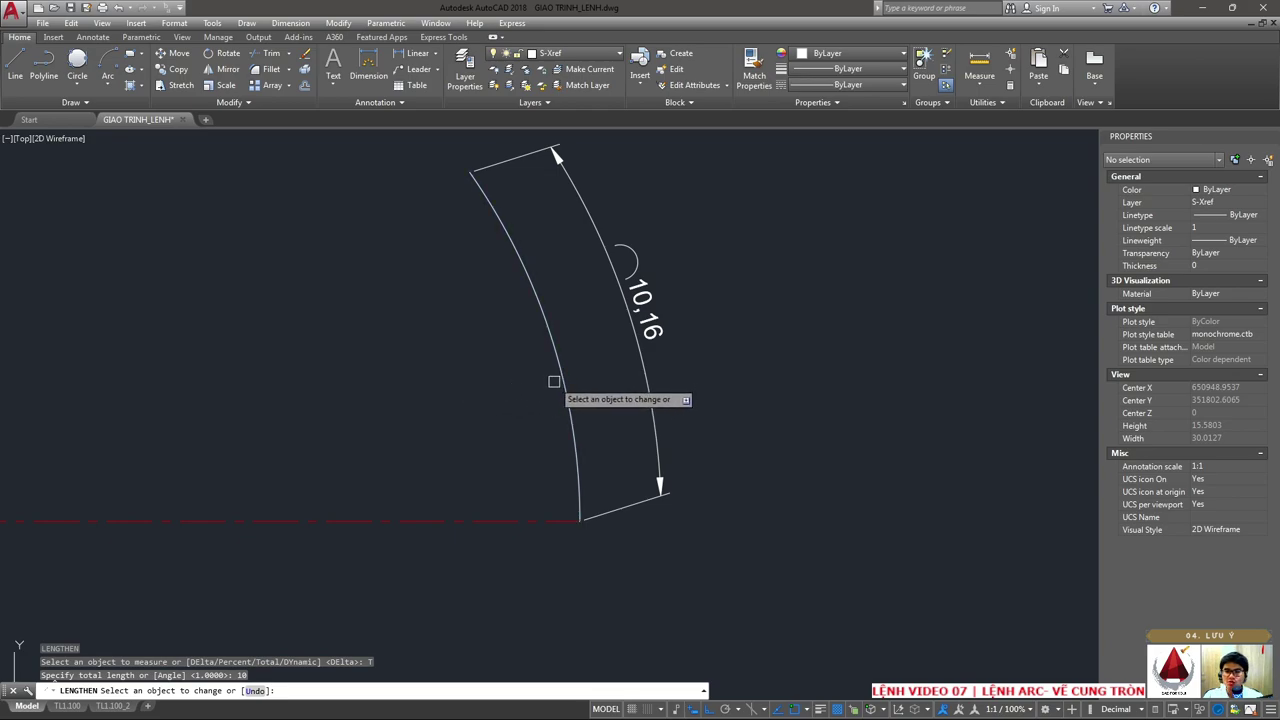
# - Apply it to the left arc so its arc-length dimension updates to 10
pyautogui.click(555, 334)
pyautogui.press('Return')
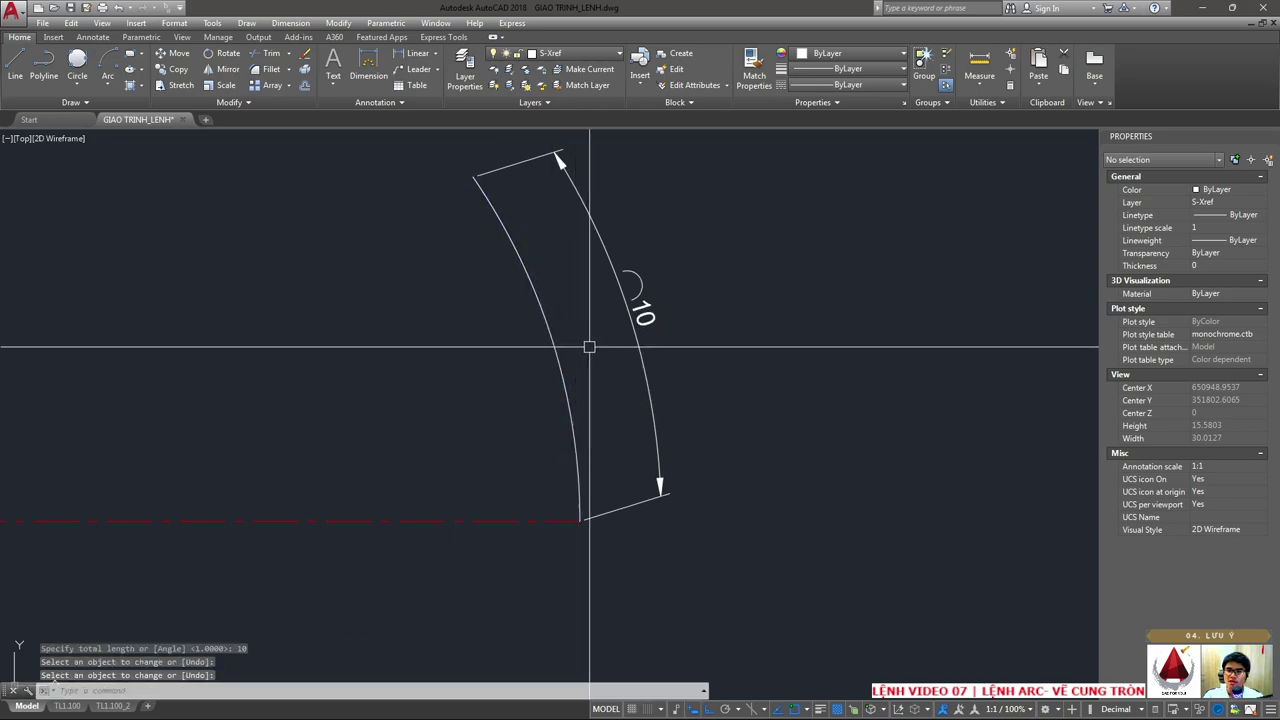
pyautogui.click(537, 289)
pyautogui.press('Escape')
pyautogui.click(625, 336)
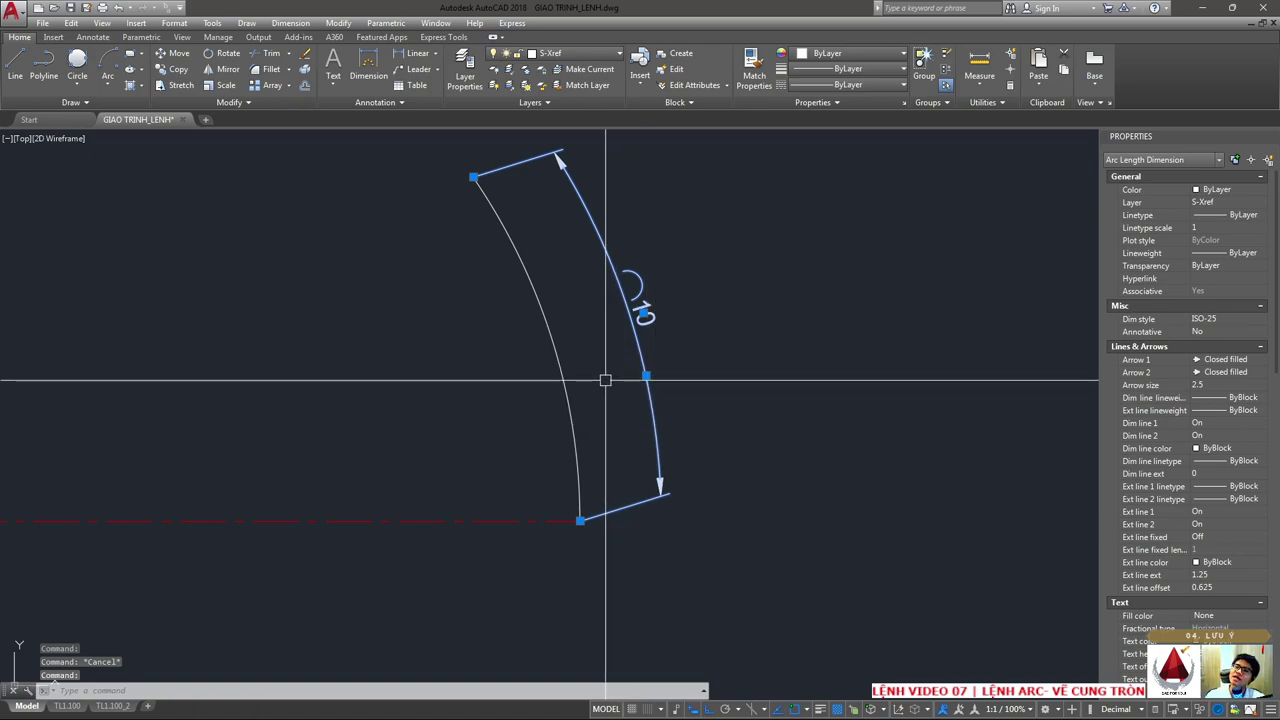
pyautogui.scroll(-5, 636, 430)
pyautogui.scroll(5, 636, 430)
# - Draw a three-point arc to the right of the lengthened arc
pyautogui.press('Escape')
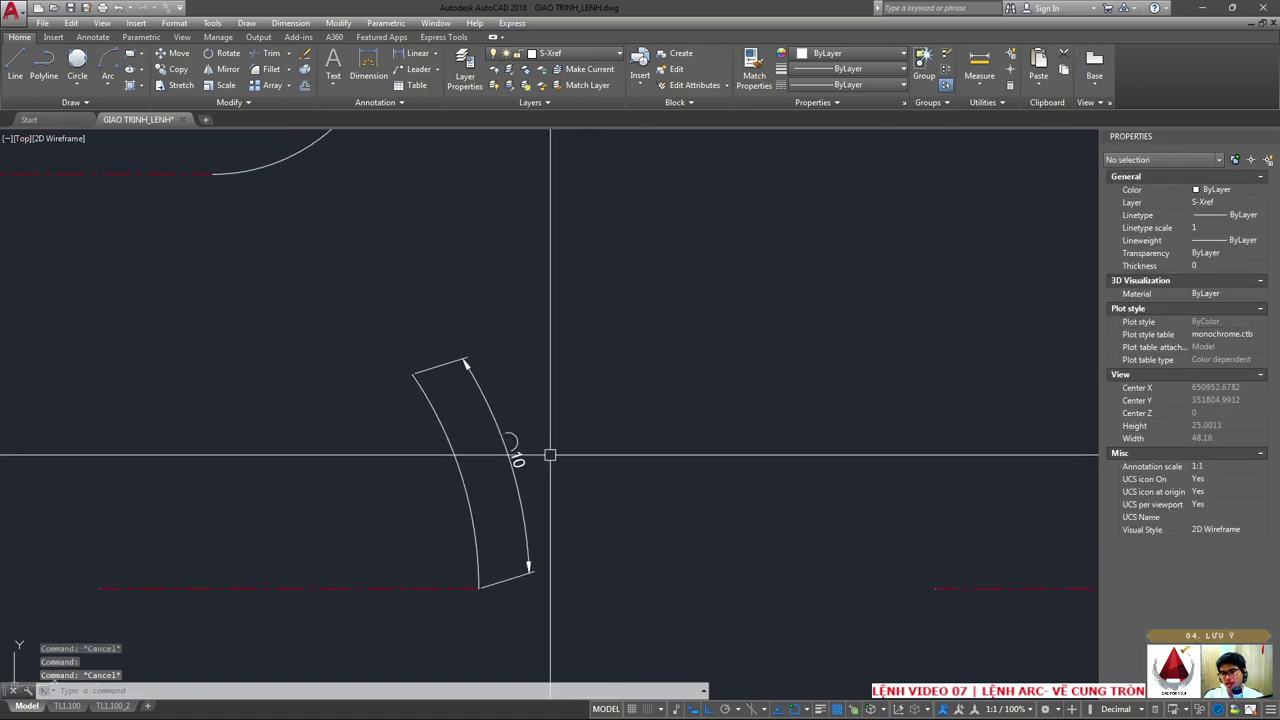
pyautogui.write('ARC')
pyautogui.press('Escape')
pyautogui.write('A')
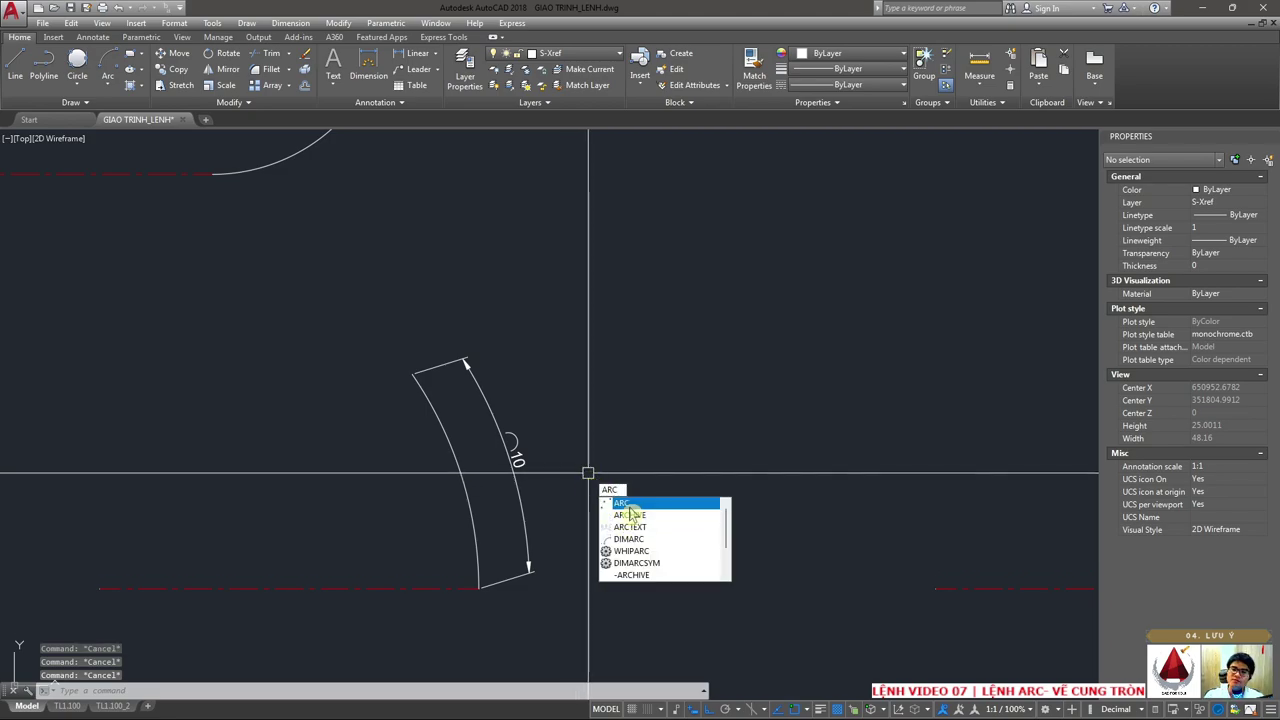
pyautogui.press('Return')
pyautogui.click(706, 490)
pyautogui.click(714, 405)
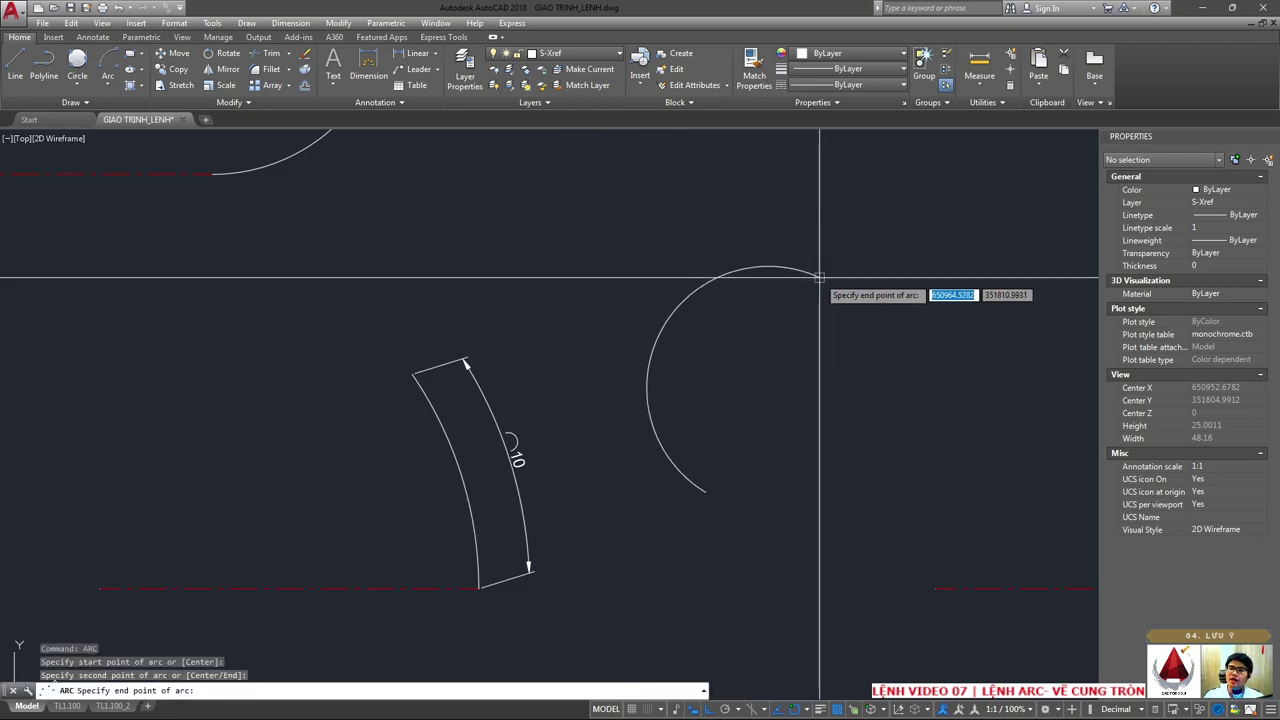
pyautogui.click(805, 193)
pyautogui.press('Escape')
pyautogui.moveTo(774, 268); pyautogui.dragTo(726, 305, button='middle')
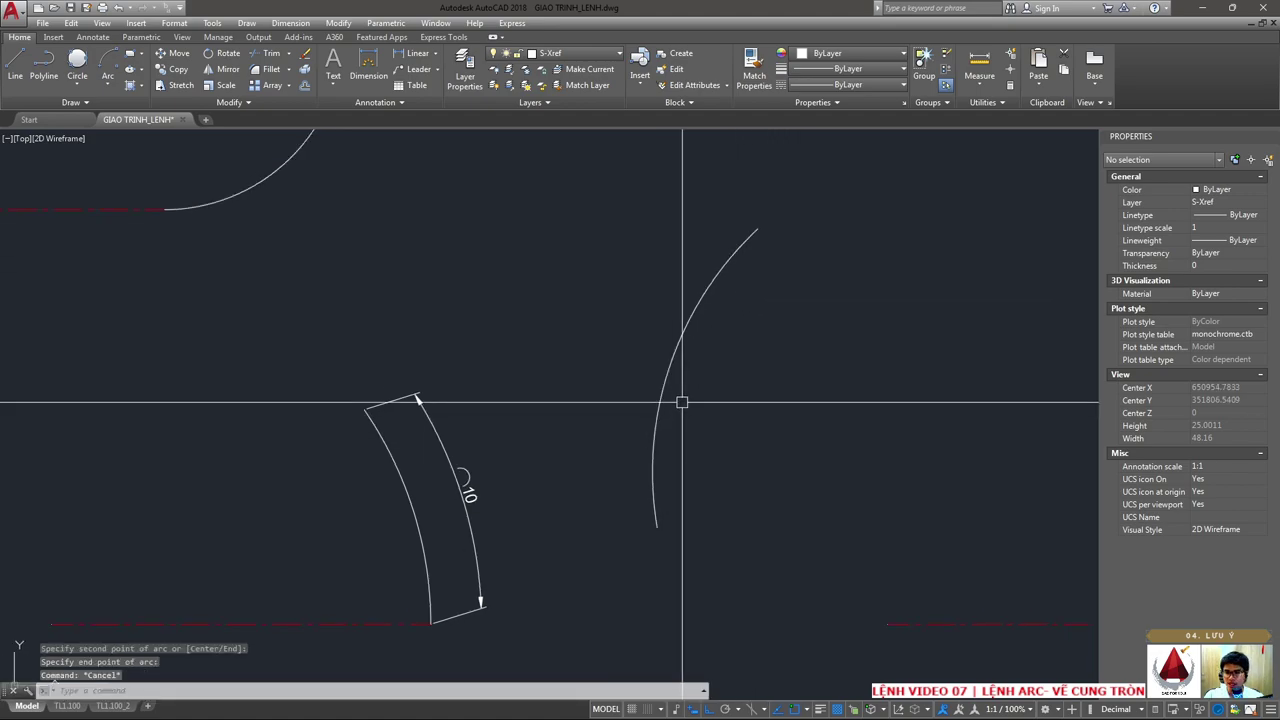
# - Give the new arc an arc-length dimension reading 14.41
pyautogui.write('DA')
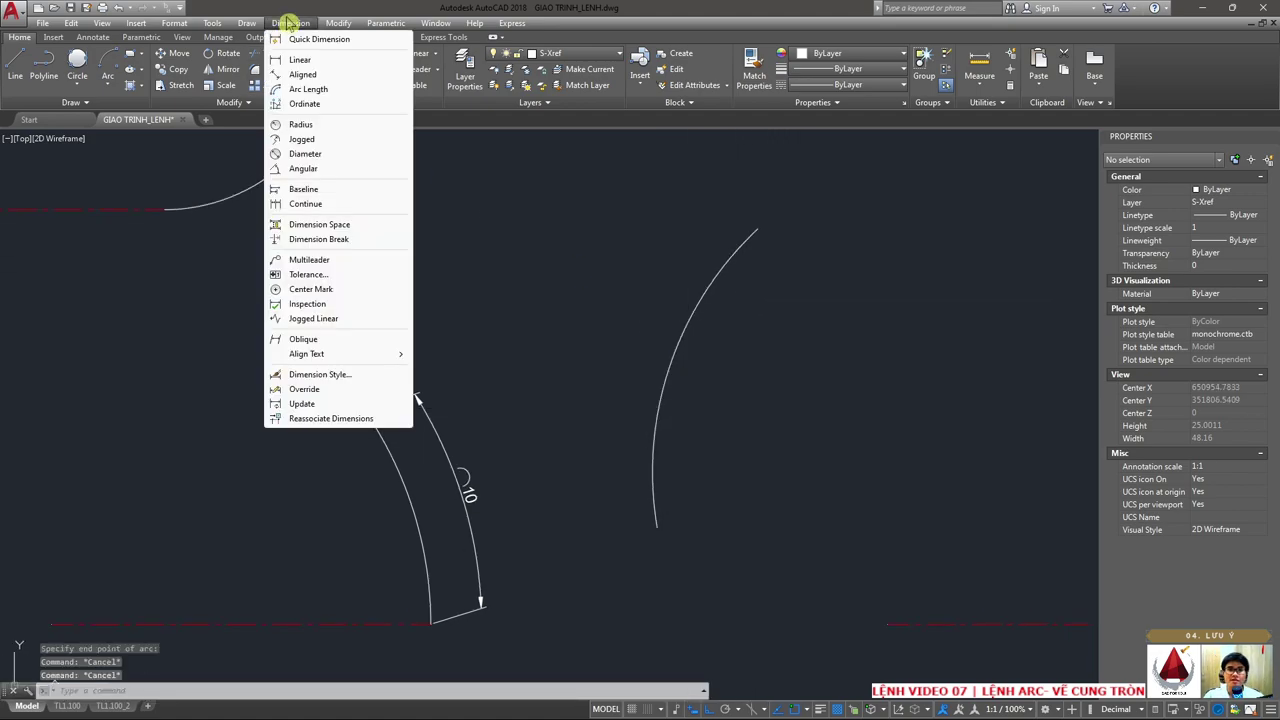
pyautogui.click(290, 22)
pyautogui.click(320, 87)
pyautogui.click(680, 334)
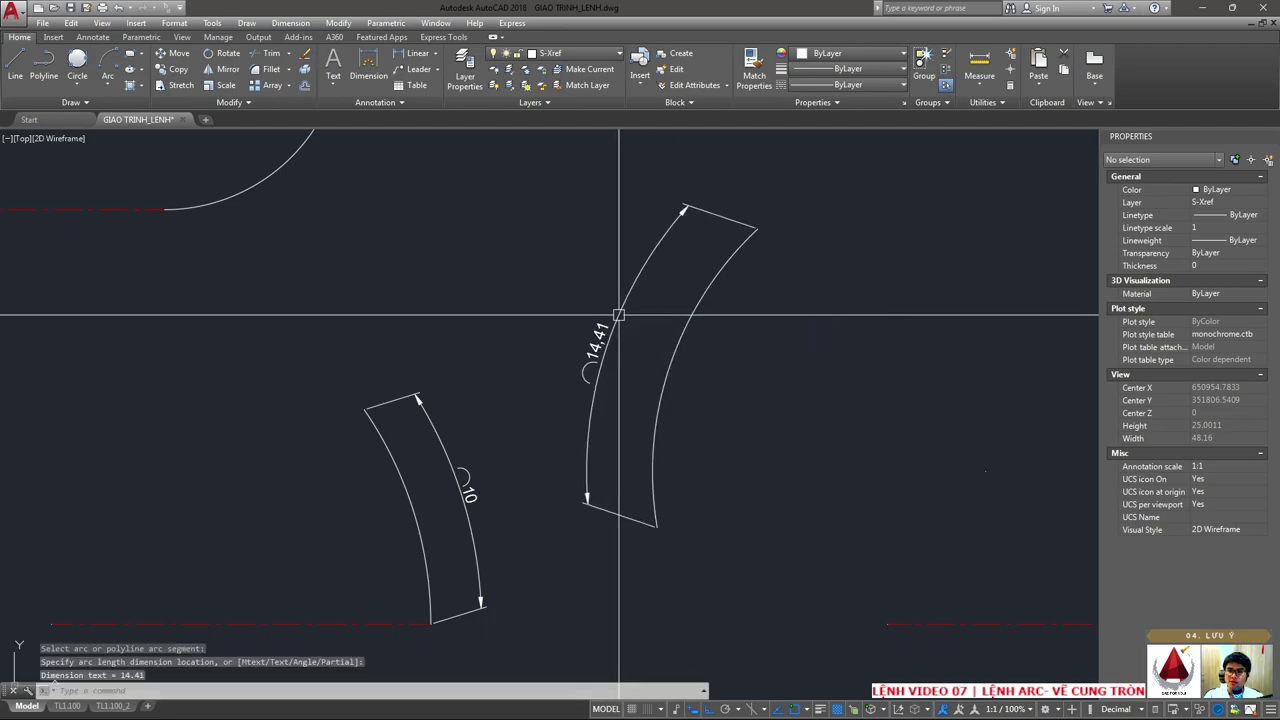
pyautogui.click(610, 335)
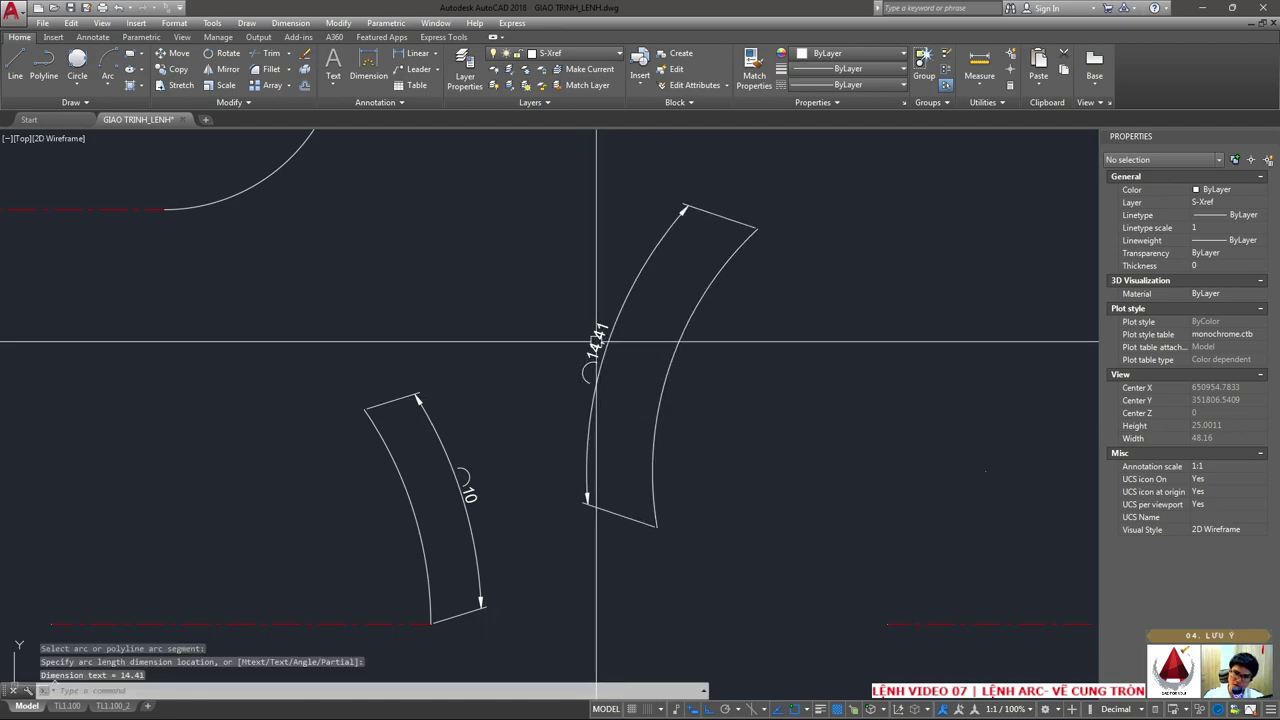
pyautogui.moveTo(613, 399); pyautogui.dragTo(580, 442, button='middle')
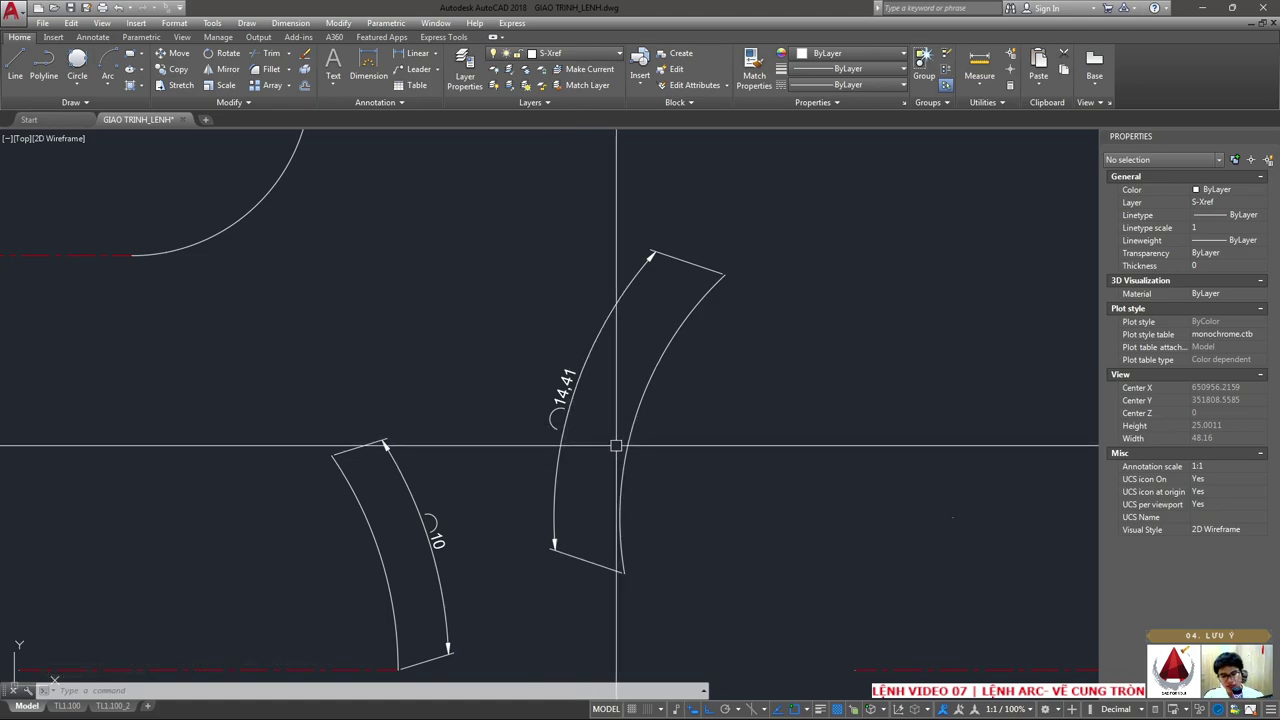
# - Use LEN with the Total option at 20 on the second arc
pyautogui.write('LE')
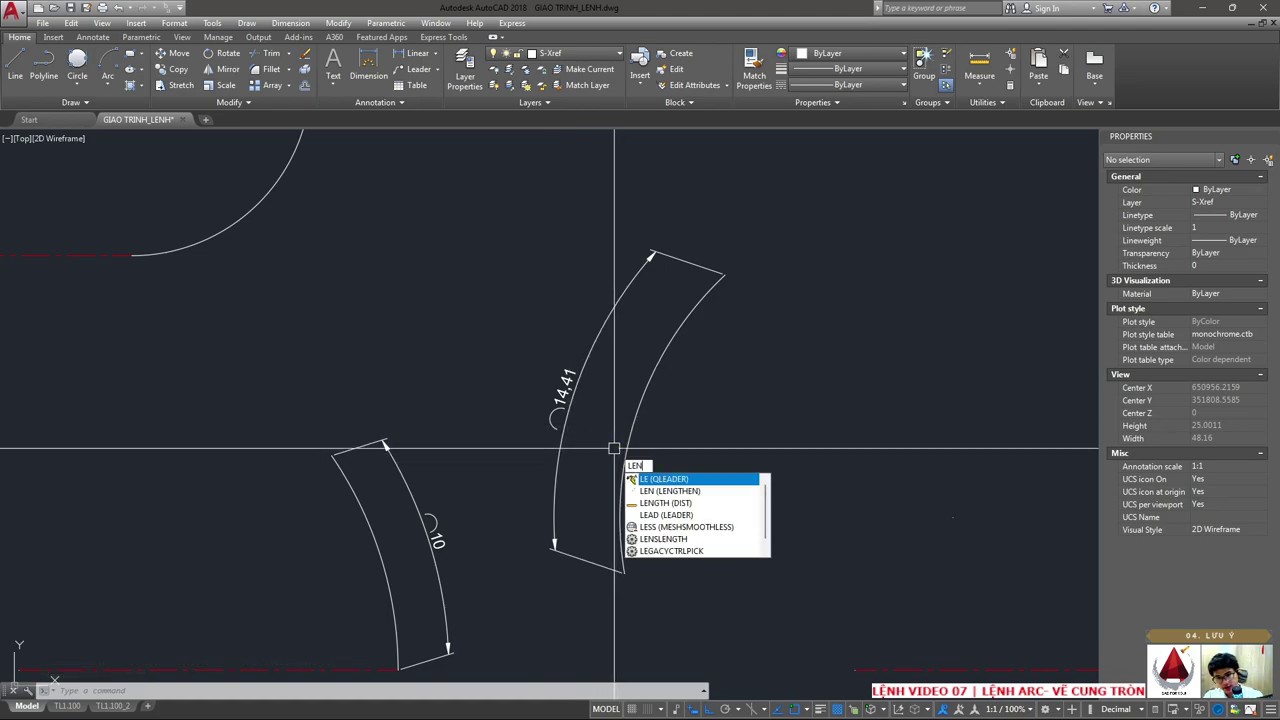
pyautogui.write('N')
pyautogui.press('Return')
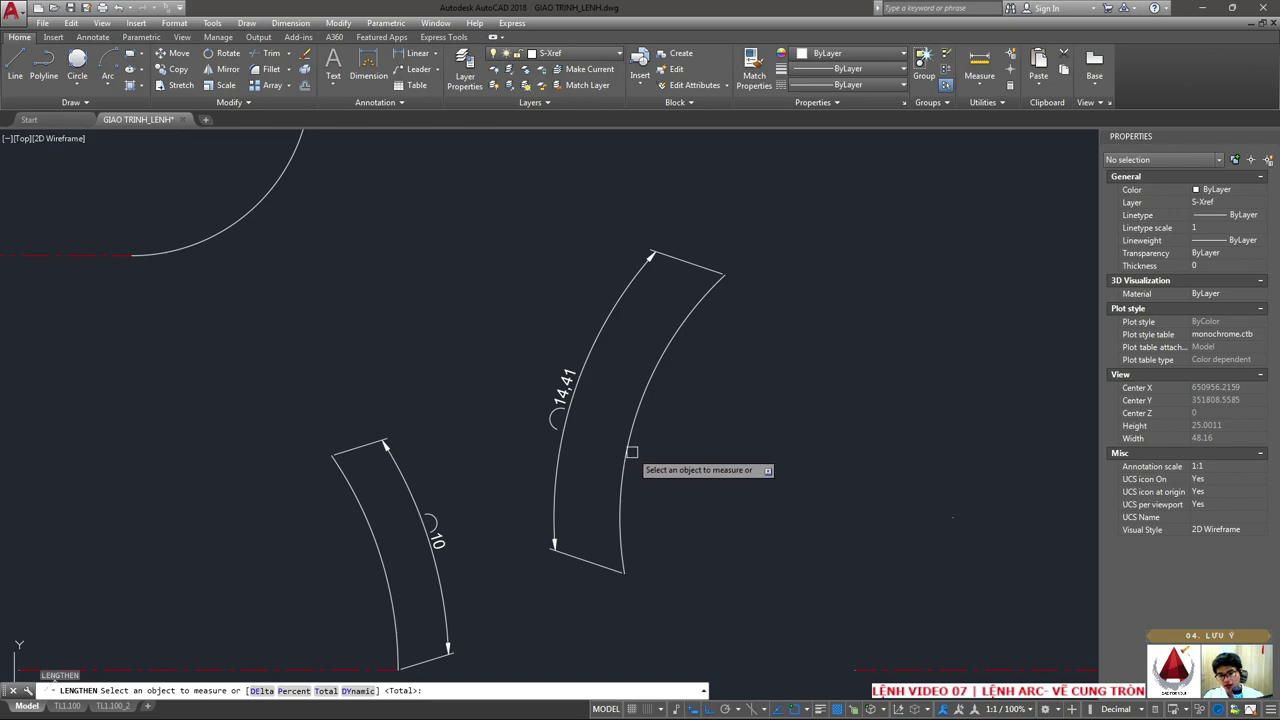
pyautogui.write('T')
pyautogui.press('Return')
pyautogui.write('20')
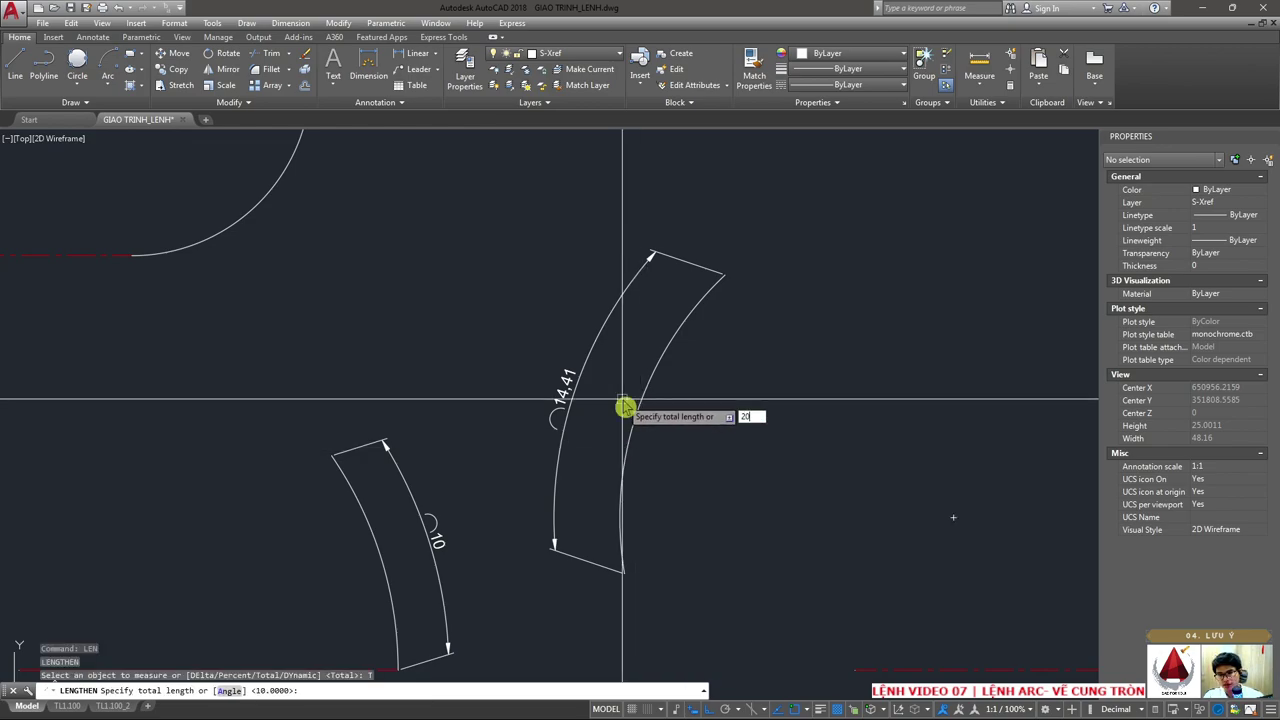
pyautogui.press('Return')
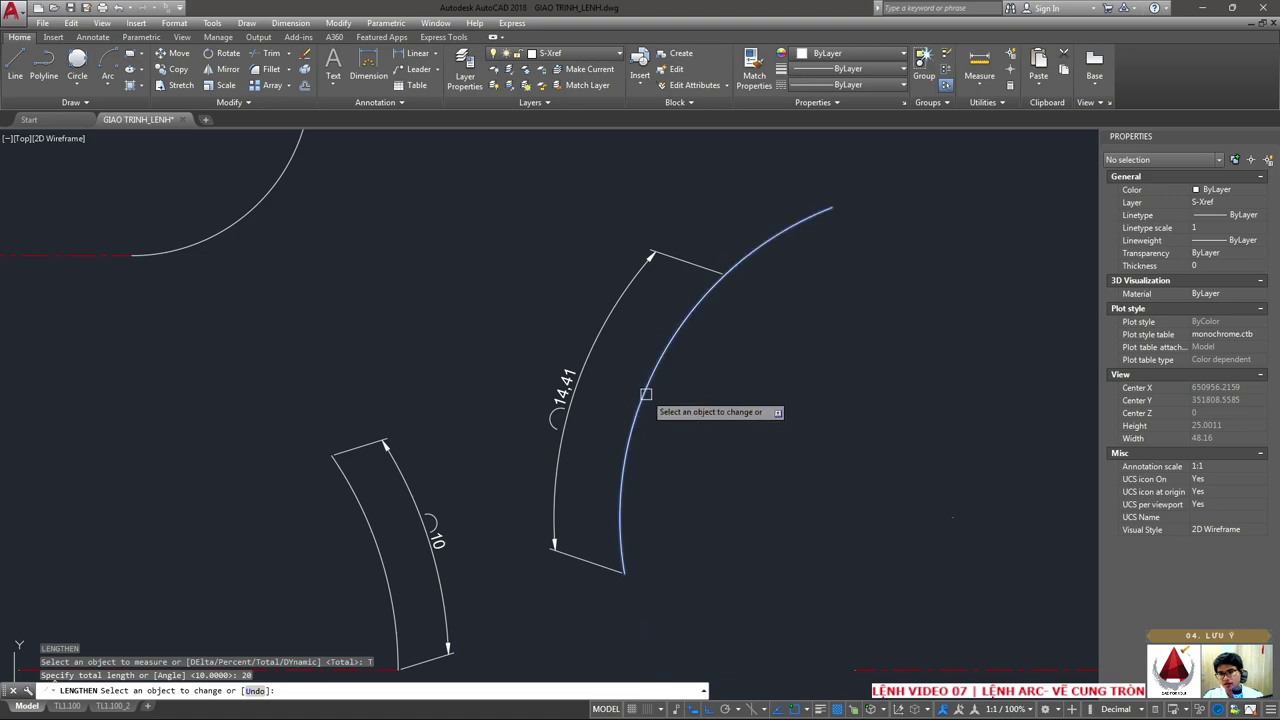
pyautogui.click(646, 394)
pyautogui.press('Return')
# - Clear the selection and zoom out to show the whole VIDEO 07 sheet
pyautogui.click(646, 346)
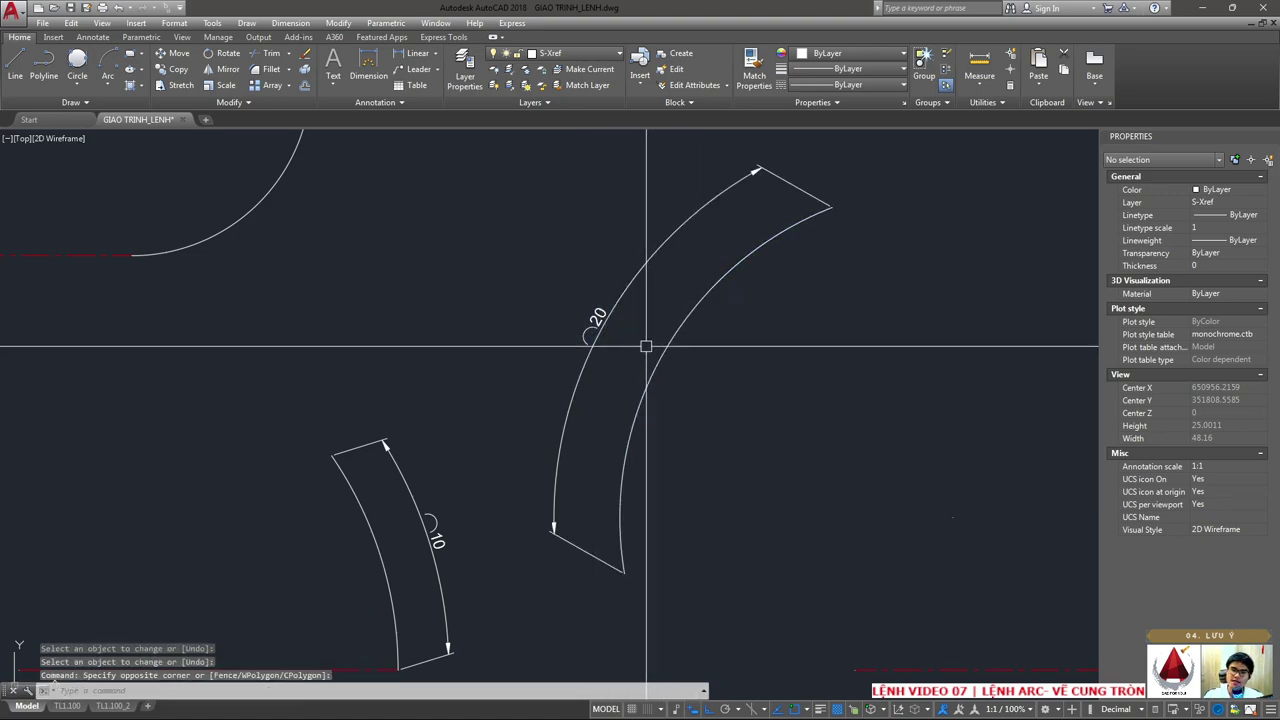
pyautogui.click(560, 295)
pyautogui.press('Escape')
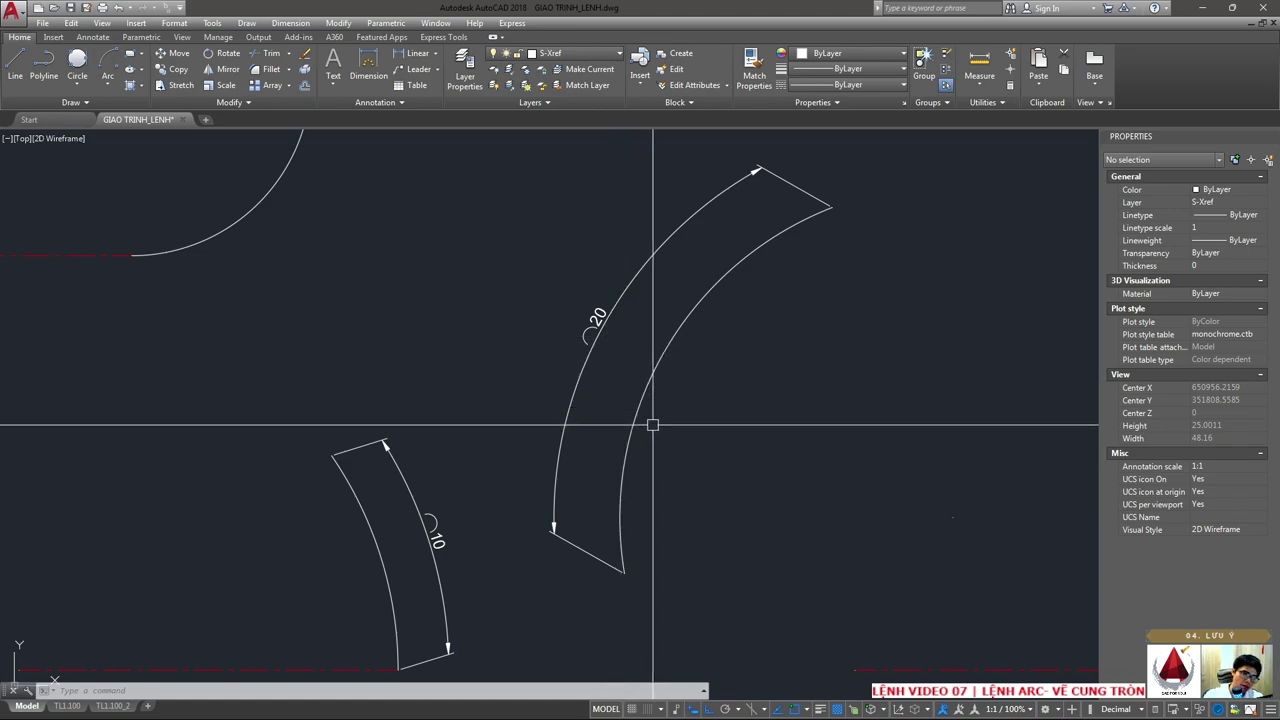
pyautogui.scroll(-5, 632, 446)
pyautogui.moveTo(374, 223); pyautogui.dragTo(357, 157, button='middle')
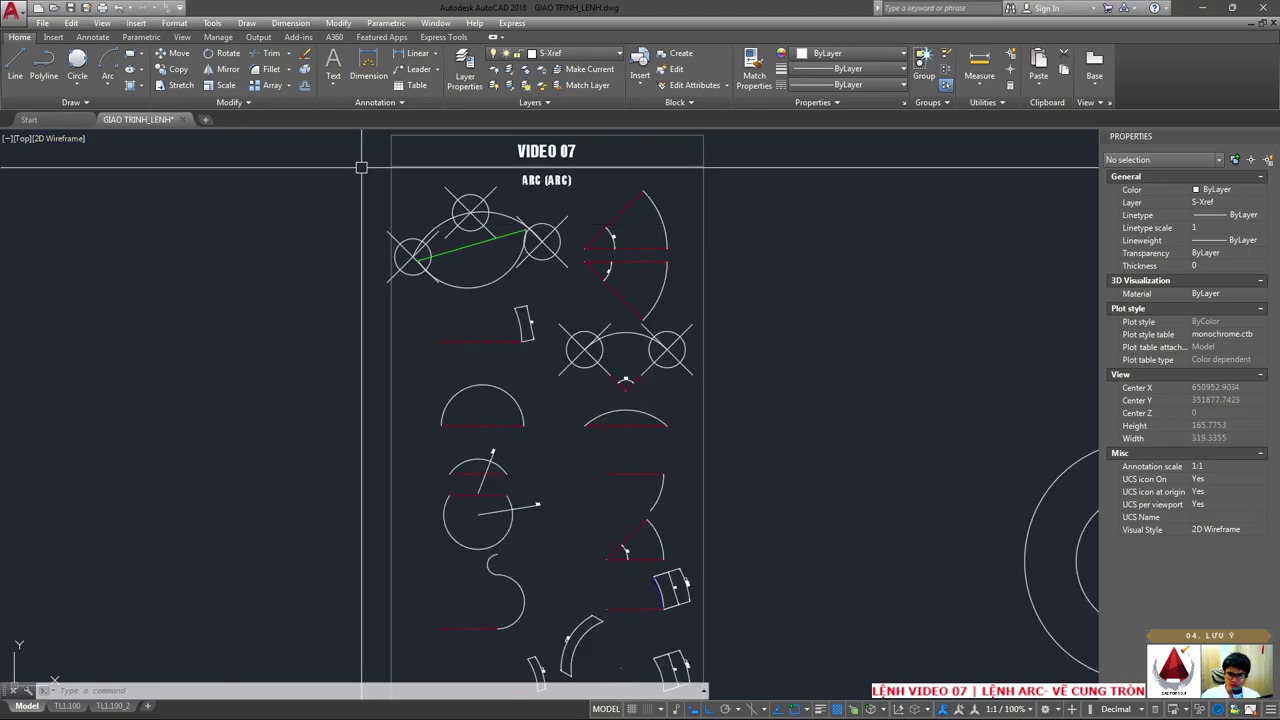